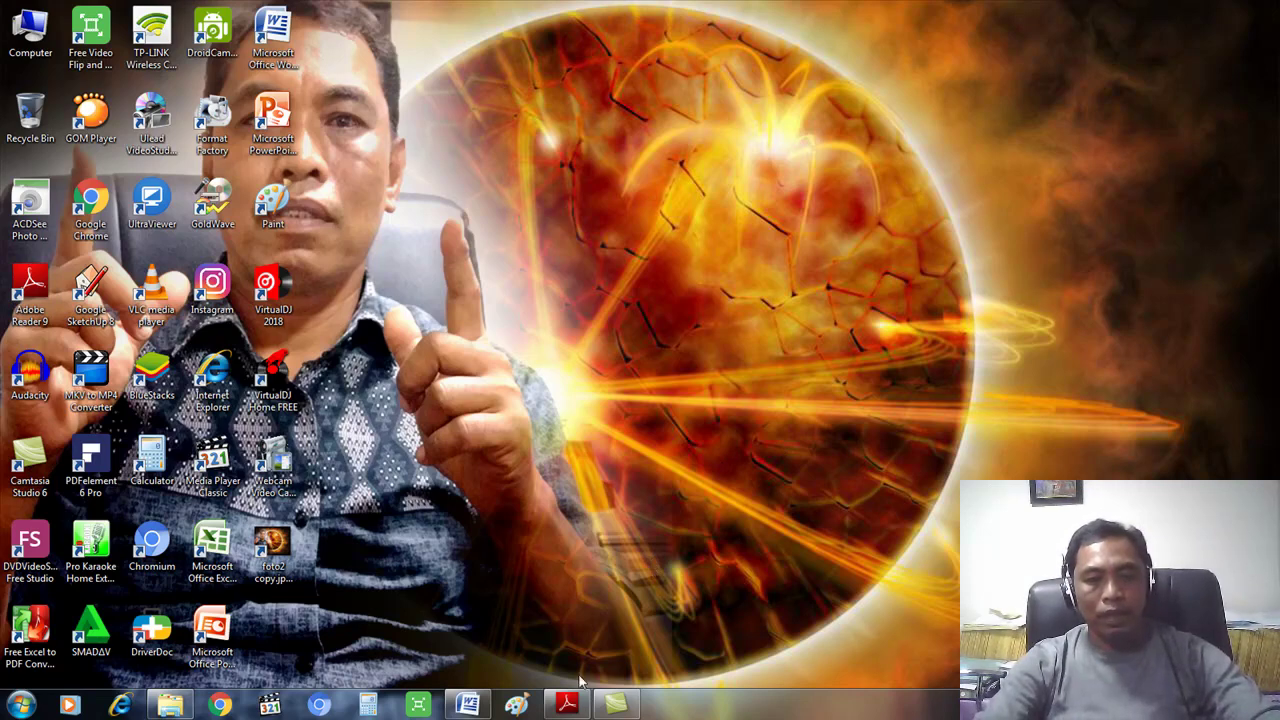
# Switch to the document Modul Pelatihan Komputer3.pdf in Adobe Reader and view the title and introduction on page 1
pyautogui.moveTo(566, 708)
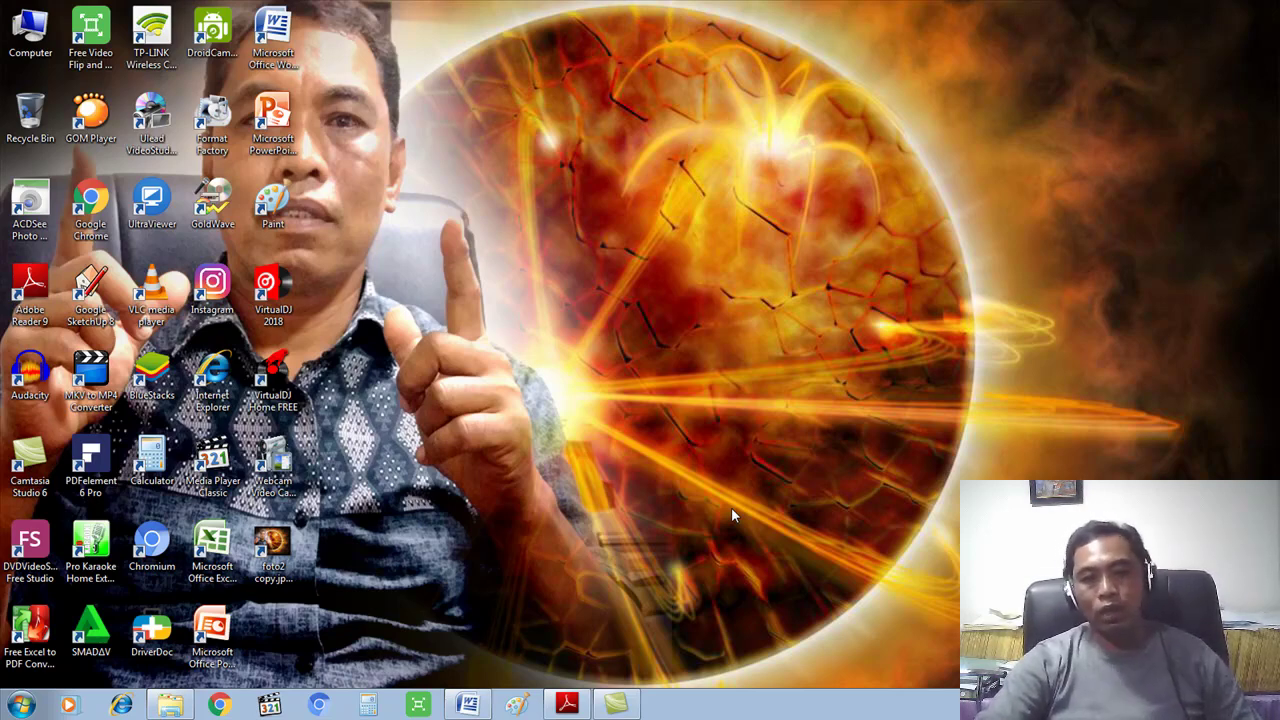
pyautogui.click(587, 706)
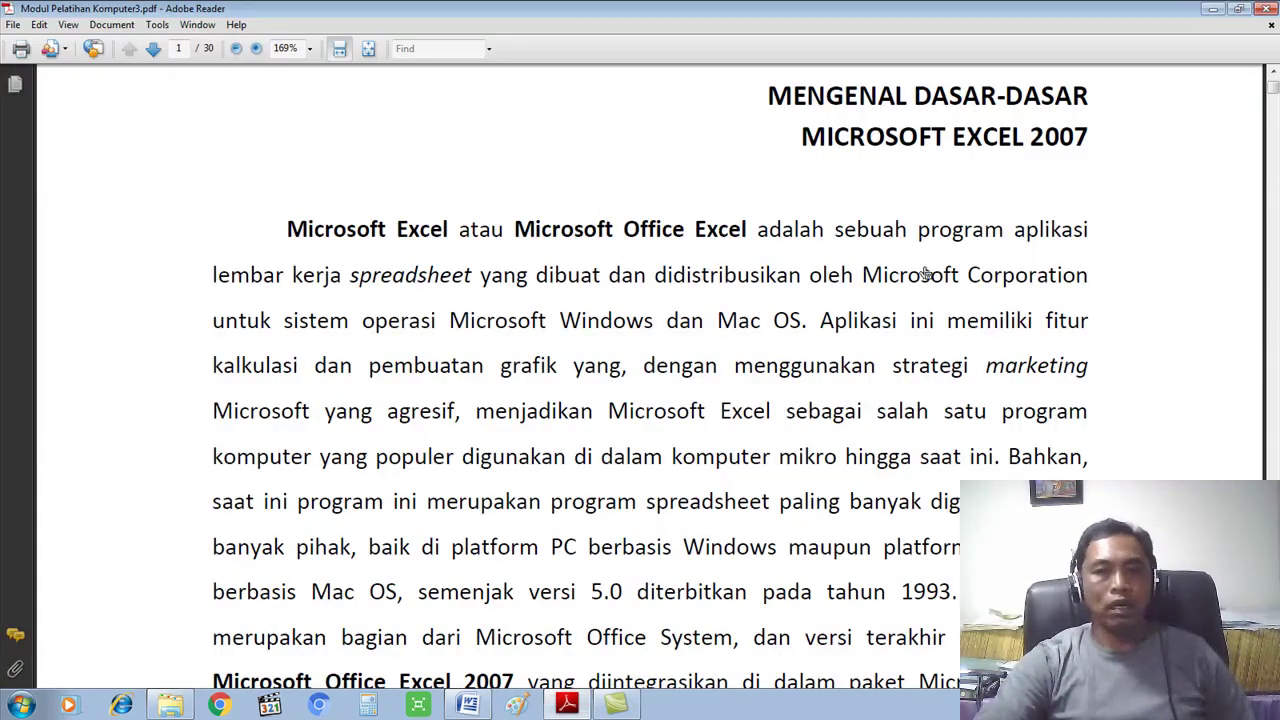
pyautogui.scroll(-1, 914, 318)
pyautogui.scroll(-1, 914, 318)
pyautogui.scroll(1, 914, 318)
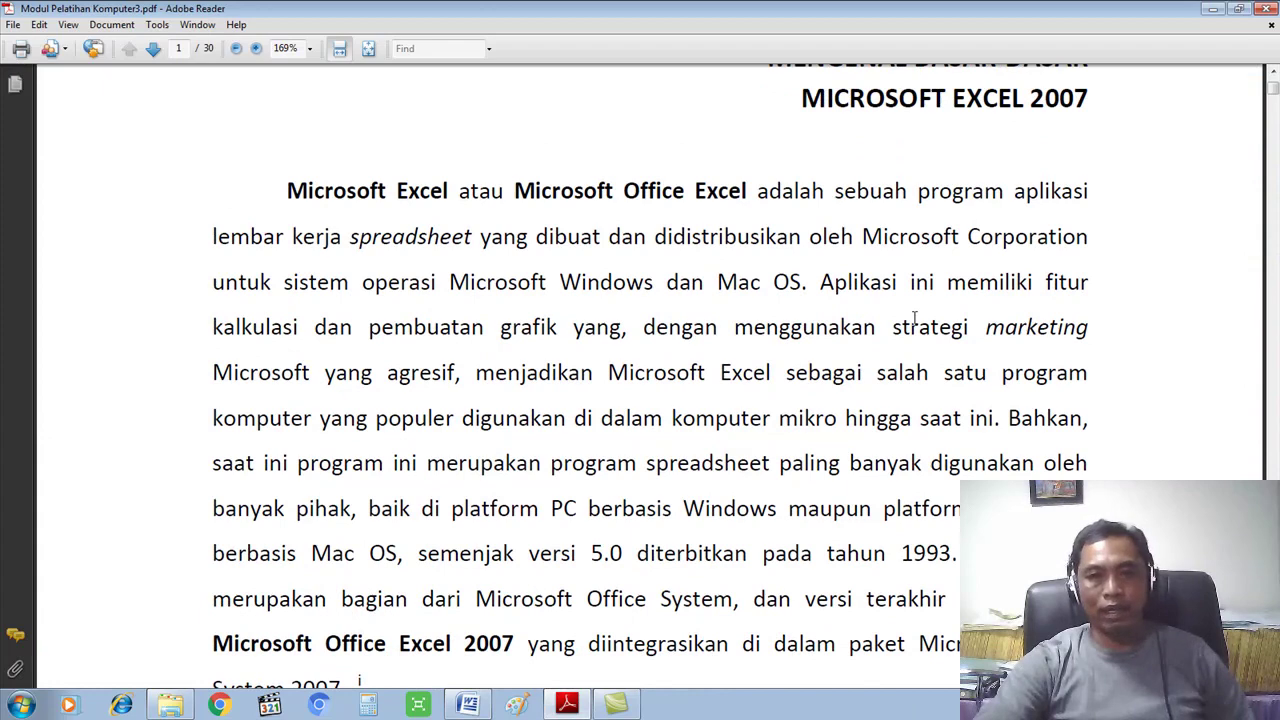
pyautogui.scroll(1, 804, 233)
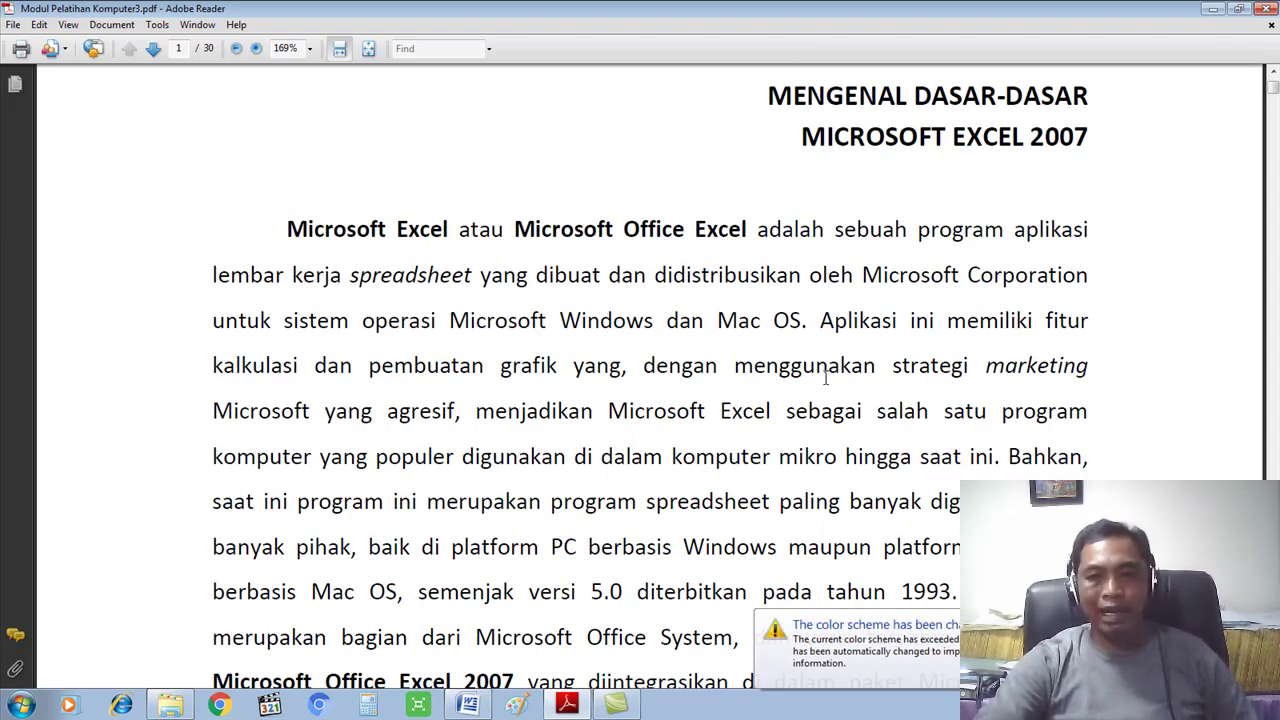
pyautogui.click(1140, 622)
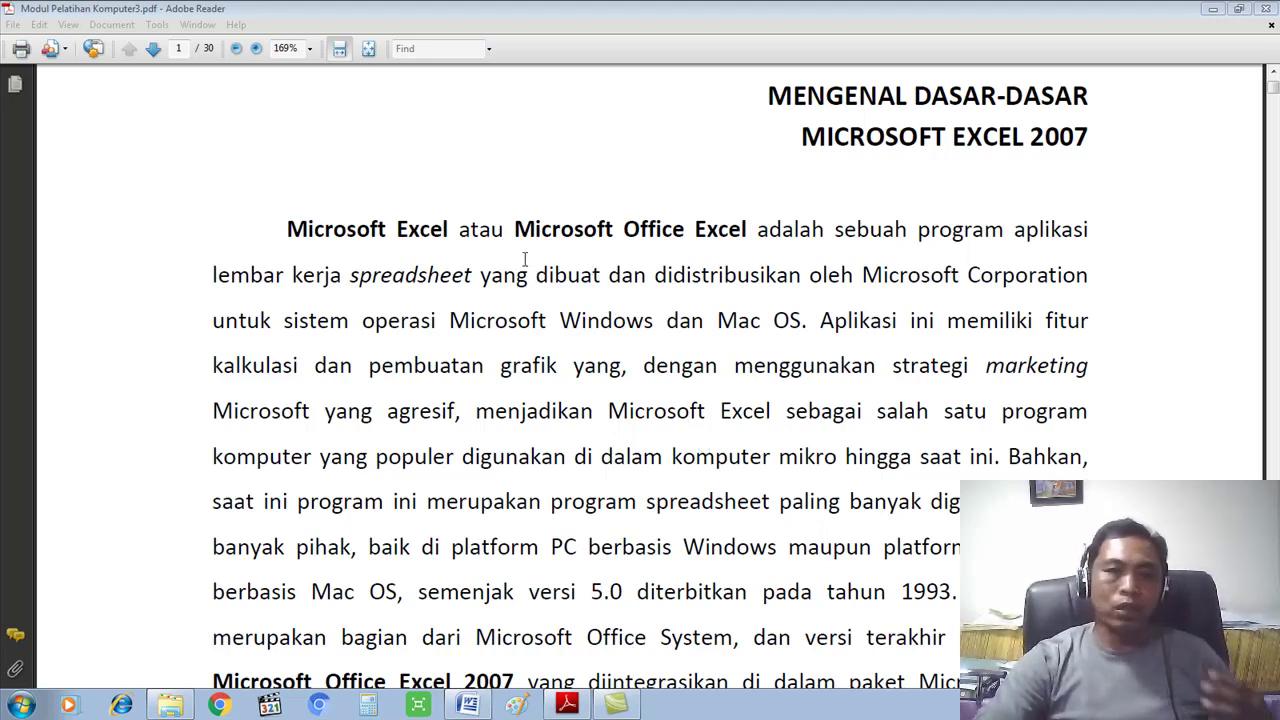
# Read the introductory paragraph on Microsoft Excel, highlighting its definition, the word "spreadsheet" and the phrase "Aplikasi ini memiliki"
pyautogui.moveTo(835, 230); pyautogui.dragTo(797, 330)
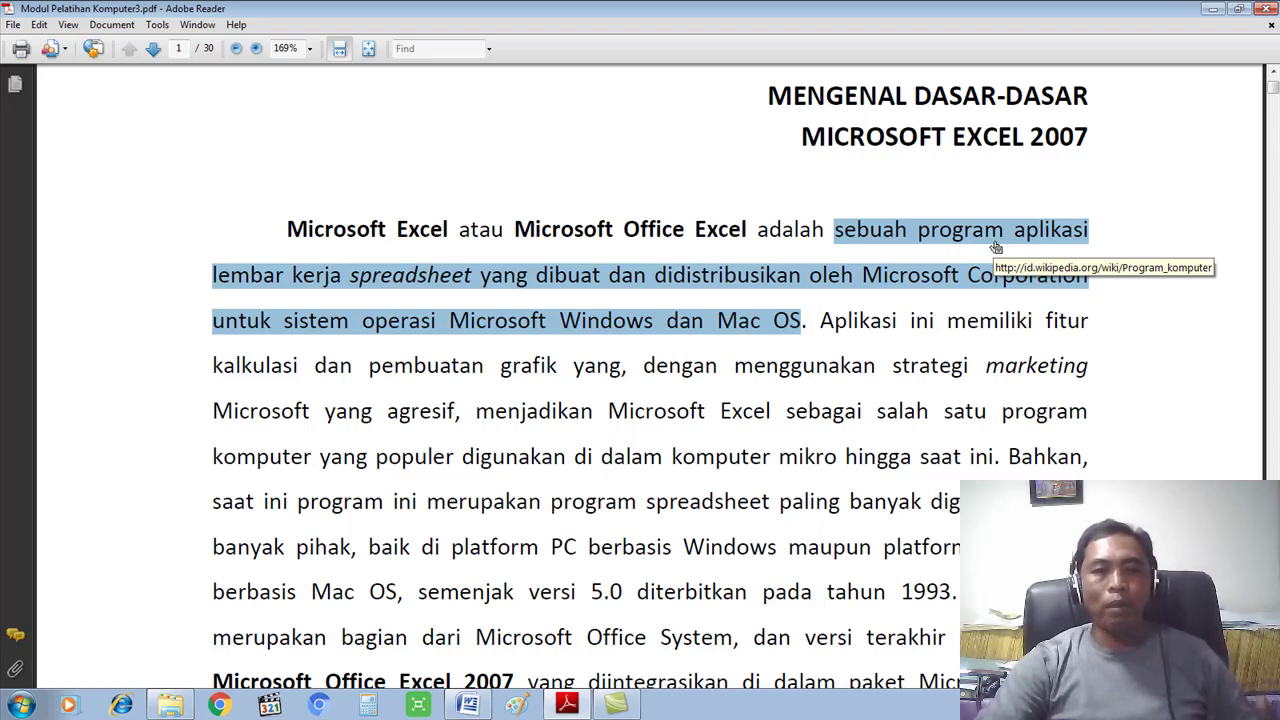
pyautogui.click(353, 278)
pyautogui.moveTo(351, 278); pyautogui.dragTo(472, 286)
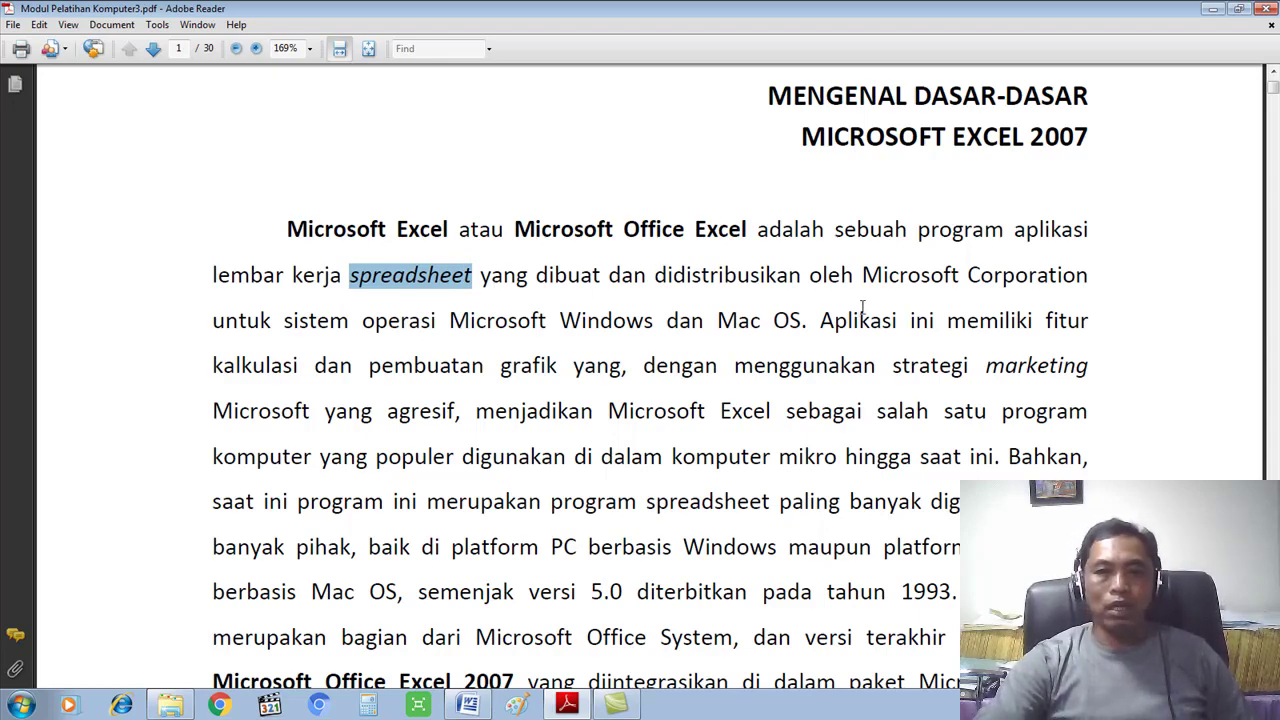
pyautogui.click(721, 349)
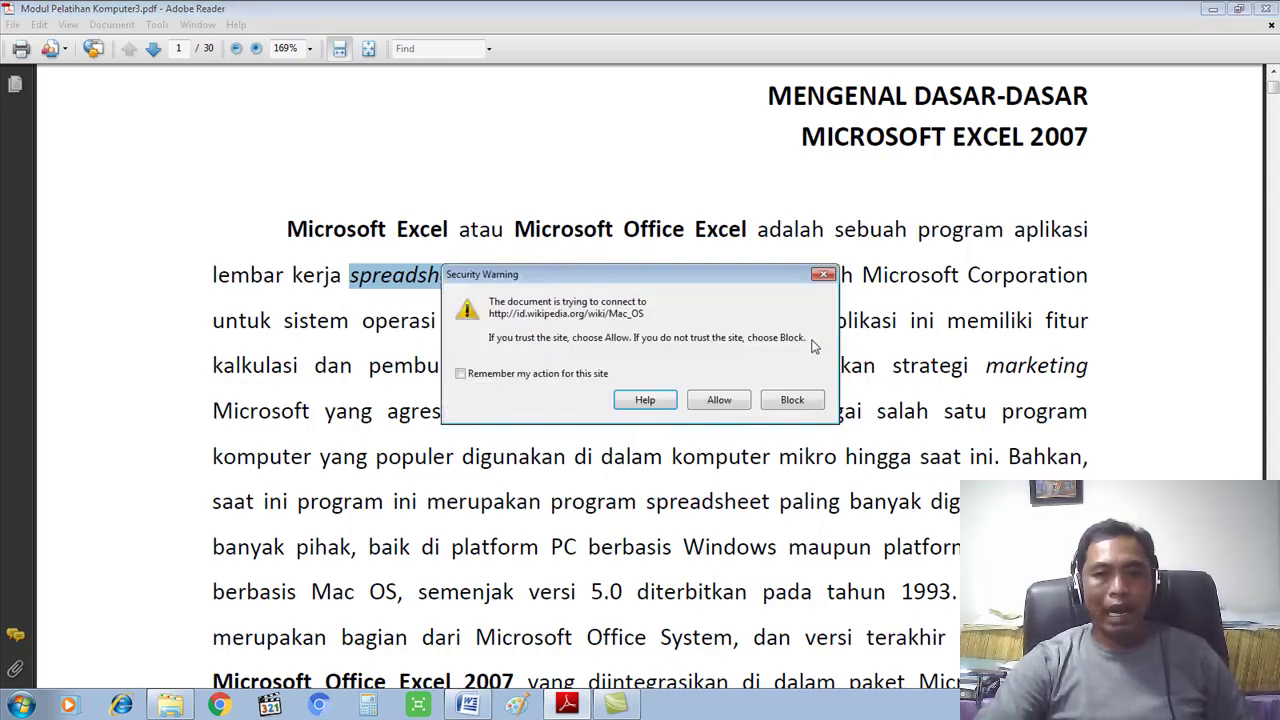
pyautogui.click(824, 275)
pyautogui.moveTo(820, 320); pyautogui.dragTo(1004, 334)
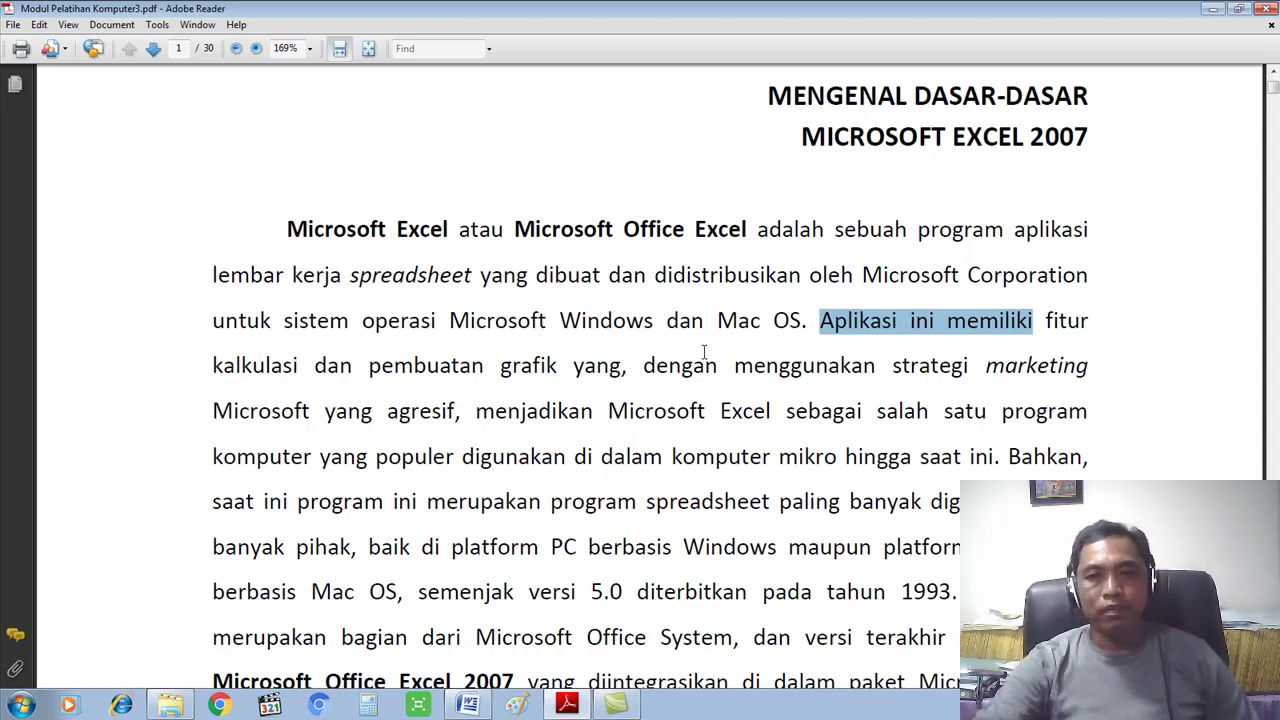
pyautogui.click(884, 357)
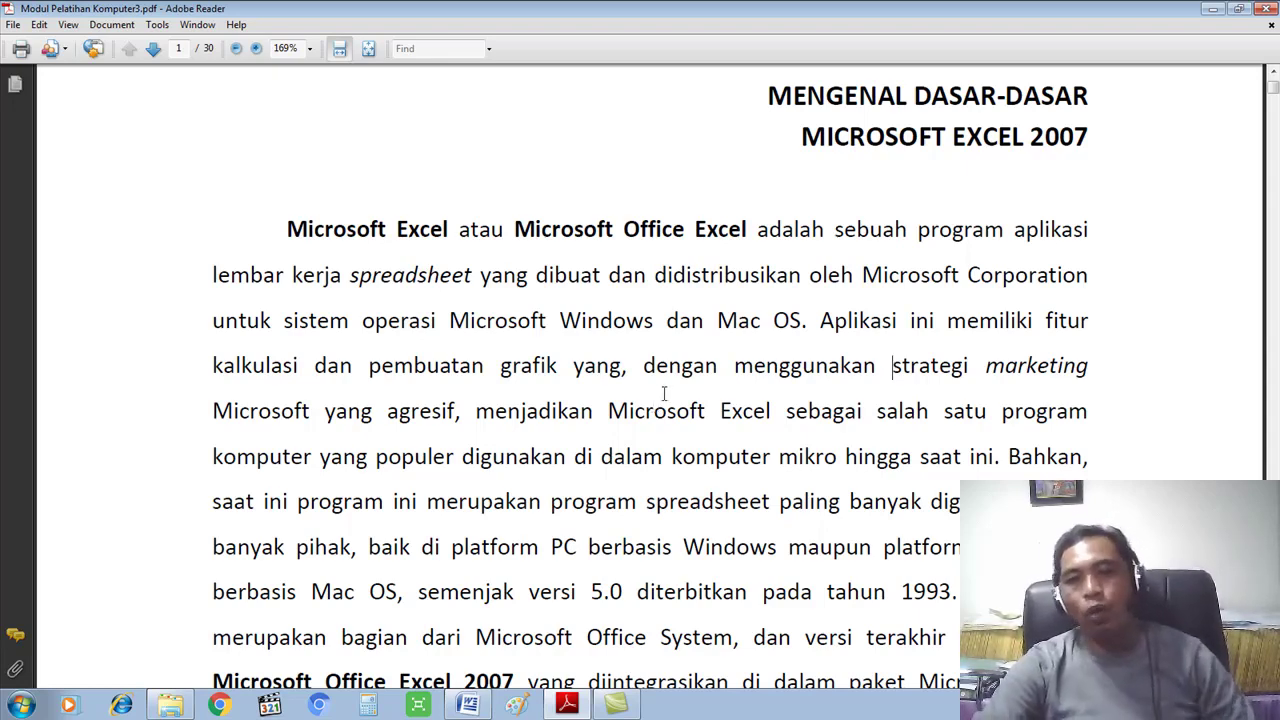
# Look through the module's section on starting Excel, the labelled Excel window picture and the Row Heading section on page 2
pyautogui.scroll(-3, 664, 394)
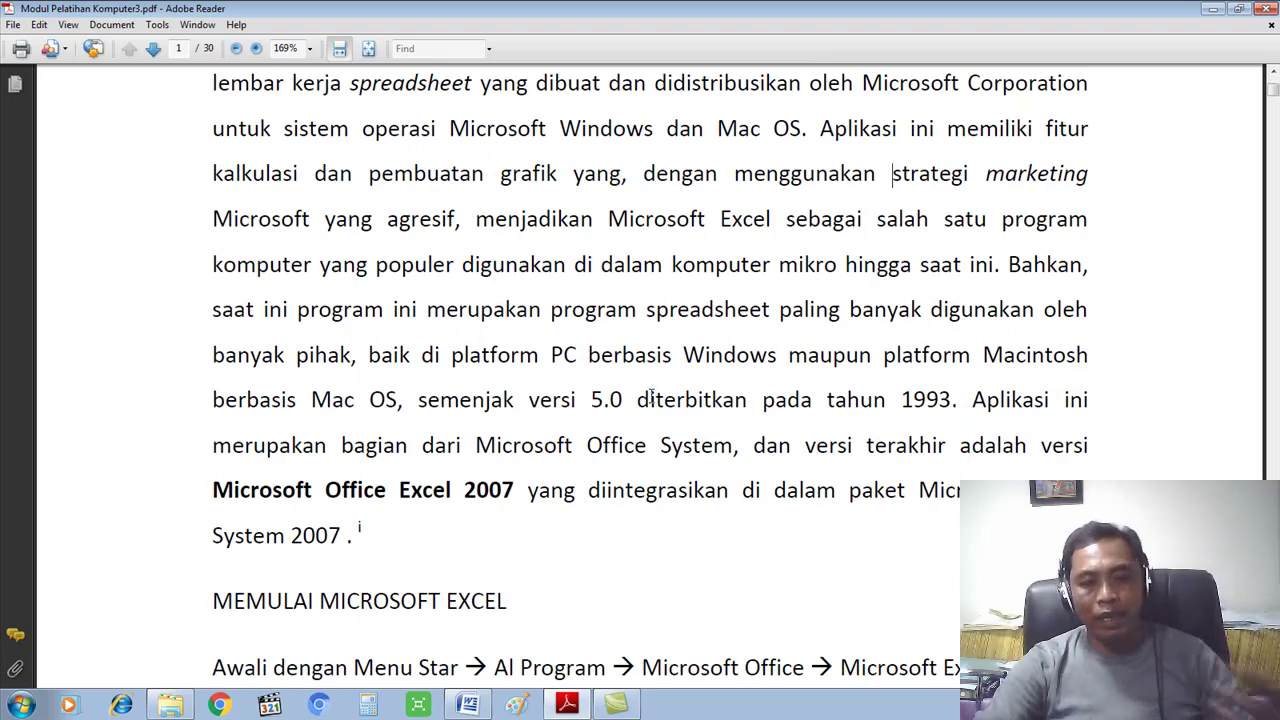
pyautogui.scroll(-7, 651, 397)
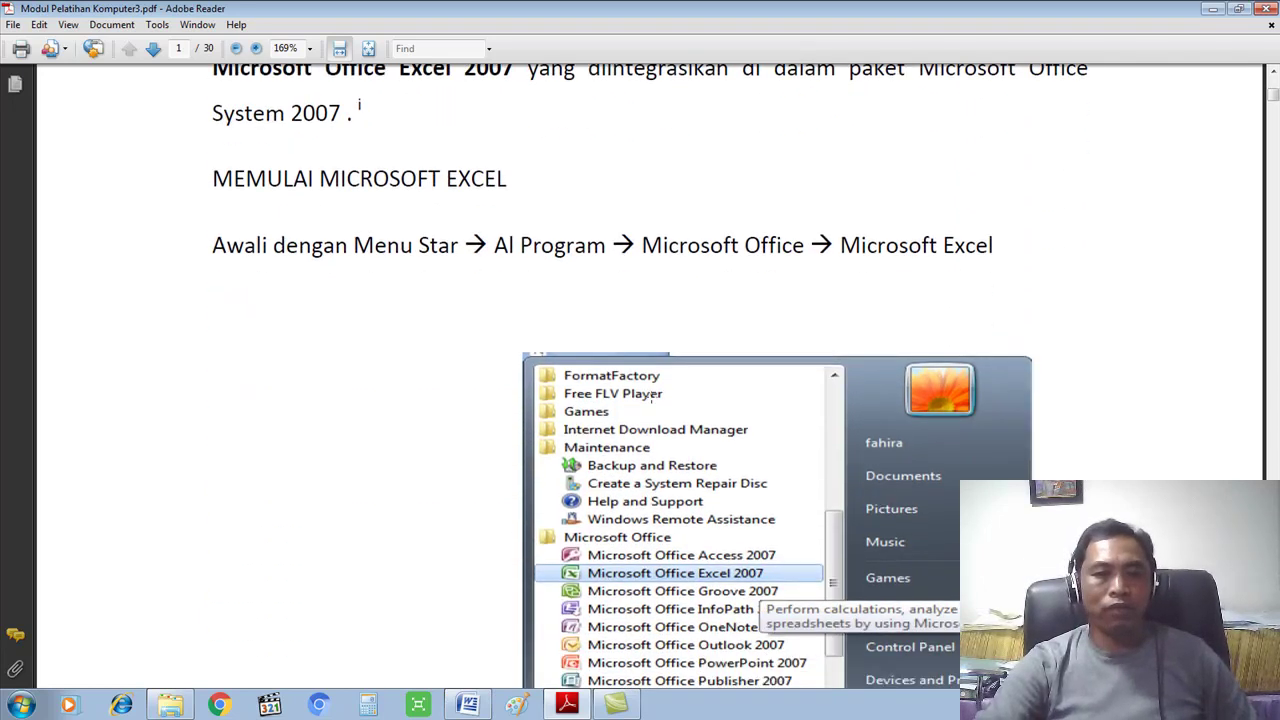
pyautogui.scroll(-15, 660, 390)
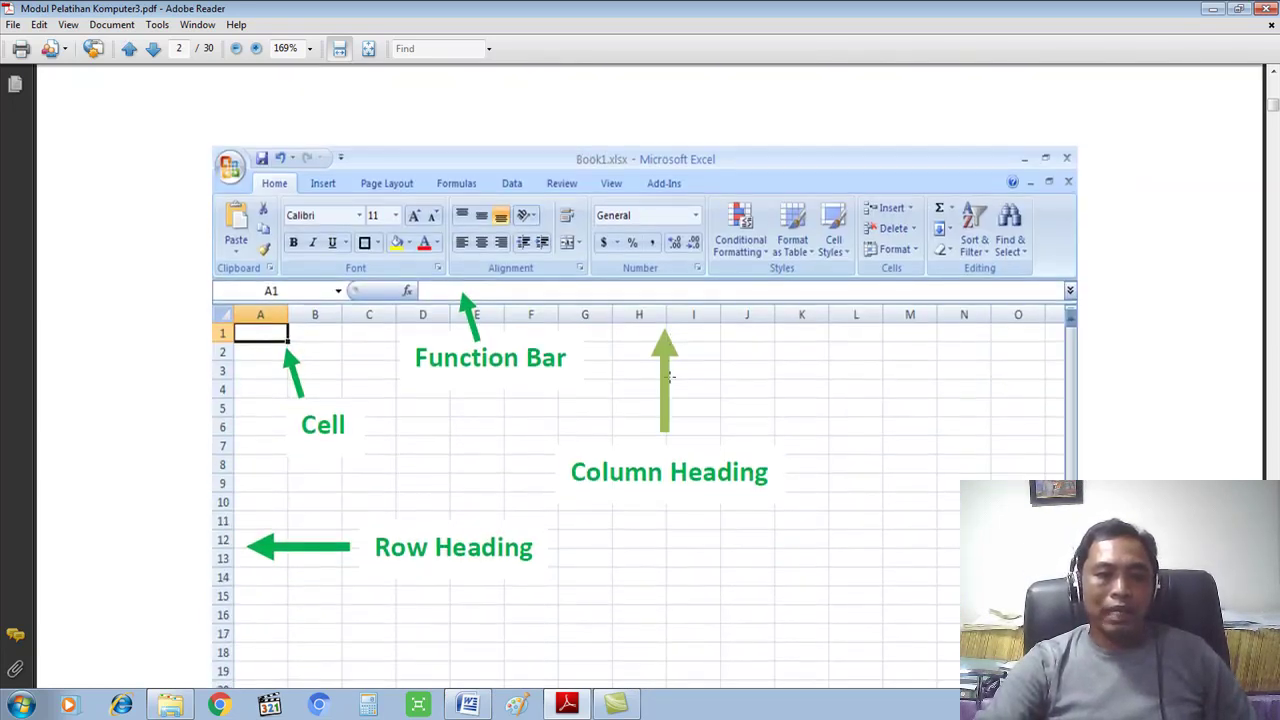
pyautogui.scroll(-1, 670, 376)
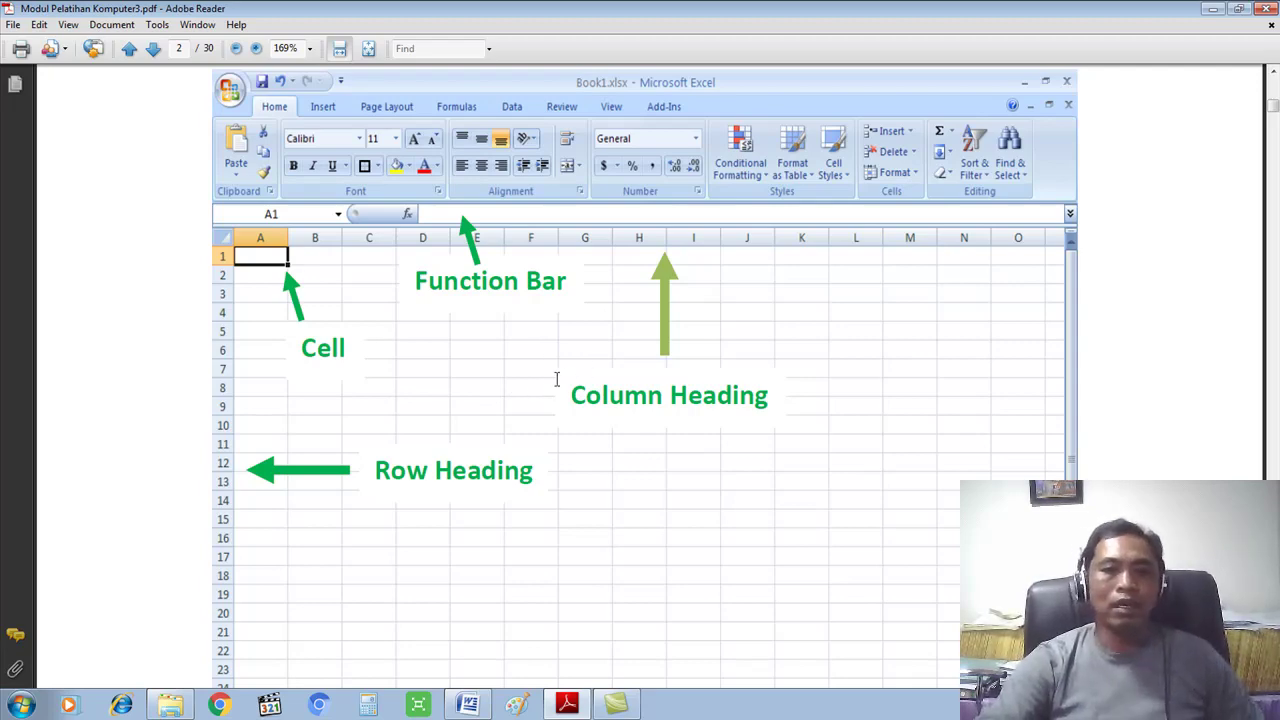
pyautogui.scroll(-10, 548, 360)
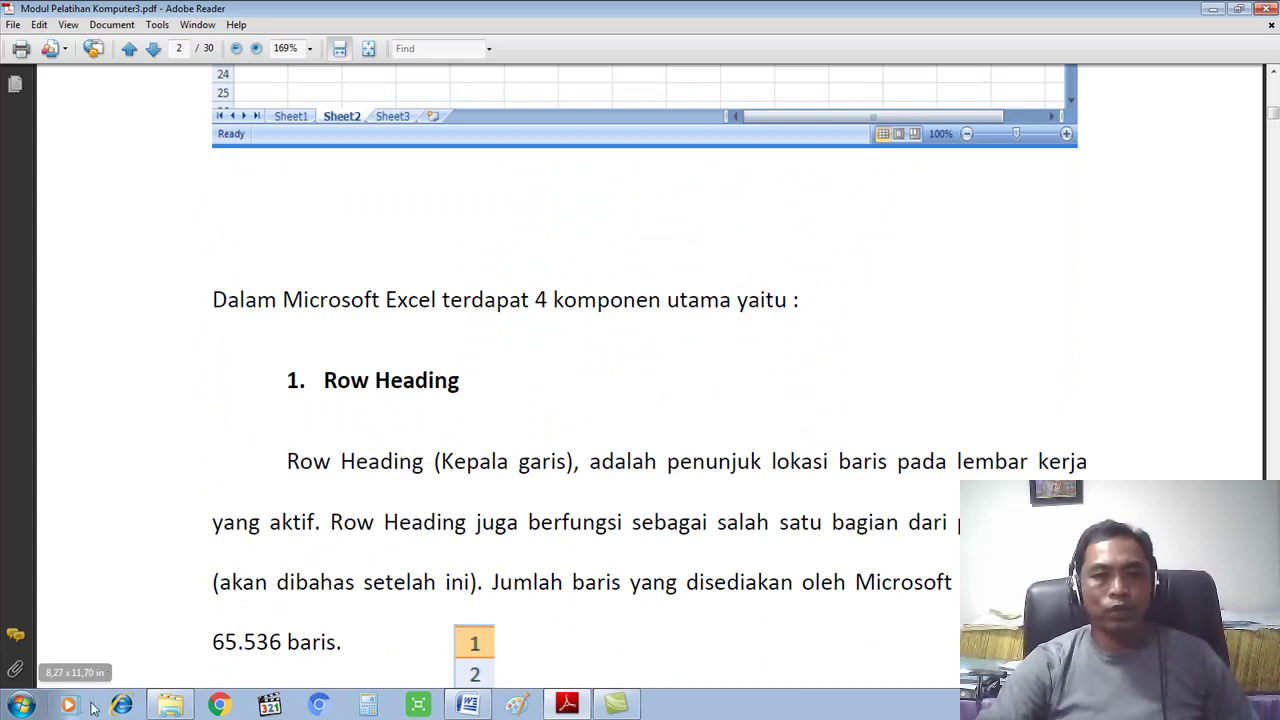
pyautogui.scroll(5, 415, 394)
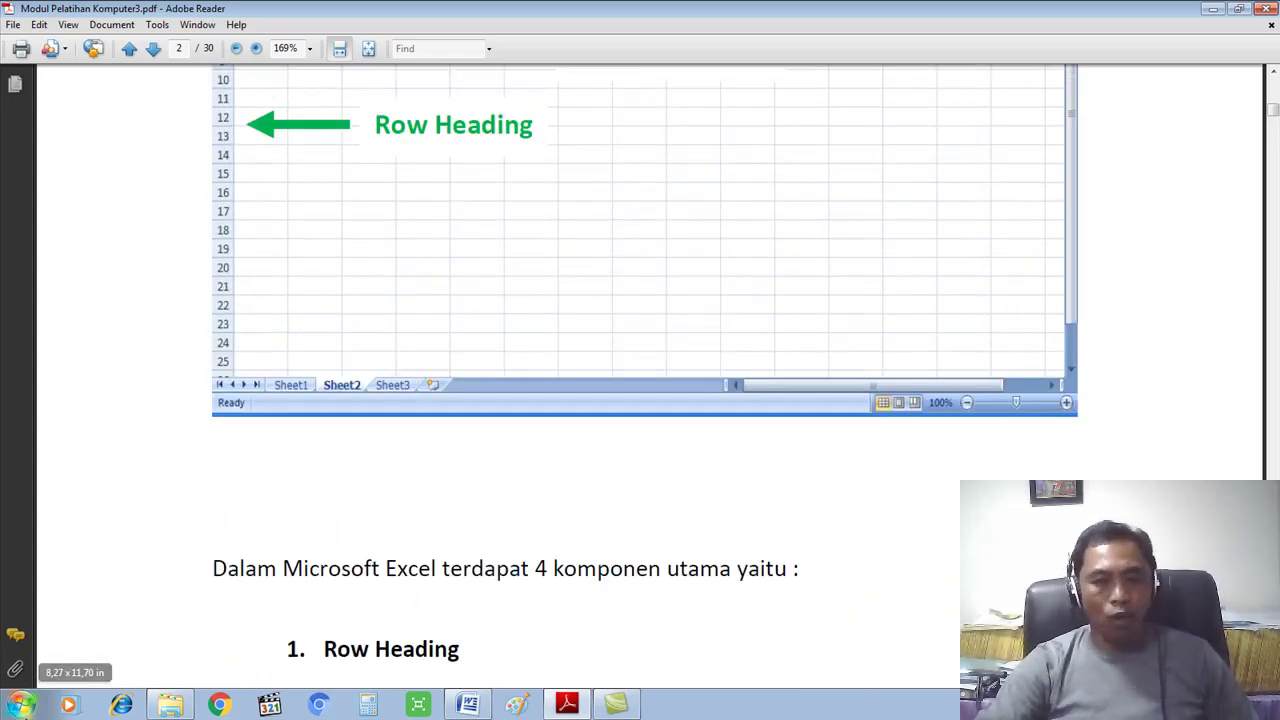
# Launch Microsoft Excel with a blank workbook
pyautogui.click(21, 705)
pyautogui.click(97, 331)
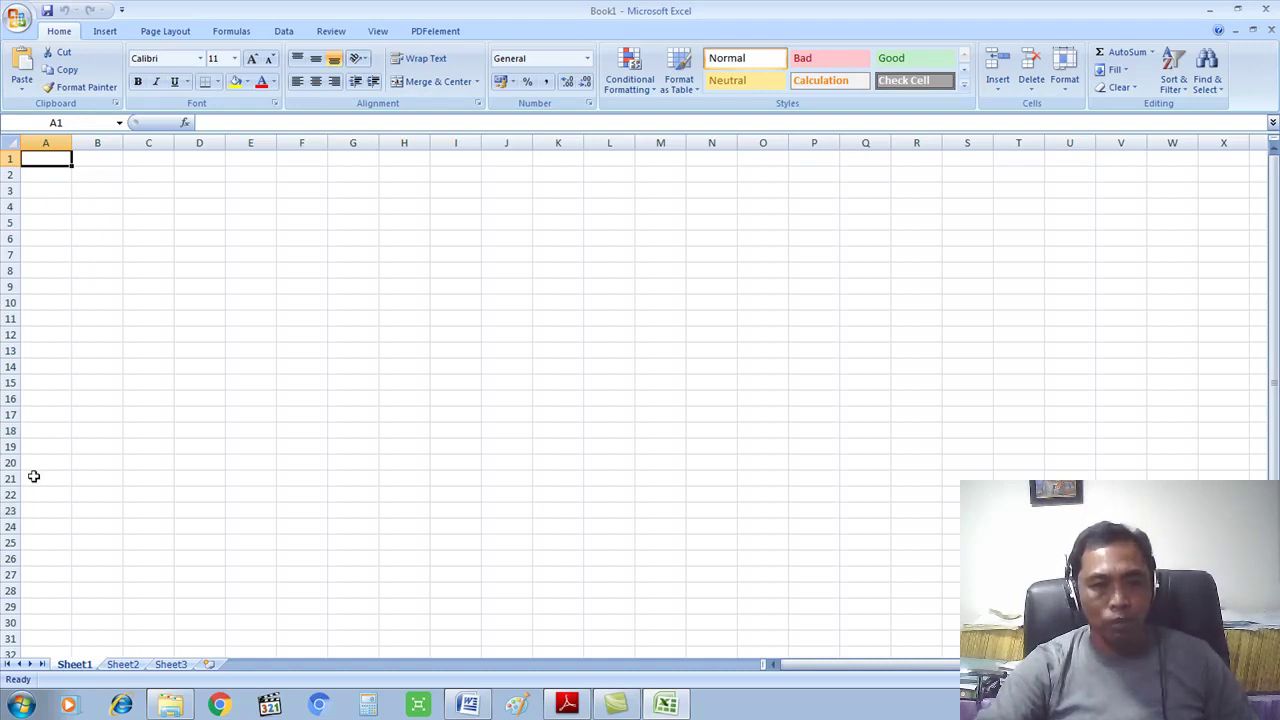
pyautogui.click(143, 221)
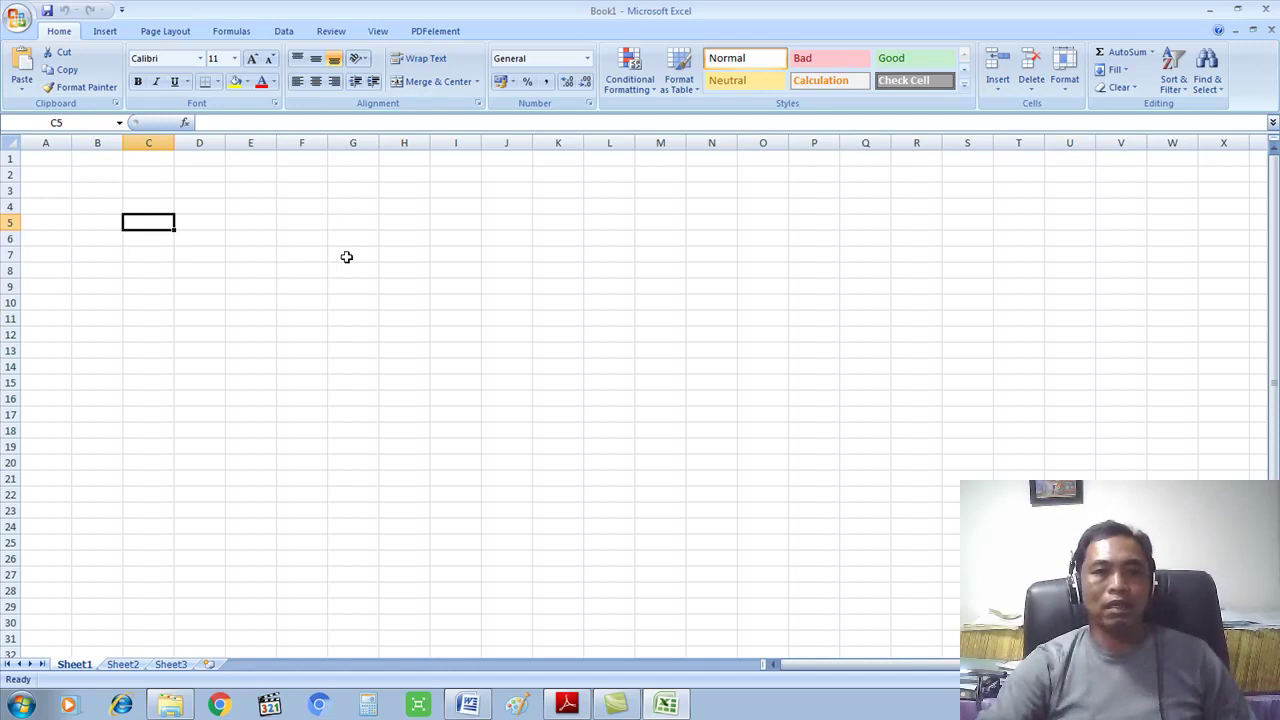
pyautogui.click(330, 200)
# Enter the label "Fungsi Operator" in cell F3
pyautogui.click(281, 193)
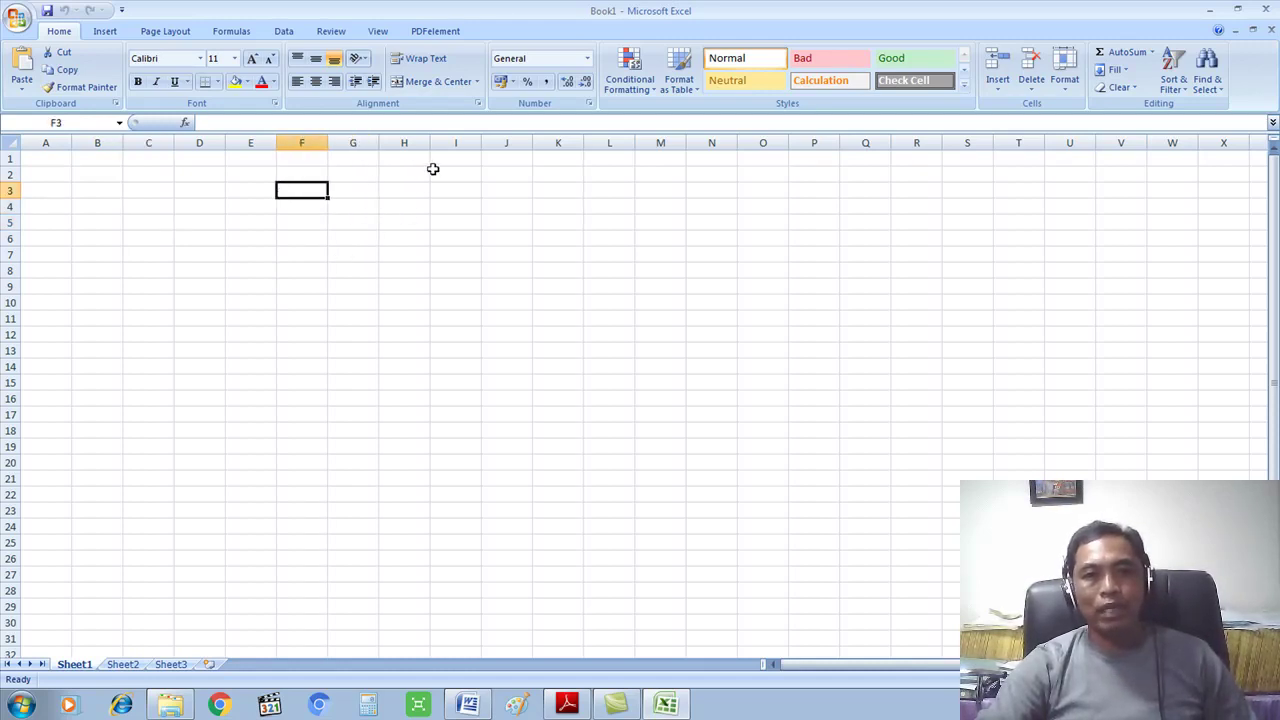
pyautogui.write('Fungsi O')
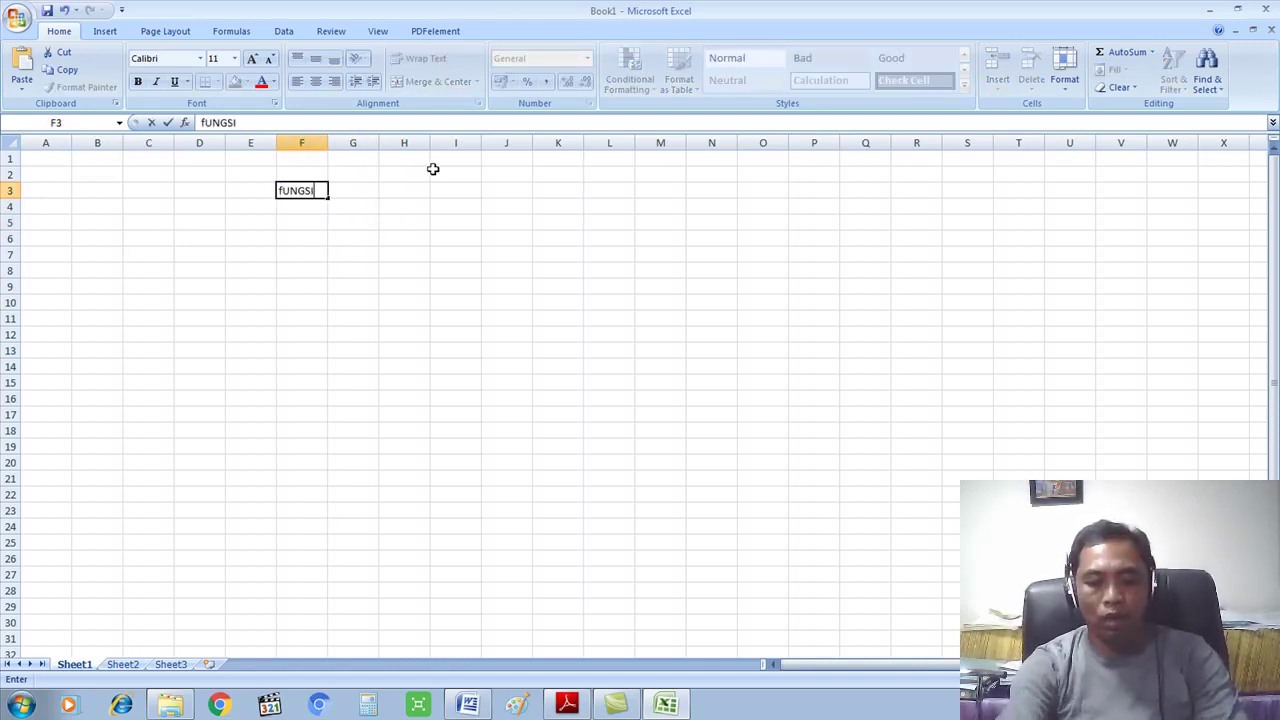
pyautogui.write('erator')
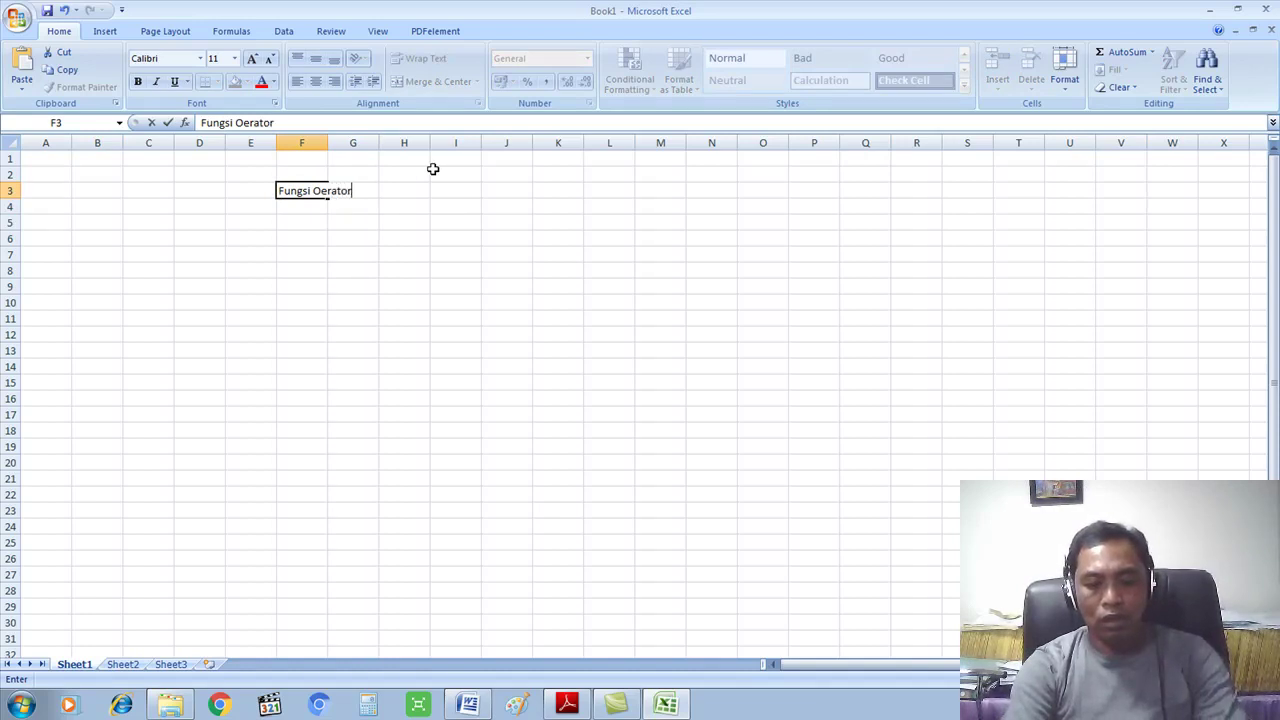
pyautogui.press('BackSpace')
pyautogui.press('BackSpace')
pyautogui.press('BackSpace')
pyautogui.press('BackSpace')
pyautogui.press('BackSpace')
pyautogui.press('BackSpace')
pyautogui.press('BackSpace')
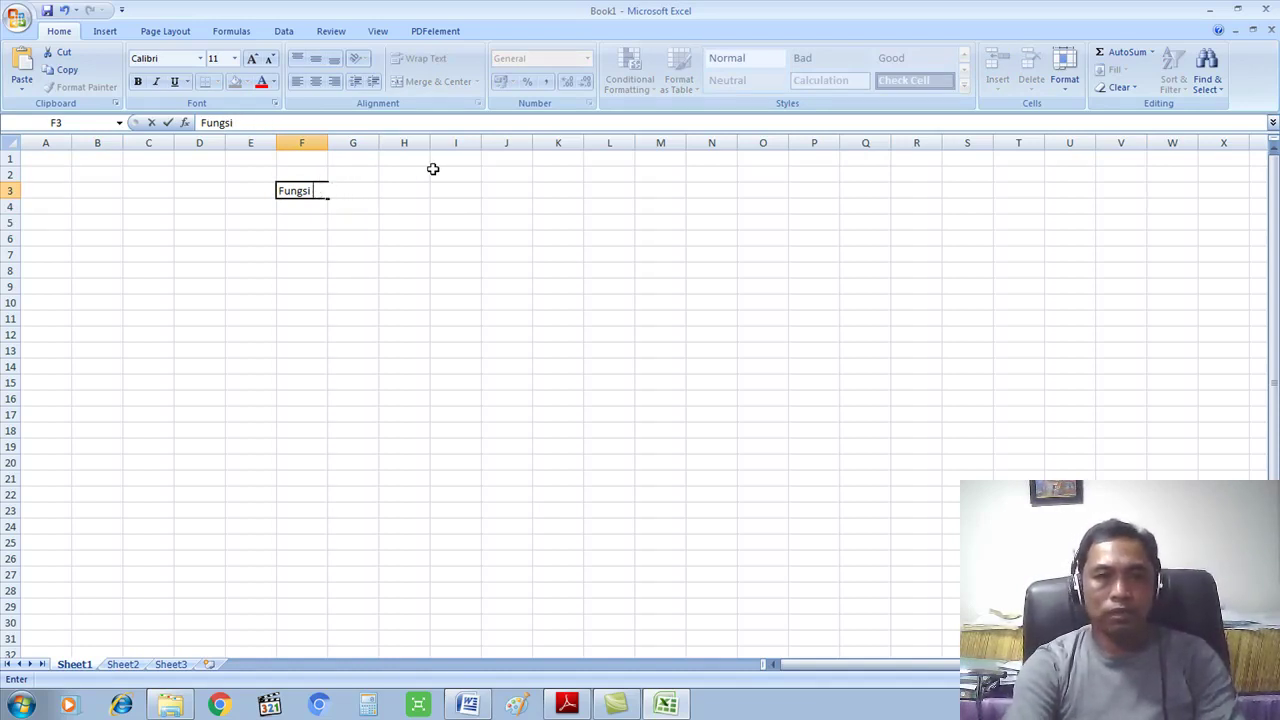
pyautogui.write('Operator')
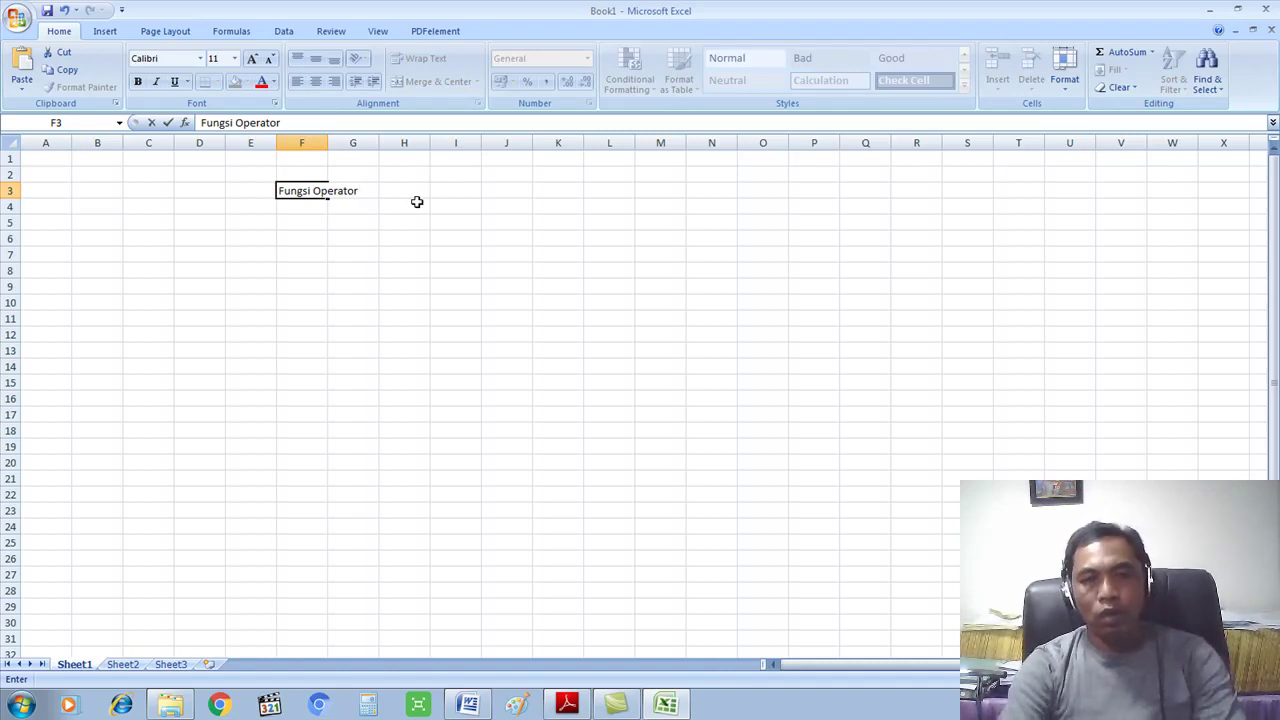
pyautogui.click(340, 237)
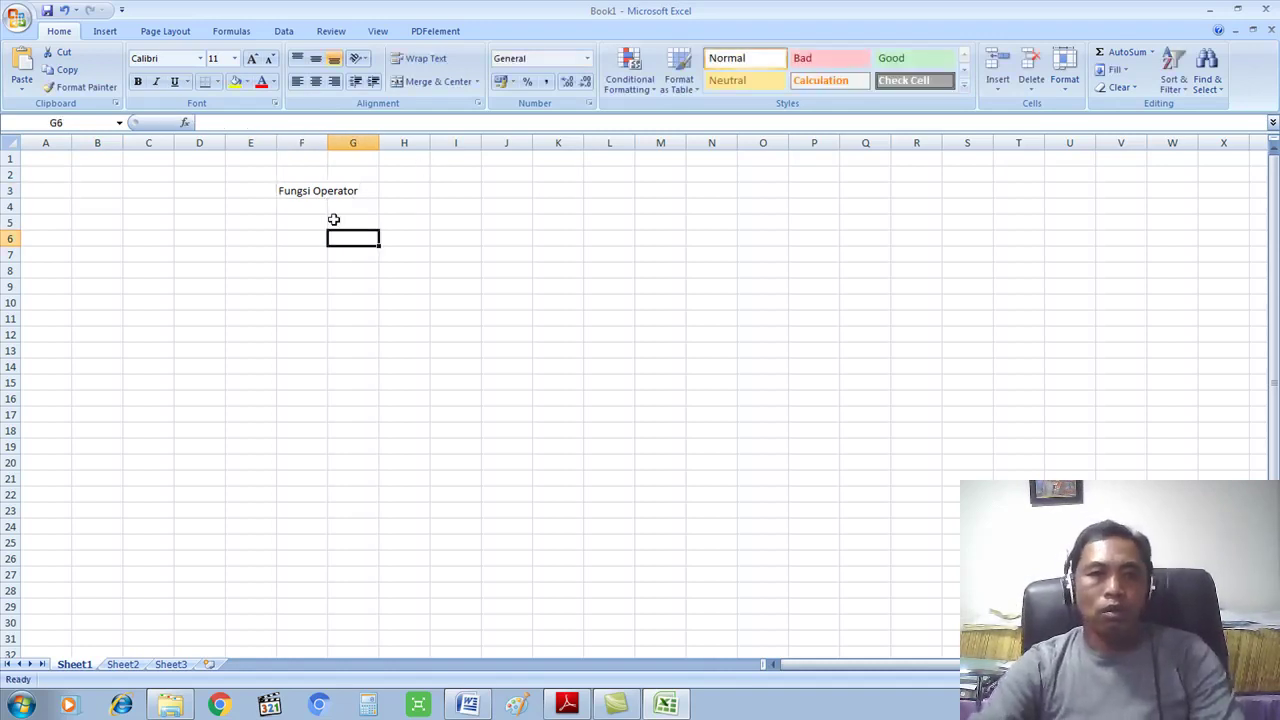
# Widen column F so that the "Fungsi Operator" label fits inside its cell
pyautogui.moveTo(327, 143); pyautogui.dragTo(477, 144)
pyautogui.click(420, 218)
pyautogui.click(443, 190)
pyautogui.click(480, 192)
# Enter the label "Perkalian" in cell G3
pyautogui.click(440, 190)
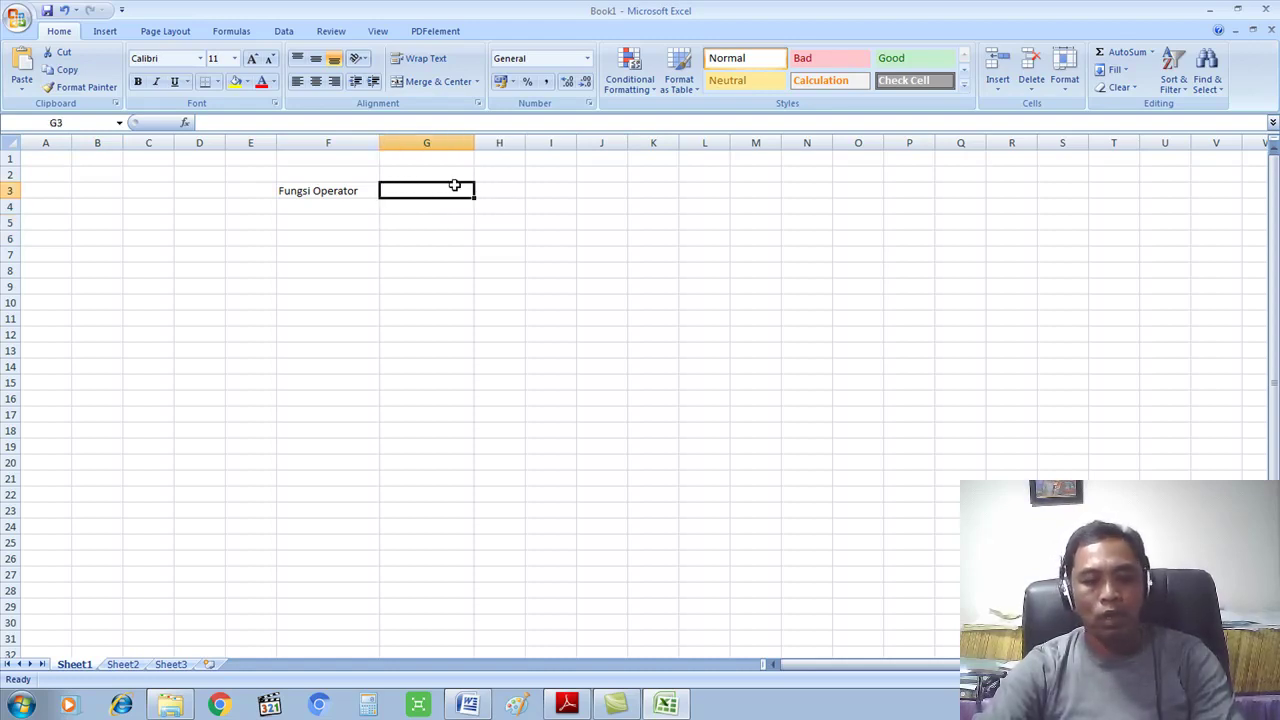
pyautogui.write('Per')
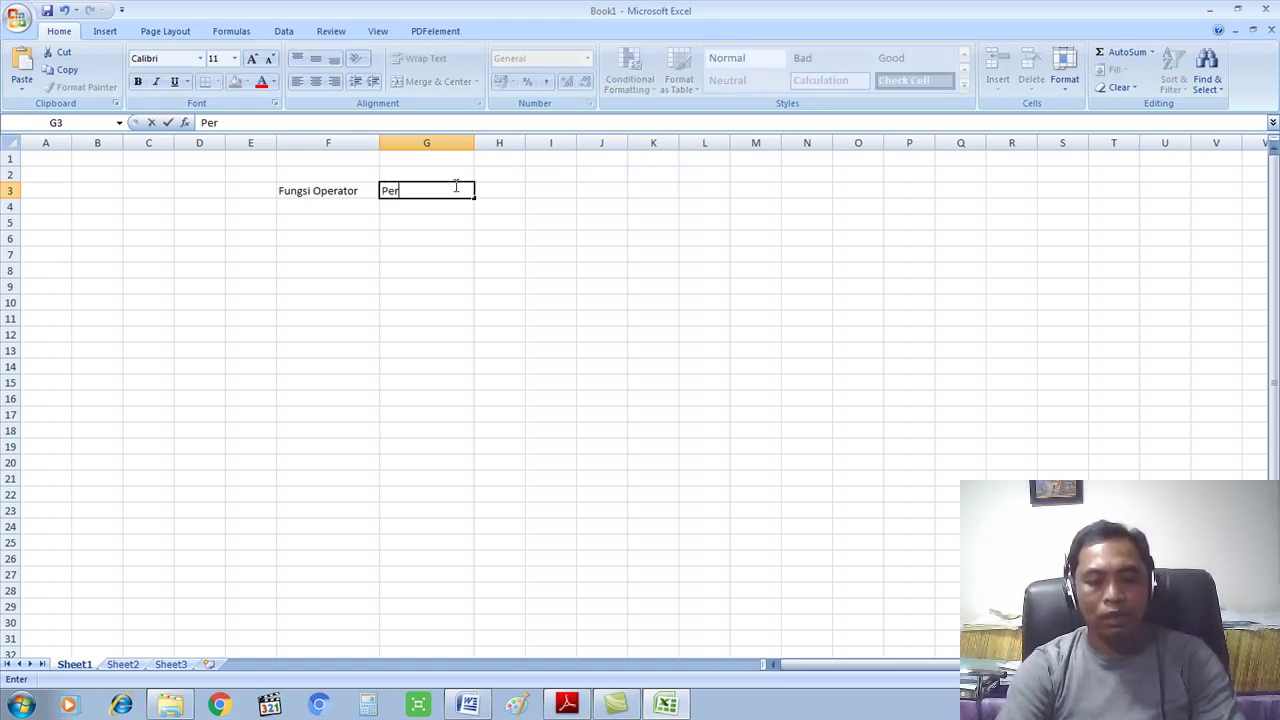
pyautogui.write('kalian')
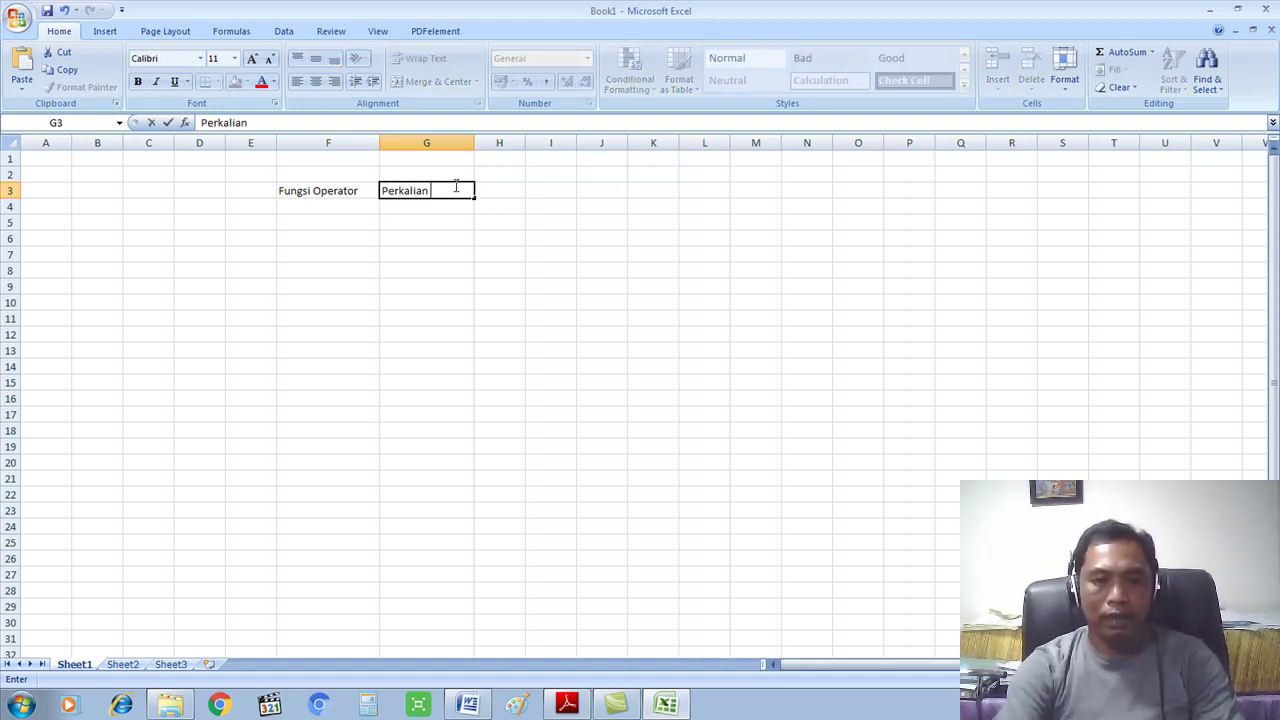
pyautogui.click(311, 270)
# Enlarge the sheet view and replace the text in cell G3 with the numbered label "1. Perkalian"
pyautogui.scroll(4, 371, 186)
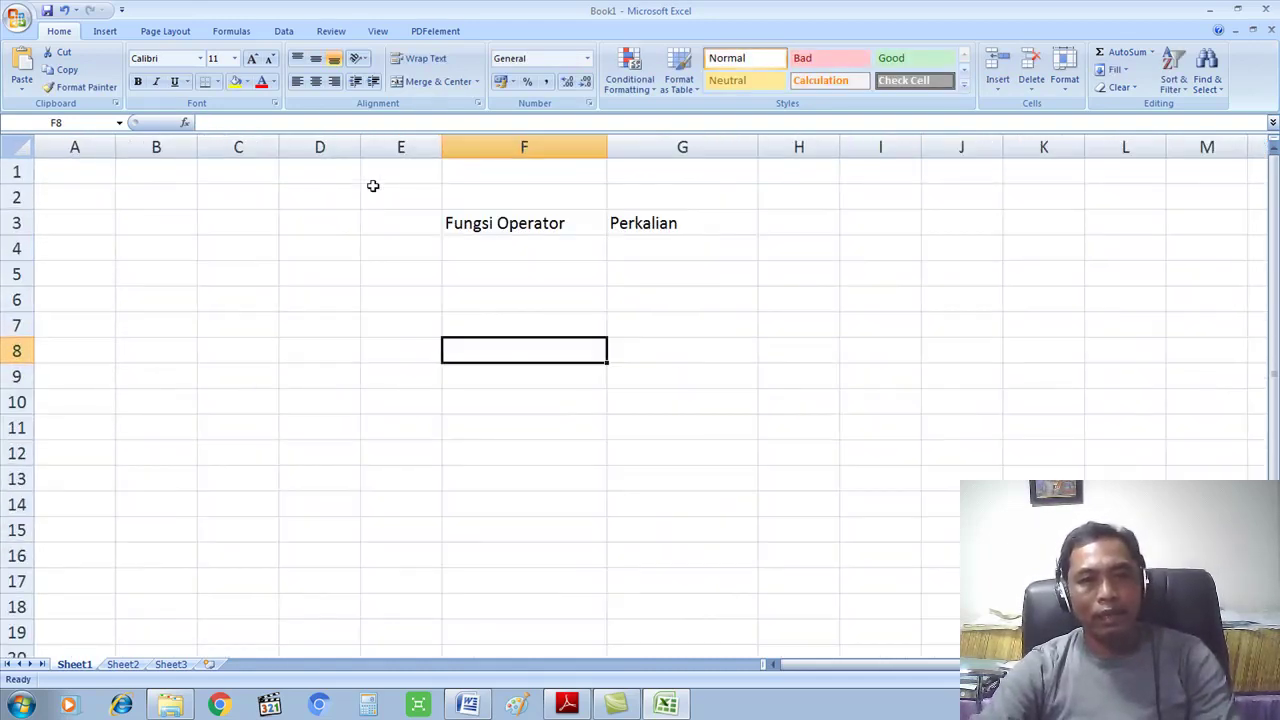
pyautogui.click(697, 224)
pyautogui.click(780, 222)
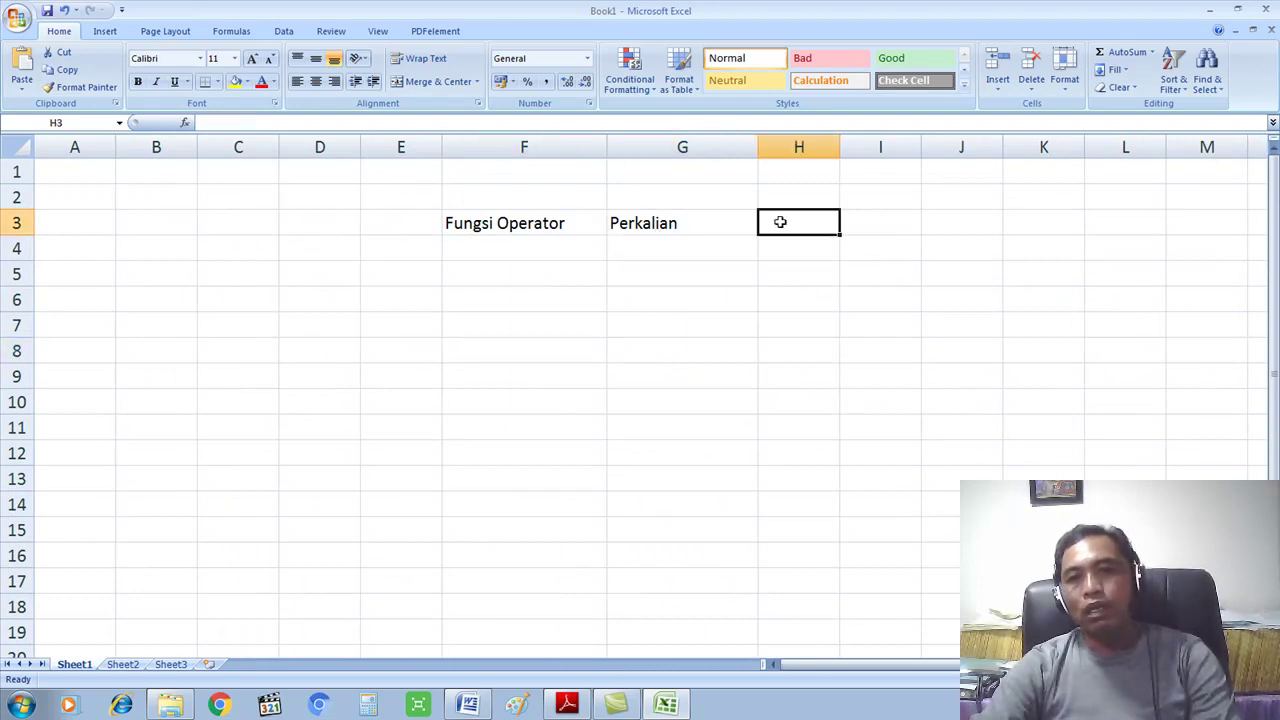
pyautogui.click(710, 224)
pyautogui.click(586, 223)
pyautogui.click(685, 222)
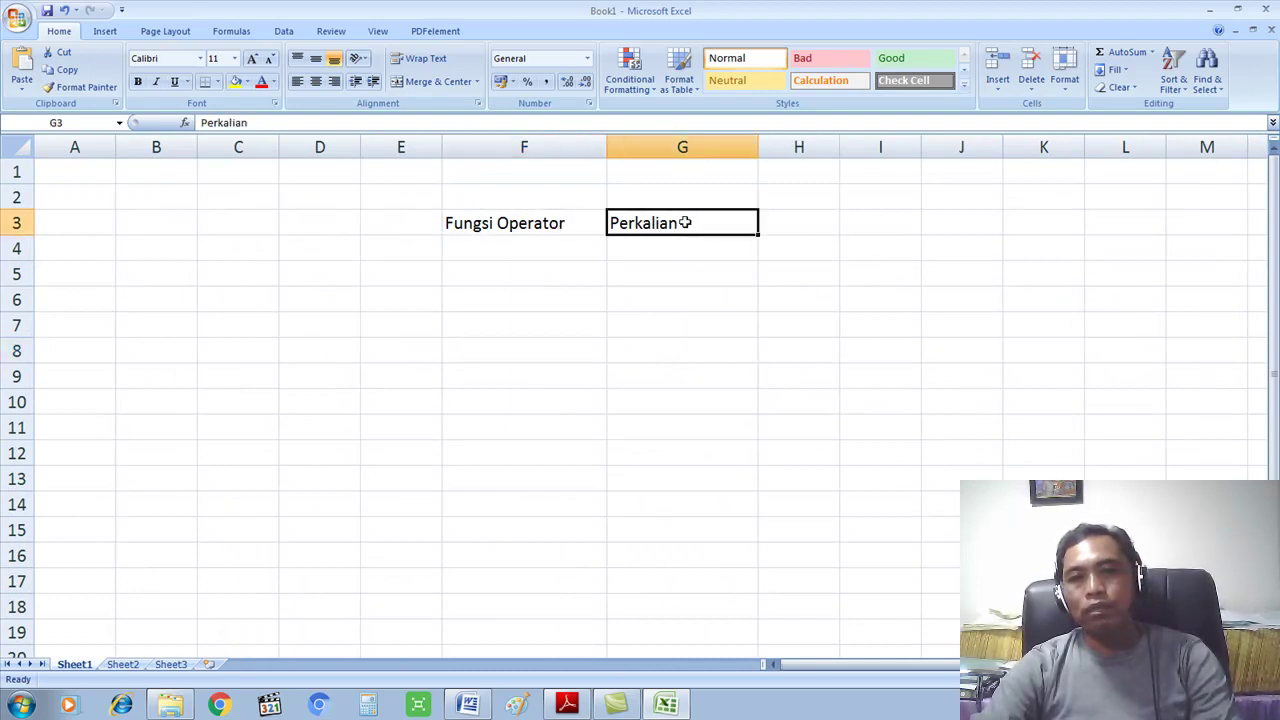
pyautogui.write('1.')
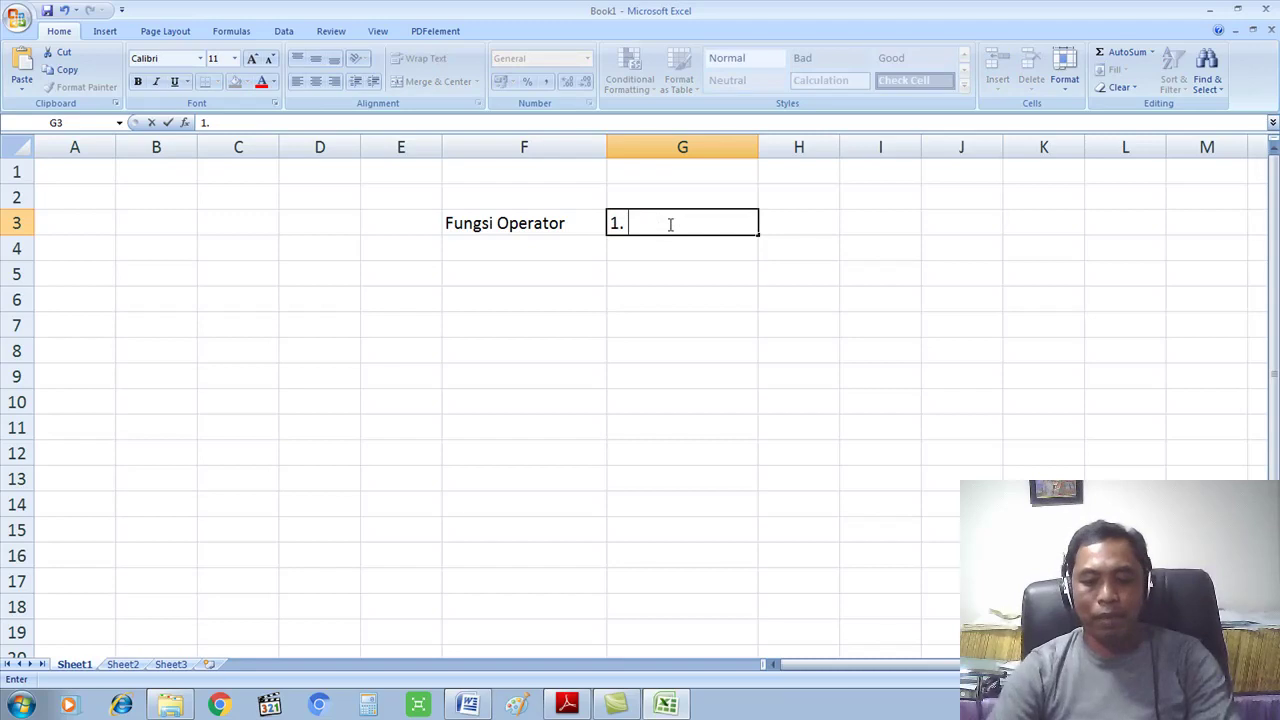
pyautogui.write(' Perkalian')
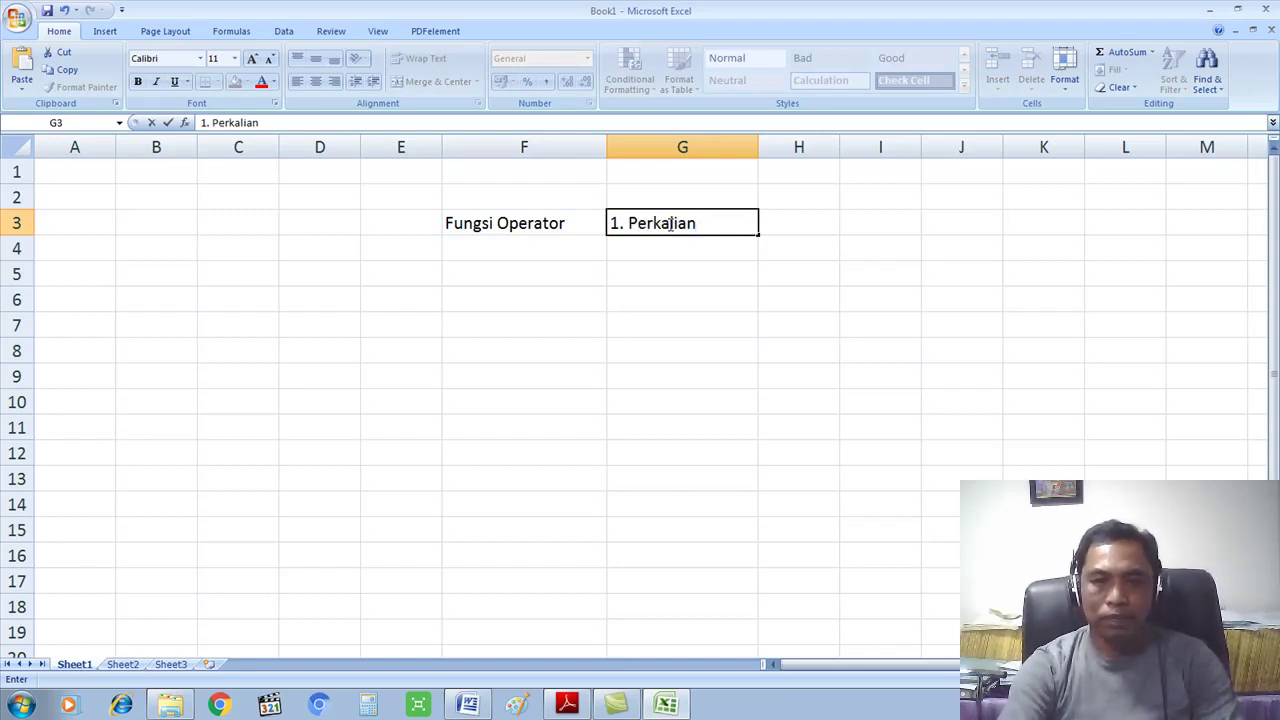
# Enter the multiplication operator "*" in cell H3, beside the "1. Perkalian" label
pyautogui.click(812, 228)
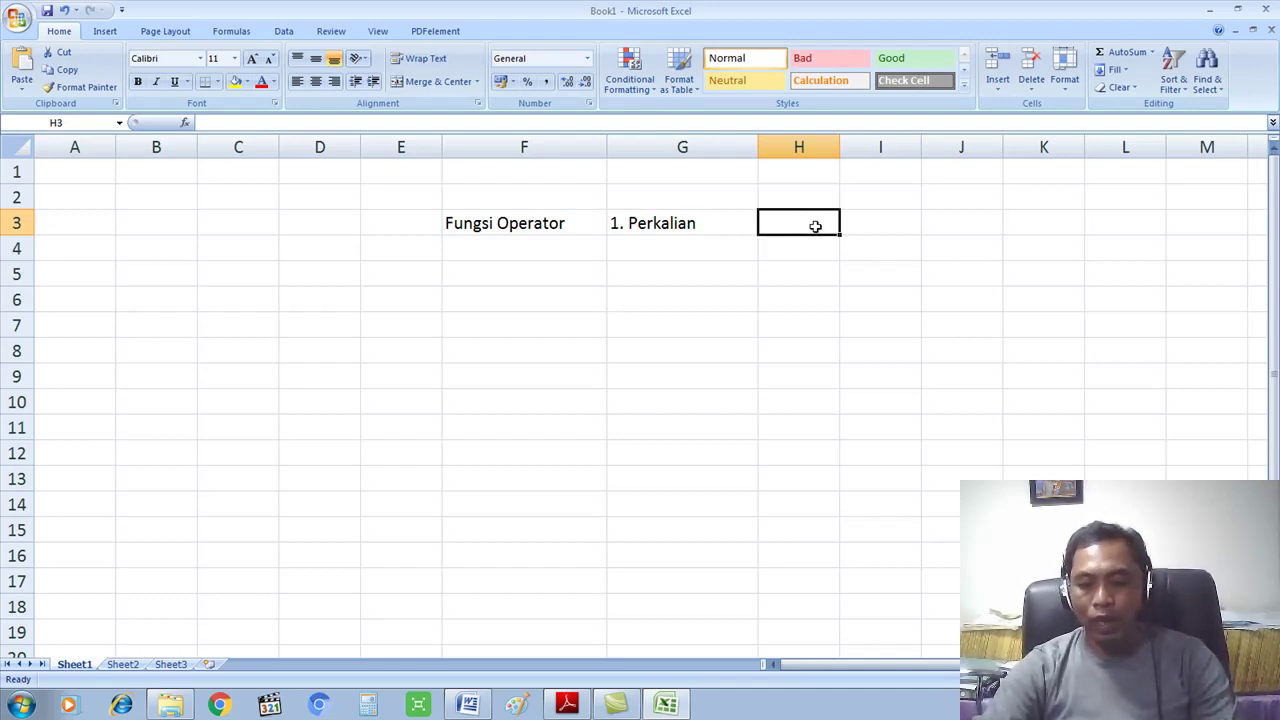
pyautogui.write('*')
pyautogui.click(834, 266)
pyautogui.click(807, 227)
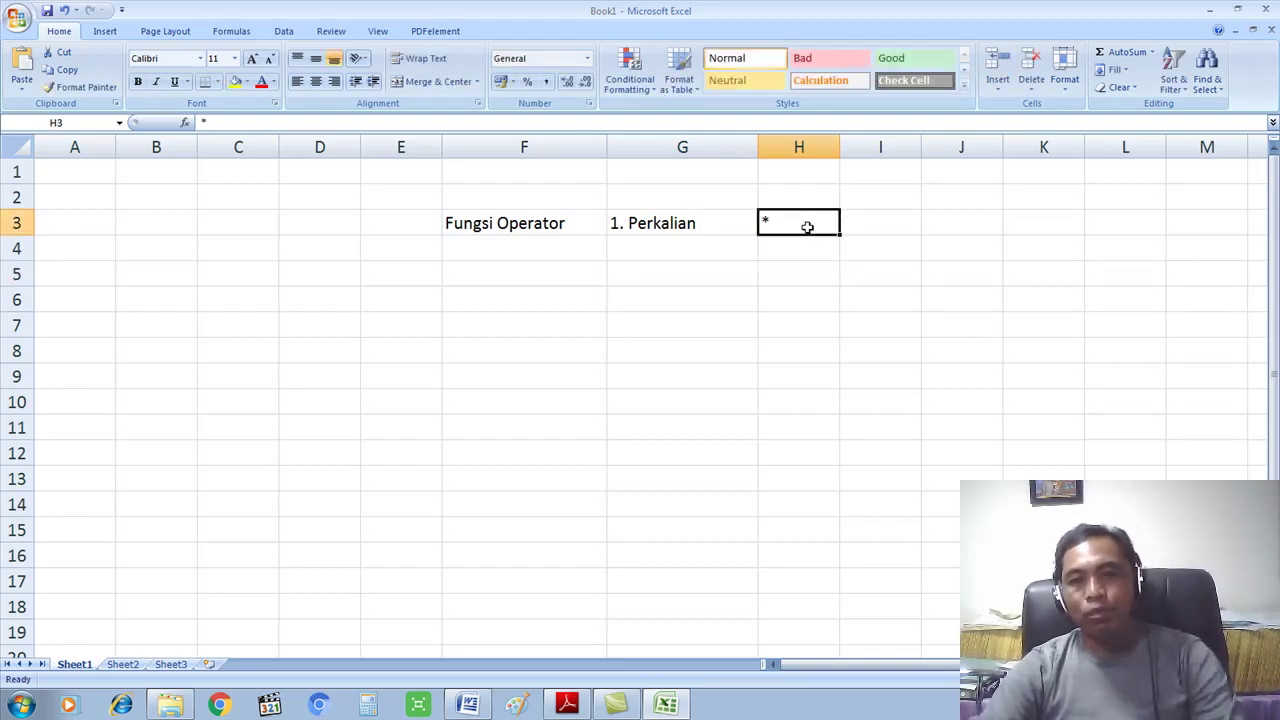
pyautogui.click(684, 249)
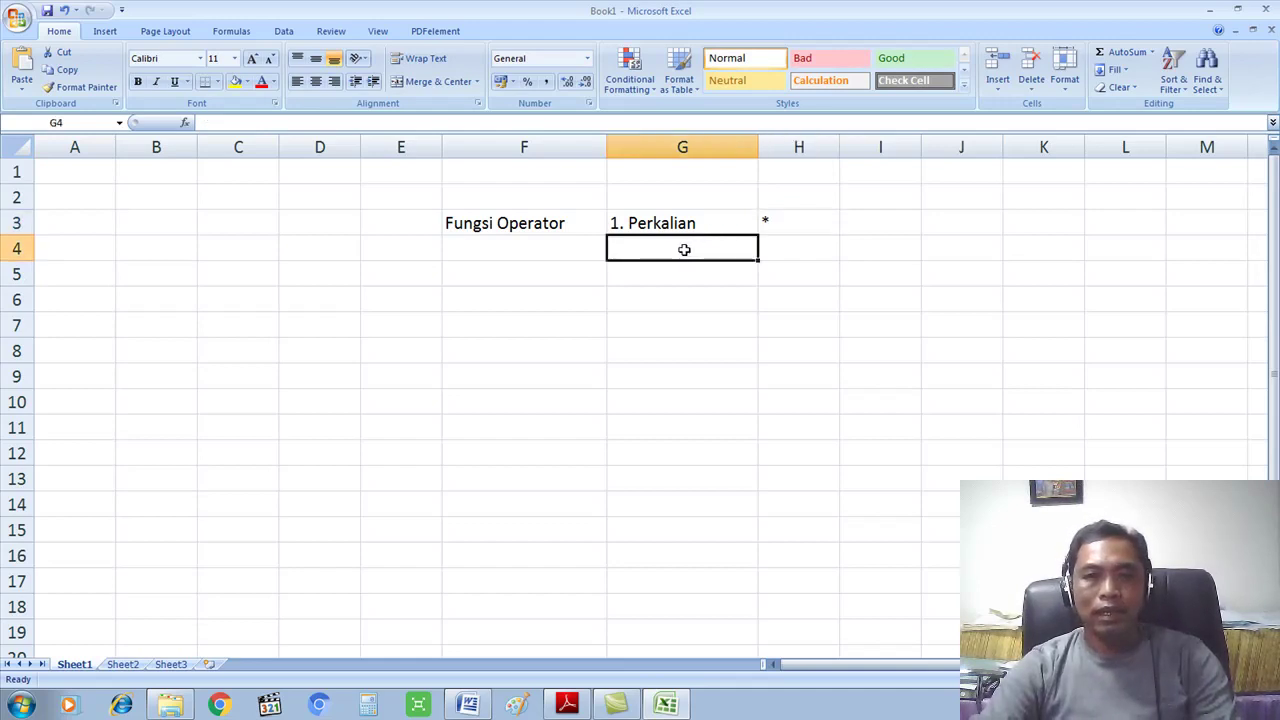
# Enter the label "2. Penjumlah" in cell G4
pyautogui.write('2. Penjum')
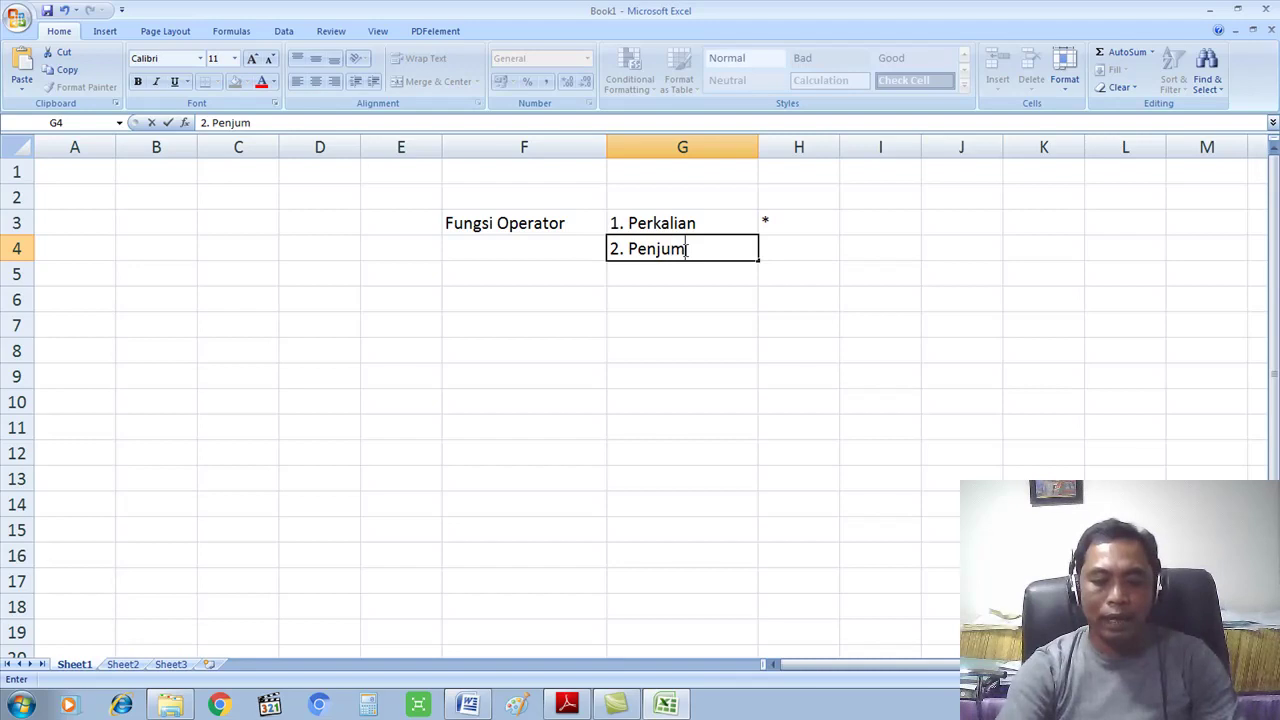
pyautogui.press('BackSpace')
pyautogui.write('mlah')
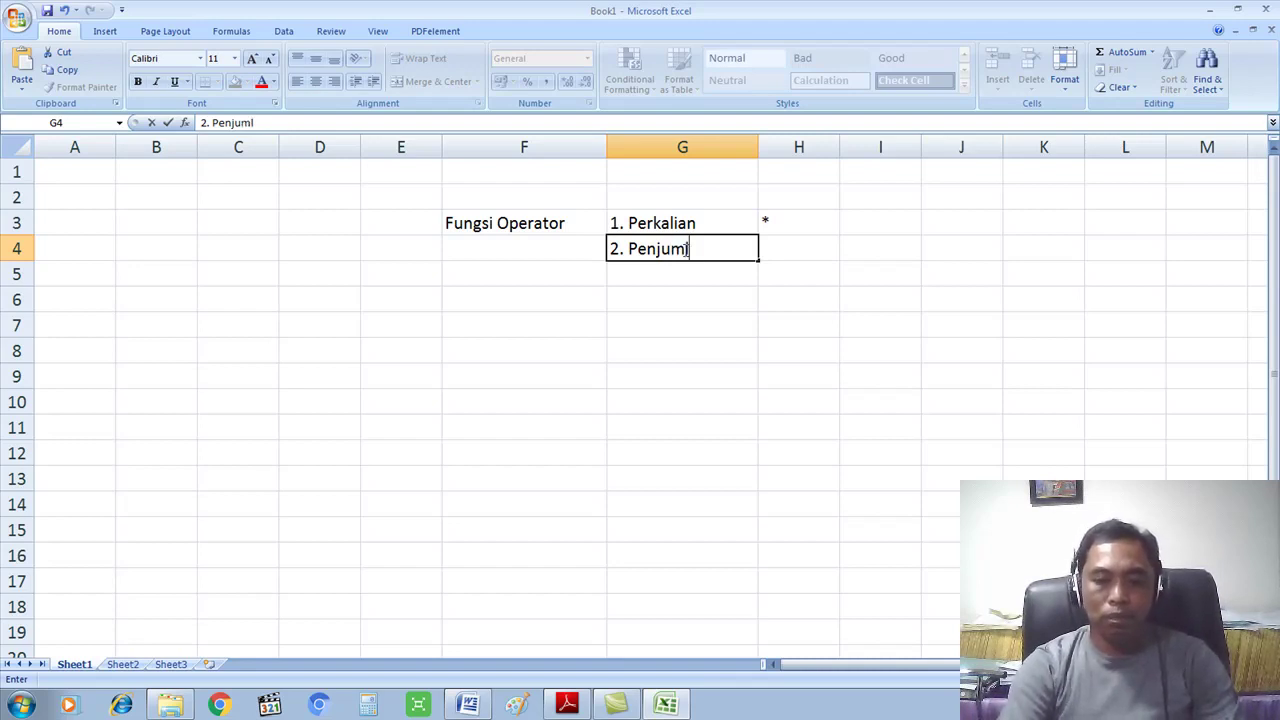
# Enter the addition operator "+" as text in cell H4, beside the "2. Penjumlah" label
pyautogui.click(782, 243)
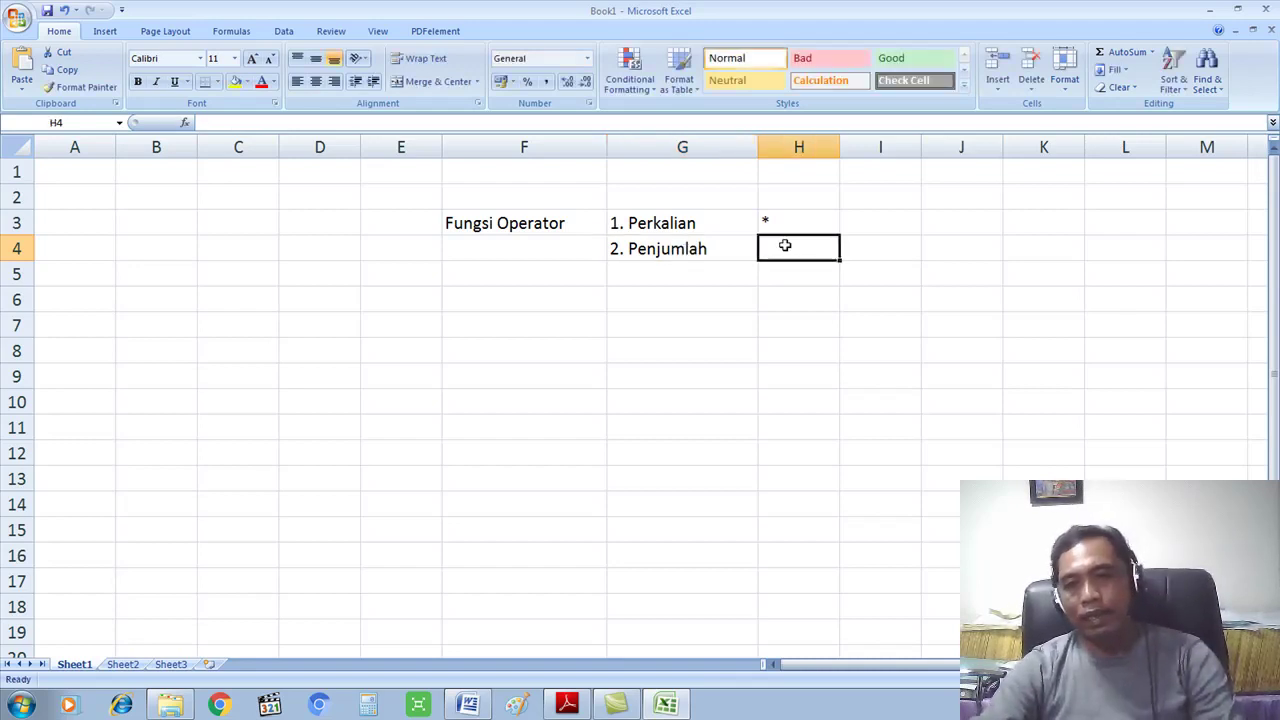
pyautogui.write('+')
pyautogui.click(803, 300)
pyautogui.click(793, 253)
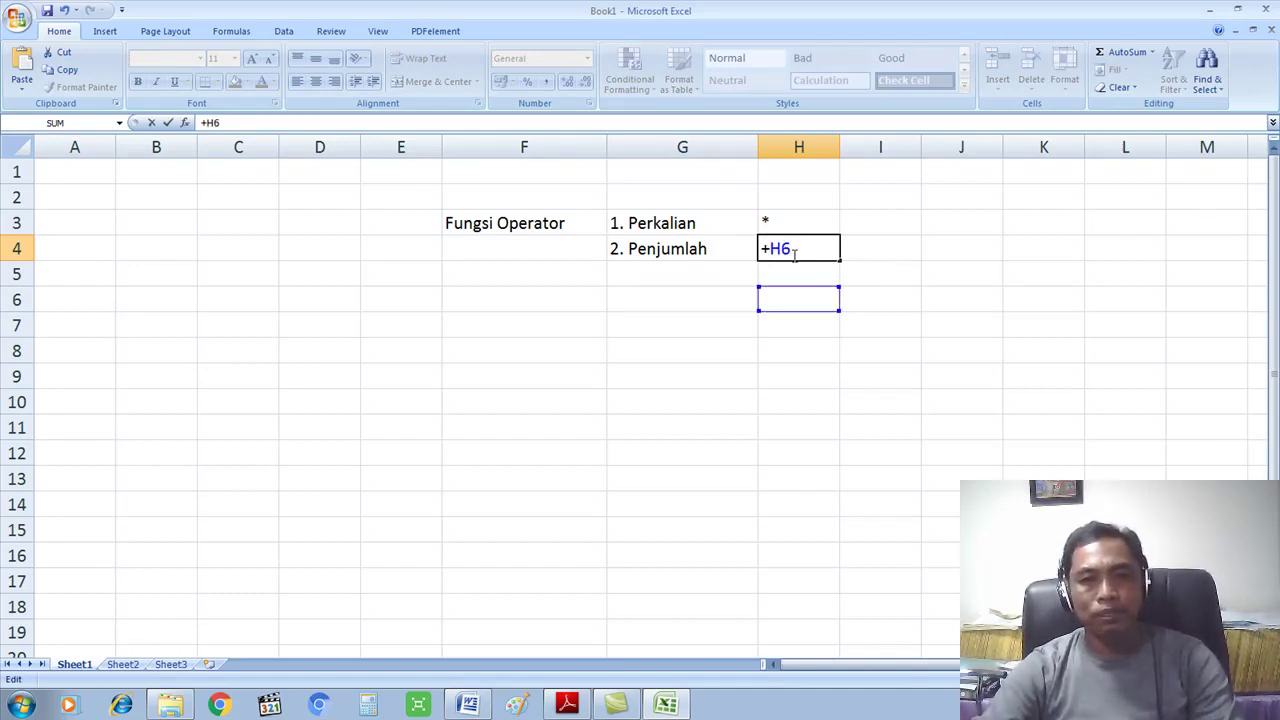
pyautogui.press('BackSpace')
pyautogui.press('BackSpace')
pyautogui.press('BackSpace')
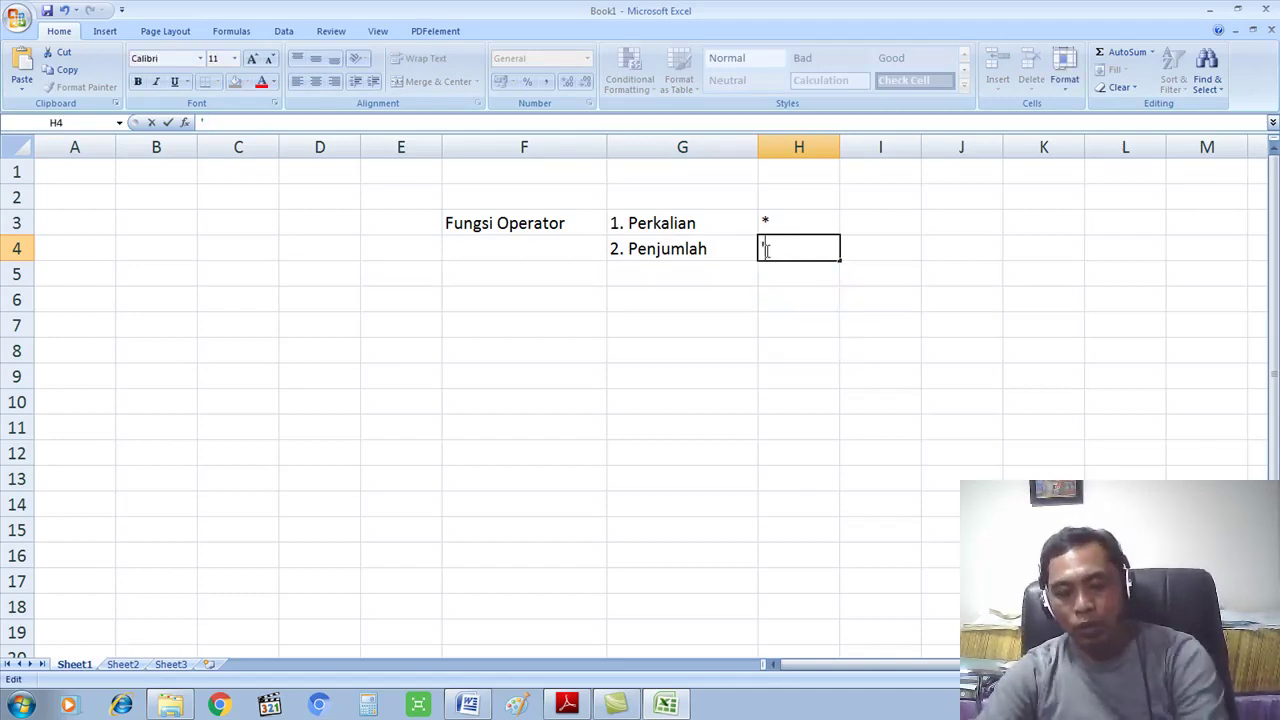
pyautogui.click(770, 334)
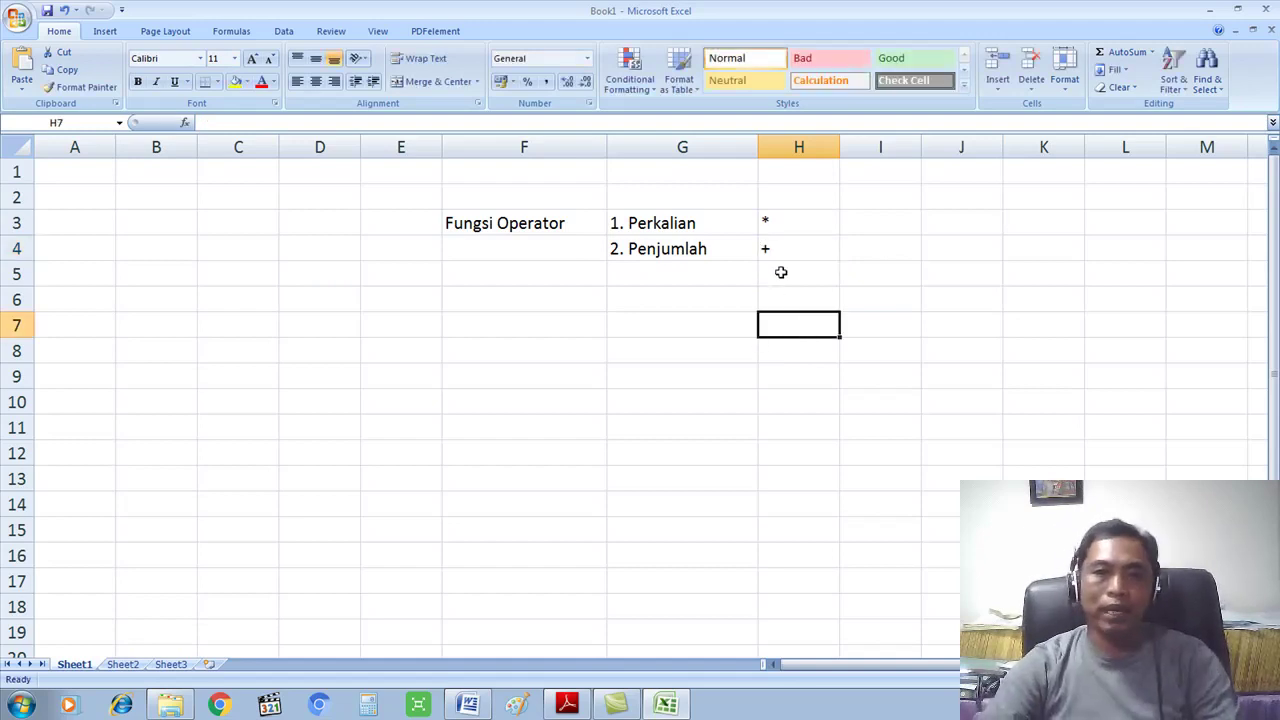
# Enter the label "3. Pengurang" in cell G5 and the subtraction operator "-" as text in cell H5
pyautogui.click(644, 277)
pyautogui.write('3')
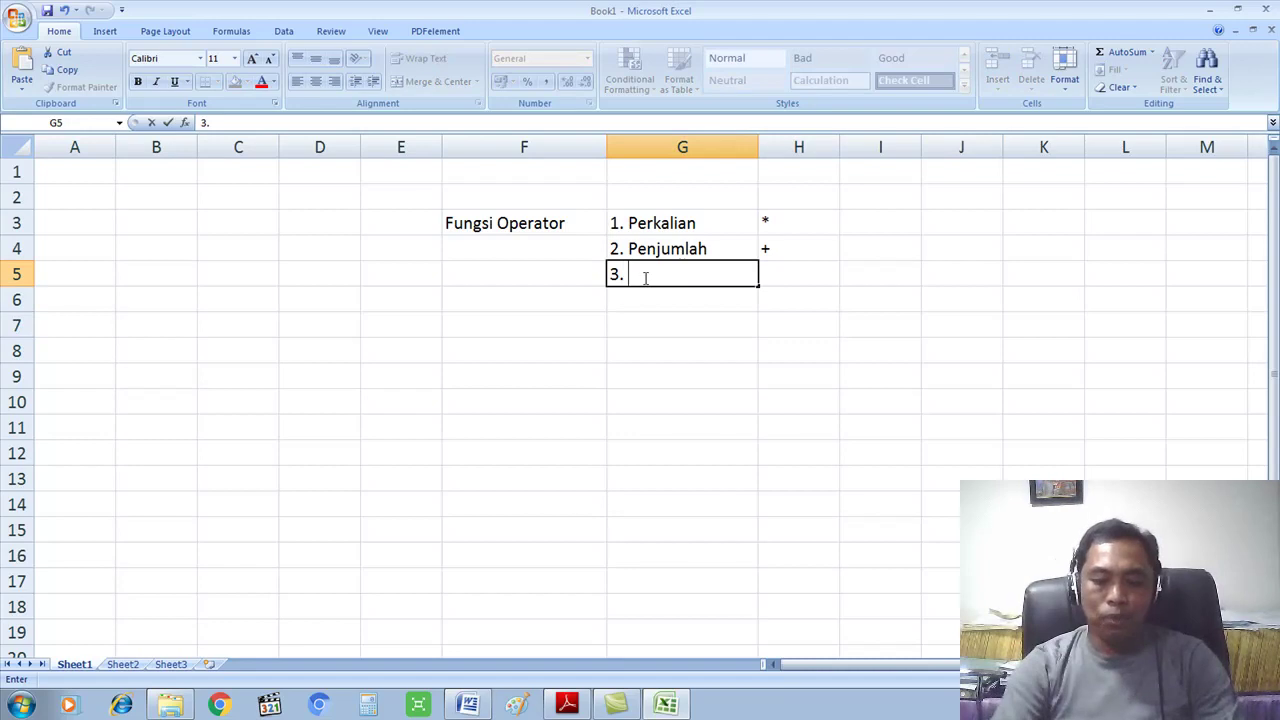
pyautogui.write('. Pengurang')
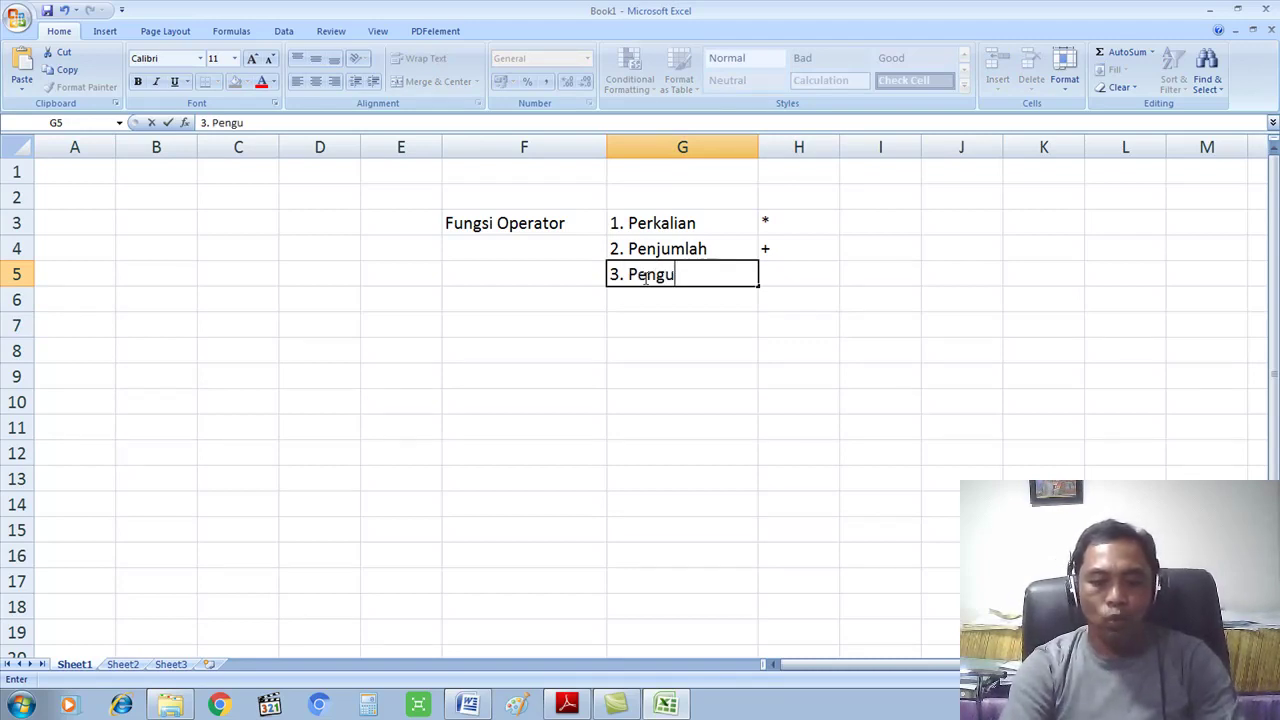
pyautogui.press('Return')
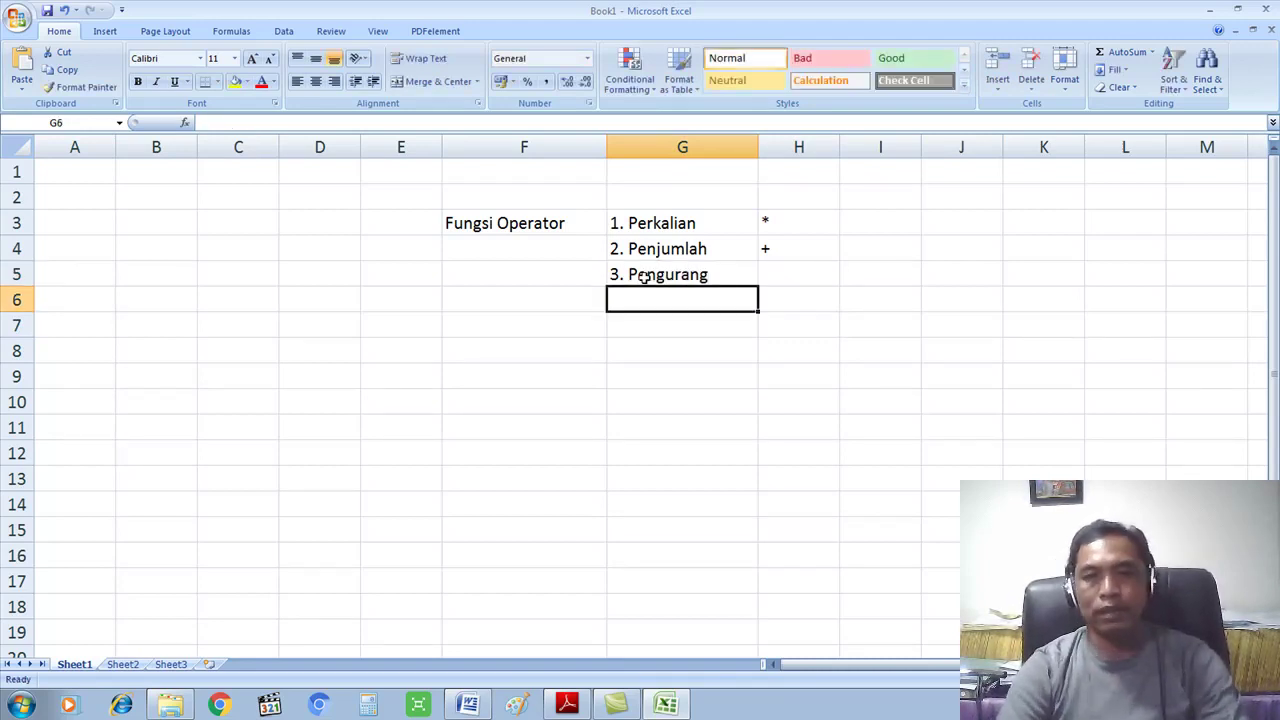
pyautogui.click(773, 275)
pyautogui.write("'-")
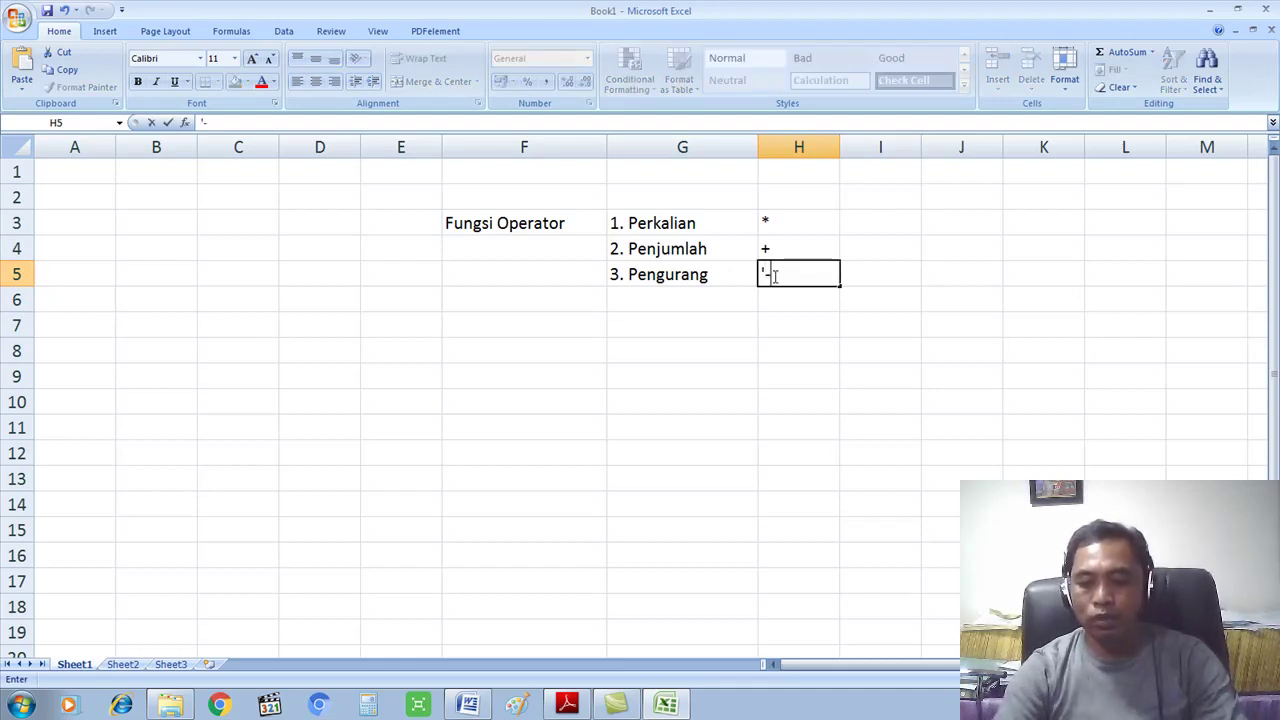
pyautogui.press('Return')
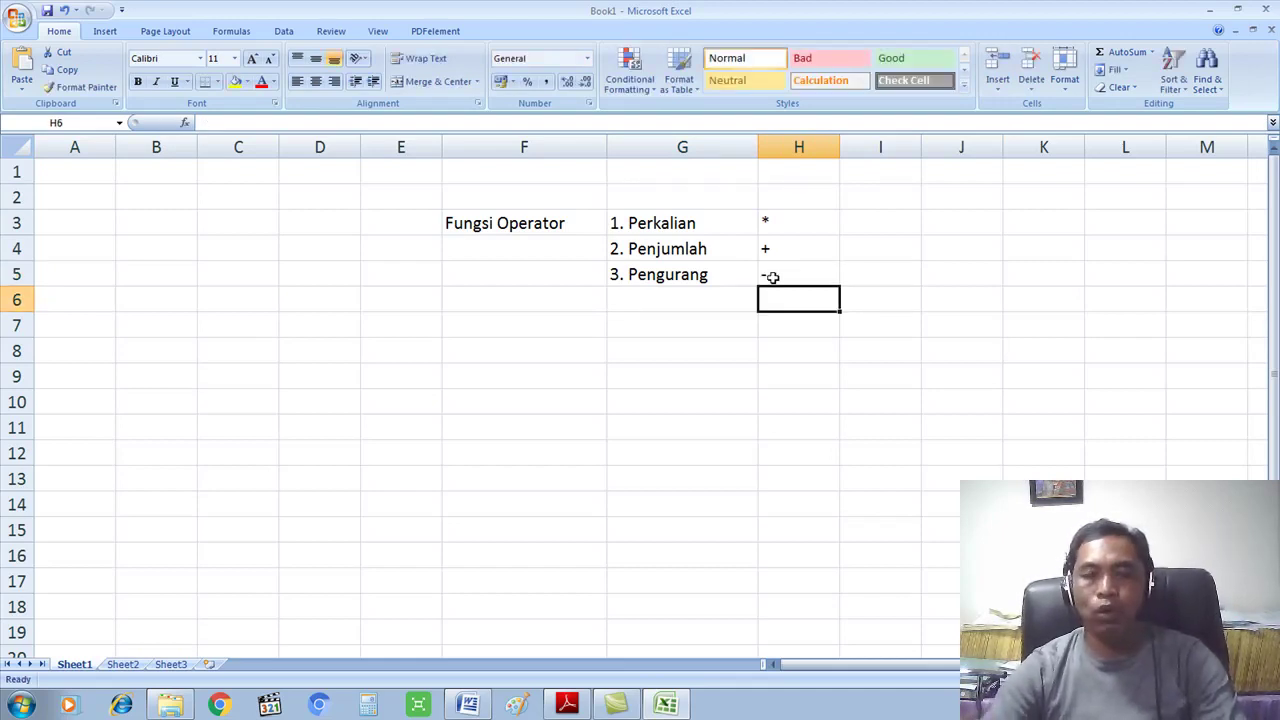
# Enter the label "4. Pembagian" in cell G6
pyautogui.click(700, 289)
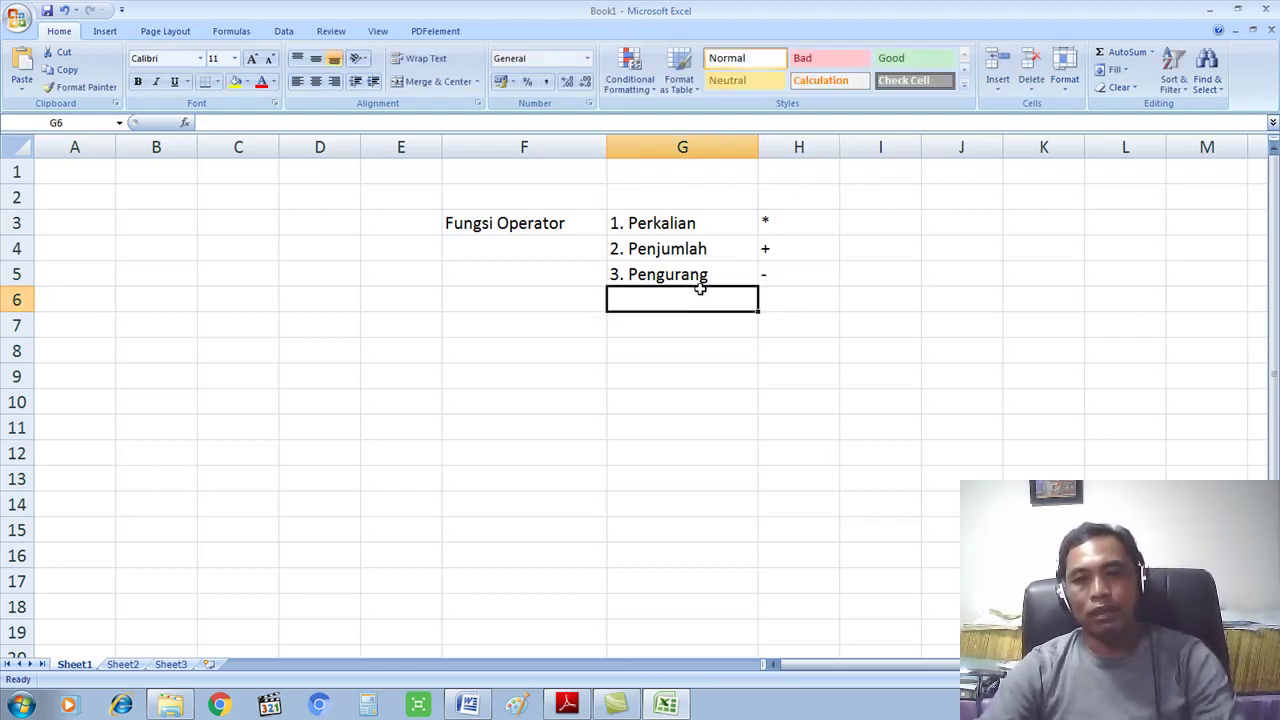
pyautogui.click(677, 232)
pyautogui.click(701, 253)
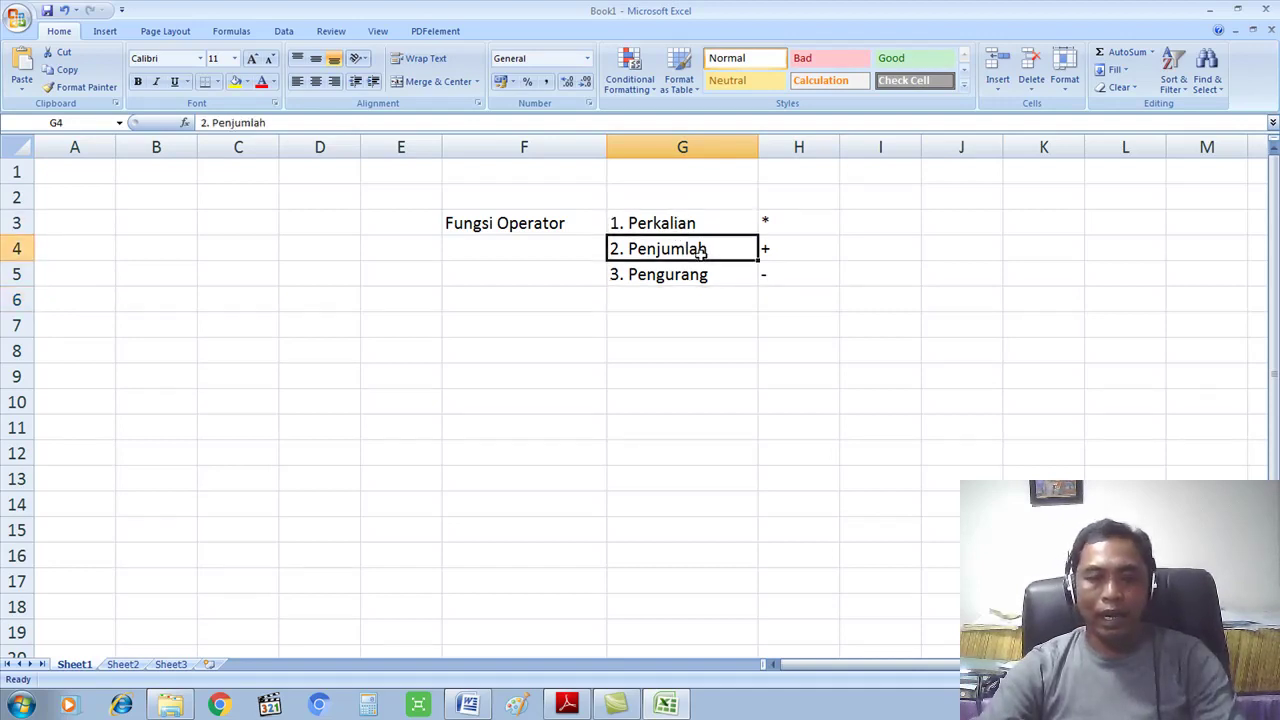
pyautogui.click(704, 275)
pyautogui.click(661, 299)
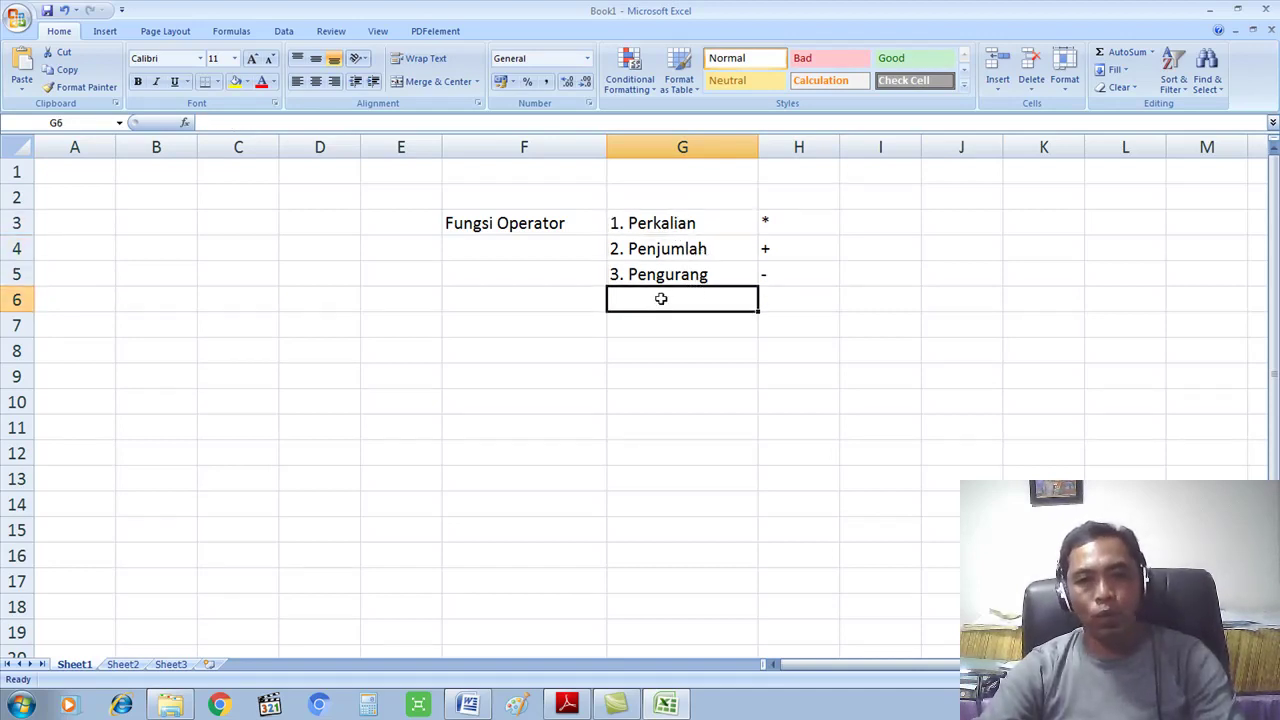
pyautogui.write('4. Permb')
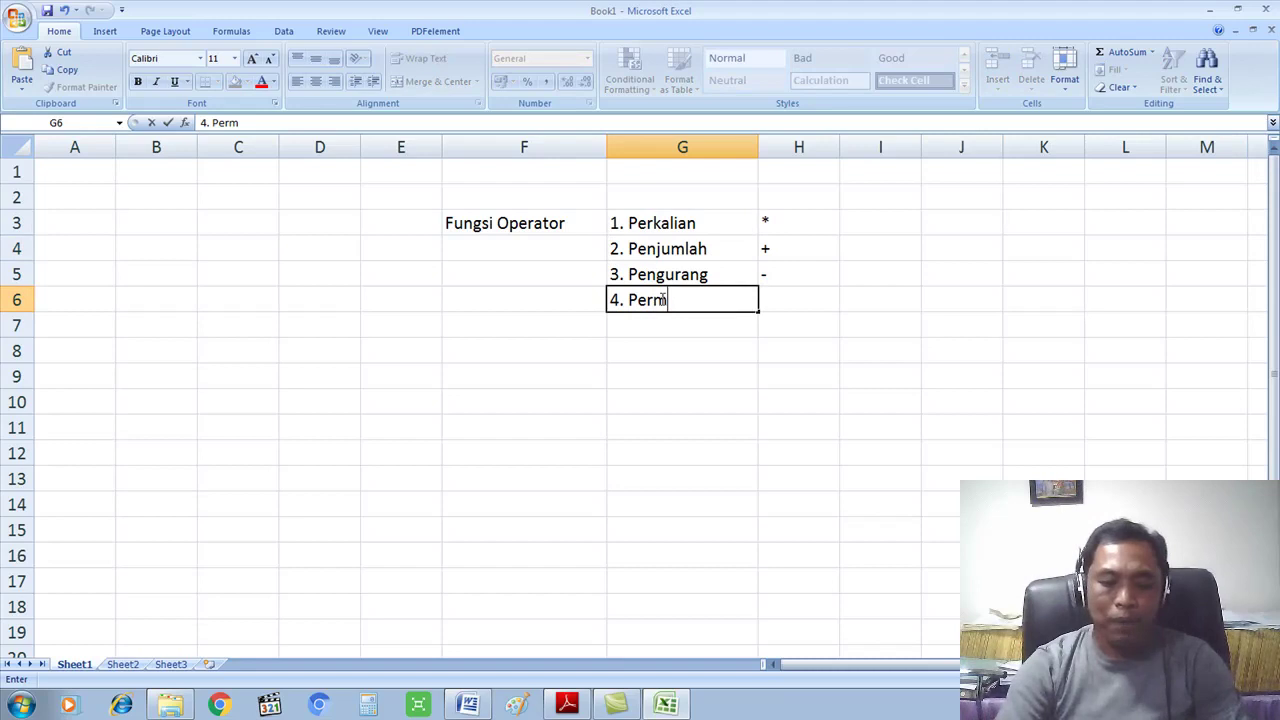
pyautogui.press('BackSpace')
pyautogui.press('BackSpace')
pyautogui.write('mbagian')
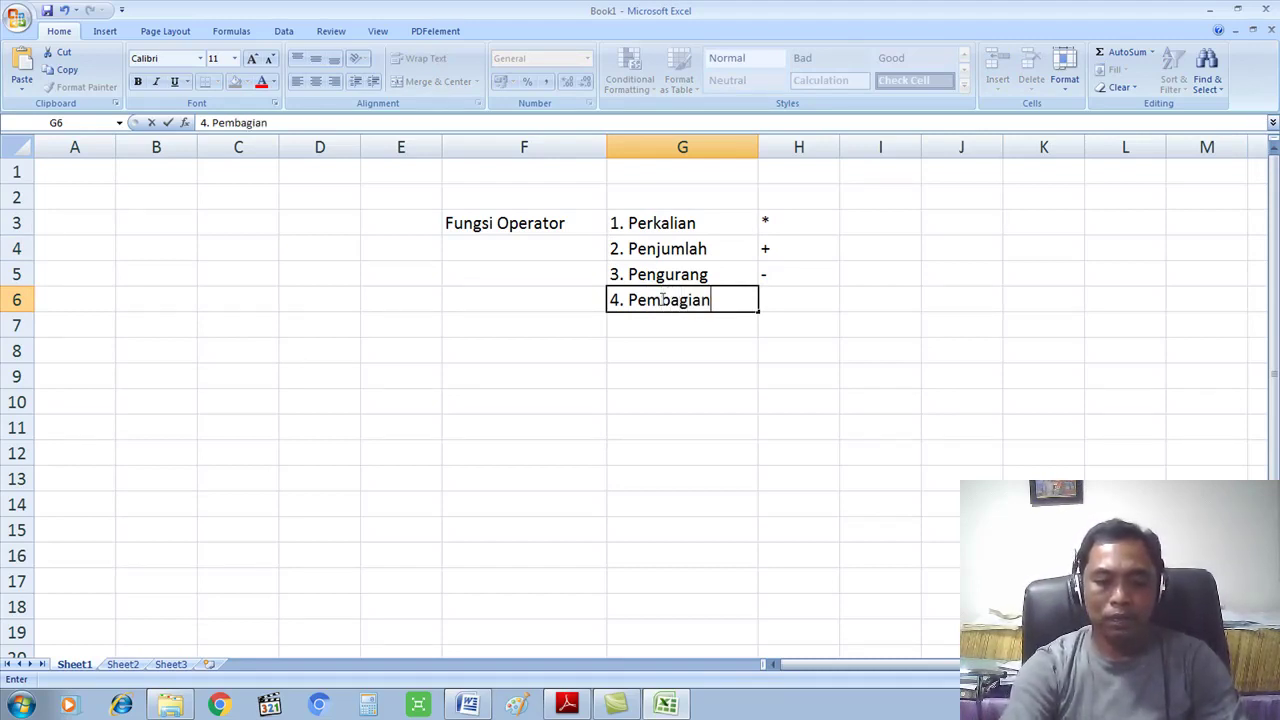
# Enter the division operator "/" as text in cell H6, beside the "4. Pembagian" label
pyautogui.click(770, 298)
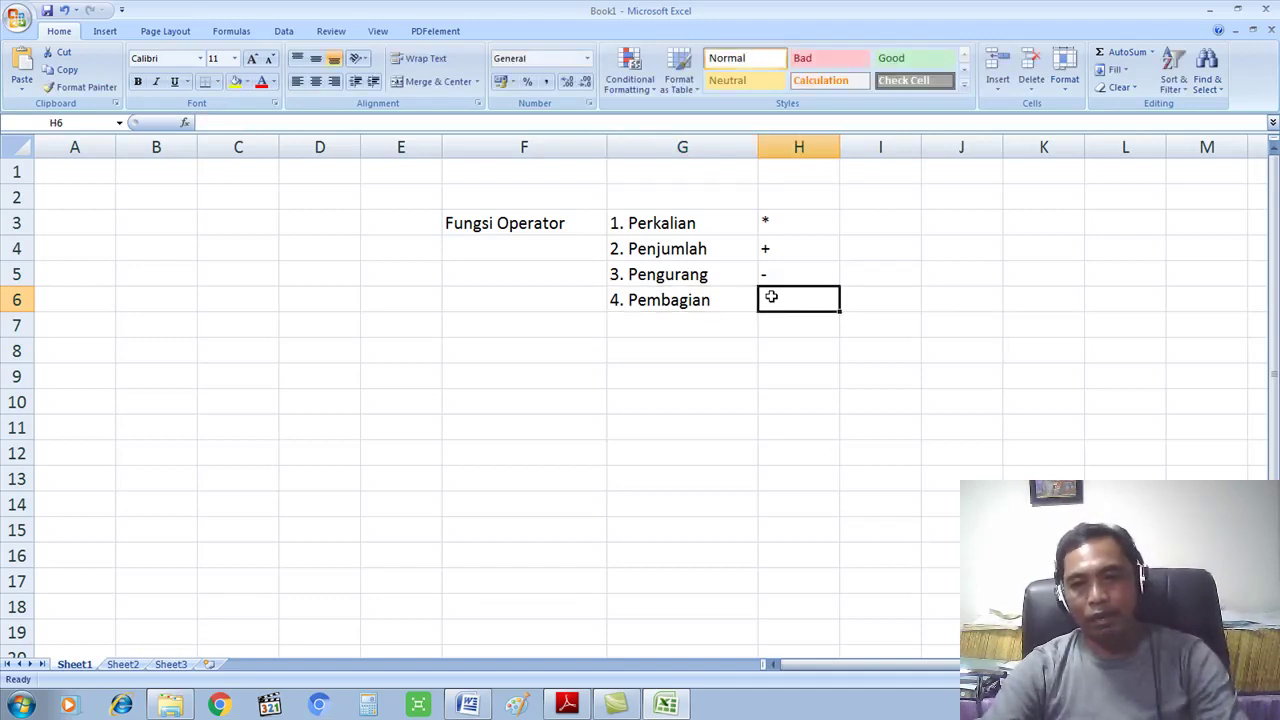
pyautogui.write("'/")
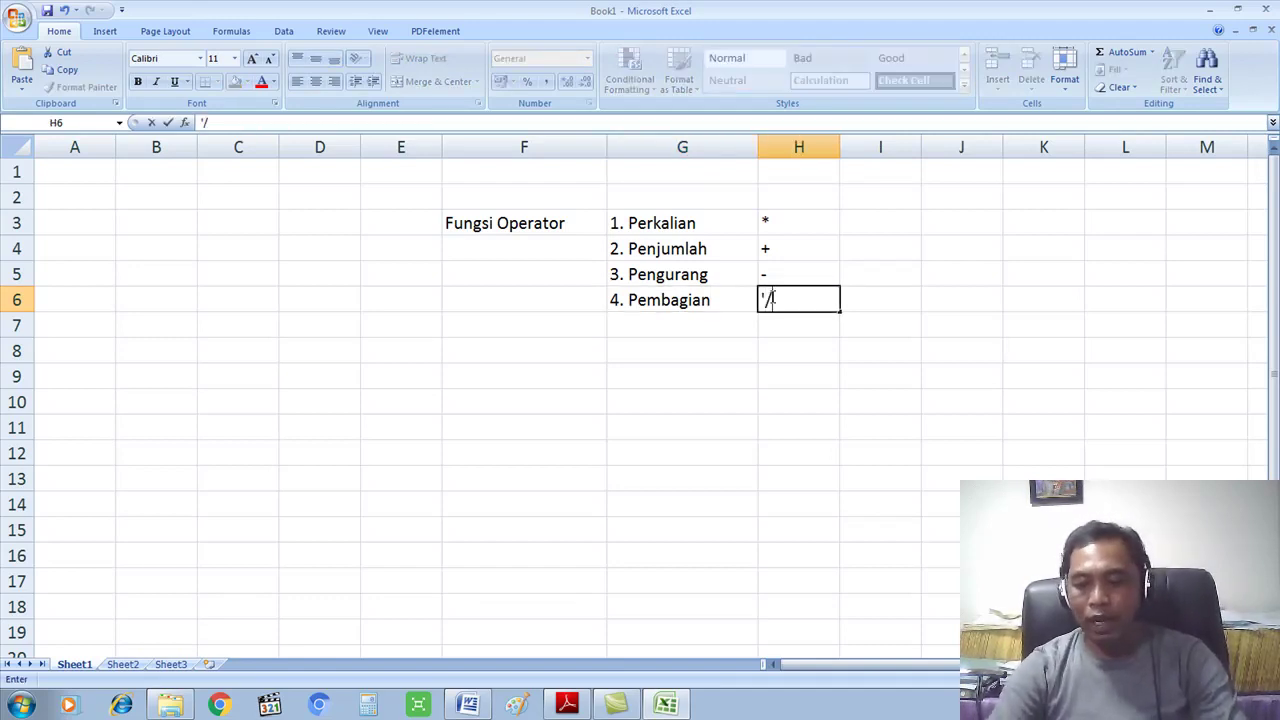
pyautogui.press('Return')
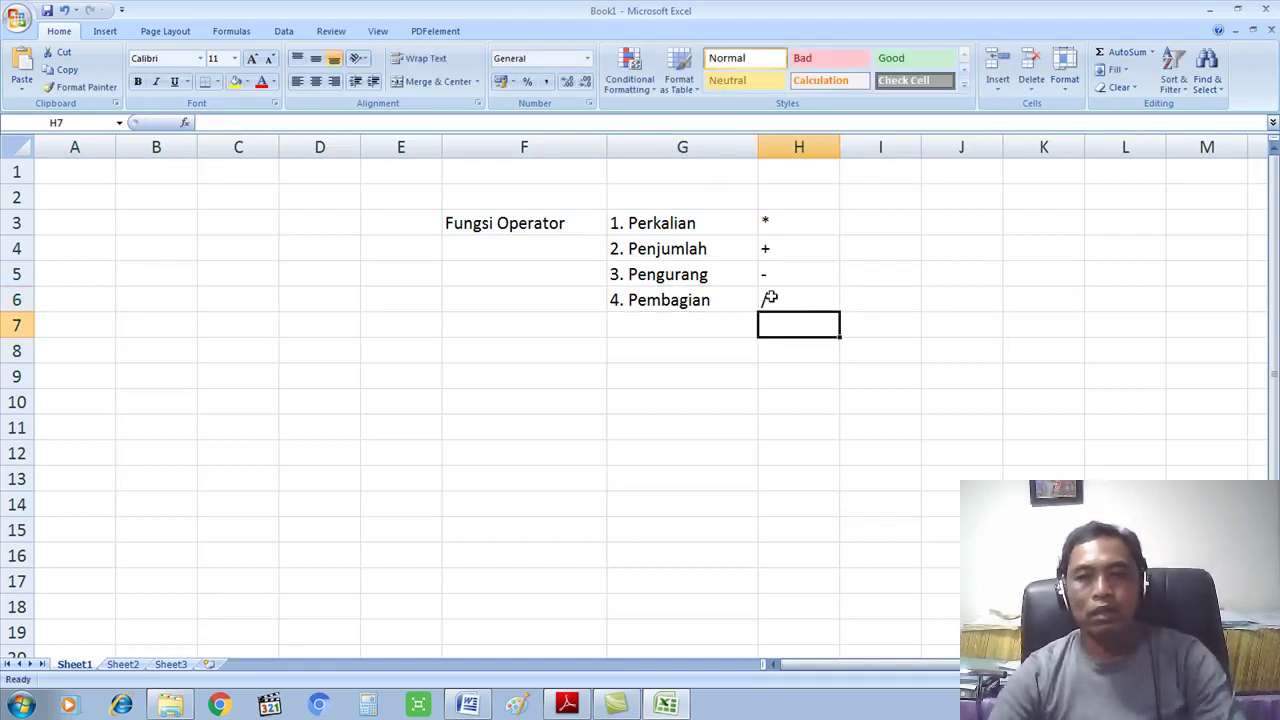
pyautogui.click(753, 301)
pyautogui.click(784, 303)
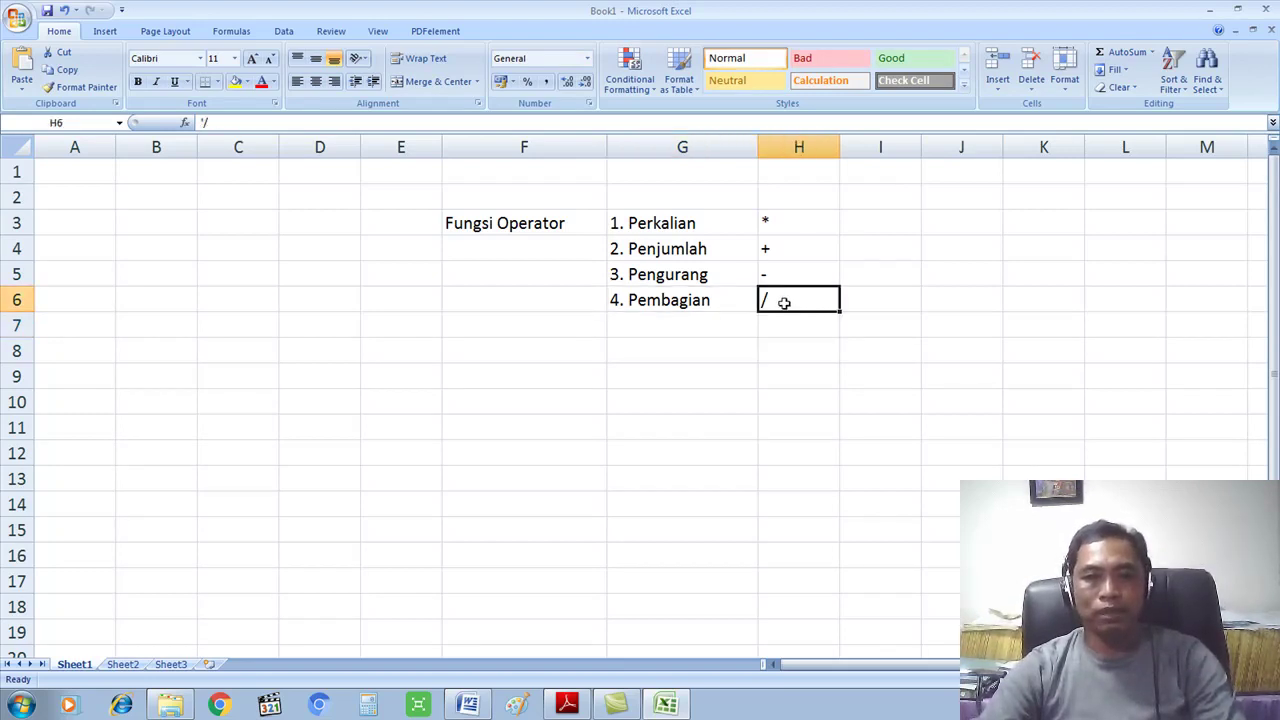
# Enter the label "5. Perpangkatan" in cell G7
pyautogui.click(676, 315)
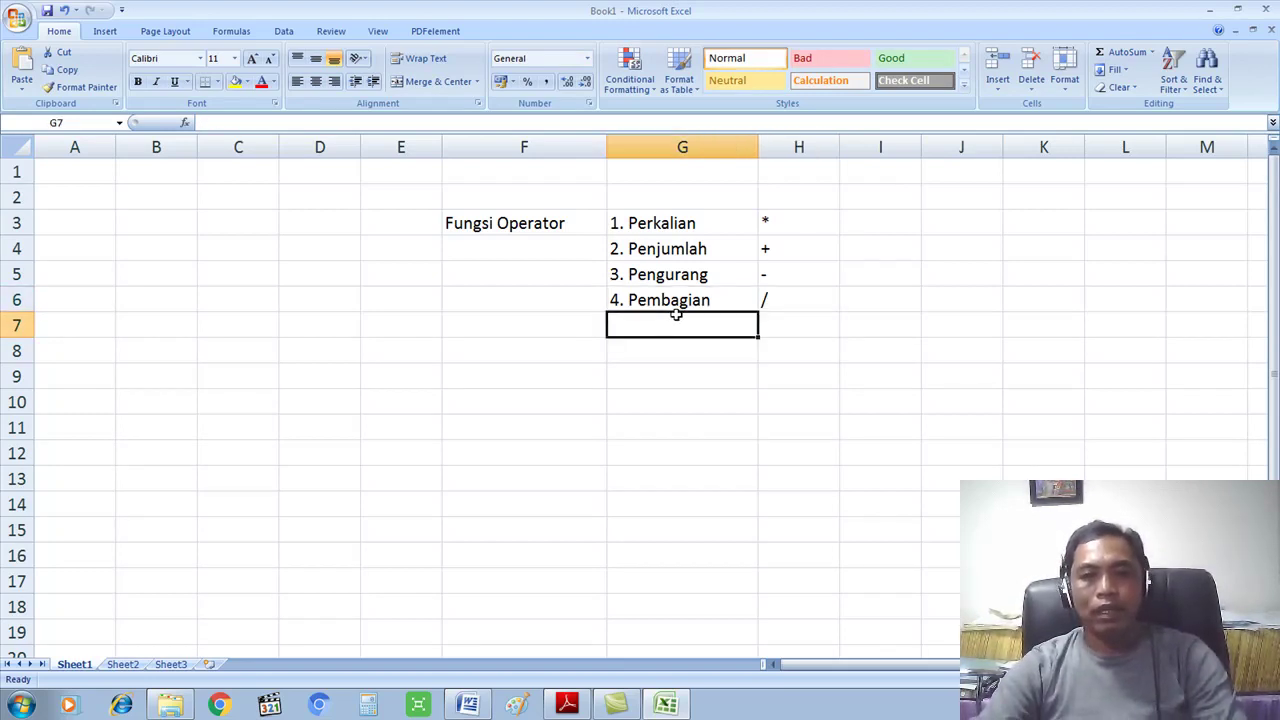
pyautogui.write('5')
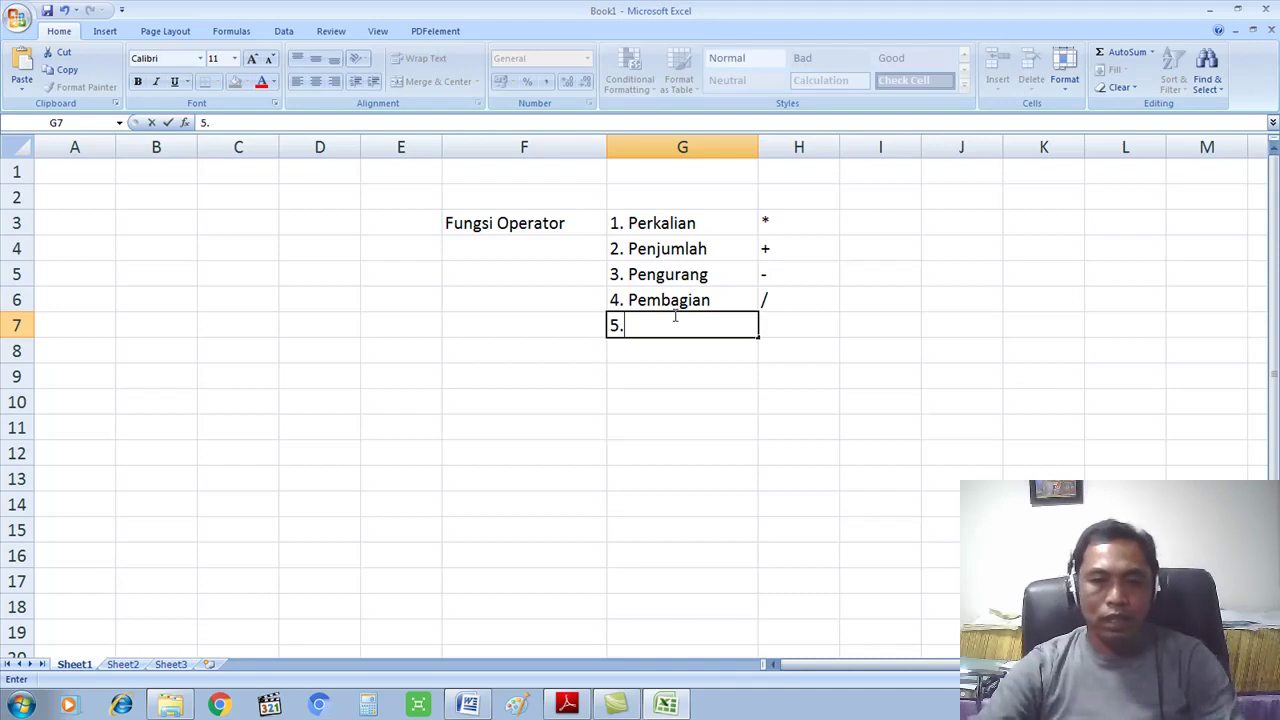
pyautogui.write('. Perpangka')
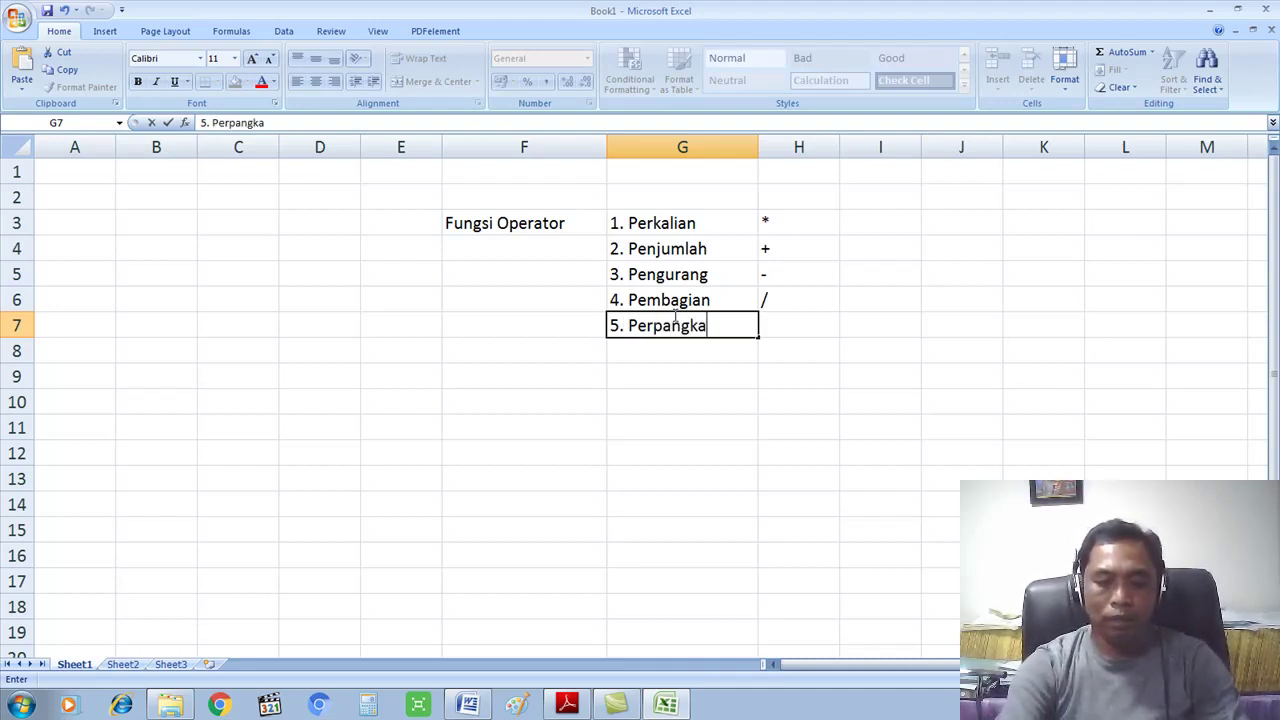
pyautogui.write('tan')
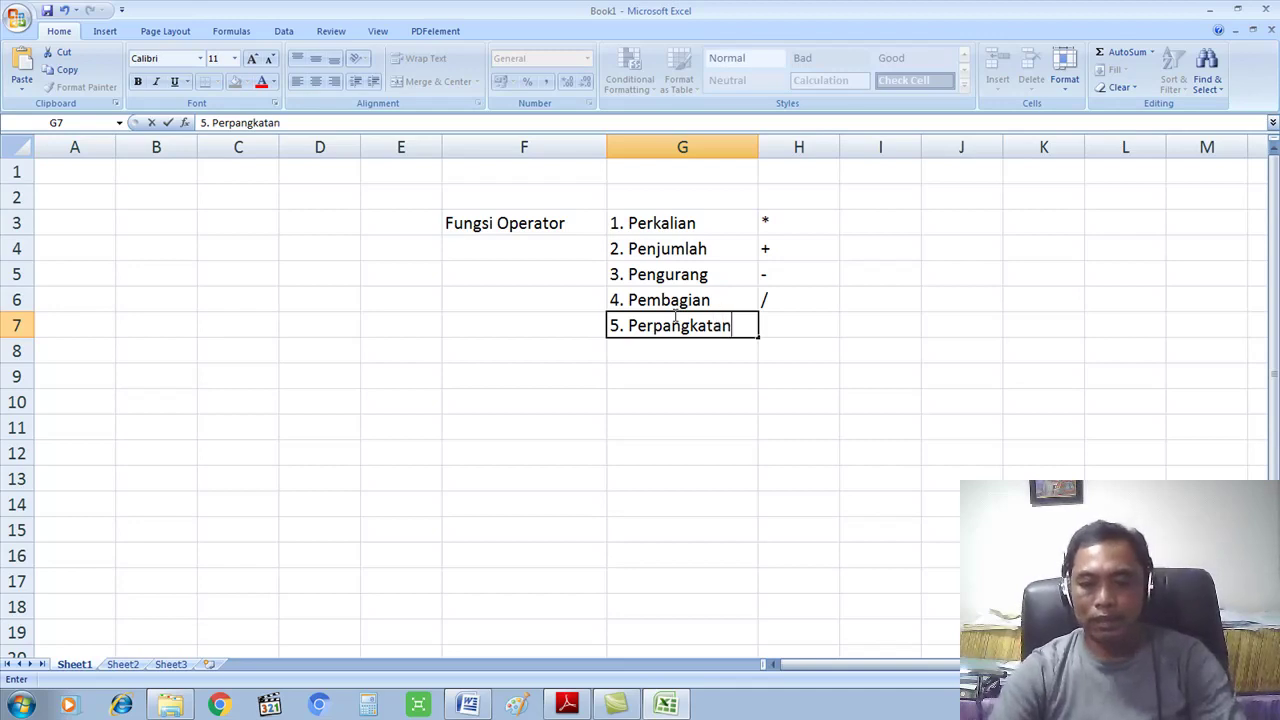
pyautogui.click(711, 370)
pyautogui.click(698, 334)
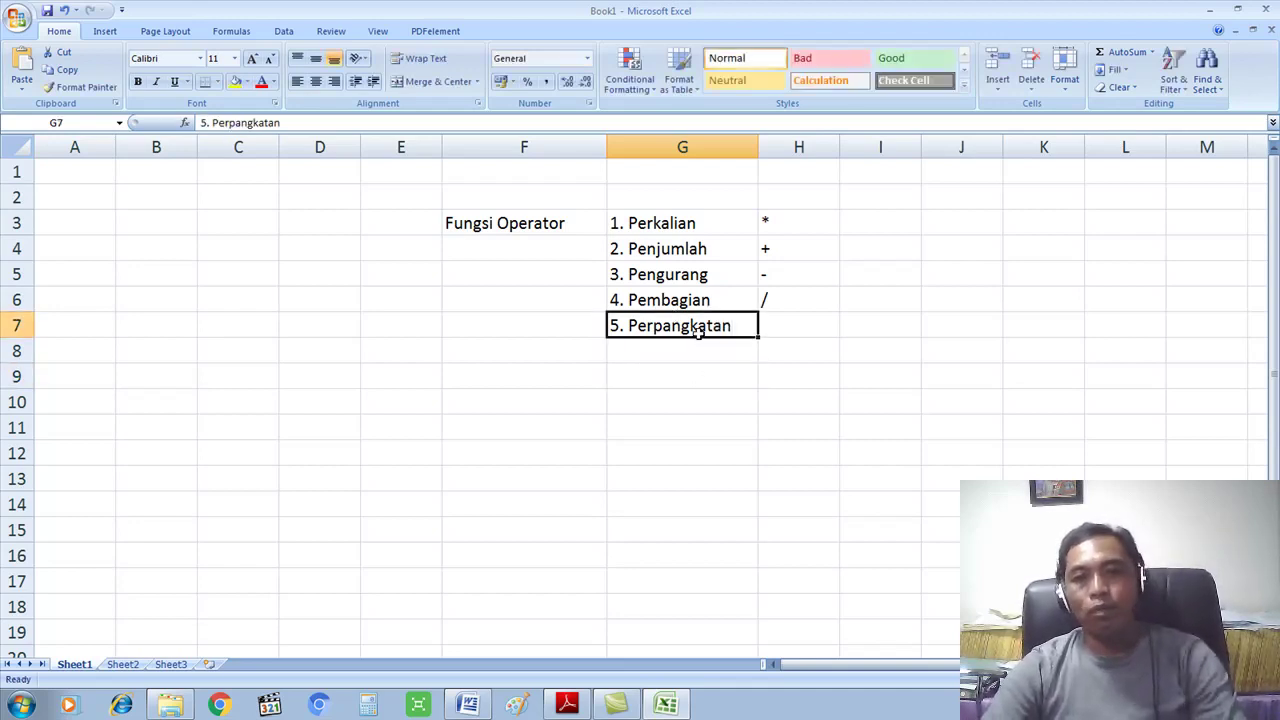
# Enter the label "Jenis" in cell E3, in front of the "Fungsi Operator" label
pyautogui.click(543, 222)
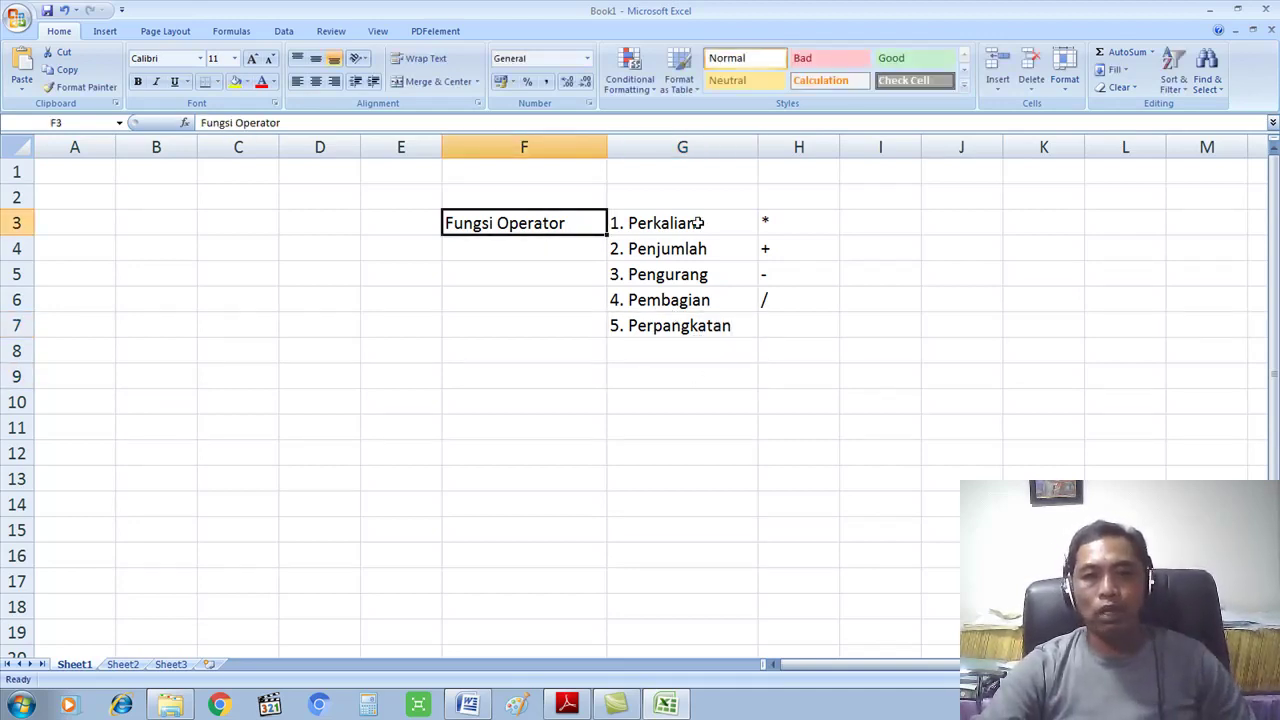
pyautogui.click(697, 223)
pyautogui.click(477, 226)
pyautogui.click(379, 226)
pyautogui.click(339, 226)
pyautogui.click(383, 226)
pyautogui.click(486, 205)
pyautogui.click(411, 219)
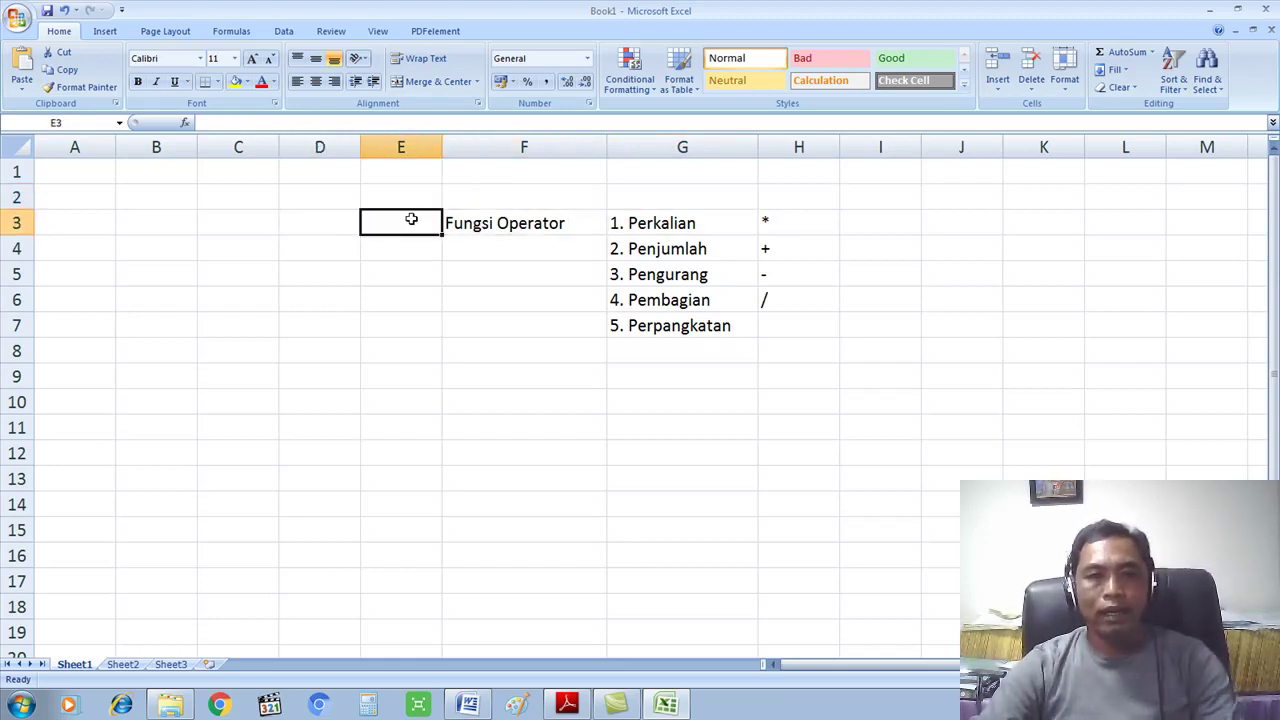
pyautogui.write('Jenis')
pyautogui.press('Return')
# Enlarge the sheet view and review the "Jenis Fungsi Operator" heading with the operator names and symbols in columns G and H
pyautogui.click(409, 218)
pyautogui.keyDown('ctrl'); pyautogui.scroll(1, 582, 208); pyautogui.keyUp('ctrl')
pyautogui.click(836, 224)
pyautogui.click(614, 224)
pyautogui.click(823, 227)
pyautogui.click(577, 243)
pyautogui.click(858, 231)
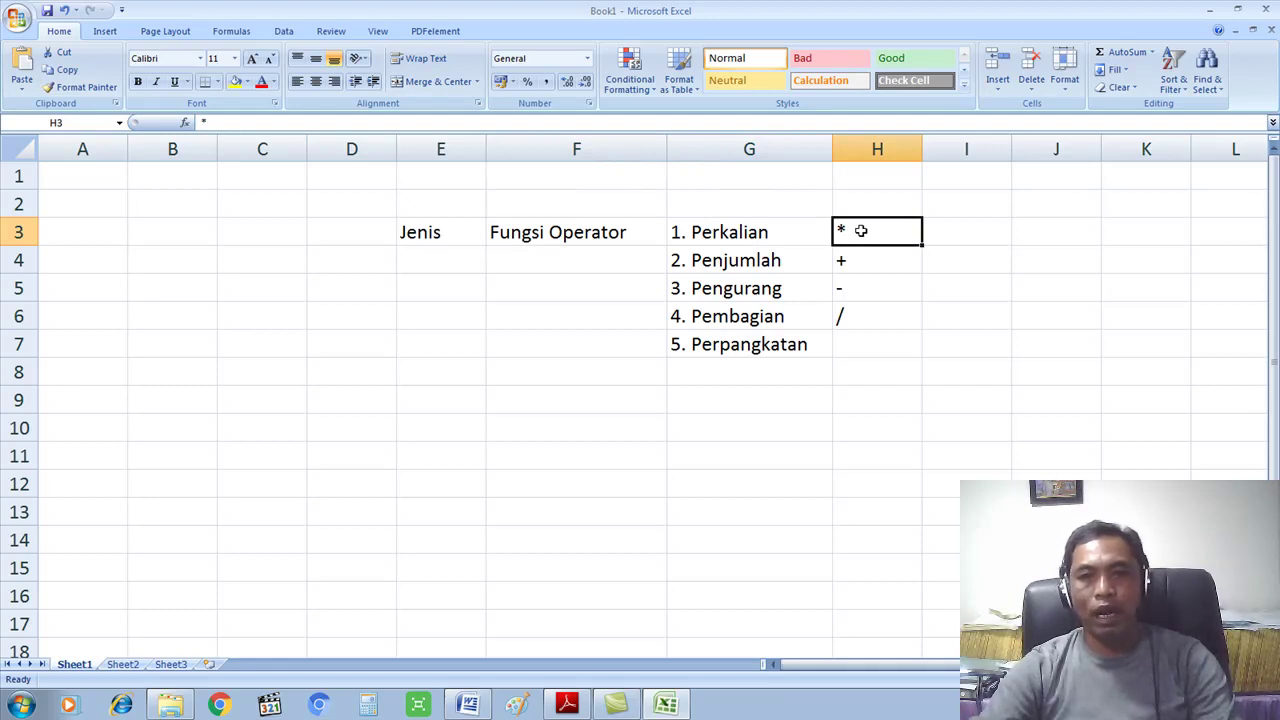
pyautogui.click(776, 284)
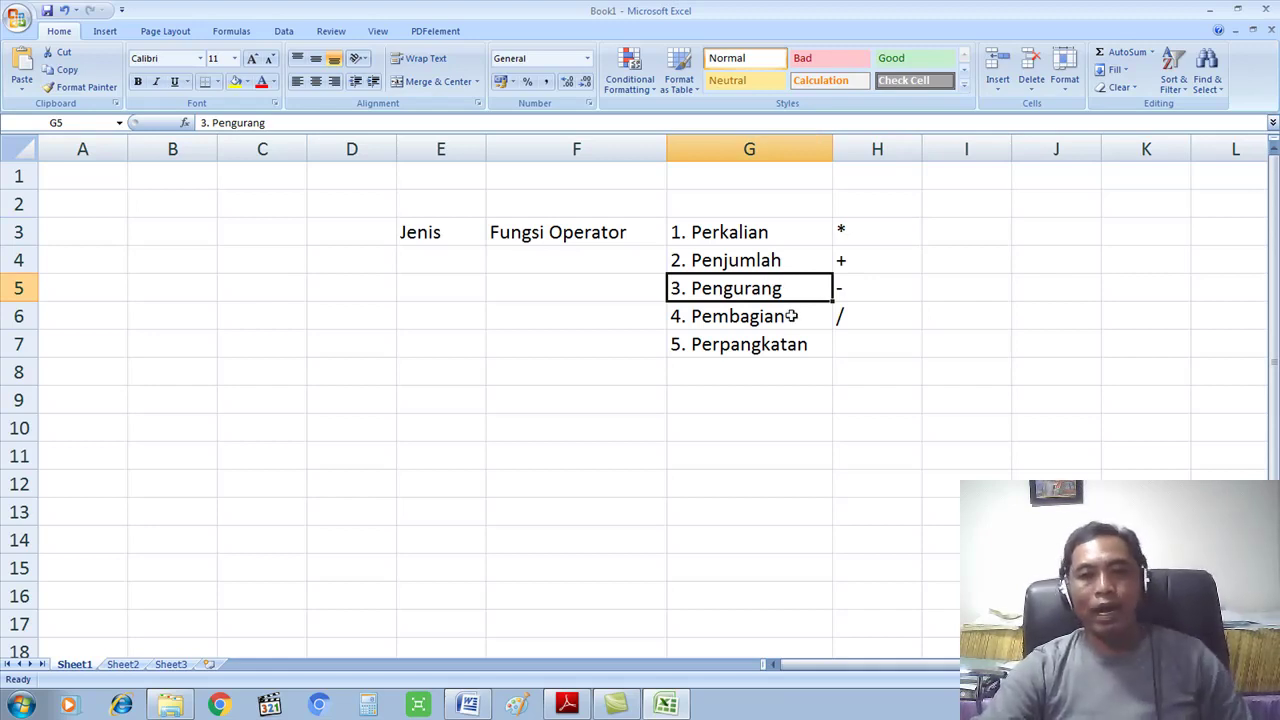
pyautogui.click(790, 316)
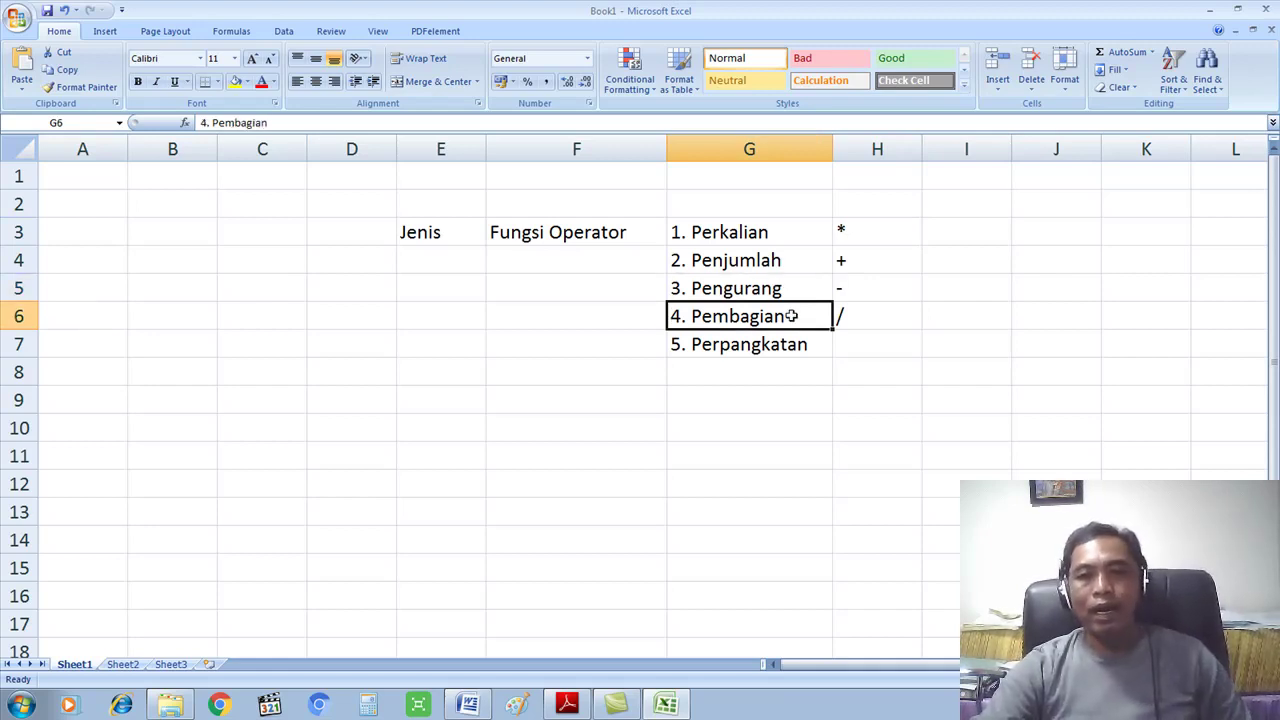
# Enter the exponent operator "^" in cell H7, beside the "5. Perpangkatan" label
pyautogui.click(790, 348)
pyautogui.click(851, 346)
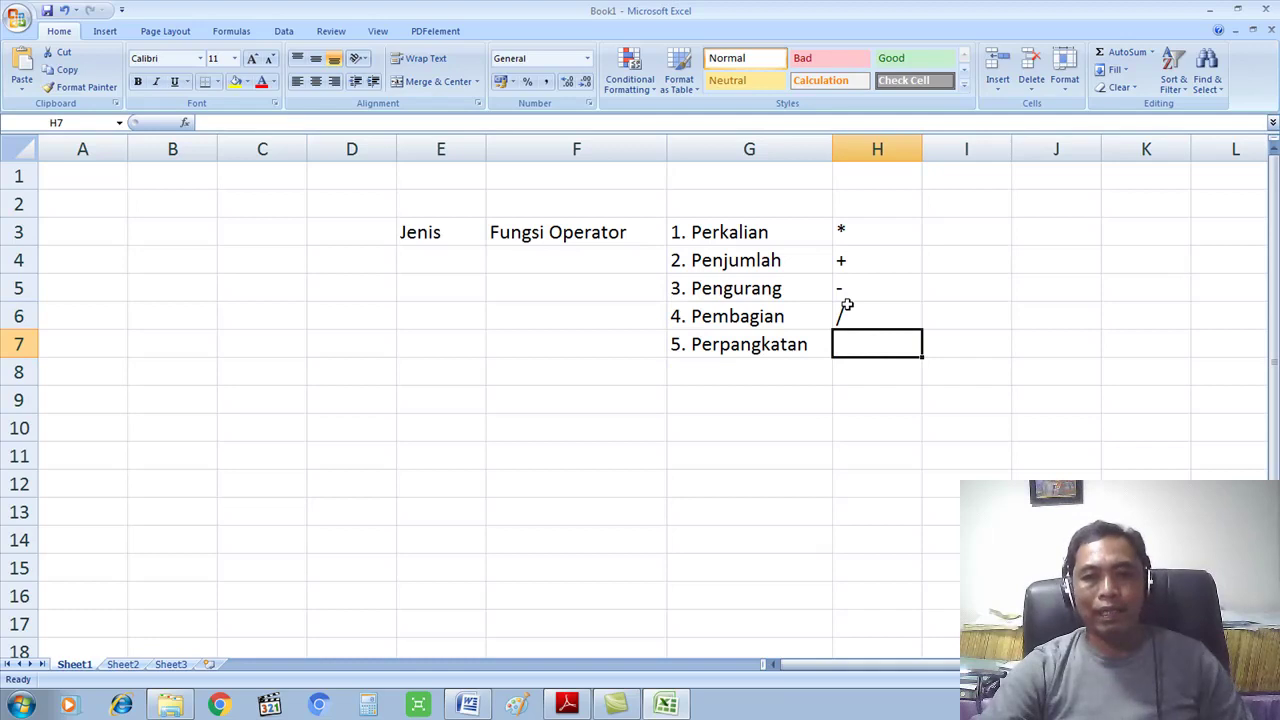
pyautogui.write('^')
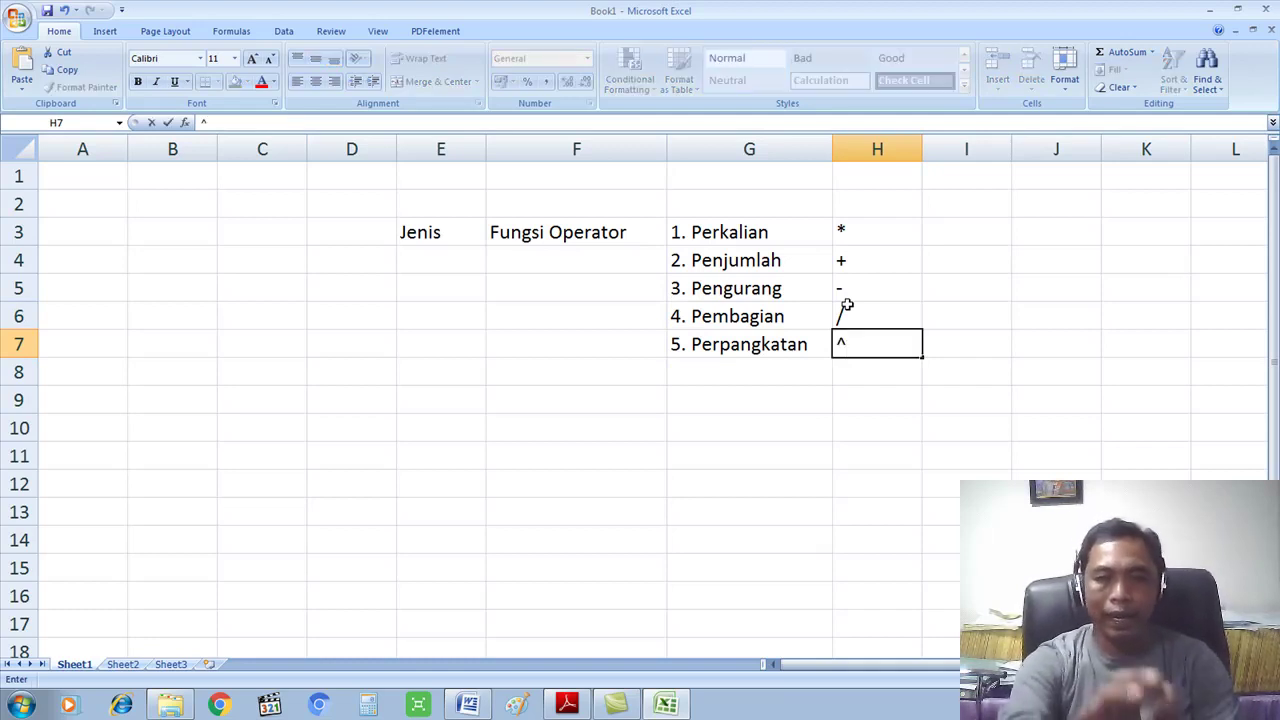
pyautogui.click(900, 428)
pyautogui.click(876, 342)
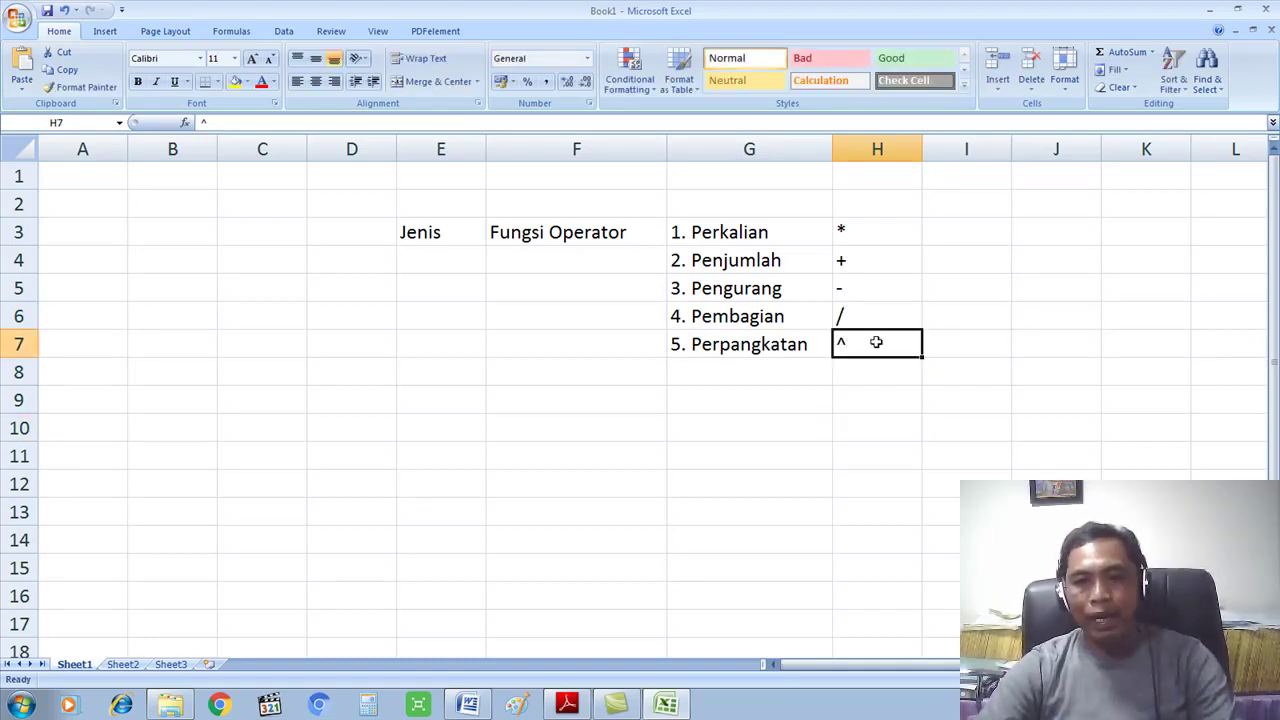
# Center the operator symbols in cells H3 to H7 horizontally
pyautogui.moveTo(869, 234); pyautogui.dragTo(881, 335)
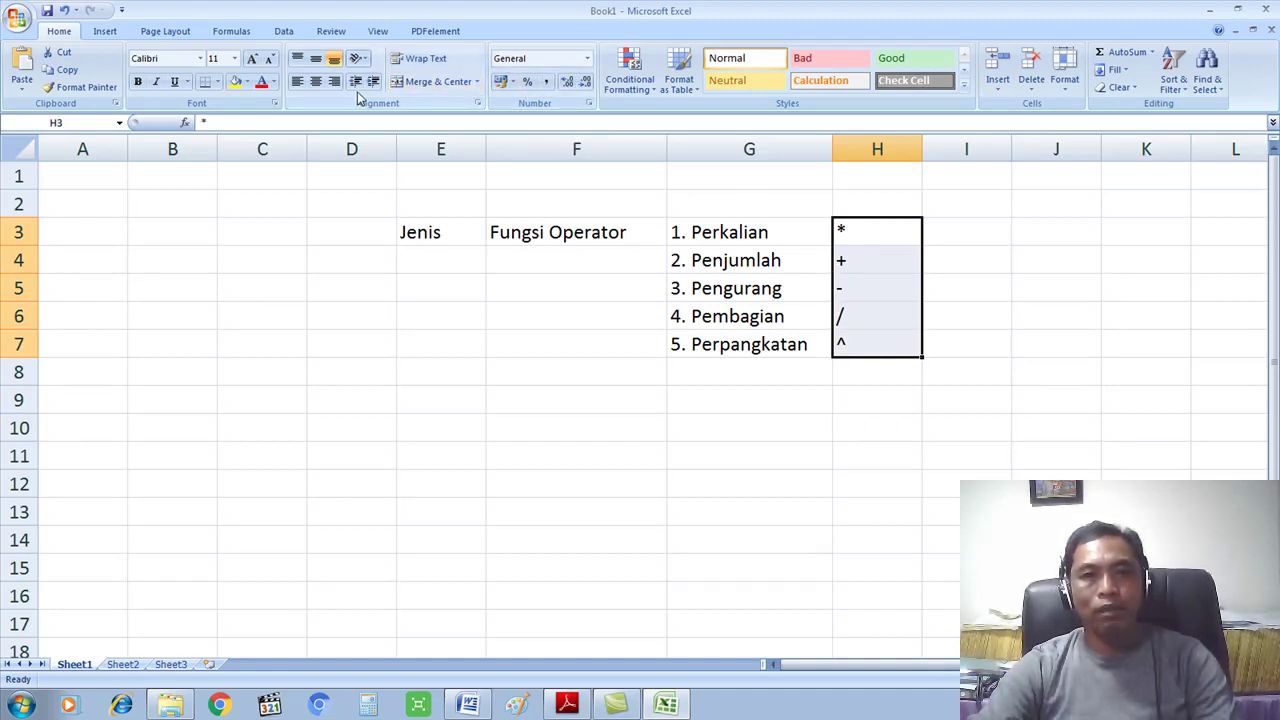
pyautogui.click(316, 81)
pyautogui.click(709, 282)
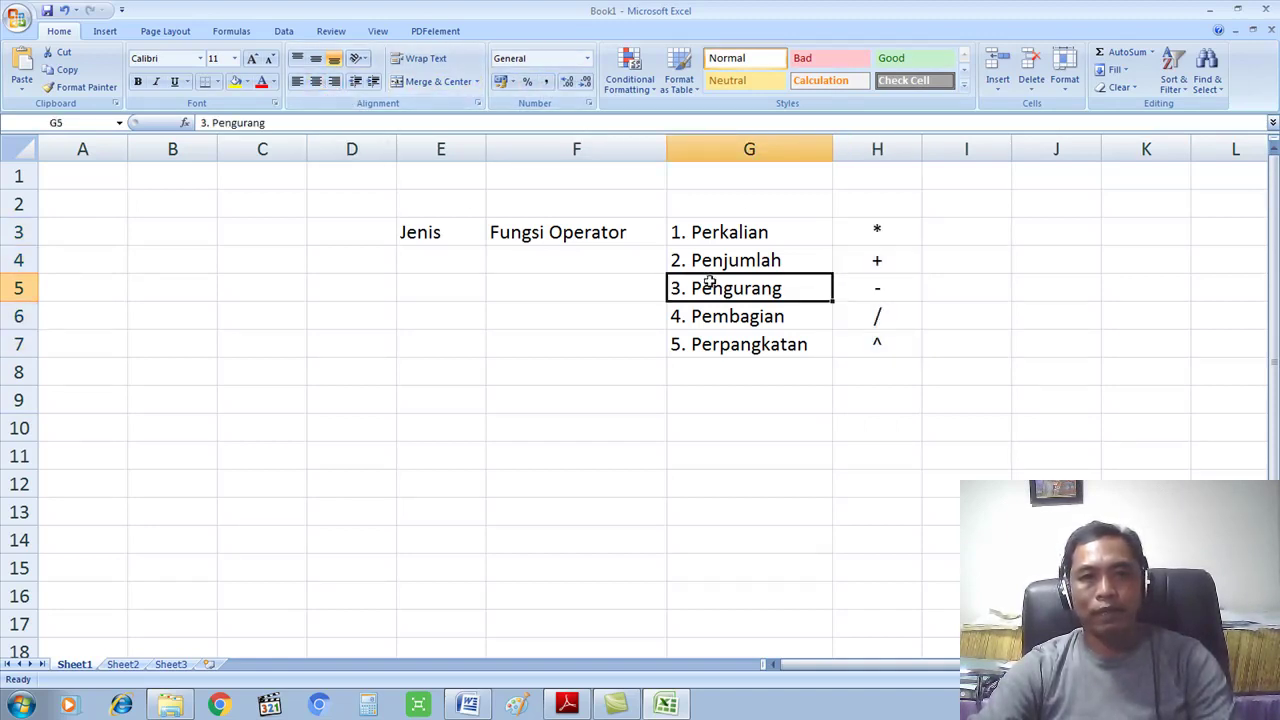
# Add an outside border around cells F3 to H7, enclosing the operator names and symbols
pyautogui.click(415, 234)
pyautogui.moveTo(510, 238); pyautogui.dragTo(862, 335)
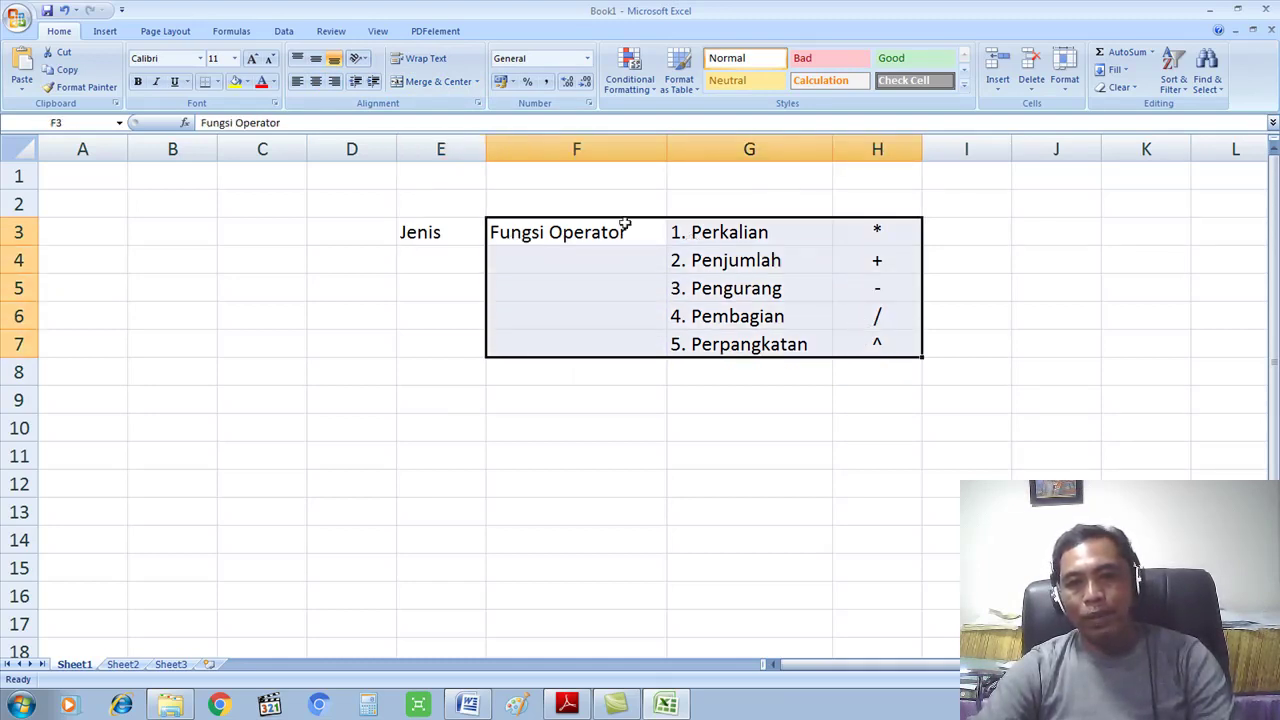
pyautogui.click(217, 81)
pyautogui.click(248, 231)
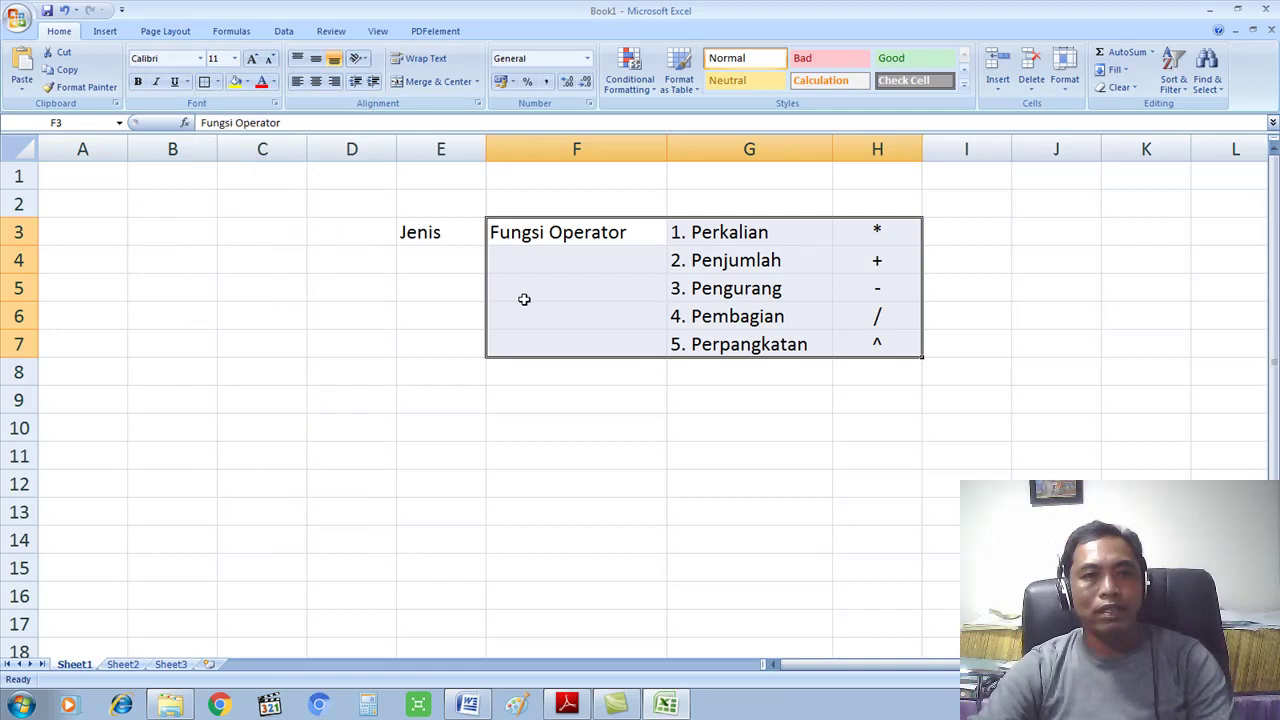
pyautogui.click(749, 394)
pyautogui.click(555, 252)
pyautogui.click(798, 261)
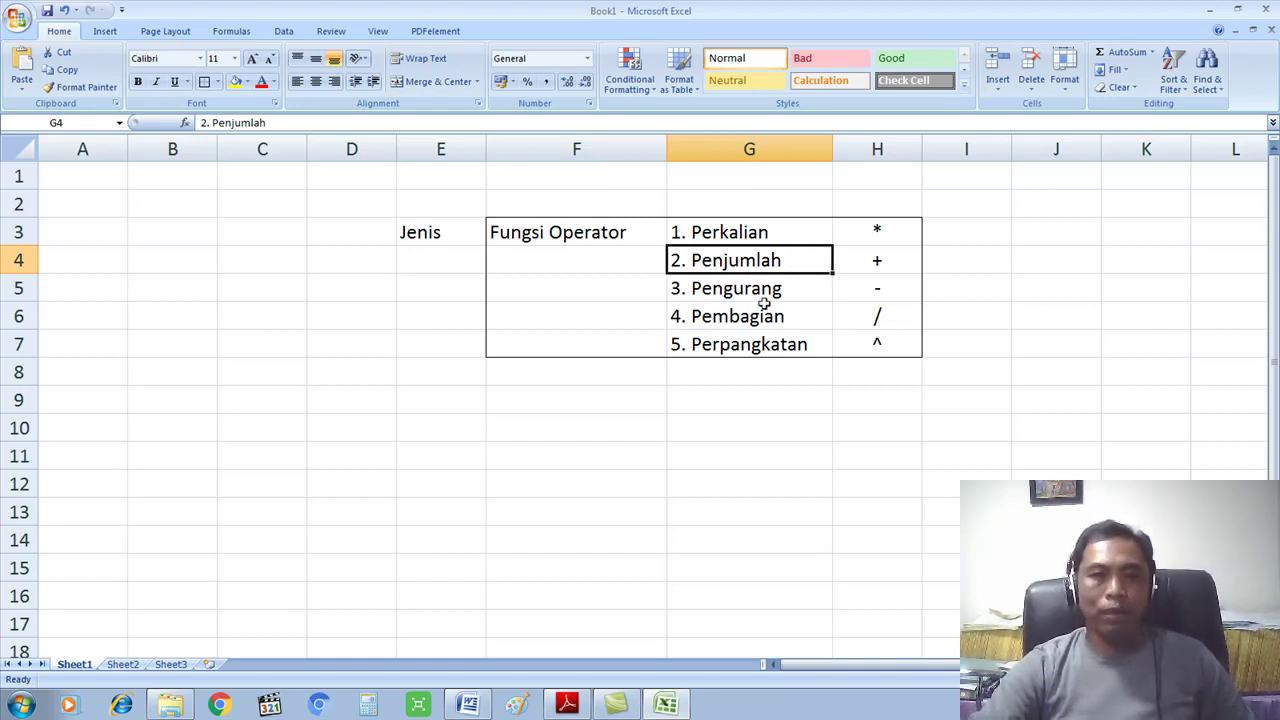
pyautogui.click(880, 230)
pyautogui.click(877, 279)
pyautogui.click(875, 238)
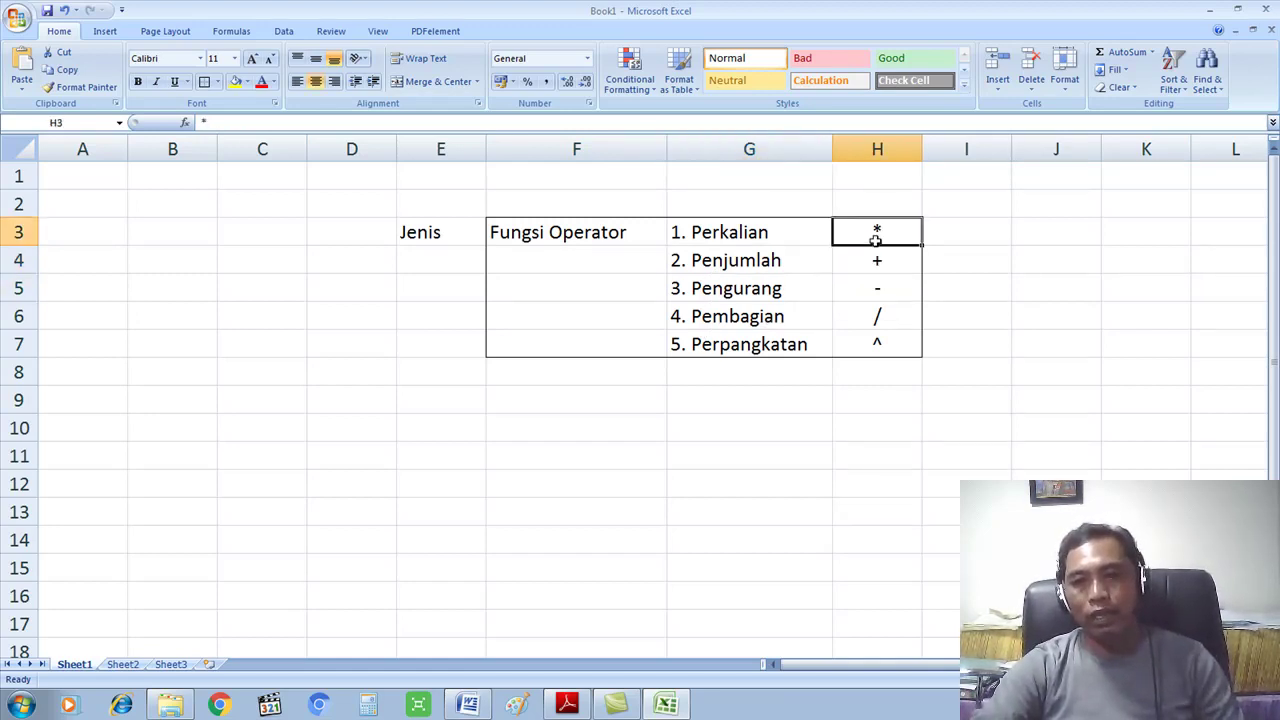
pyautogui.click(867, 295)
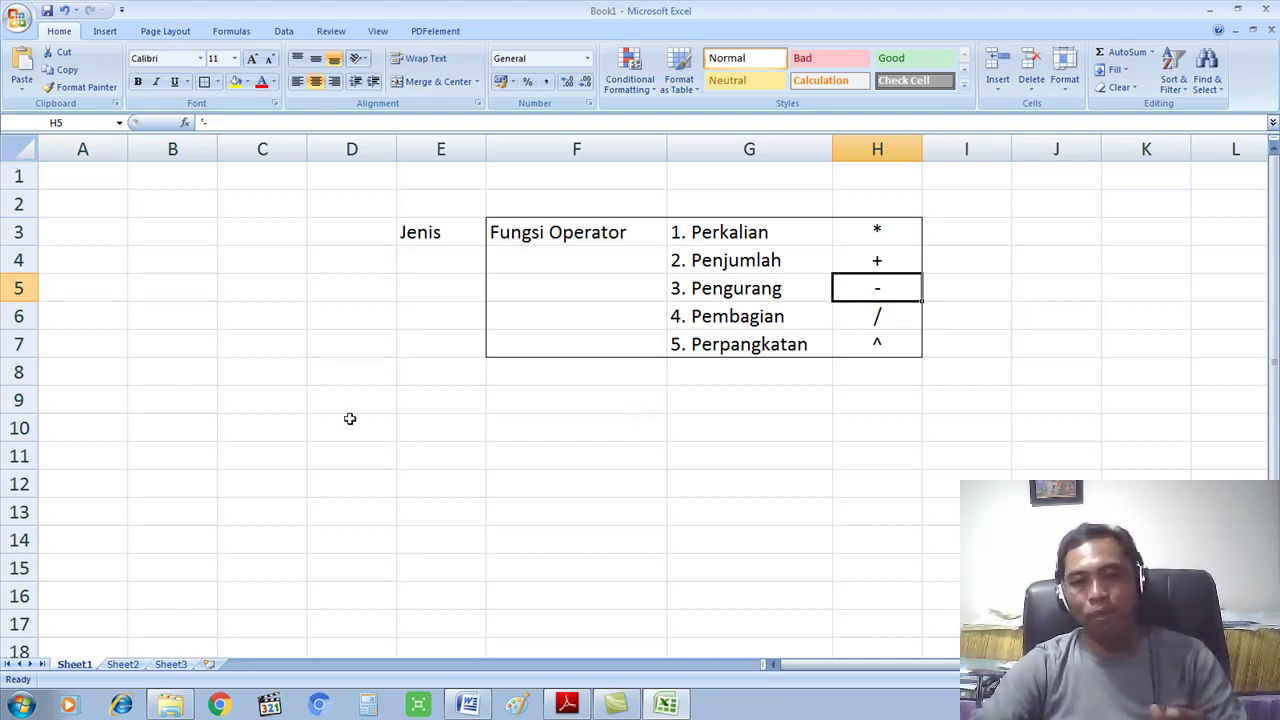
pyautogui.click(300, 402)
pyautogui.moveTo(300, 402); pyautogui.dragTo(903, 401)
pyautogui.click(379, 443)
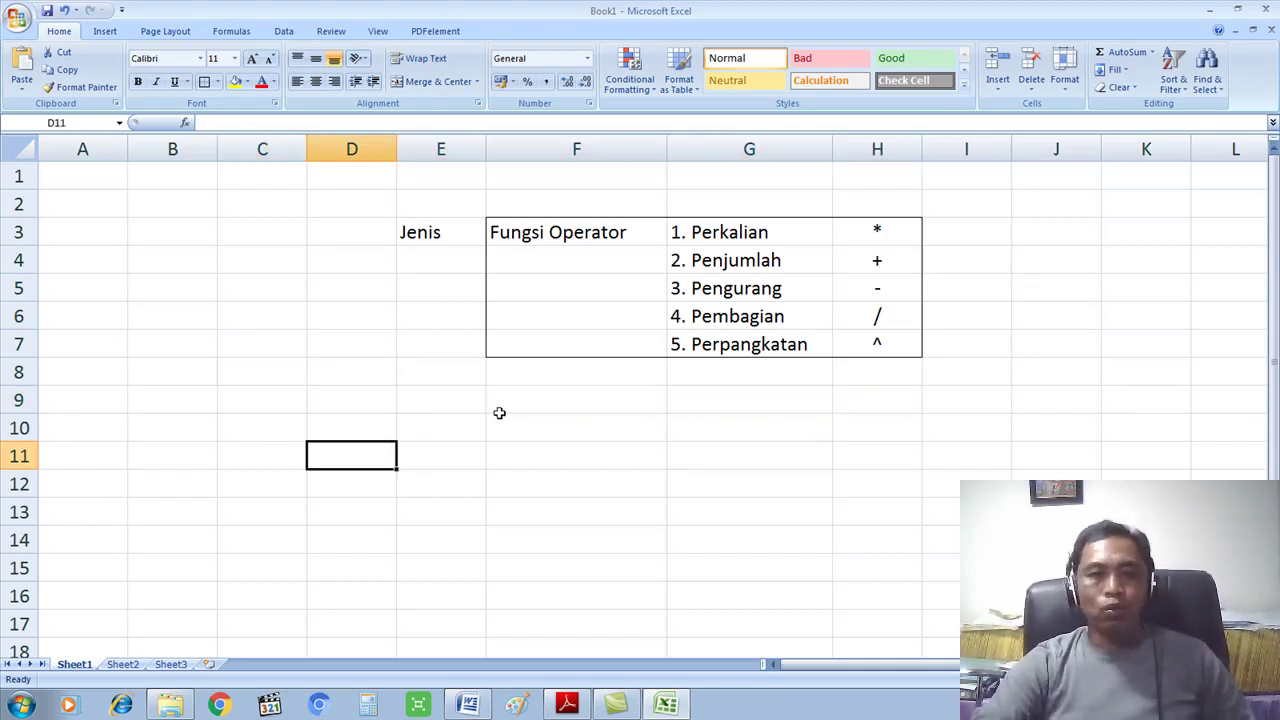
pyautogui.click(538, 402)
pyautogui.click(445, 407)
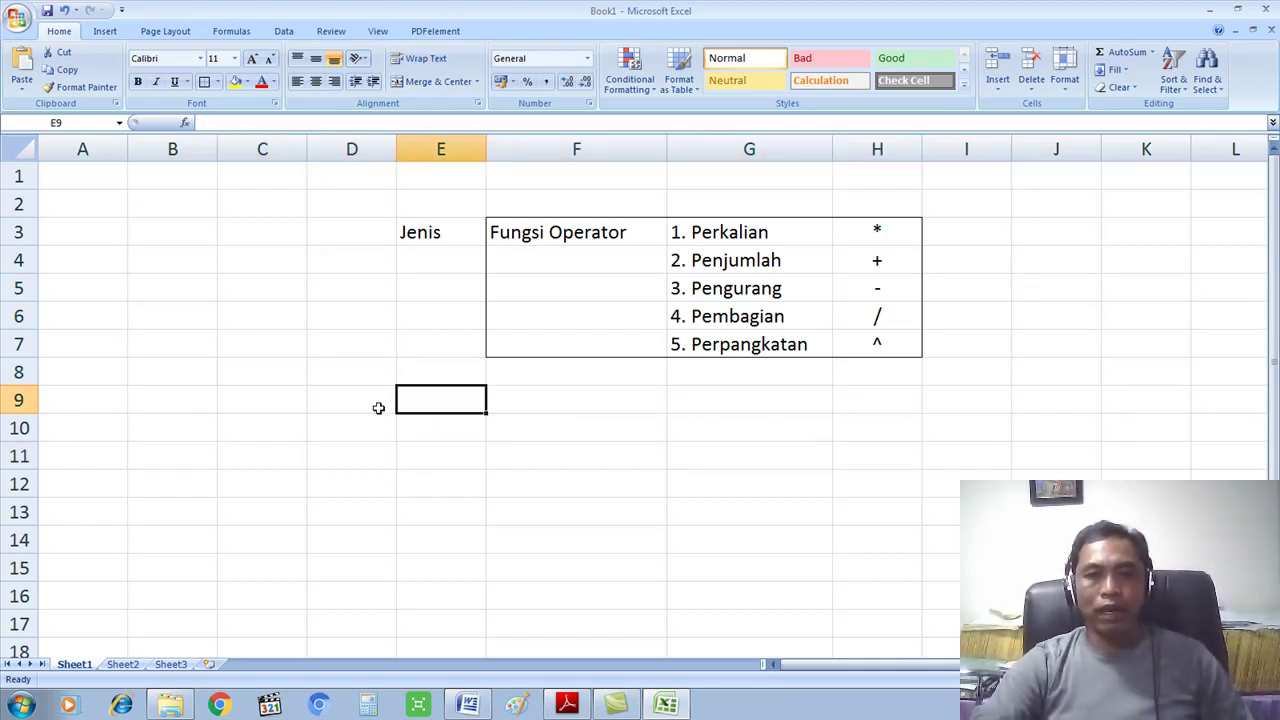
pyautogui.click(378, 407)
pyautogui.click(331, 436)
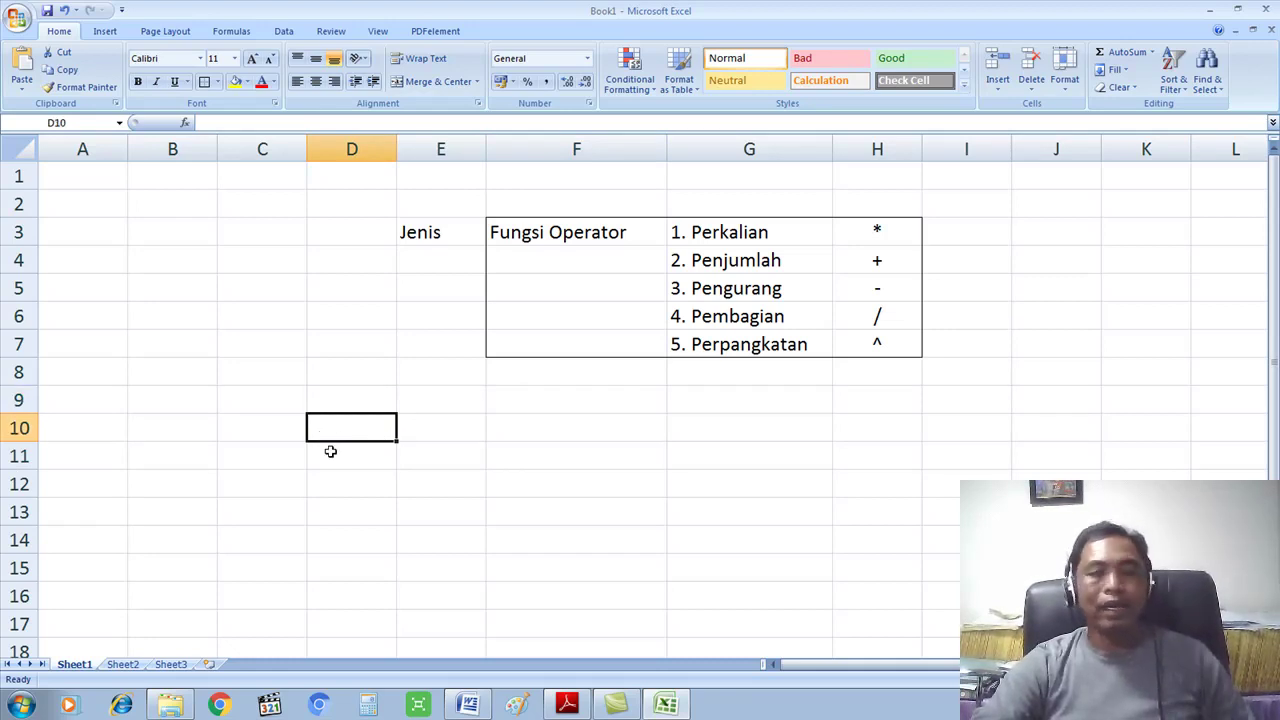
pyautogui.click(250, 446)
pyautogui.click(259, 431)
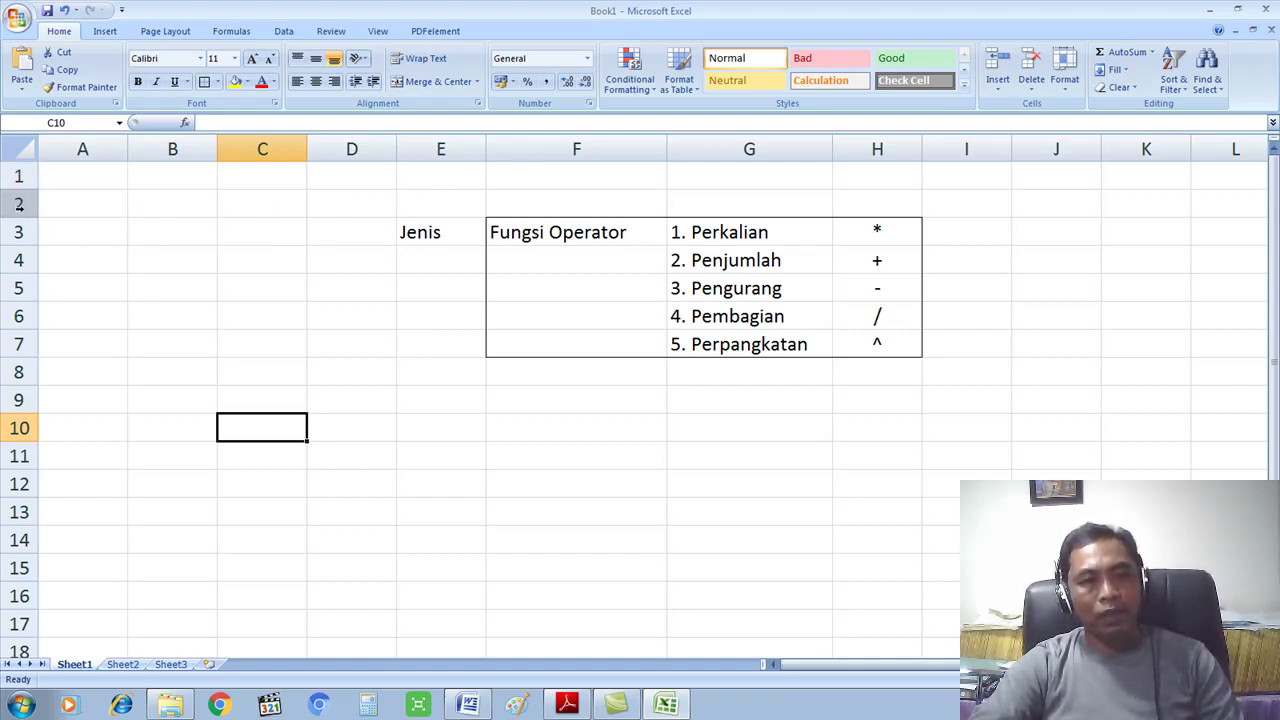
pyautogui.click(272, 487)
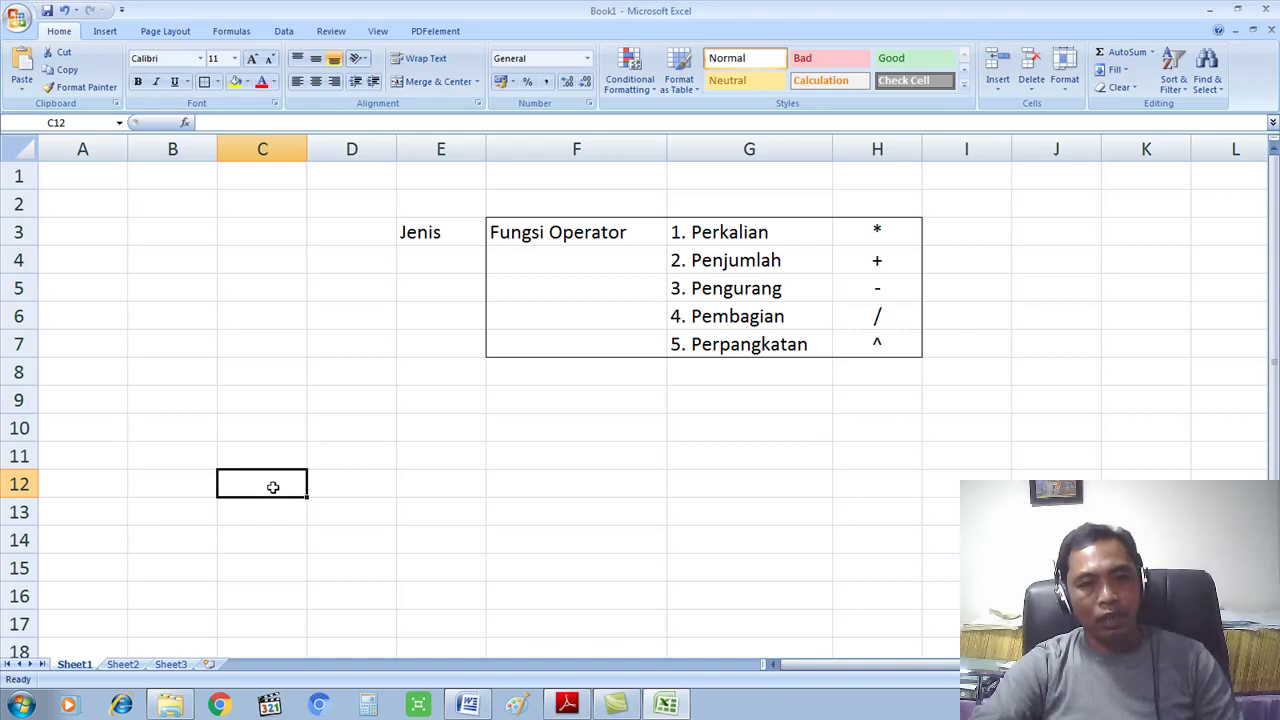
pyautogui.click(269, 463)
pyautogui.click(277, 426)
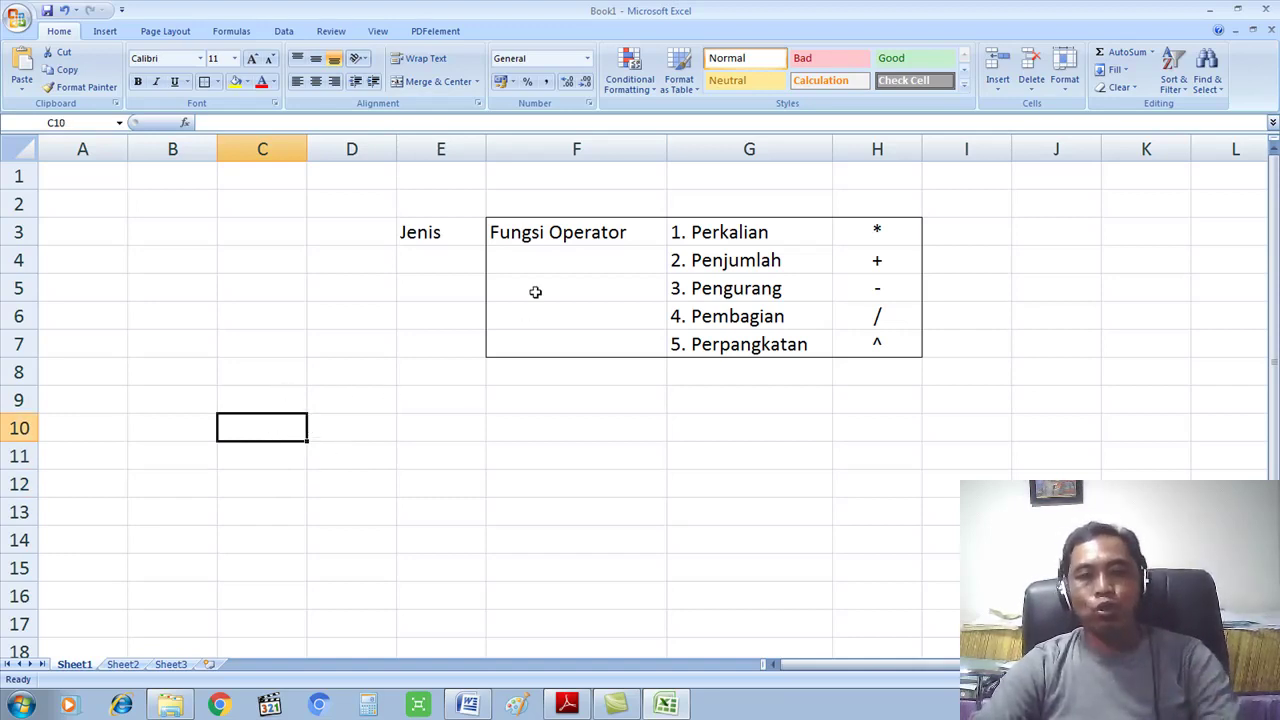
pyautogui.click(765, 233)
pyautogui.click(871, 231)
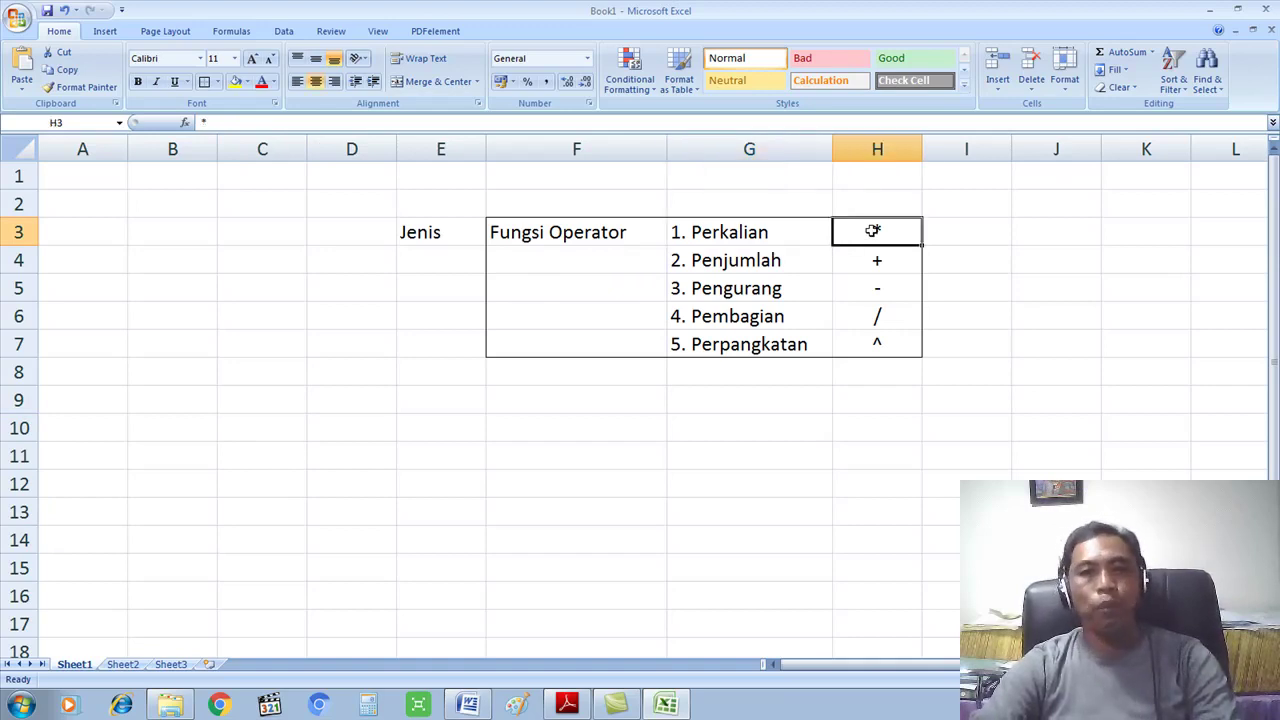
pyautogui.click(569, 394)
pyautogui.click(277, 412)
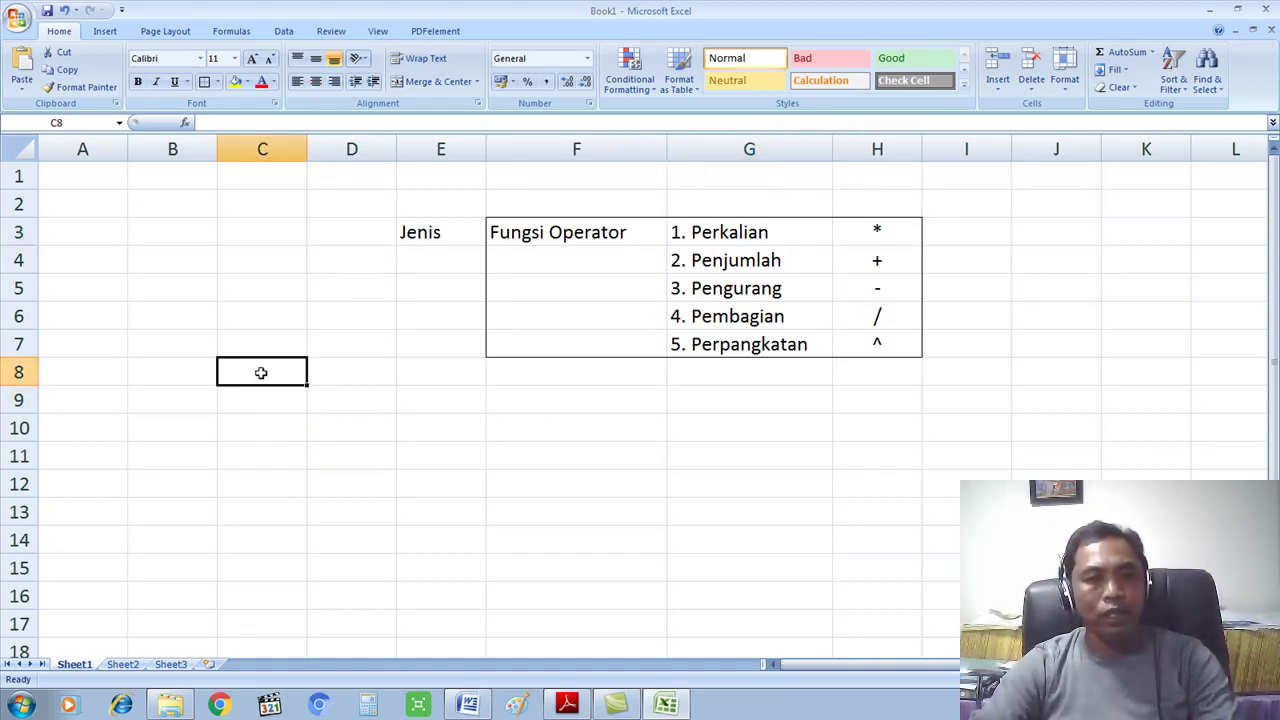
pyautogui.click(187, 401)
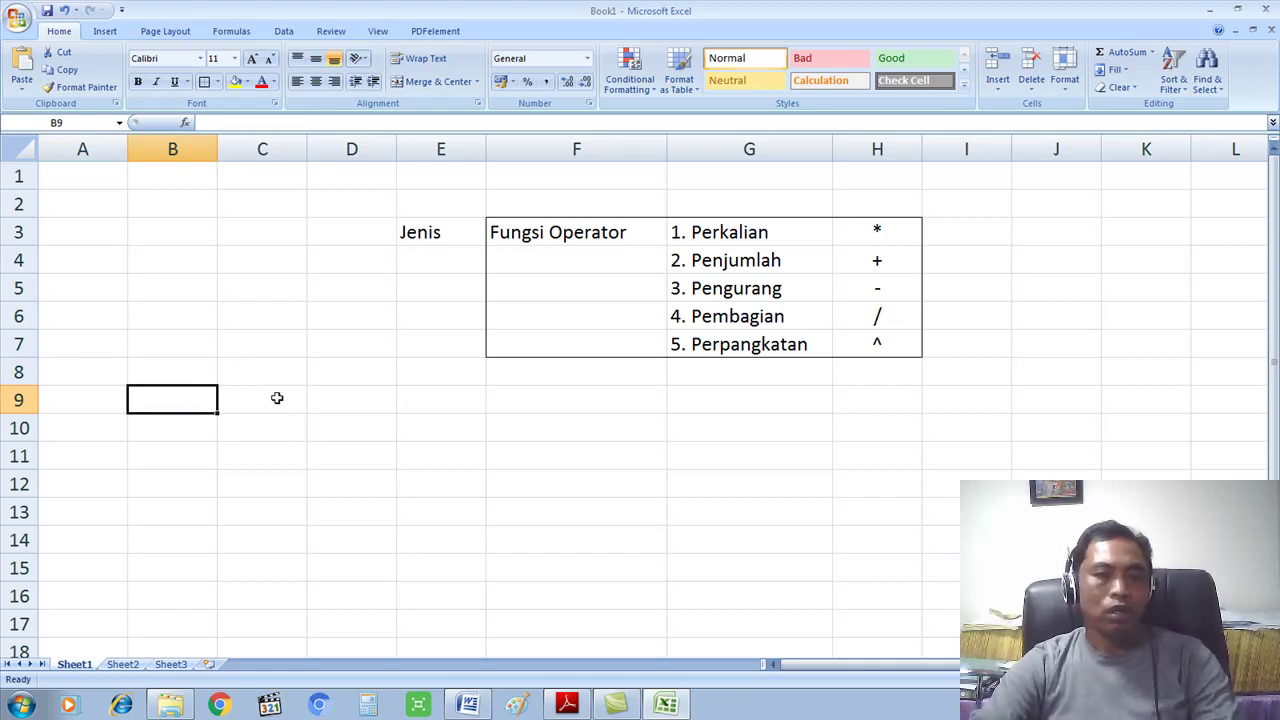
pyautogui.click(363, 460)
pyautogui.click(226, 420)
# Enter the table headings "NO", "DATA1" and "DATA2" in cells B11, C11 and D11
pyautogui.click(192, 455)
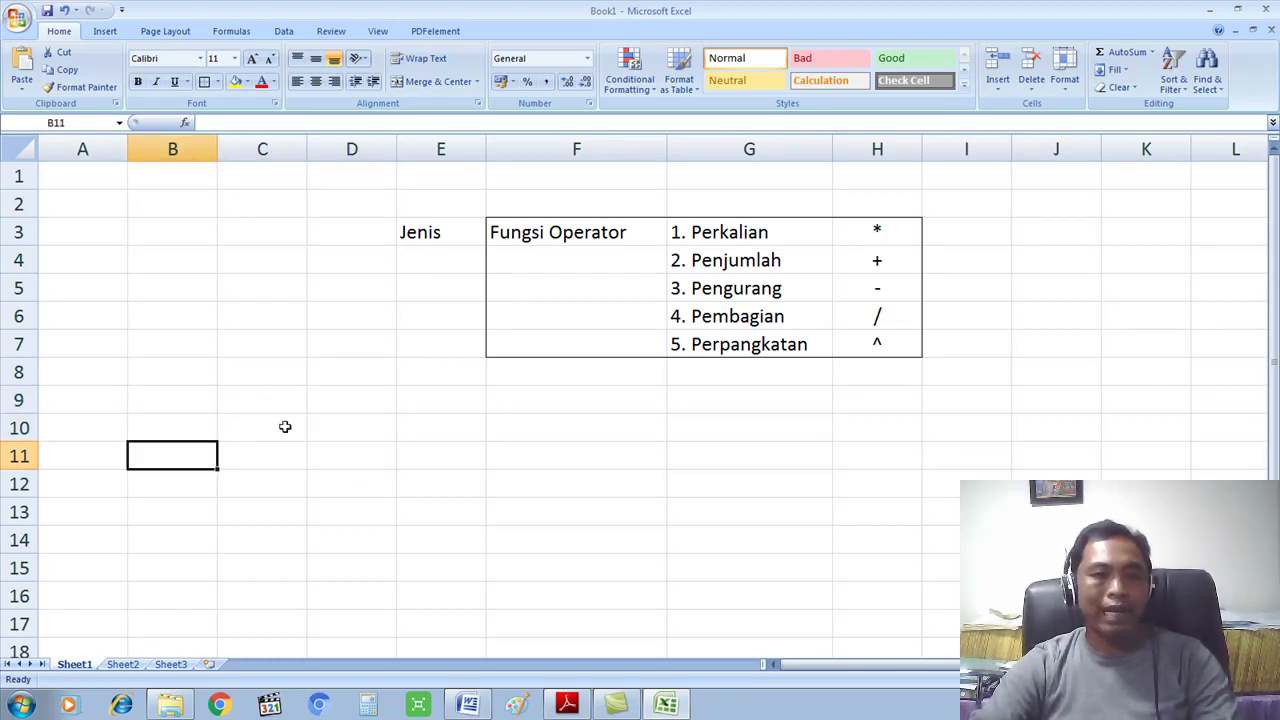
pyautogui.write('no')
pyautogui.press('BackSpace')
pyautogui.write('NO')
pyautogui.press('Tab')
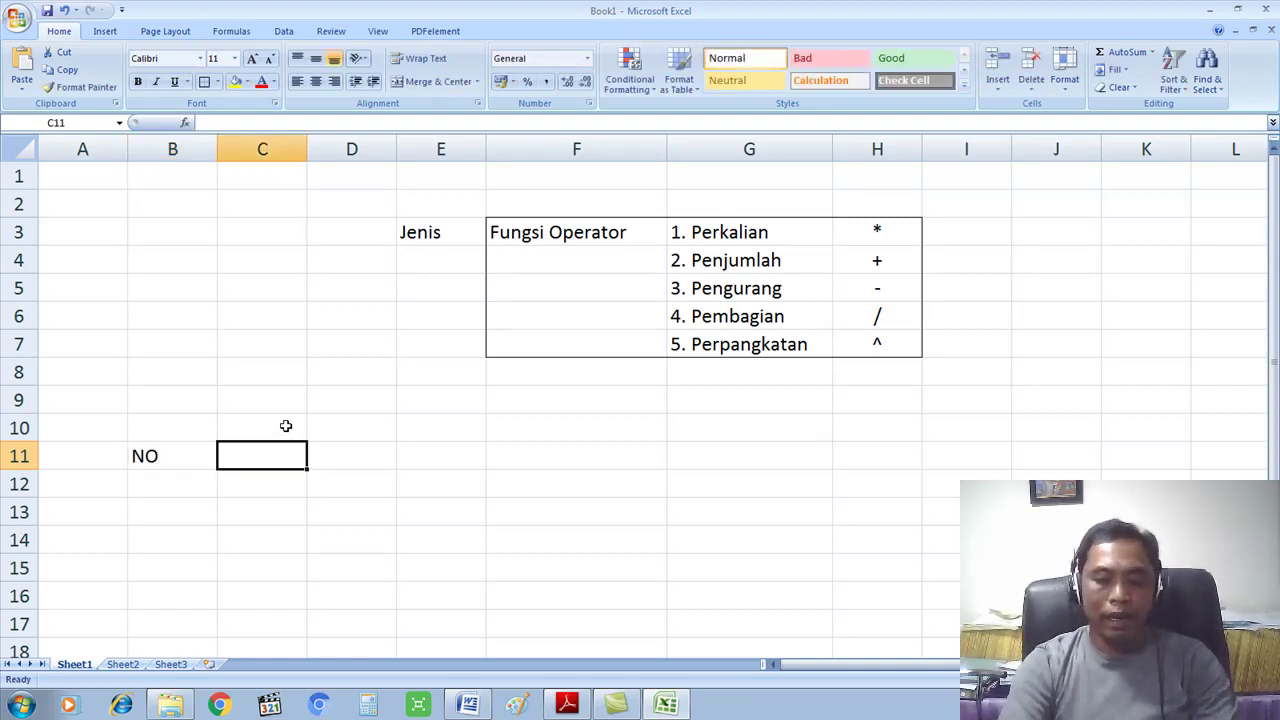
pyautogui.write('DATA1')
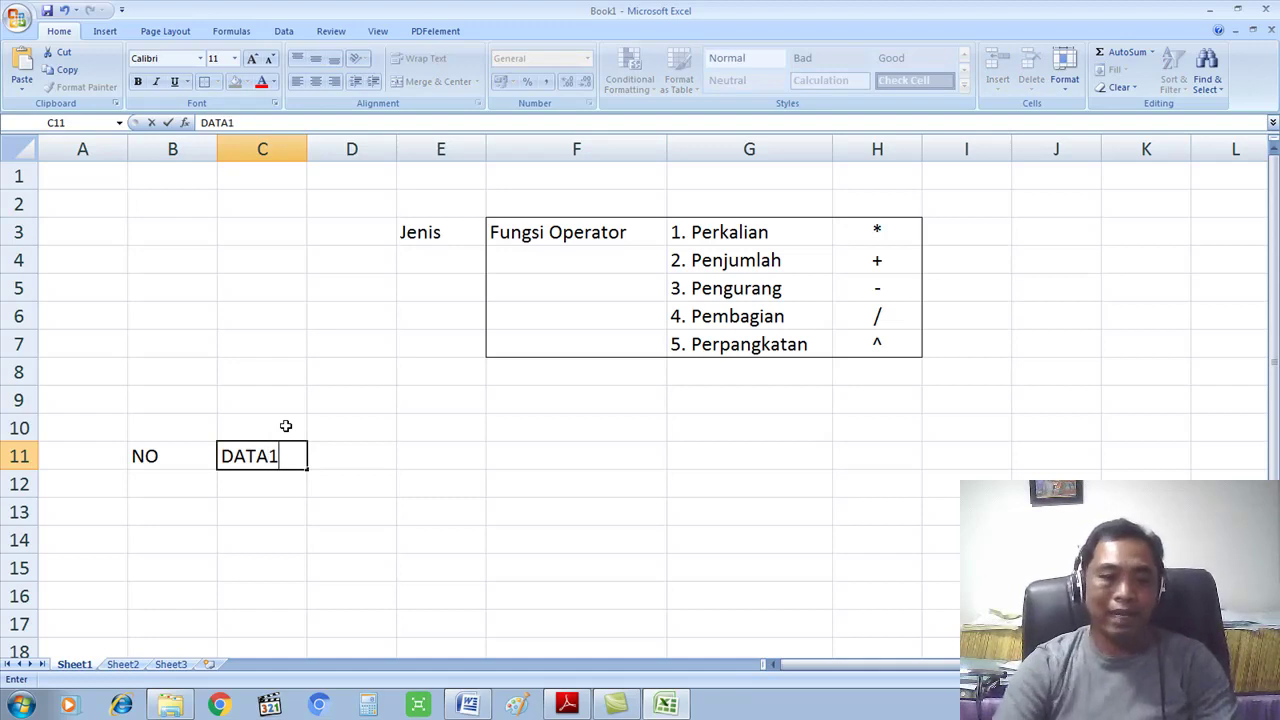
pyautogui.press('Tab')
pyautogui.write('DATA')
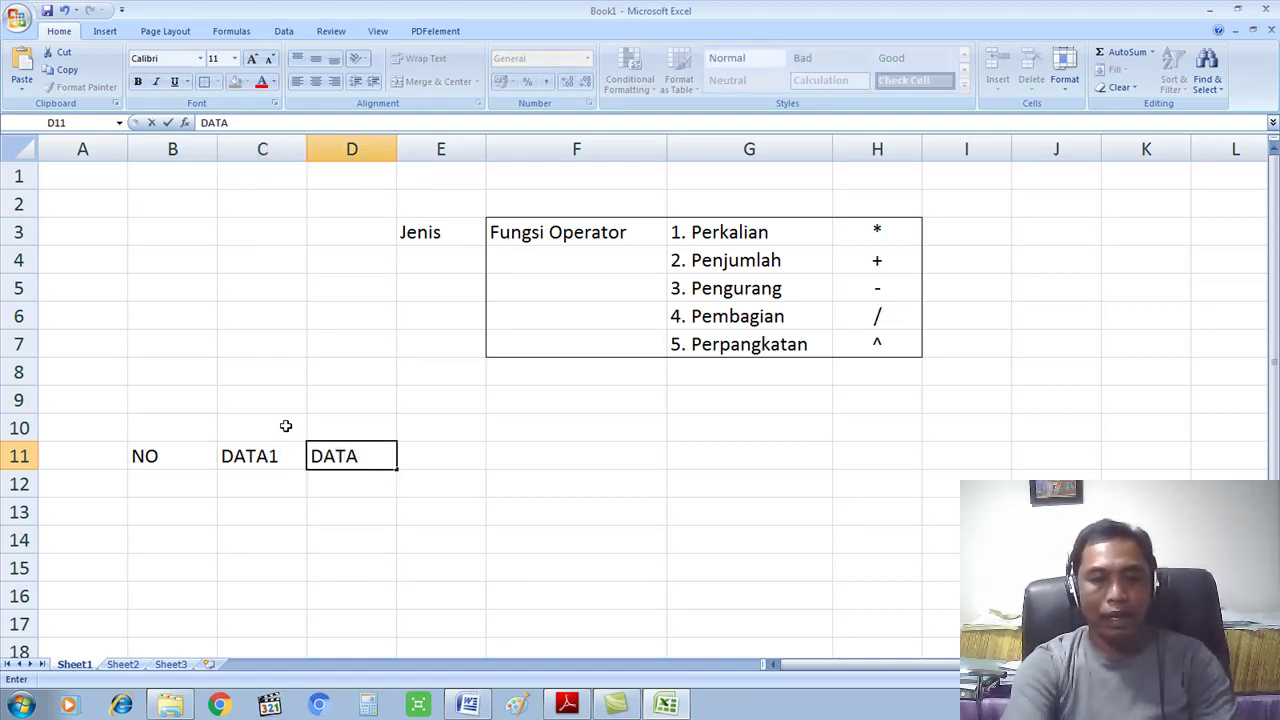
pyautogui.press('Tab')
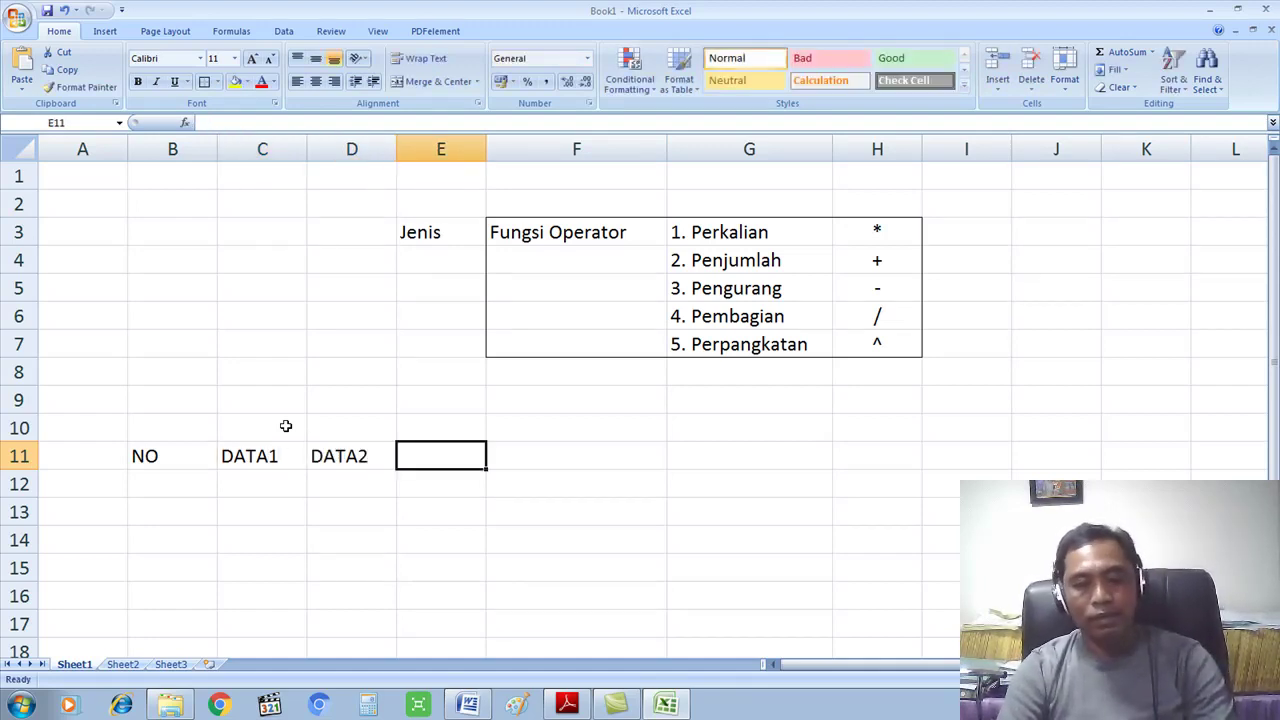
# Enter the heading "Perkalian" in cell E10, one row above the "DATA2" heading
pyautogui.scroll(-3, 300, 423)
pyautogui.scroll(2, 445, 255)
pyautogui.click(460, 348)
pyautogui.scroll(1, 594, 217)
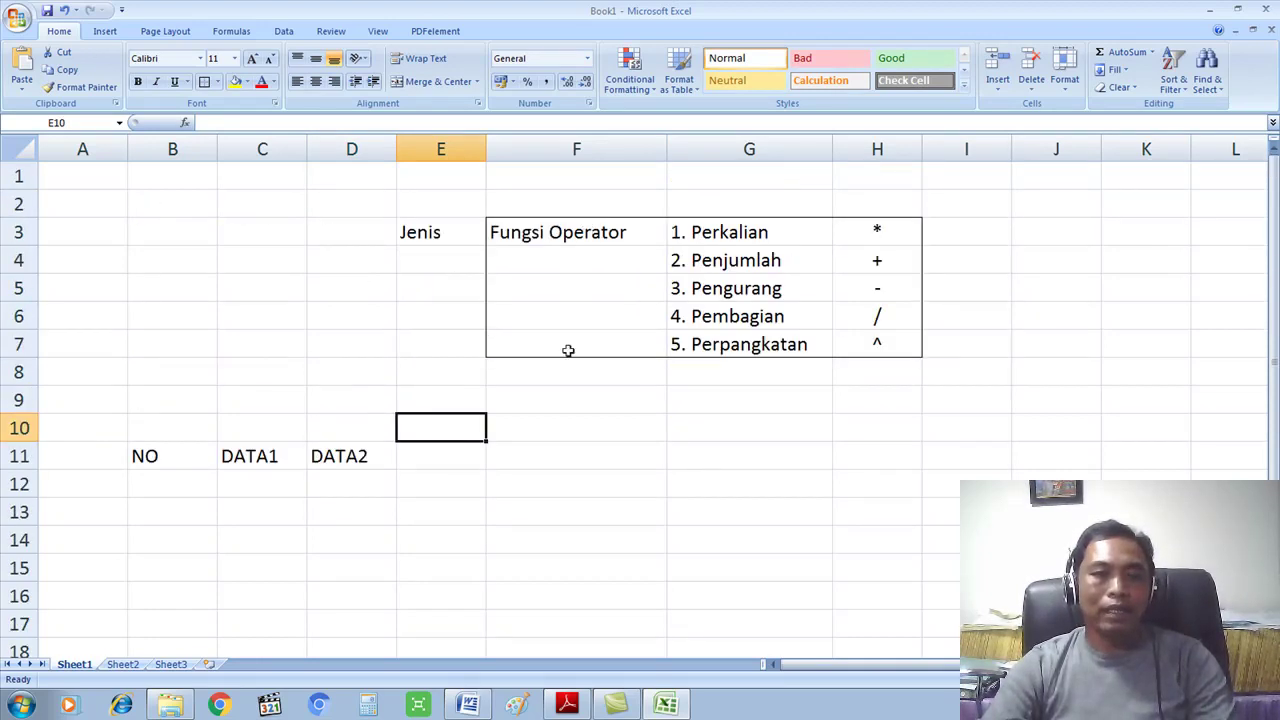
pyautogui.write('pER')
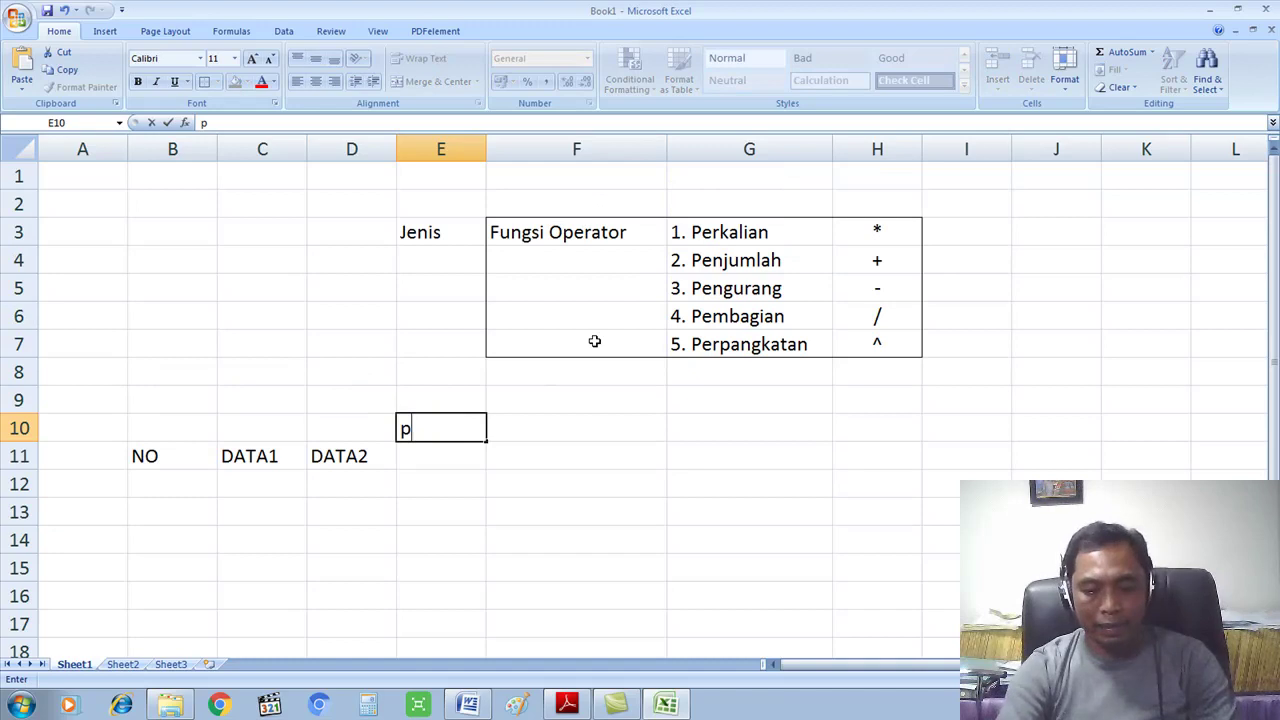
pyautogui.press('BackSpace')
pyautogui.press('BackSpace')
pyautogui.press('BackSpace')
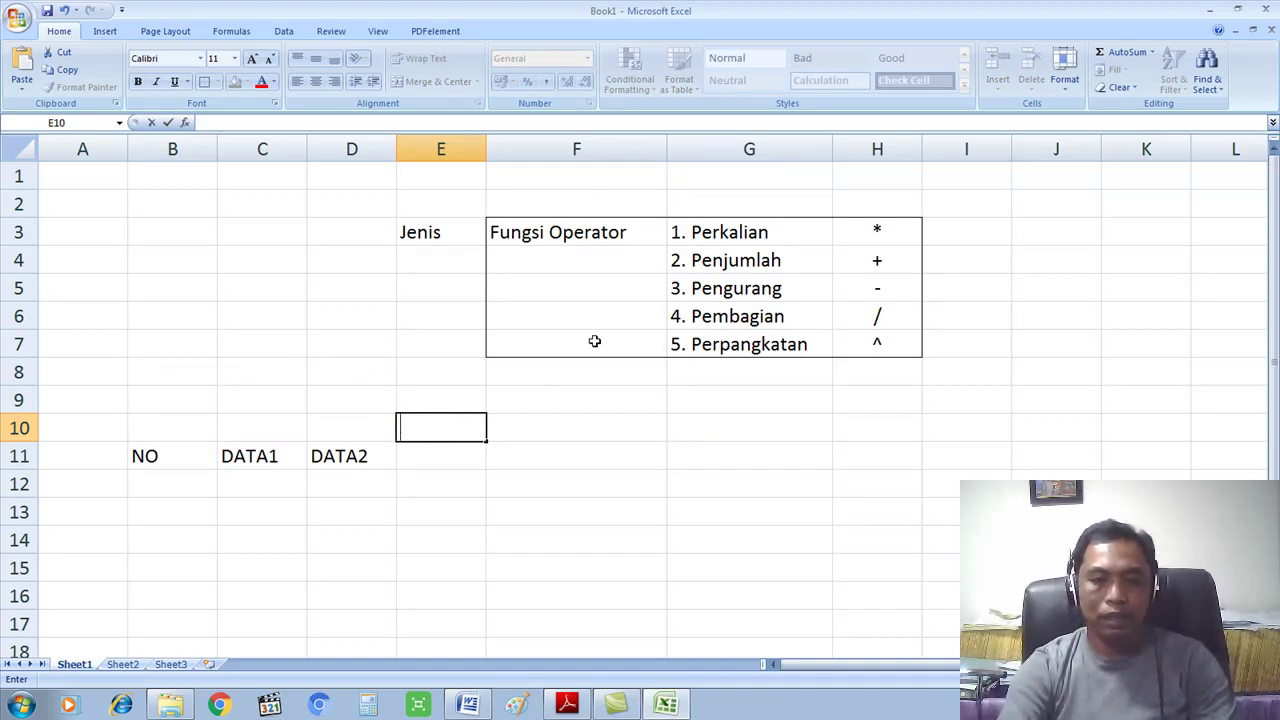
pyautogui.write('pERKALIAN')
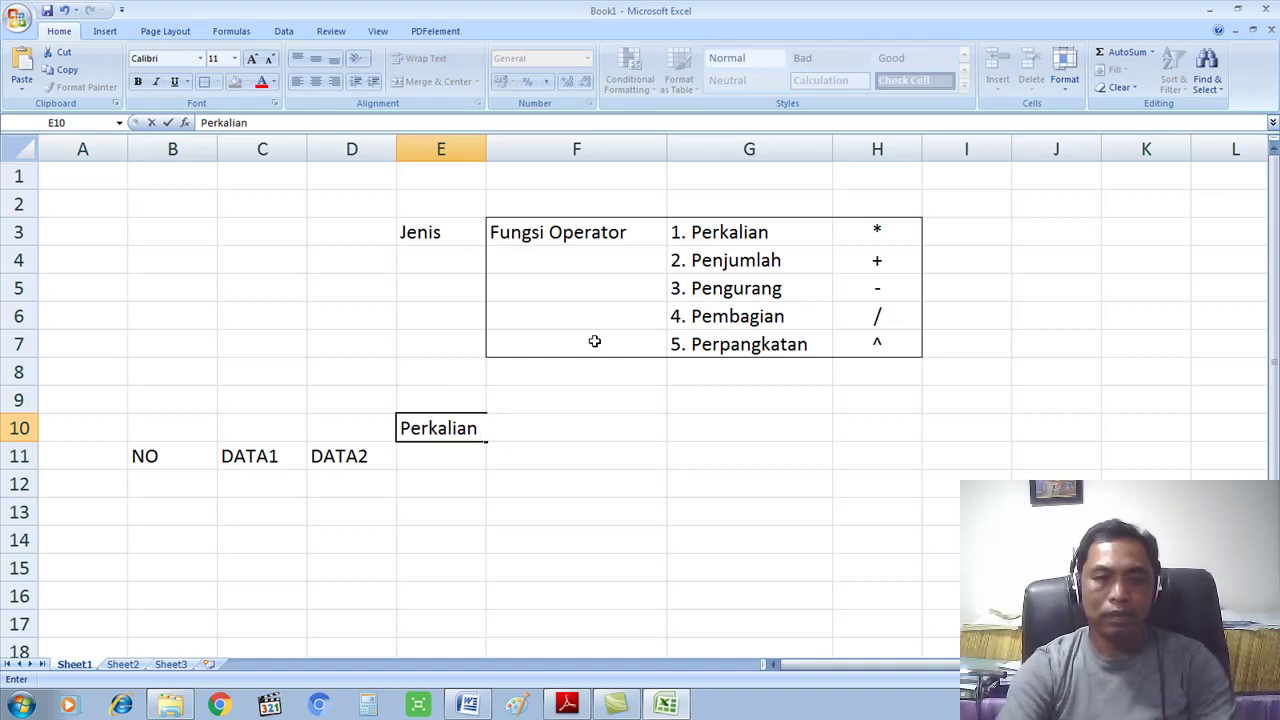
# Enter the headings "Penjumlahan" in cell F10 and "Pengurangan" in cell G10
pyautogui.click(590, 484)
pyautogui.click(584, 416)
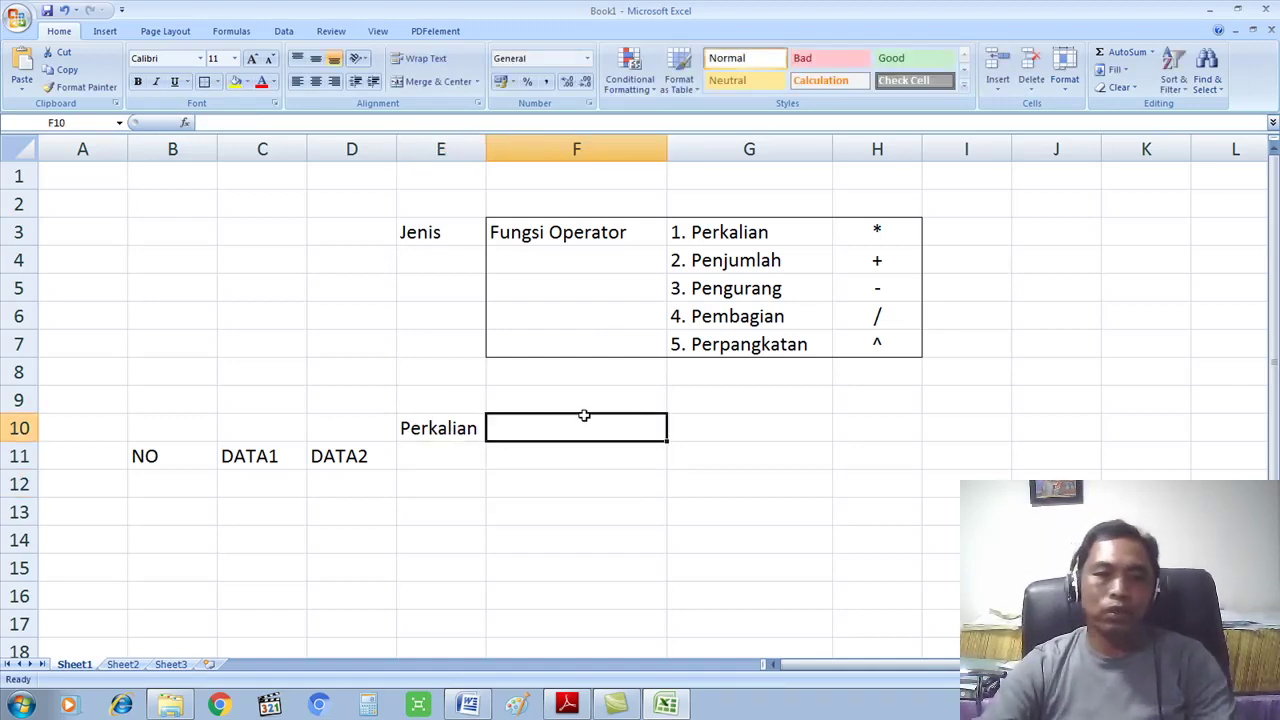
pyautogui.write('Penjum')
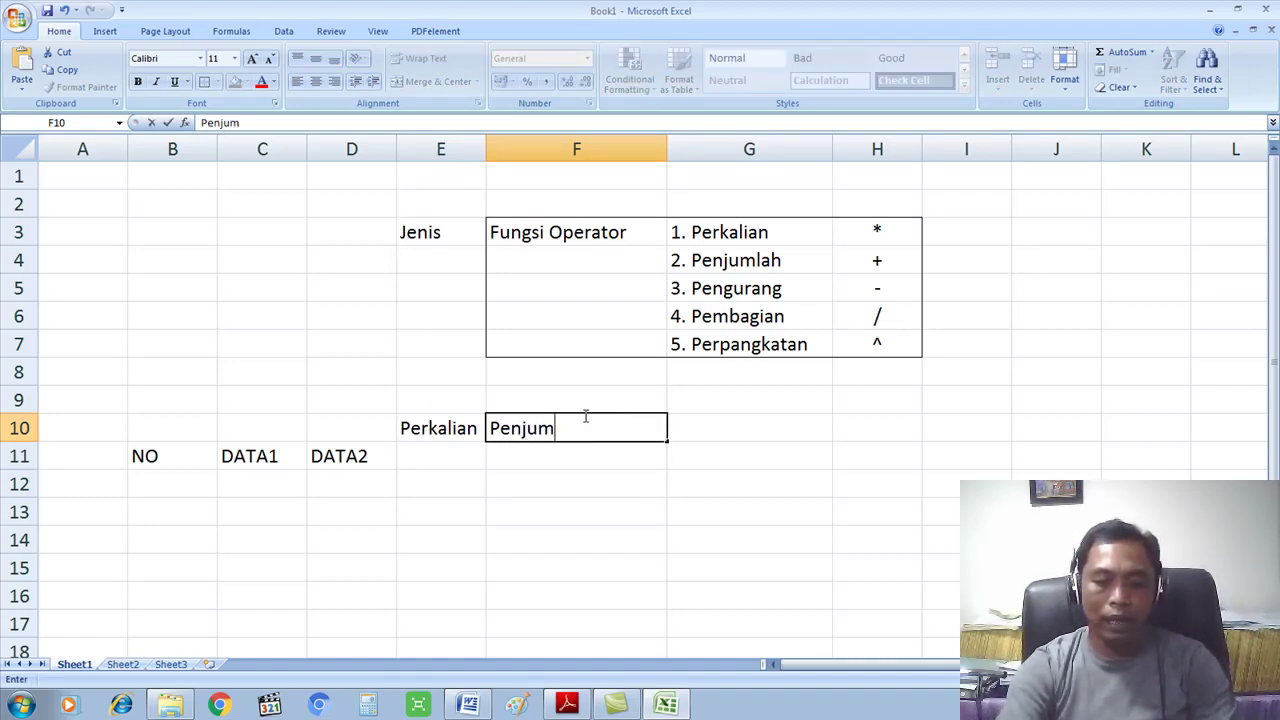
pyautogui.write('lahan')
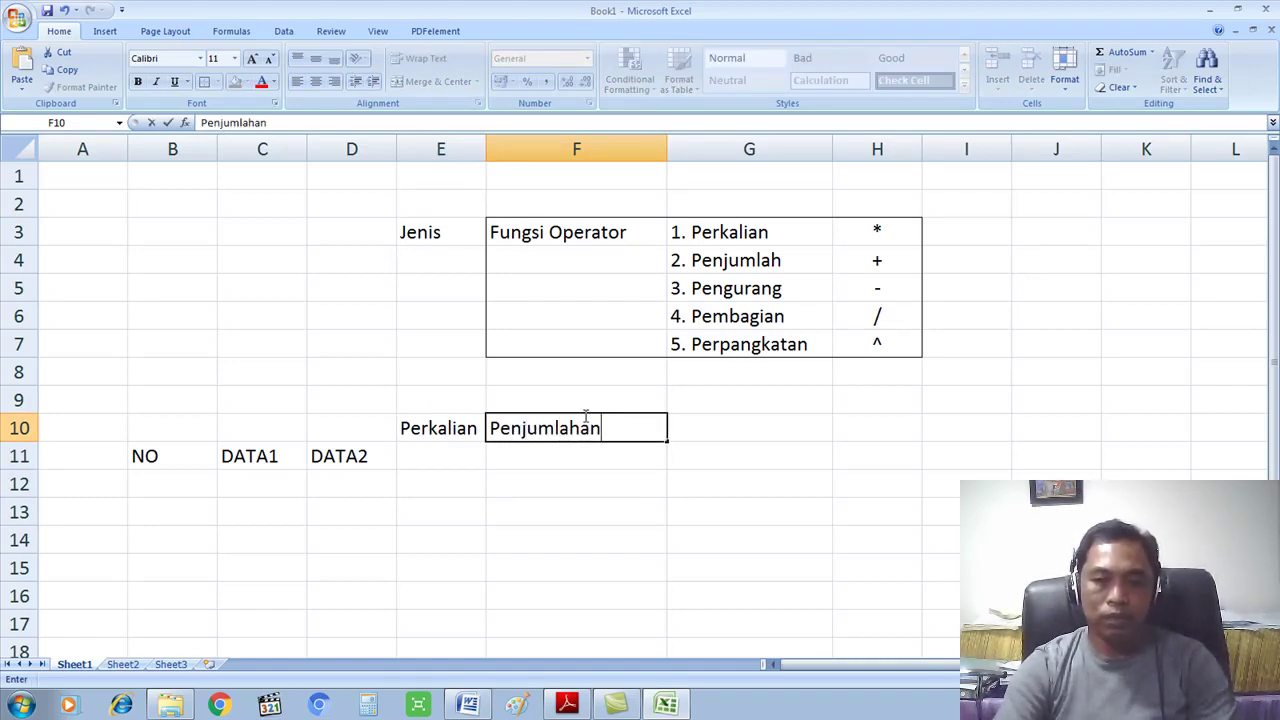
pyautogui.click(720, 420)
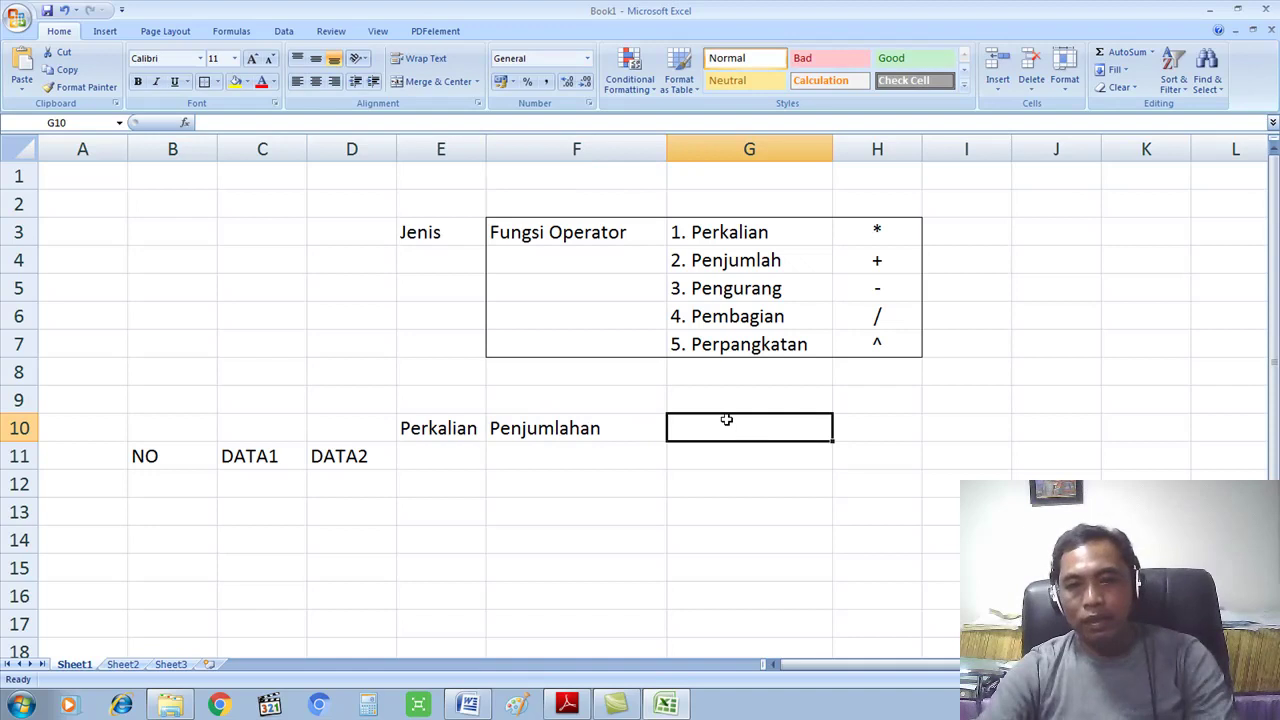
pyautogui.write('Pengurangan')
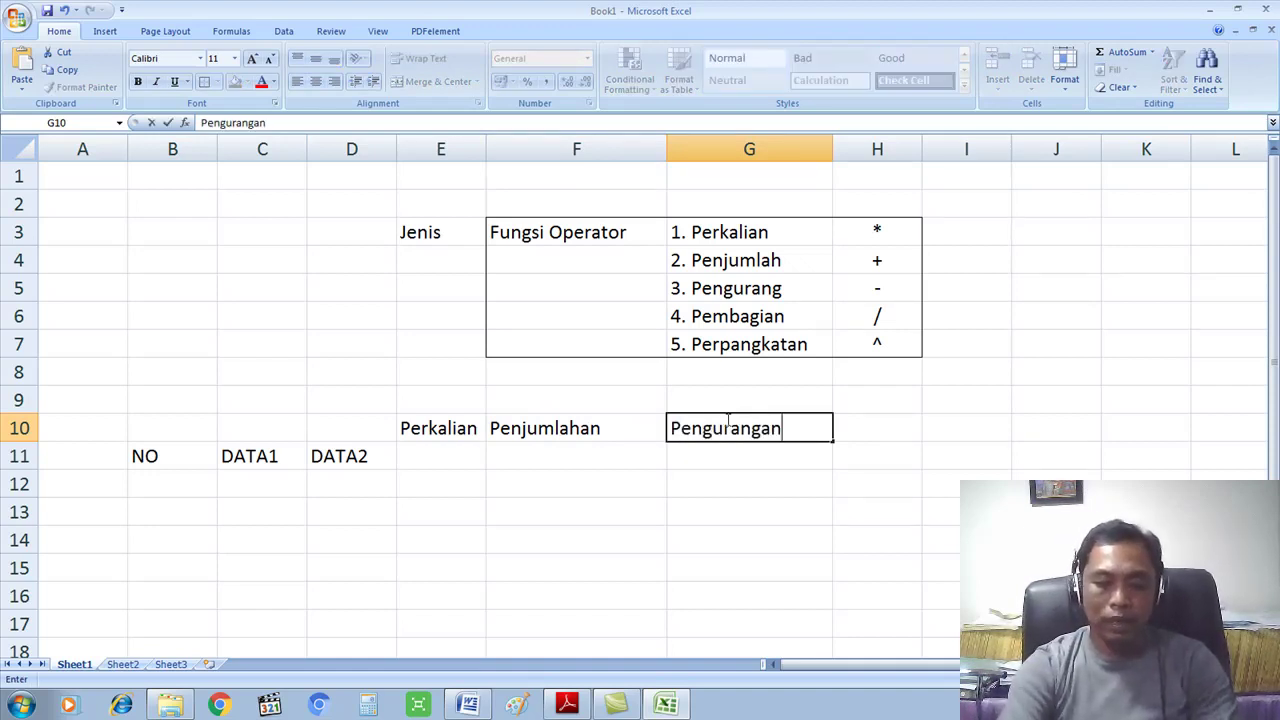
# Enter "Pembagain" in cell H10 and "Perpangkatan" in cell I10, and widen column H to fit its heading
pyautogui.click(872, 431)
pyautogui.write('Pembagain')
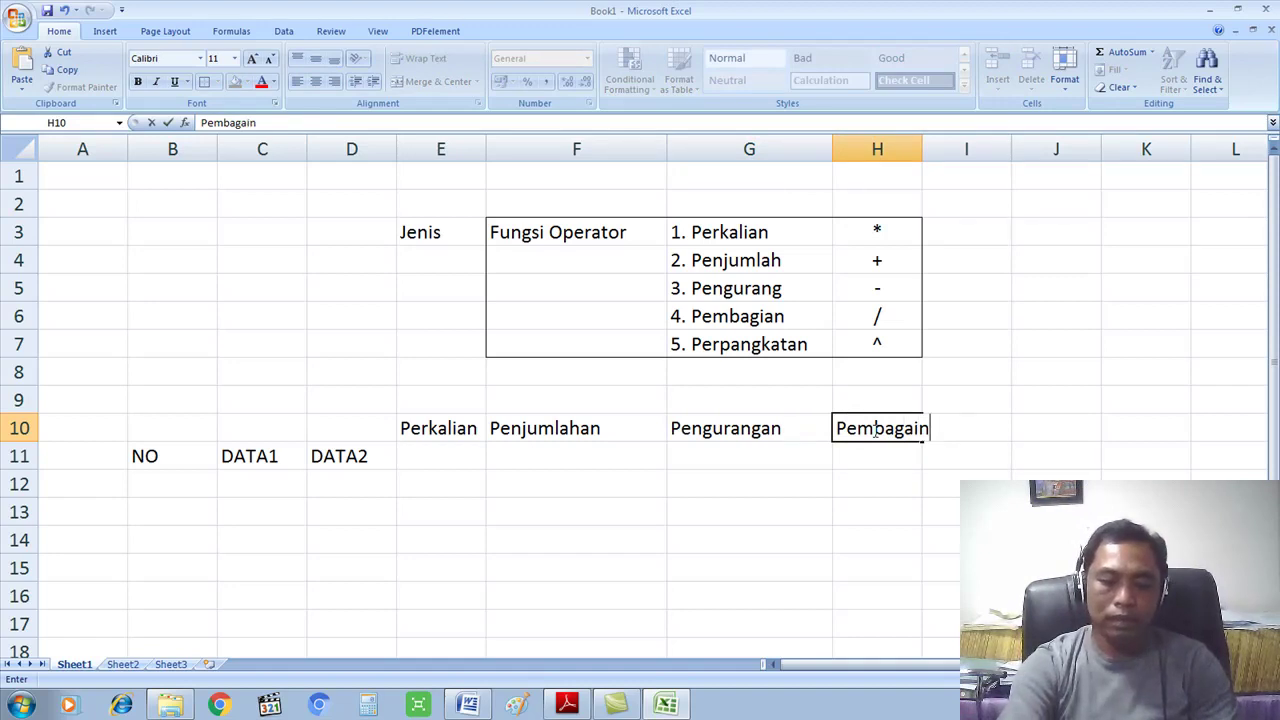
pyautogui.click(970, 449)
pyautogui.click(978, 428)
pyautogui.write('Perpangkatan')
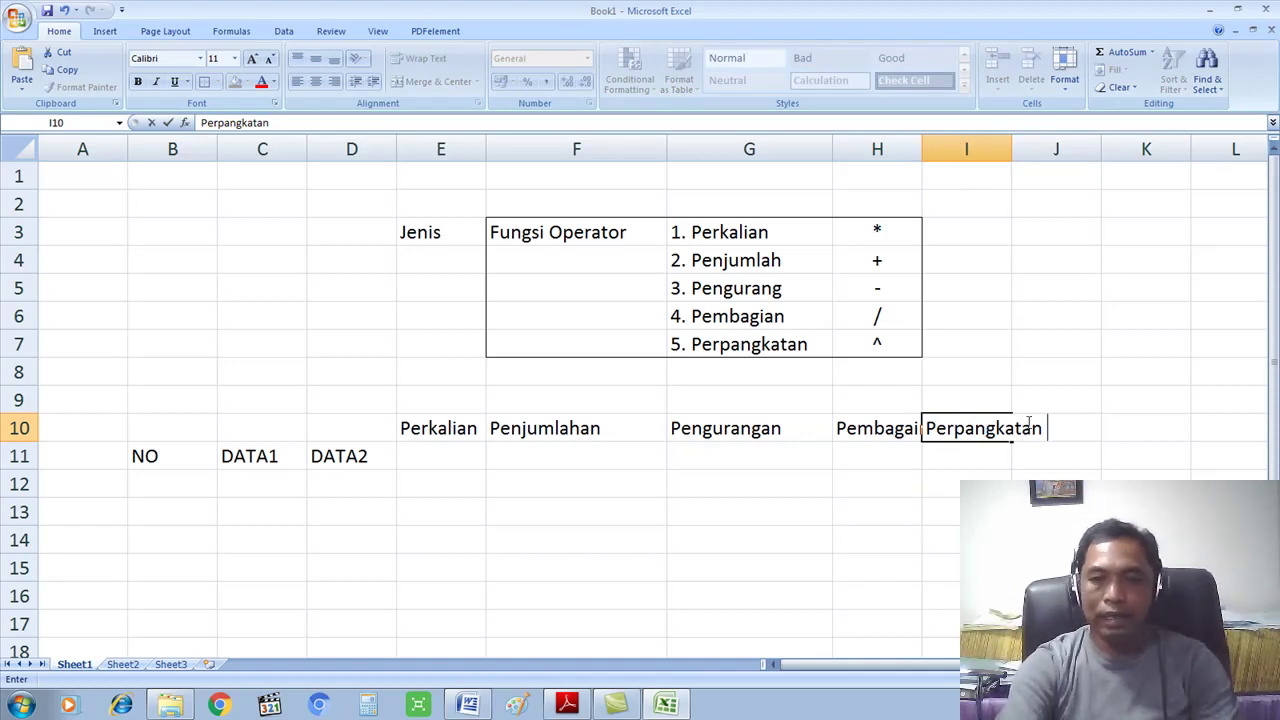
pyautogui.press('Tab')
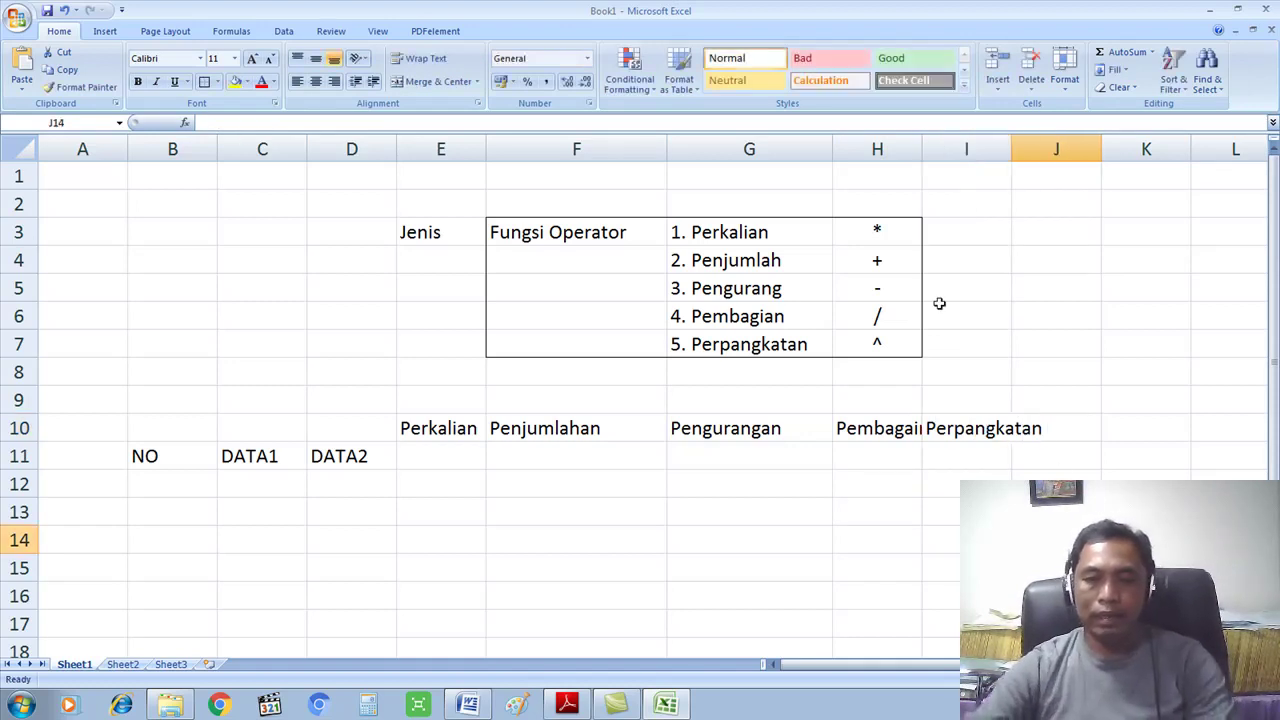
pyautogui.moveTo(922, 150); pyautogui.dragTo(944, 160)
pyautogui.click(935, 398)
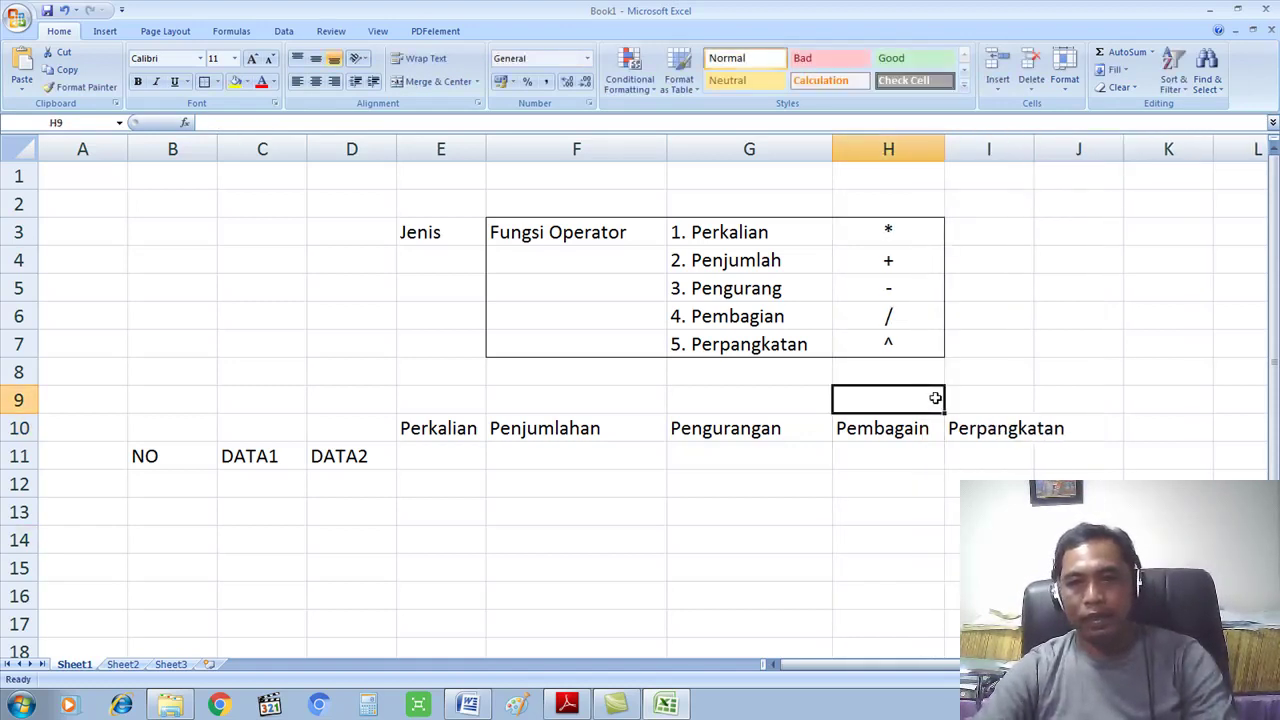
pyautogui.click(185, 487)
pyautogui.click(176, 457)
pyautogui.moveTo(176, 457); pyautogui.dragTo(766, 480)
pyautogui.click(424, 451)
pyautogui.moveTo(426, 451)
pyautogui.mouseDown()
pyautogui.moveTo(517, 449)
pyautogui.moveTo(430, 455)
pyautogui.mouseUp()
pyautogui.moveTo(150, 456); pyautogui.dragTo(290, 457)
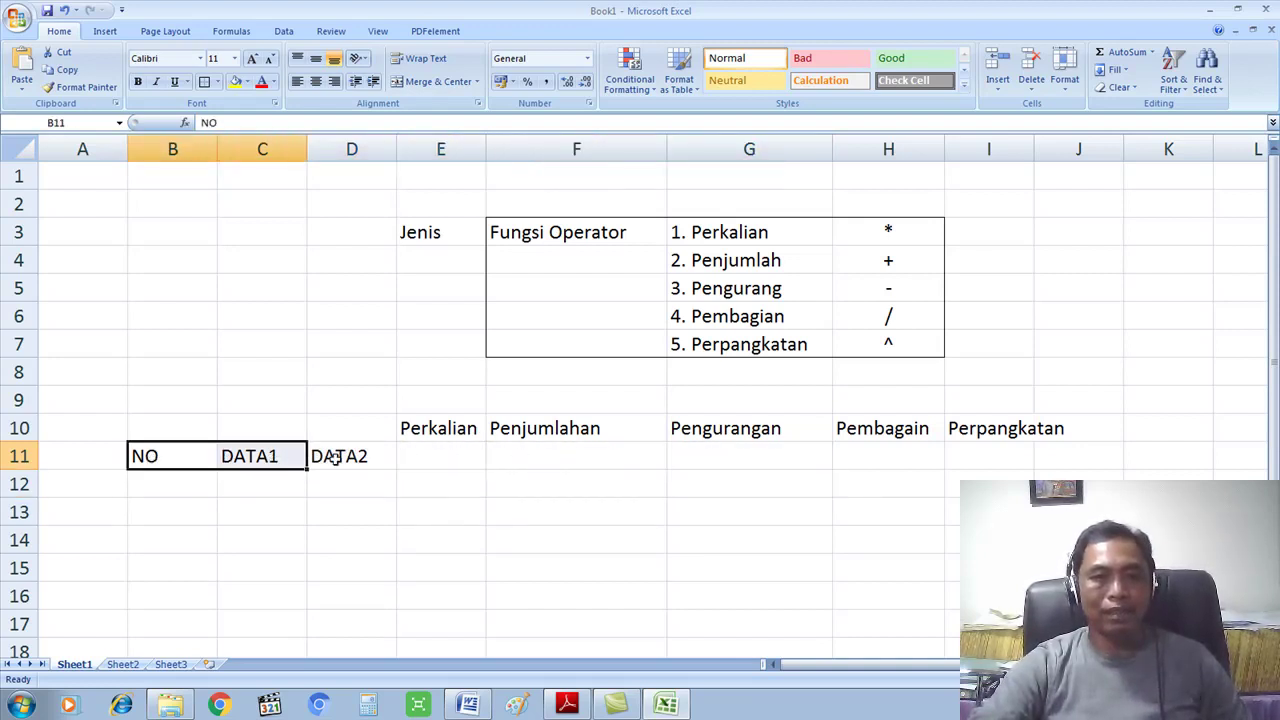
pyautogui.click(423, 452)
pyautogui.click(575, 459)
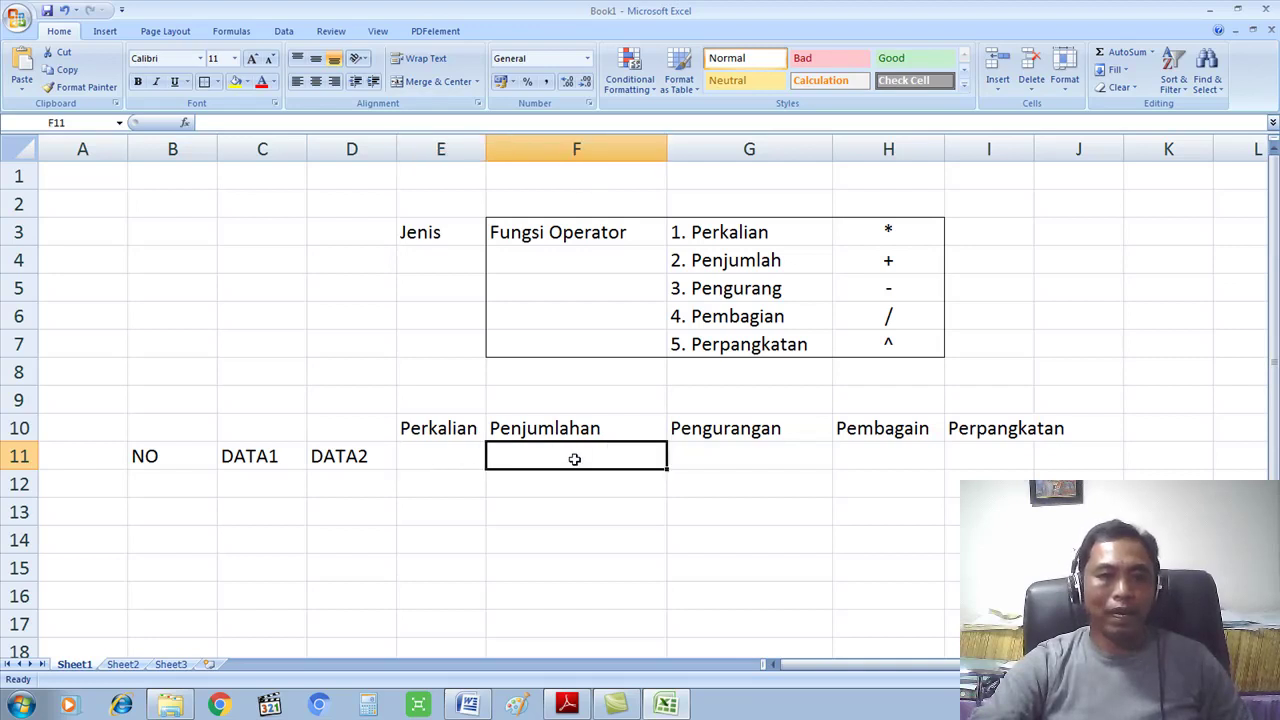
# Move the headings "NO", "DATA1" and "DATA2" from row 11 to cells B10 to D10
pyautogui.moveTo(137, 457); pyautogui.dragTo(355, 460)
pyautogui.hotkey('ctrl', 'x')
pyautogui.click(166, 429)
pyautogui.hotkey('ctrl', 'v')
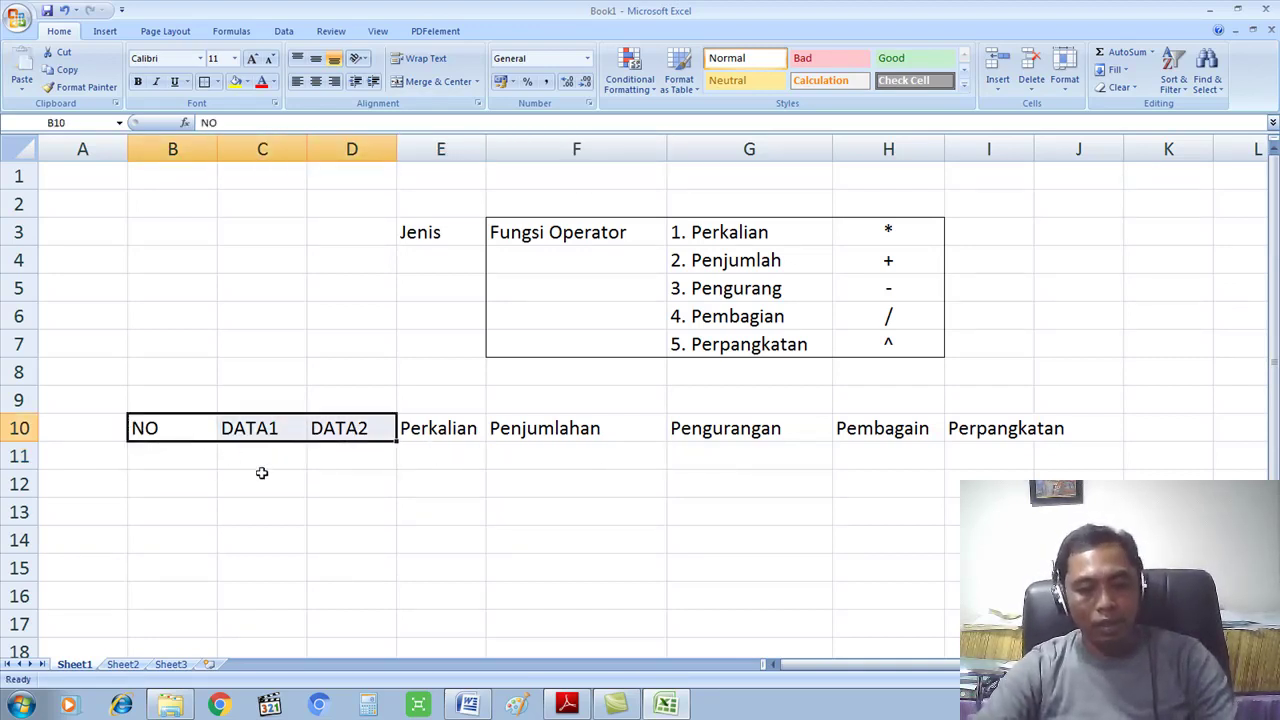
# Apply all borders to the practice table range B10:J16
pyautogui.click(351, 480)
pyautogui.moveTo(166, 429); pyautogui.dragTo(1080, 596)
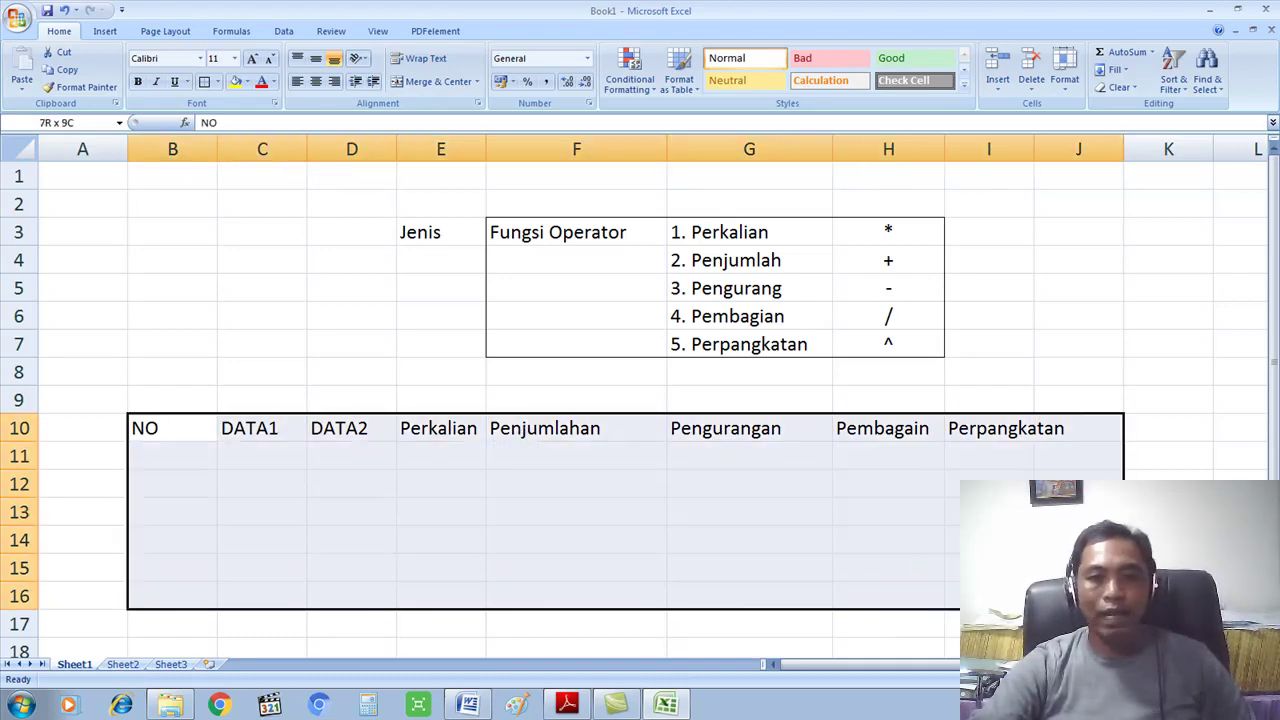
pyautogui.click(217, 82)
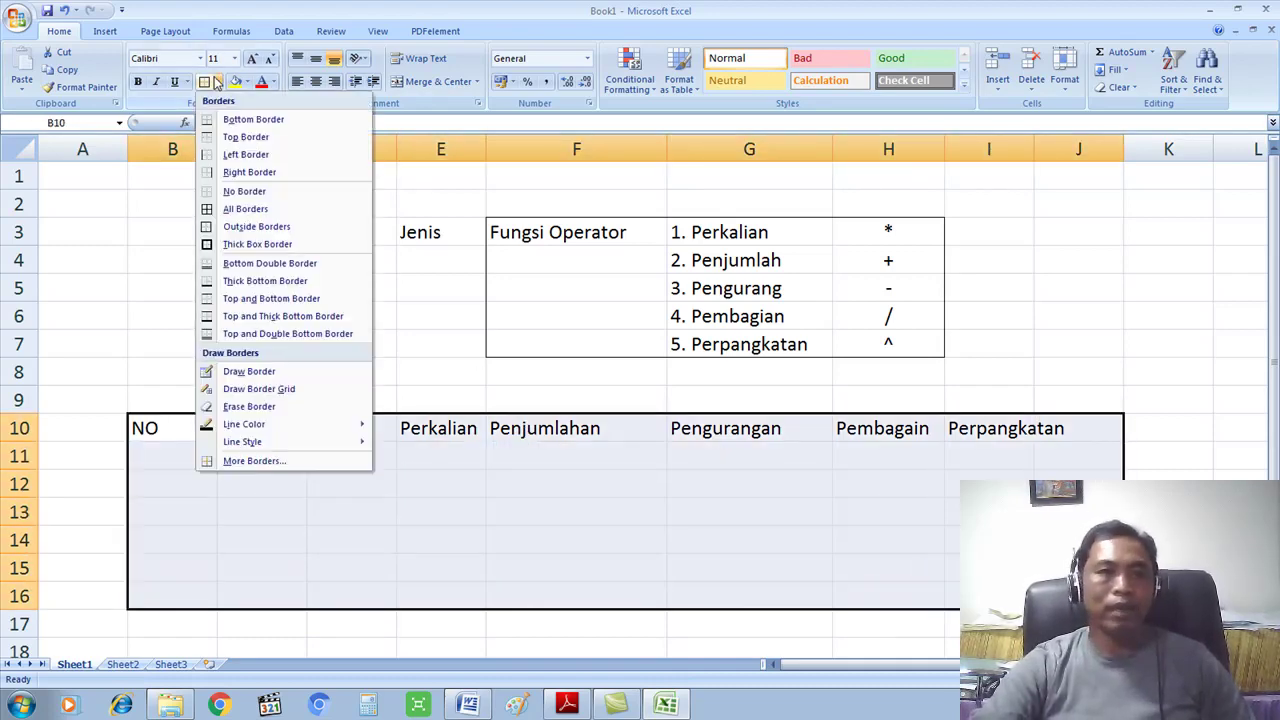
pyautogui.click(235, 208)
pyautogui.moveTo(900, 540); pyautogui.dragTo(900, 514)
# Widen column I to fit its "Perpangkatan" heading and narrow column B around the "NO" heading
pyautogui.moveTo(1034, 145); pyautogui.dragTo(1097, 200)
pyautogui.click(1000, 540)
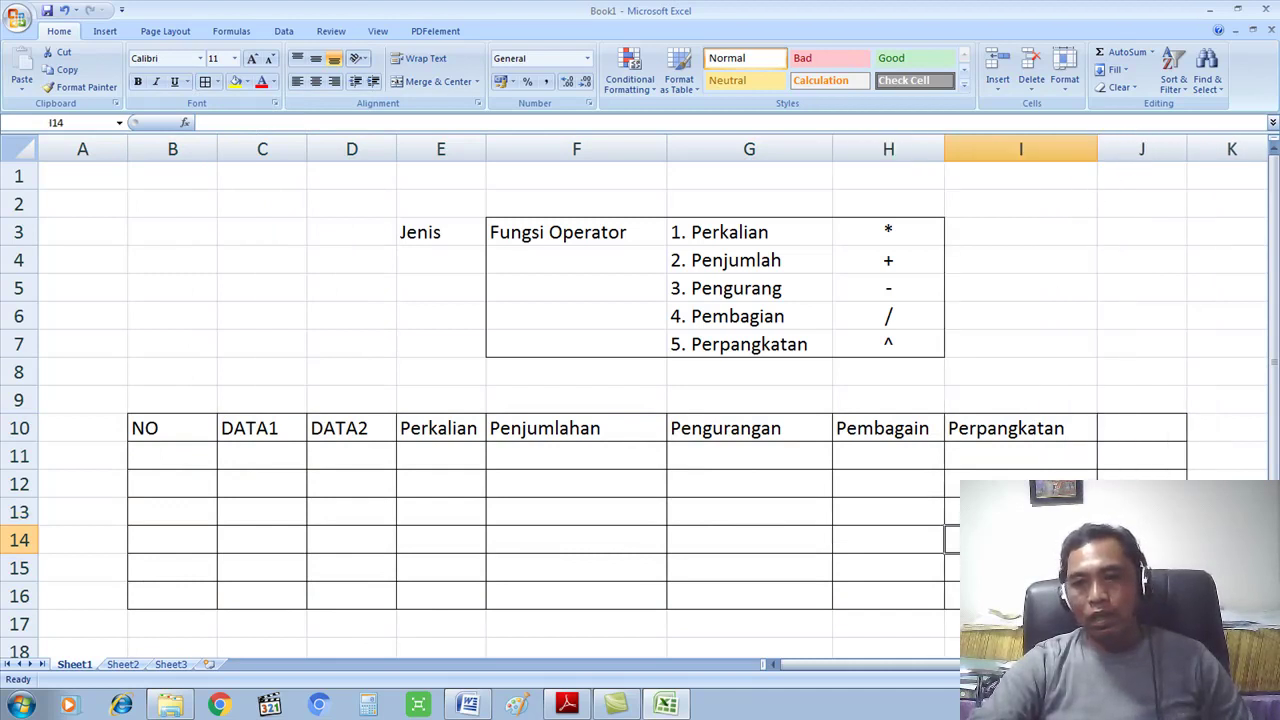
pyautogui.click(806, 449)
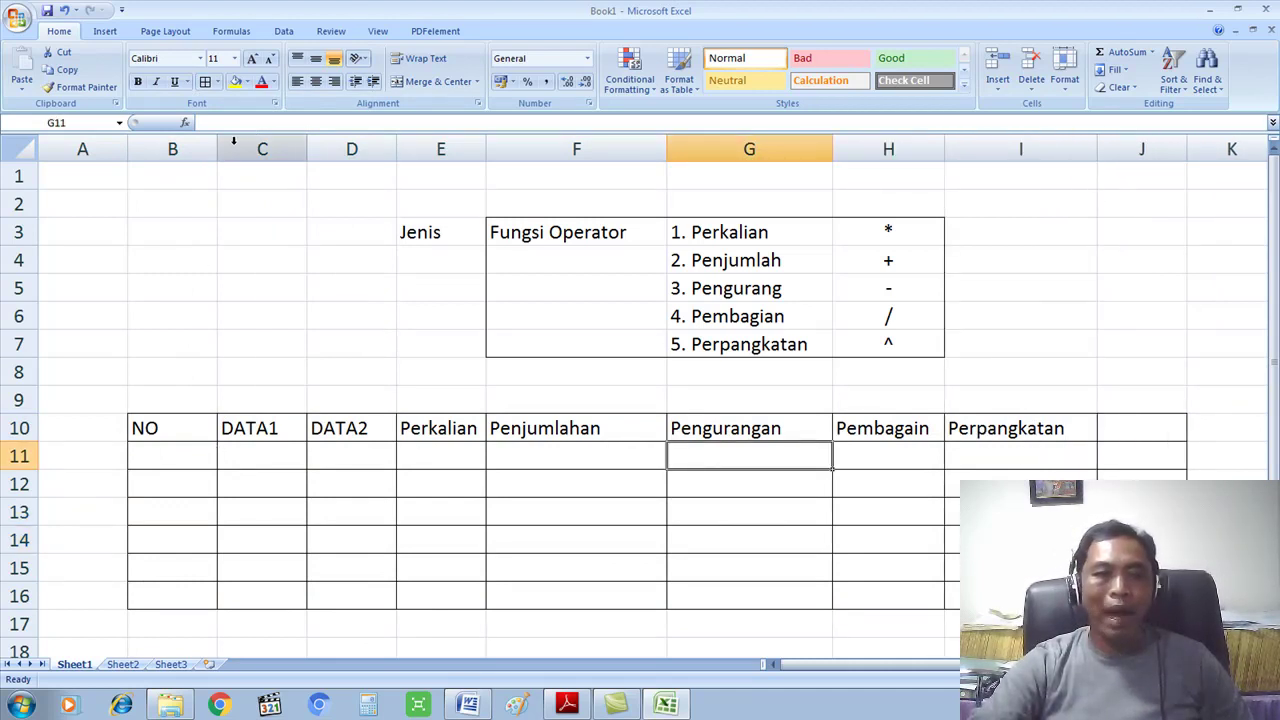
pyautogui.moveTo(218, 146); pyautogui.dragTo(176, 174)
pyautogui.click(209, 490)
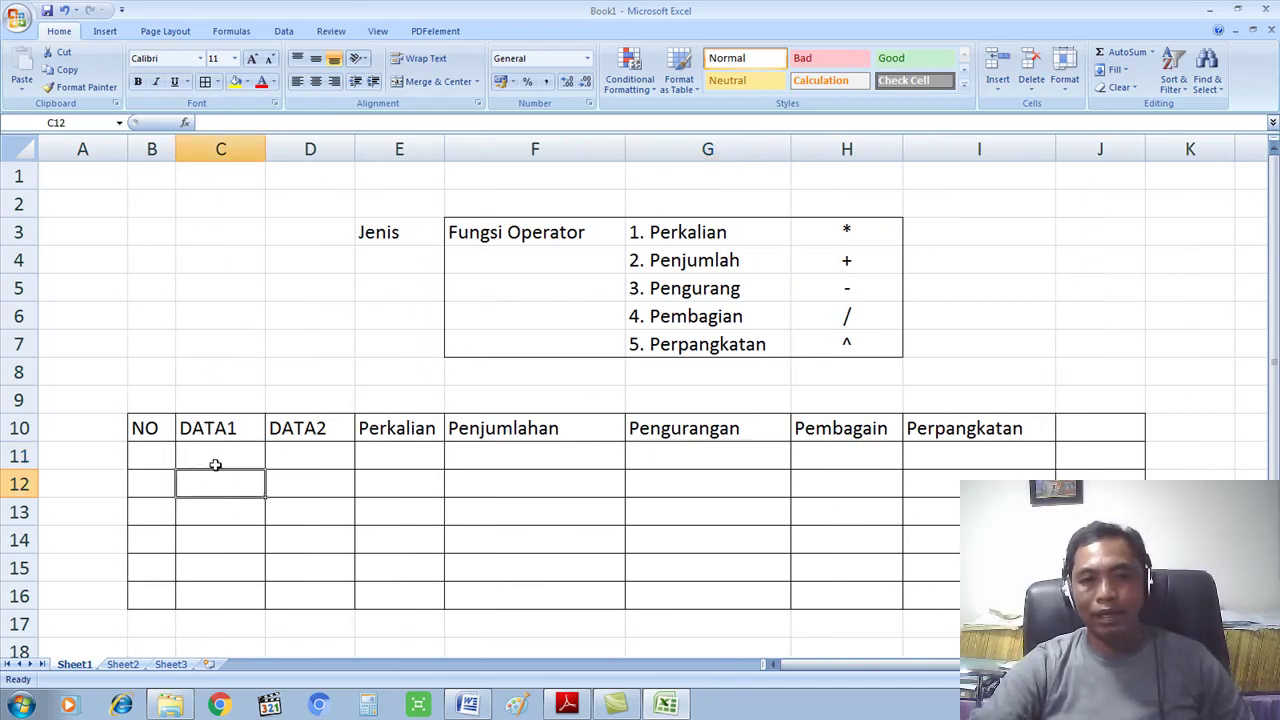
# Enter 1 in cell B11 under "NO" and fill it down to B16
pyautogui.click(161, 452)
pyautogui.write('1')
pyautogui.press('Return')
pyautogui.click(196, 445)
pyautogui.click(165, 450)
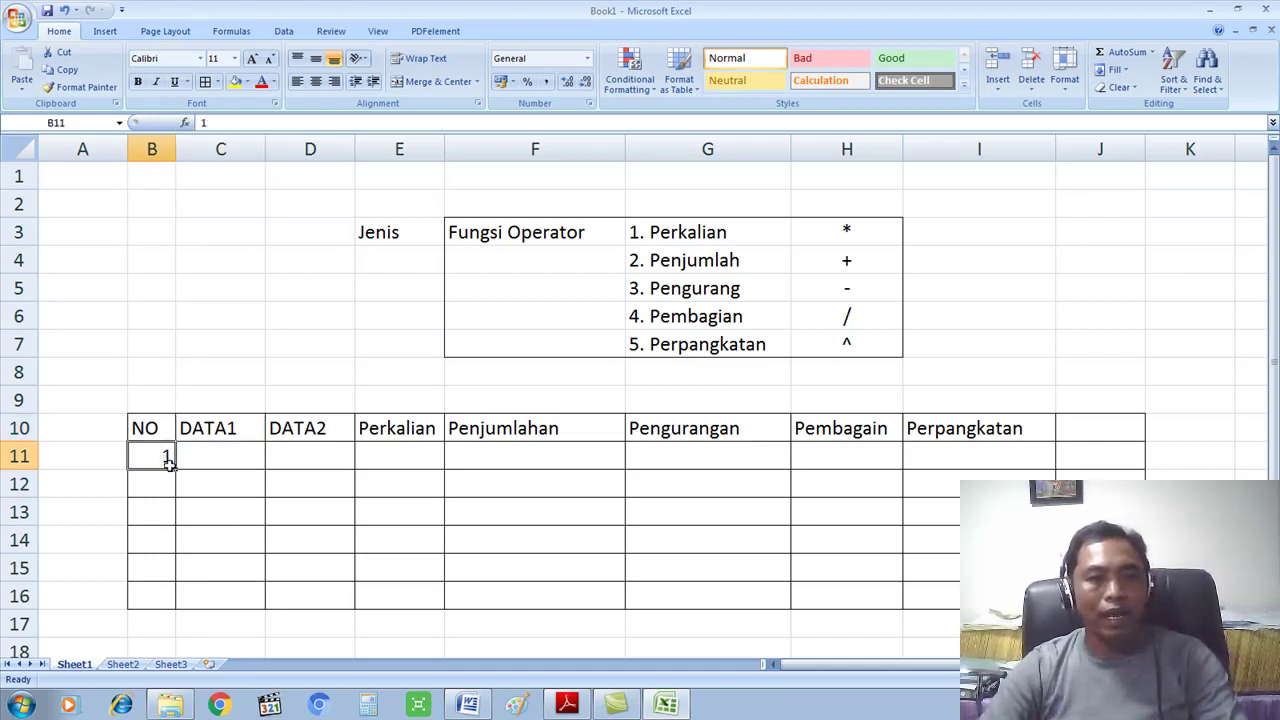
pyautogui.moveTo(175, 472); pyautogui.dragTo(170, 606)
# Enter 2 in cell B12 and extend the B11:B12 series down to B16 to number the rows 1 to 6
pyautogui.click(163, 452)
pyautogui.click(165, 485)
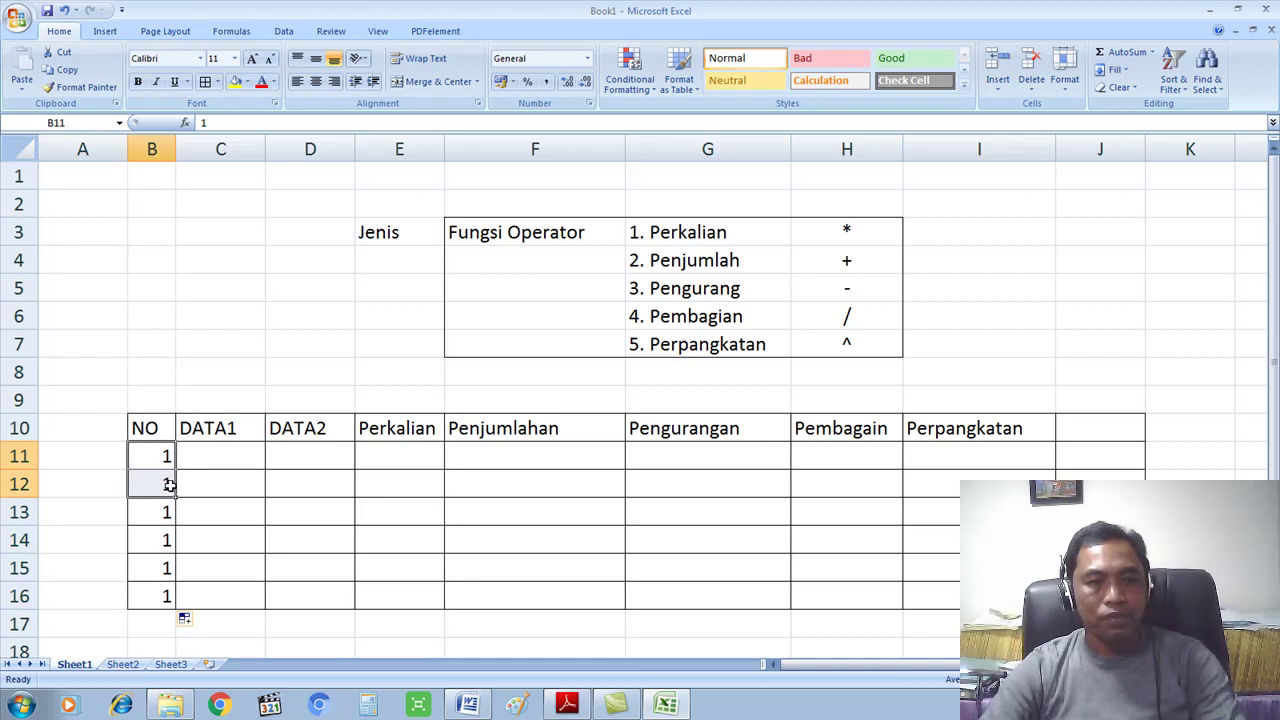
pyautogui.write('2')
pyautogui.press('Return')
pyautogui.moveTo(165, 455); pyautogui.dragTo(178, 604)
# Enter 1325 in cell C11 and 254 in cell C12 under "DATA1"
pyautogui.click(211, 451)
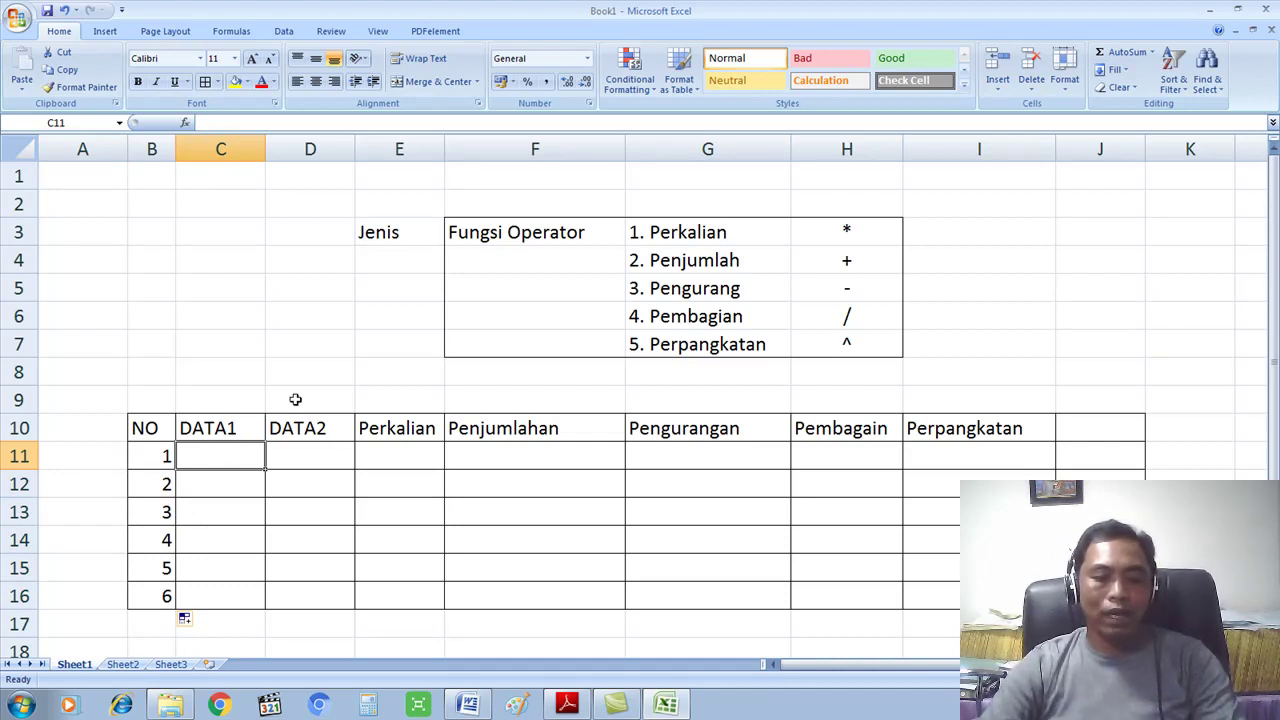
pyautogui.write('1325')
pyautogui.press('Return')
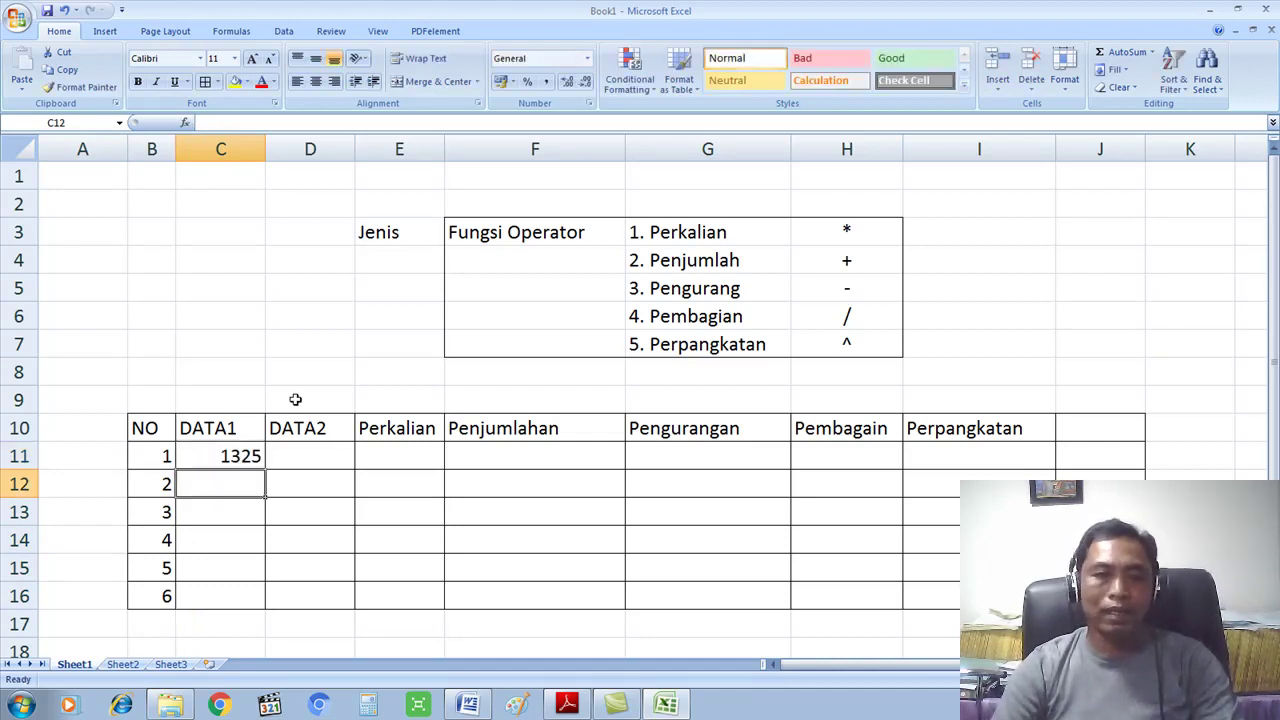
pyautogui.write('254')
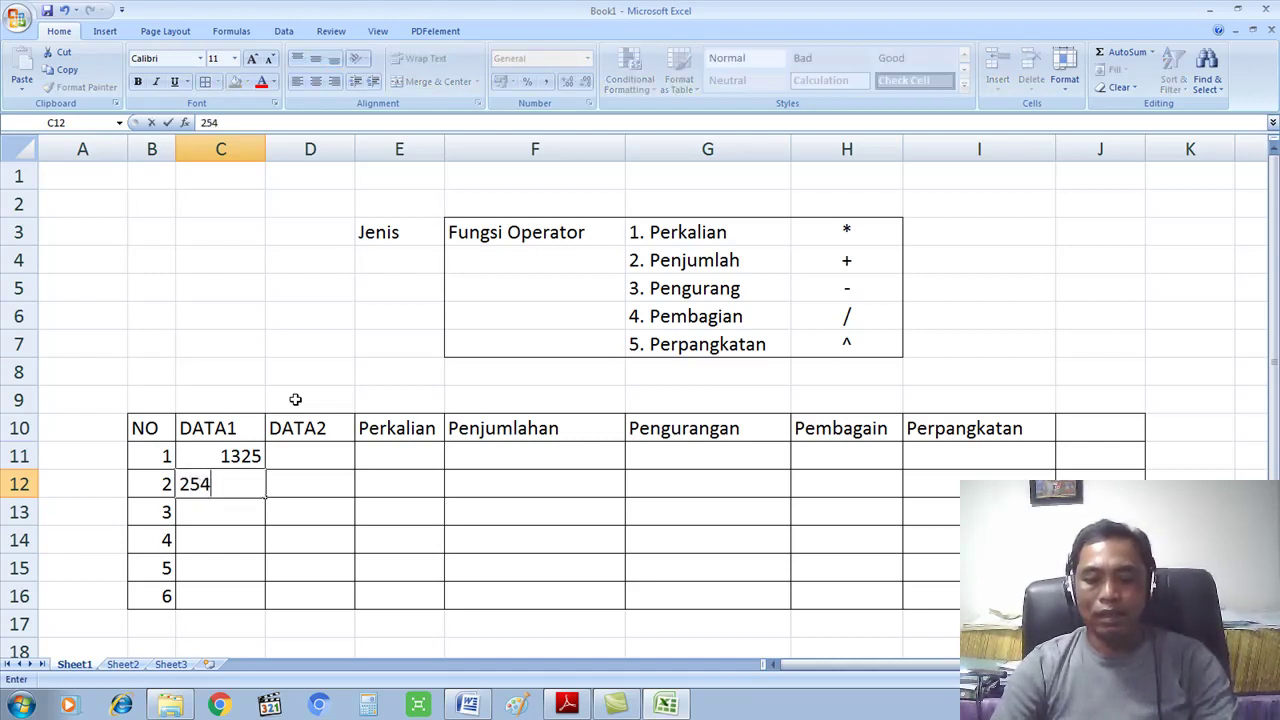
# Correct the first DATA1 value in cell C11 to 135
pyautogui.click(231, 455)
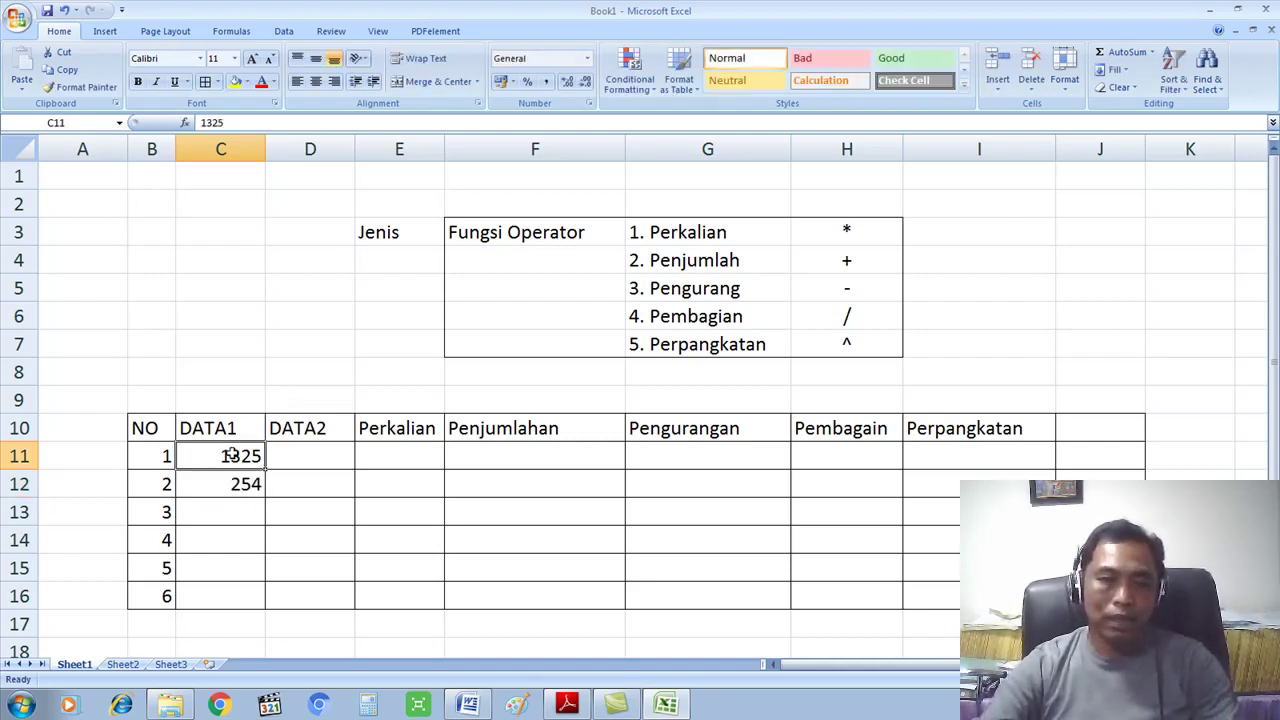
pyautogui.press('F2')
pyautogui.press('BackSpace')
pyautogui.press('BackSpace')
pyautogui.write('5')
pyautogui.press('Return')
# Enter the remaining DATA1 values 352, 265, 248 and 254 in cells C13 to C16
pyautogui.press('Return')
pyautogui.write('352')
pyautogui.press('Return')
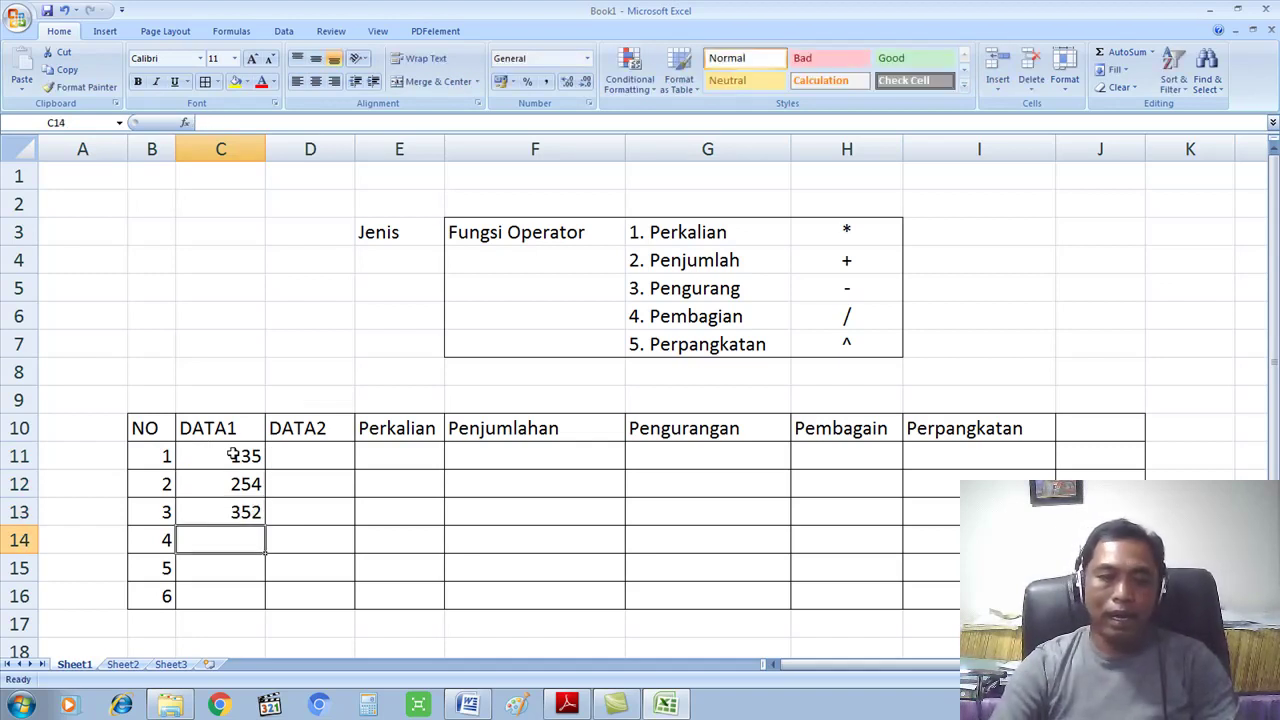
pyautogui.write('265')
pyautogui.press('Return')
pyautogui.write('24')
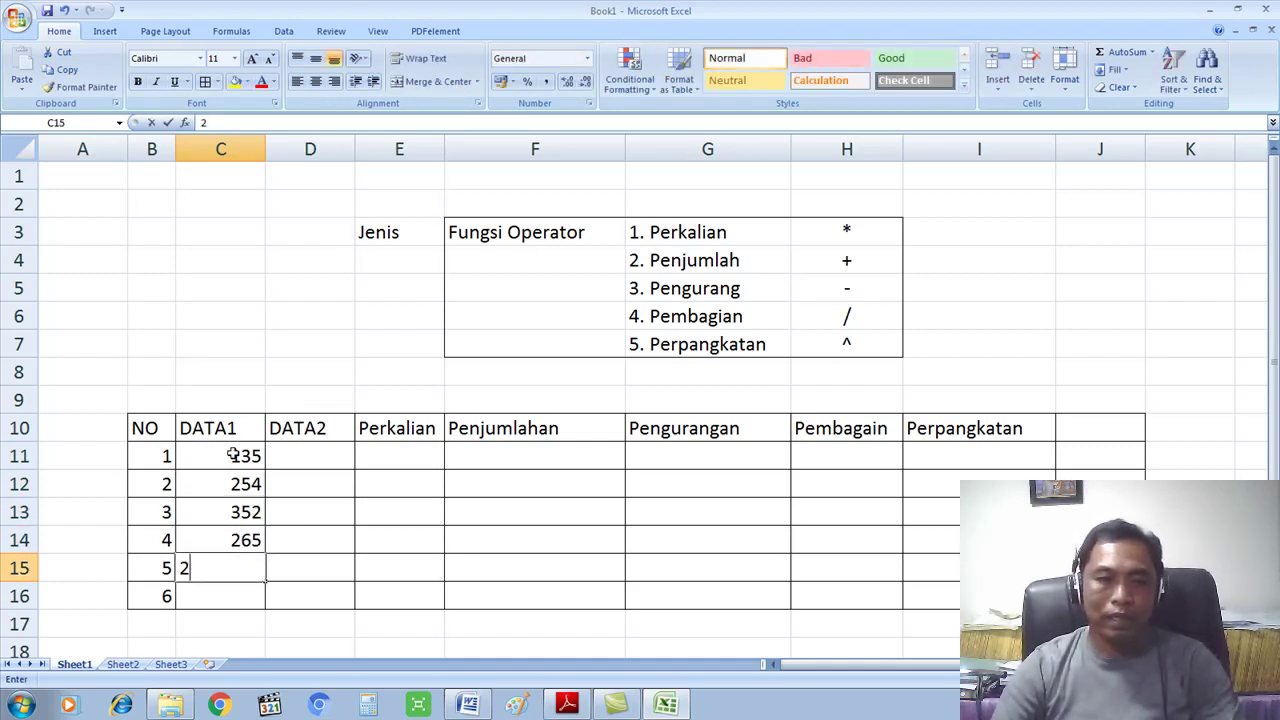
pyautogui.write('8')
pyautogui.press('Return')
pyautogui.write('25')
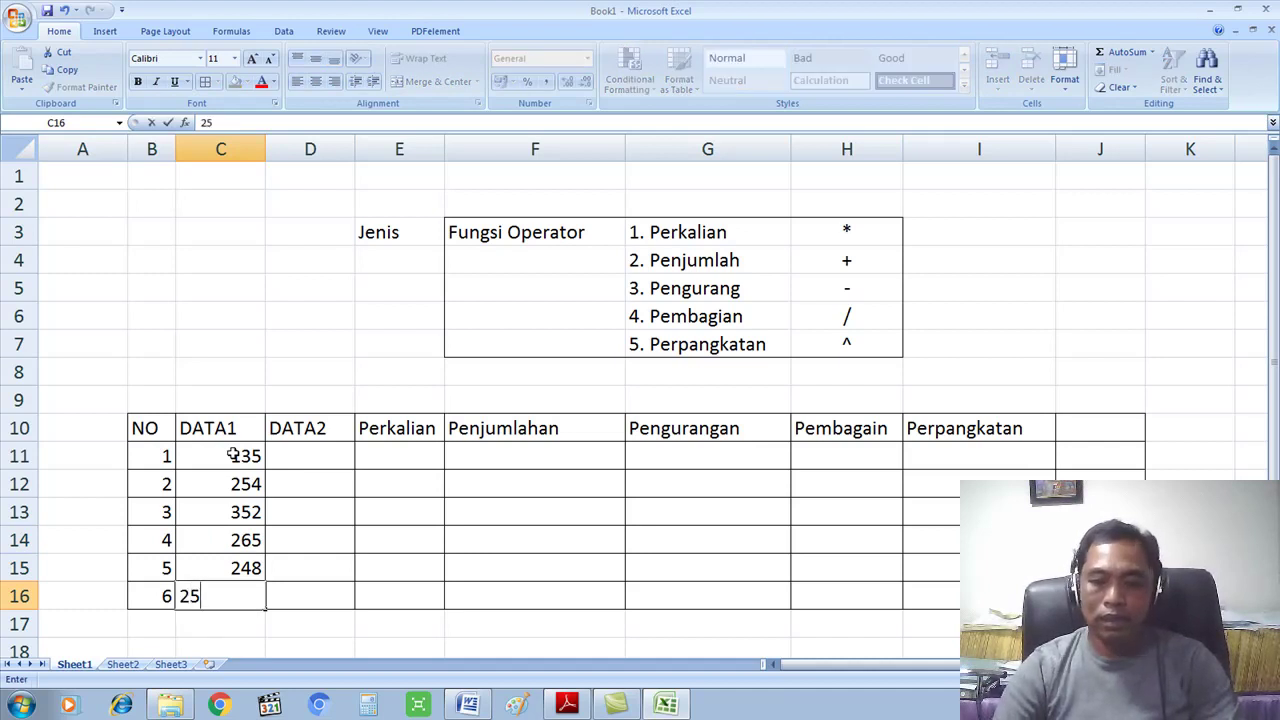
pyautogui.press('Return')
pyautogui.press('Up')
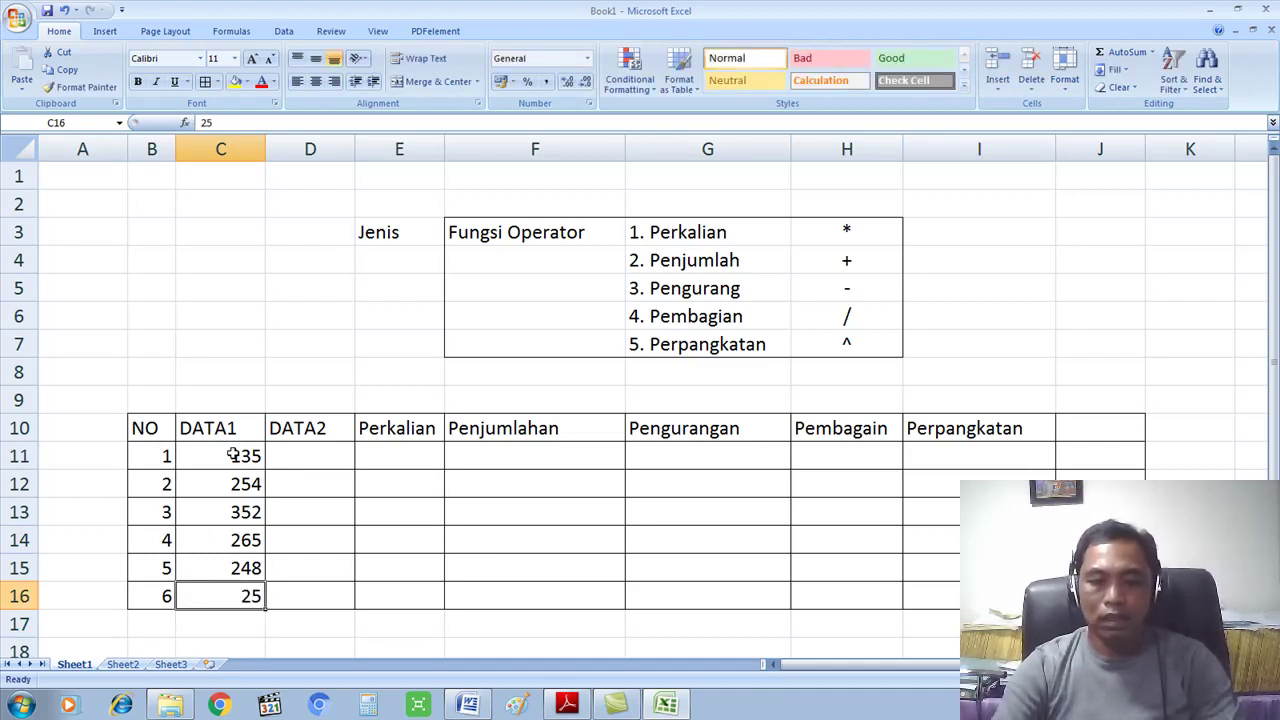
pyautogui.press('F2')
pyautogui.write('4')
pyautogui.click(302, 527)
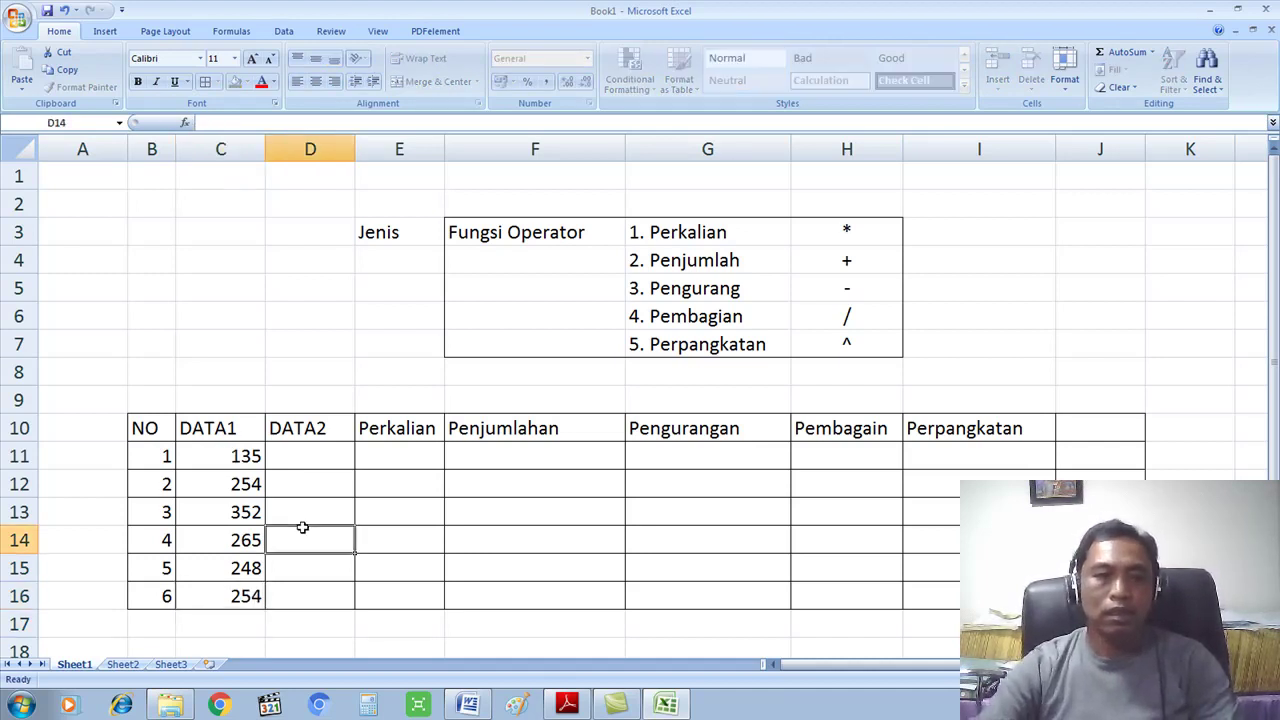
# Enter the DATA2 values 15, 25, 35, 37, 45 and 60 in cells D11 to D16
pyautogui.click(296, 460)
pyautogui.write('15')
pyautogui.press('Return')
pyautogui.write('25')
pyautogui.press('Return')
pyautogui.write('35')
pyautogui.press('Return')
pyautogui.write('3')
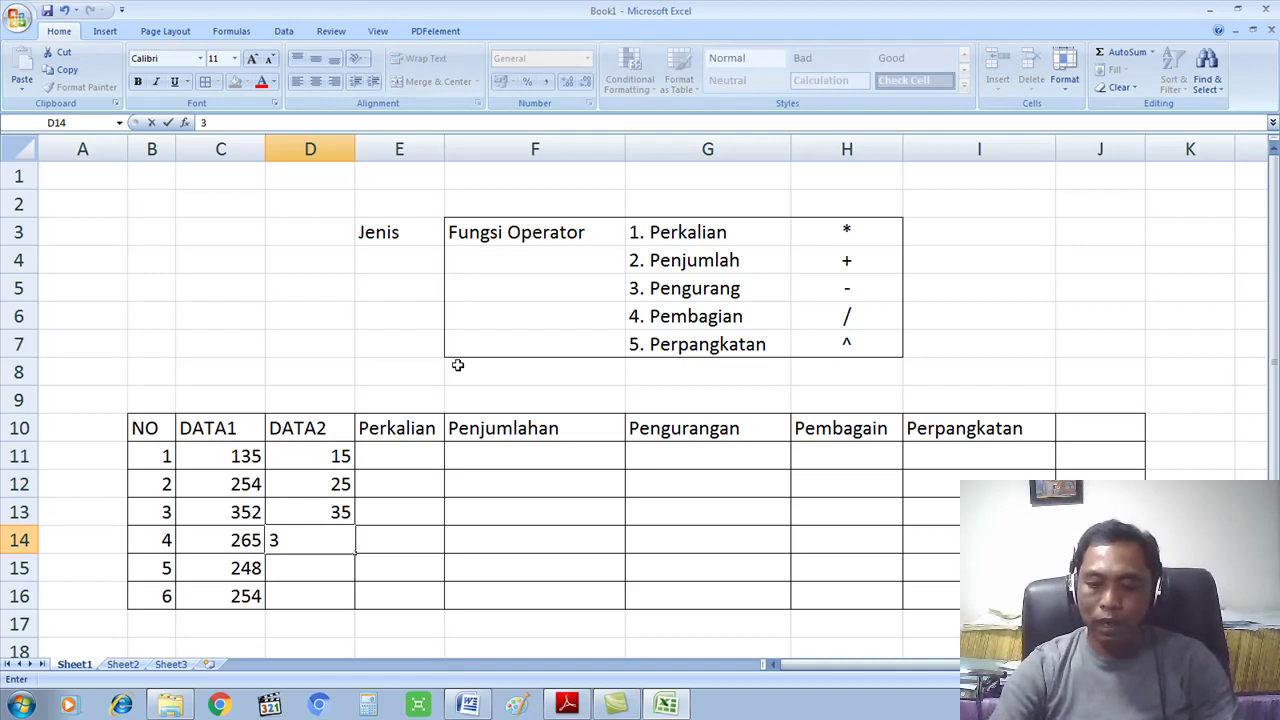
pyautogui.press('Return')
pyautogui.write('45')
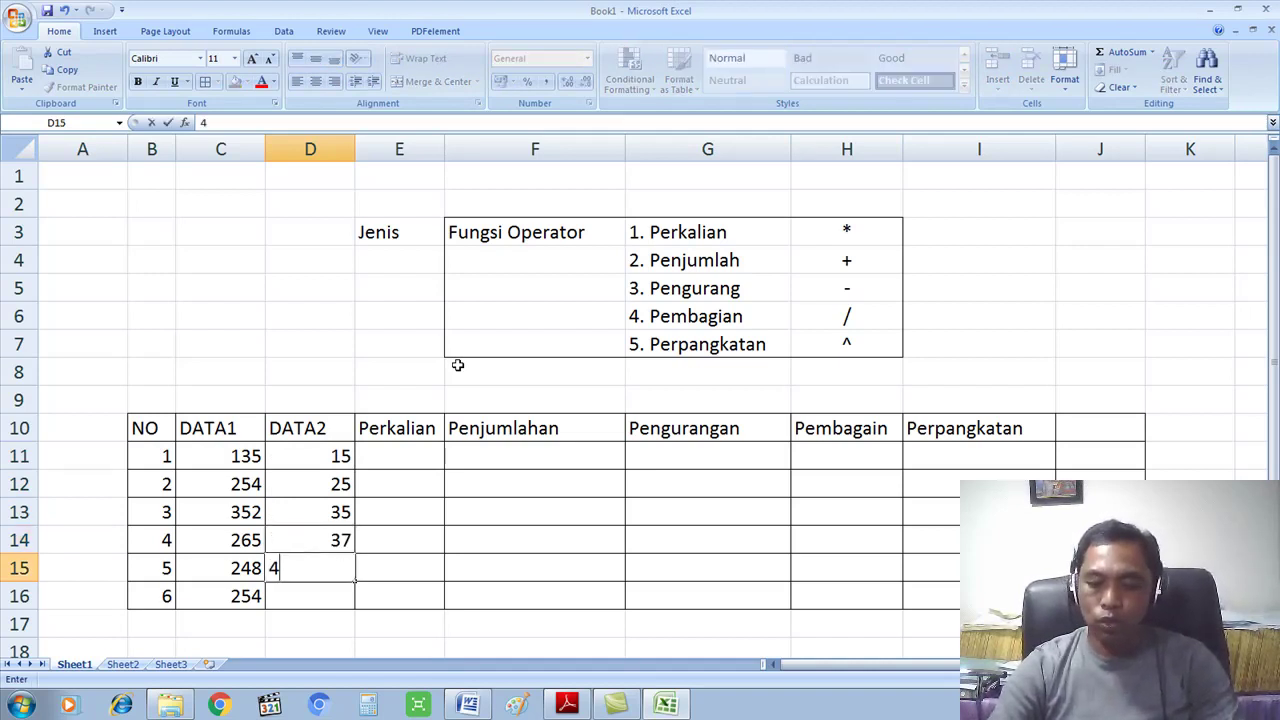
pyautogui.press('Return')
pyautogui.write('60')
pyautogui.click(486, 500)
pyautogui.click(400, 563)
pyautogui.scroll(-2, 400, 563)
pyautogui.scroll(2, 400, 563)
pyautogui.click(358, 396)
# Enter the title "contoh Penggunaan Operator Pada Mic Excell" in cell B8 above the practice table
pyautogui.click(170, 390)
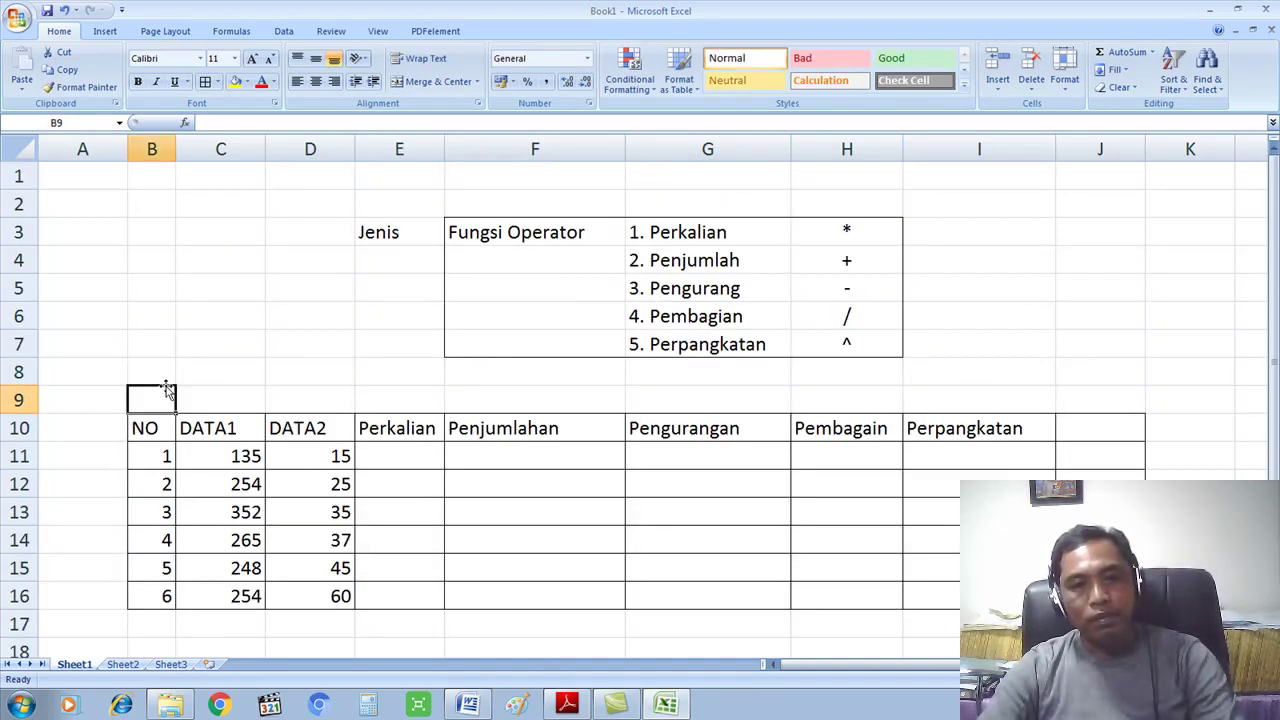
pyautogui.click(164, 380)
pyautogui.write('cont')
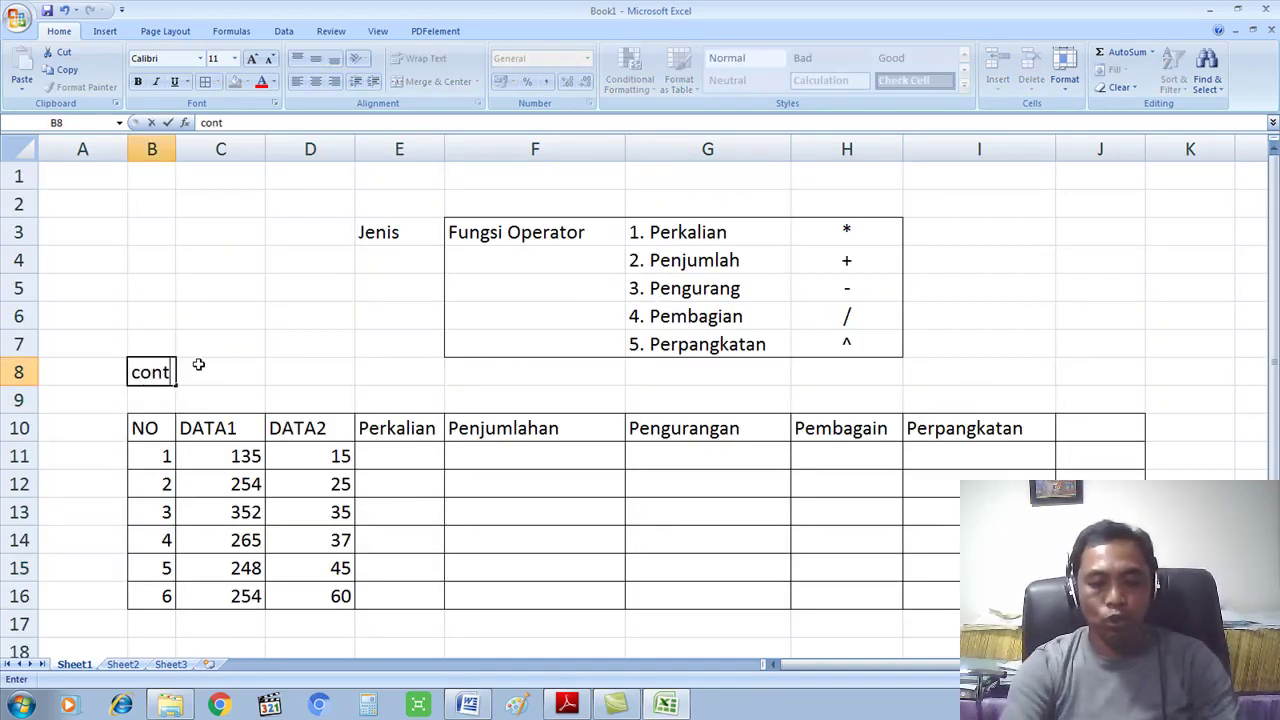
pyautogui.write('oh P')
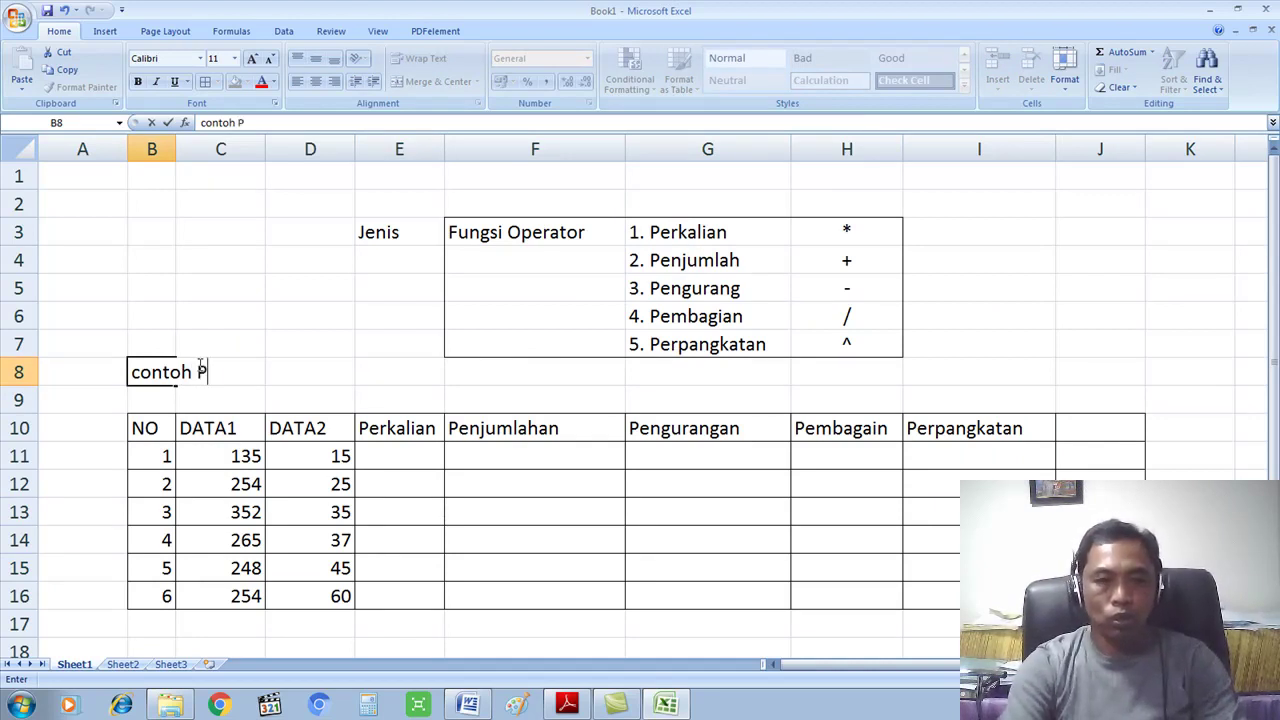
pyautogui.write('enggunaan ')
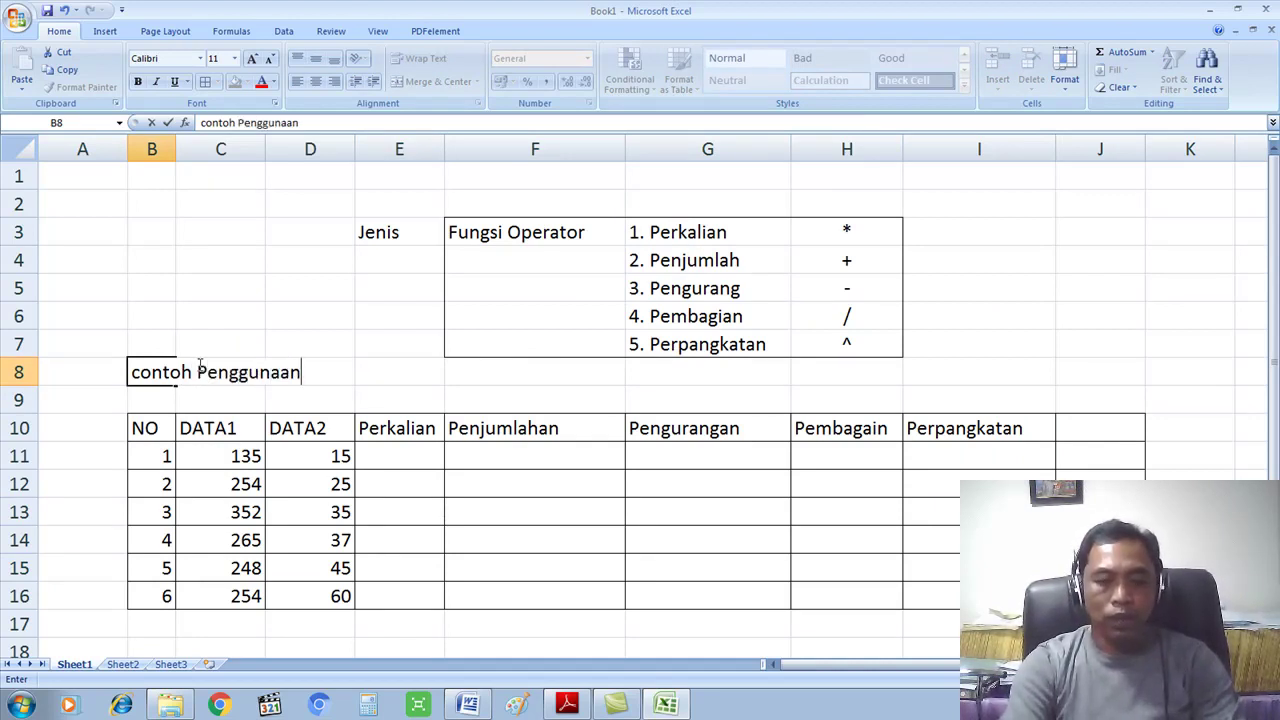
pyautogui.write('Operaot')
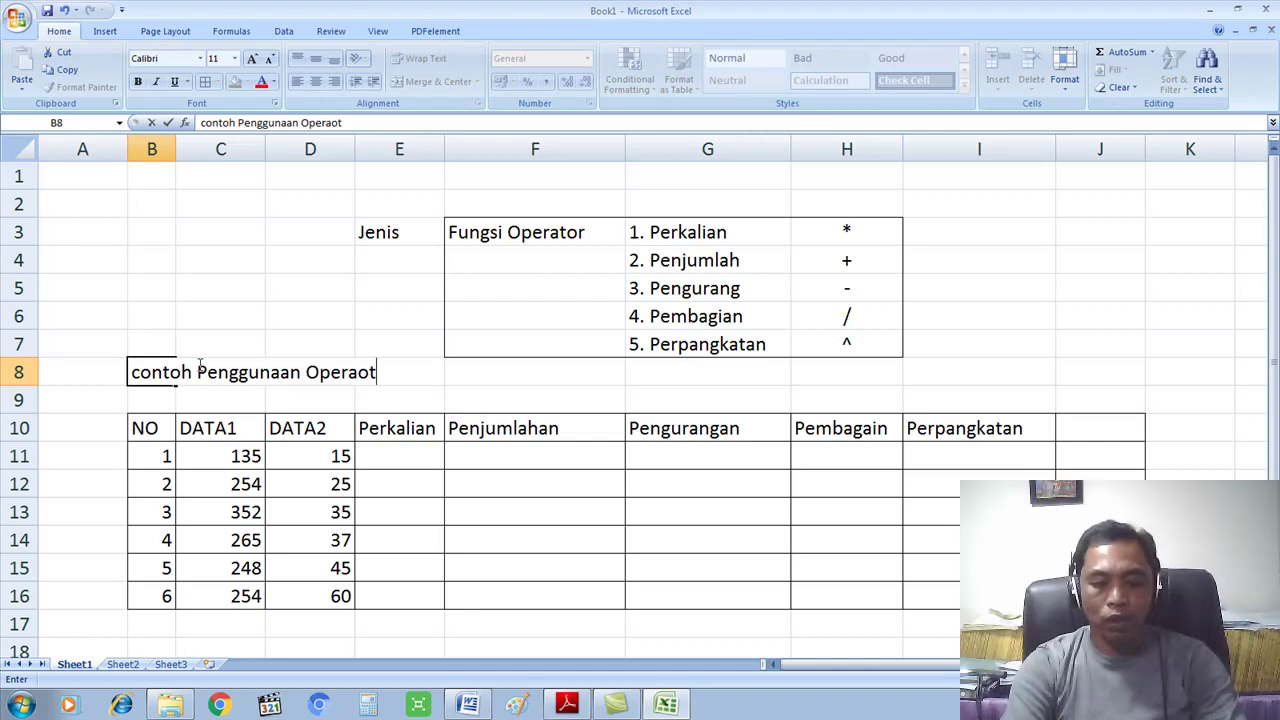
pyautogui.press('BackSpace')
pyautogui.press('BackSpace')
pyautogui.press('BackSpace')
pyautogui.press('BackSpace')
pyautogui.write('ator Pada')
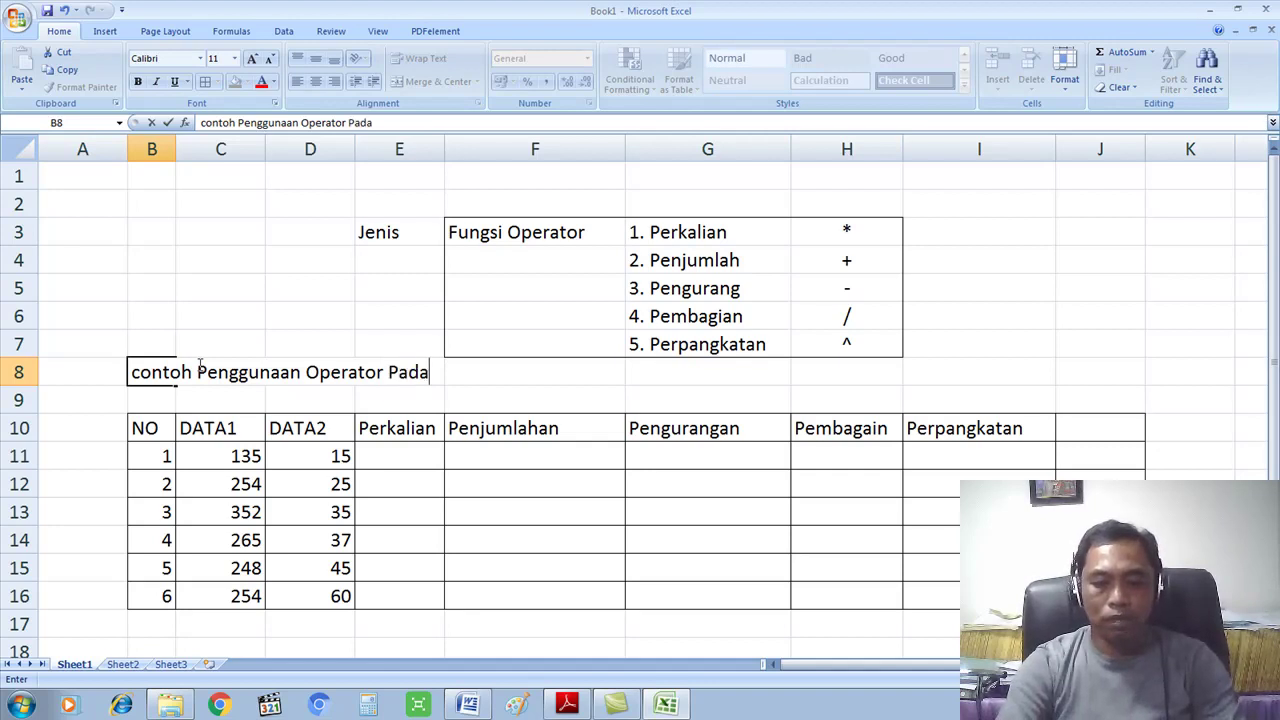
pyautogui.write(' Mic Excell')
pyautogui.press('Return')
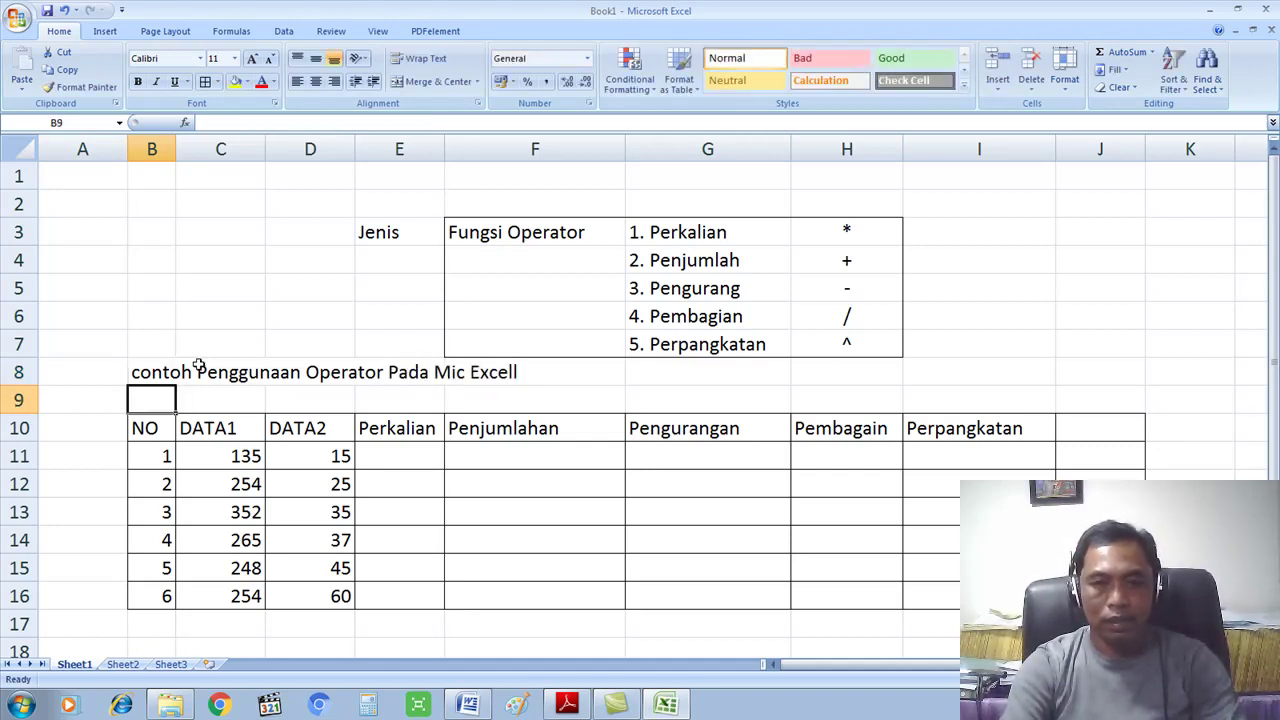
pyautogui.click(577, 478)
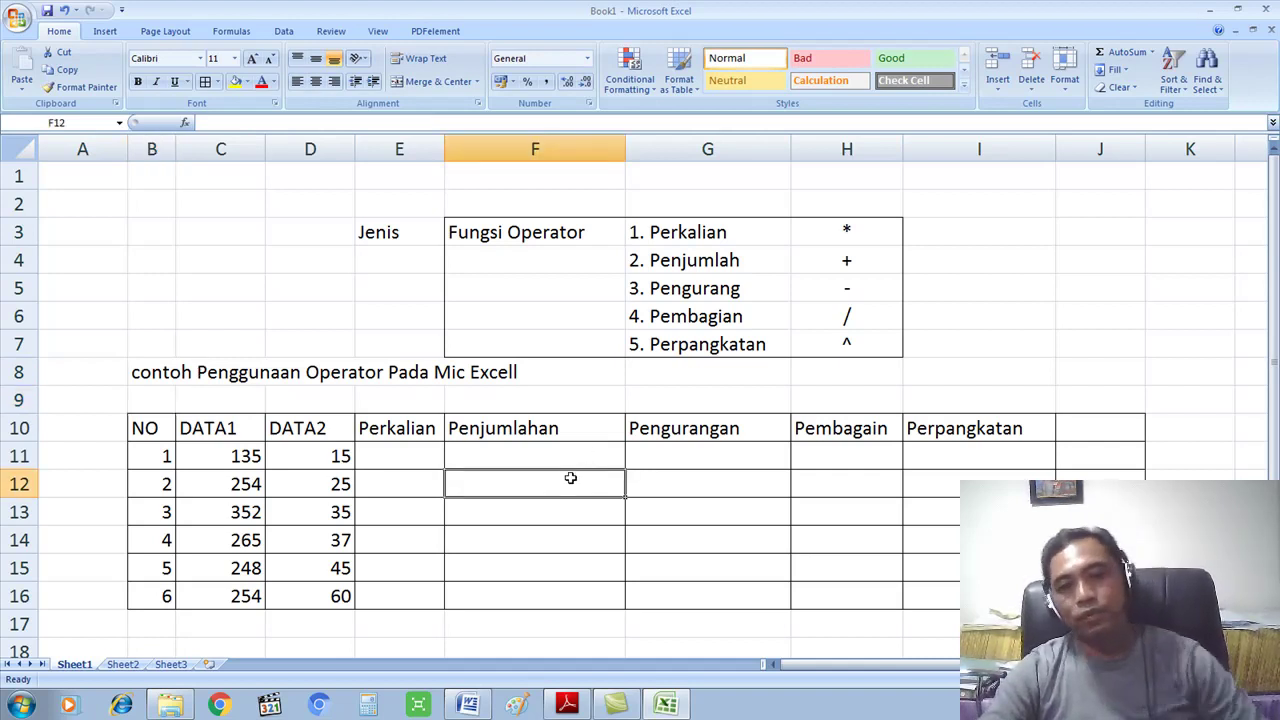
pyautogui.click(531, 452)
pyautogui.click(428, 439)
pyautogui.click(410, 455)
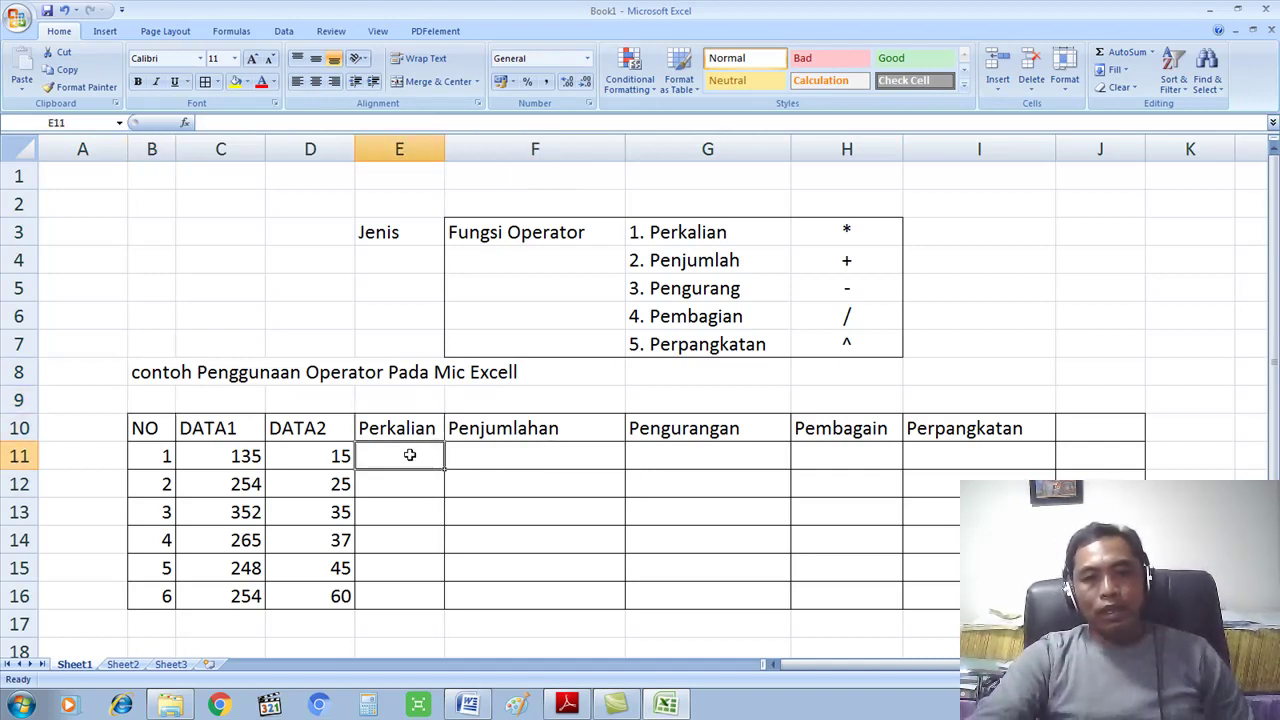
pyautogui.click(401, 476)
pyautogui.click(296, 456)
pyautogui.click(209, 458)
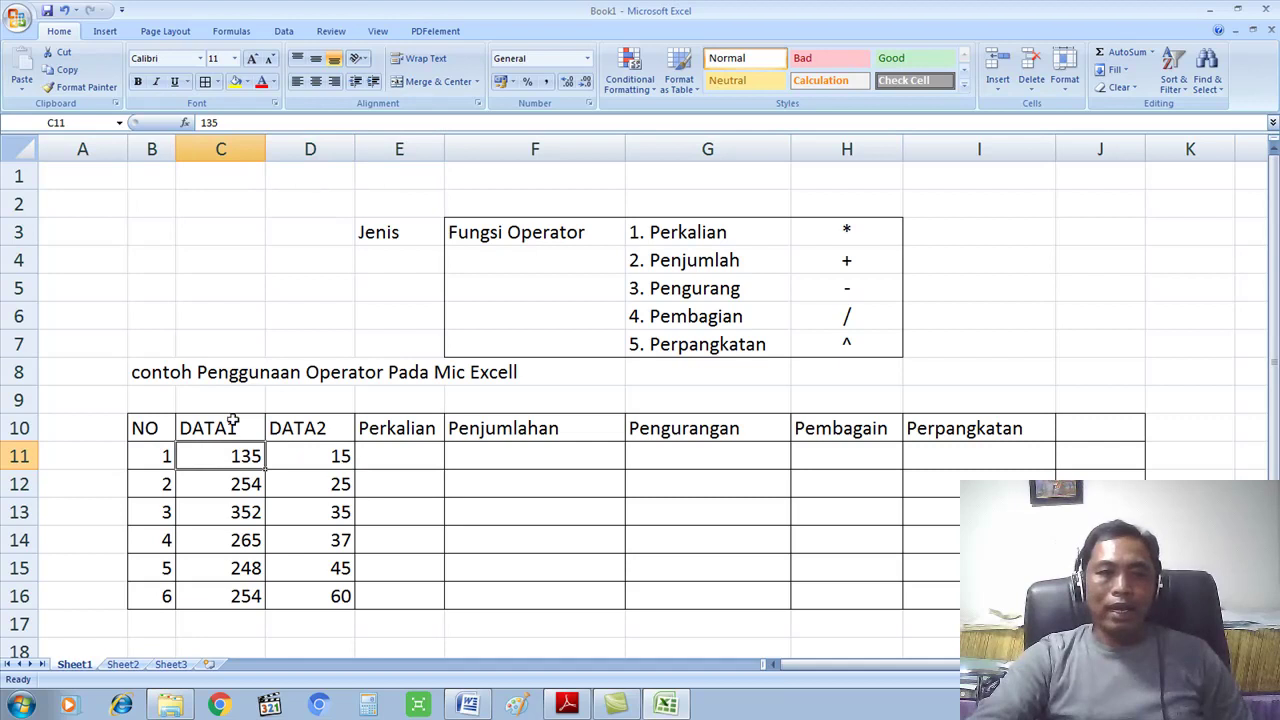
pyautogui.click(390, 456)
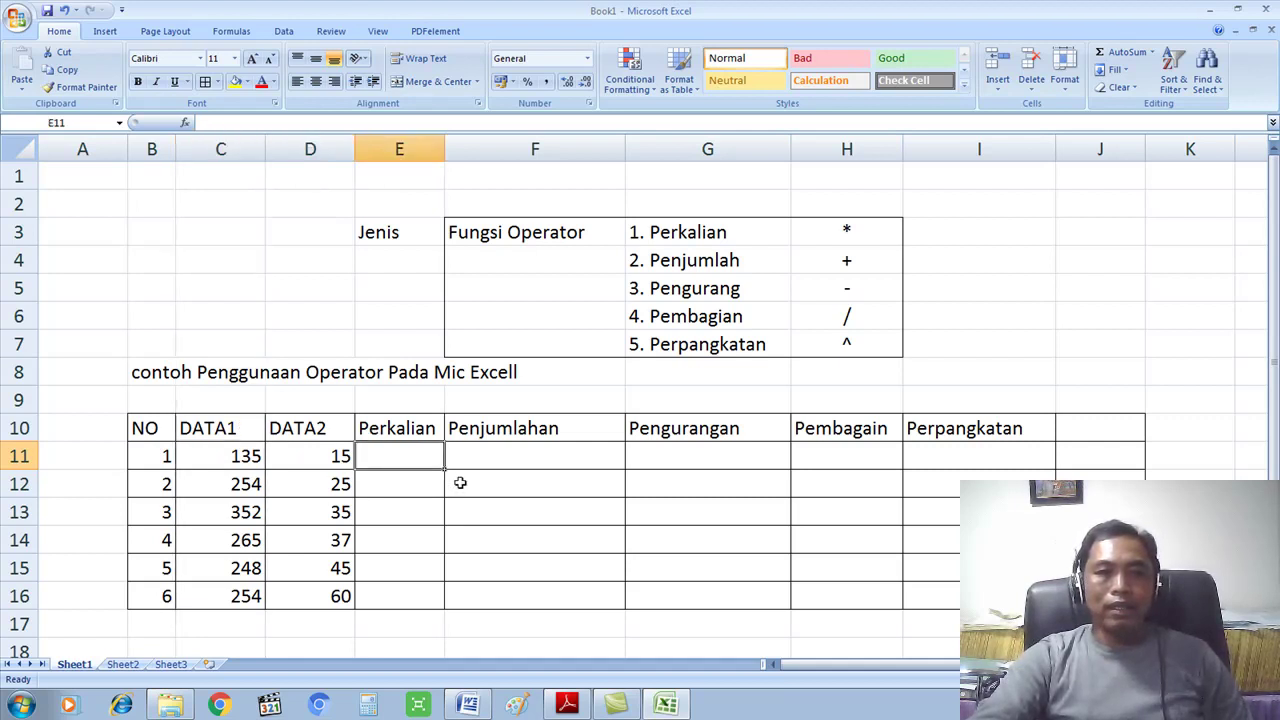
pyautogui.click(487, 463)
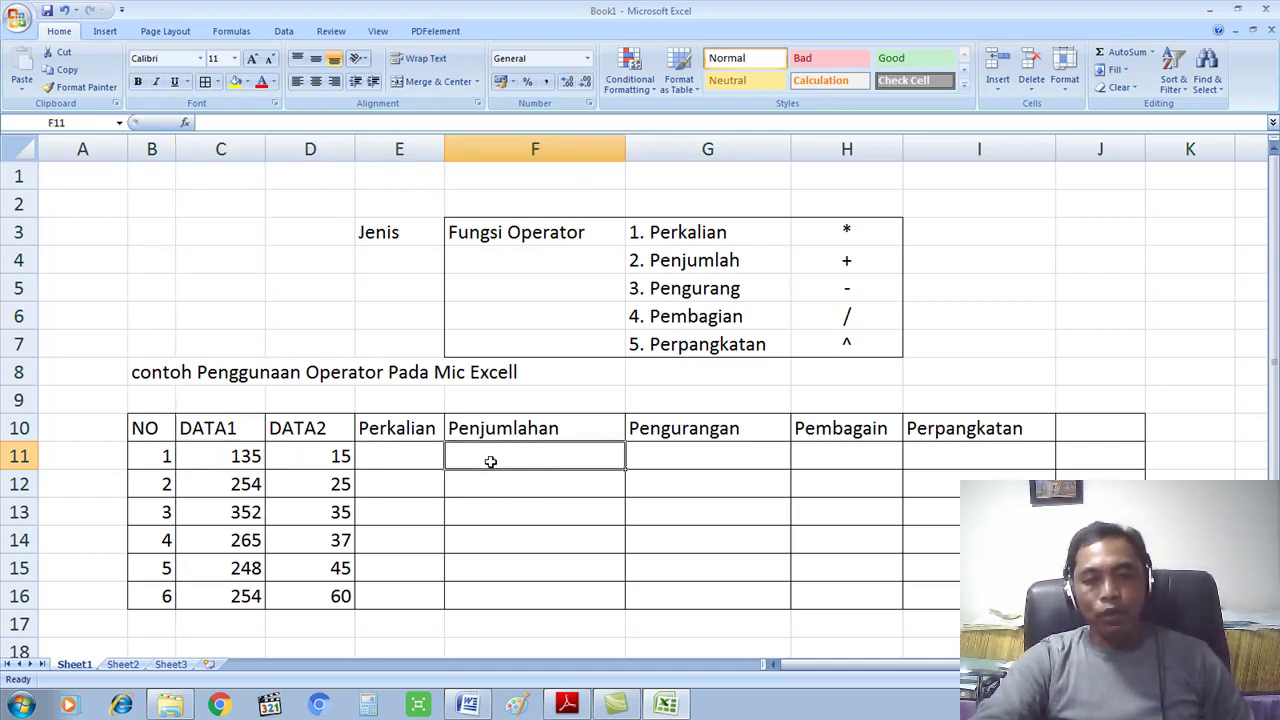
pyautogui.click(424, 454)
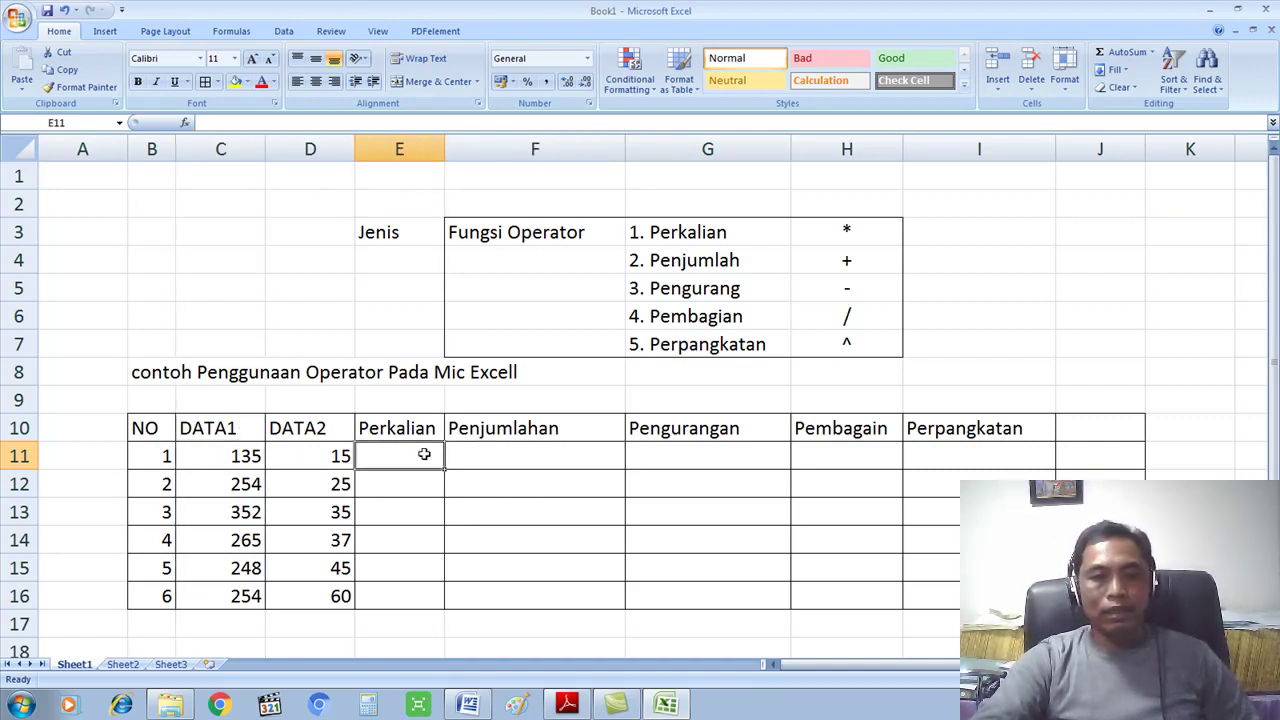
pyautogui.click(340, 455)
pyautogui.click(262, 460)
pyautogui.click(310, 460)
pyautogui.click(255, 460)
pyautogui.click(335, 457)
pyautogui.click(251, 460)
pyautogui.click(320, 462)
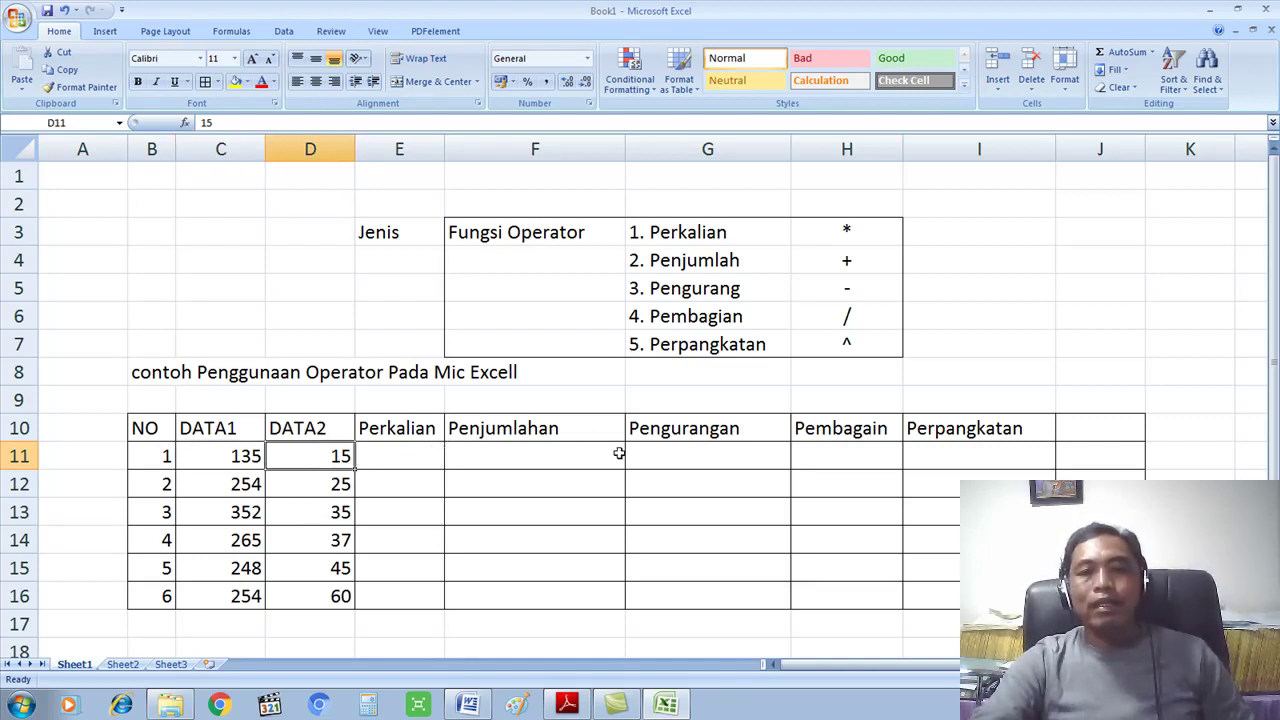
pyautogui.click(255, 465)
pyautogui.click(302, 460)
pyautogui.click(249, 463)
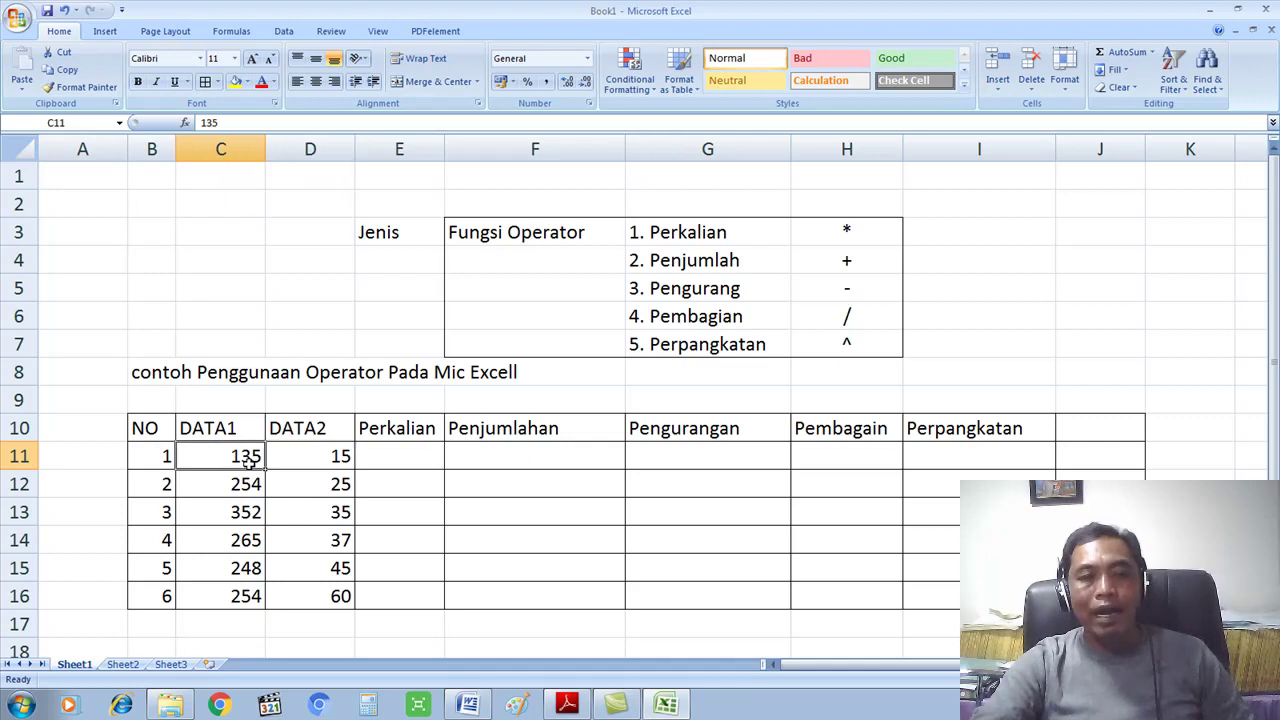
pyautogui.click(299, 459)
pyautogui.click(250, 462)
pyautogui.click(321, 459)
pyautogui.click(250, 460)
pyautogui.click(302, 460)
pyautogui.click(249, 461)
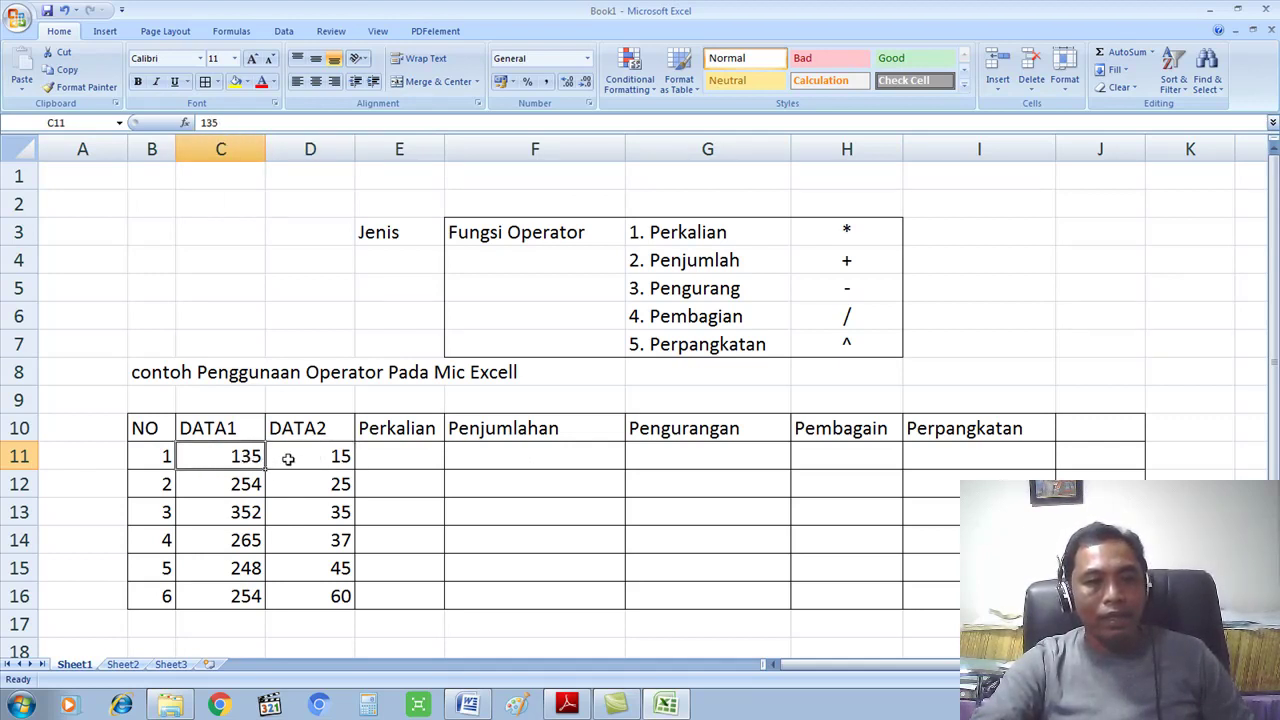
pyautogui.click(406, 455)
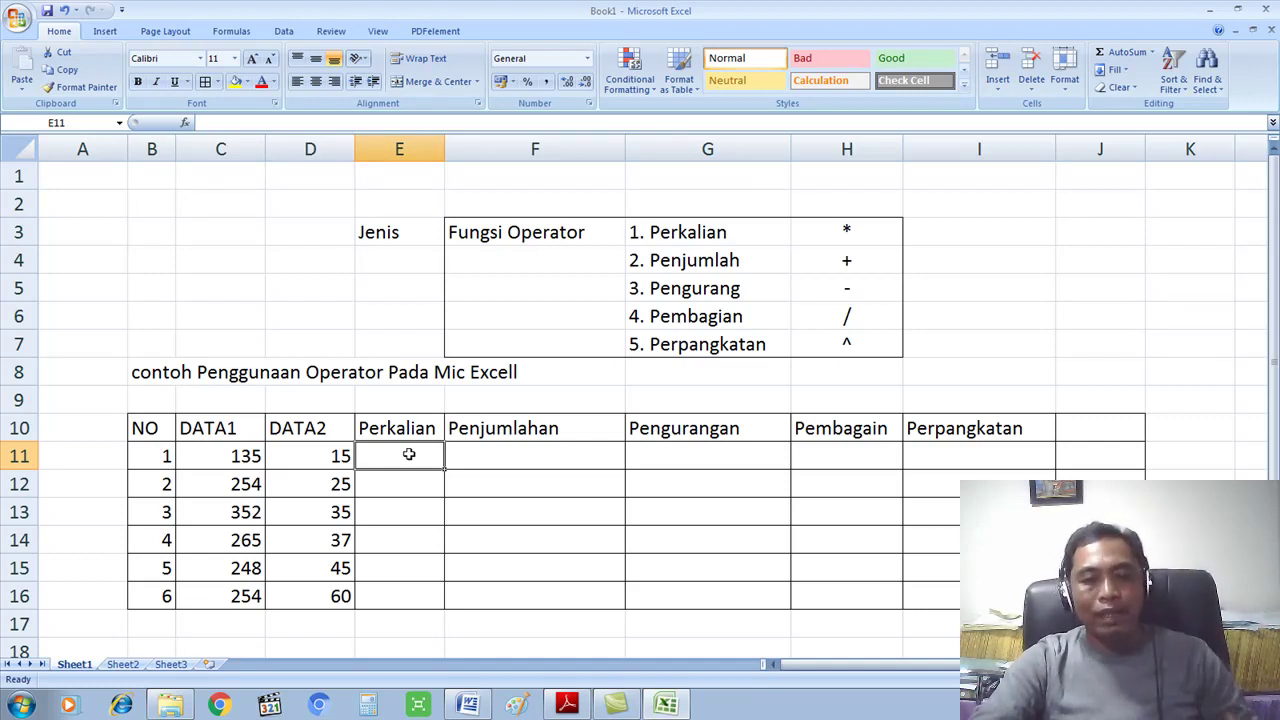
# Narrow the DATA2 column and center the numbers in cells B11 to D16 of the practice table
pyautogui.moveTo(354, 148); pyautogui.dragTo(332, 148)
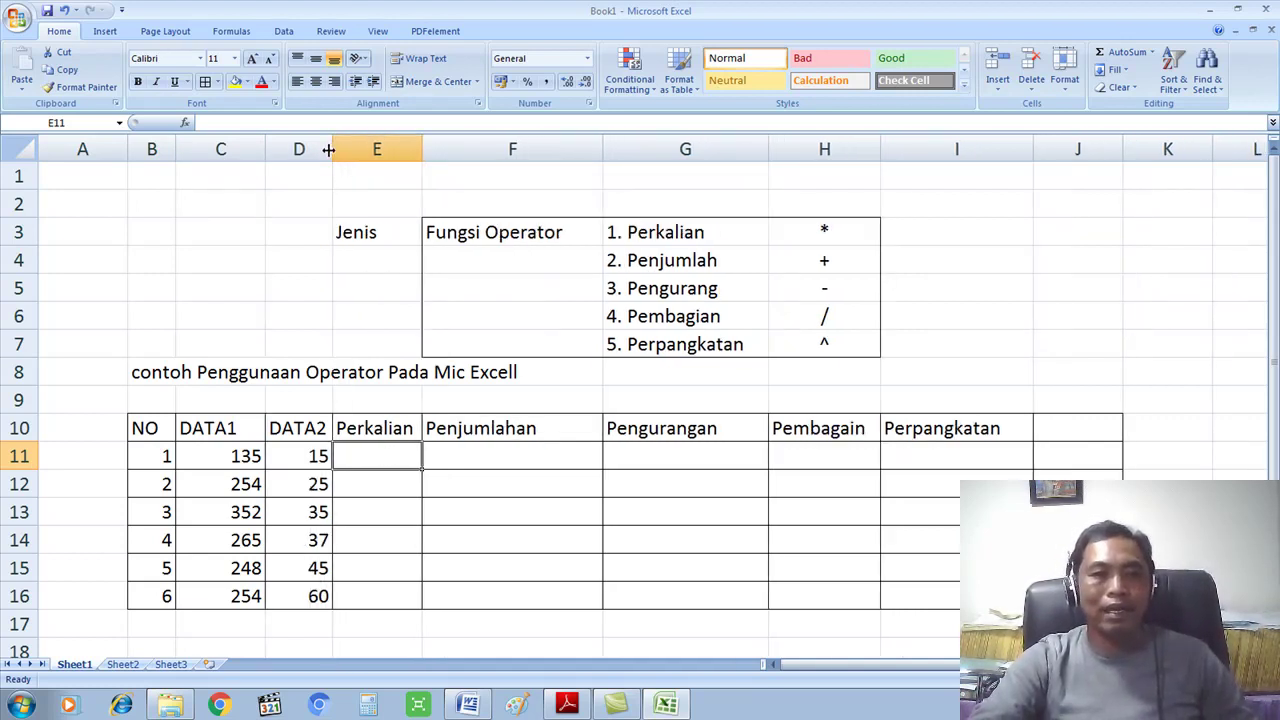
pyautogui.moveTo(159, 461); pyautogui.dragTo(288, 586)
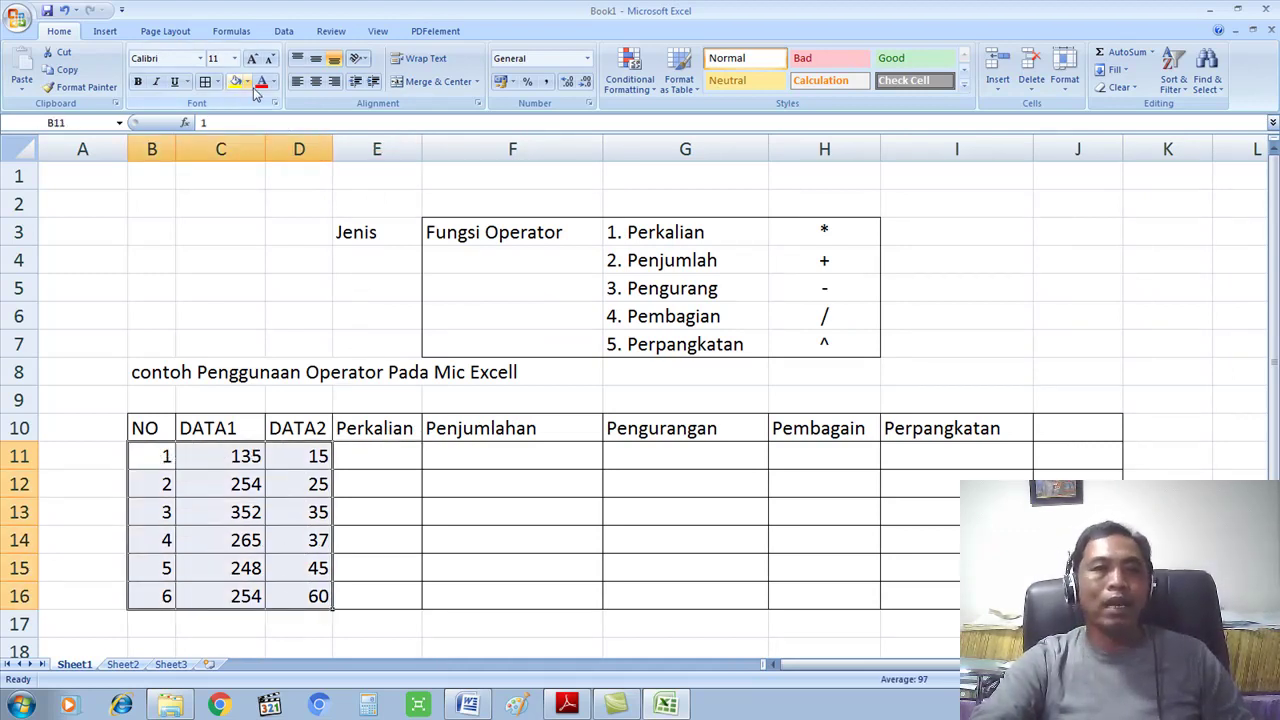
pyautogui.click(315, 81)
pyautogui.click(294, 549)
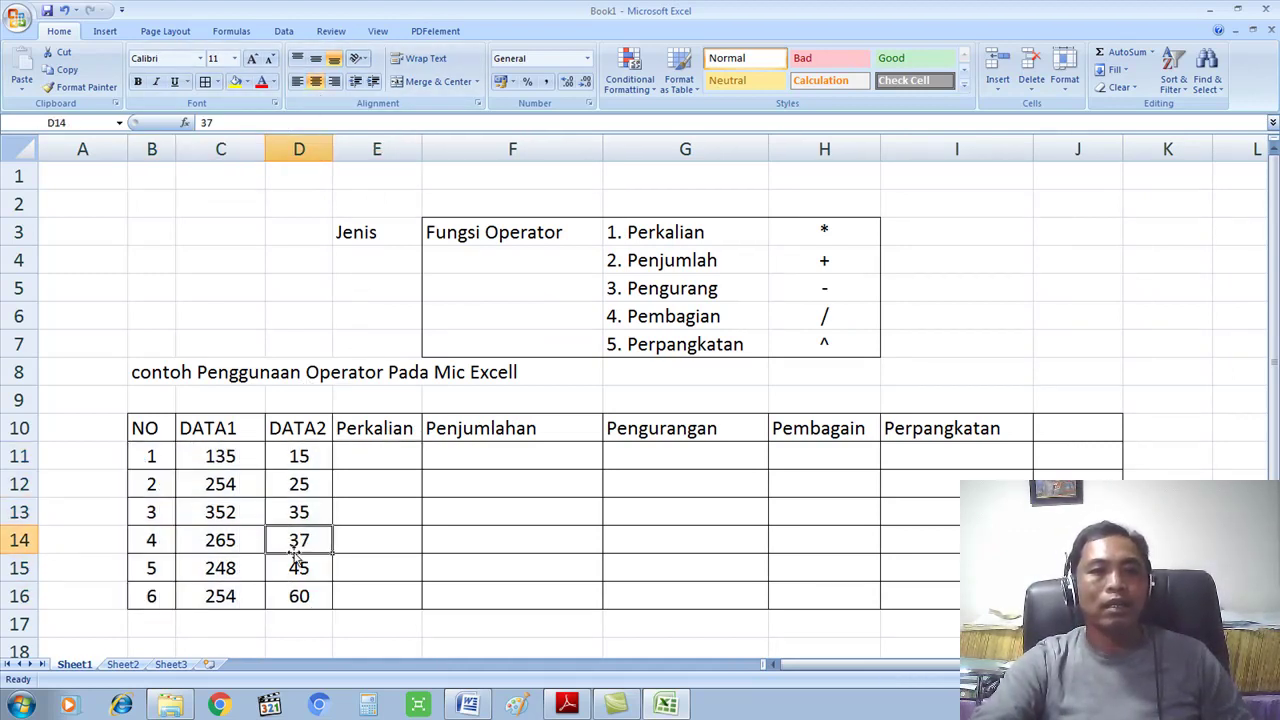
pyautogui.click(288, 462)
pyautogui.click(228, 467)
pyautogui.click(320, 570)
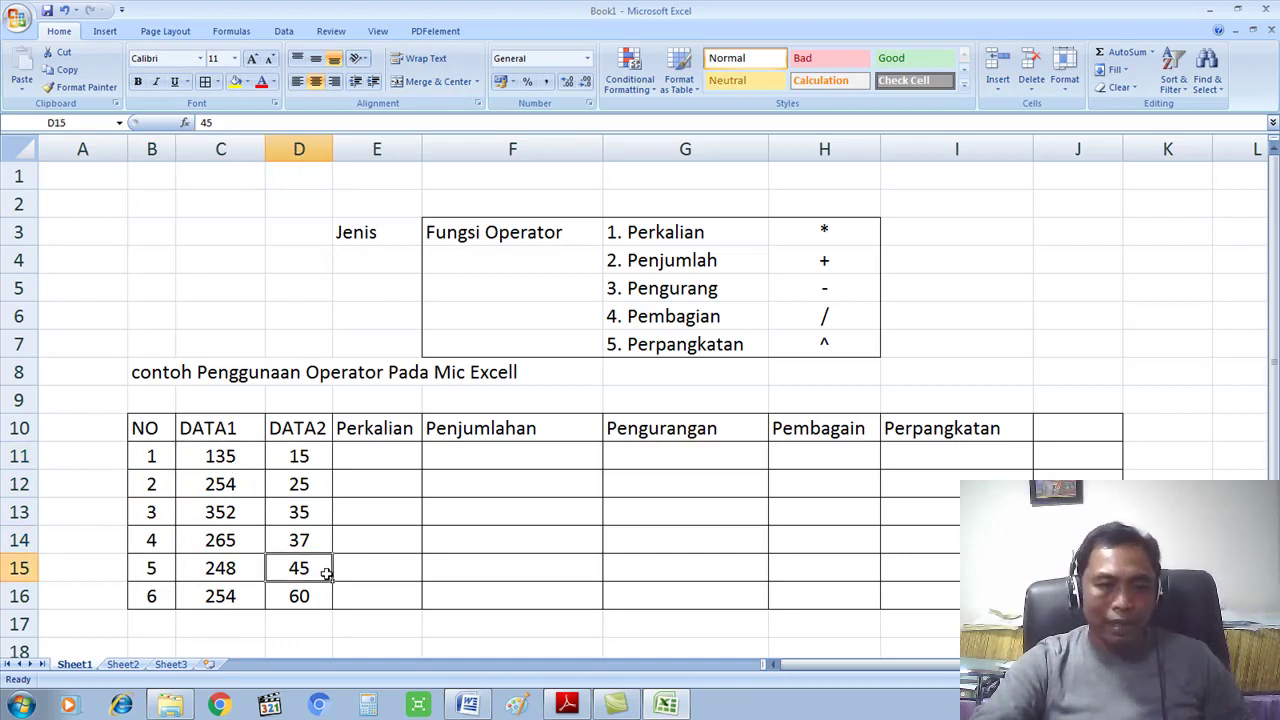
# Widen the Perkalian column slightly
pyautogui.click(392, 455)
pyautogui.moveTo(422, 149); pyautogui.dragTo(430, 149)
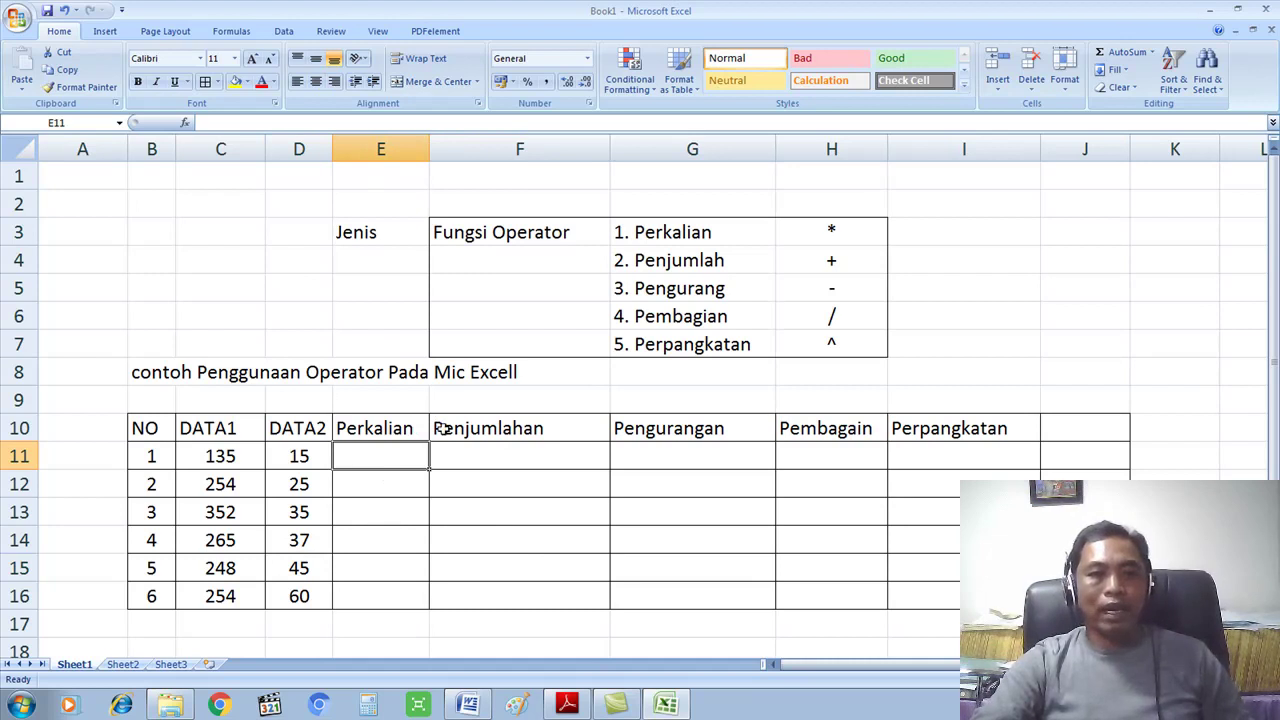
pyautogui.click(392, 535)
pyautogui.click(388, 458)
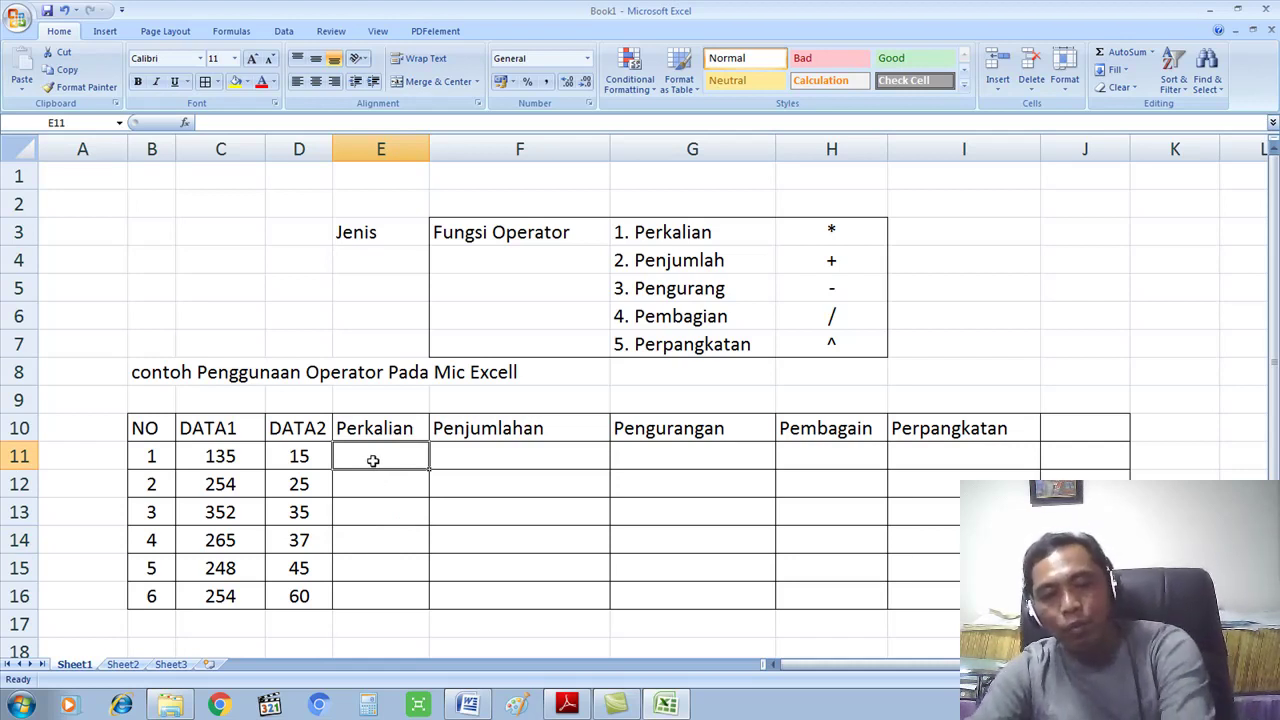
pyautogui.press('Down')
pyautogui.press('Down')
pyautogui.press('Down')
pyautogui.click(380, 456)
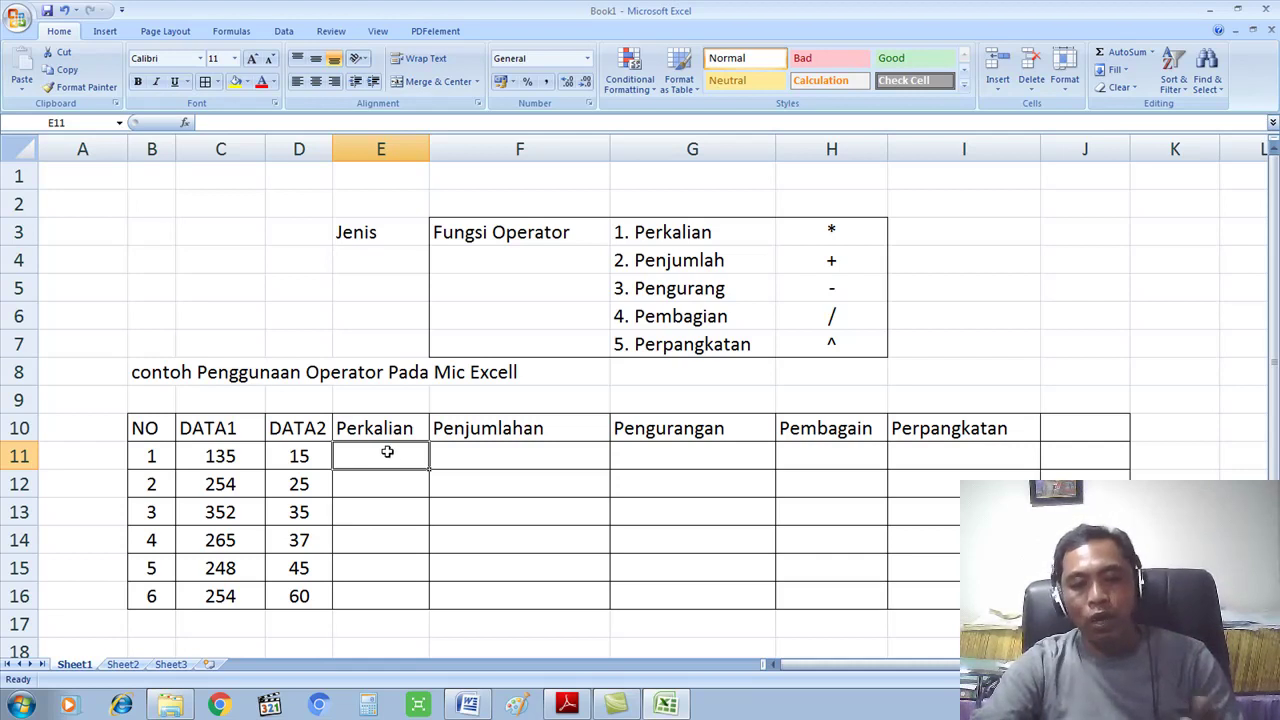
pyautogui.write('=')
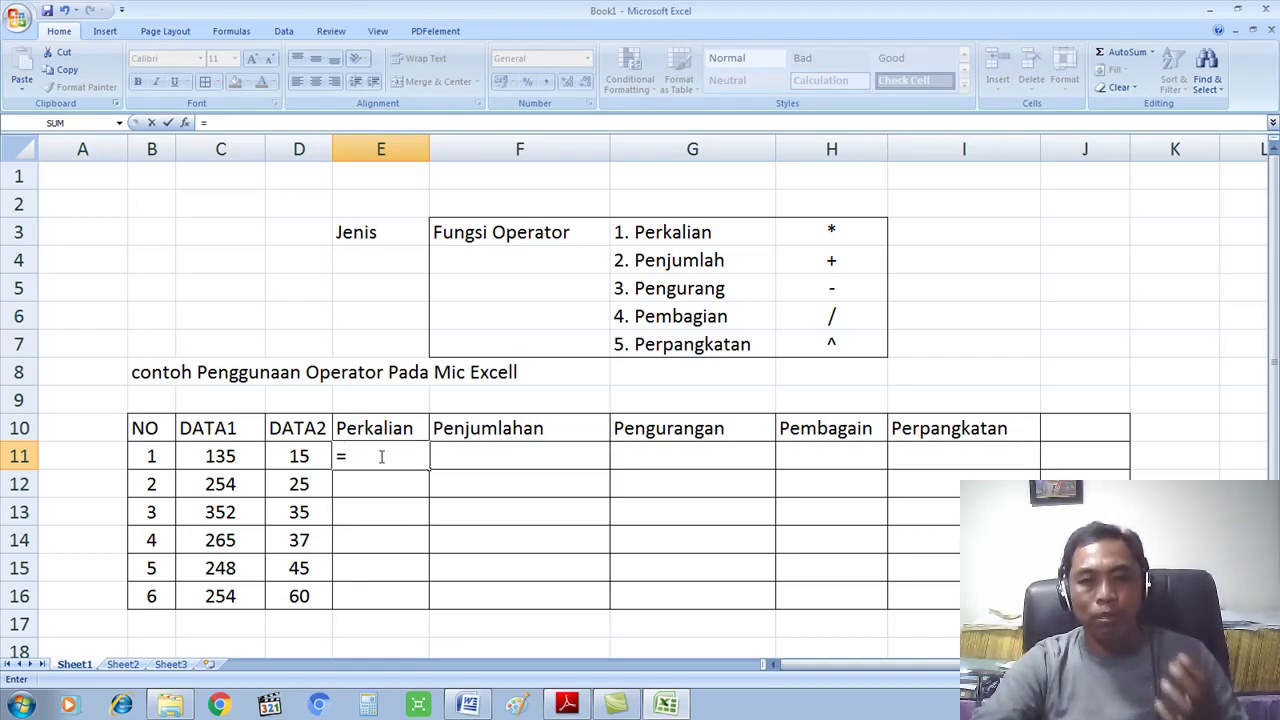
pyautogui.press('Escape')
pyautogui.click(360, 528)
pyautogui.click(358, 456)
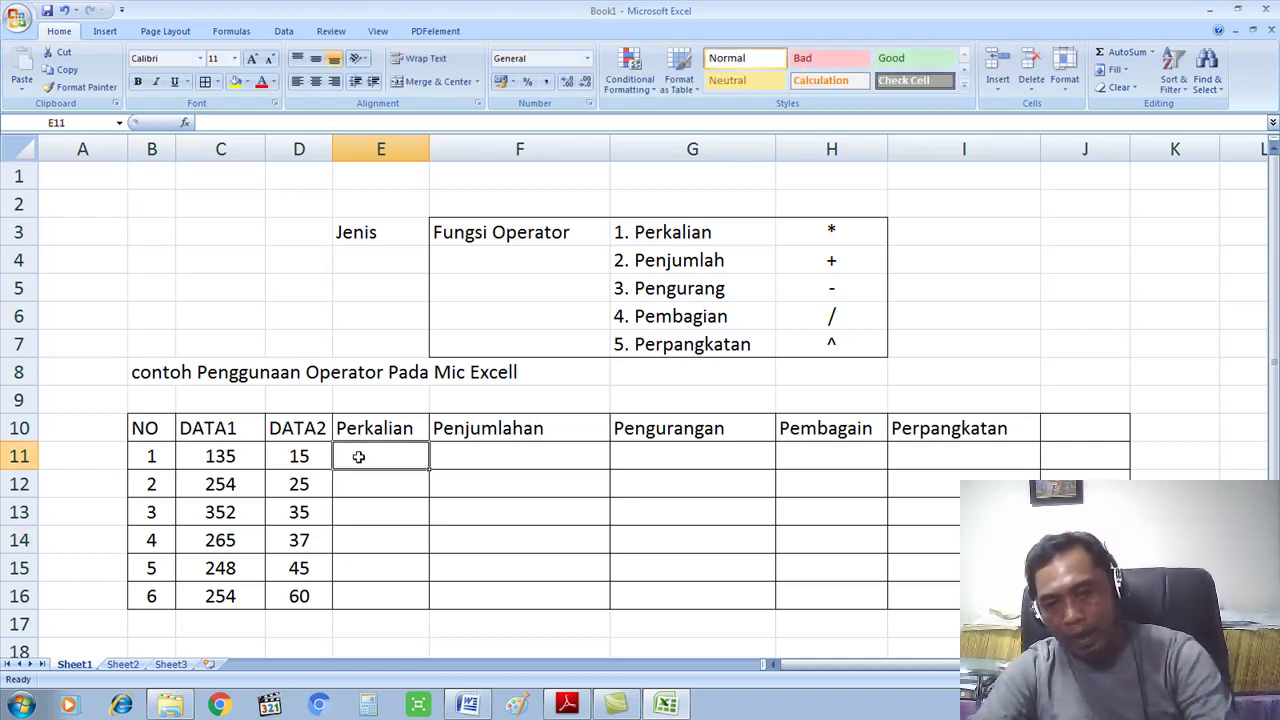
pyautogui.write('dfgd')
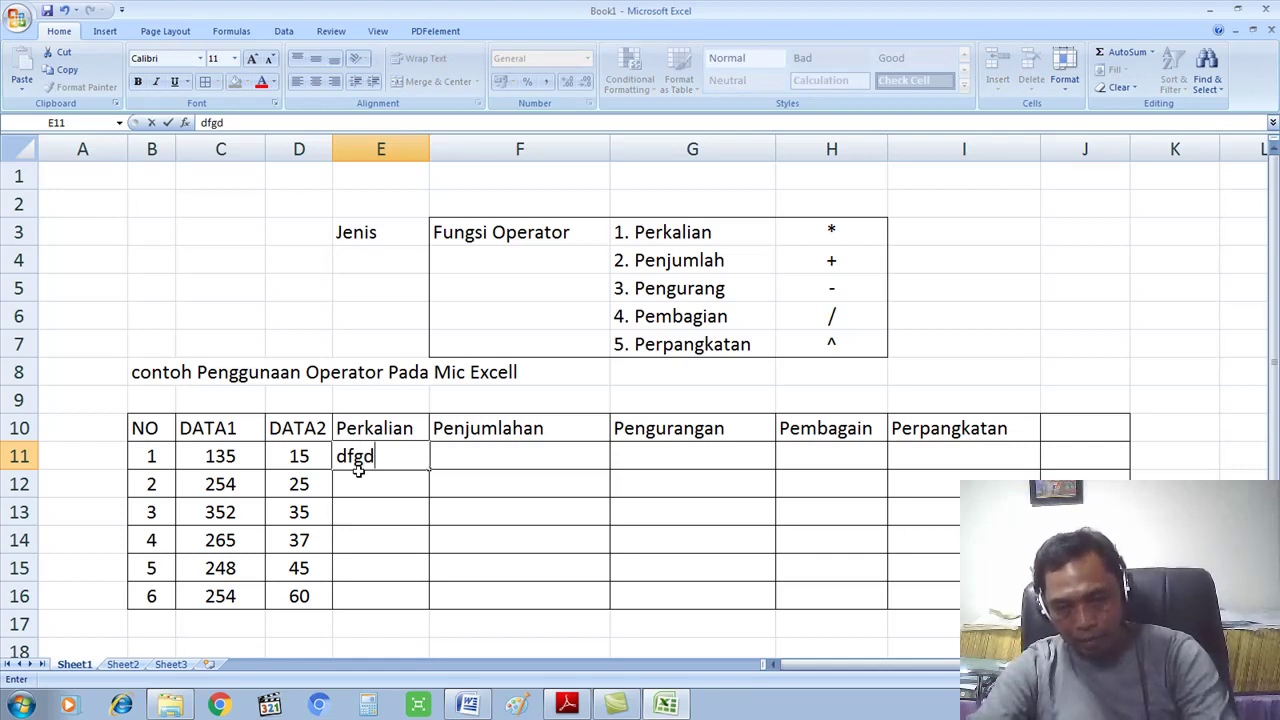
pyautogui.press('BackSpace')
pyautogui.press('BackSpace')
pyautogui.press('BackSpace')
pyautogui.press('BackSpace')
pyautogui.write('teks')
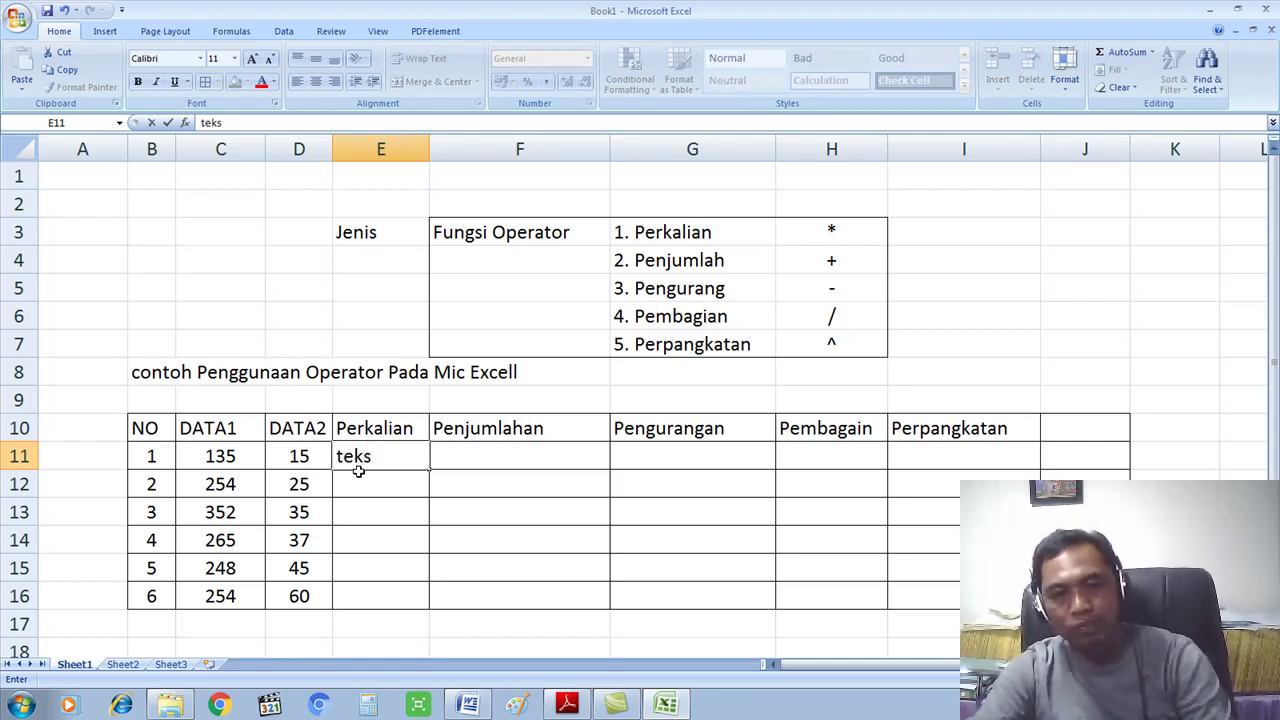
pyautogui.press('BackSpace')
pyautogui.press('BackSpace')
pyautogui.press('BackSpace')
pyautogui.press('BackSpace')
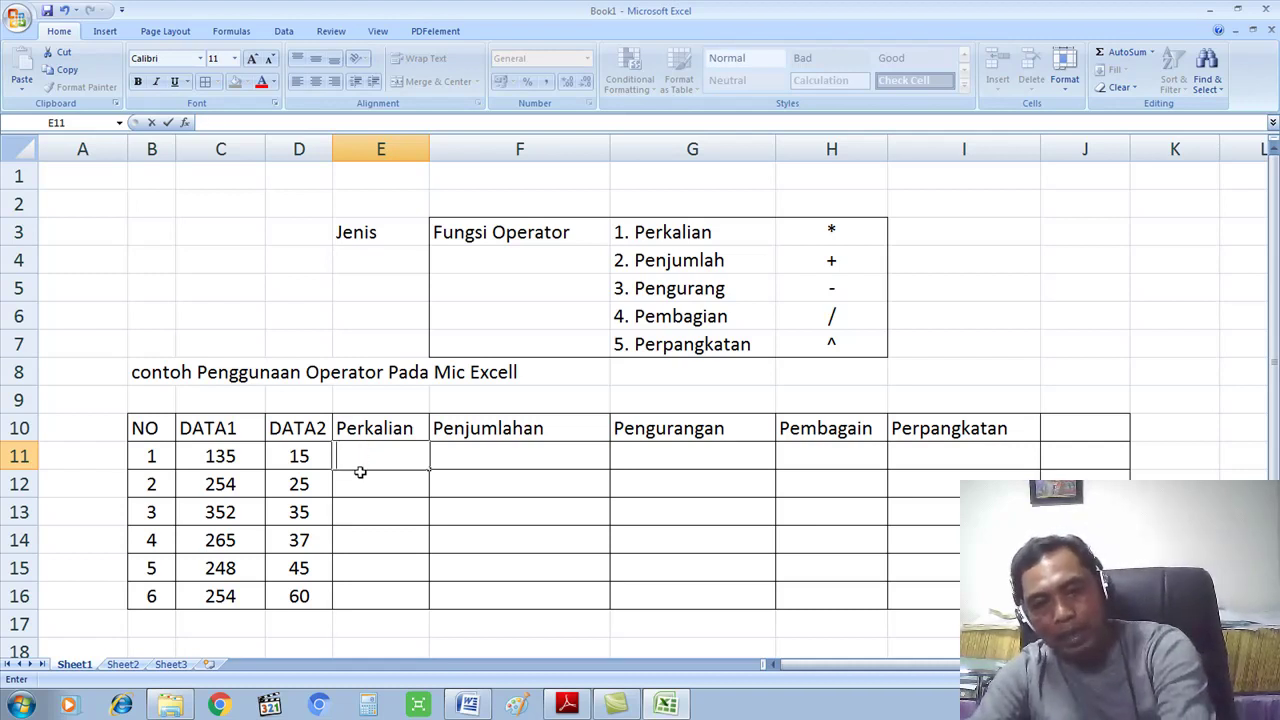
# Enter the formula =135*15 in cell E11 under Perkalian, using the literal numbers
pyautogui.write('=')
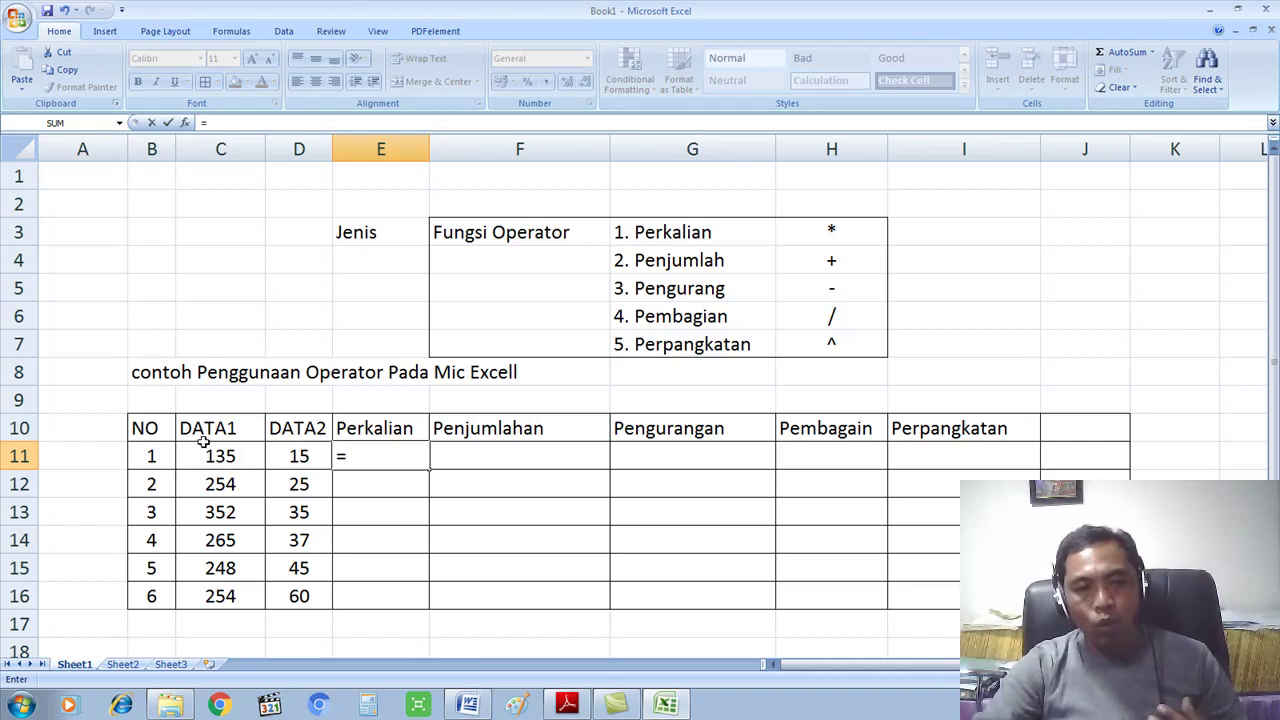
pyautogui.click(374, 456)
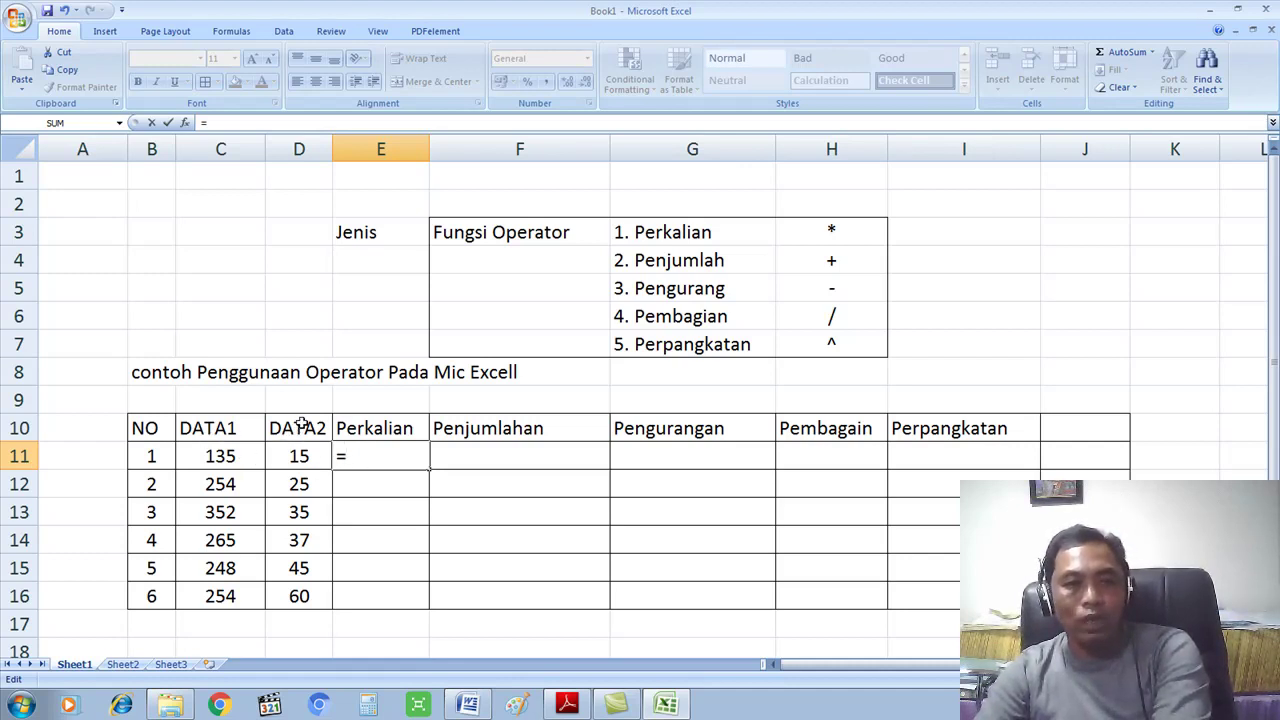
pyautogui.moveTo(374, 458); pyautogui.dragTo(337, 456)
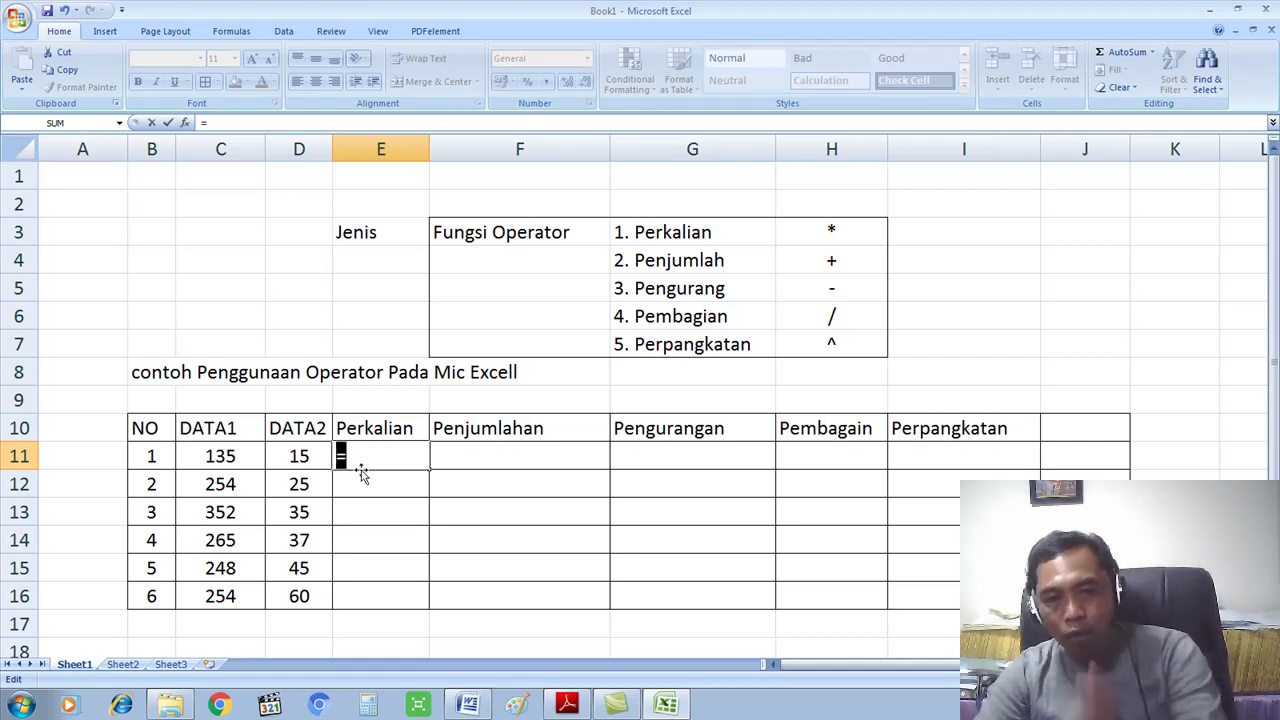
pyautogui.write('=')
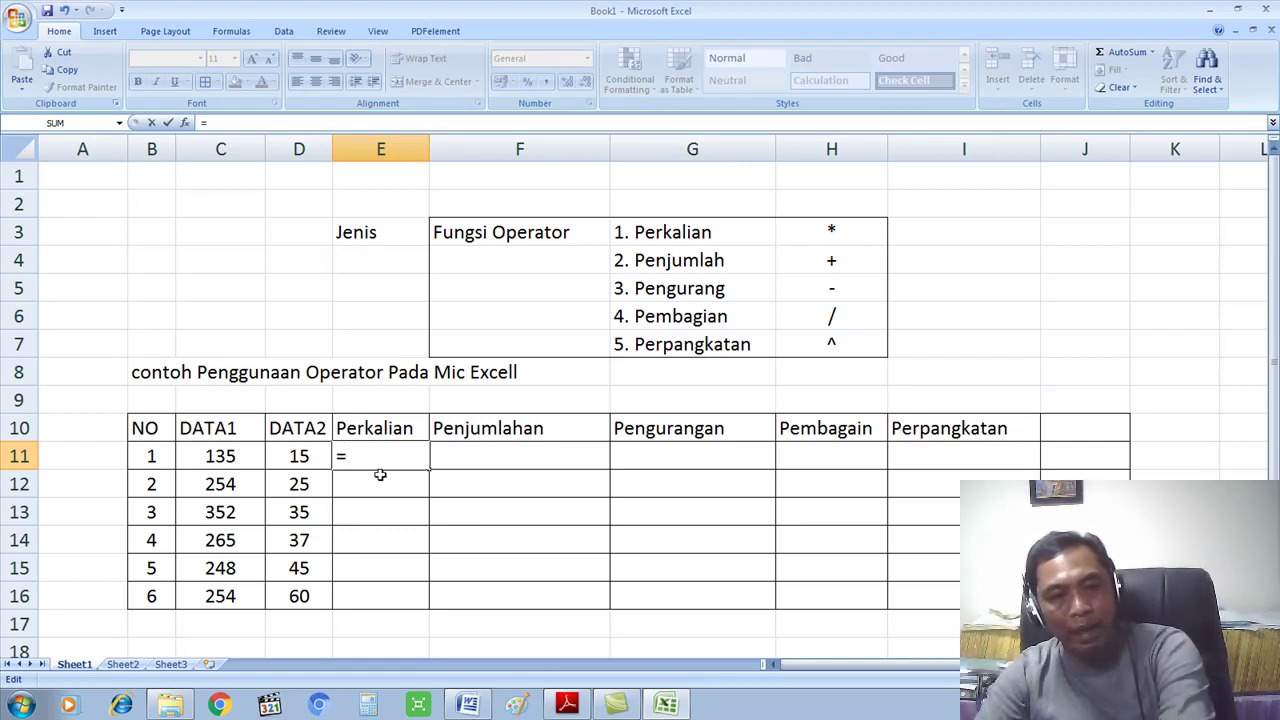
pyautogui.write('13')
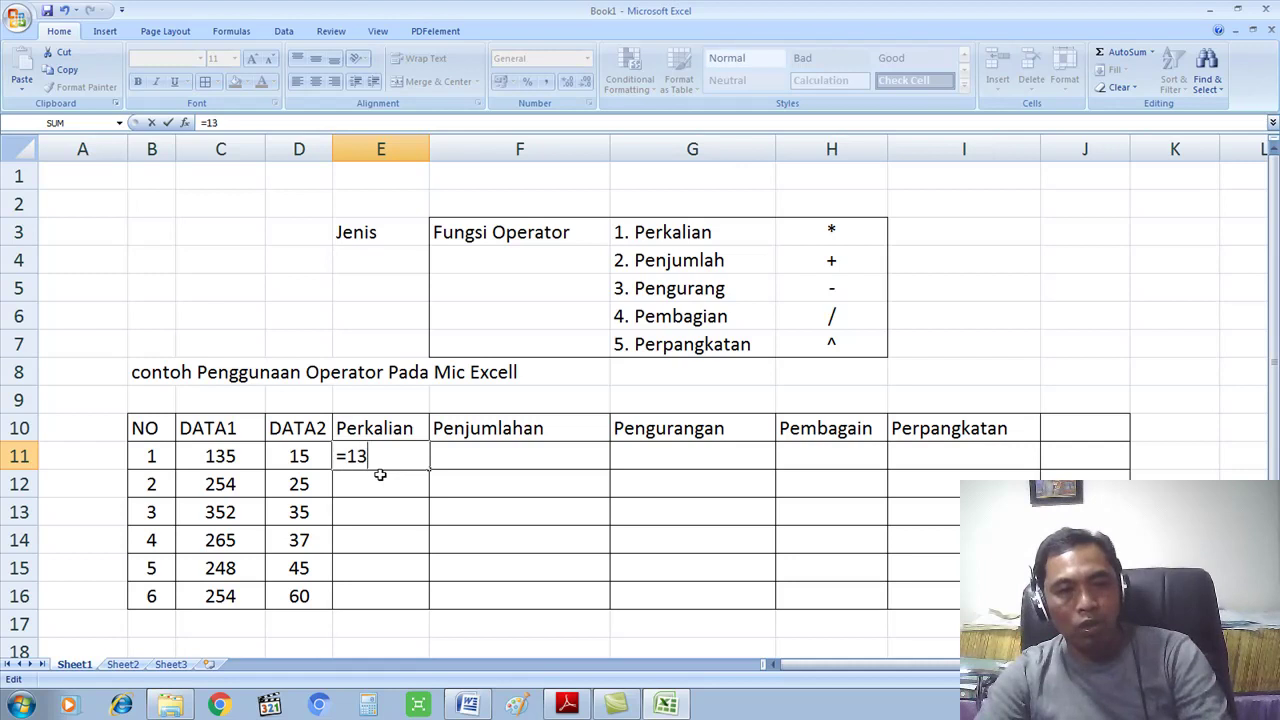
pyautogui.write('5*')
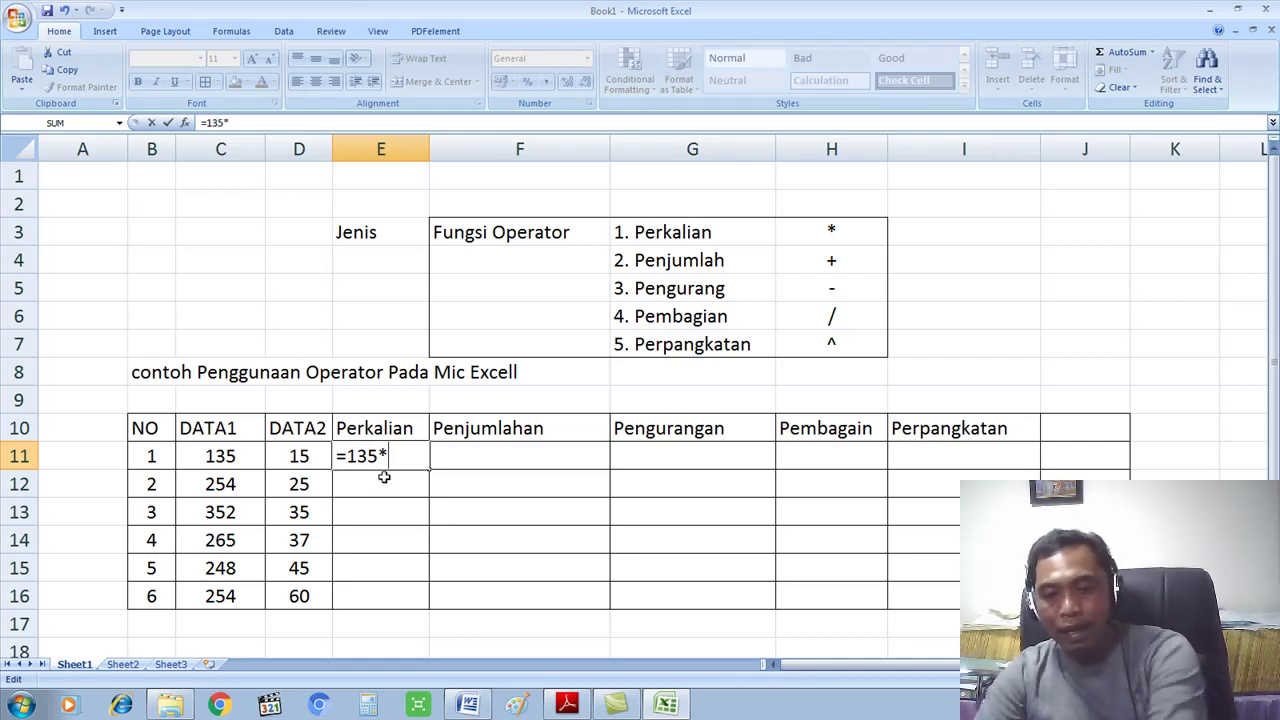
pyautogui.write('15')
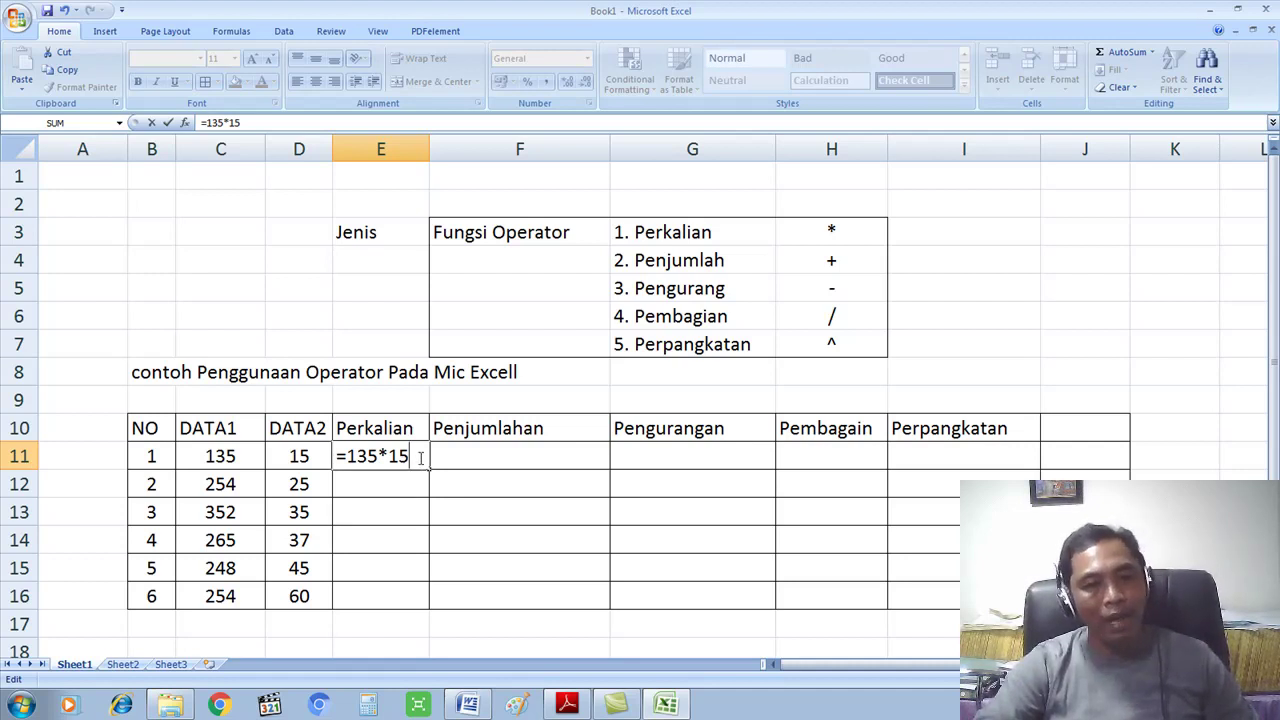
pyautogui.press('Return')
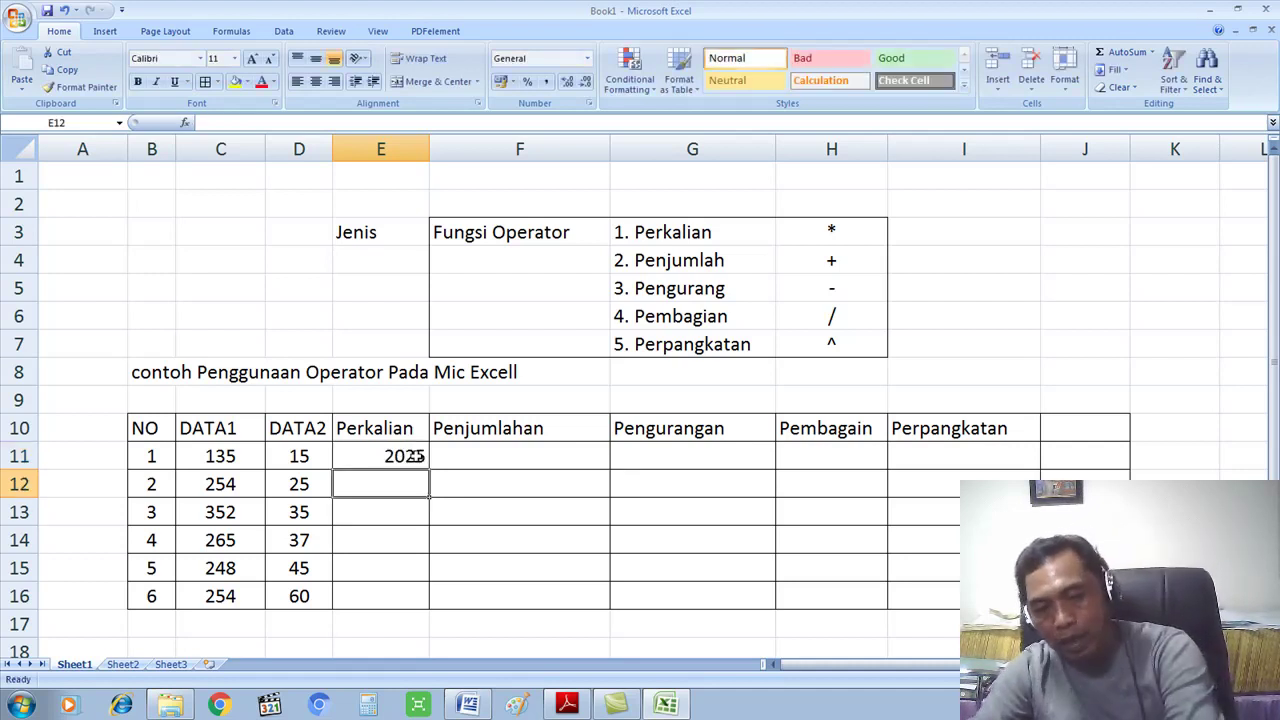
# Format cell E11 with the thousands separator and no decimals, and check the DATA1 and DATA2 cells in row 11
pyautogui.click(410, 456)
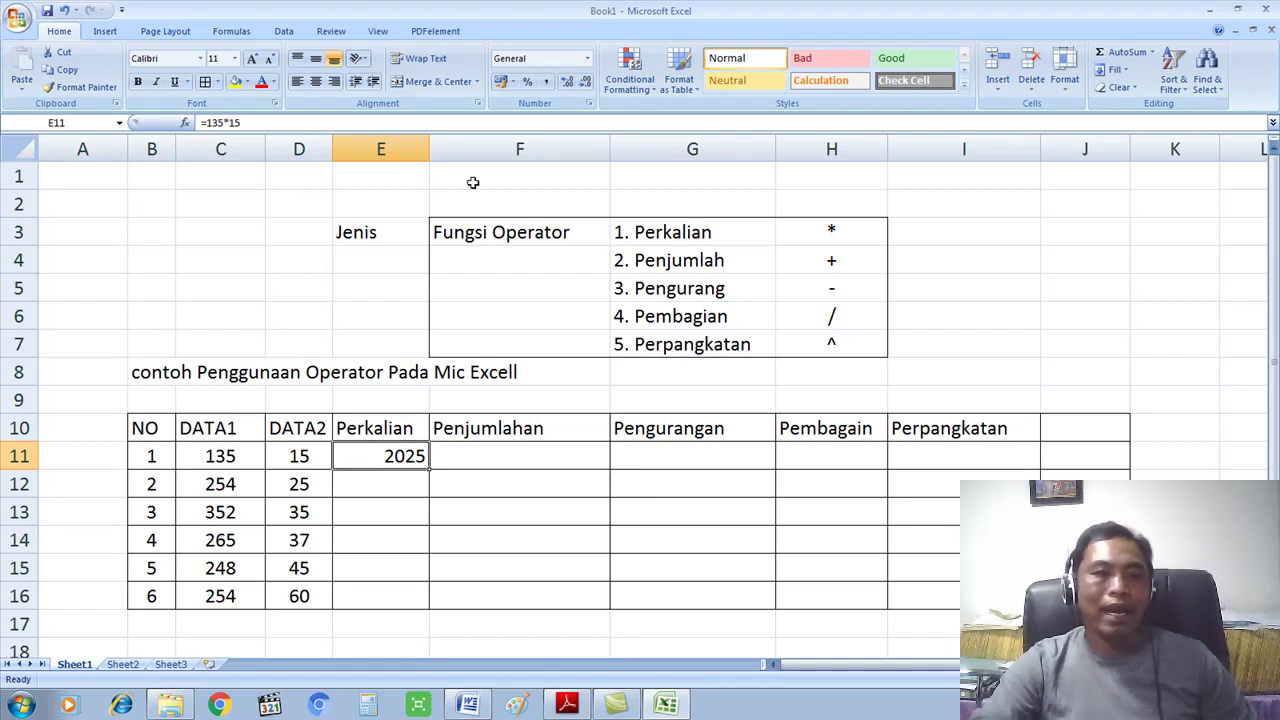
pyautogui.click(546, 81)
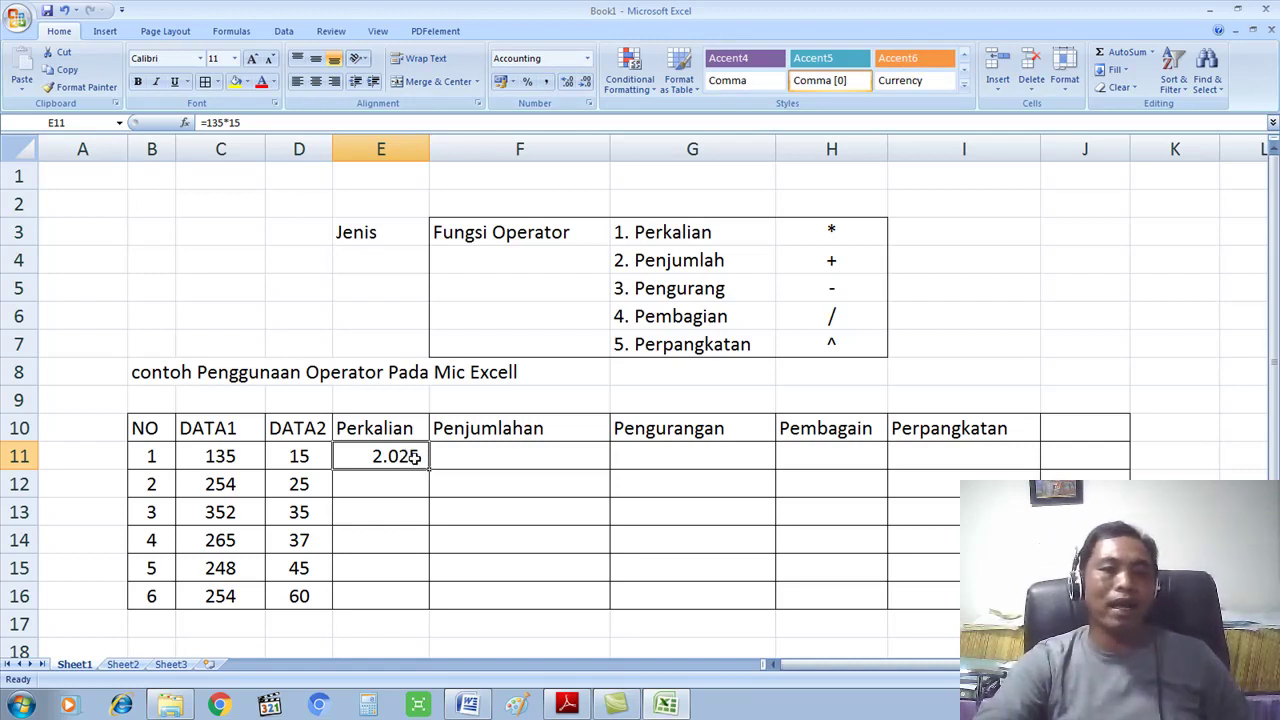
pyautogui.click(222, 458)
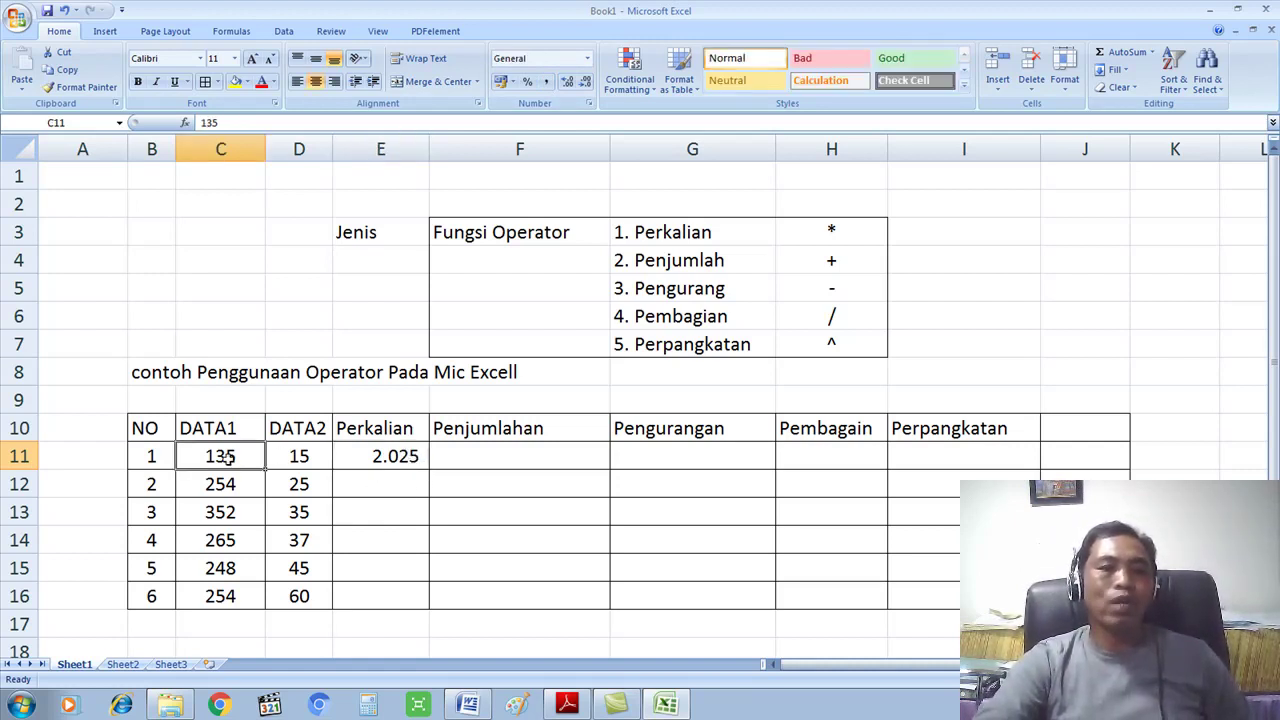
pyautogui.click(299, 456)
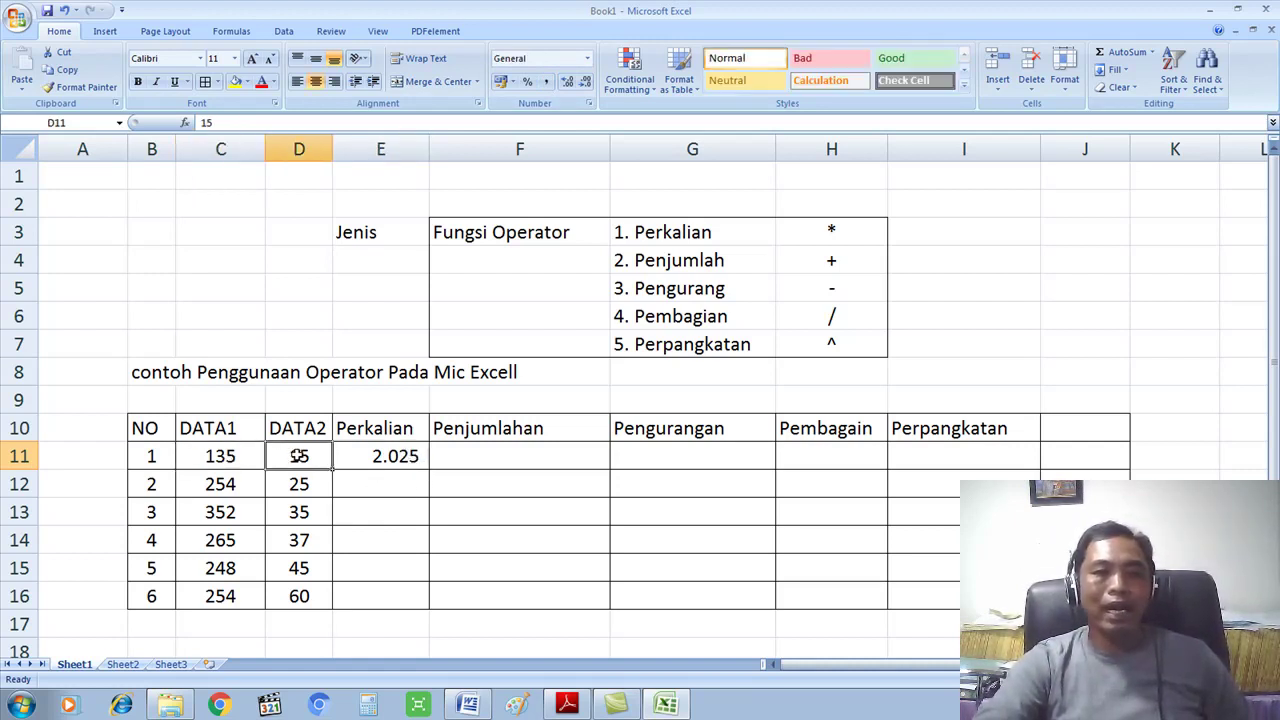
pyautogui.click(390, 456)
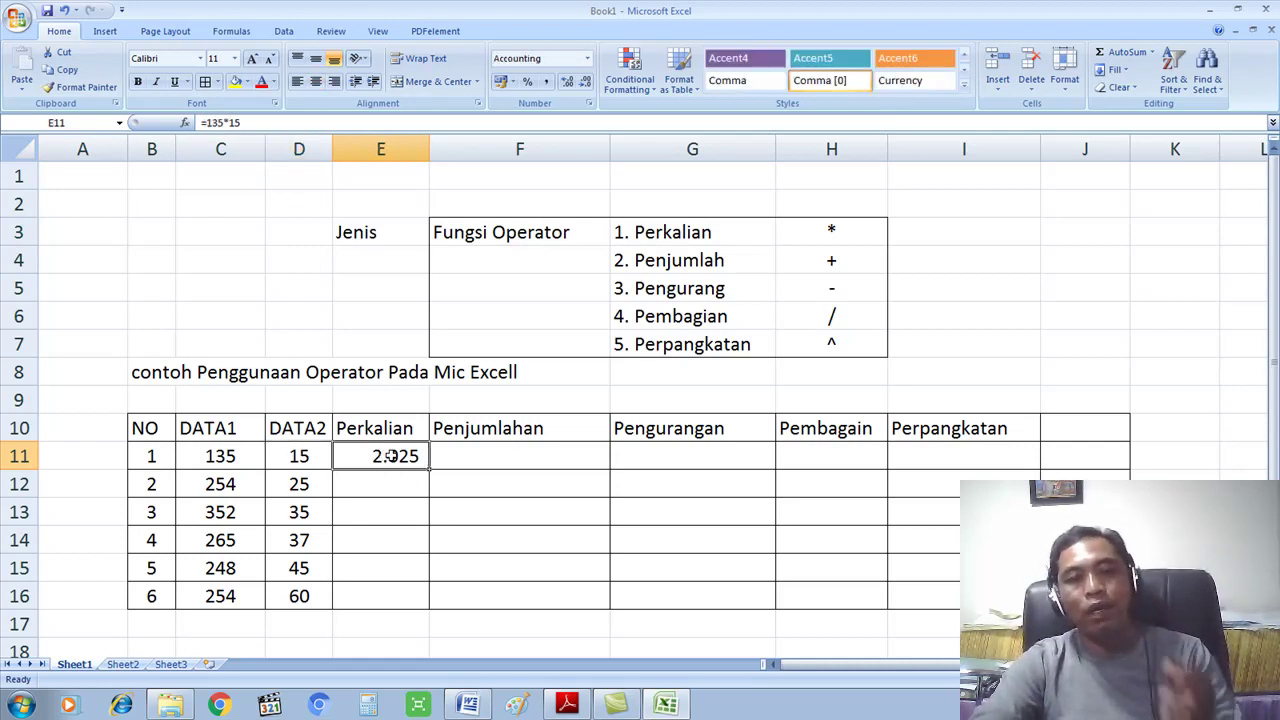
pyautogui.click(222, 452)
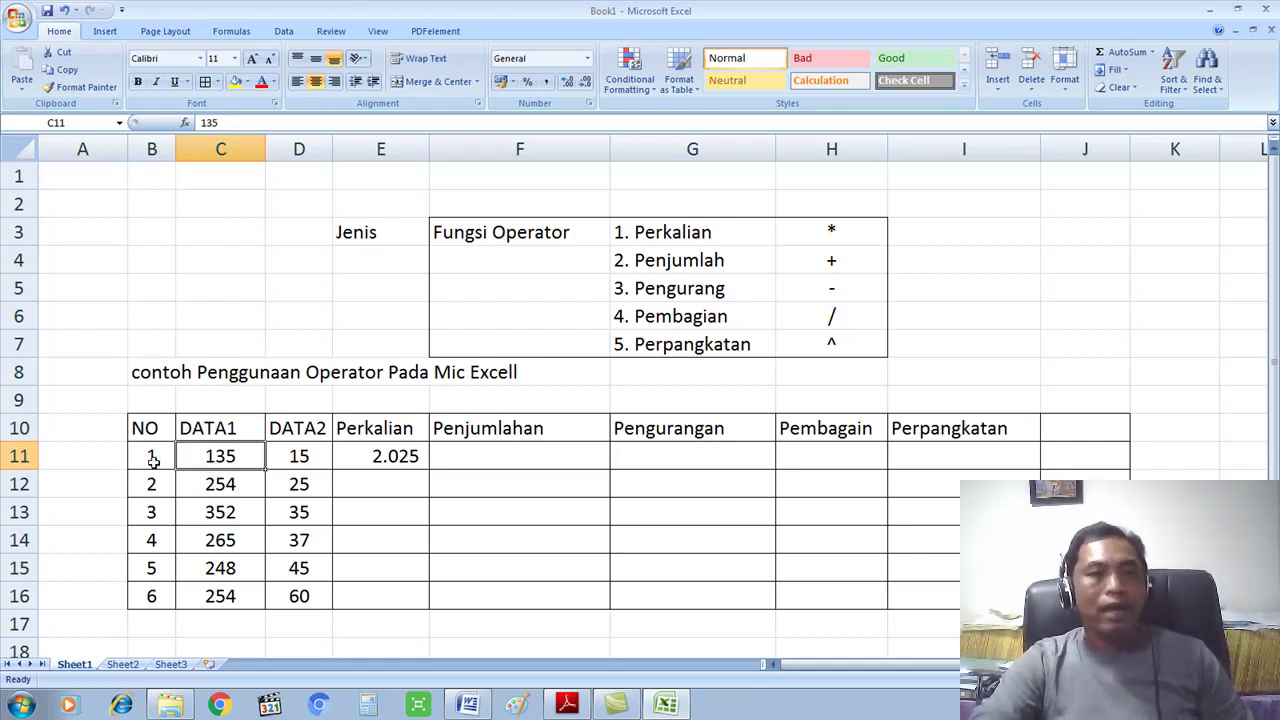
pyautogui.click(306, 452)
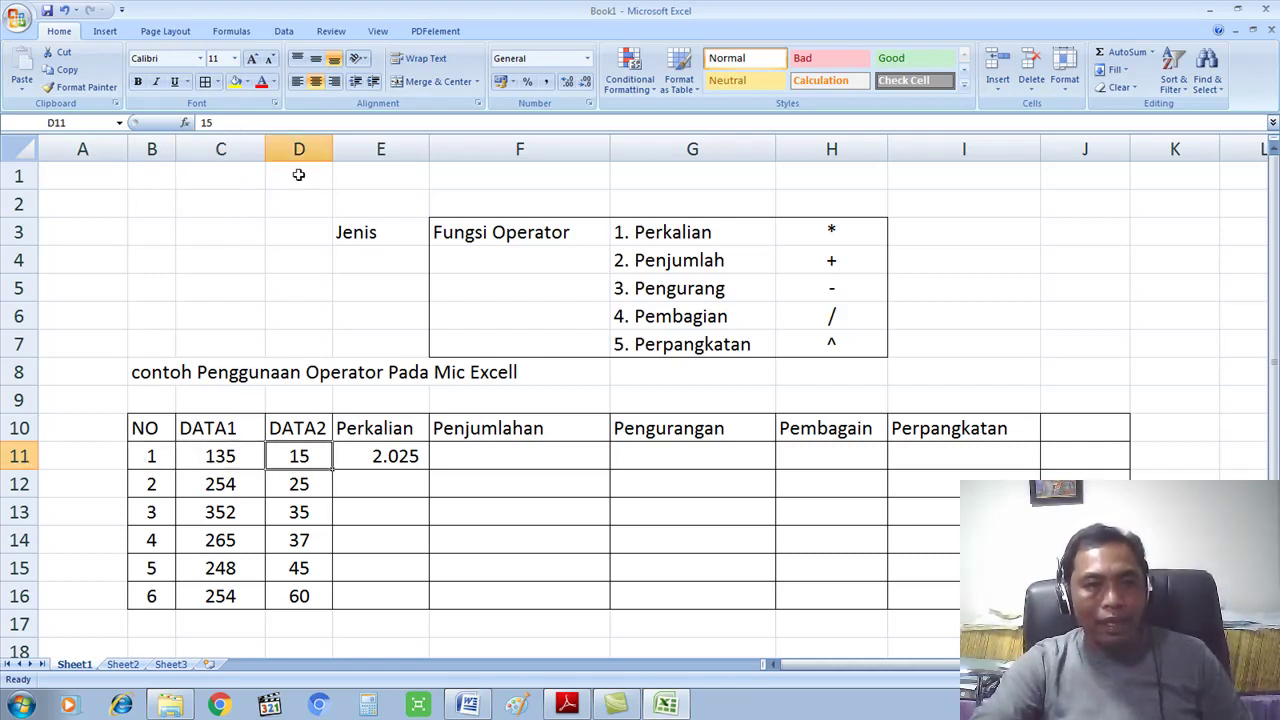
# Clear the formula from cell E11 under Perkalian and keep the cell selected
pyautogui.click(392, 460)
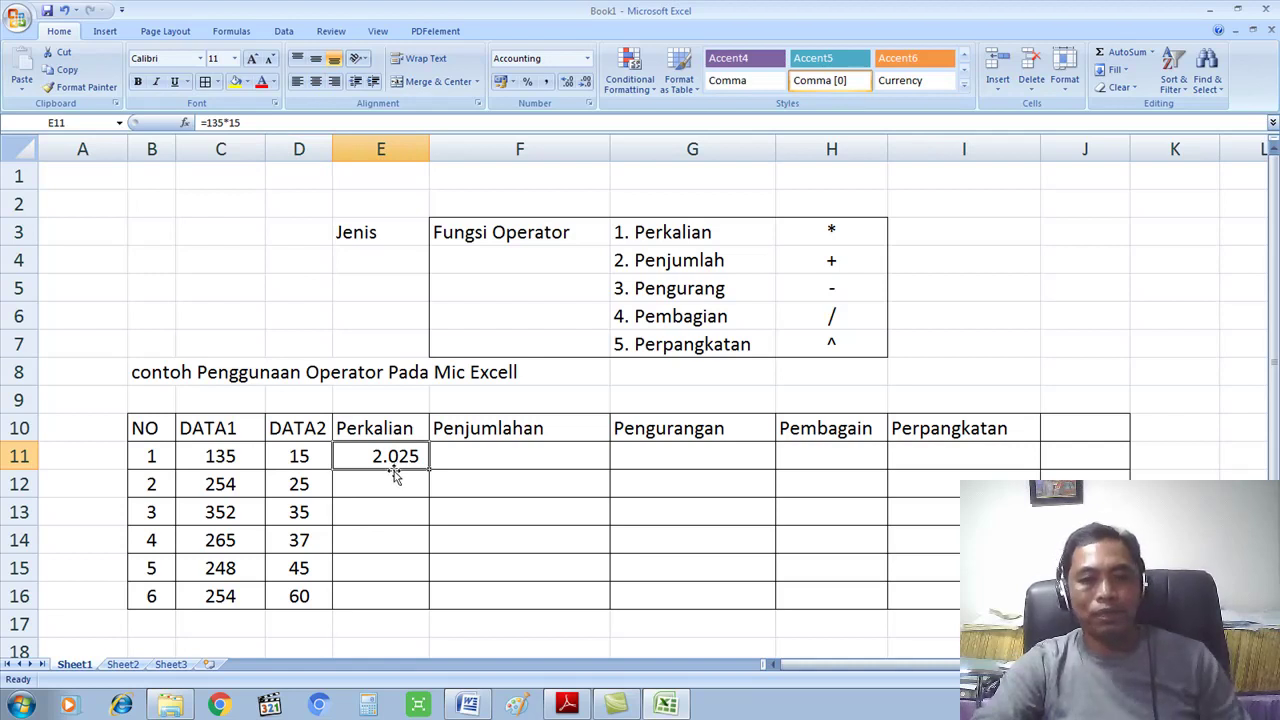
pyautogui.press('Delete')
pyautogui.click(366, 503)
pyautogui.click(359, 456)
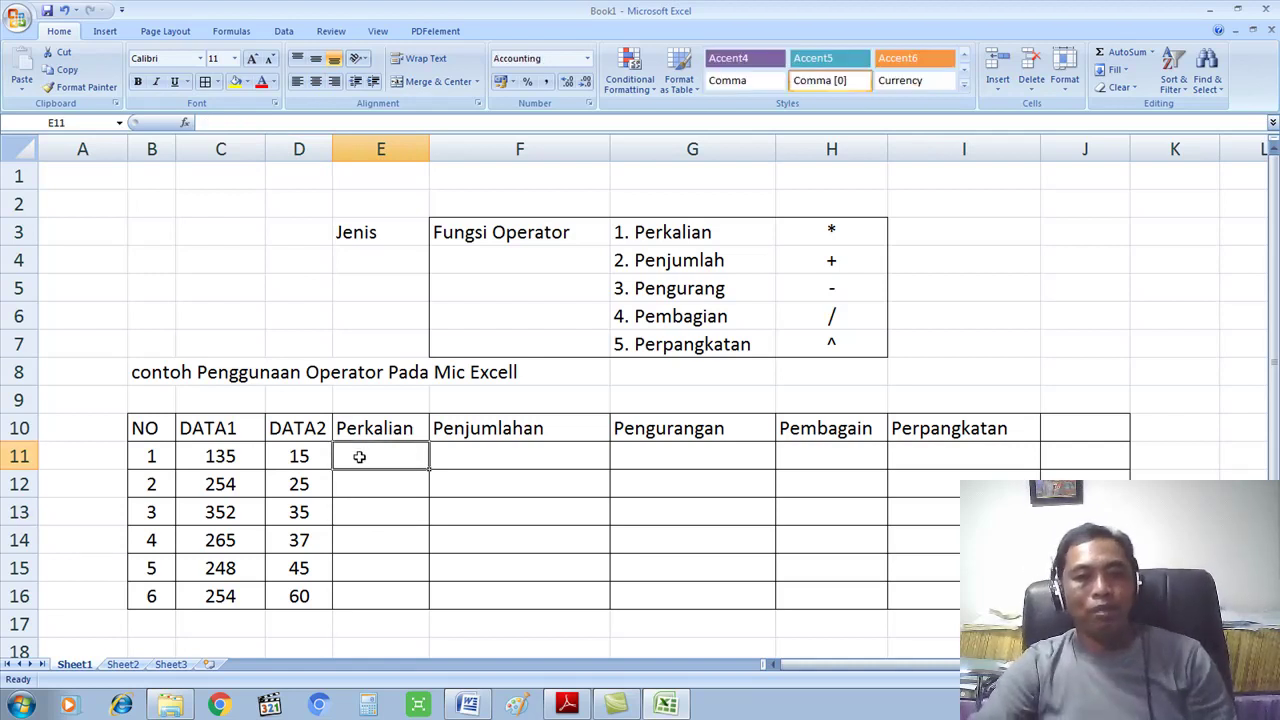
pyautogui.write('=')
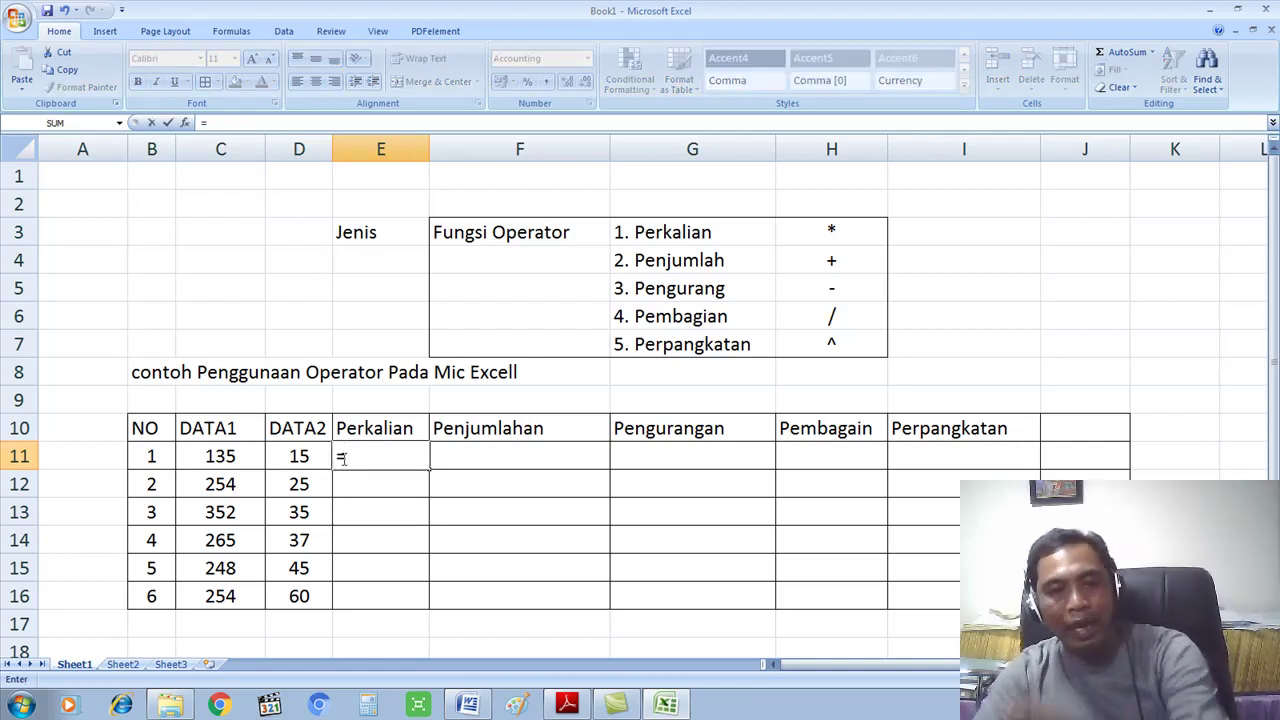
pyautogui.click(225, 456)
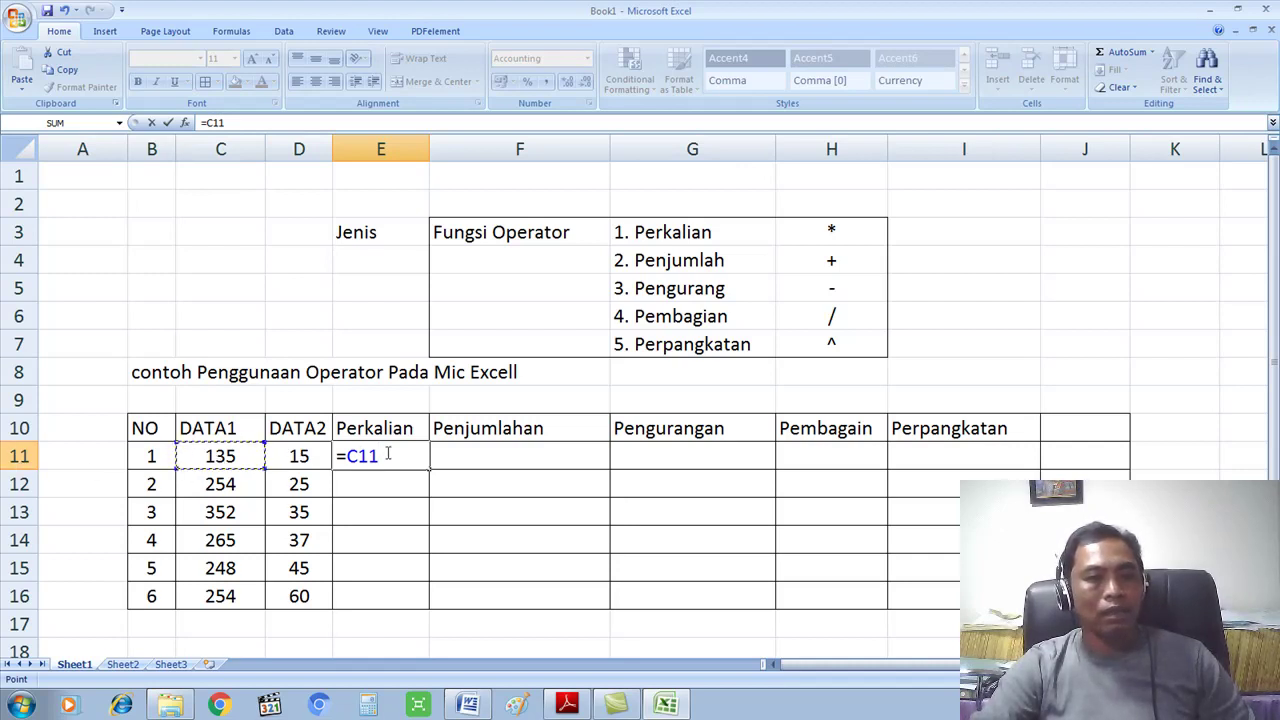
pyautogui.write('*')
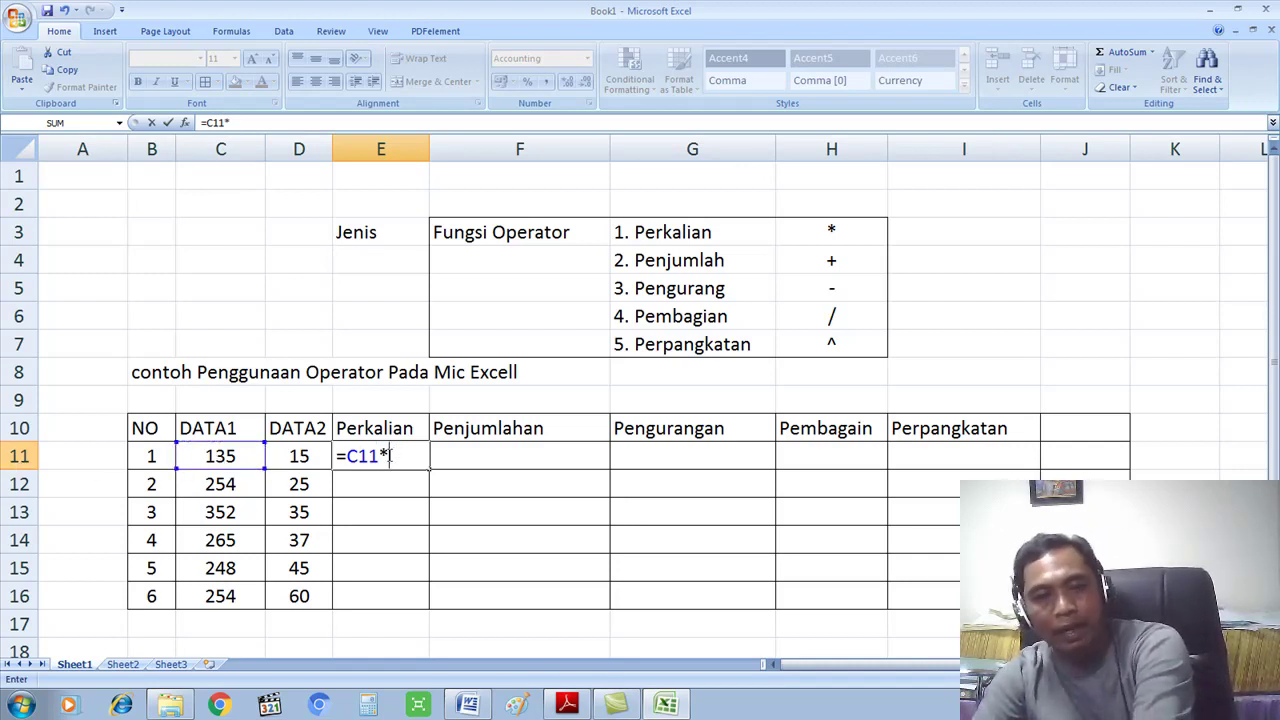
pyautogui.click(299, 456)
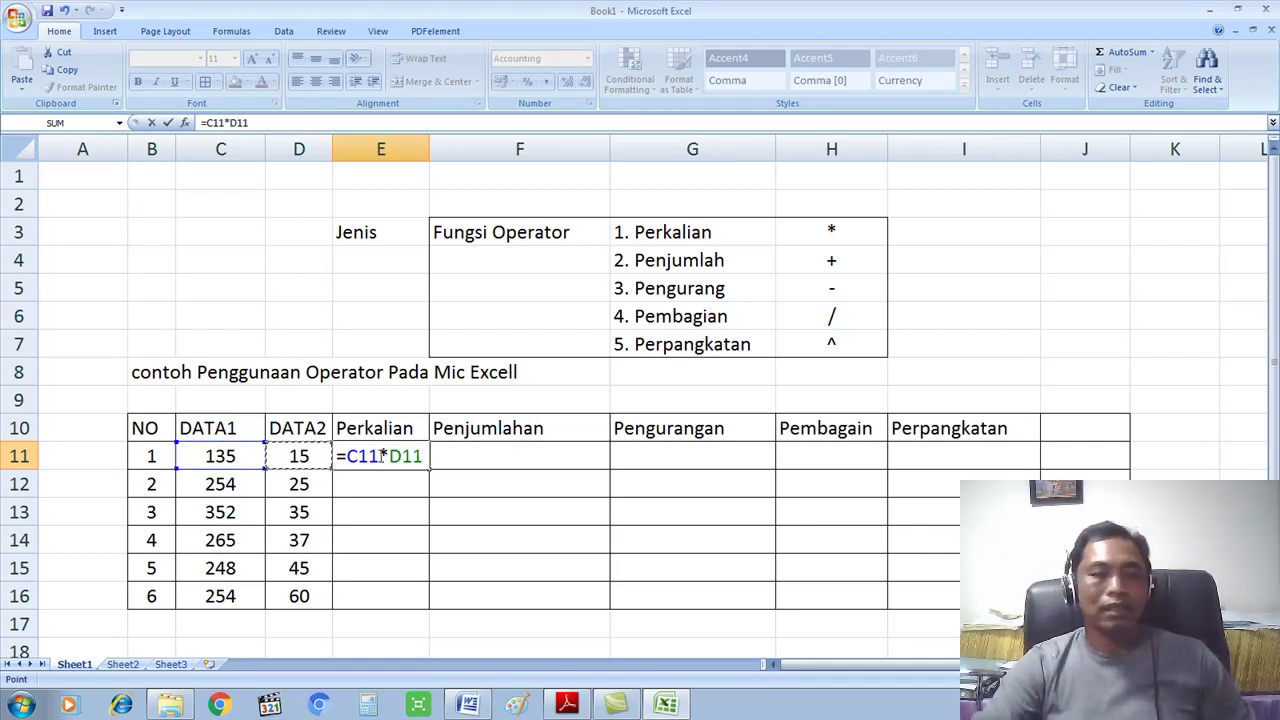
pyautogui.moveTo(388, 456); pyautogui.dragTo(423, 456)
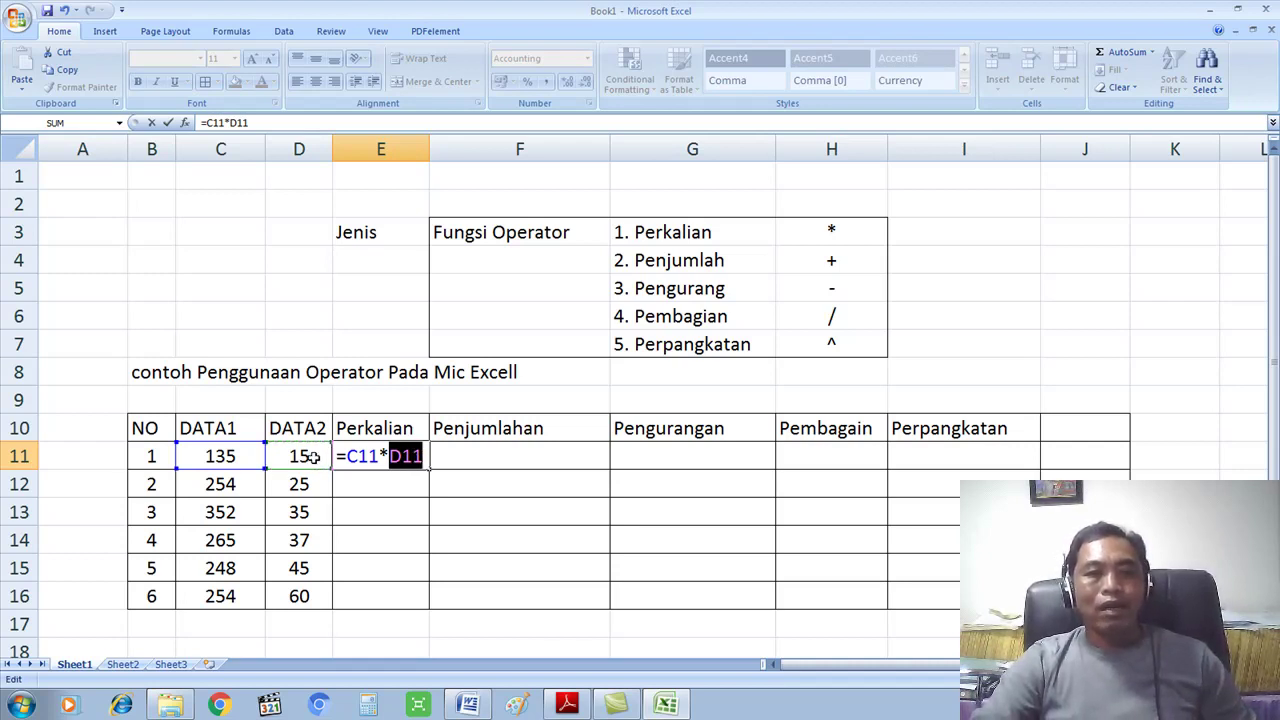
pyautogui.click(410, 456)
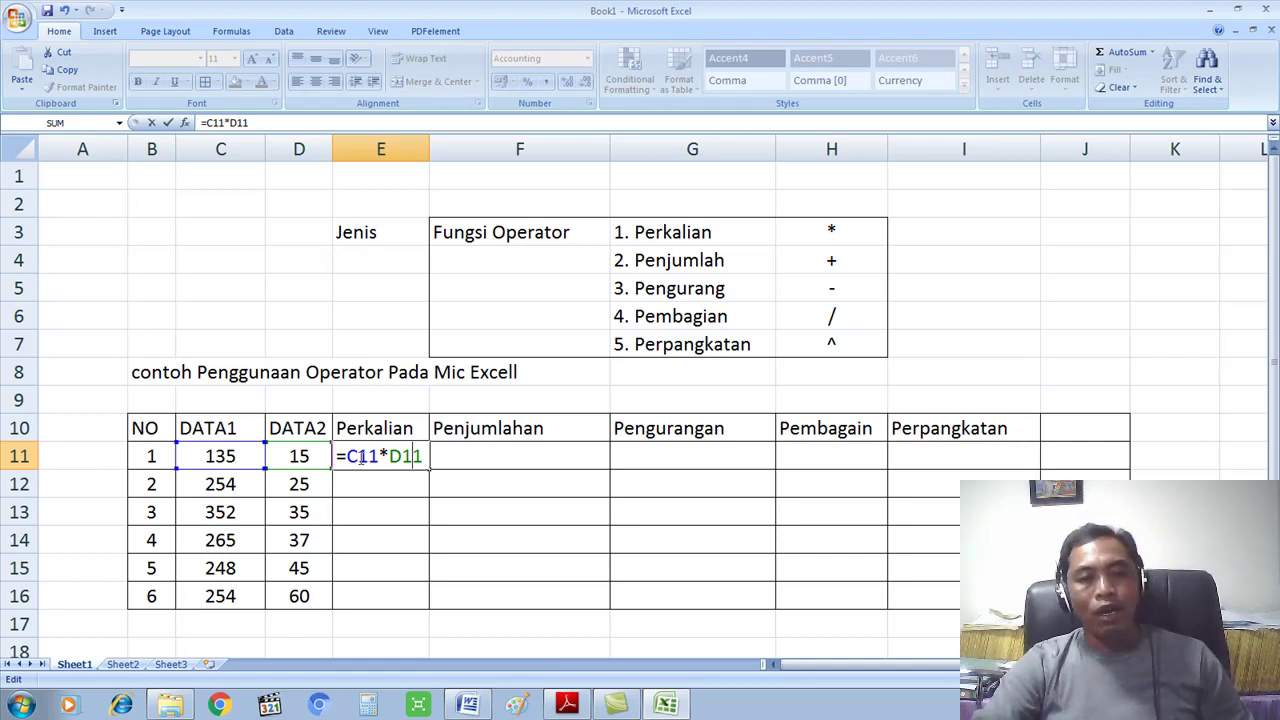
pyautogui.moveTo(339, 456); pyautogui.dragTo(438, 455)
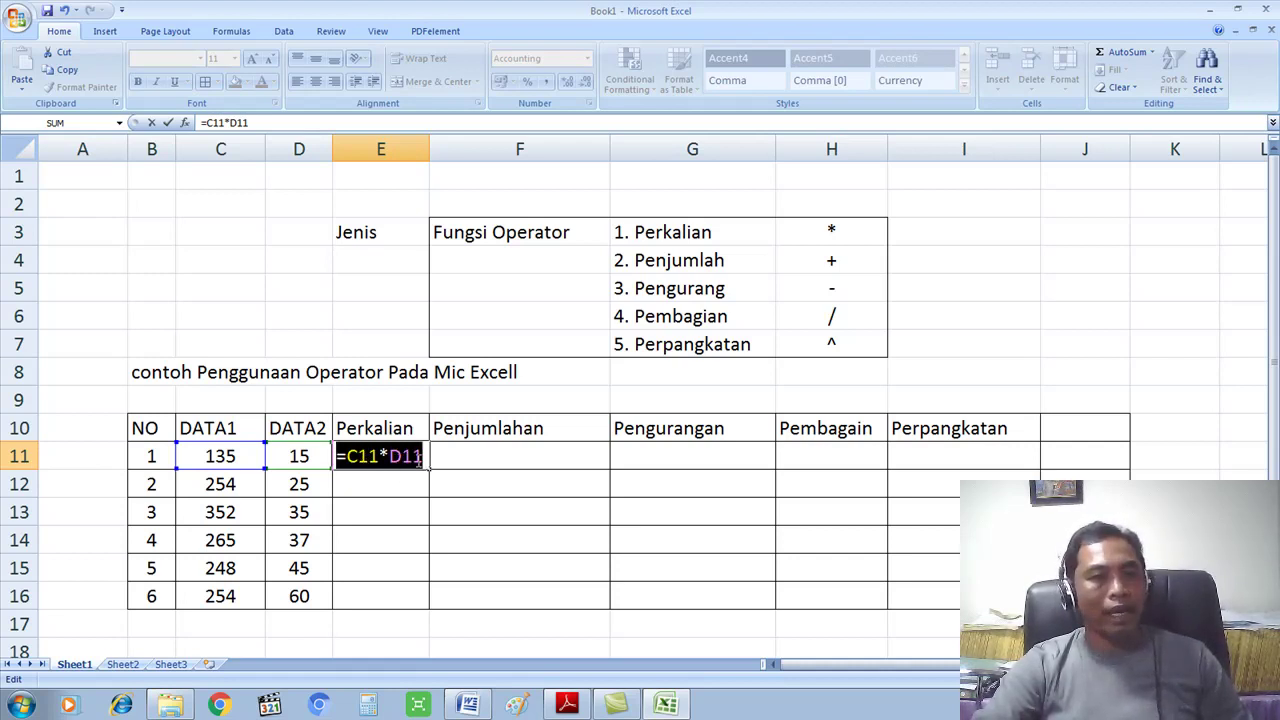
pyautogui.click(409, 489)
pyautogui.press('Escape')
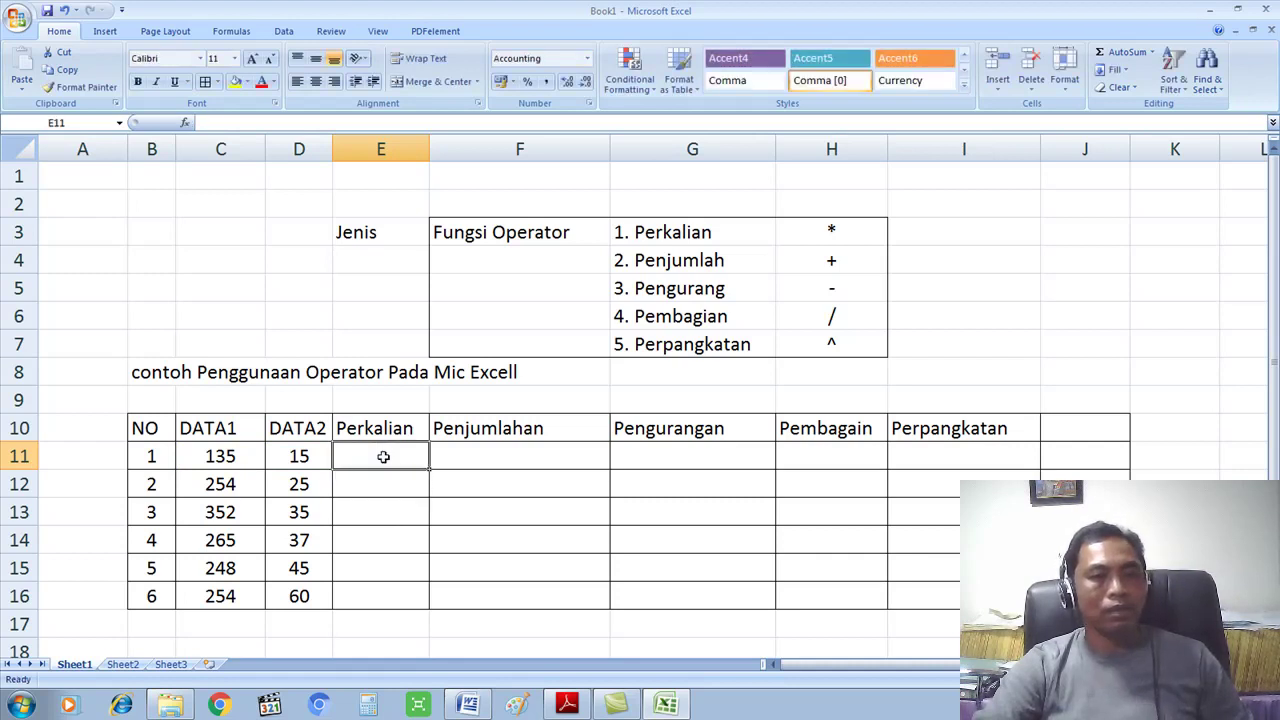
# Enter the formula =C11*D11 in cell E11 by referencing the DATA1 and DATA2 cells, and reselect it
pyautogui.write('=')
pyautogui.click(224, 456)
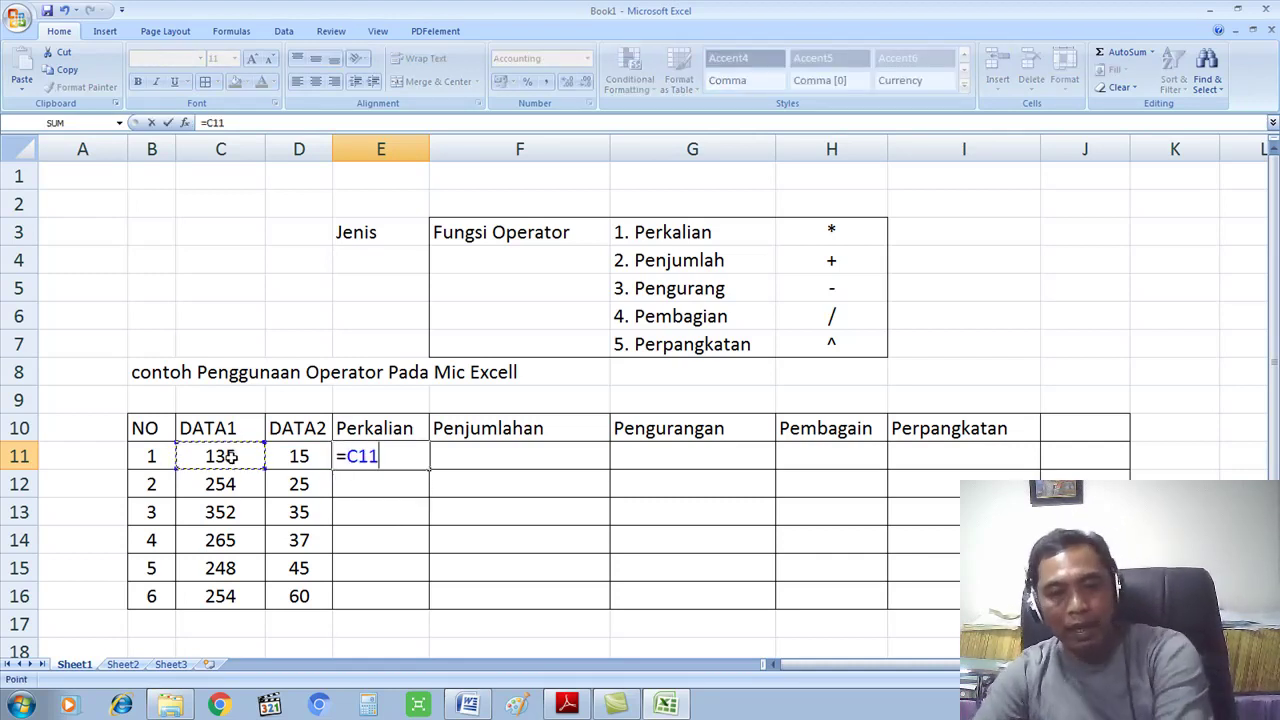
pyautogui.write('*')
pyautogui.click(310, 455)
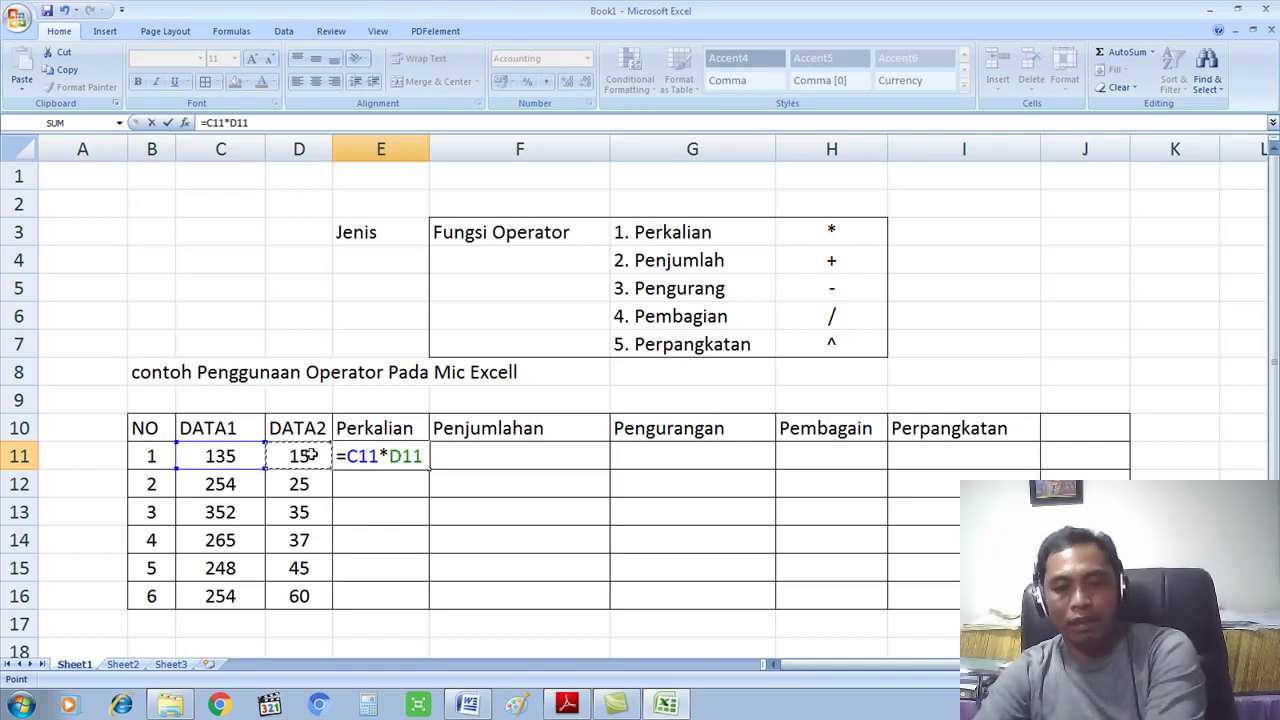
pyautogui.press('Return')
pyautogui.click(405, 462)
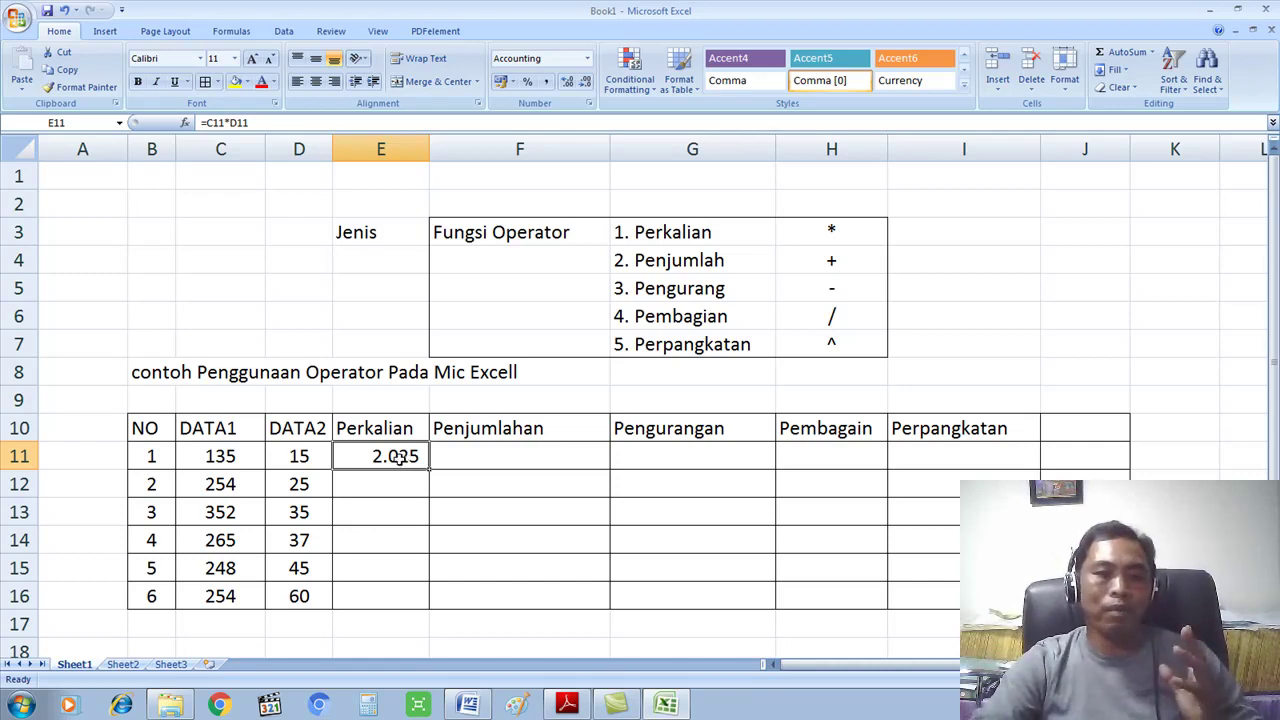
# Replace the formula in cell E11 with =135*15, using the literal numbers
pyautogui.scroll(-2, 395, 470)
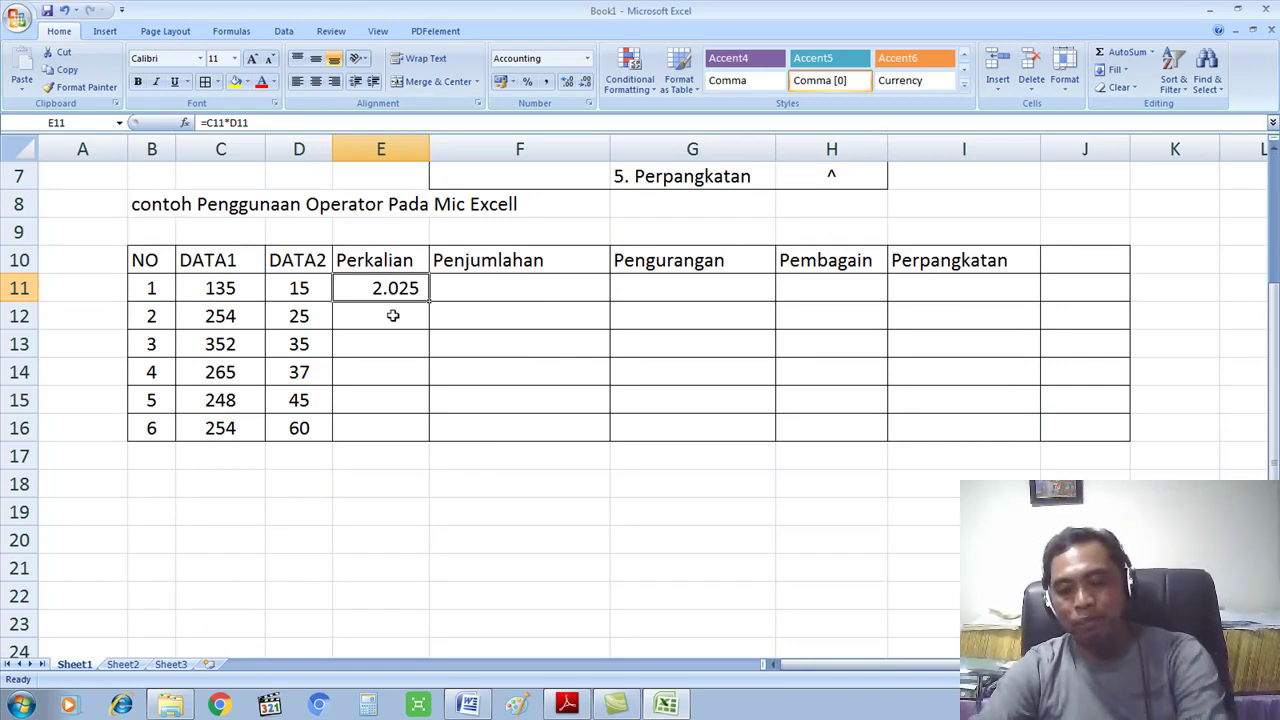
pyautogui.write('=')
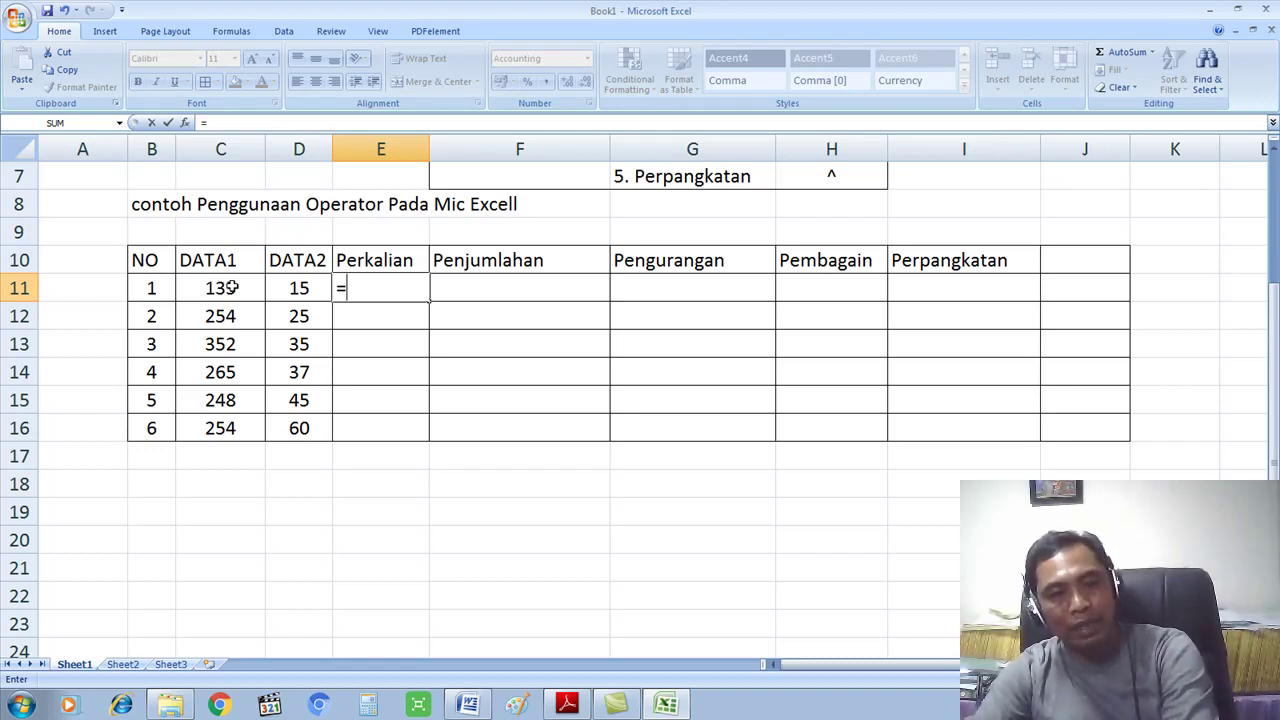
pyautogui.write('13')
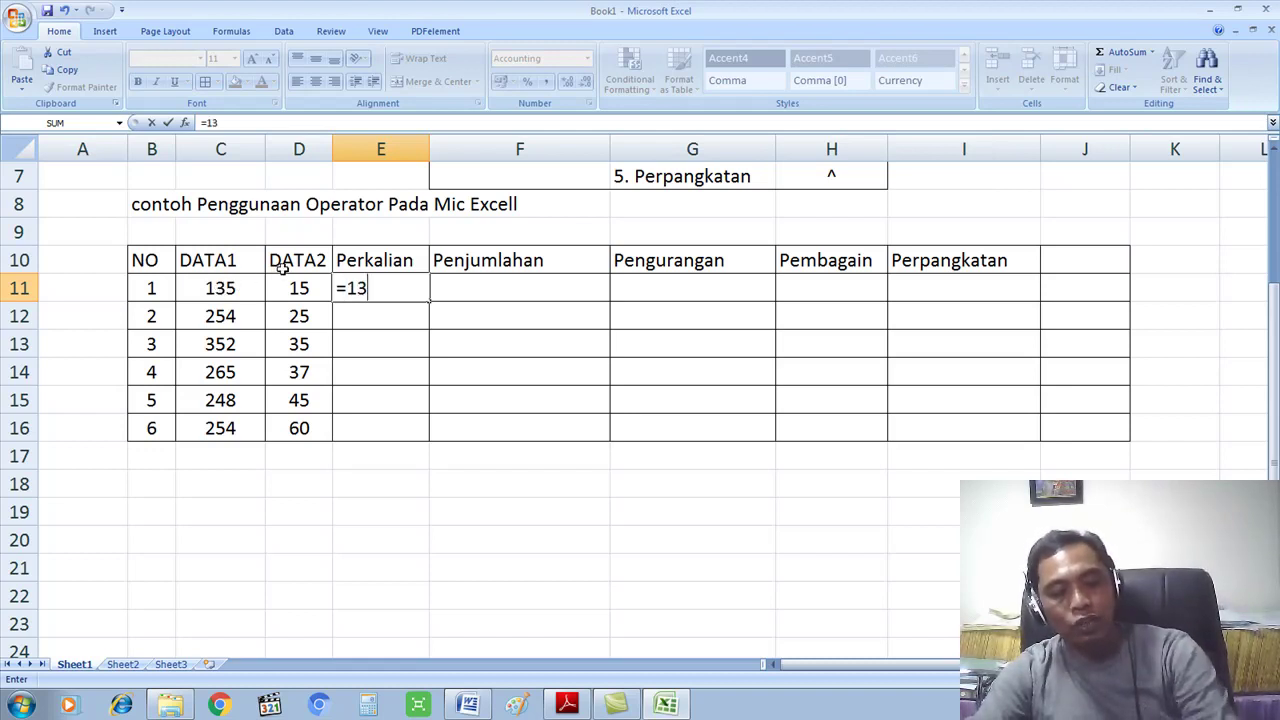
pyautogui.write('5*')
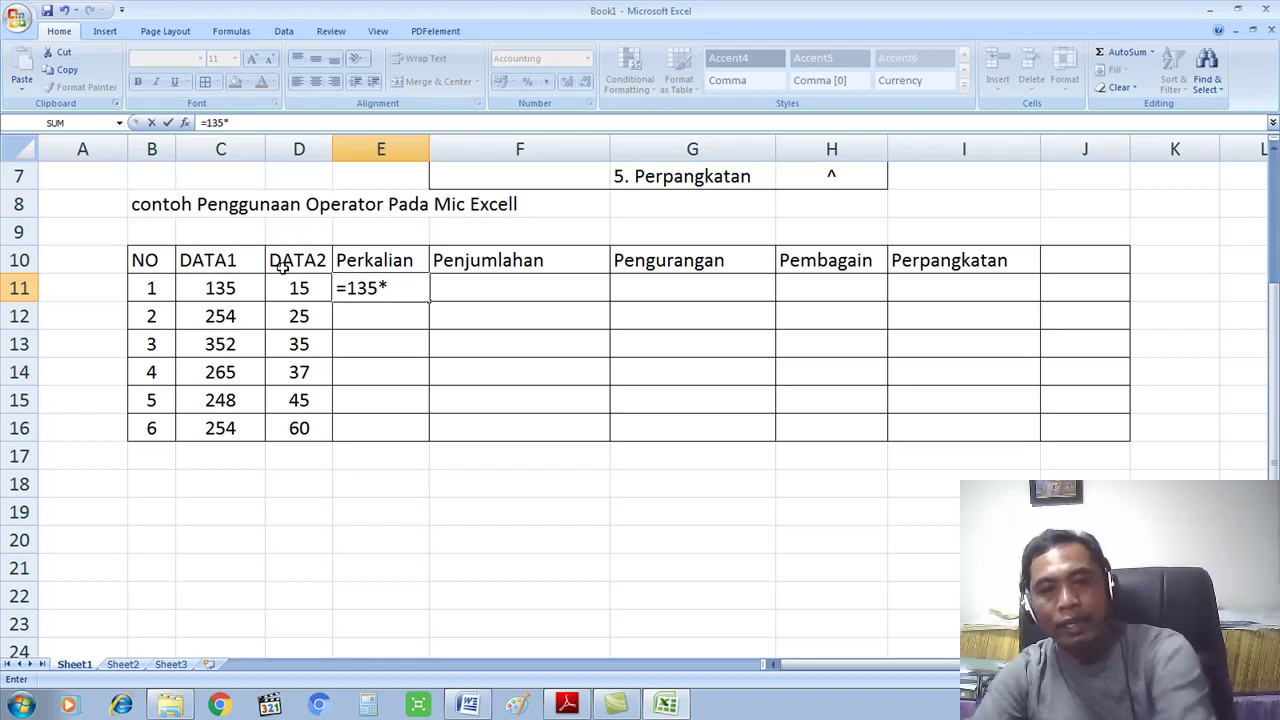
pyautogui.write('15')
pyautogui.press('Return')
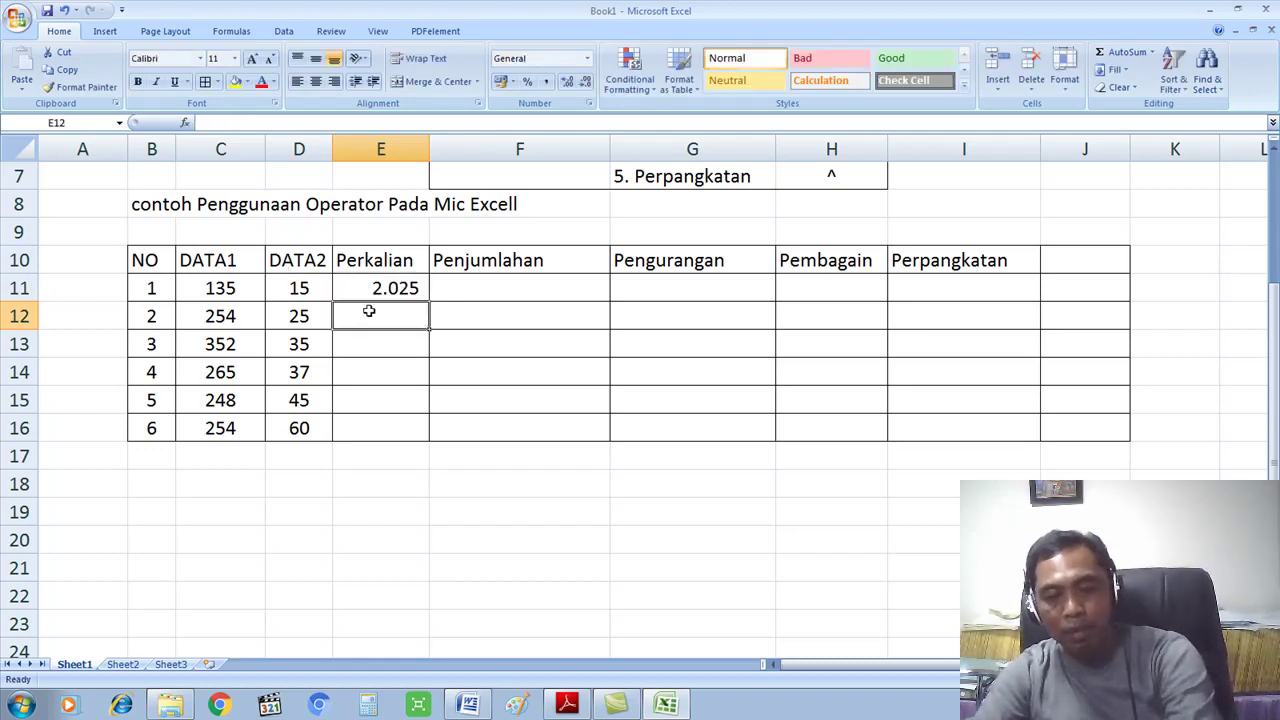
# Fill the literal-number formula from E11 down to E16 and compare the formulas in E12 and E11
pyautogui.click(415, 289)
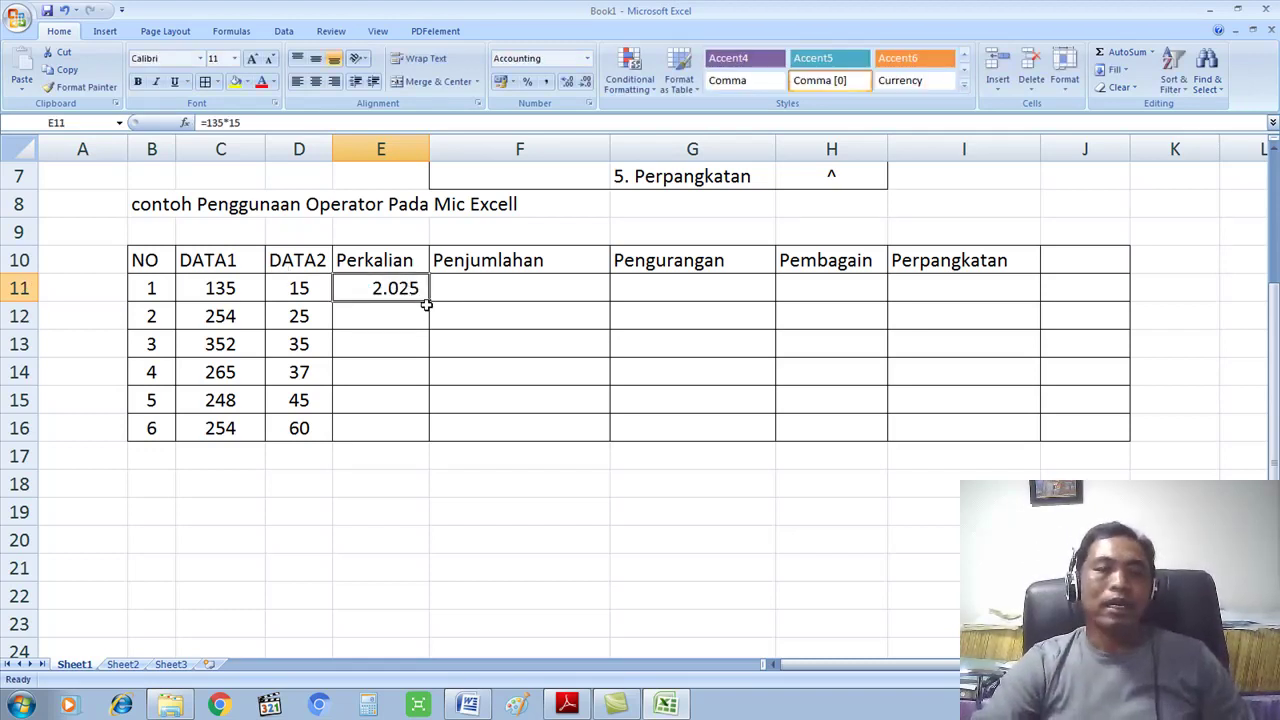
pyautogui.moveTo(426, 304); pyautogui.dragTo(427, 442)
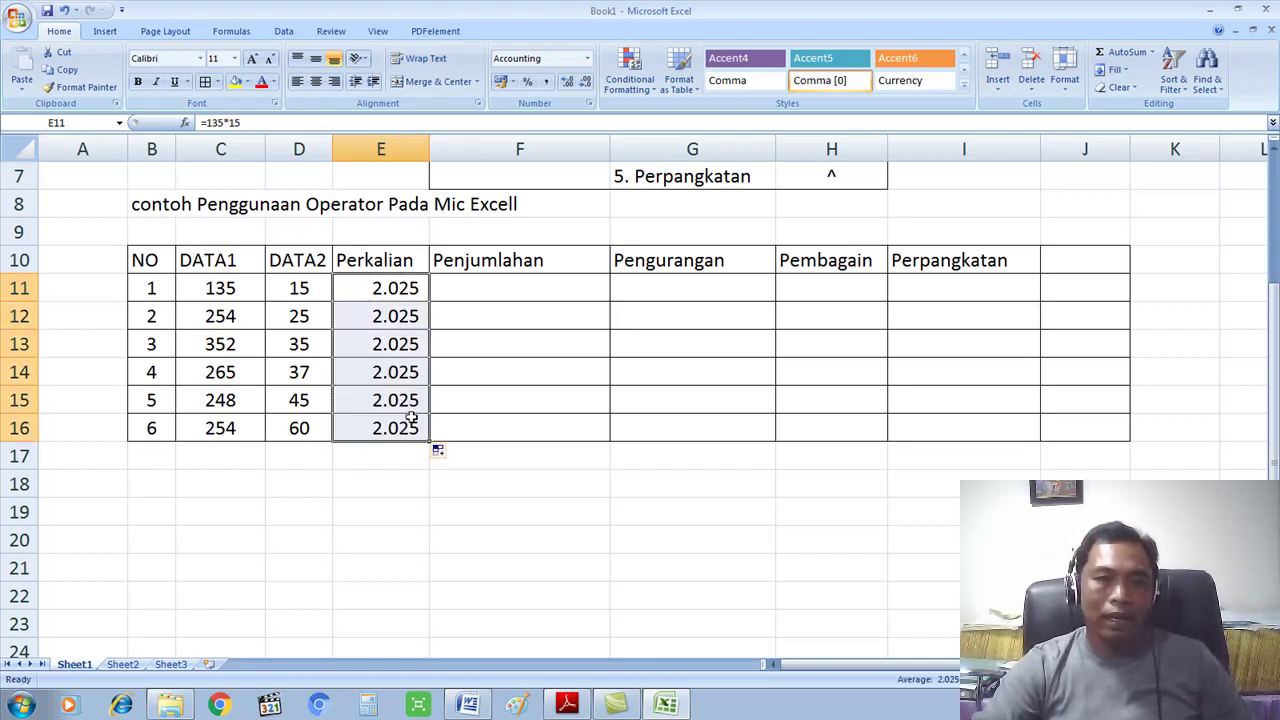
pyautogui.click(395, 318)
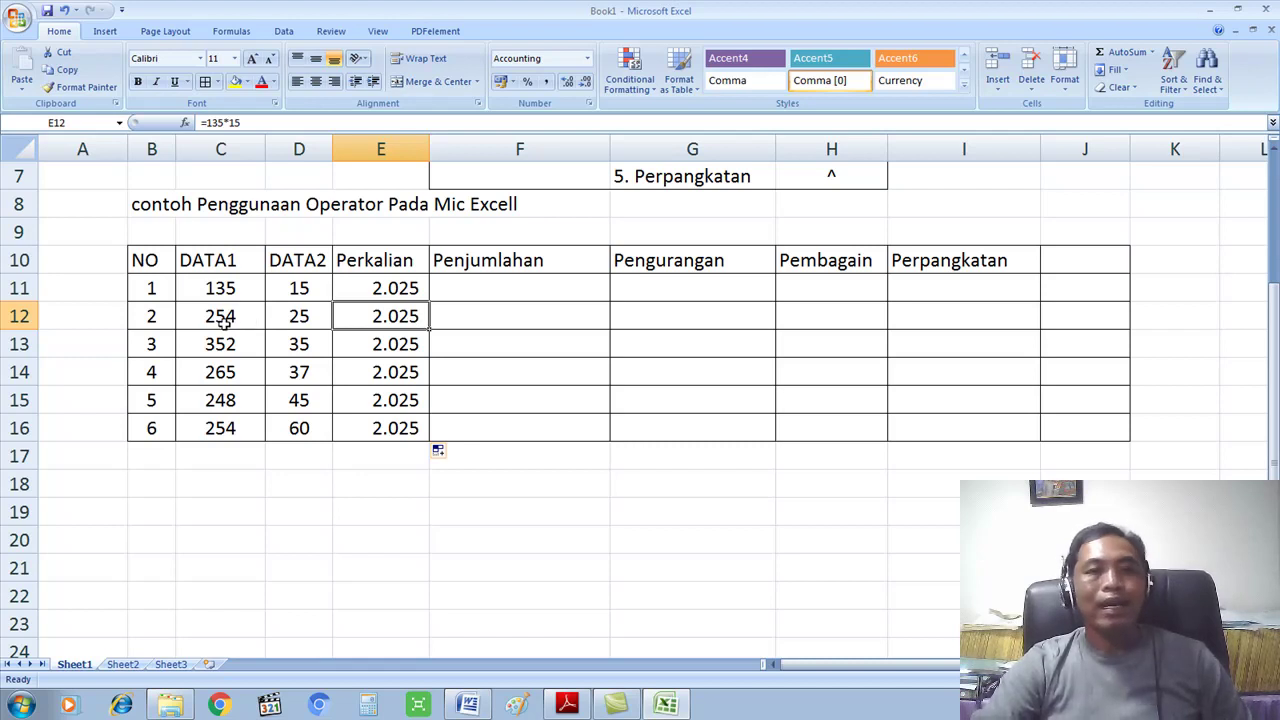
pyautogui.click(375, 290)
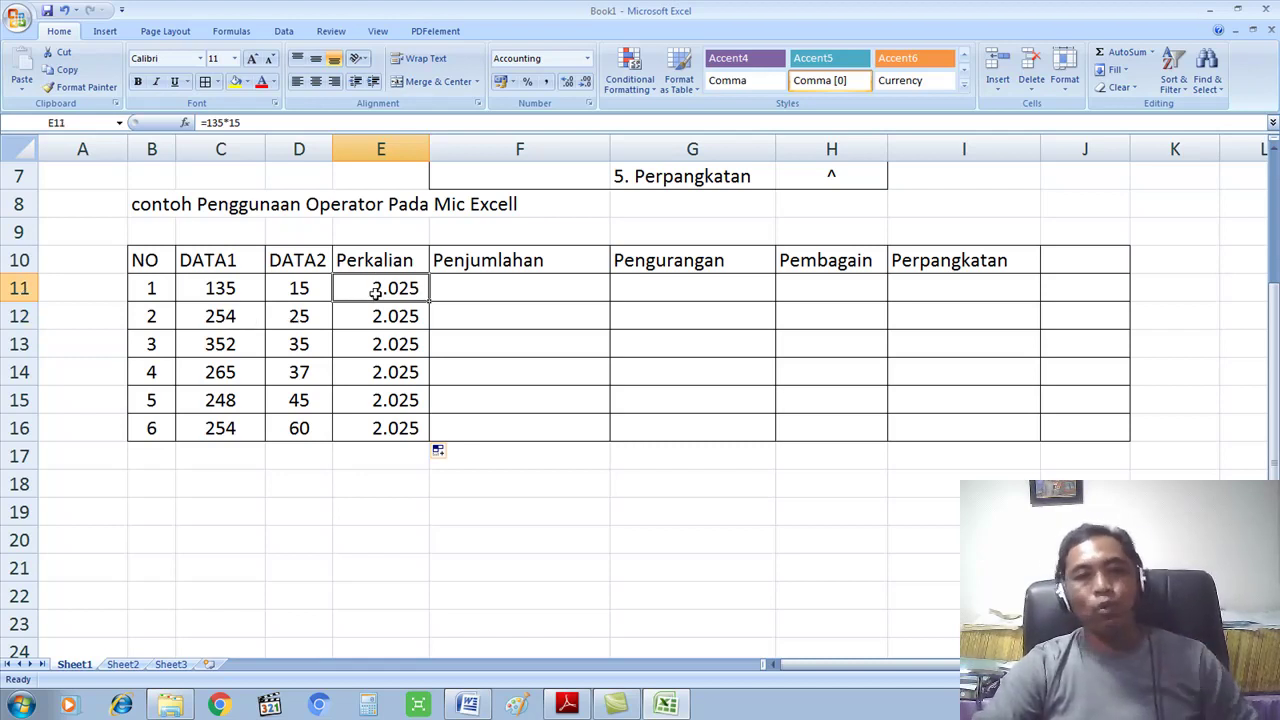
# Replace the literal-number formula in cell E11 with the cell-reference formula =C11*D11
pyautogui.scroll(1, 387, 280)
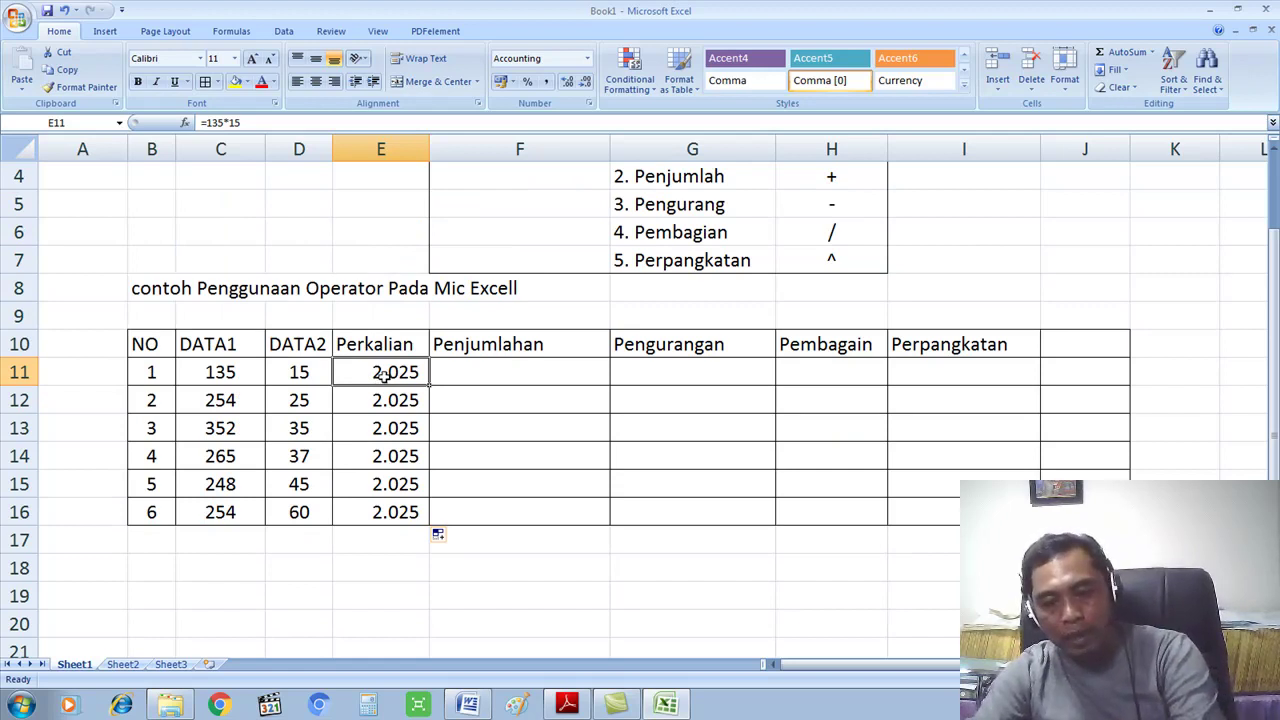
pyautogui.write('=')
pyautogui.click(240, 372)
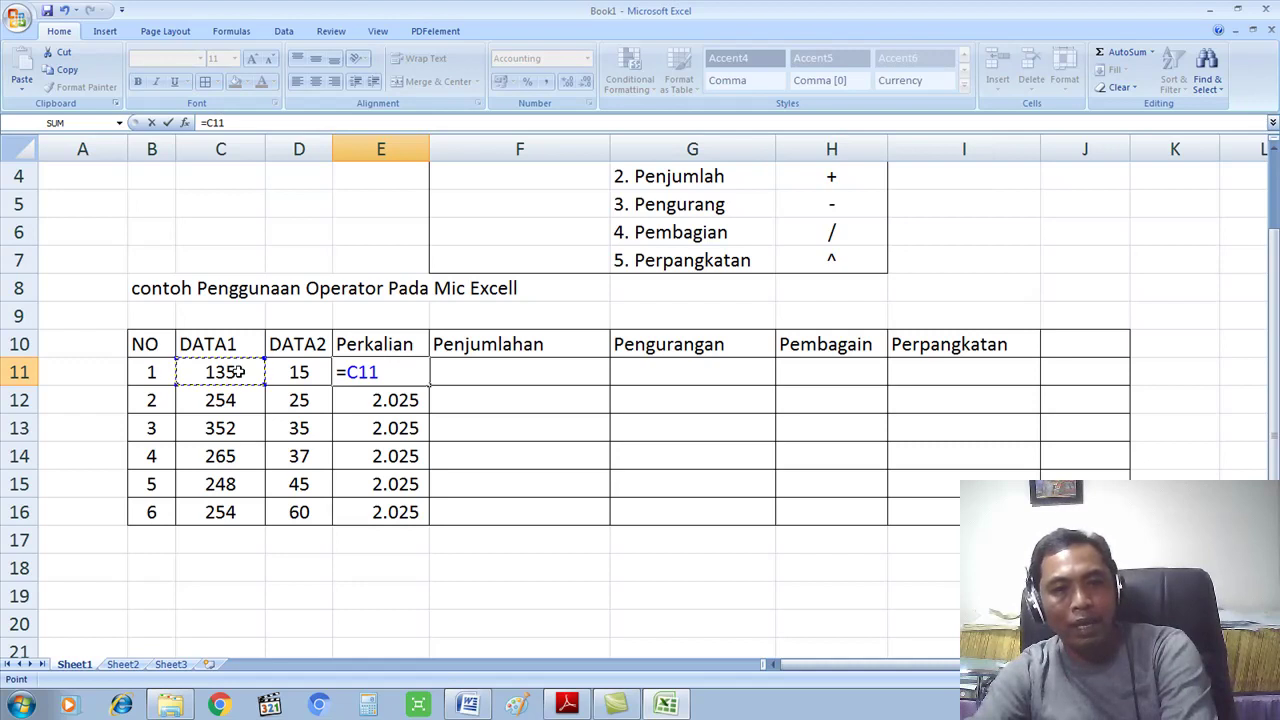
pyautogui.write('*')
pyautogui.click(302, 372)
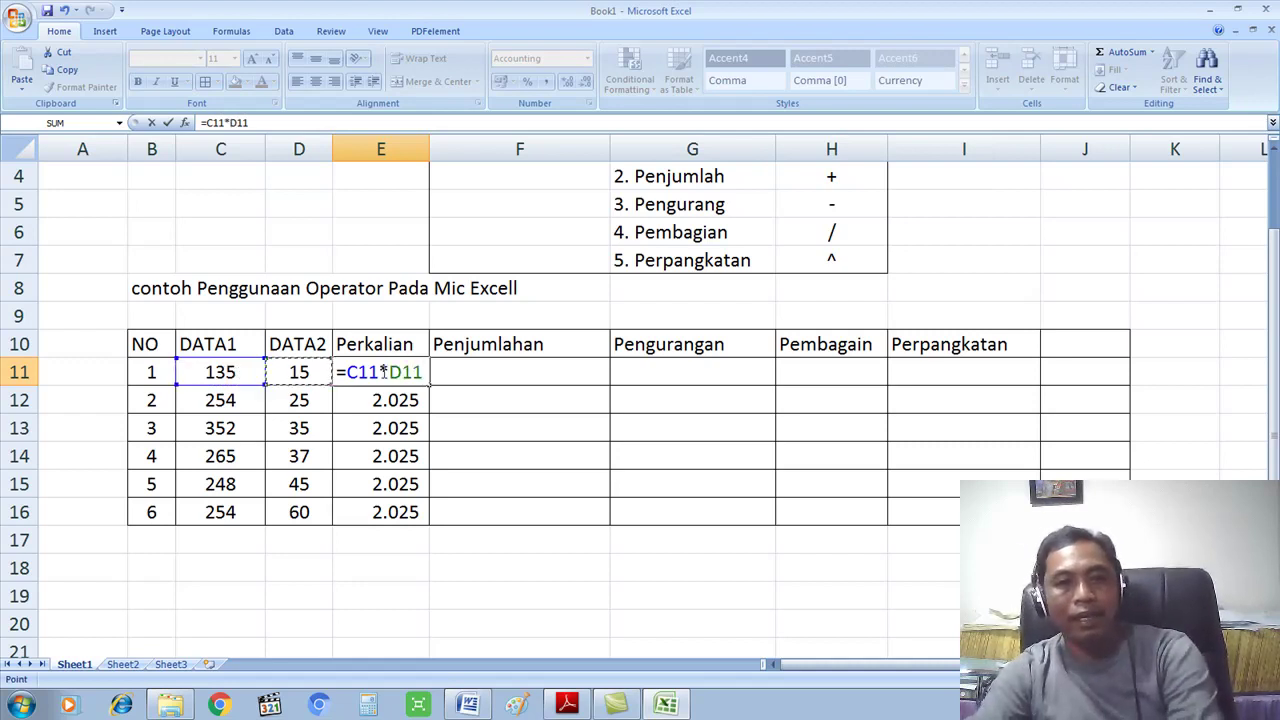
pyautogui.press('Return')
# Fill the cell-reference formula from E11 down to E16 and compare the formulas in E11 and E12
pyautogui.click(405, 368)
pyautogui.moveTo(425, 380); pyautogui.dragTo(431, 515)
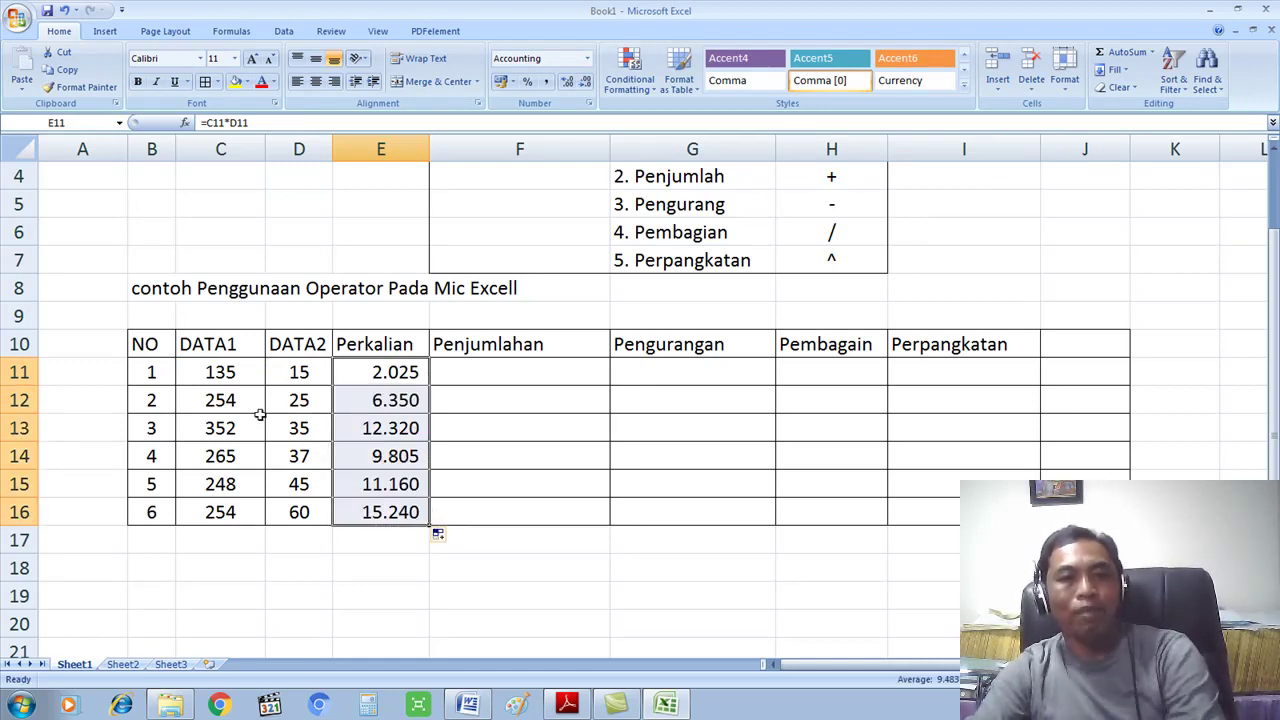
pyautogui.click(393, 398)
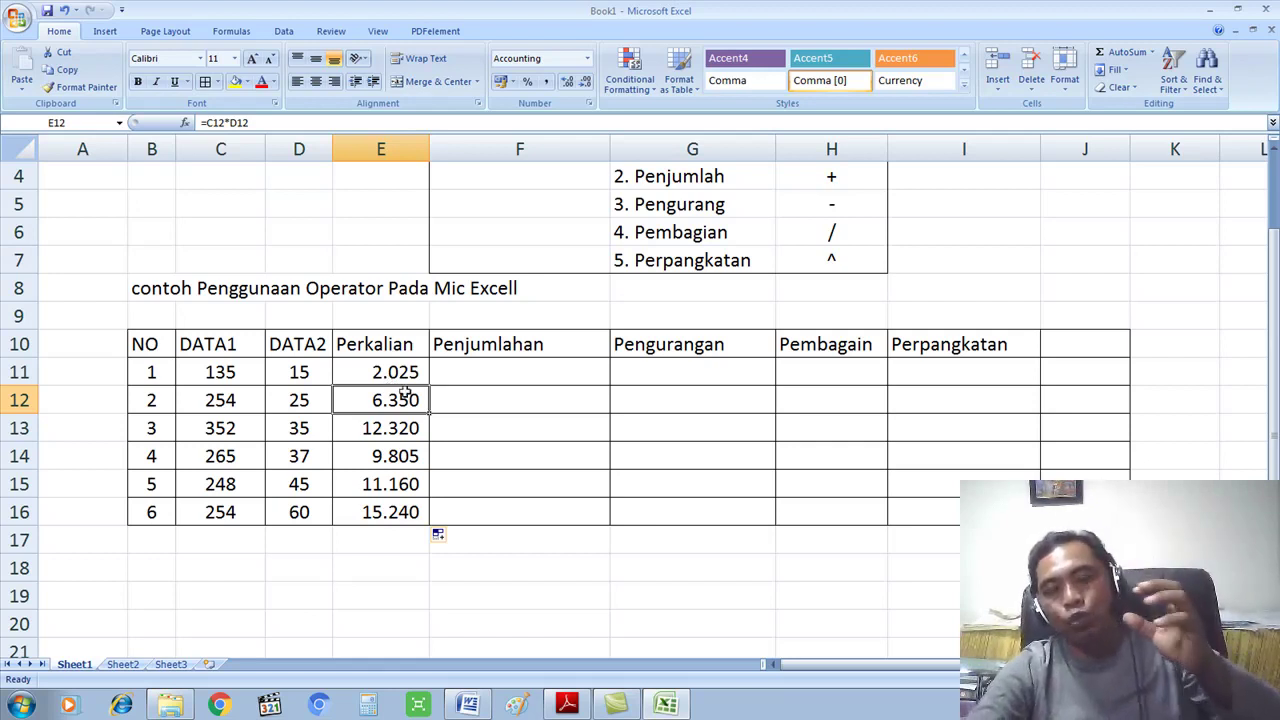
pyautogui.click(415, 378)
pyautogui.click(414, 400)
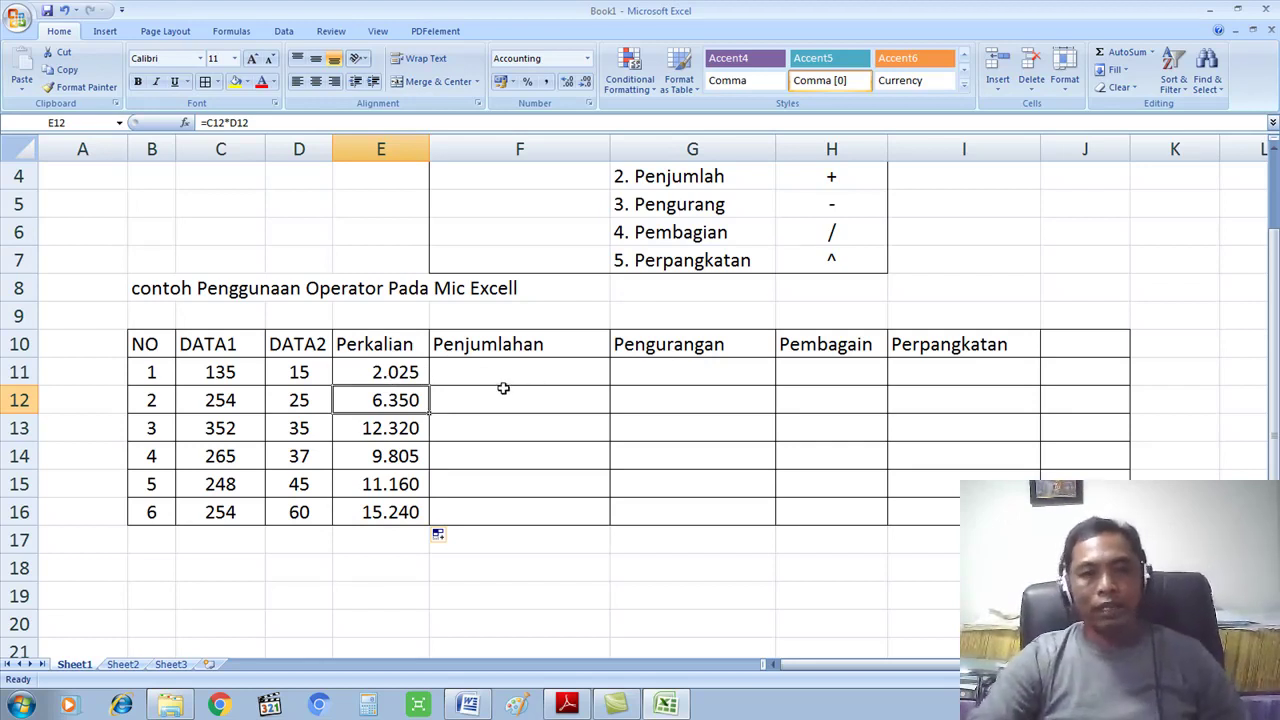
pyautogui.scroll(1, 505, 376)
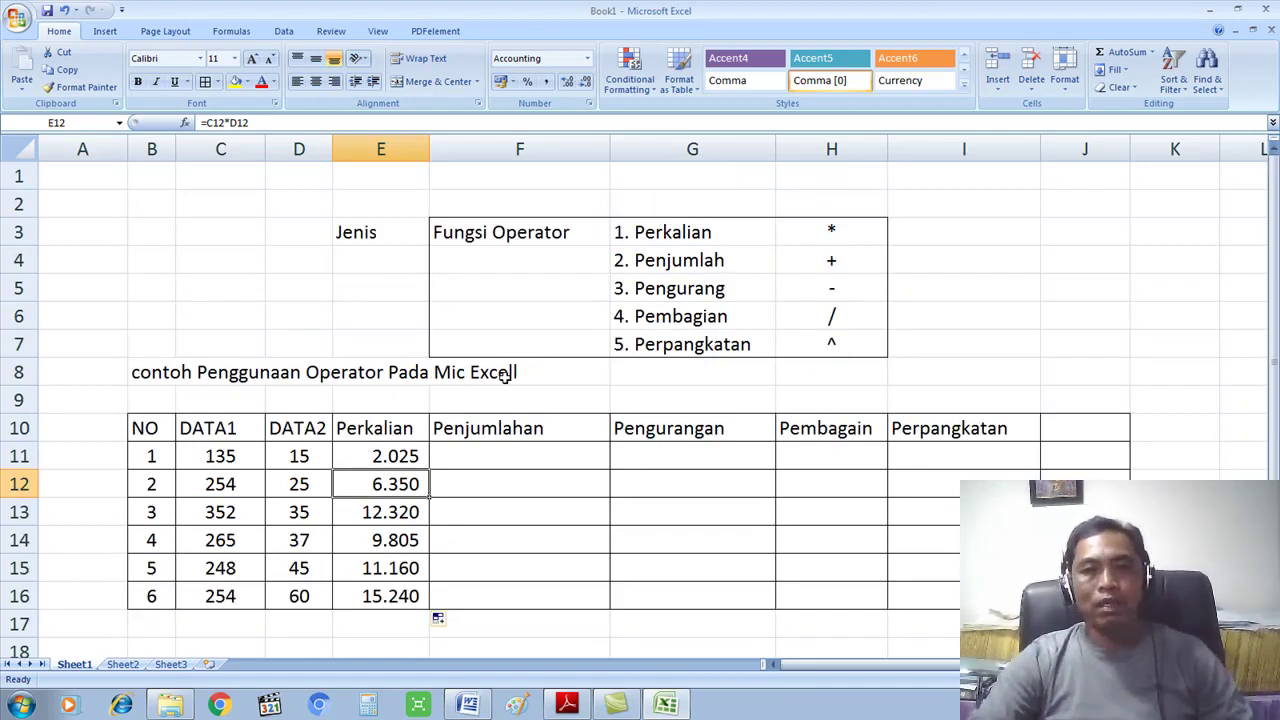
pyautogui.click(408, 457)
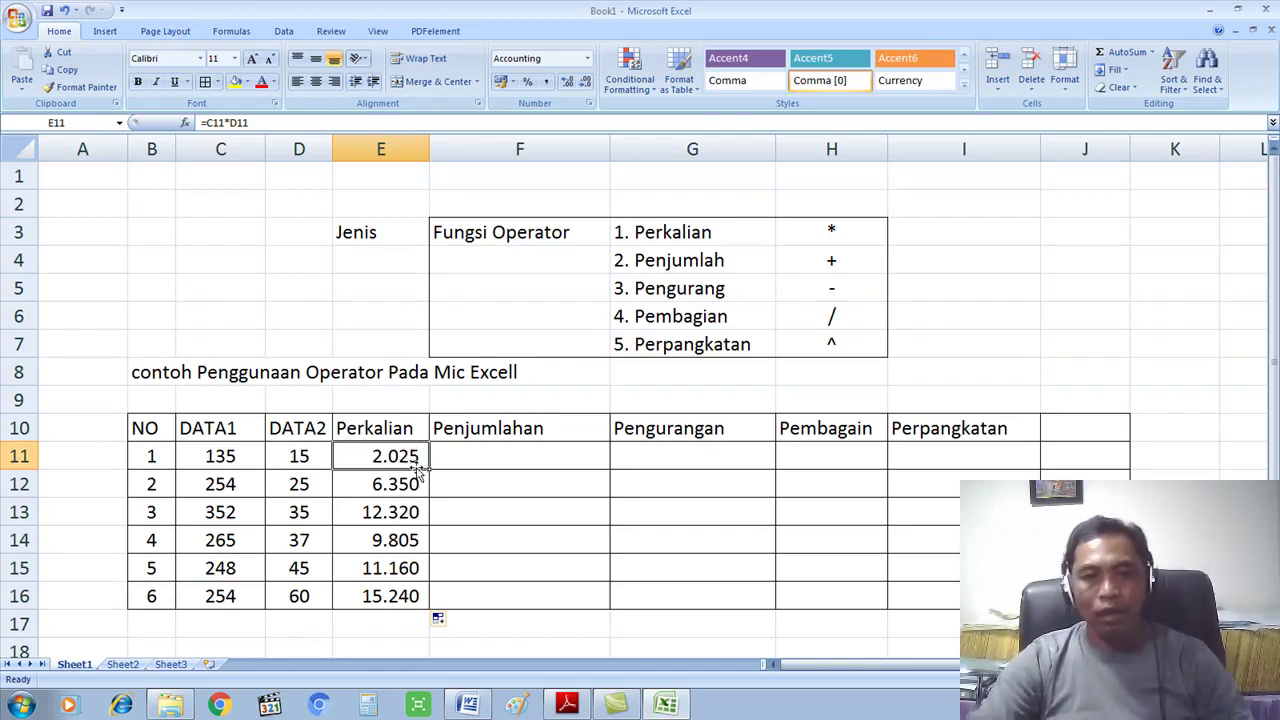
# Enter the formula =135+15 in cell F11 under Penjumlahan and fill it down to F16
pyautogui.click(502, 455)
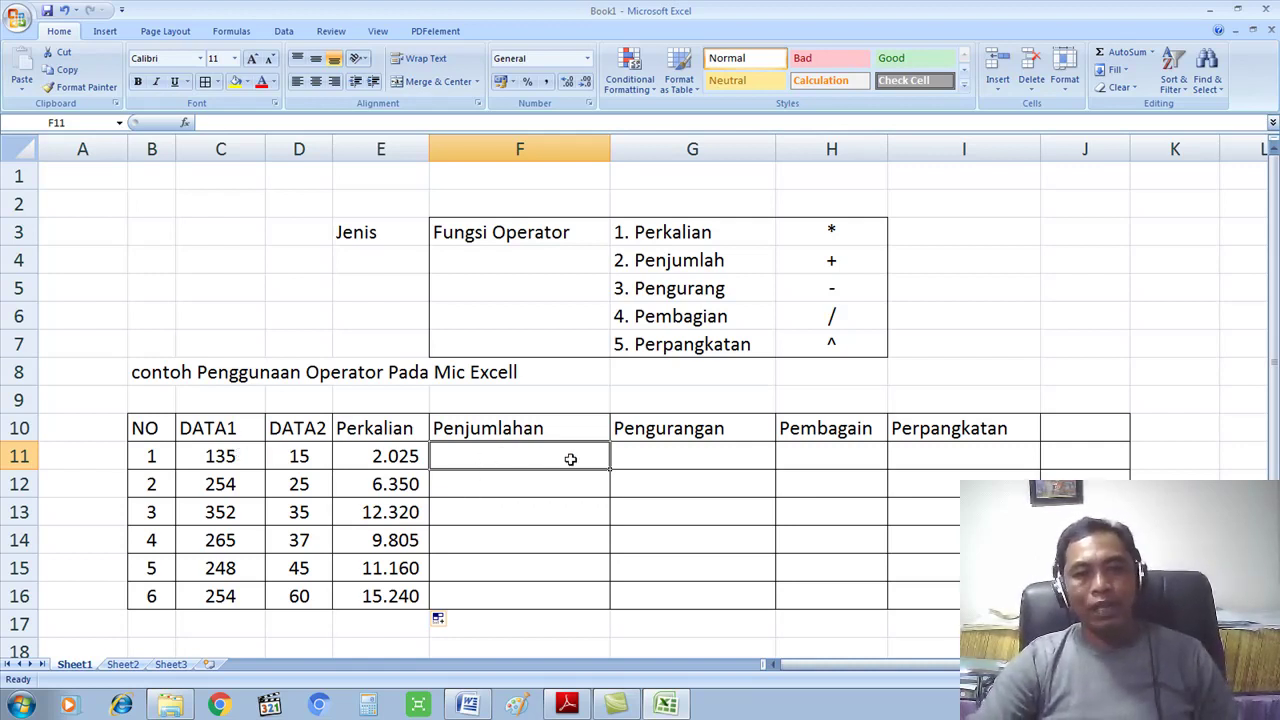
pyautogui.write('=')
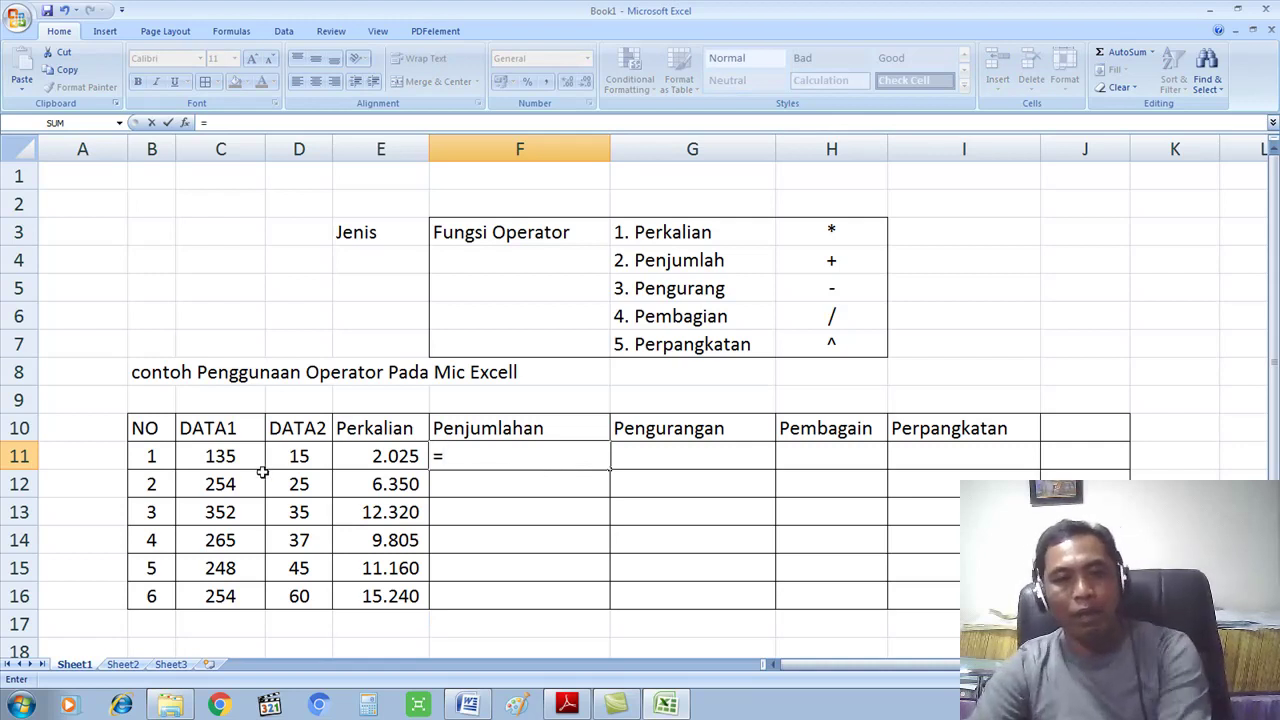
pyautogui.write('135')
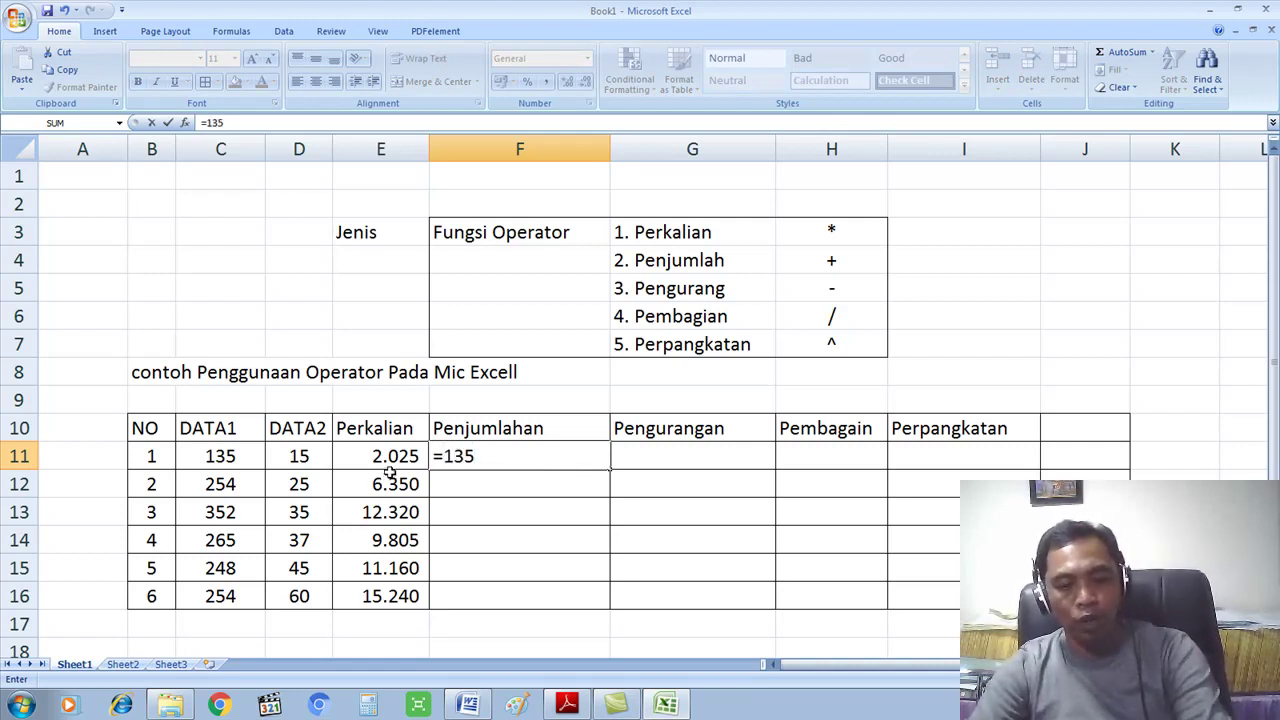
pyautogui.write('+')
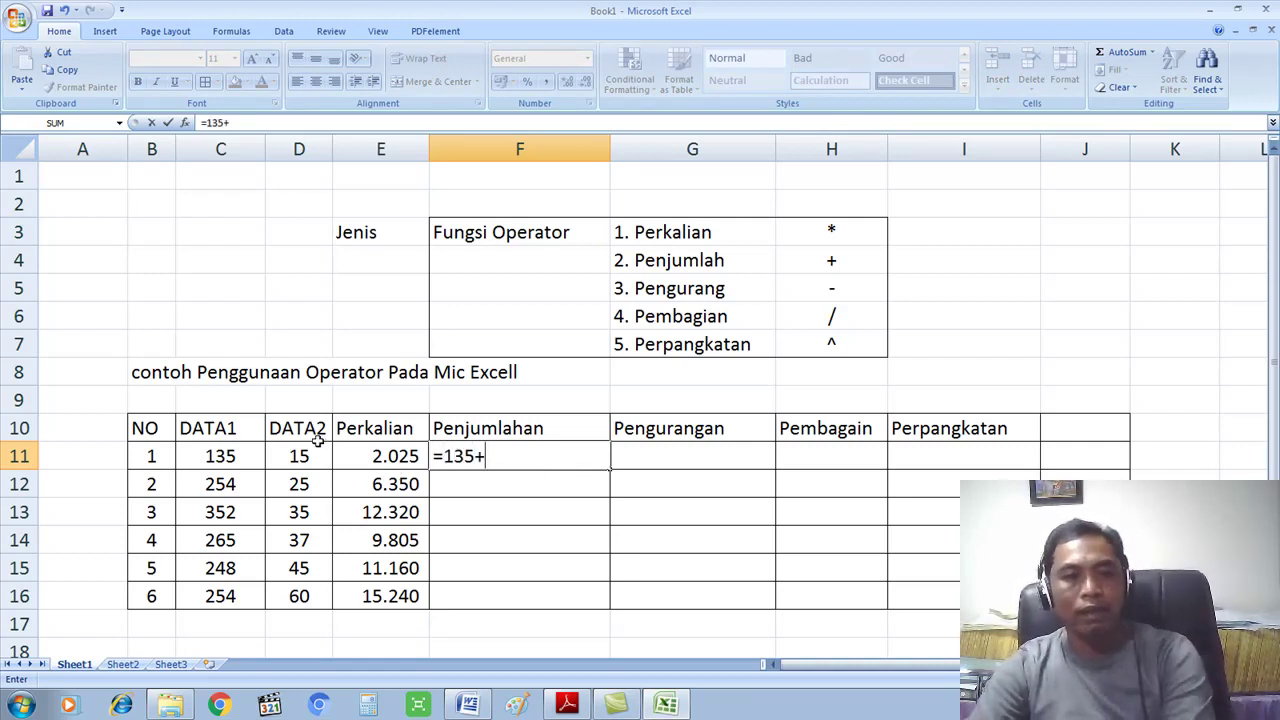
pyautogui.write('15')
pyautogui.press('Return')
pyautogui.click(537, 448)
pyautogui.moveTo(609, 471); pyautogui.dragTo(611, 606)
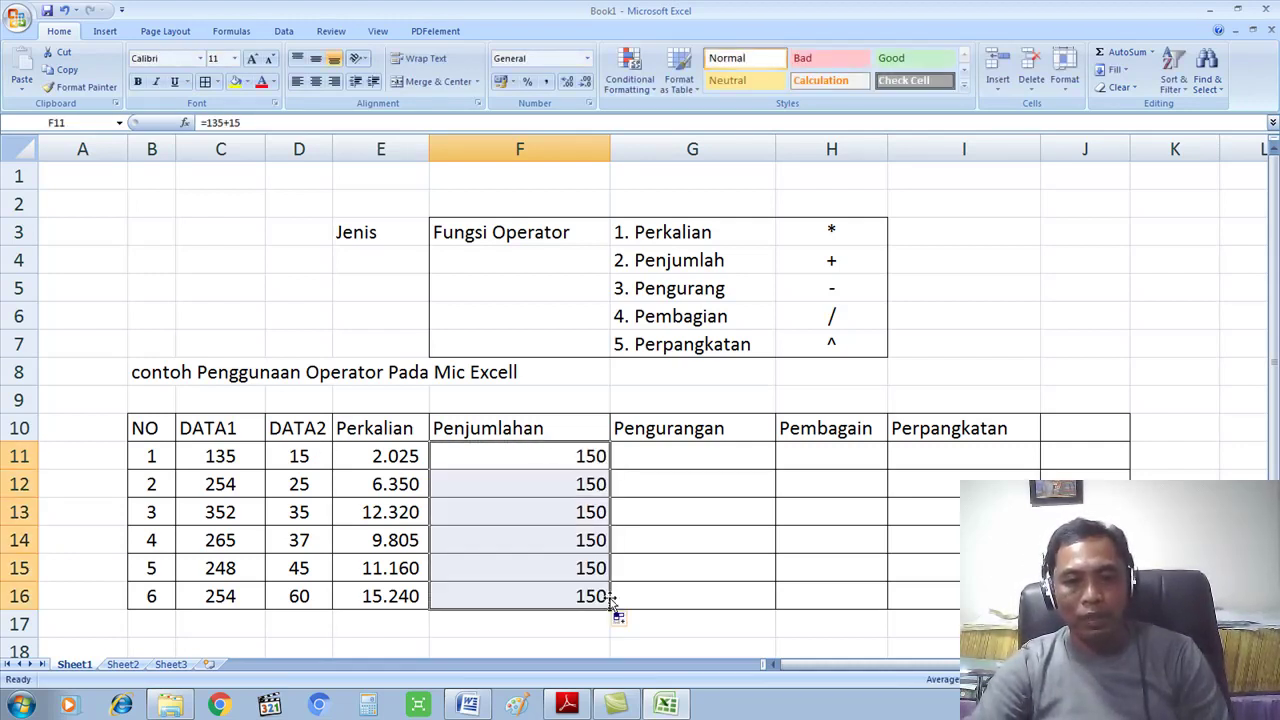
# Replace the literal-number formula in cell F11 with the cell-reference formula =C11+D11
pyautogui.click(565, 465)
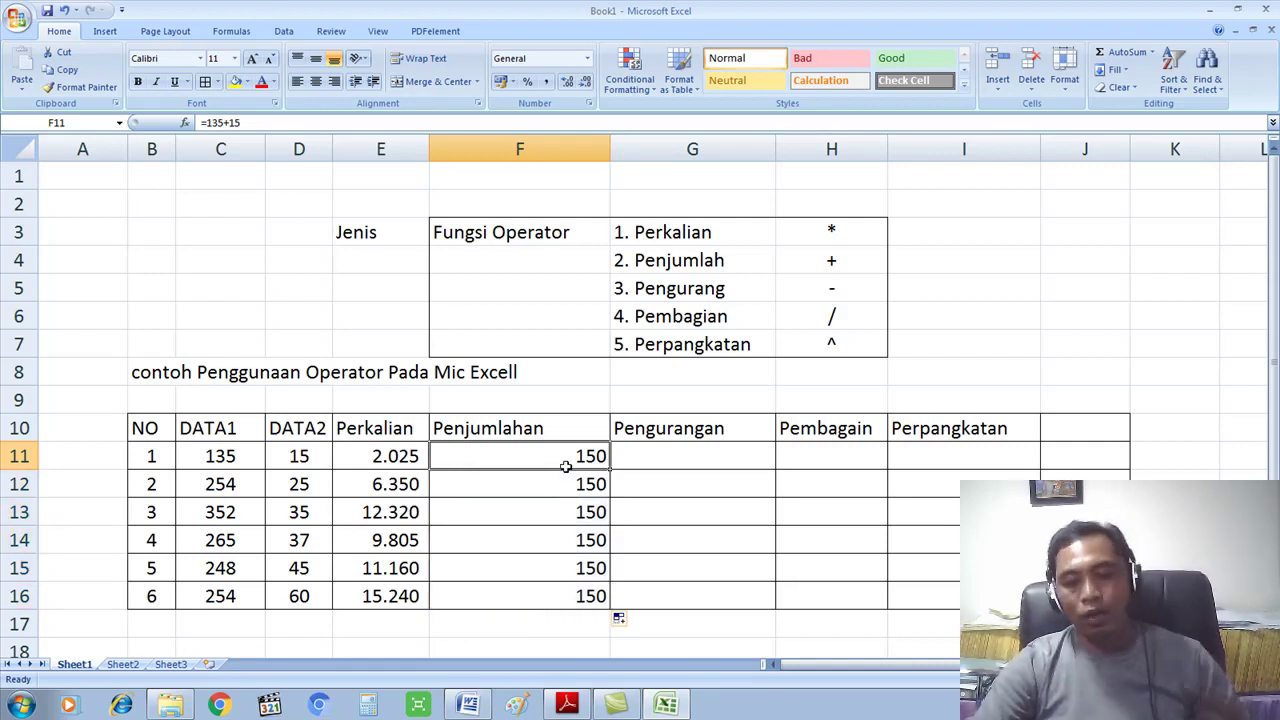
pyautogui.write('=')
pyautogui.click(245, 456)
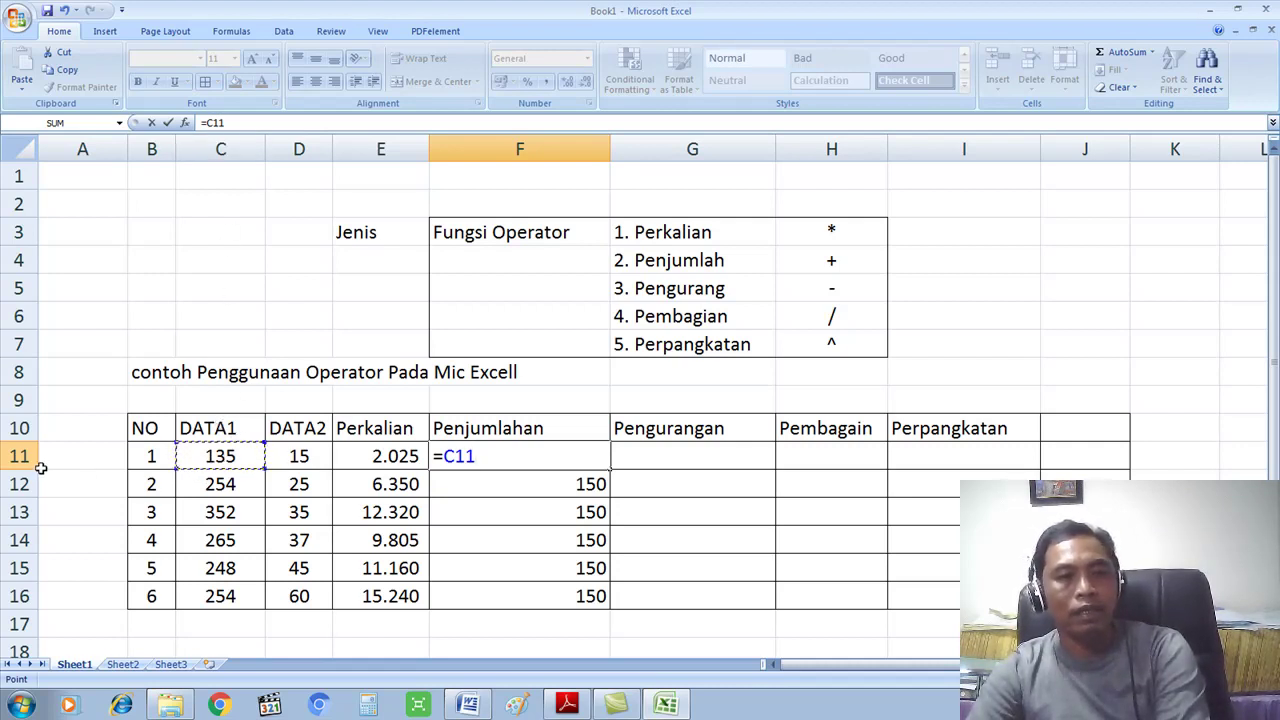
pyautogui.write('+')
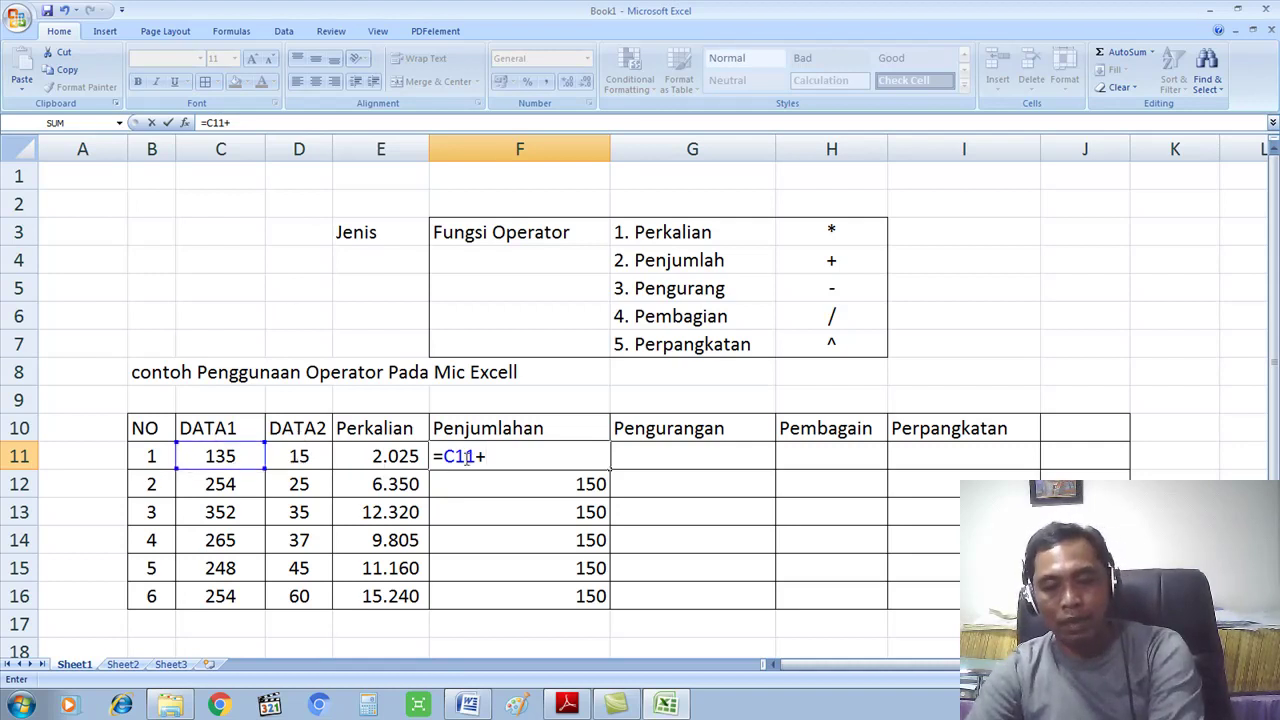
pyautogui.write('d11')
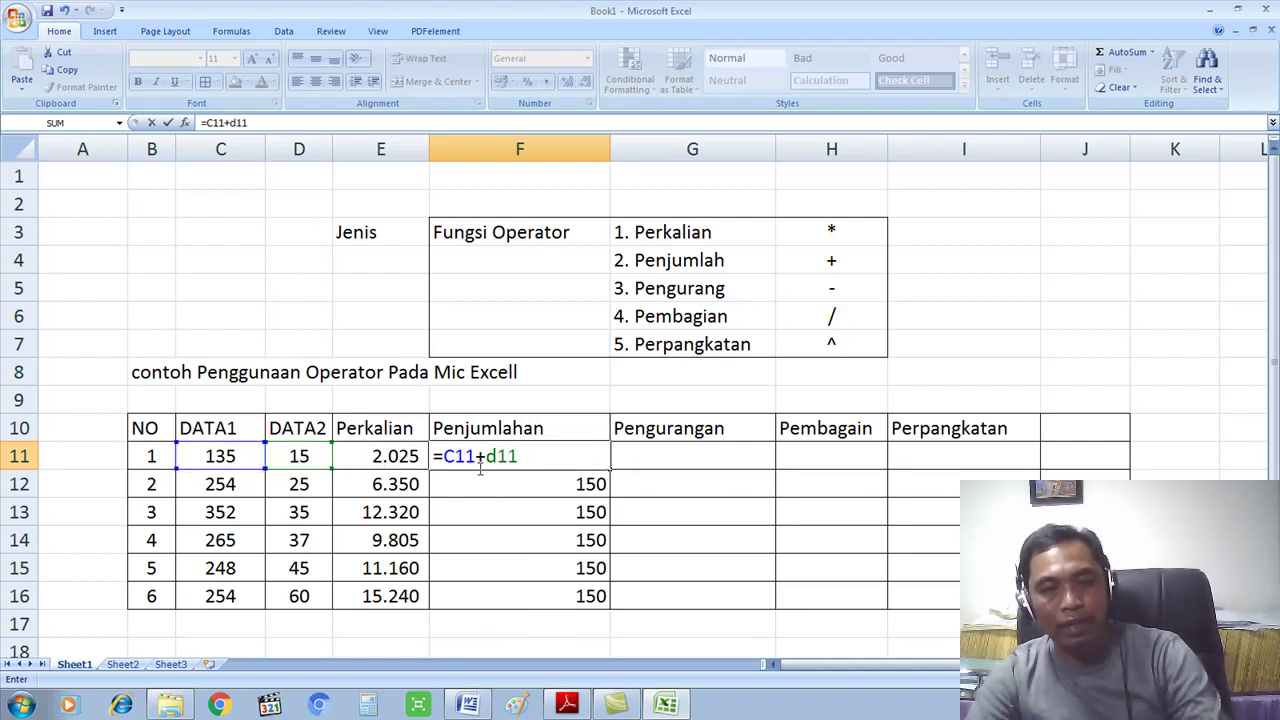
pyautogui.press('Return')
# Fill the cell-reference formula from F11 down to F16 and check the formulas in F12 and F14
pyautogui.click(560, 453)
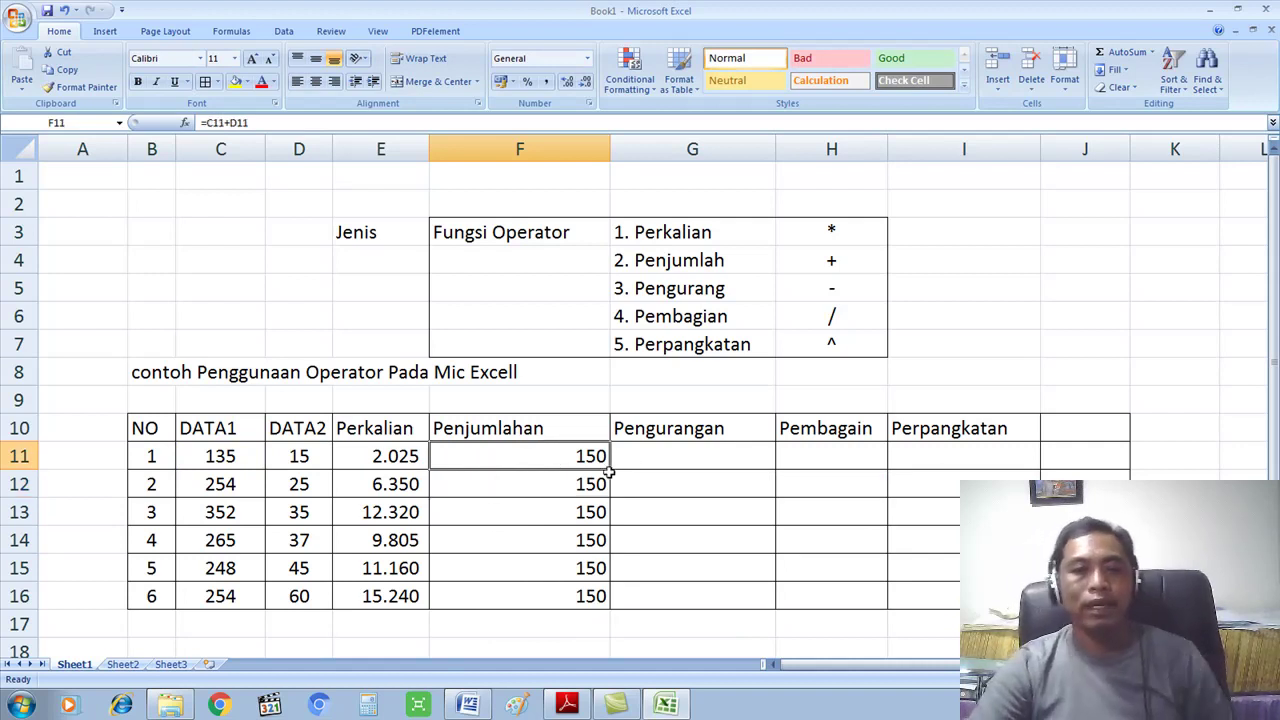
pyautogui.moveTo(608, 468); pyautogui.dragTo(614, 596)
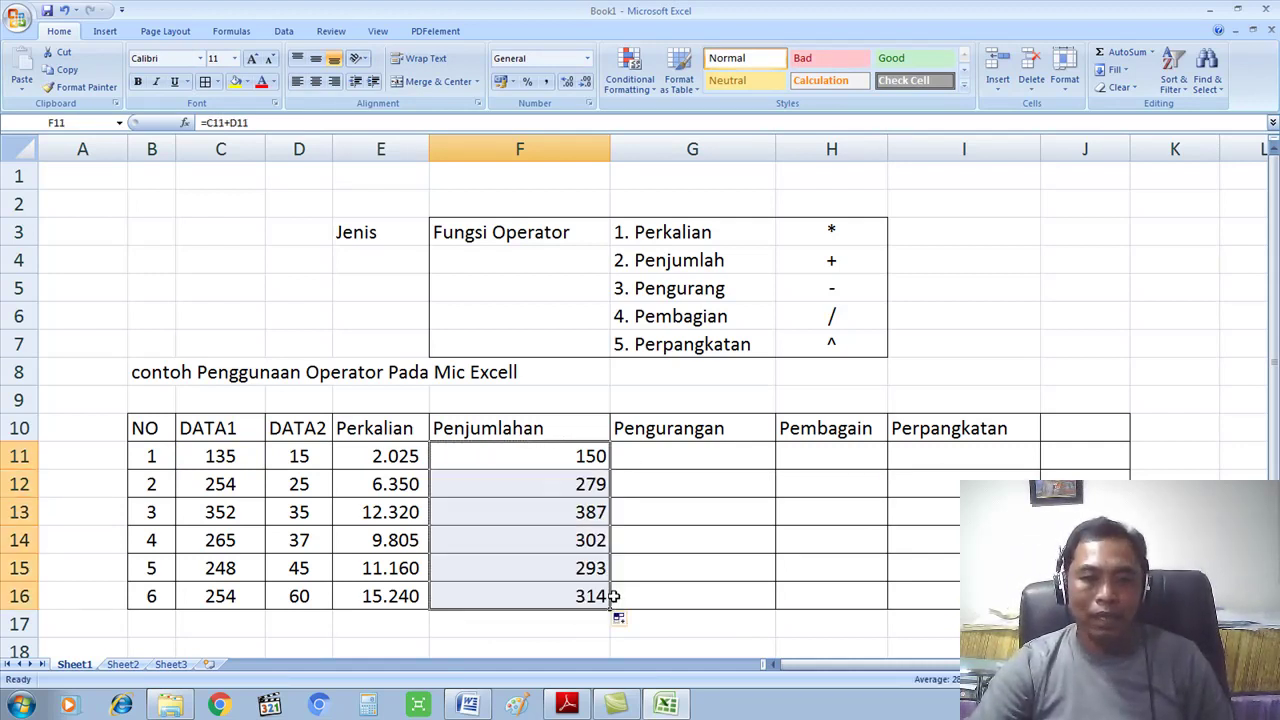
pyautogui.click(579, 483)
pyautogui.click(585, 548)
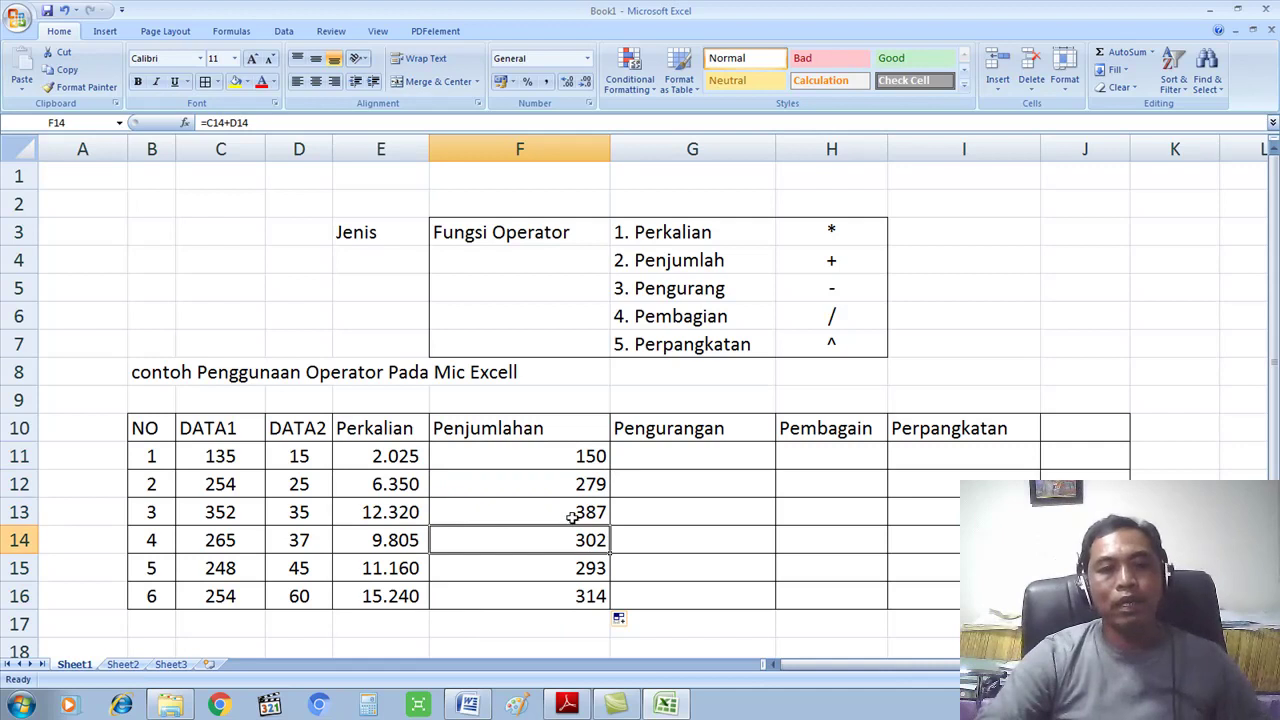
# Center the Penjumlahan results in F11:F16
pyautogui.click(572, 460)
pyautogui.moveTo(572, 460); pyautogui.dragTo(583, 590)
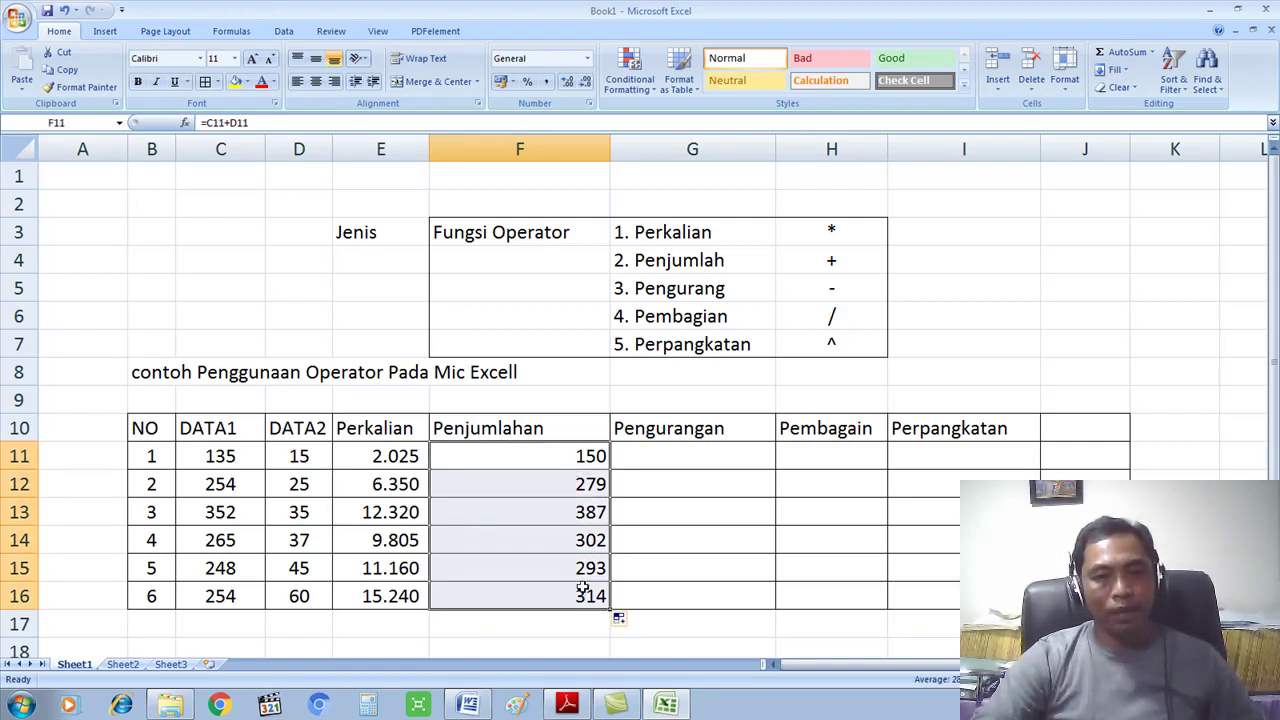
pyautogui.click(315, 81)
pyautogui.click(697, 462)
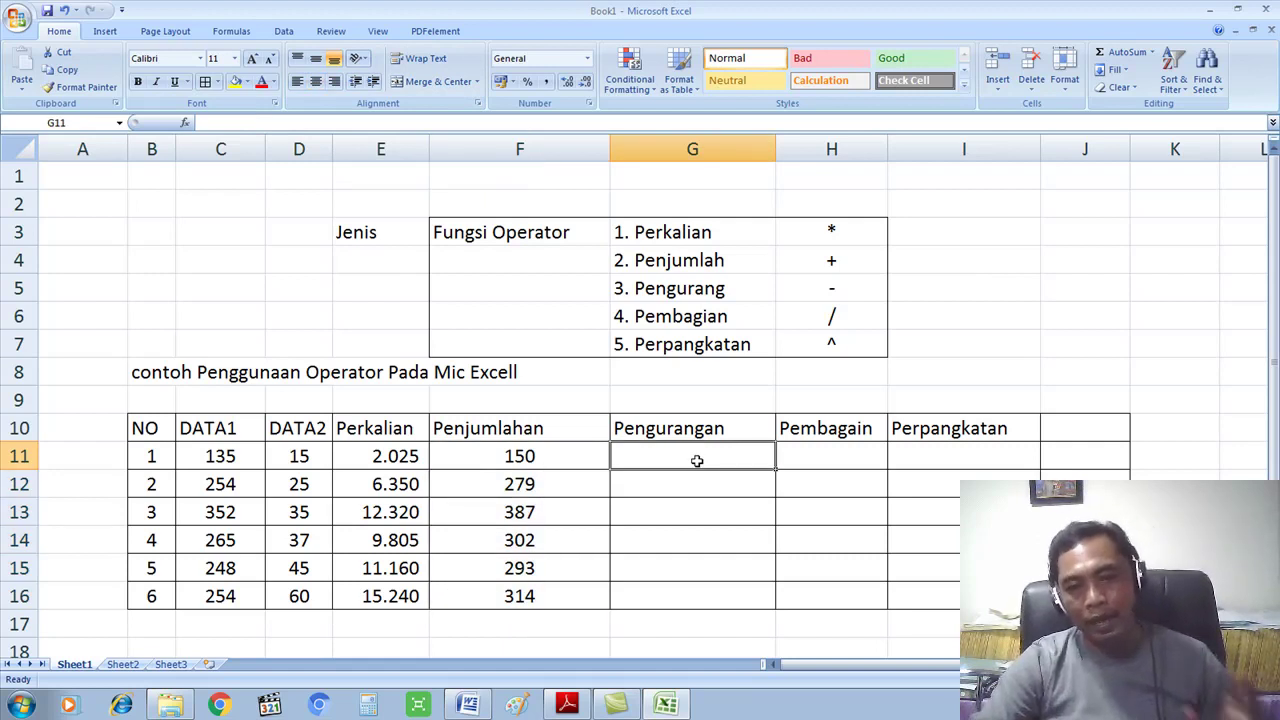
# Highlight the DATA1 and DATA2 values in C11:D16 with a yellow fill
pyautogui.moveTo(151, 457); pyautogui.dragTo(560, 457)
pyautogui.click(255, 459)
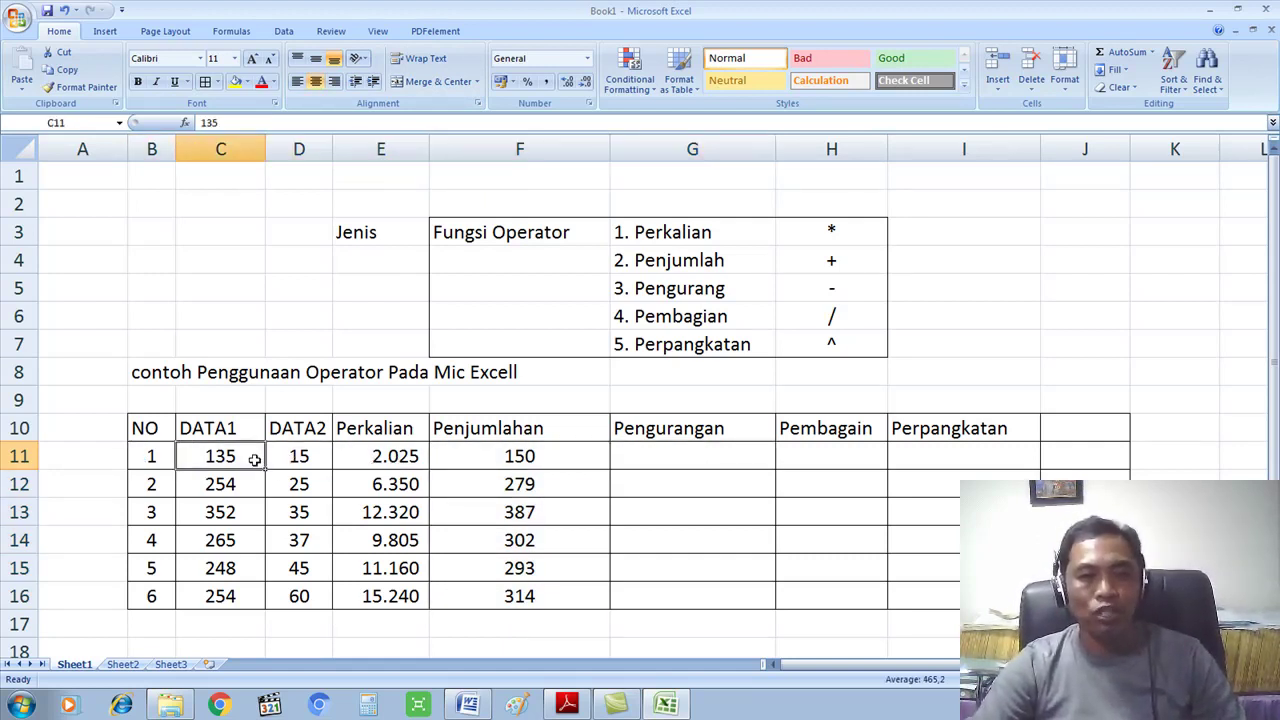
pyautogui.moveTo(209, 455)
pyautogui.mouseDown()
pyautogui.moveTo(318, 482)
pyautogui.moveTo(302, 597)
pyautogui.mouseUp()
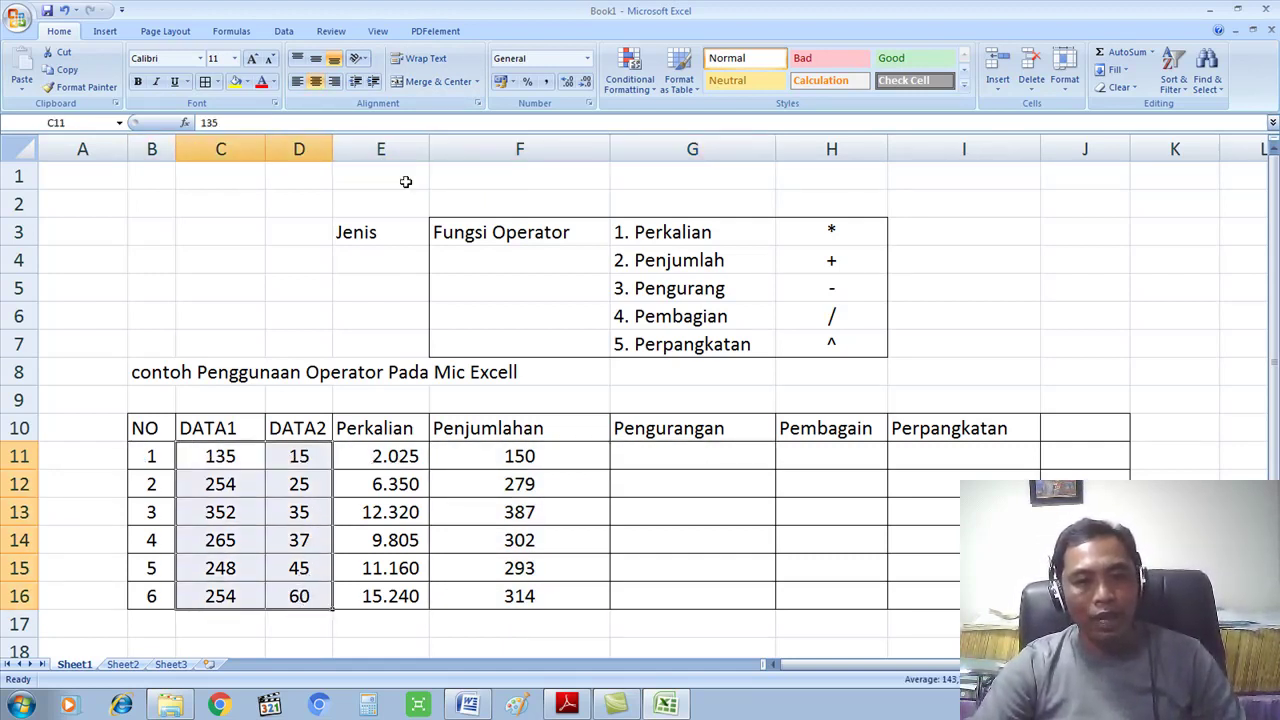
pyautogui.click(236, 81)
pyautogui.click(325, 502)
pyautogui.moveTo(223, 455); pyautogui.dragTo(218, 597)
pyautogui.moveTo(297, 455); pyautogui.dragTo(311, 595)
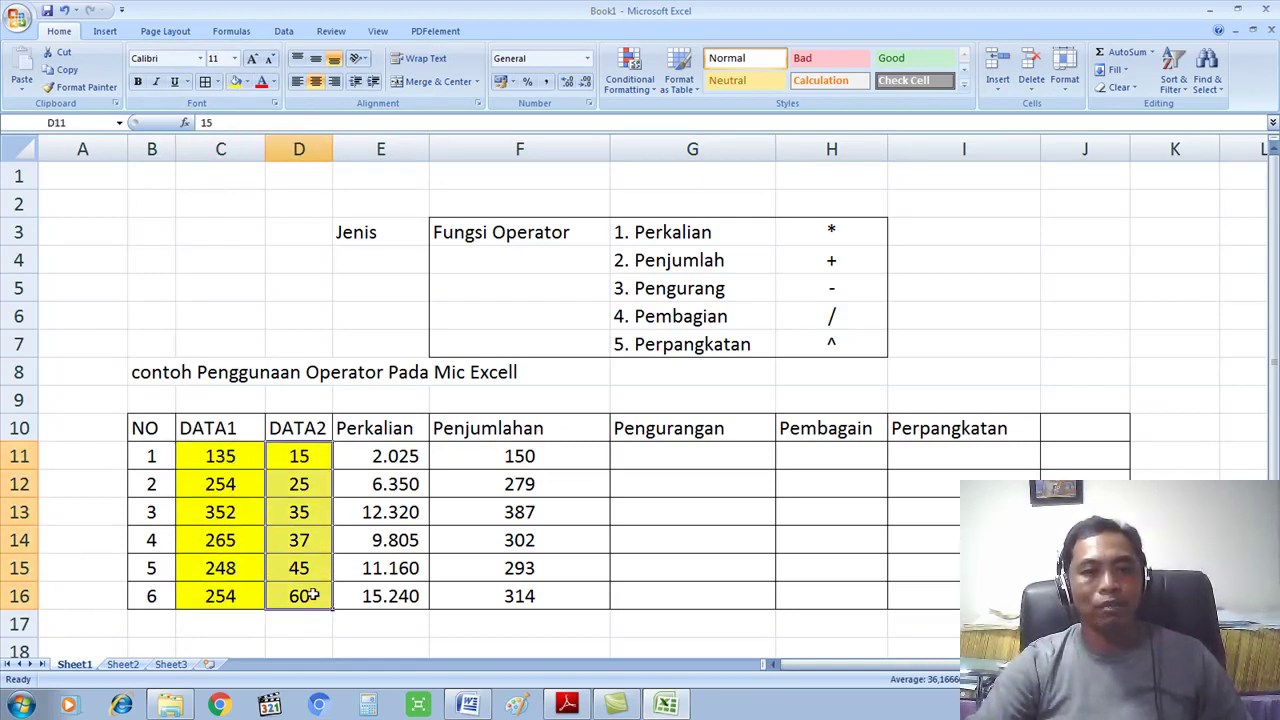
# Try the subtraction formula =C14-D14 in cell G14 and clear the cell again
pyautogui.click(638, 466)
pyautogui.click(663, 542)
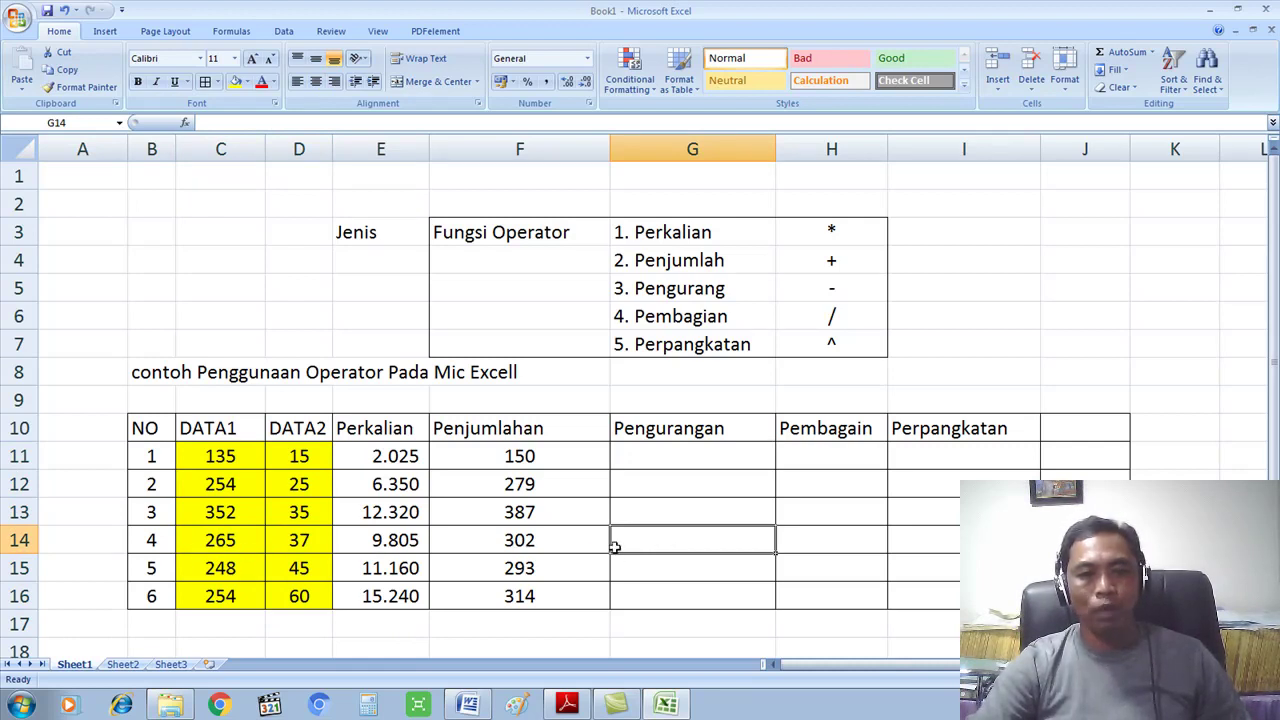
pyautogui.write('=')
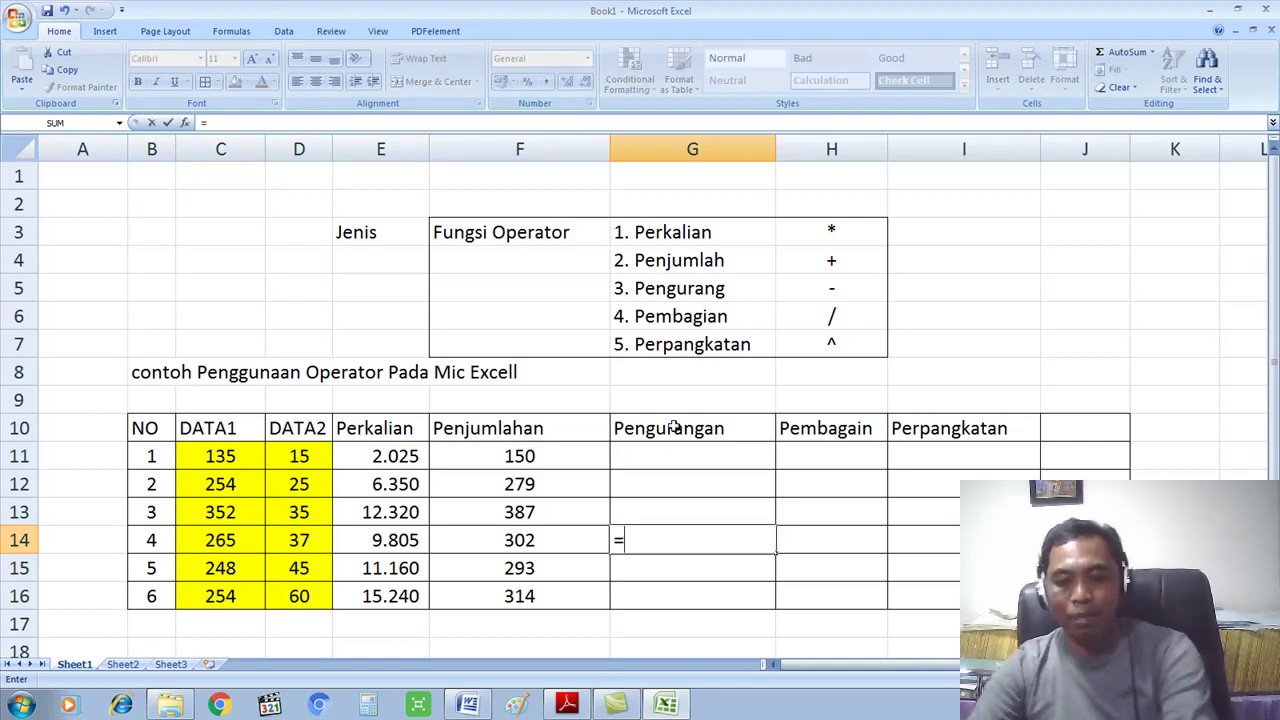
pyautogui.click(228, 540)
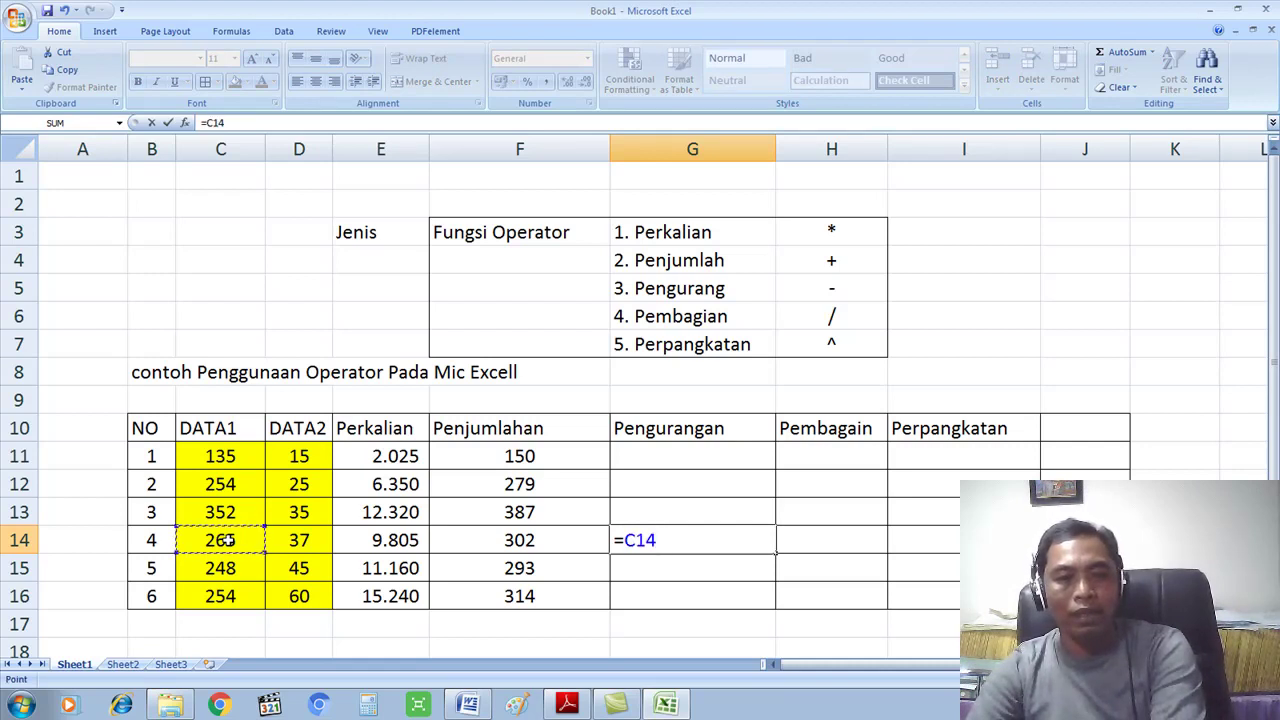
pyautogui.write('-')
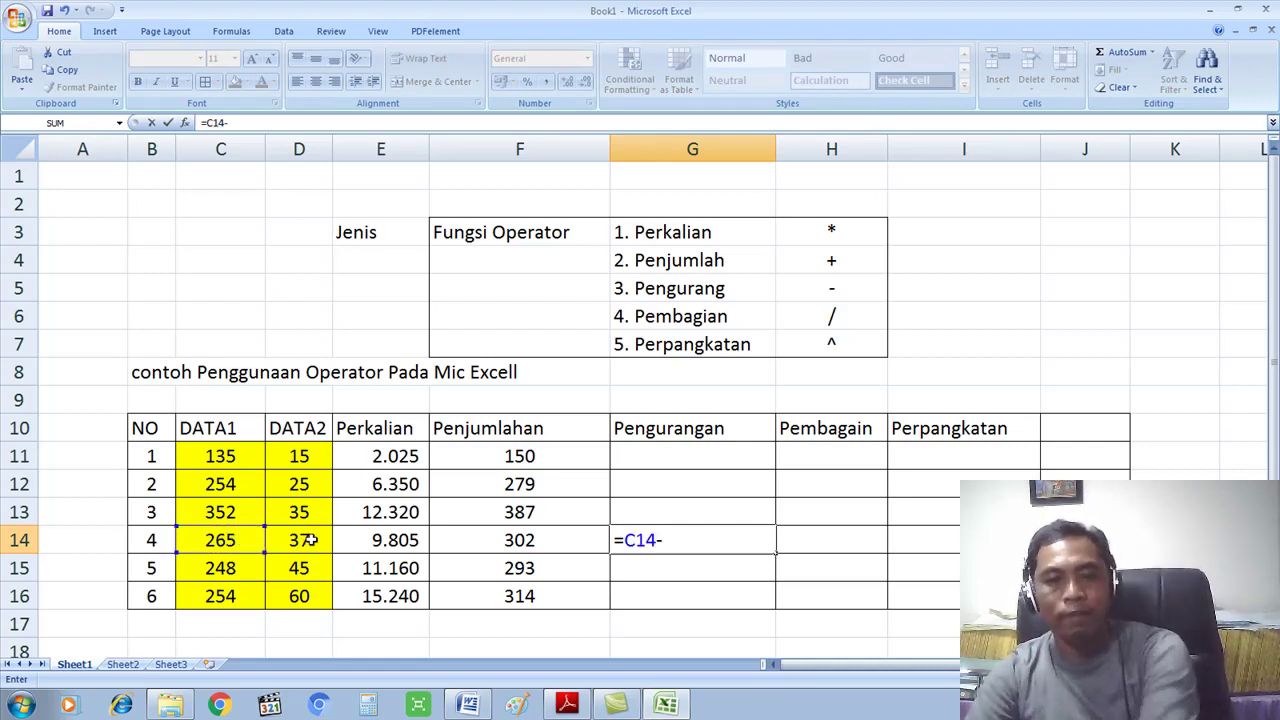
pyautogui.click(307, 541)
pyautogui.press('Return')
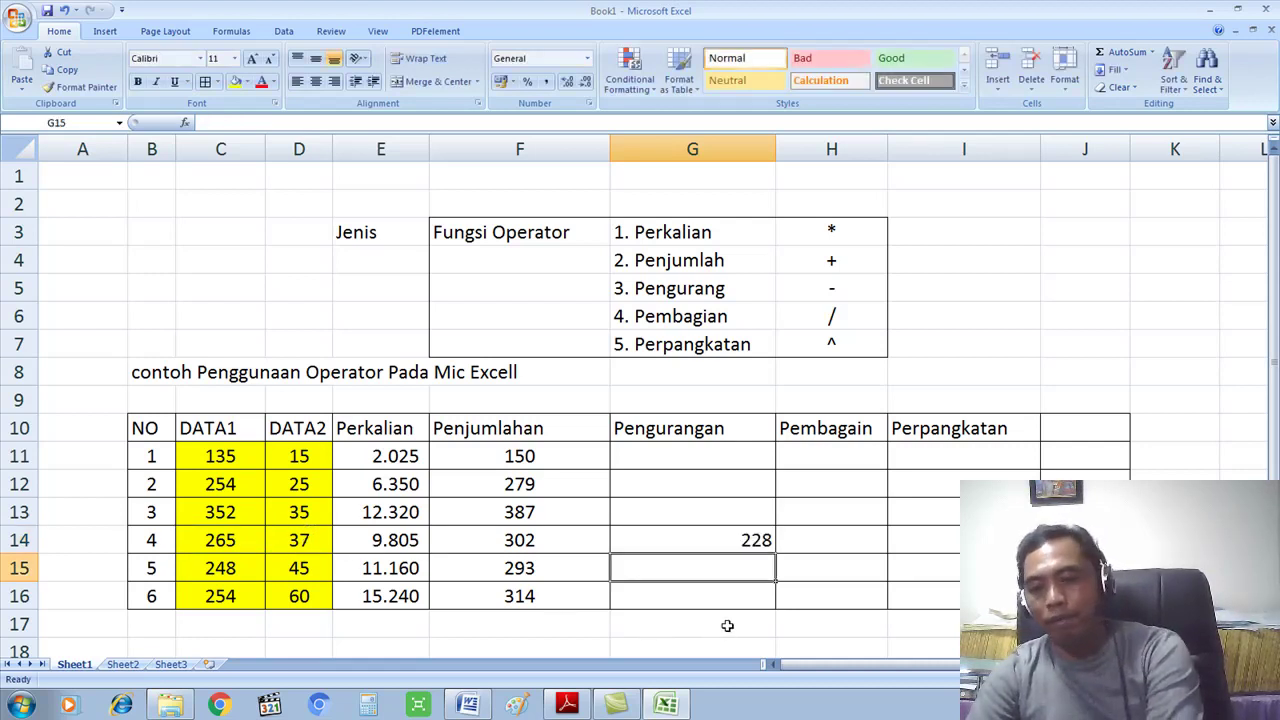
pyautogui.click(754, 541)
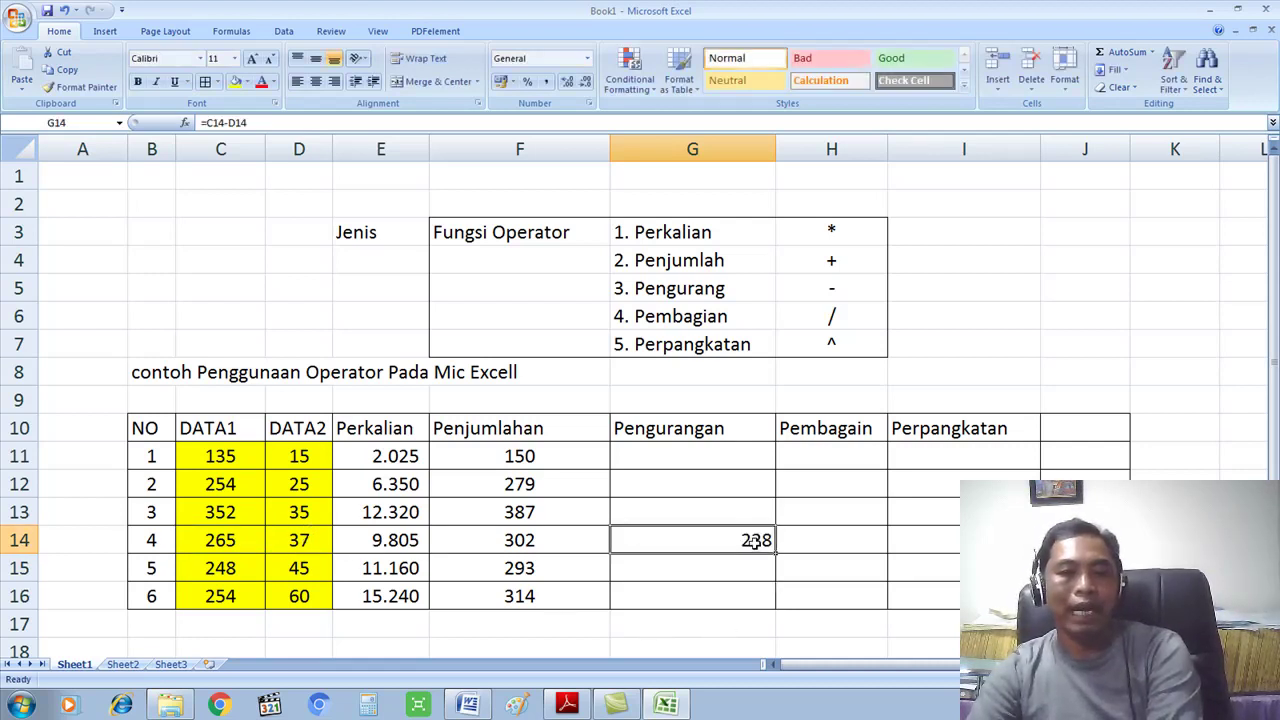
pyautogui.press('Delete')
# Enter the formula =C11-D11 in cell G11 under Pengurangan
pyautogui.click(726, 455)
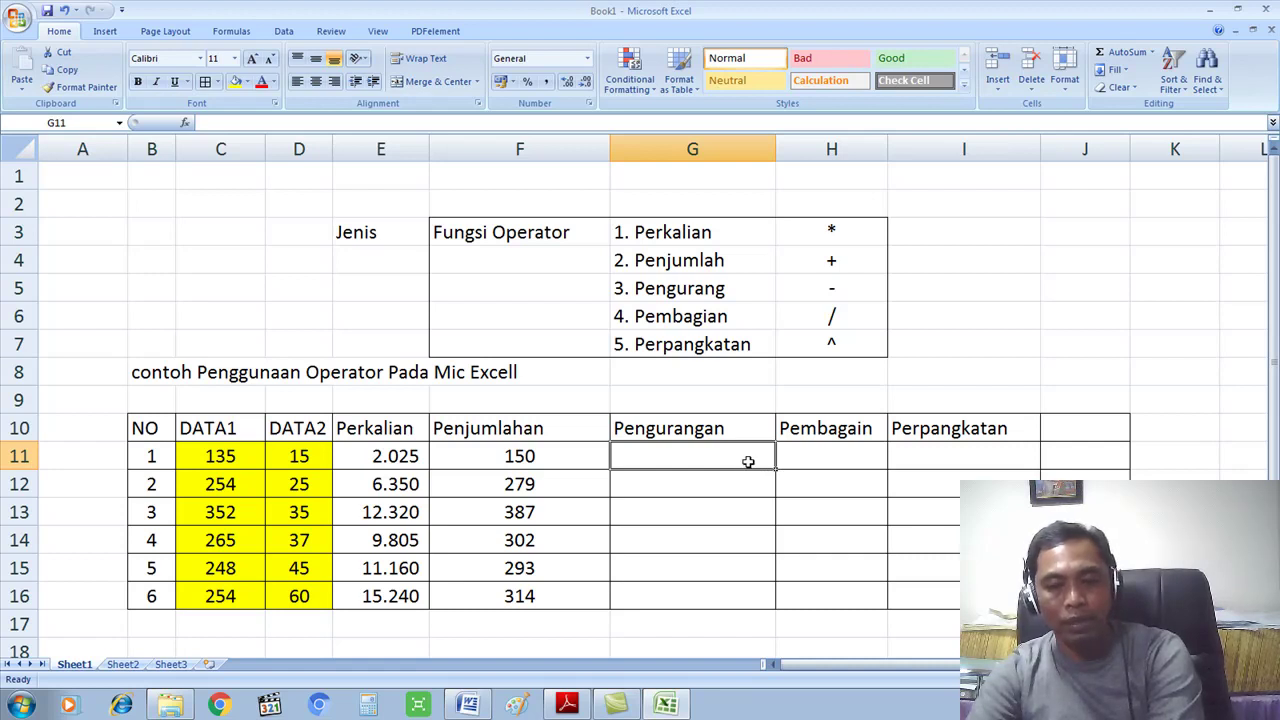
pyautogui.write('=')
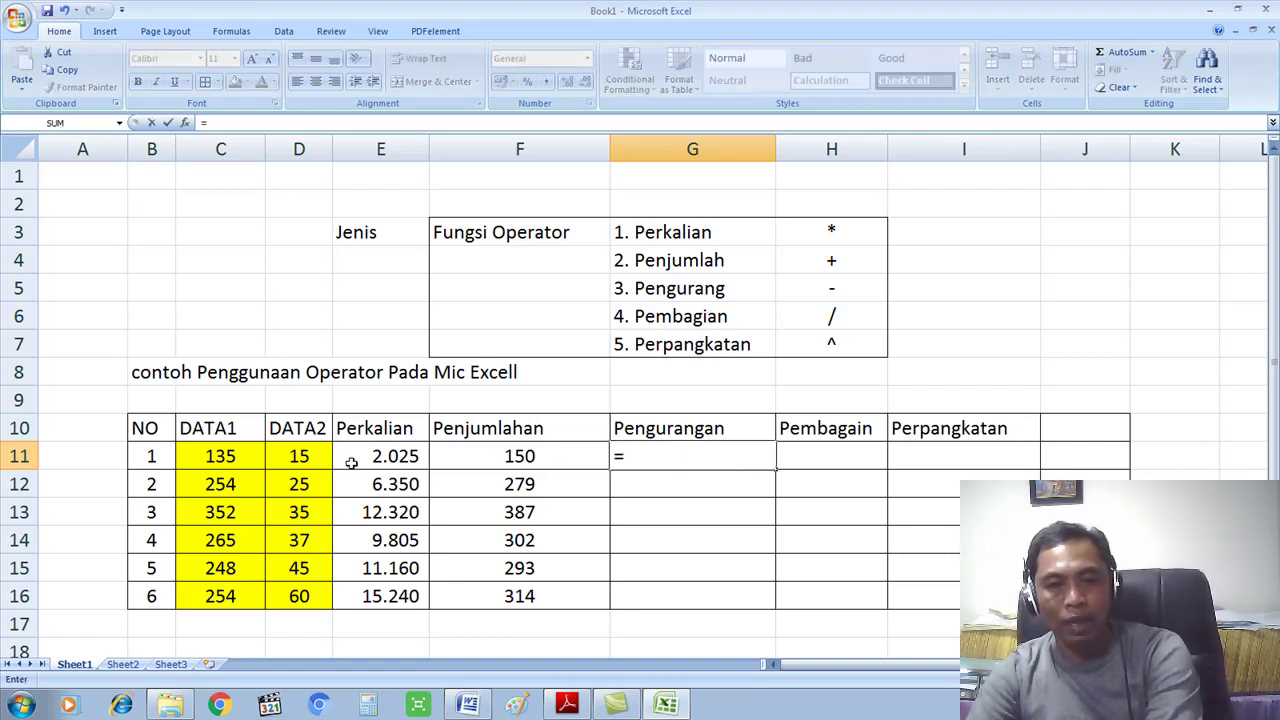
pyautogui.click(226, 462)
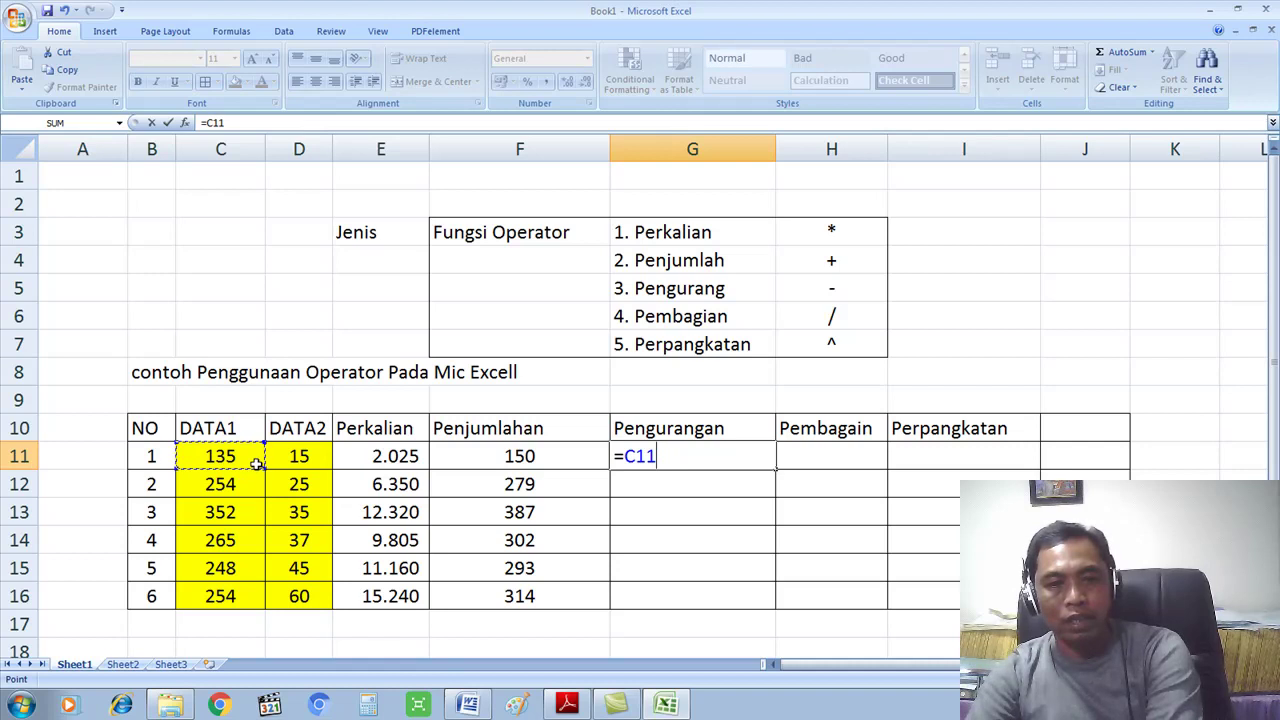
pyautogui.write('-')
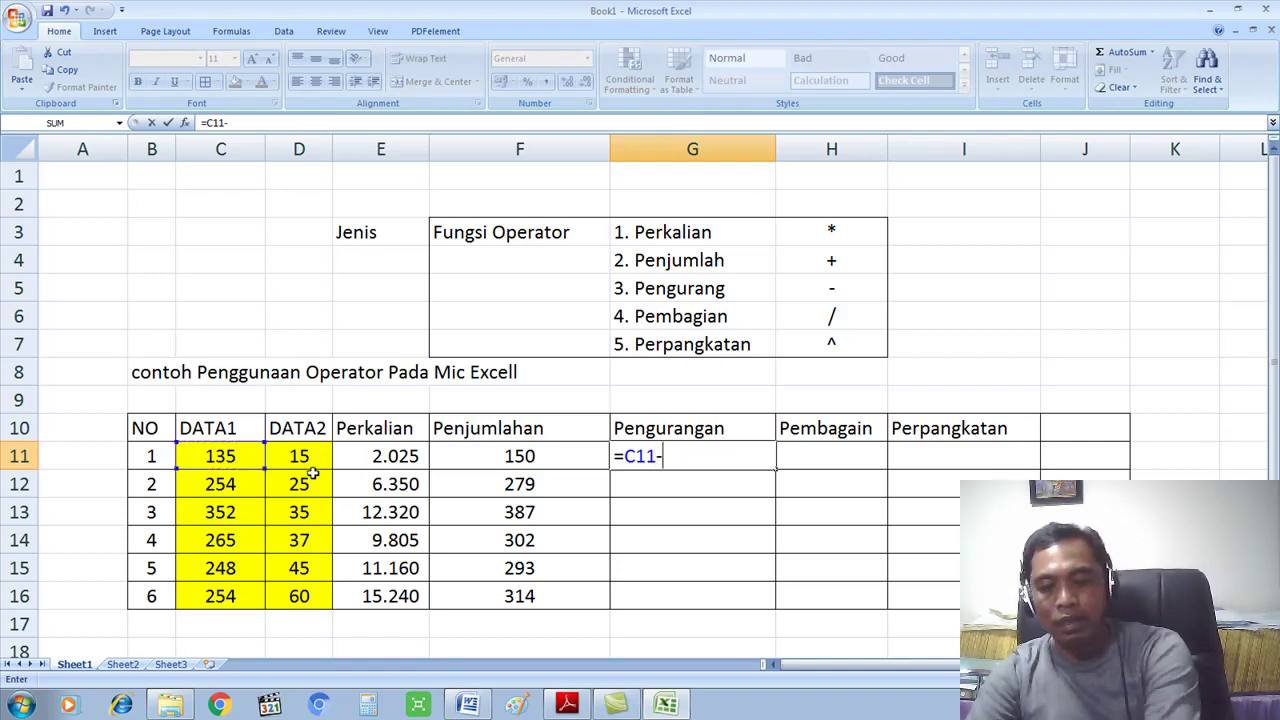
pyautogui.click(312, 457)
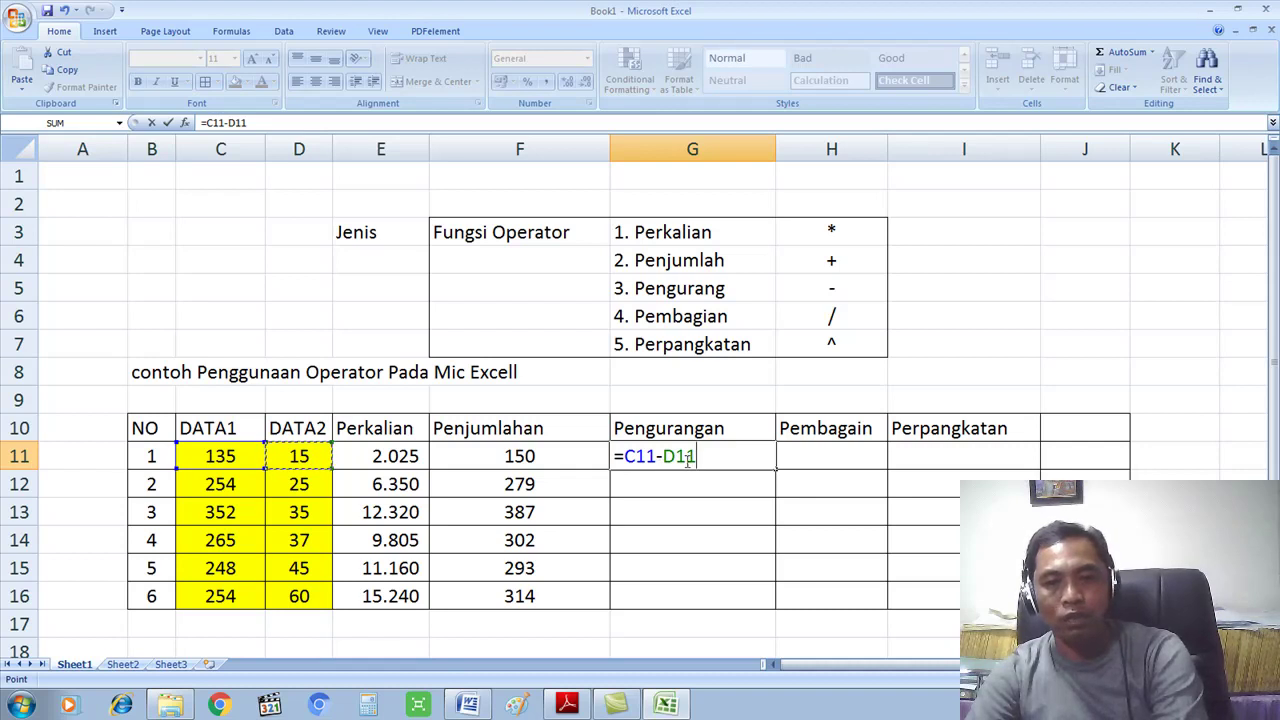
pyautogui.press('Return')
# Fill the subtraction formula from G11 down to G16 and center the results
pyautogui.click(750, 458)
pyautogui.moveTo(776, 480); pyautogui.dragTo(773, 598)
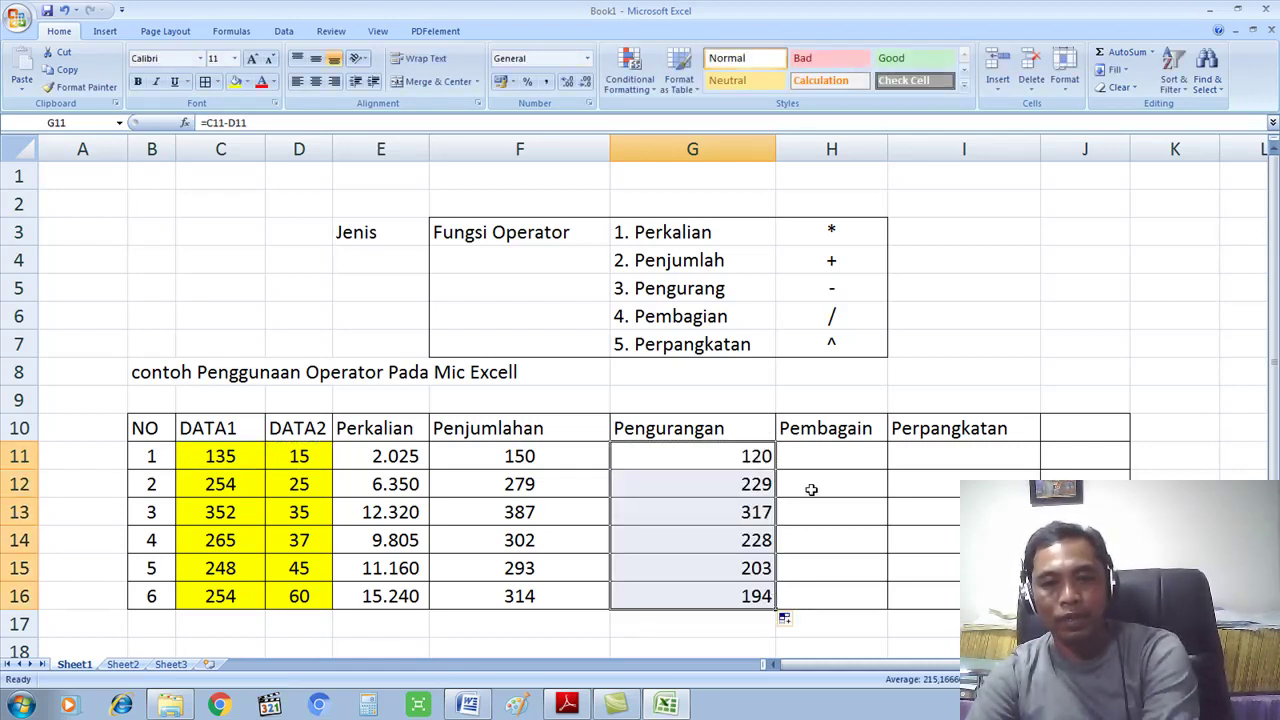
pyautogui.click(318, 84)
# Enter the formula =C11/D11 in cell H11 under Pembagain
pyautogui.click(829, 459)
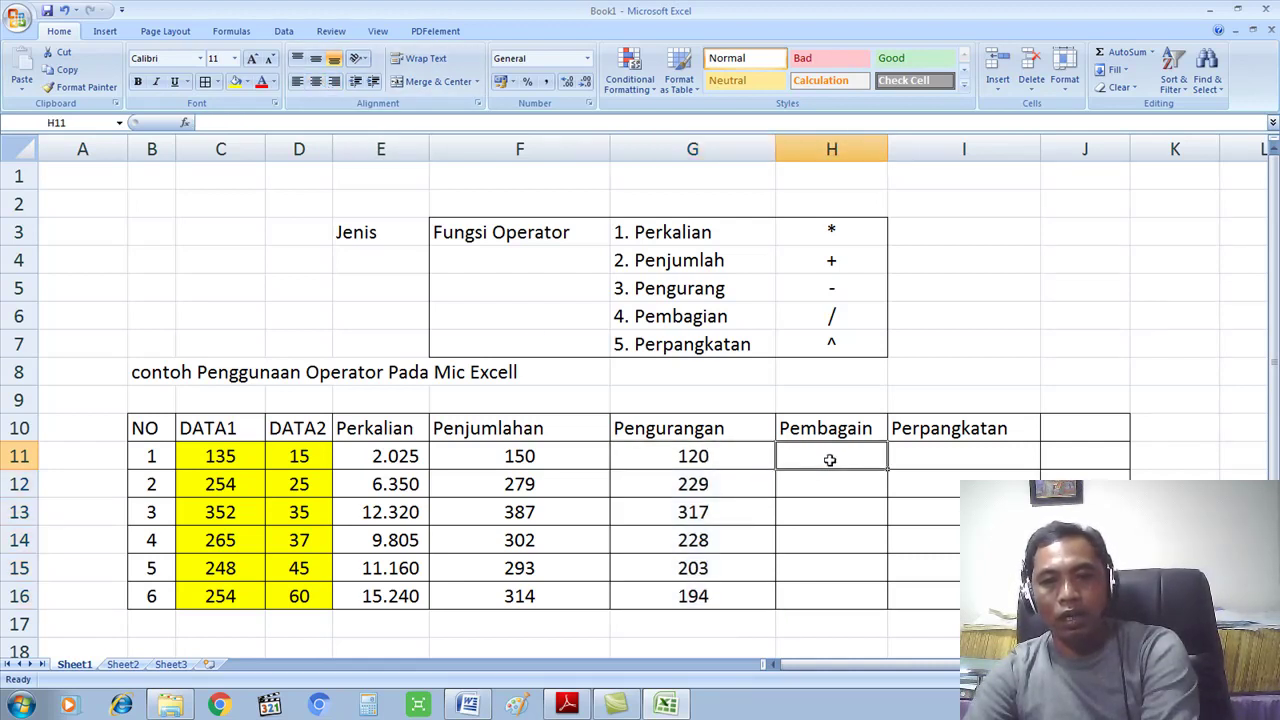
pyautogui.click(224, 459)
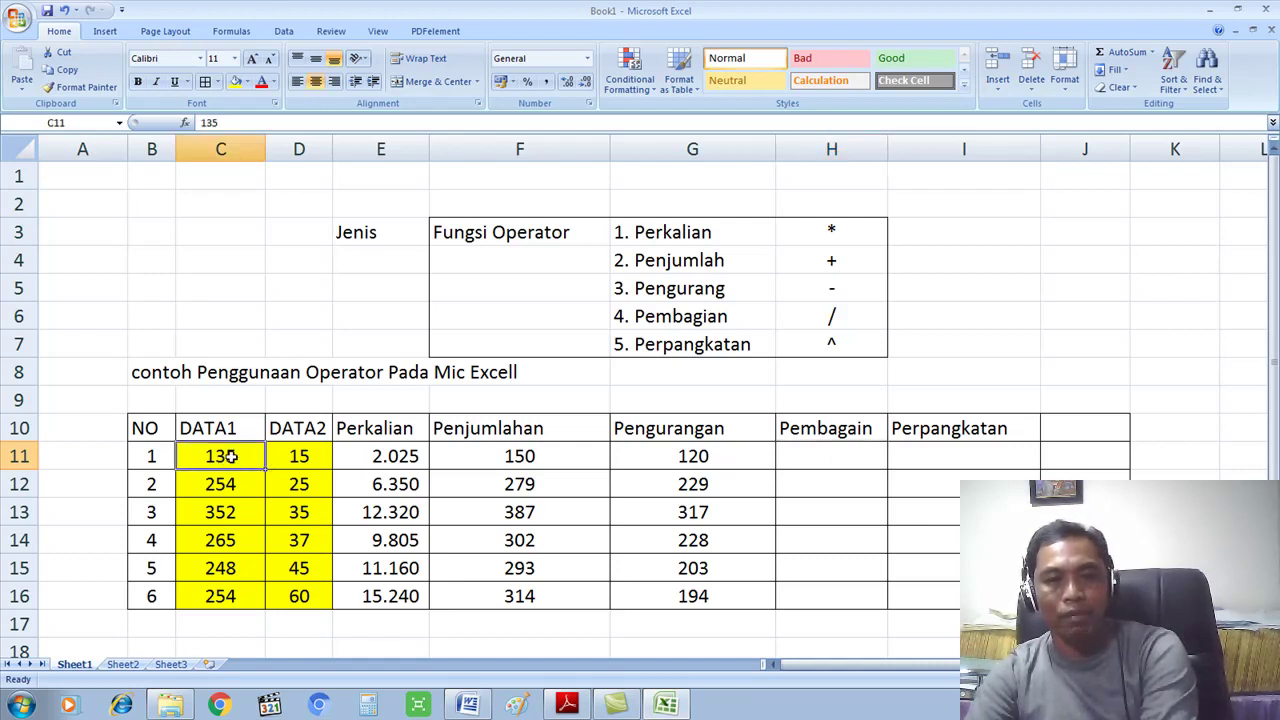
pyautogui.click(855, 457)
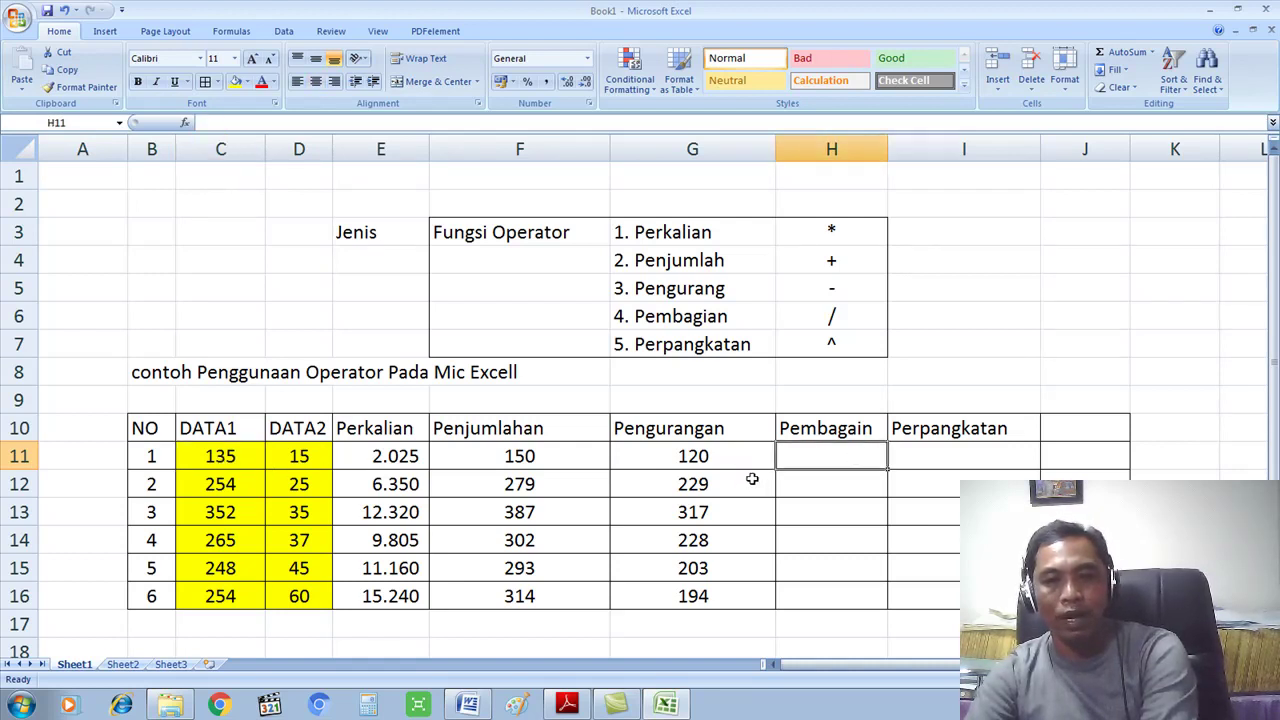
pyautogui.write('=')
pyautogui.click(198, 453)
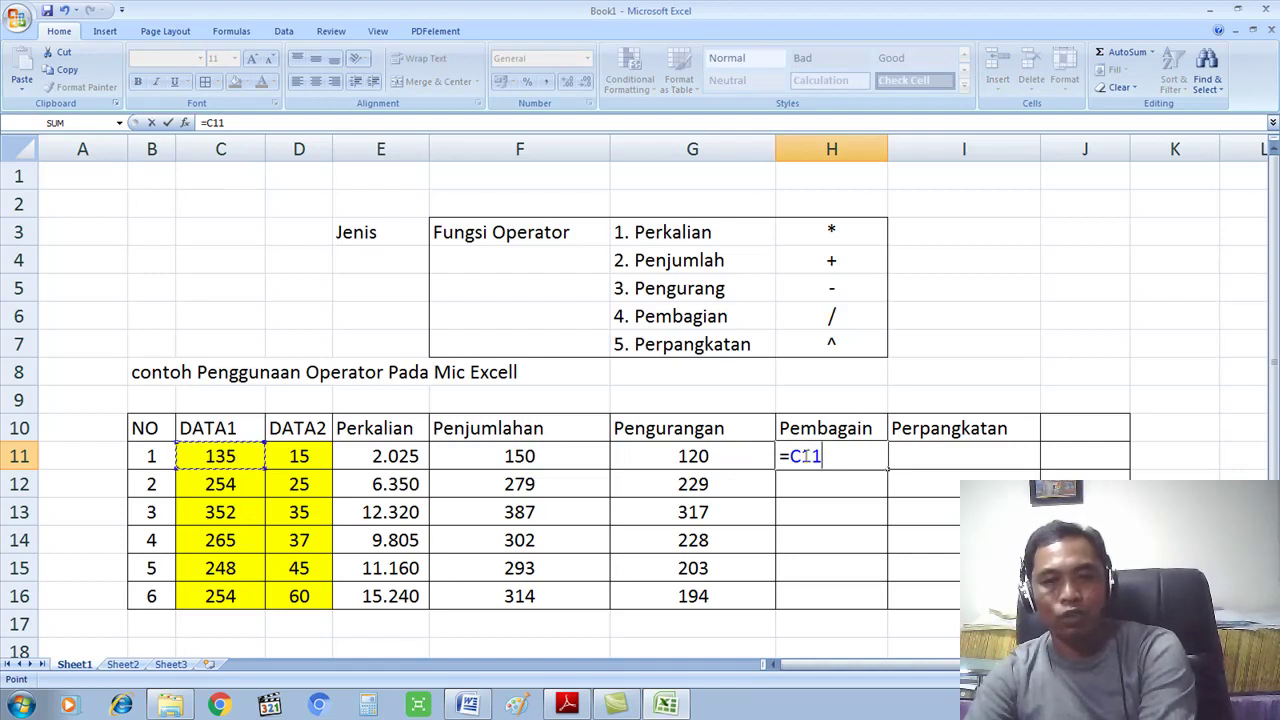
pyautogui.write('/')
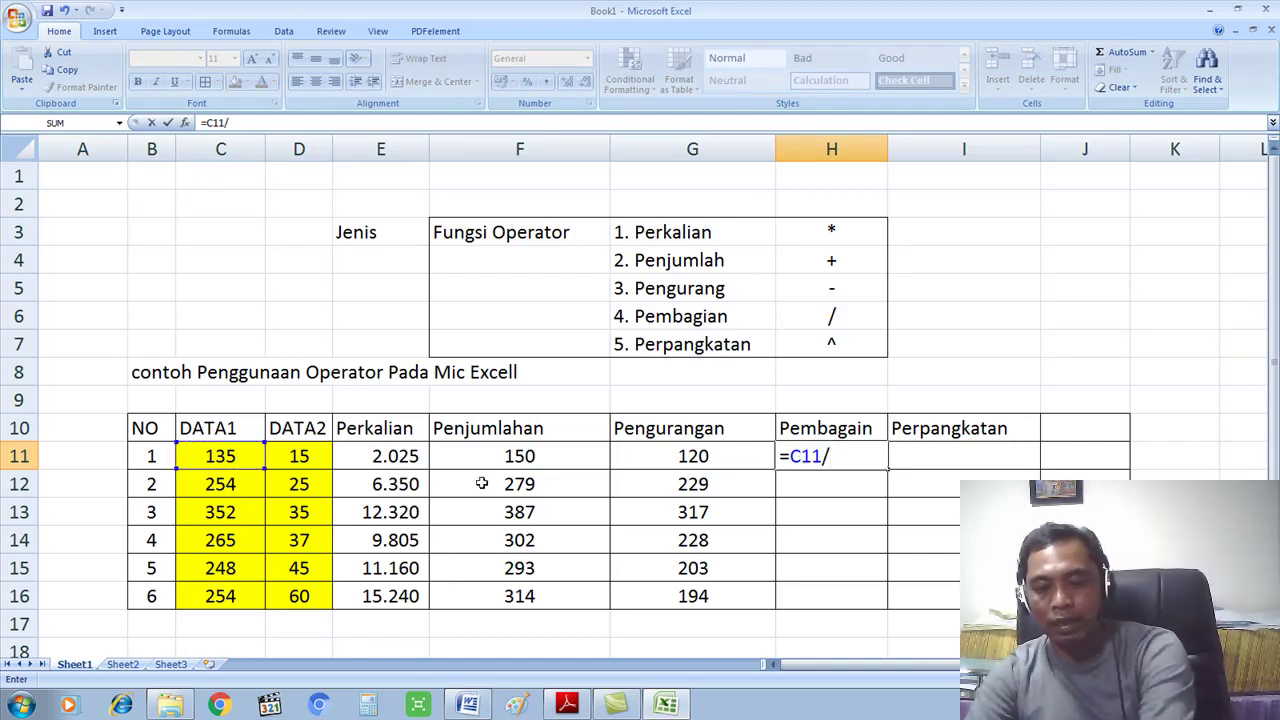
pyautogui.click(300, 457)
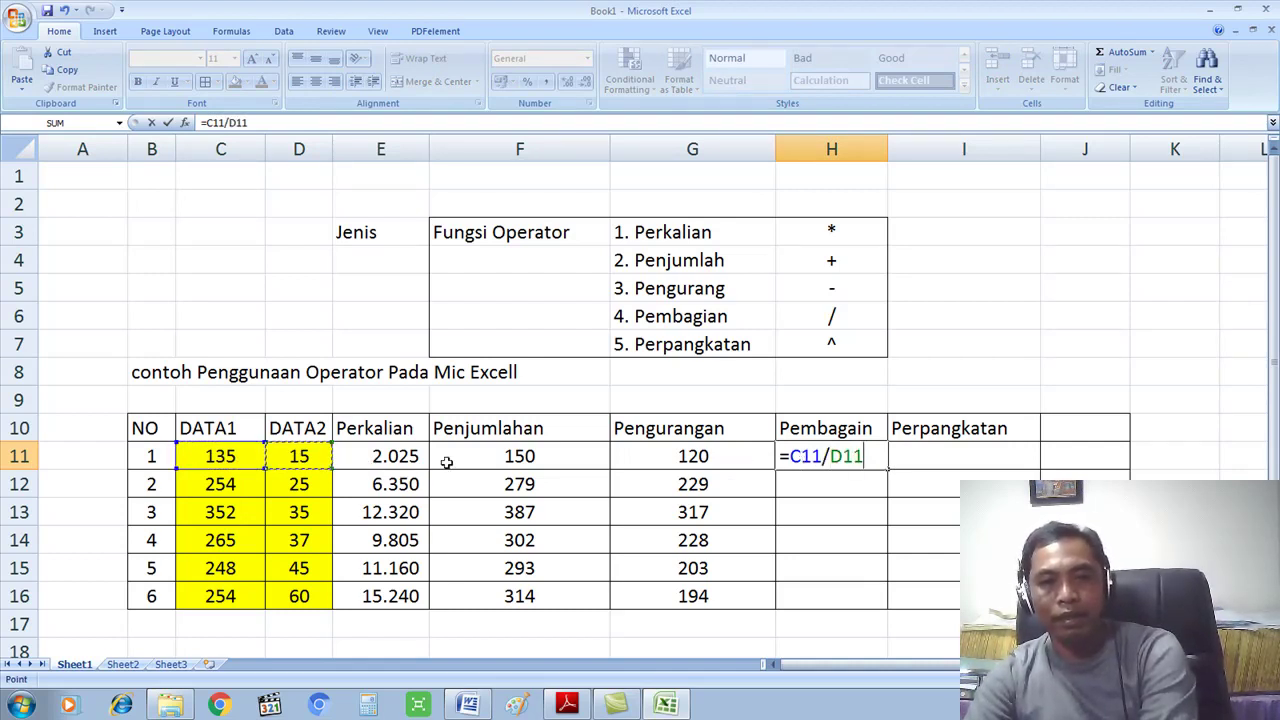
pyautogui.press('Return')
# Fill the division formula from H11 down to H16 and center the results
pyautogui.click(866, 457)
pyautogui.moveTo(884, 469); pyautogui.dragTo(880, 597)
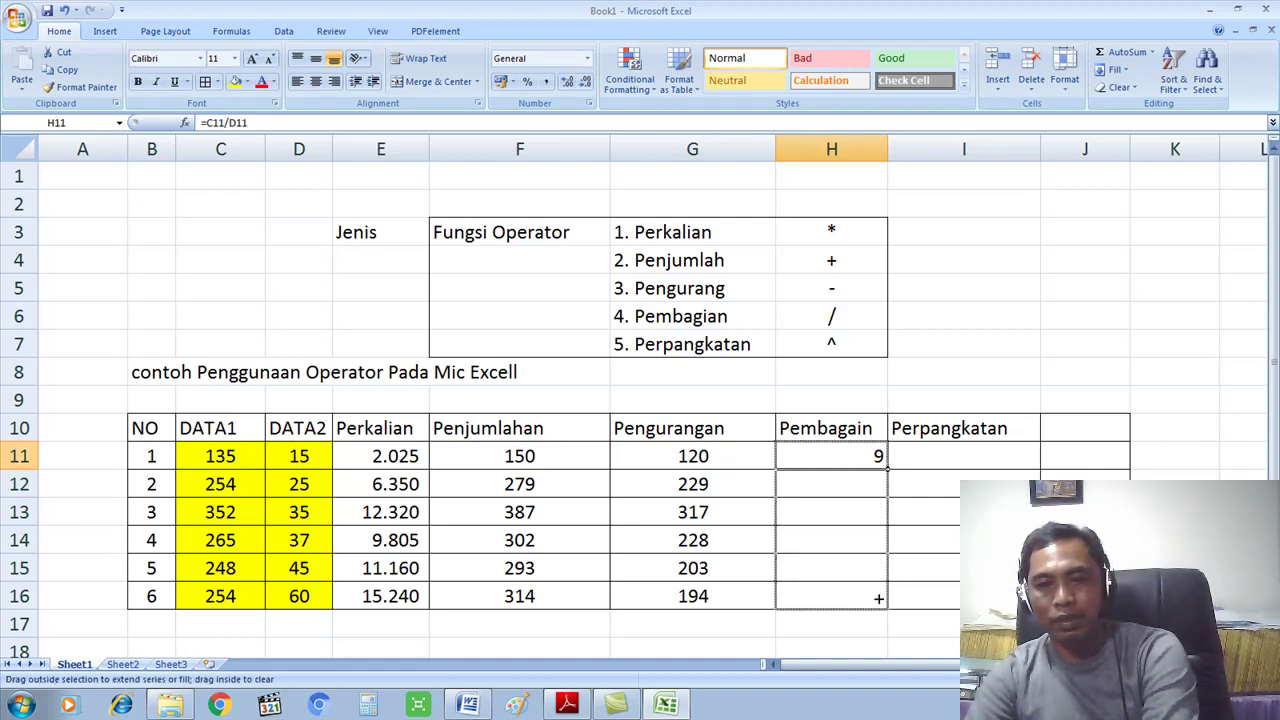
pyautogui.click(316, 82)
pyautogui.click(815, 481)
# Format the division results in H11:H16 to show one decimal place
pyautogui.moveTo(834, 455); pyautogui.dragTo(843, 594)
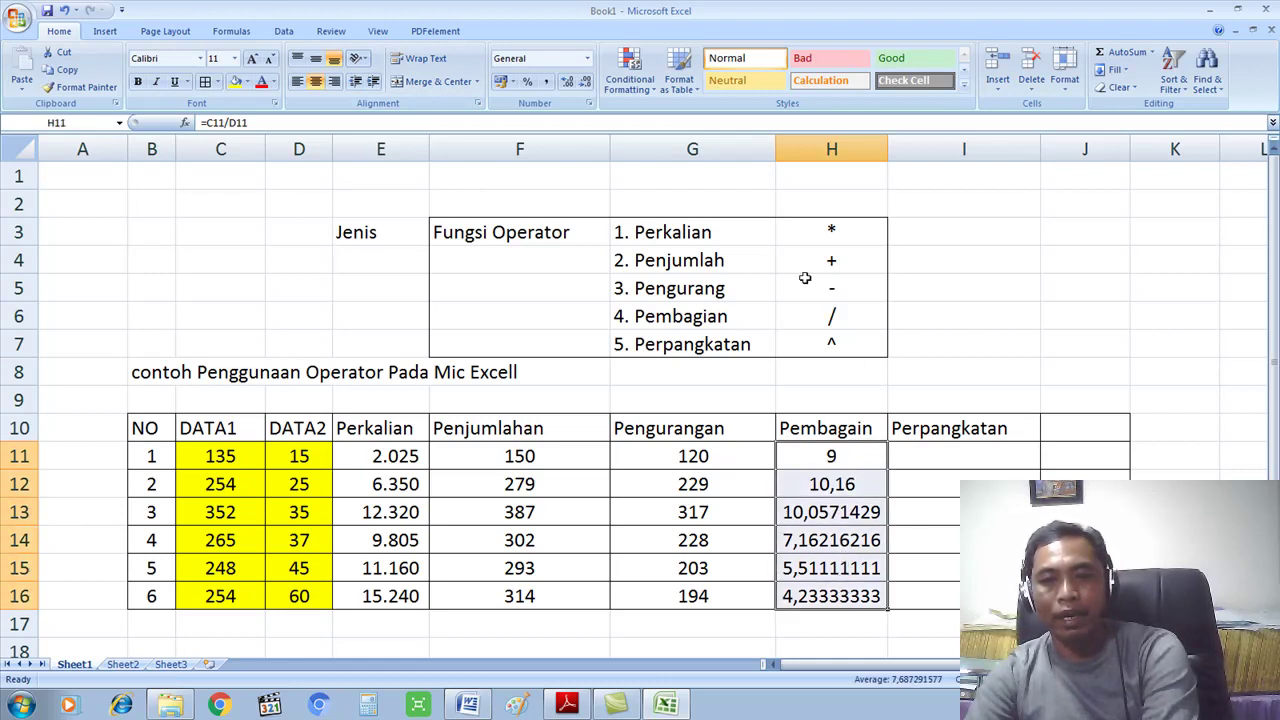
pyautogui.click(566, 84)
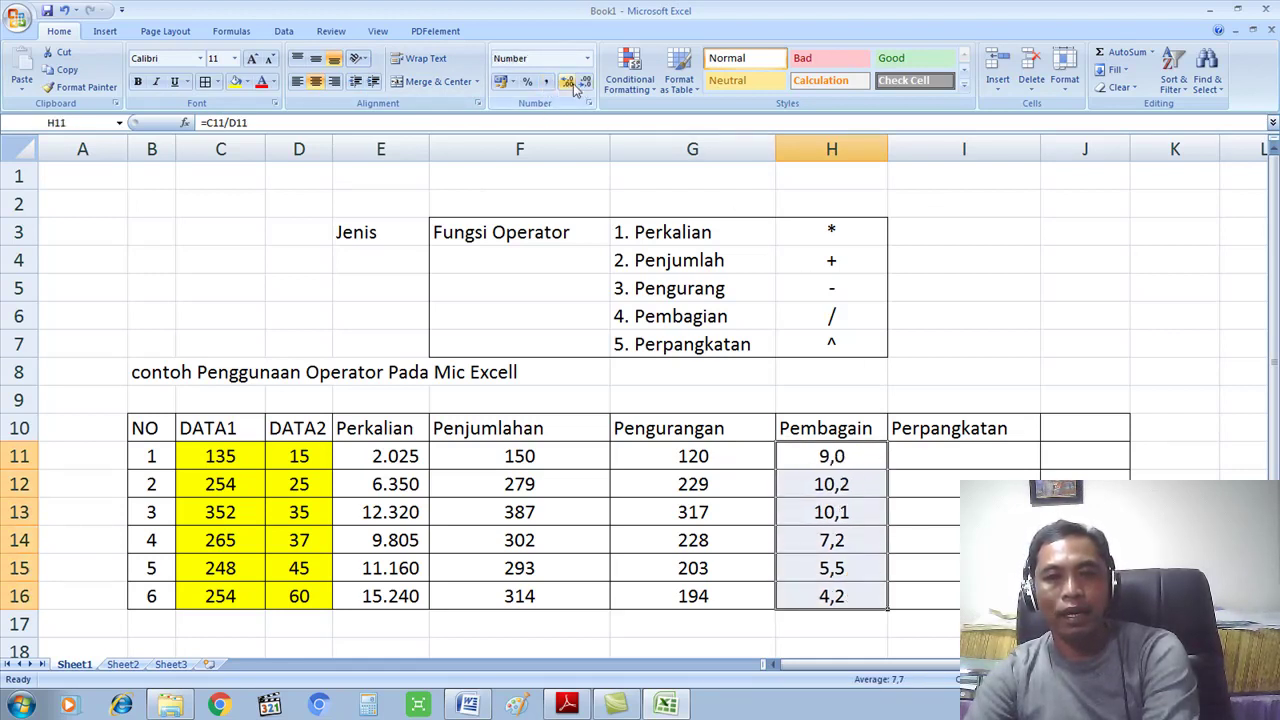
# Enter the power formula =C11^3 in cell I11 under Perpangkatan
pyautogui.click(953, 460)
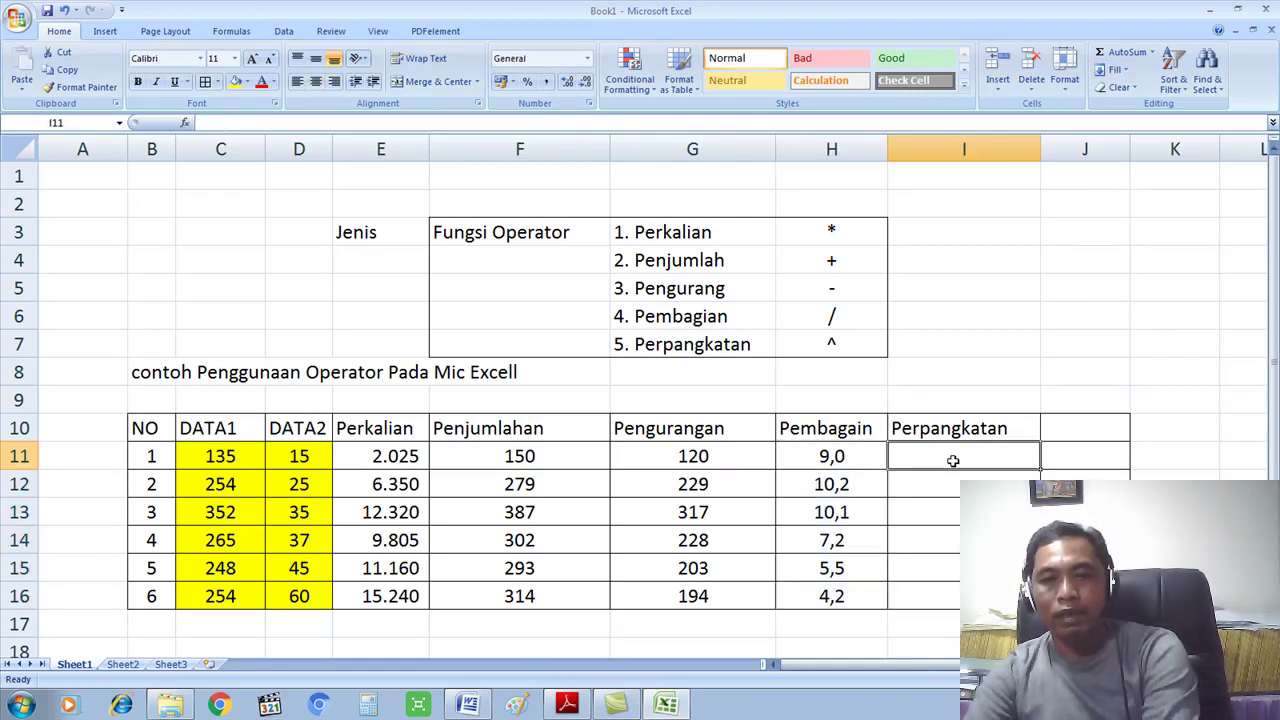
pyautogui.click(233, 456)
pyautogui.click(290, 460)
pyautogui.click(235, 459)
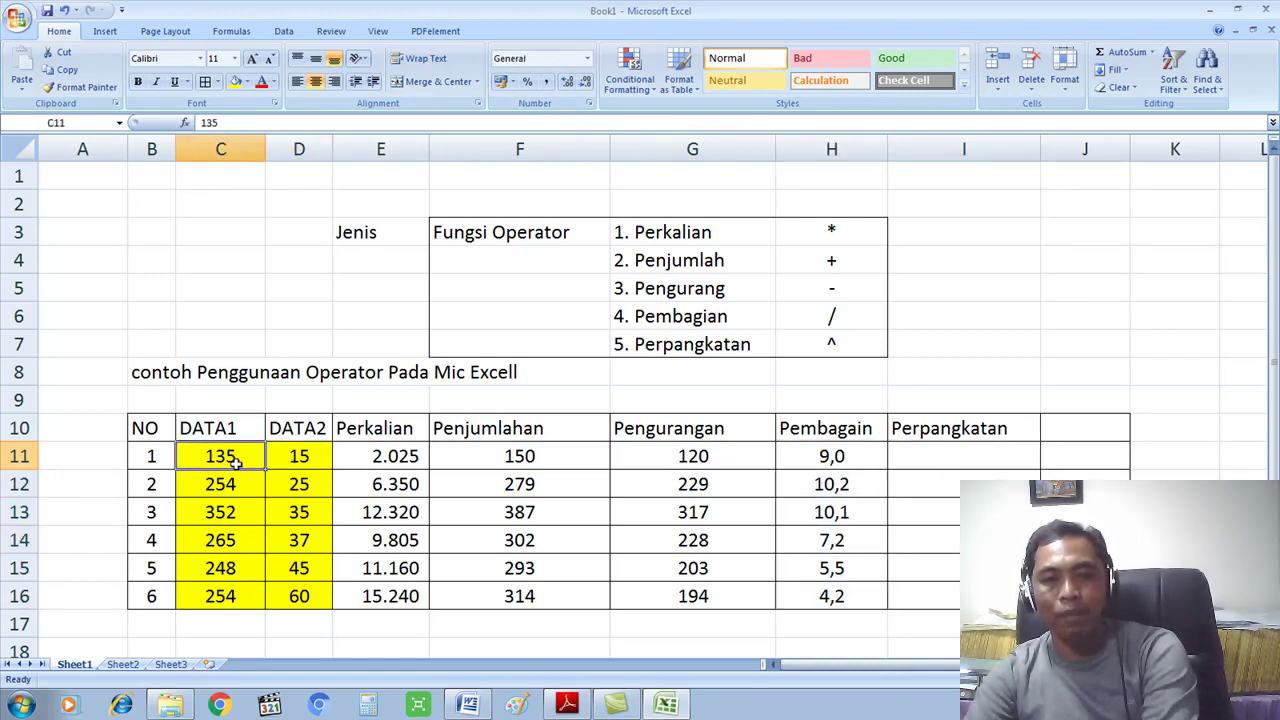
pyautogui.click(930, 448)
pyautogui.write('=')
pyautogui.click(229, 457)
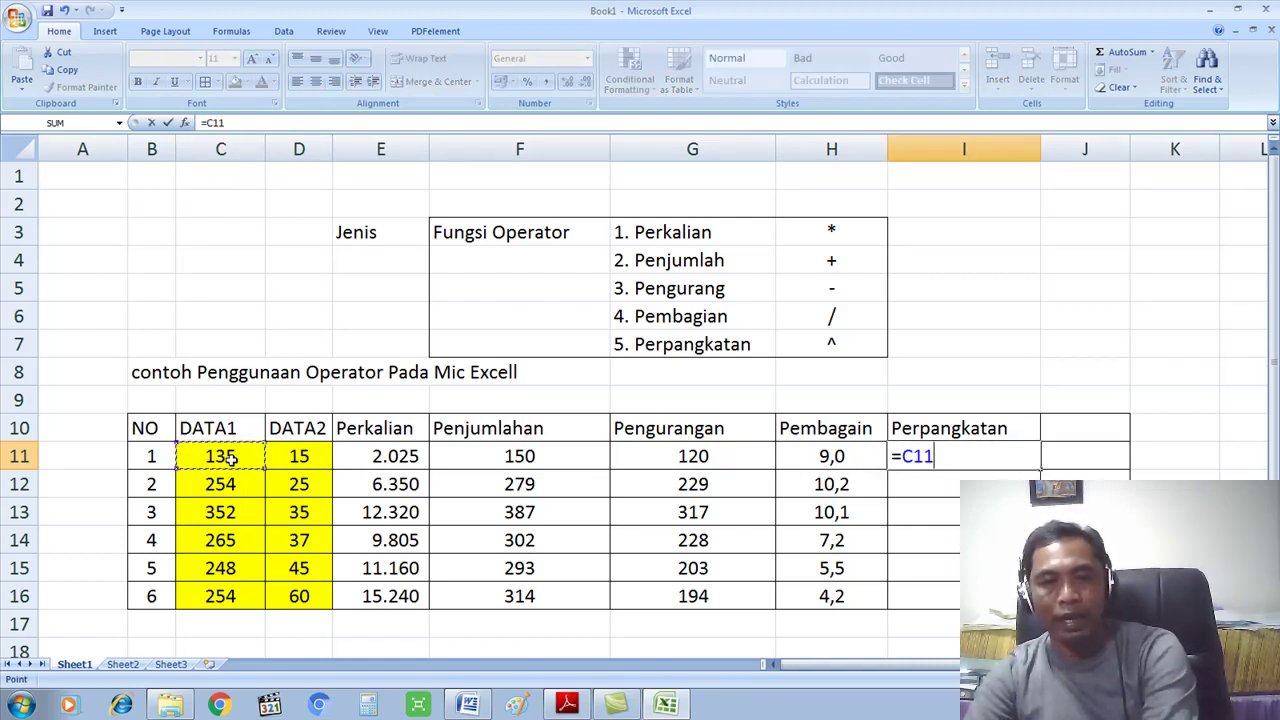
pyautogui.write('^')
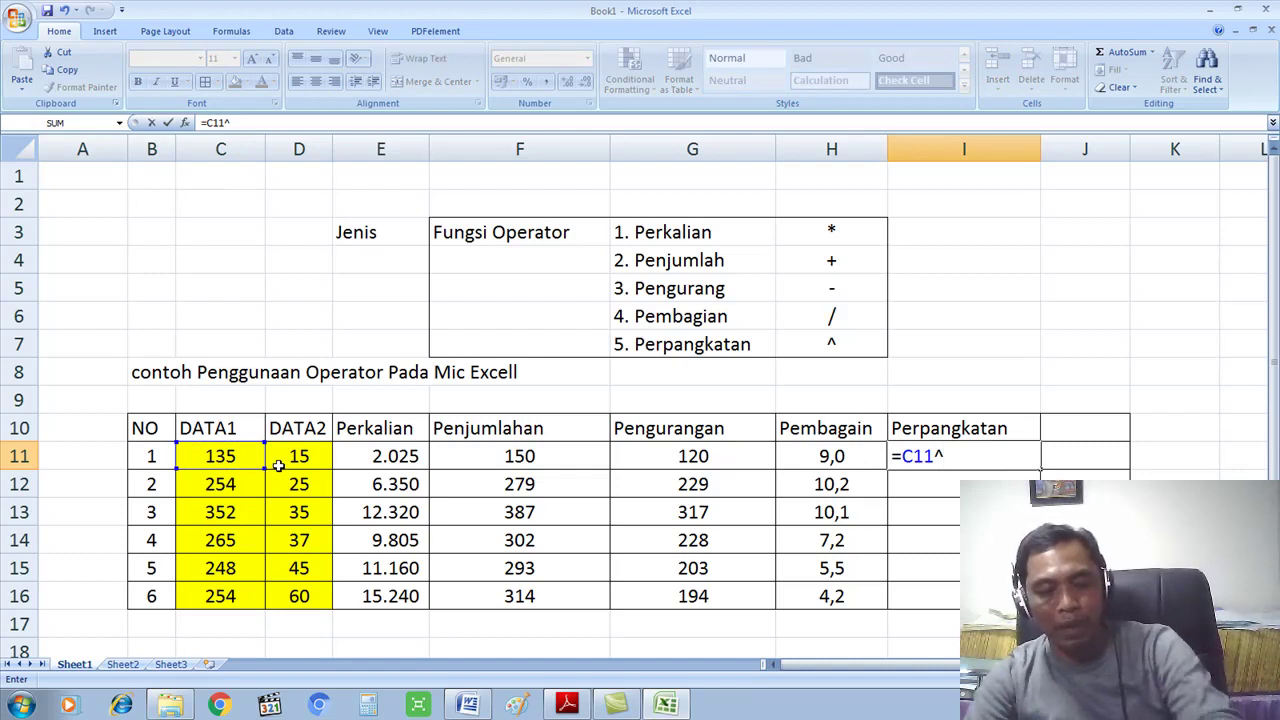
pyautogui.write('2')
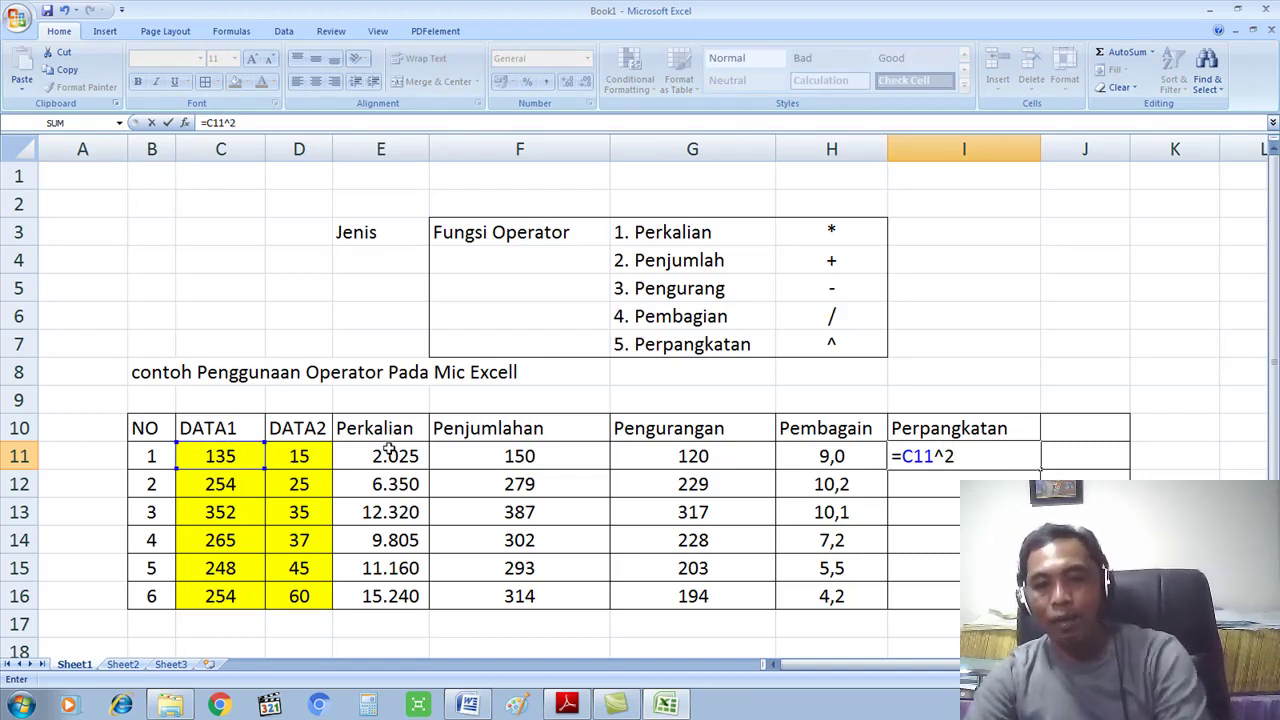
pyautogui.press('BackSpace')
pyautogui.write('3')
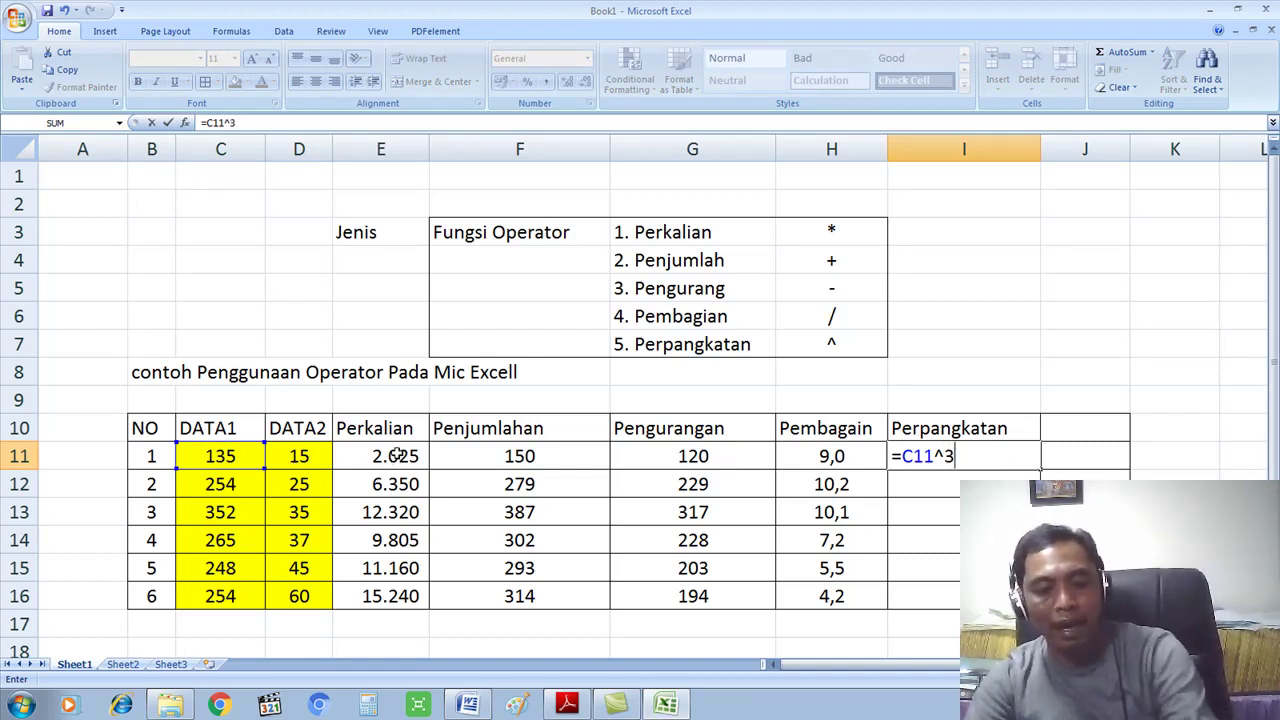
pyautogui.press('Return')
# Fill the power formula from I11 down to I16 and format the results with thousands separators and no decimals
pyautogui.click(952, 455)
pyautogui.moveTo(1042, 469); pyautogui.dragTo(1030, 599)
pyautogui.click(1013, 484)
pyautogui.moveTo(1013, 456); pyautogui.dragTo(950, 596)
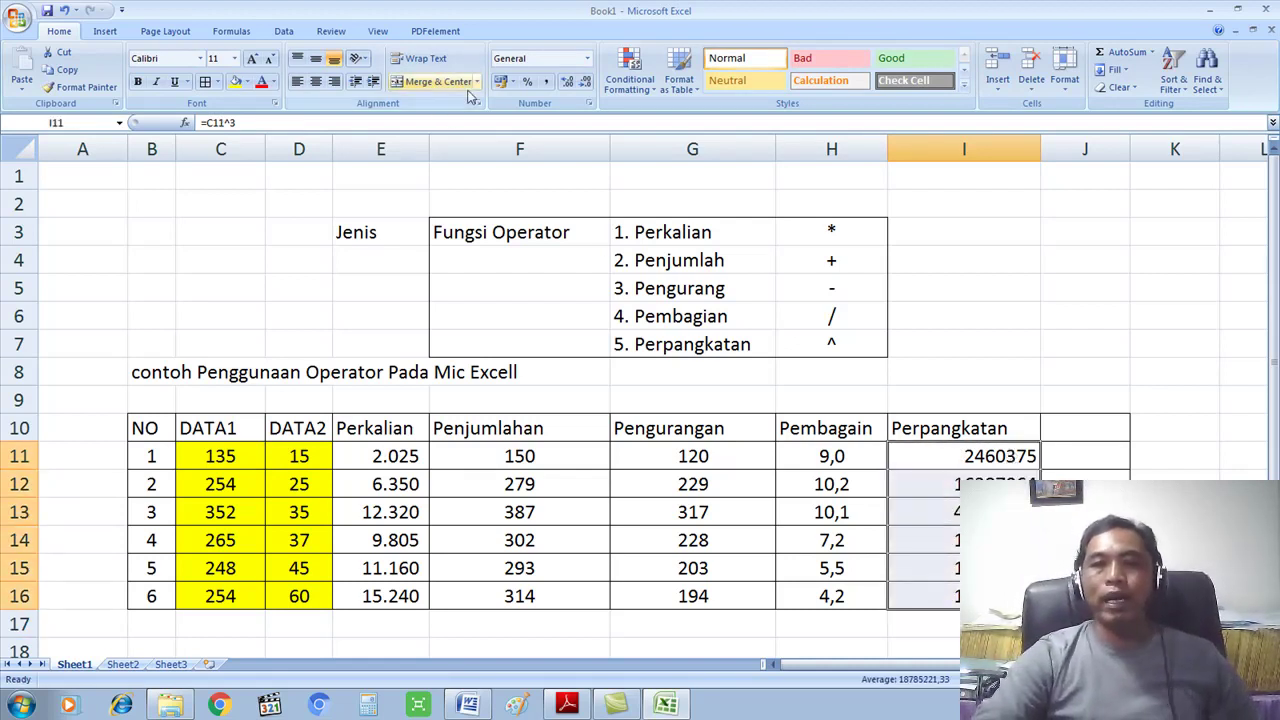
pyautogui.click(546, 82)
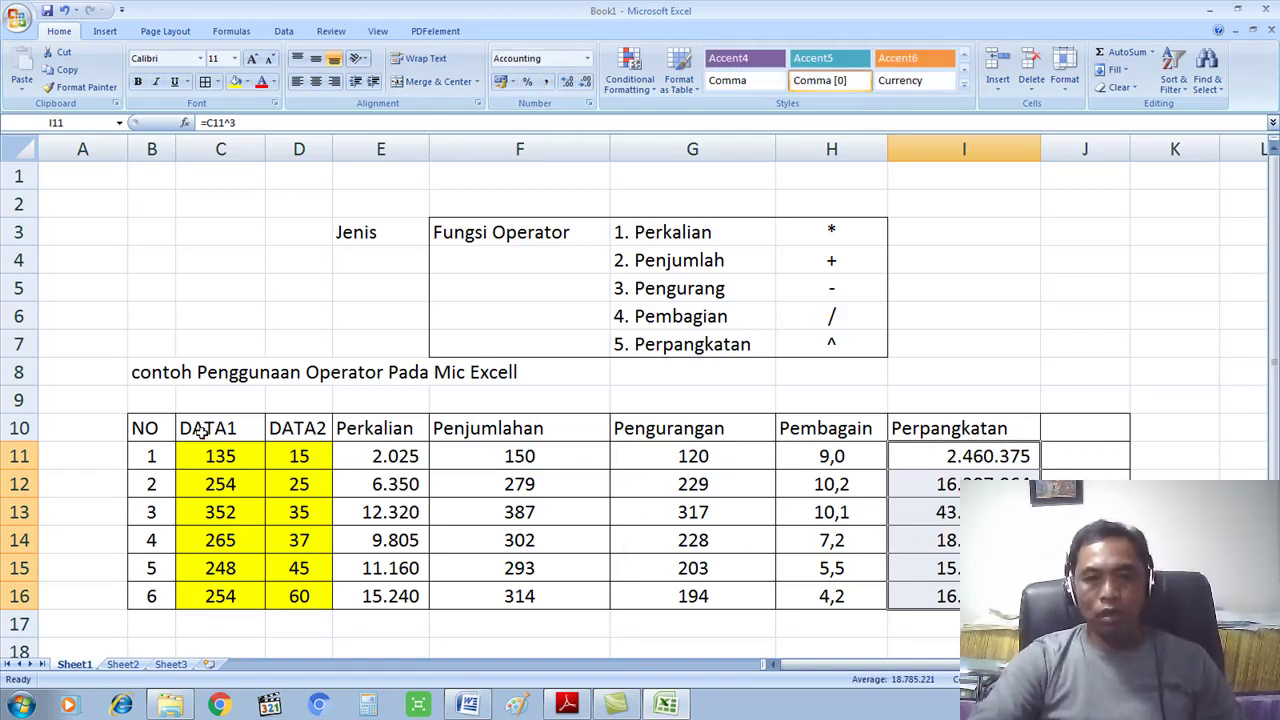
# Delete the entire empty column J beside the Perpangkatan column
pyautogui.moveTo(150, 428); pyautogui.dragTo(993, 427)
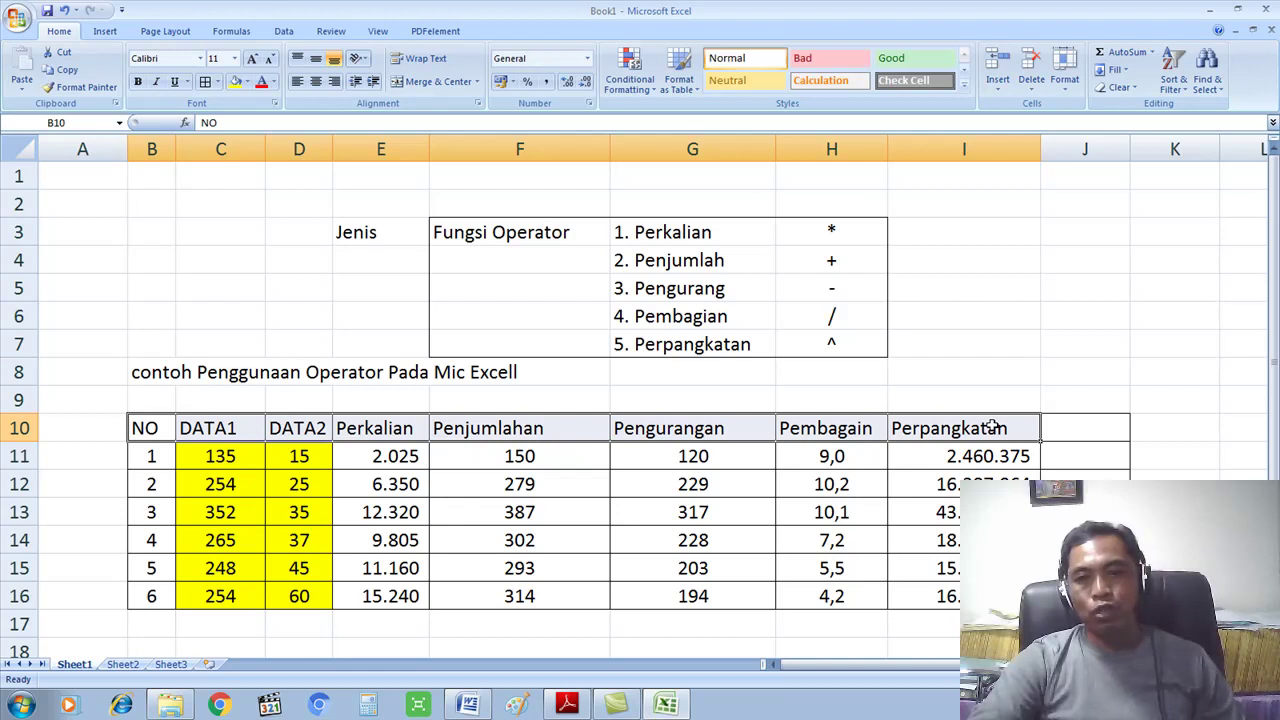
pyautogui.click(1086, 430)
pyautogui.rightClick(1086, 430)
pyautogui.click(1120, 279)
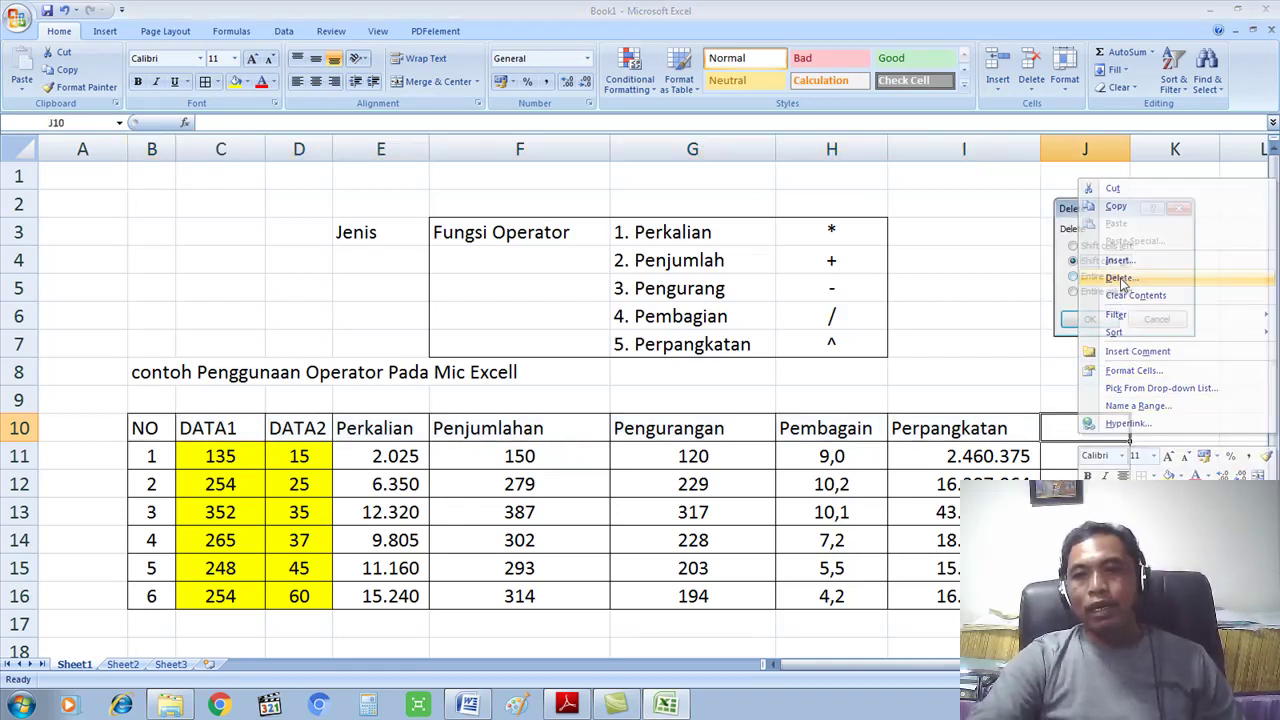
pyautogui.click(1074, 291)
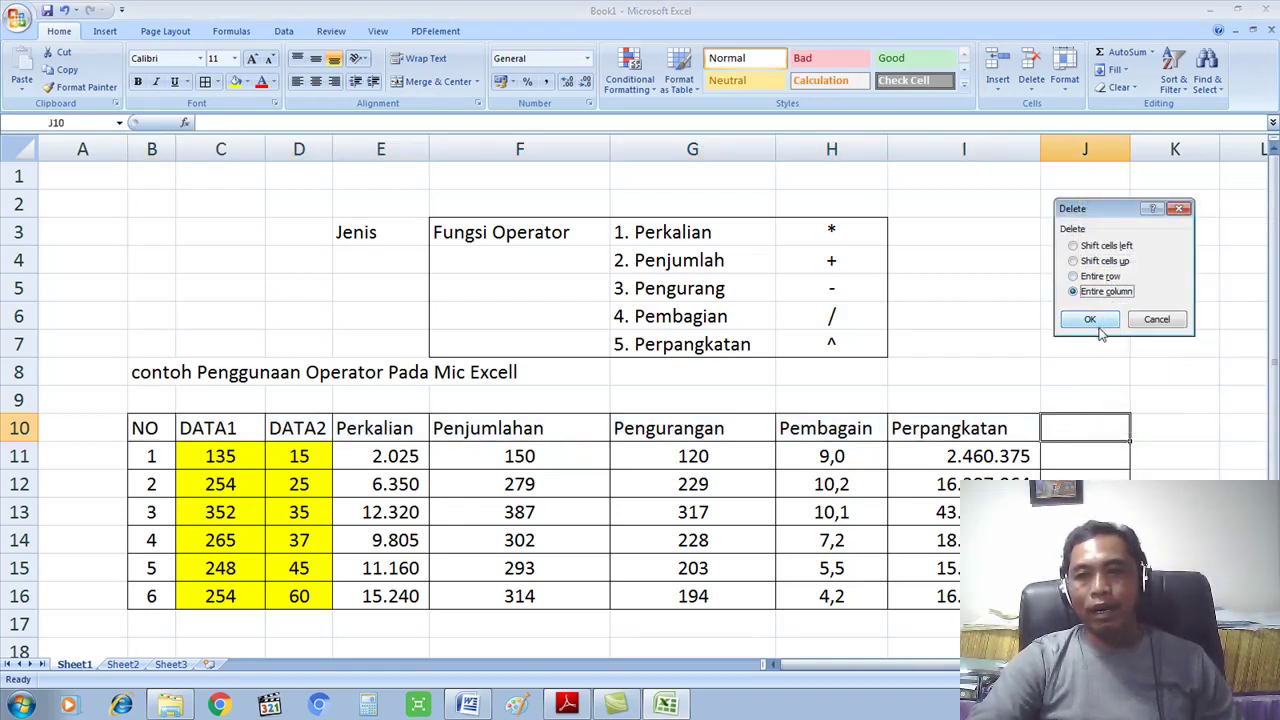
pyautogui.click(1090, 319)
pyautogui.click(1085, 456)
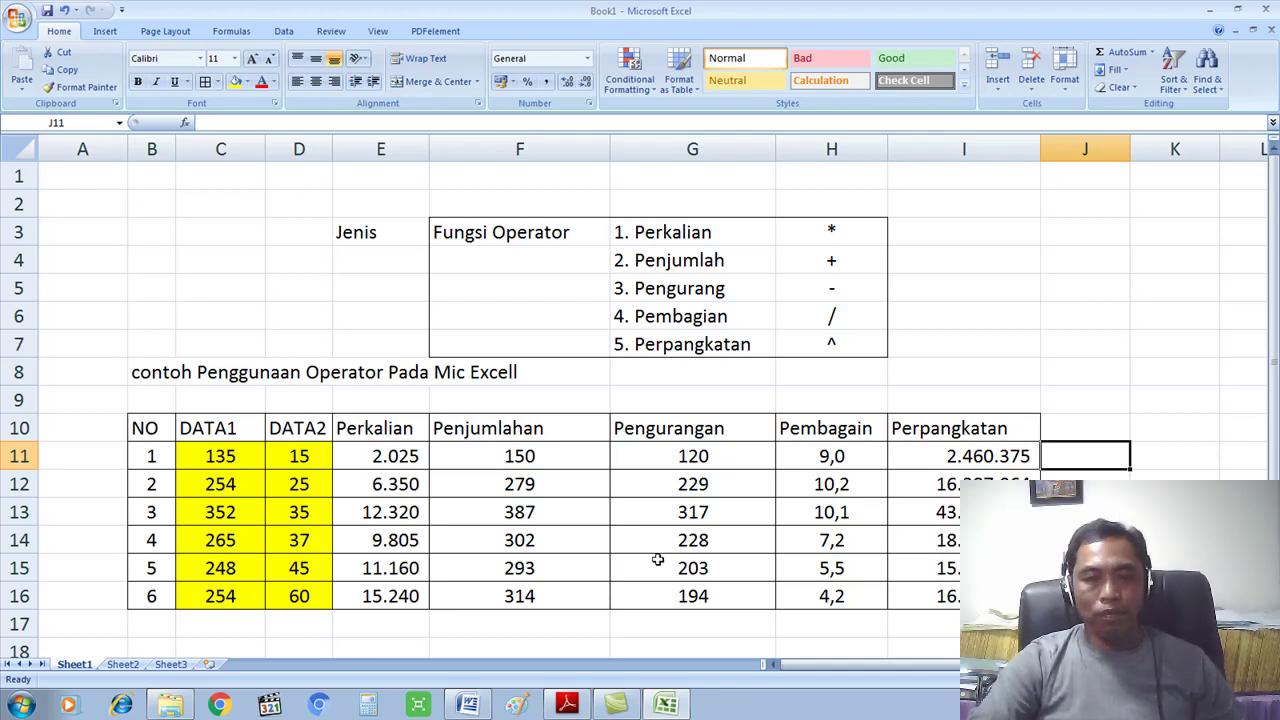
pyautogui.moveTo(145, 430); pyautogui.dragTo(931, 428)
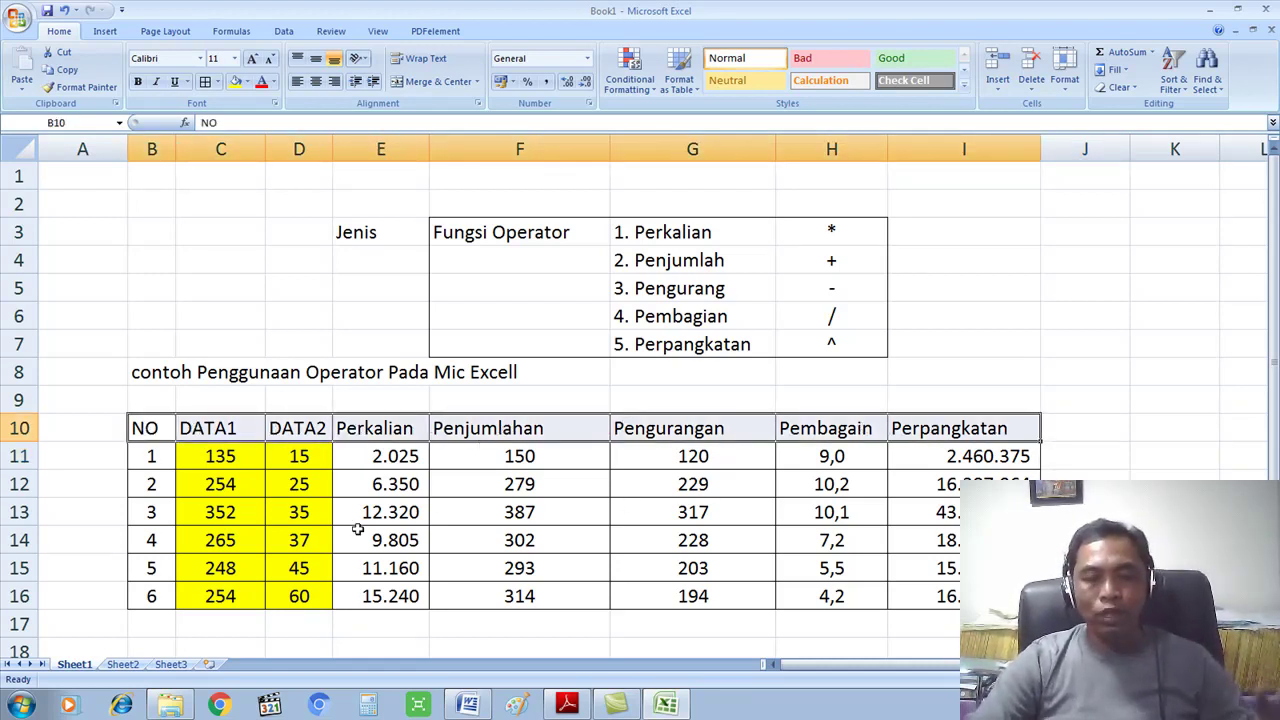
pyautogui.click(294, 458)
pyautogui.click(642, 450)
pyautogui.click(259, 483)
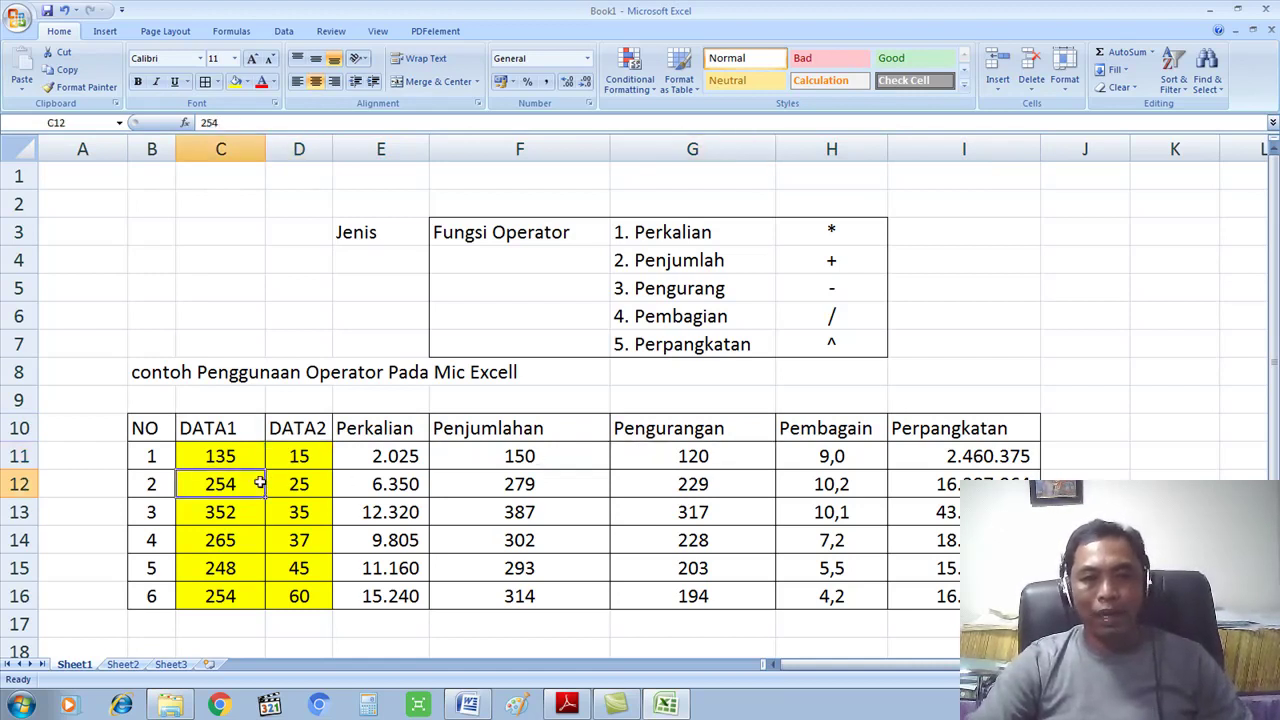
pyautogui.click(688, 463)
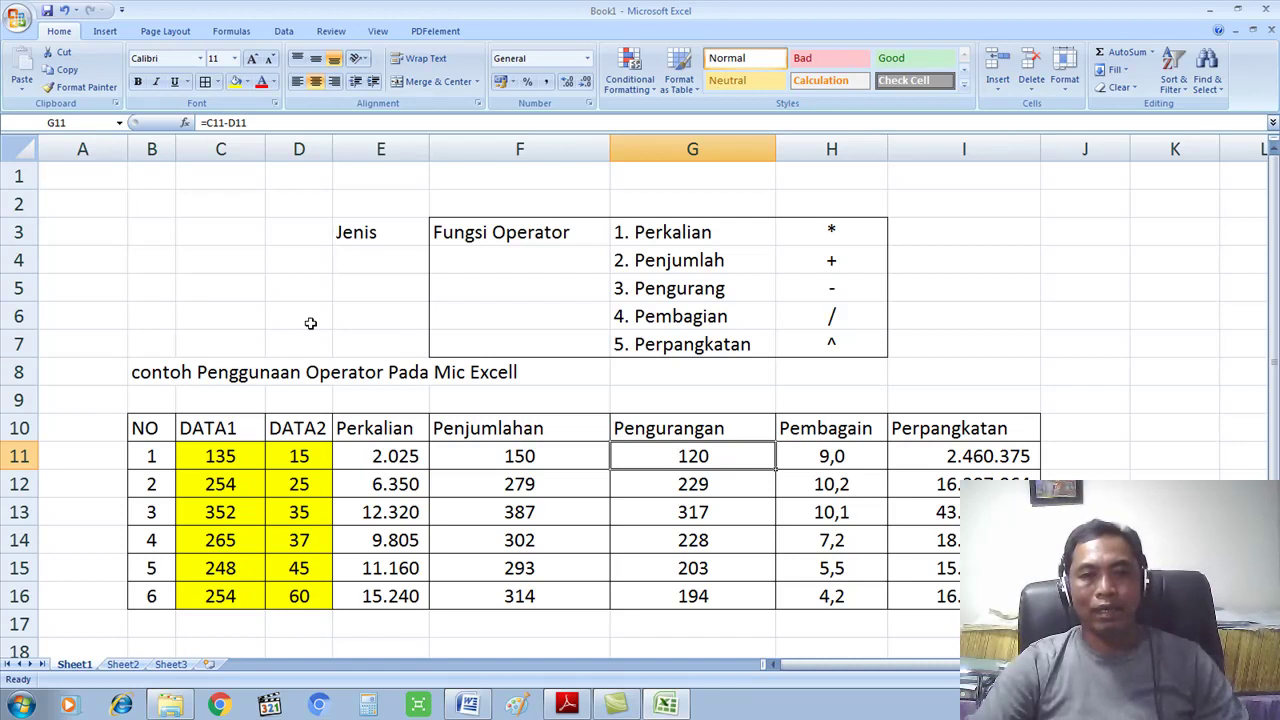
pyautogui.click(148, 288)
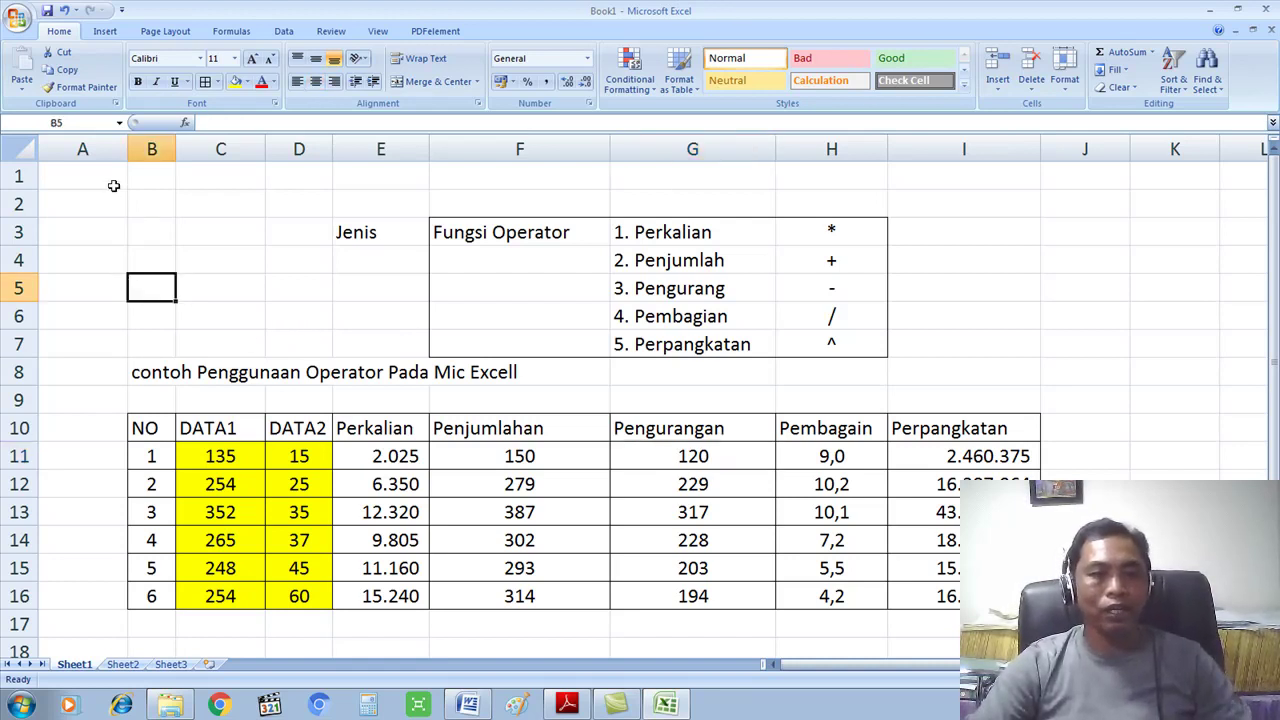
pyautogui.click(220, 456)
# Insert six entire columns before the table, using the range A11:F11
pyautogui.click(57, 466)
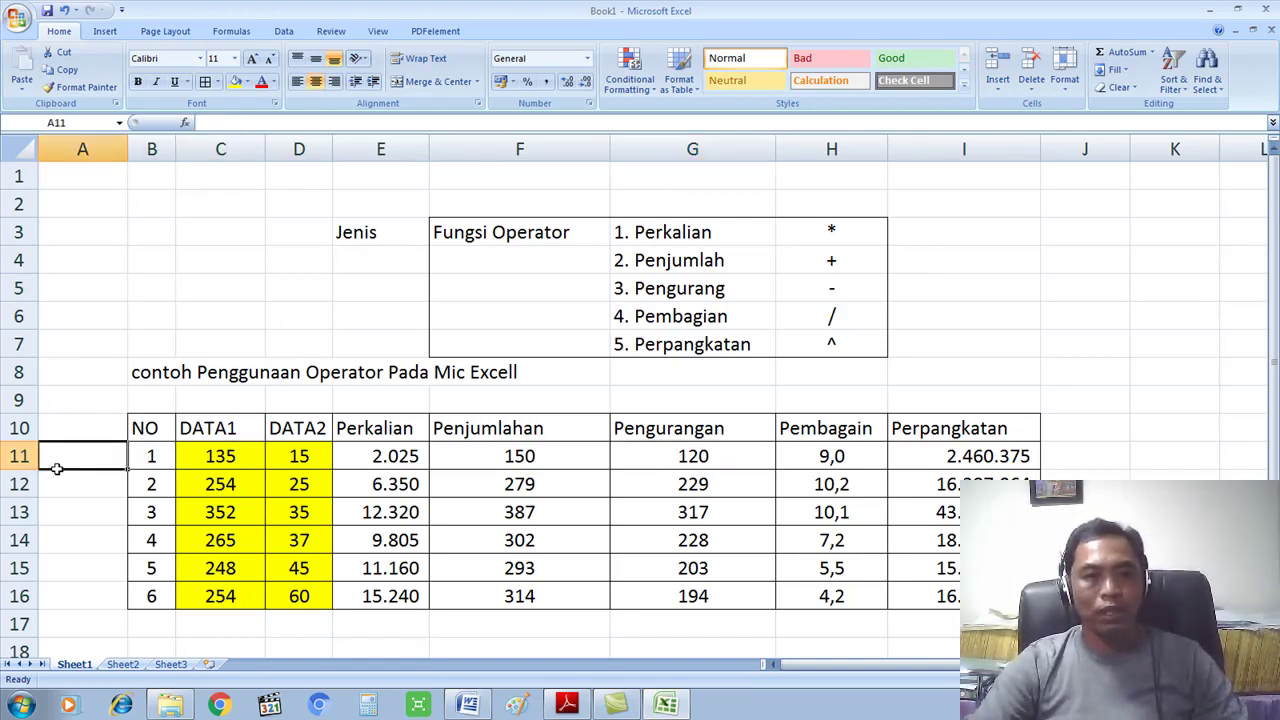
pyautogui.moveTo(57, 468); pyautogui.dragTo(463, 457)
pyautogui.rightClick(540, 458)
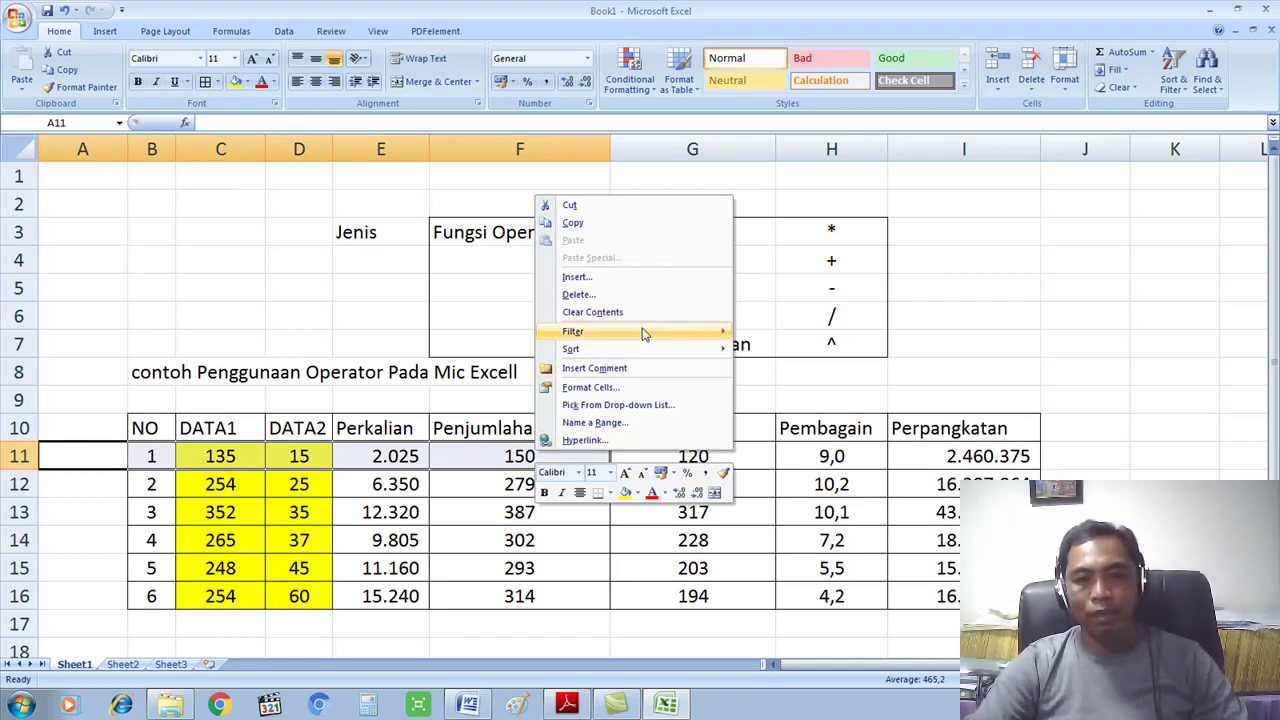
pyautogui.click(637, 278)
pyautogui.click(620, 292)
pyautogui.click(600, 319)
# Insert nine entire rows at the start of the sheet, using the range I1:I9
pyautogui.scroll(-4, 720, 470)
pyautogui.scroll(3, 744, 285)
pyautogui.moveTo(754, 484); pyautogui.dragTo(751, 640)
pyautogui.scroll(1, 722, 418)
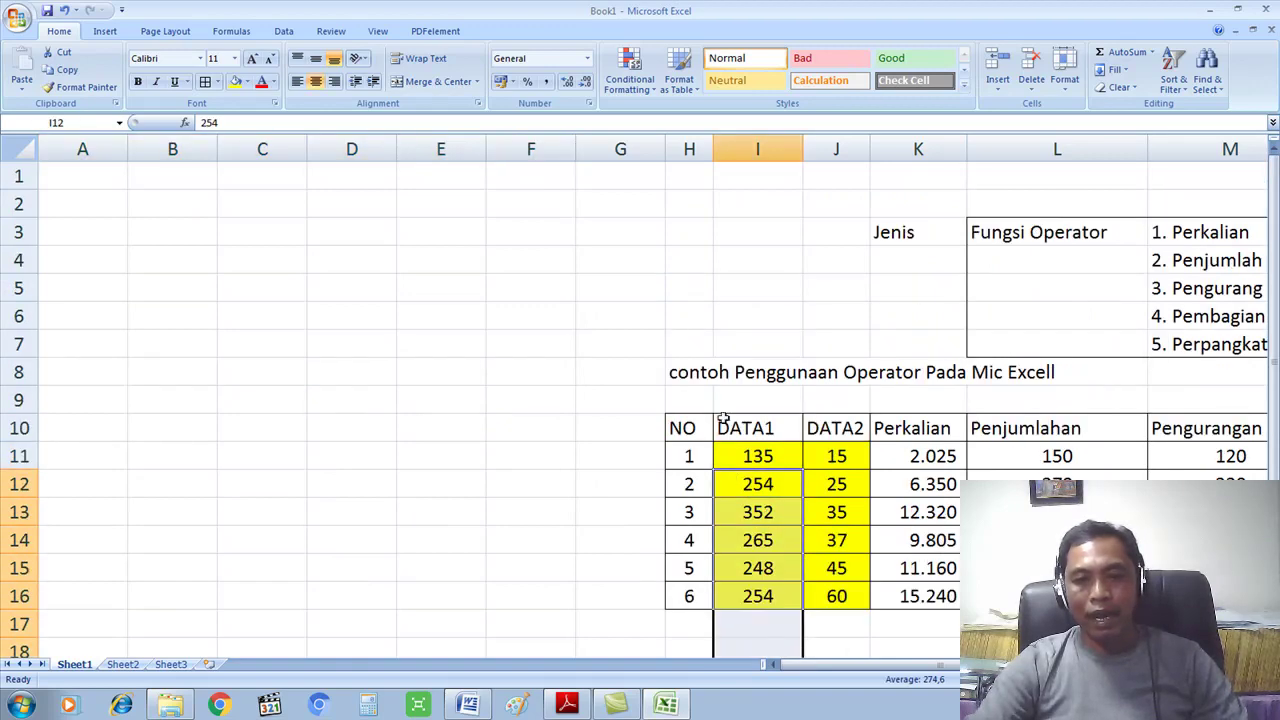
pyautogui.moveTo(775, 185); pyautogui.dragTo(767, 400)
pyautogui.rightClick(770, 400)
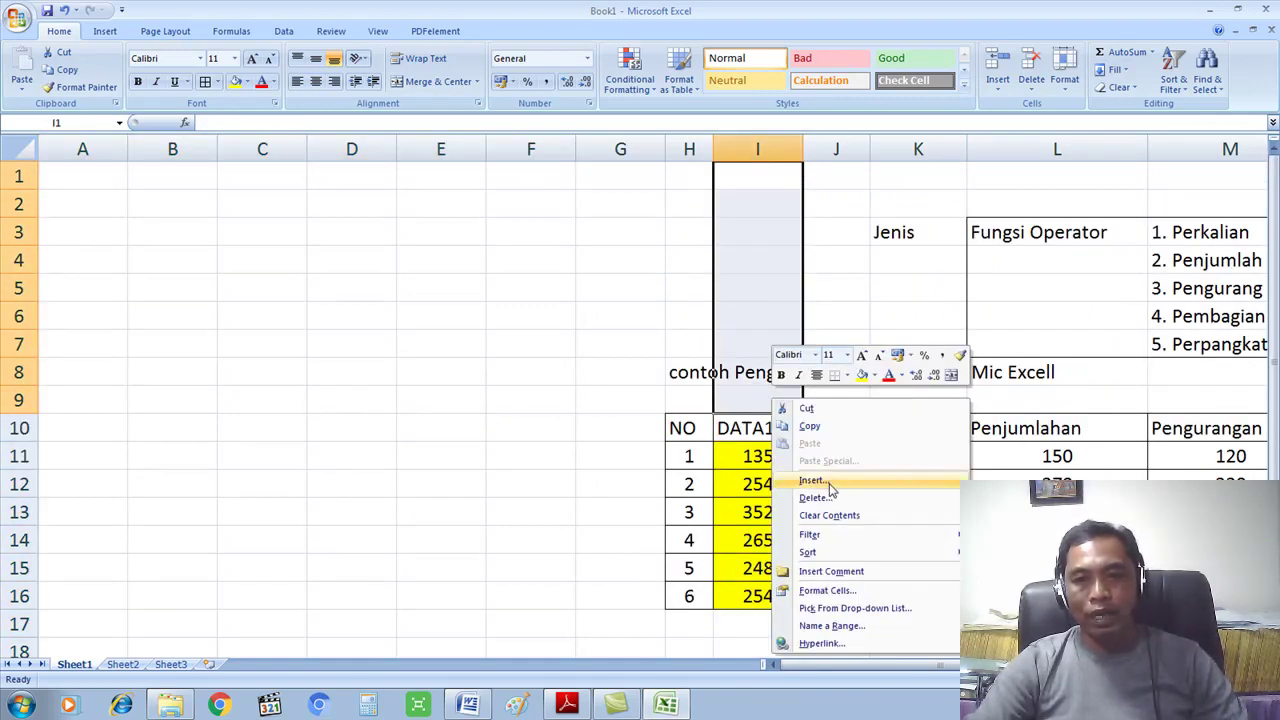
pyautogui.click(825, 482)
pyautogui.click(800, 484)
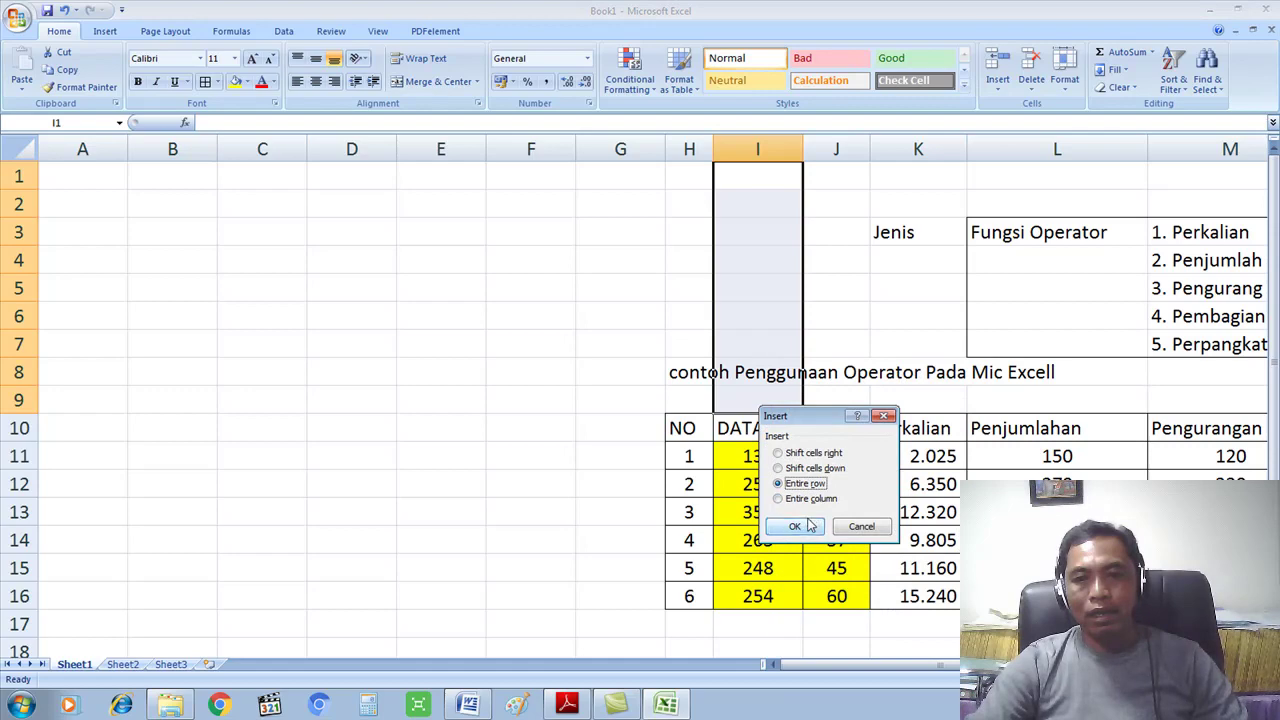
pyautogui.click(794, 526)
# Clear all calculated results in K20:O25, from Perkalian through Perpangkatan
pyautogui.scroll(-6, 800, 515)
pyautogui.moveTo(776, 667); pyautogui.dragTo(780, 667)
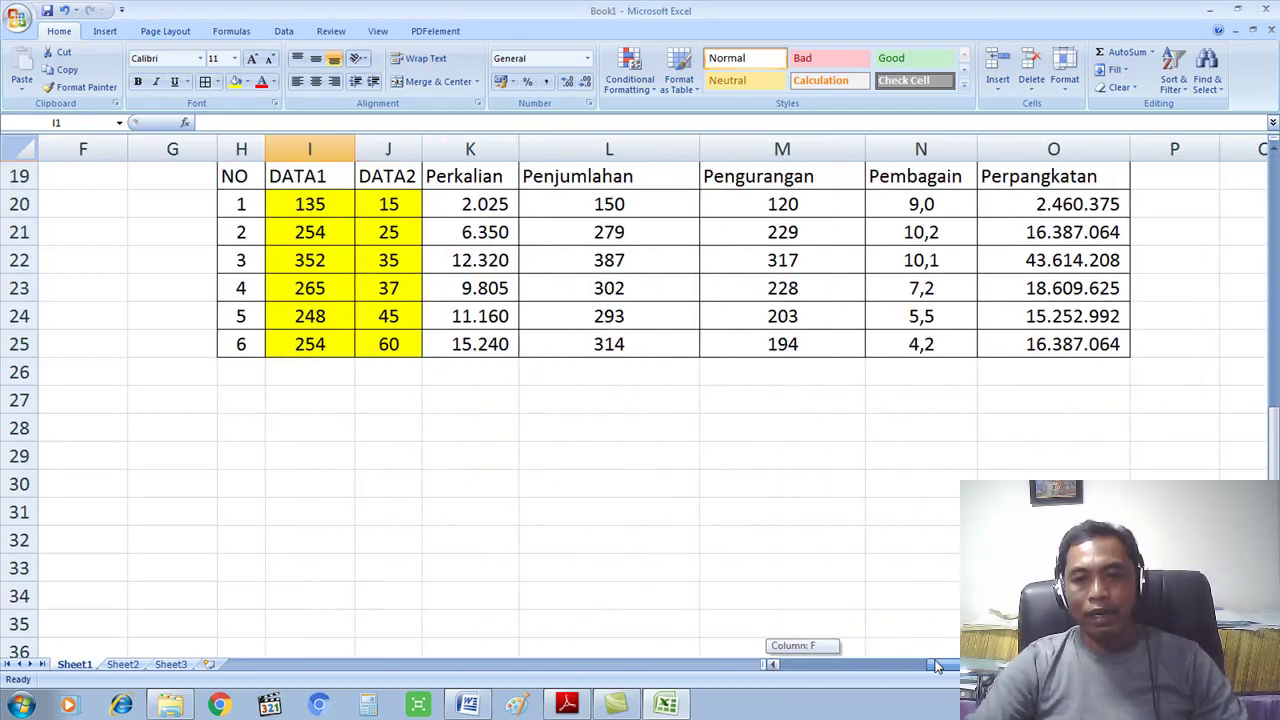
pyautogui.scroll(1, 490, 320)
pyautogui.moveTo(1092, 358); pyautogui.dragTo(1073, 427)
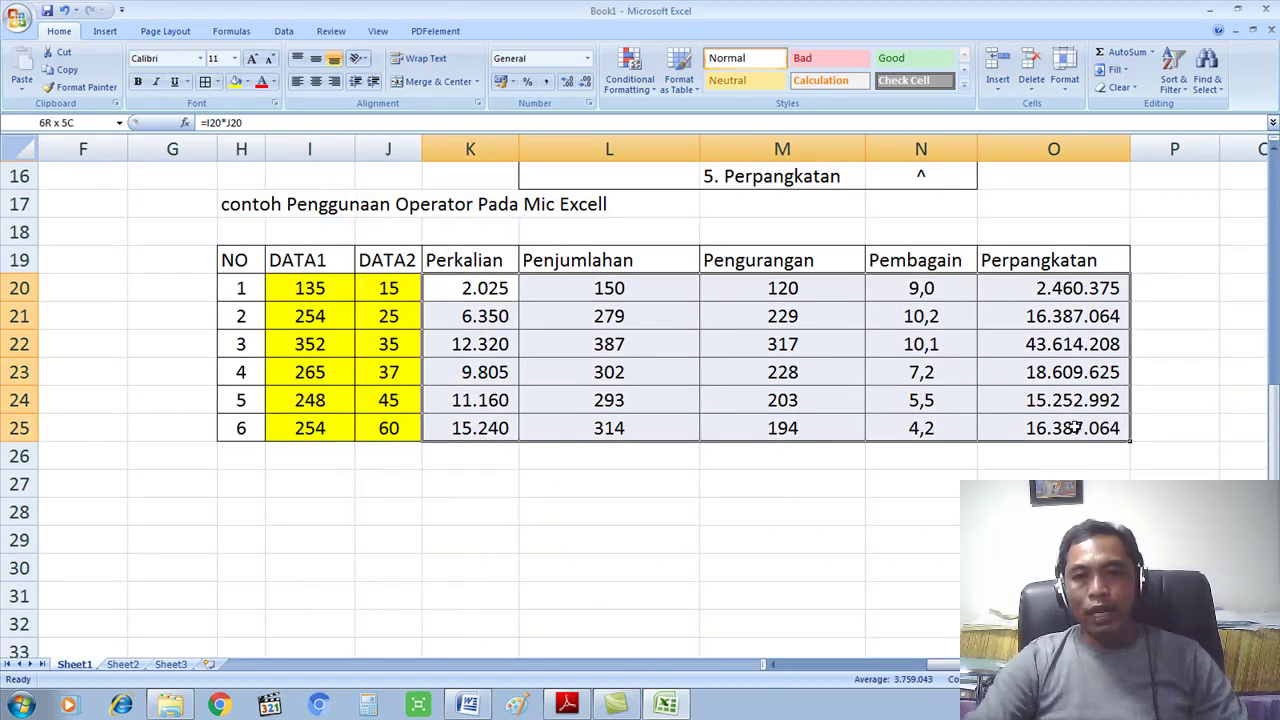
pyautogui.press('Delete')
pyautogui.click(807, 427)
pyautogui.click(480, 292)
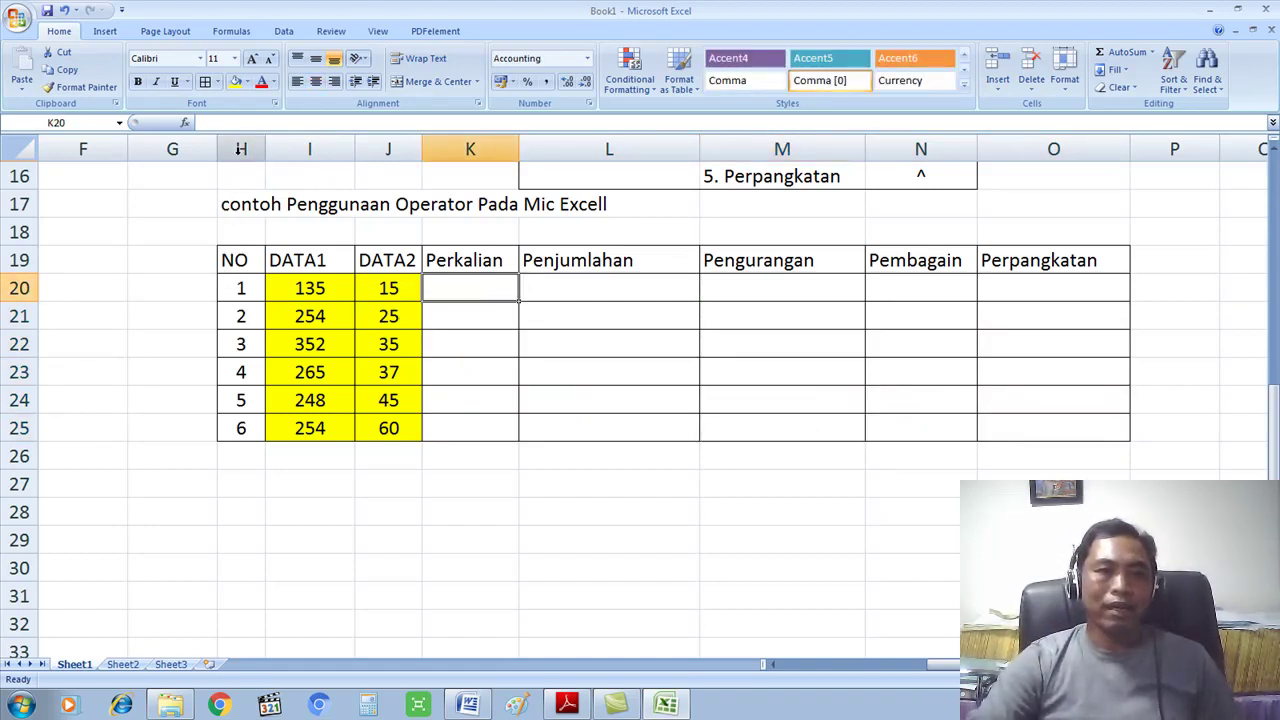
pyautogui.click(316, 292)
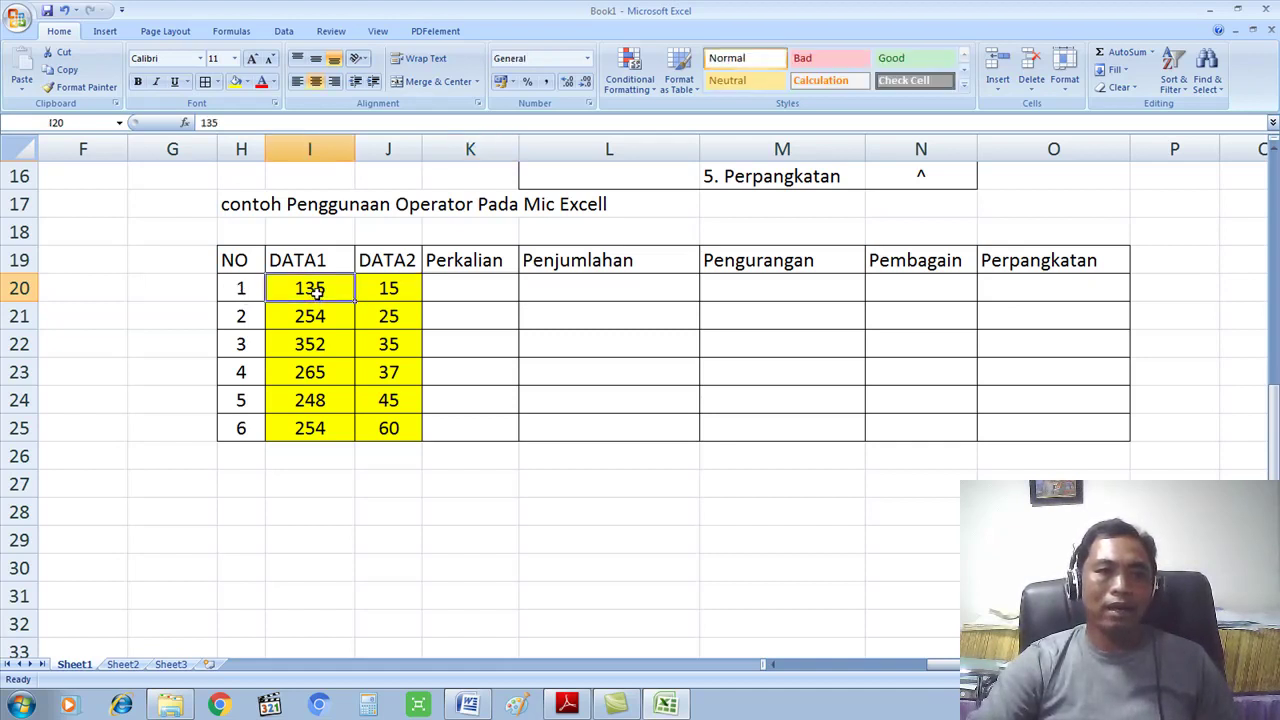
pyautogui.click(366, 291)
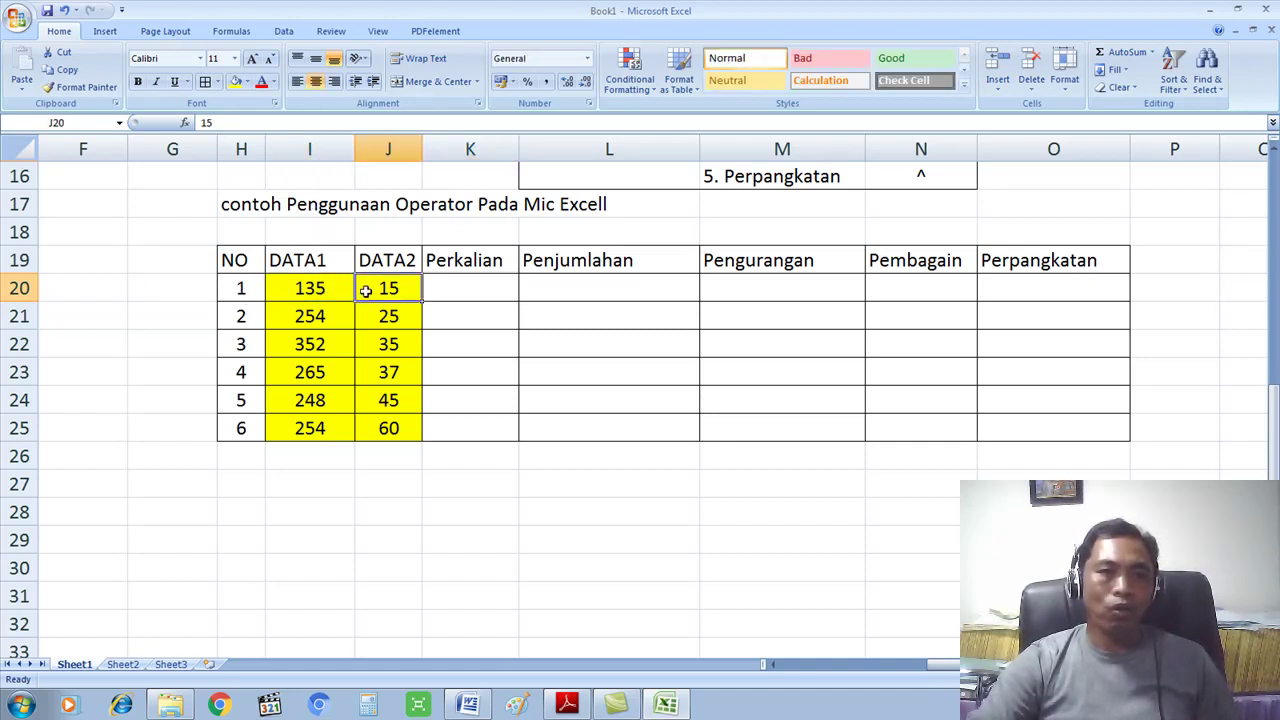
pyautogui.click(455, 290)
pyautogui.click(435, 421)
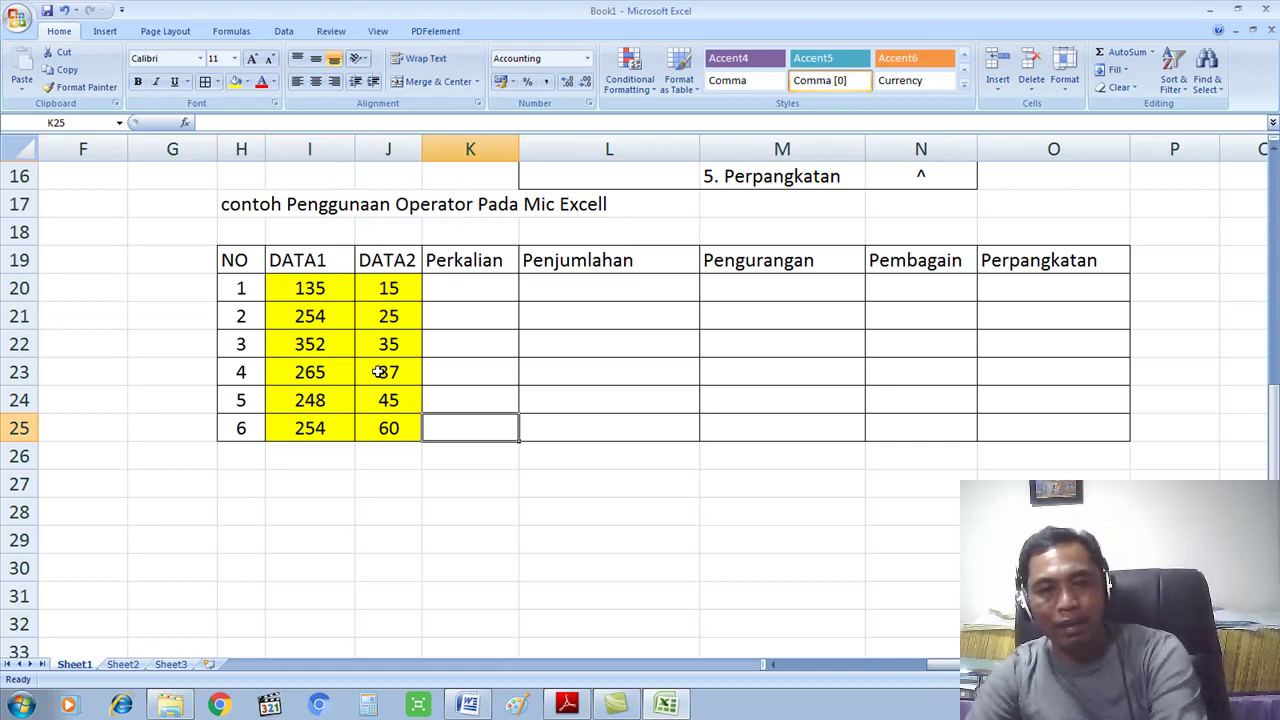
pyautogui.moveTo(291, 292); pyautogui.dragTo(409, 424)
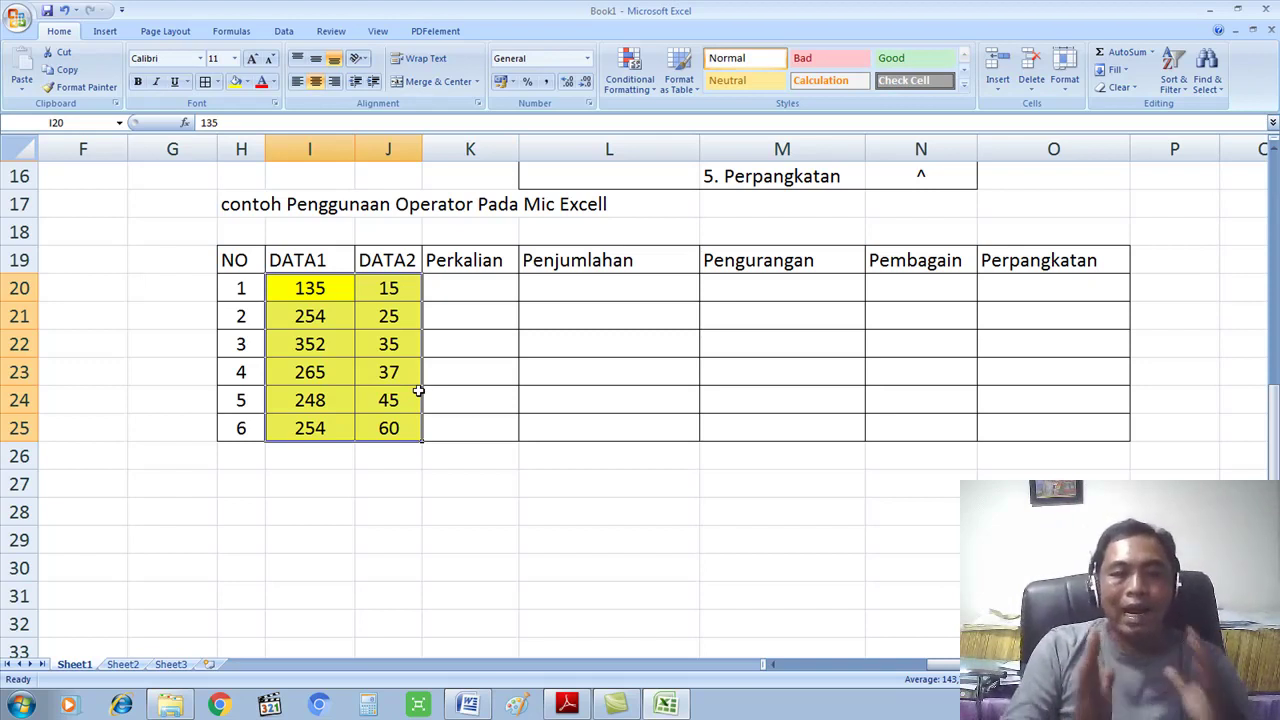
# Enter the multiplication formula =I20*J20 in cell K20 under Perkalian
pyautogui.click(466, 289)
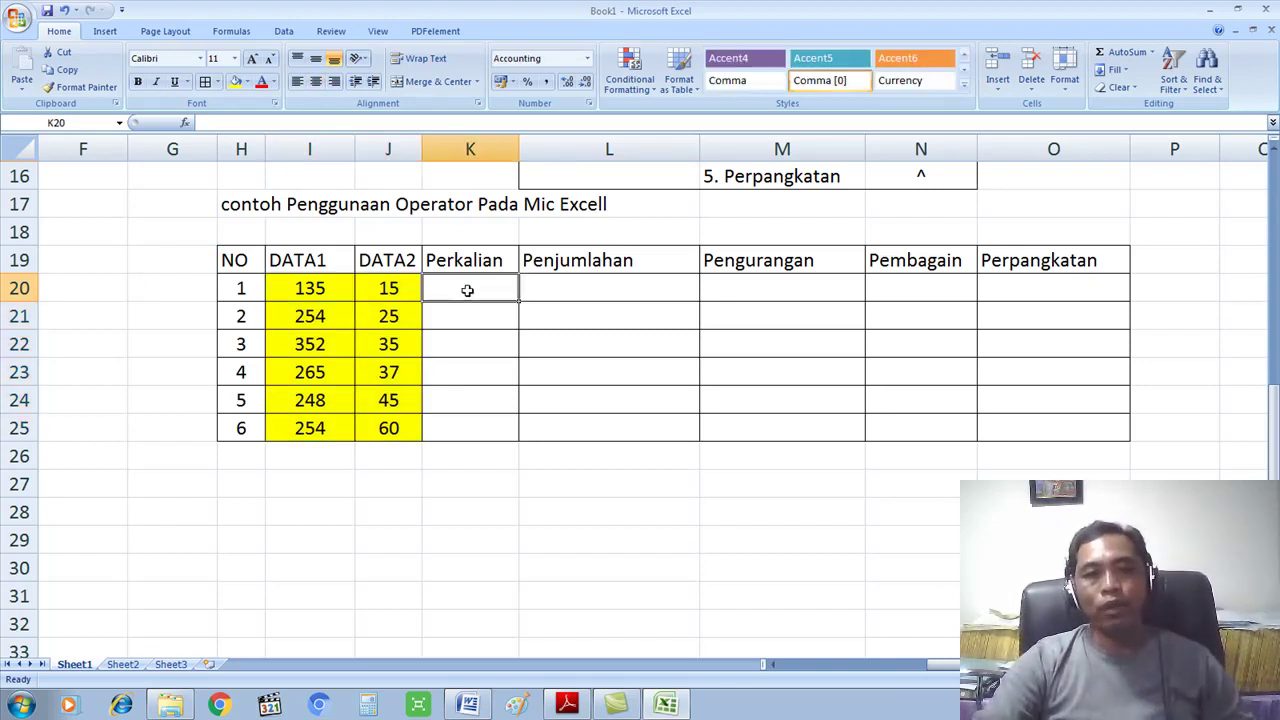
pyautogui.write('=')
pyautogui.click(313, 288)
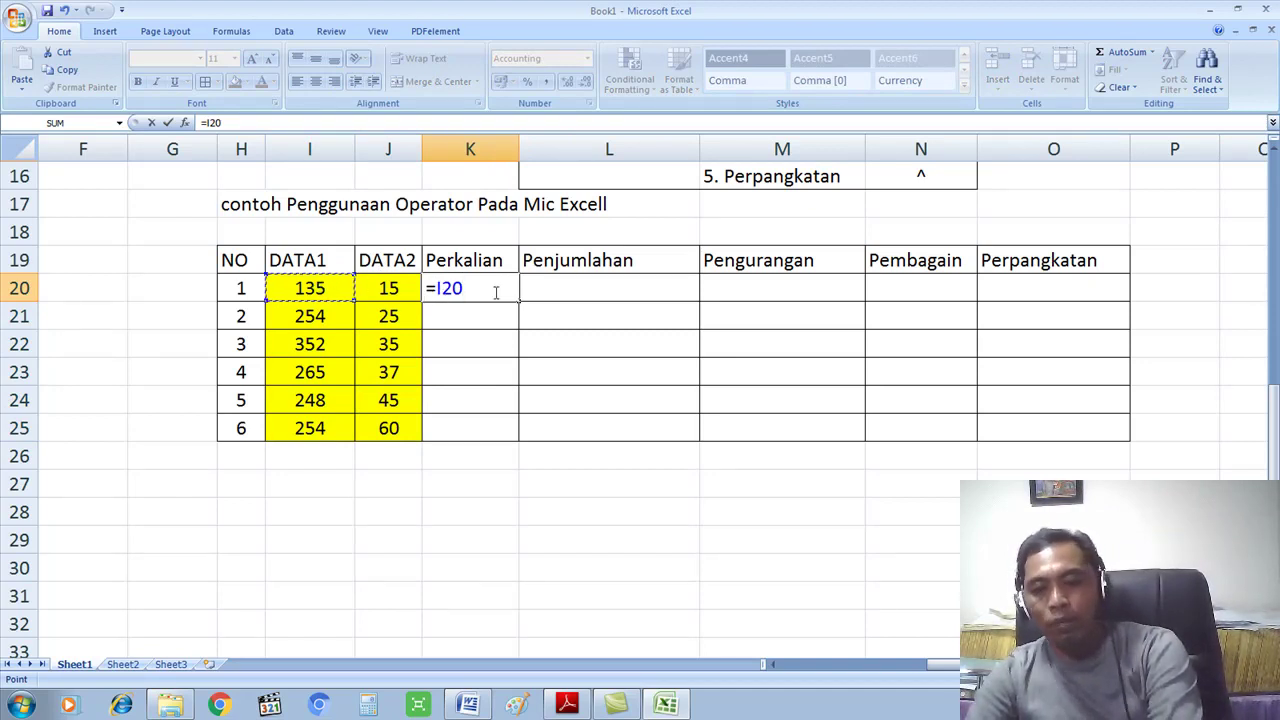
pyautogui.write('*')
pyautogui.click(398, 288)
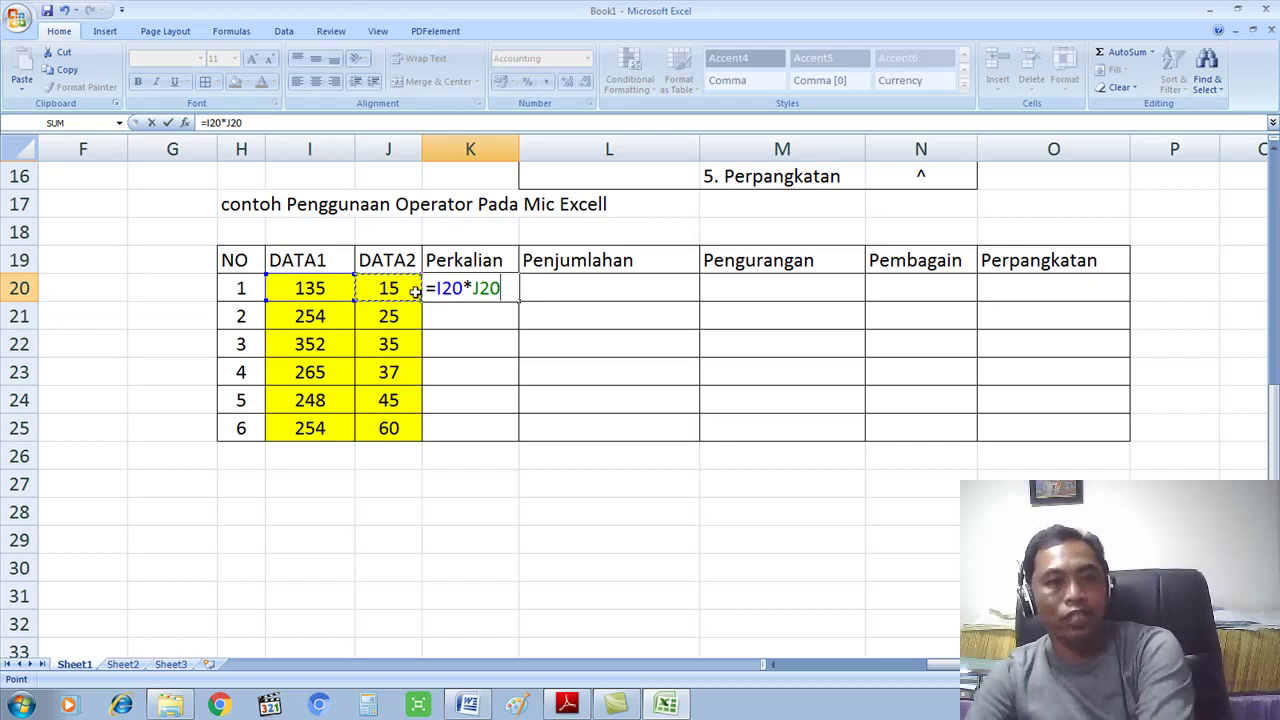
pyautogui.press('Return')
pyautogui.click(505, 288)
# Enter the addition formula =I20+J20 in cell L20 under Penjumlahan
pyautogui.click(608, 287)
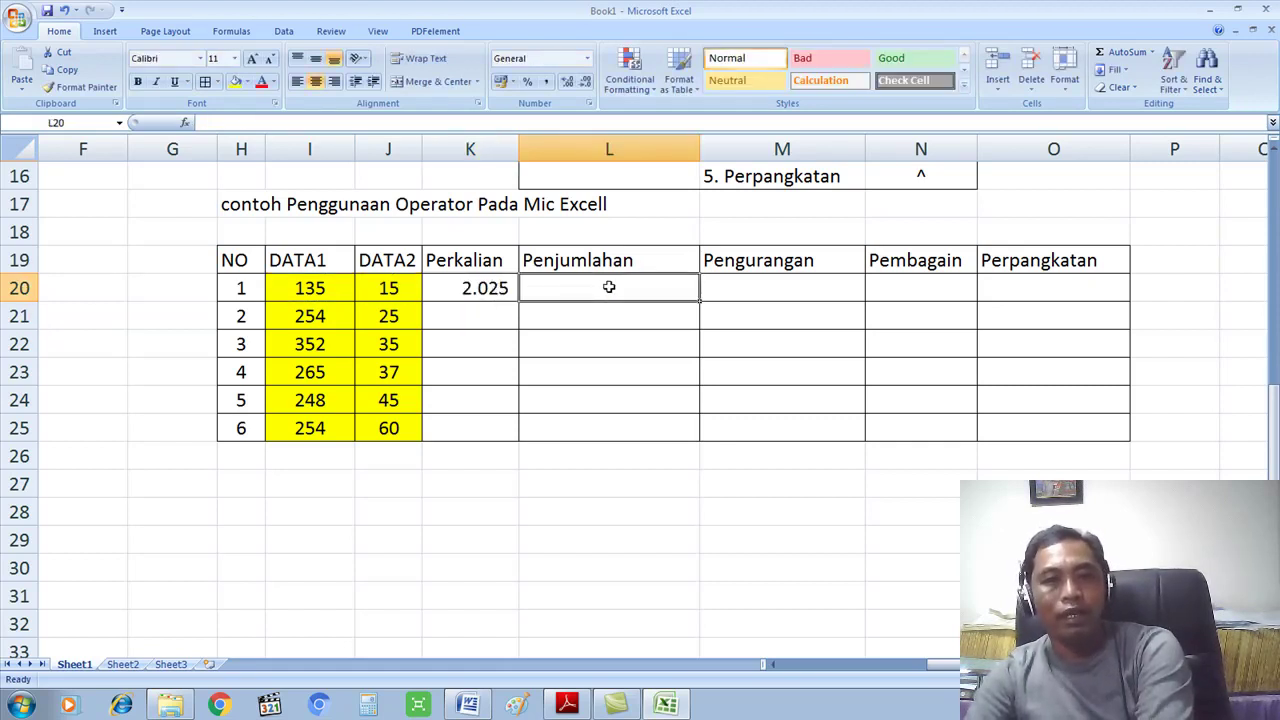
pyautogui.write('=')
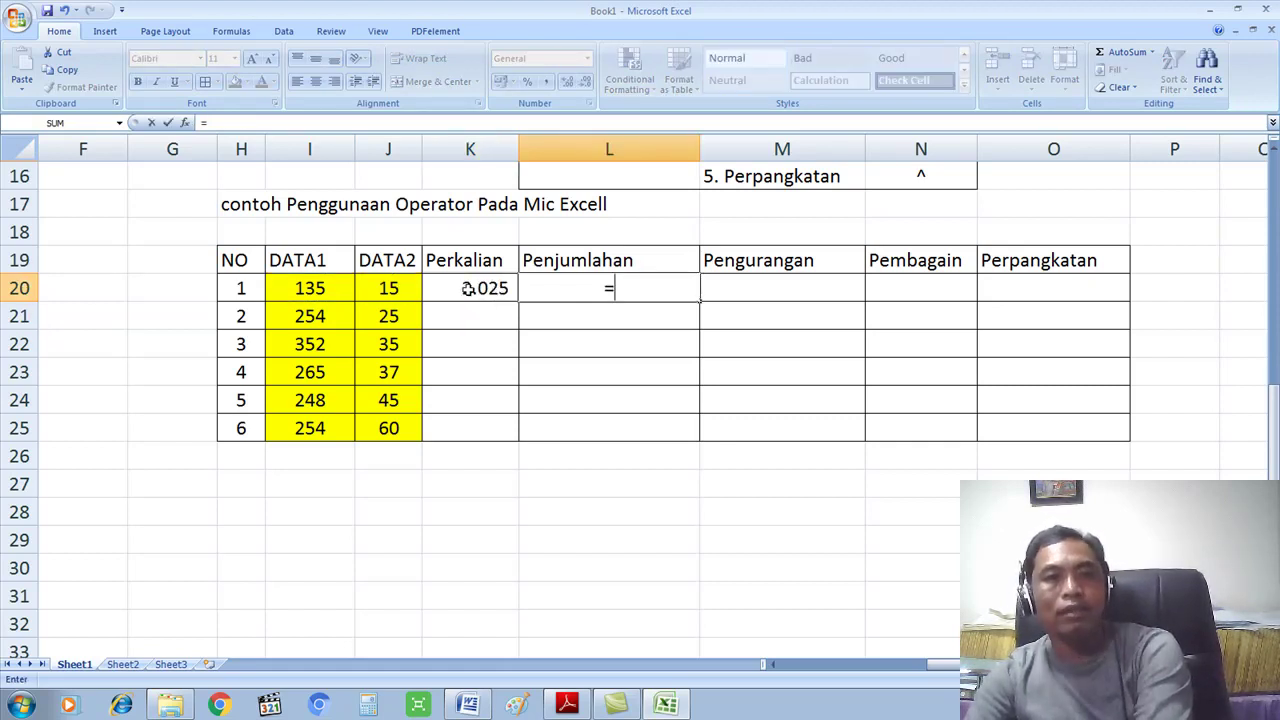
pyautogui.write('i')
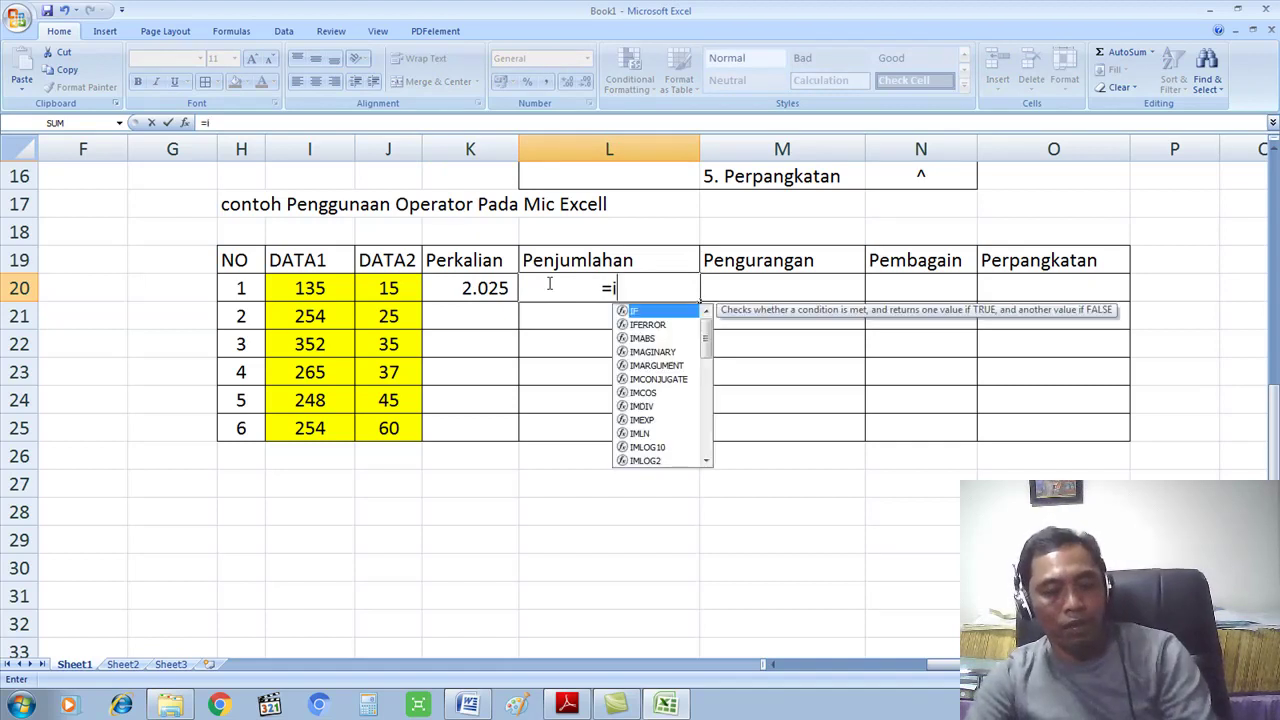
pyautogui.write('20-')
pyautogui.press('BackSpace')
pyautogui.write('+')
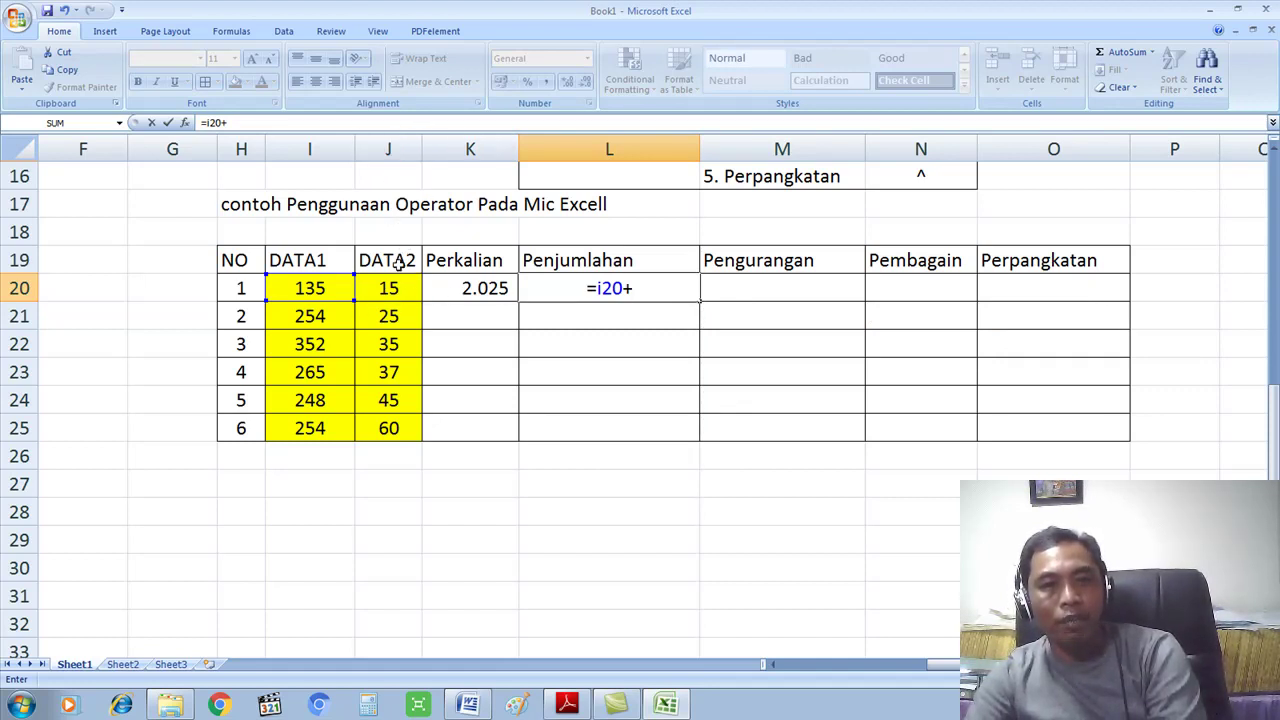
pyautogui.write('j20')
pyautogui.press('Return')
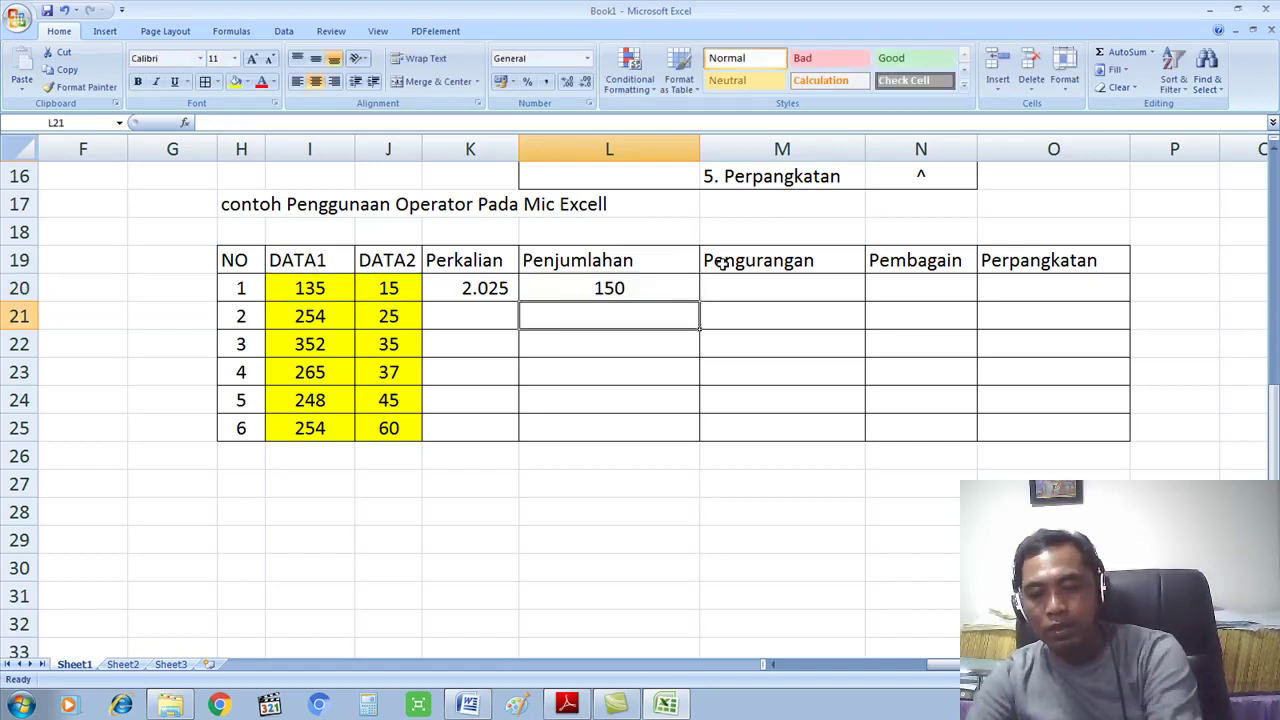
# Enter the subtraction formula =I20-J20 in cell M20 under Pengurangan
pyautogui.click(737, 288)
pyautogui.write('=')
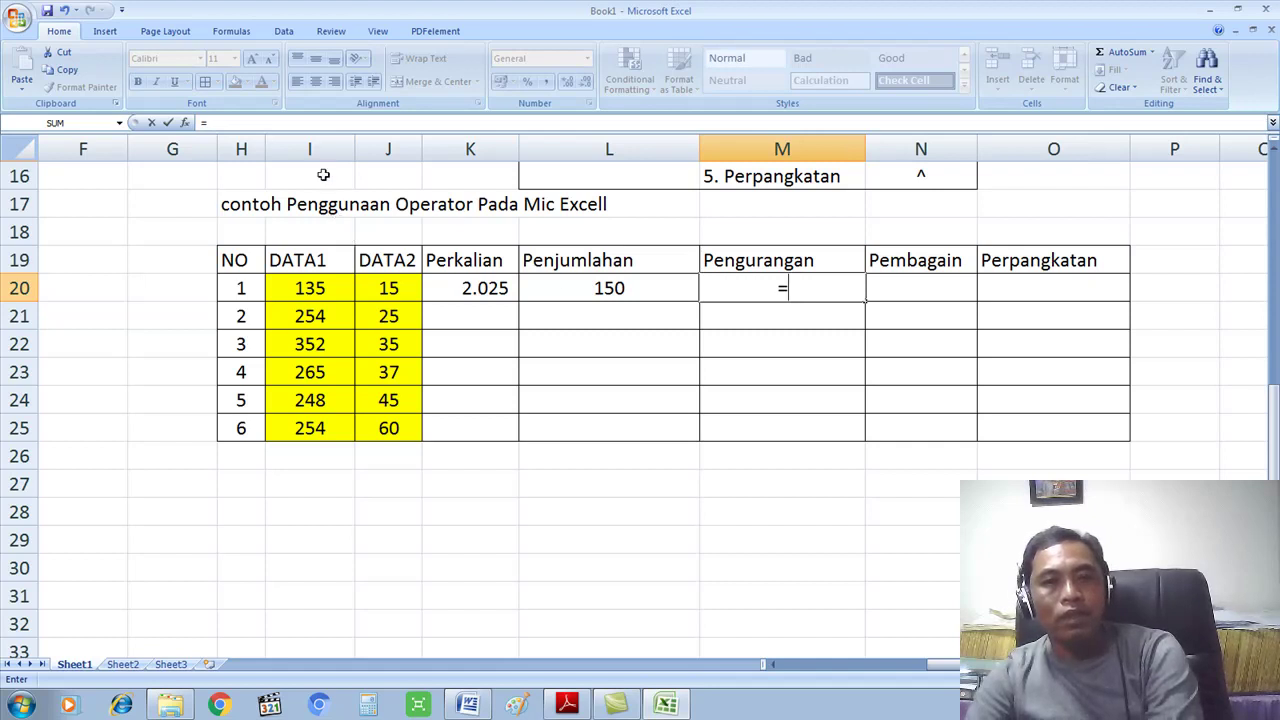
pyautogui.write('i')
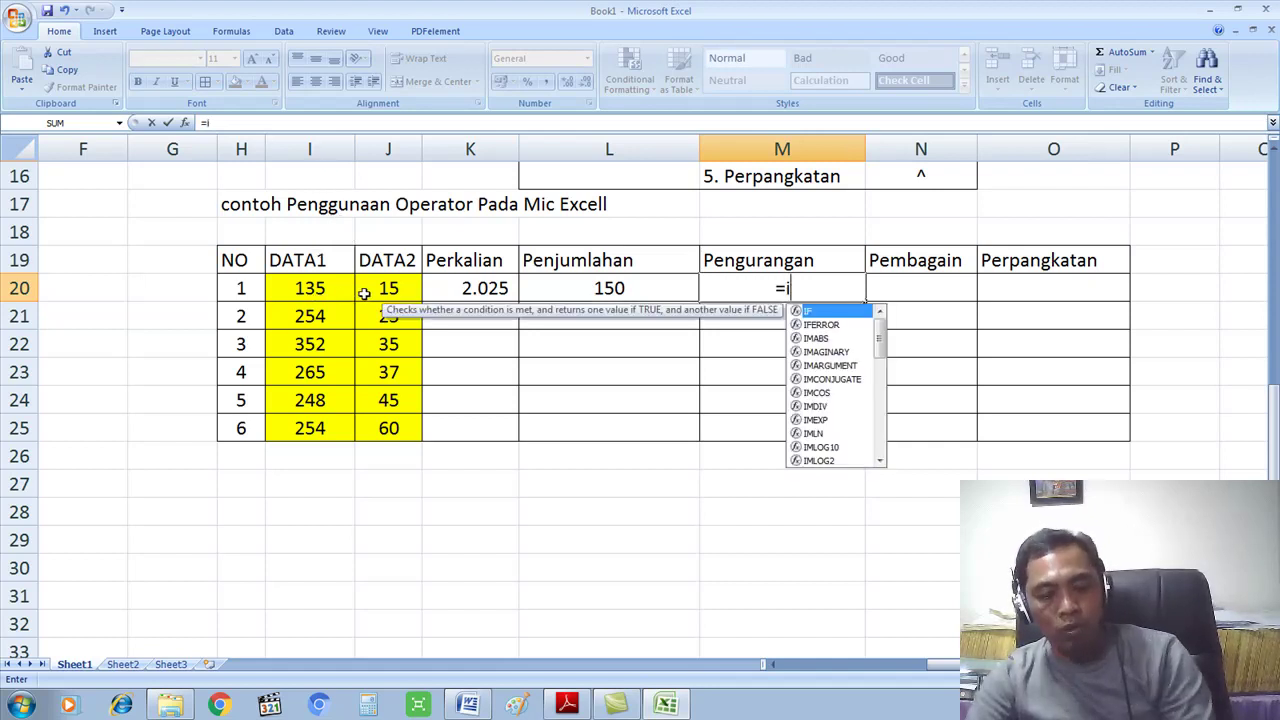
pyautogui.write('20-j')
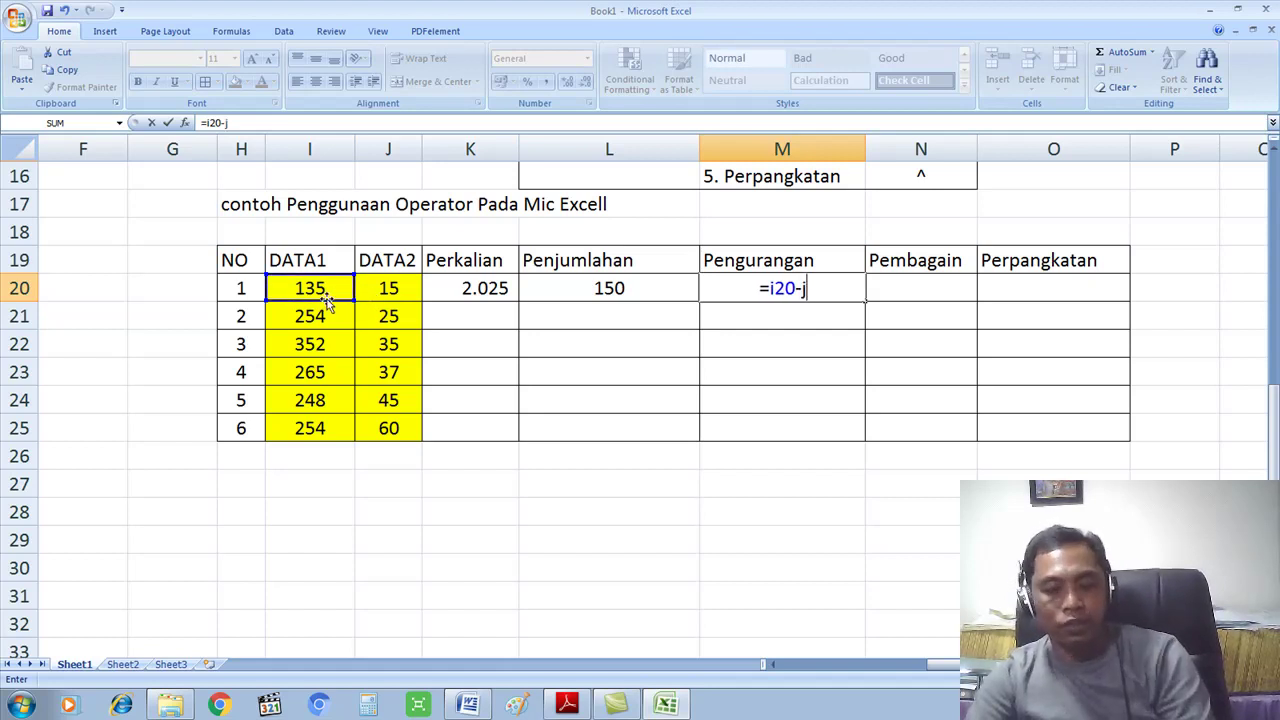
pyautogui.write('20')
# Enter the division formula =I20/J20 in cell N20 under Pembagain
pyautogui.click(905, 288)
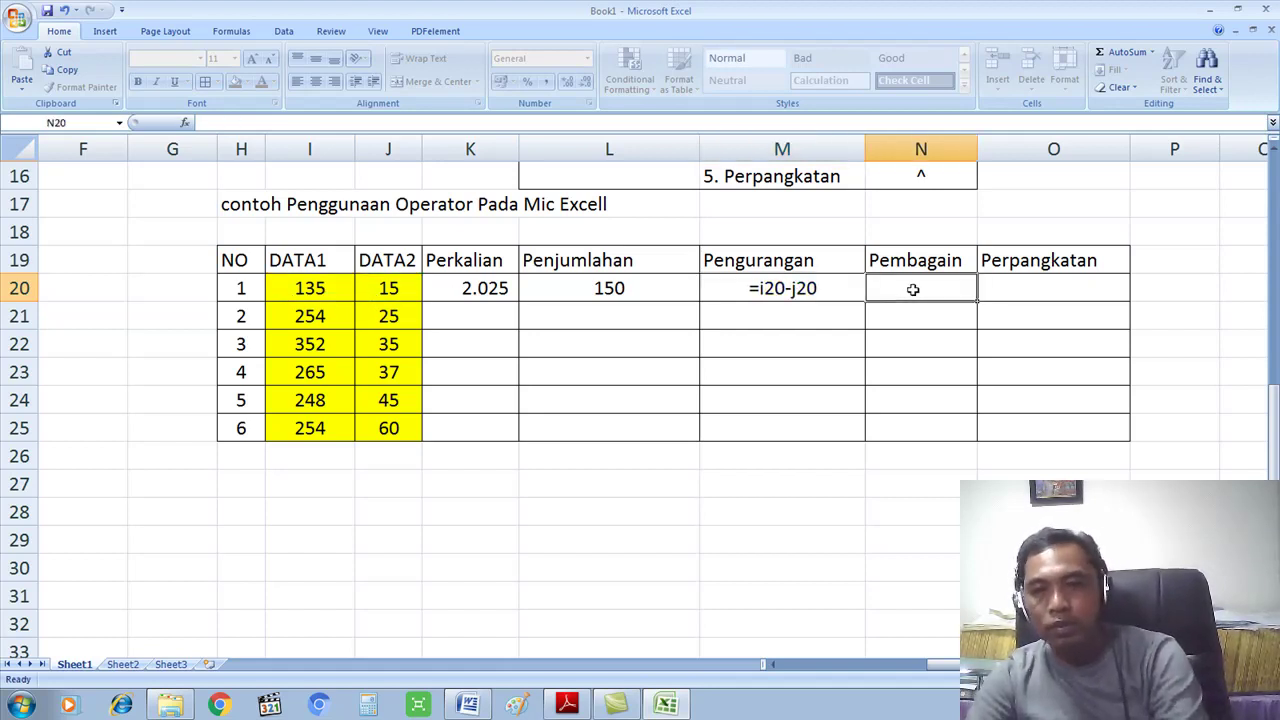
pyautogui.write('=')
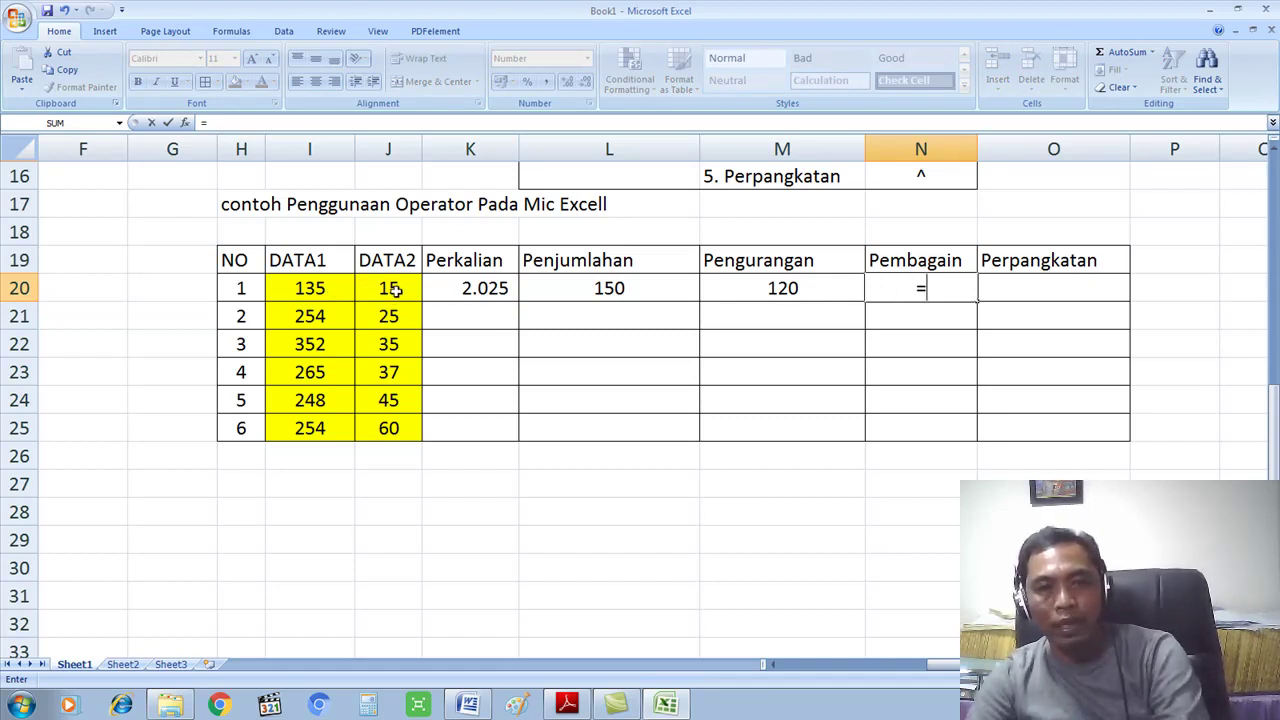
pyautogui.write('i')
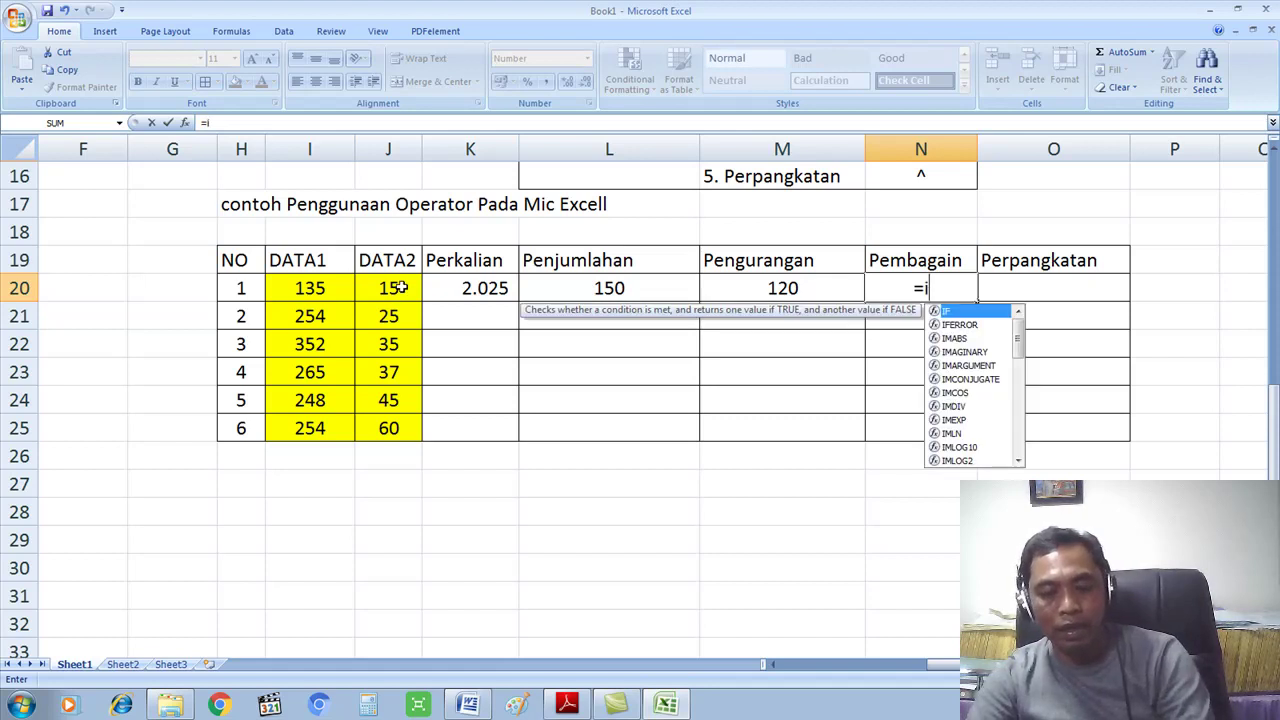
pyautogui.write('20')
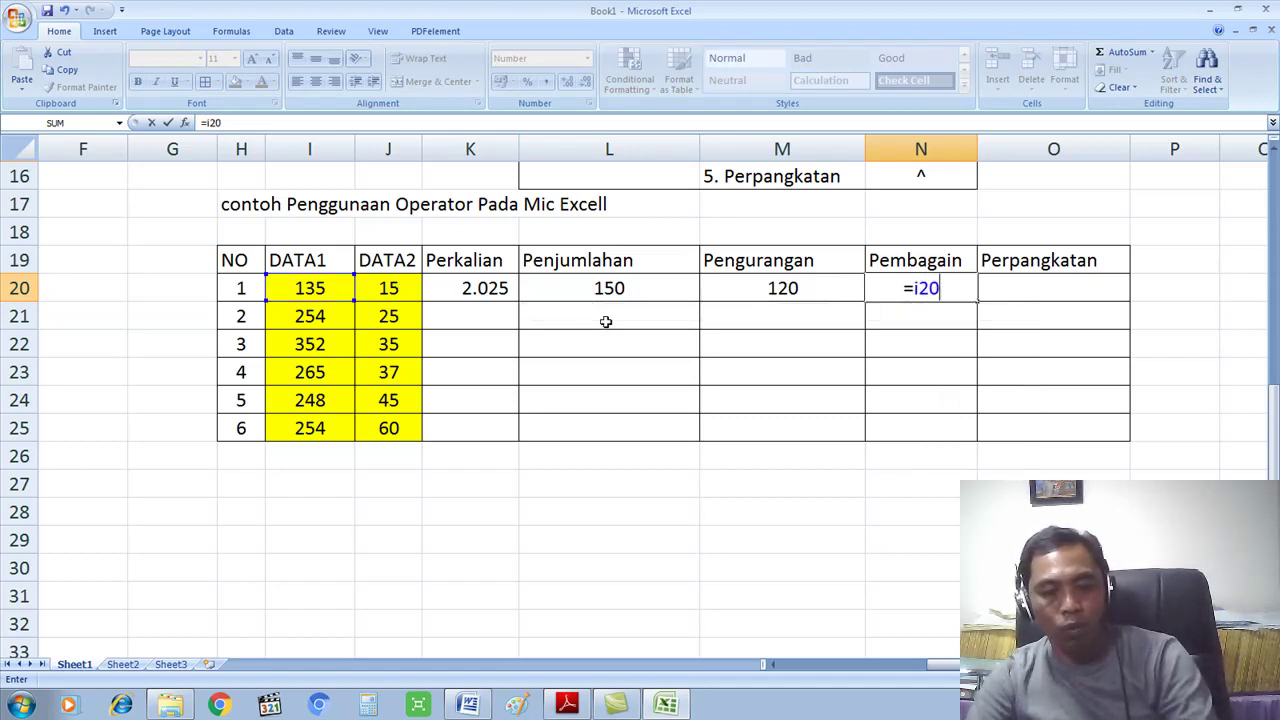
pyautogui.write('/j')
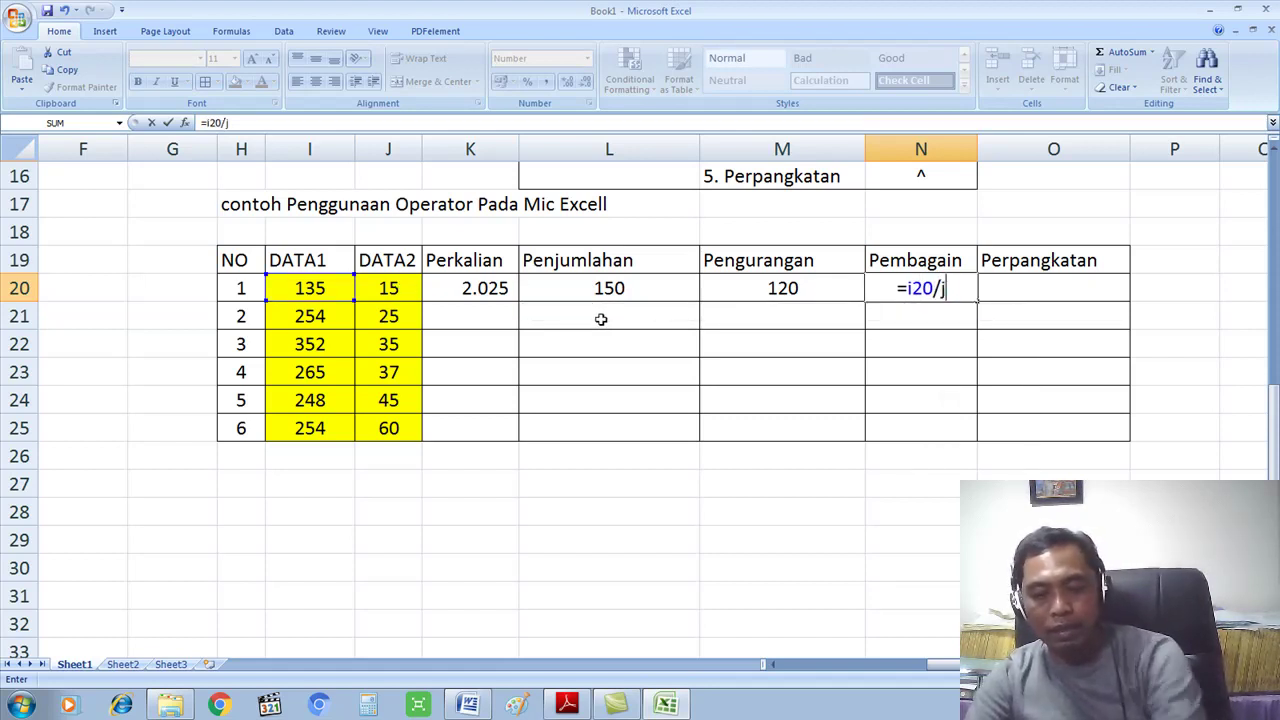
pyautogui.write('20')
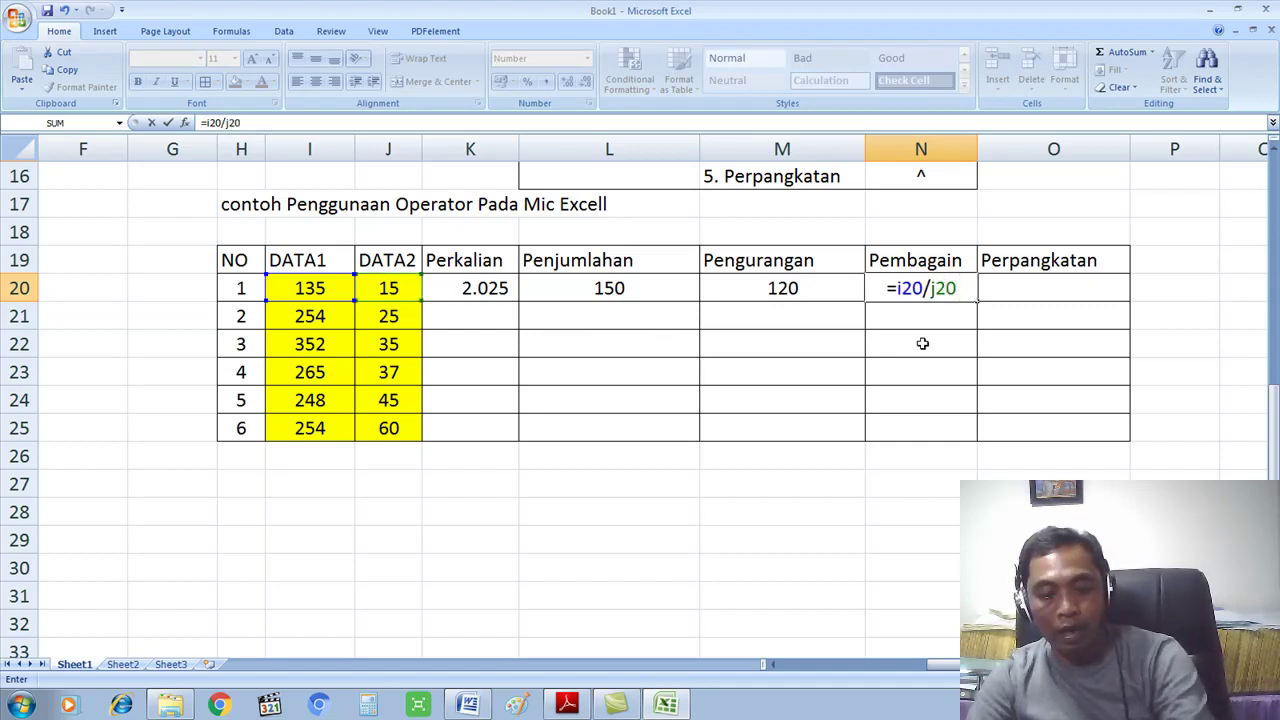
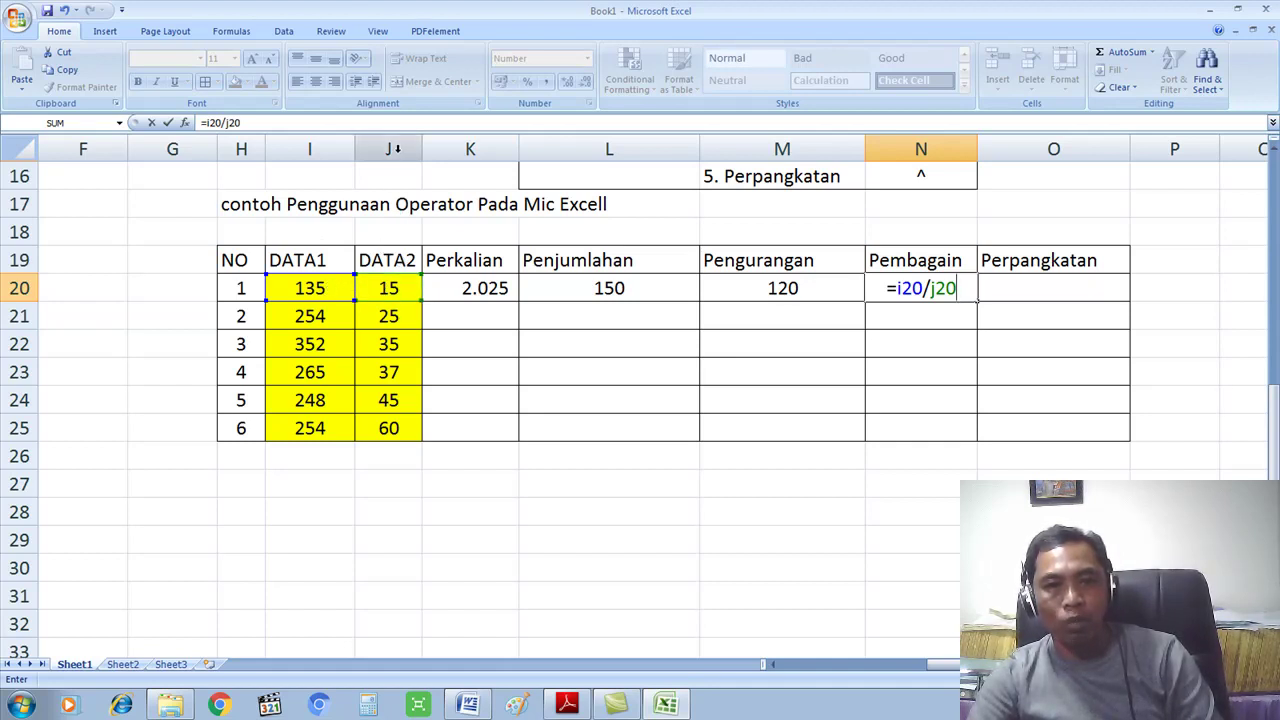
pyautogui.press('Return')
# Enter the power formula =I20^J20 in cell O20 under Perpangkatan
pyautogui.click(1042, 290)
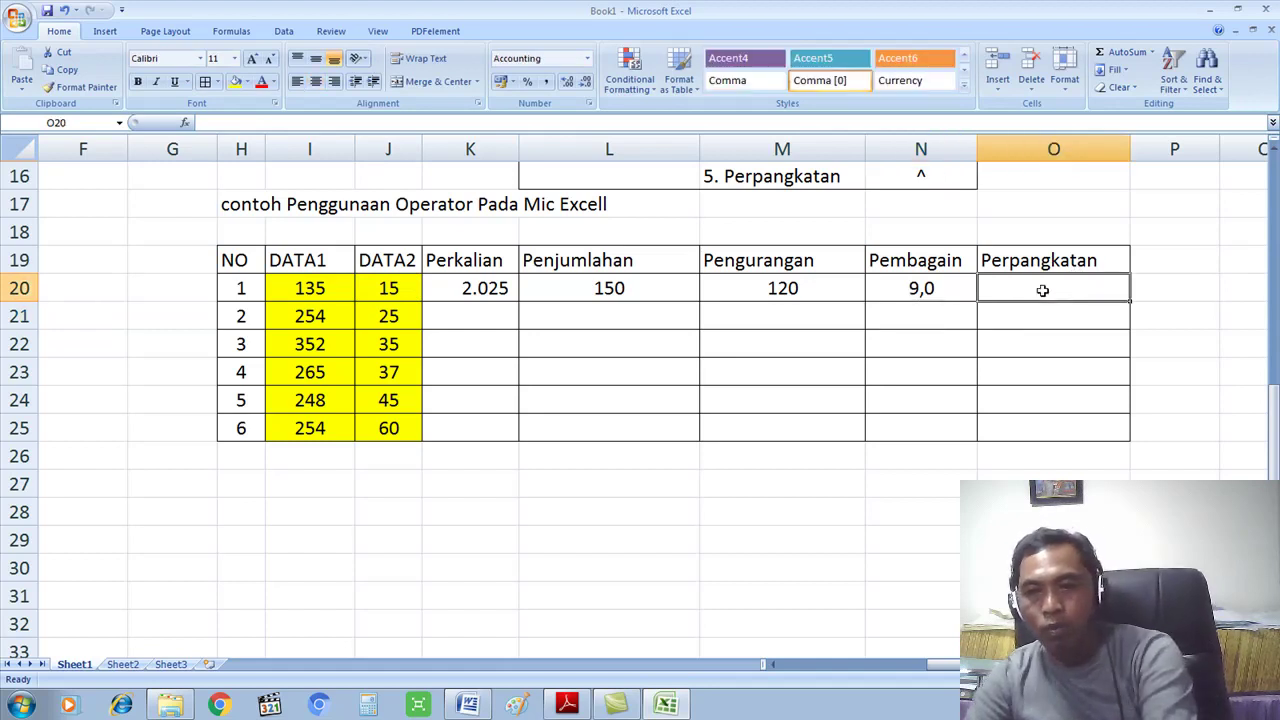
pyautogui.write('=')
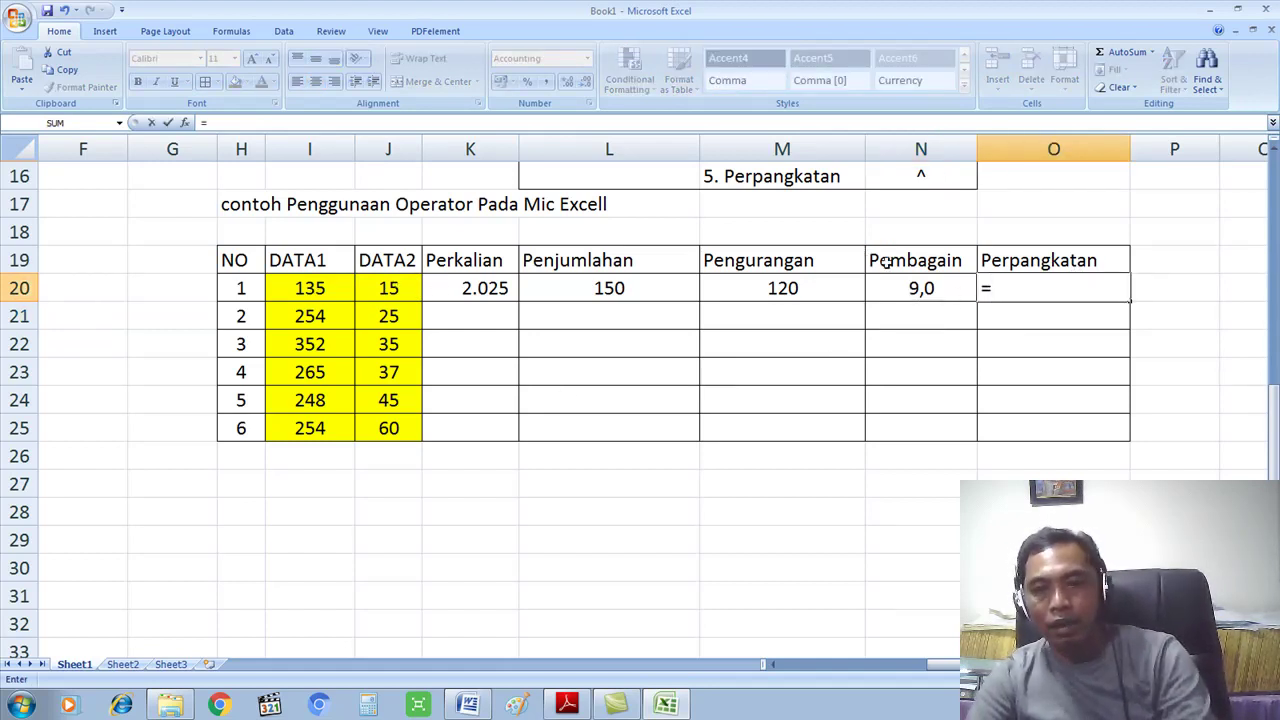
pyautogui.click(330, 290)
pyautogui.write('^')
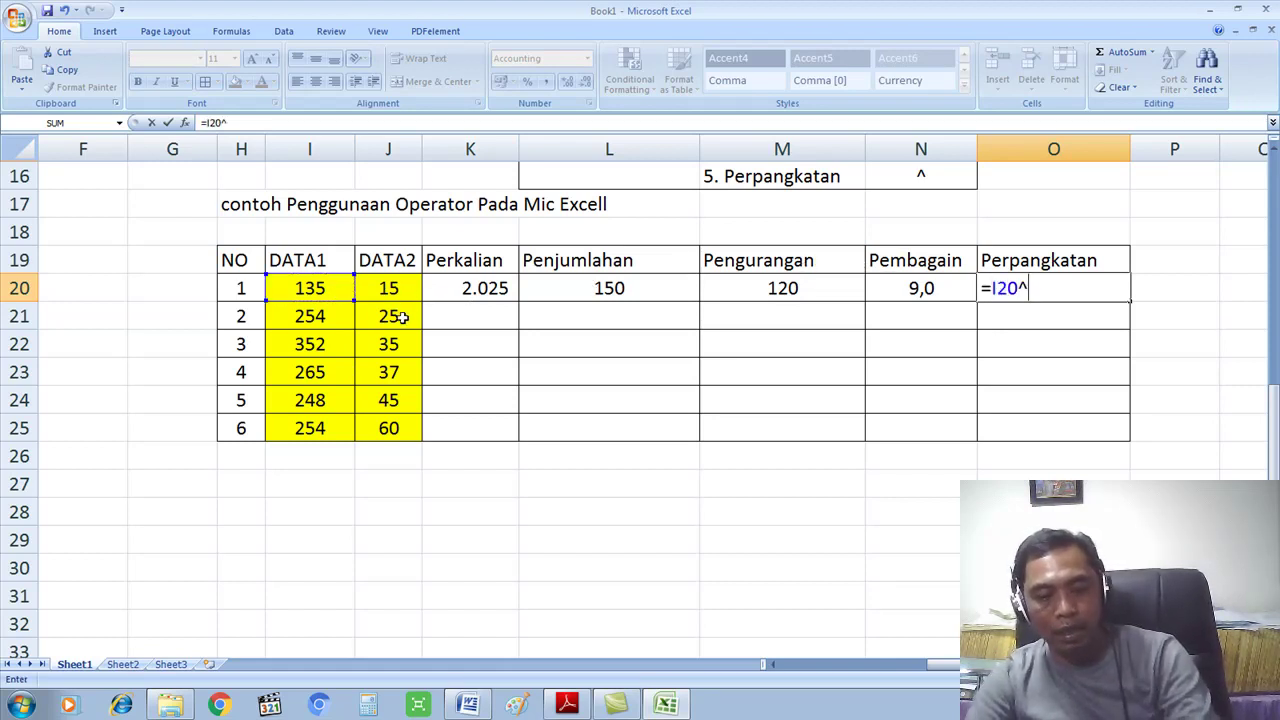
pyautogui.click(398, 290)
pyautogui.press('Return')
# Enter the power formula =I20^4 in cell O20 under Perpangkatan
pyautogui.click(1105, 294)
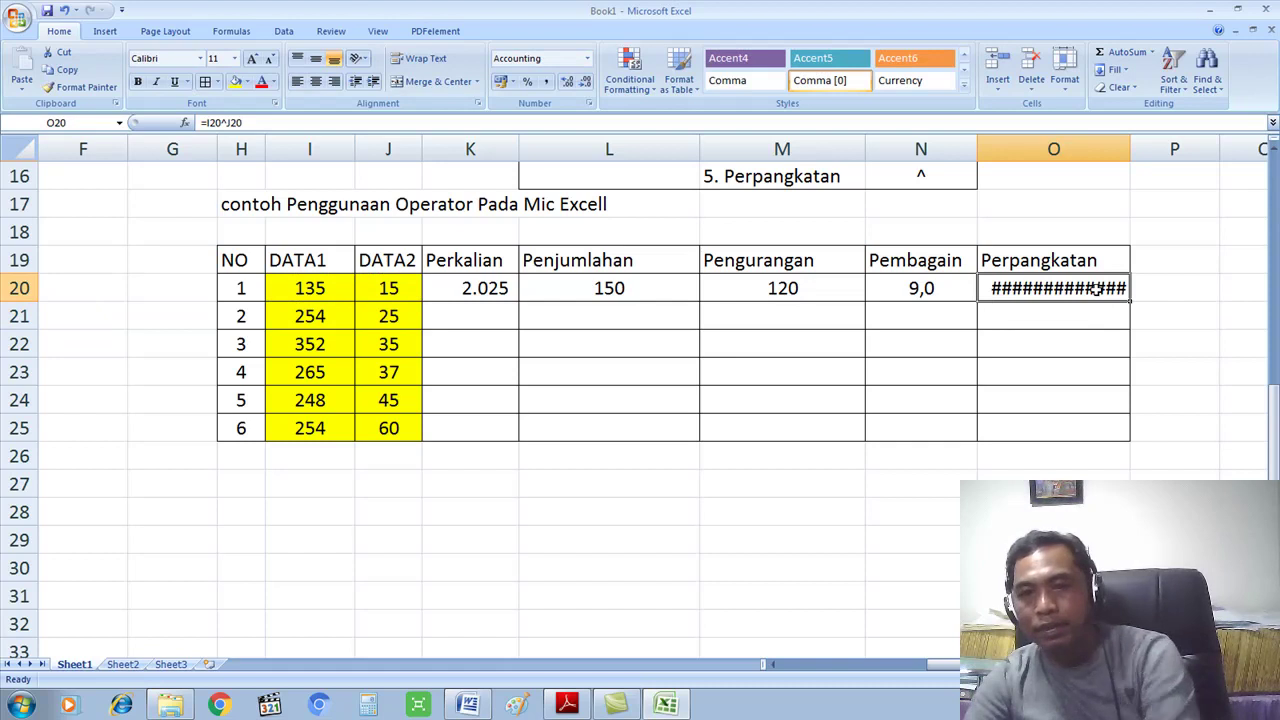
pyautogui.write('=')
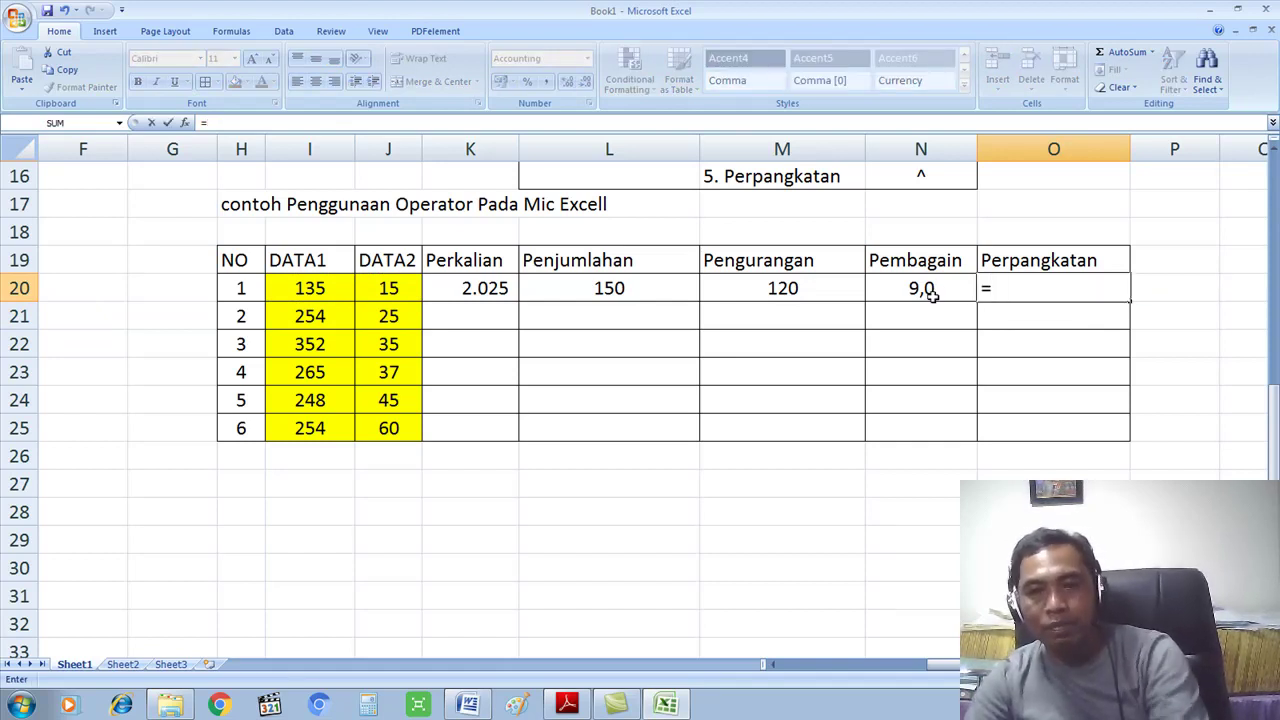
pyautogui.click(334, 292)
pyautogui.write('^4')
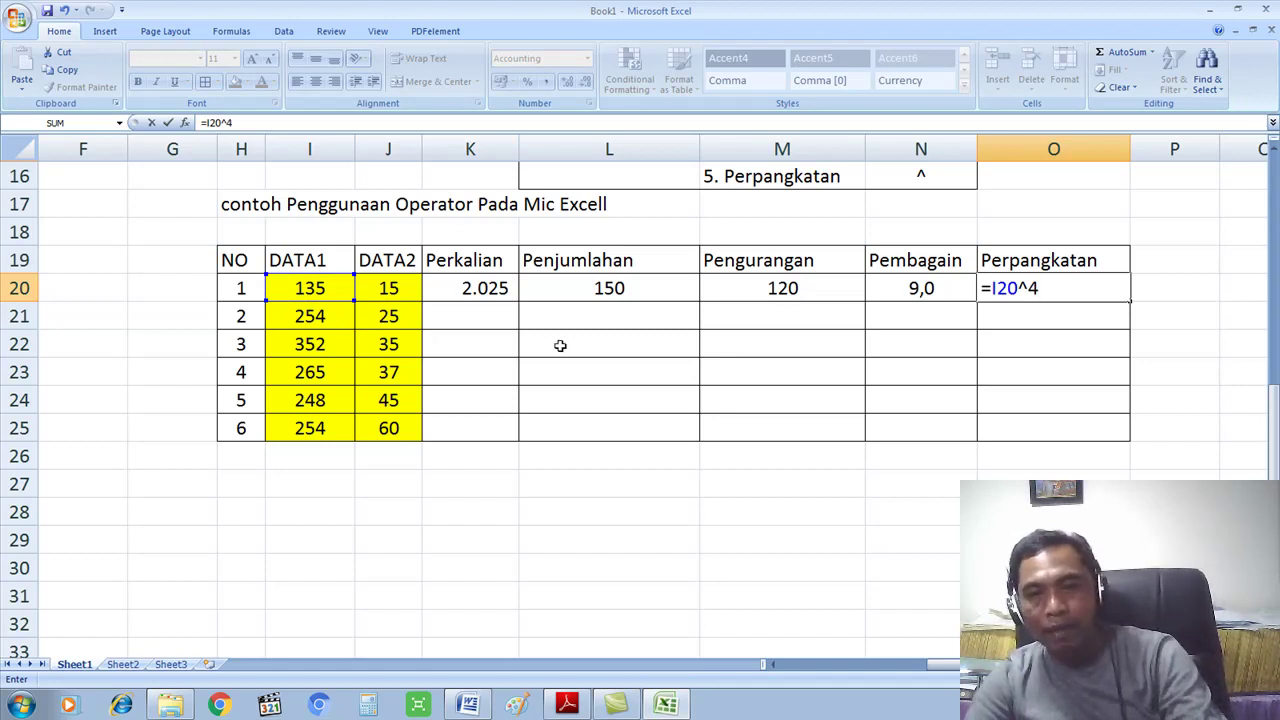
pyautogui.press('Return')
pyautogui.click(1041, 285)
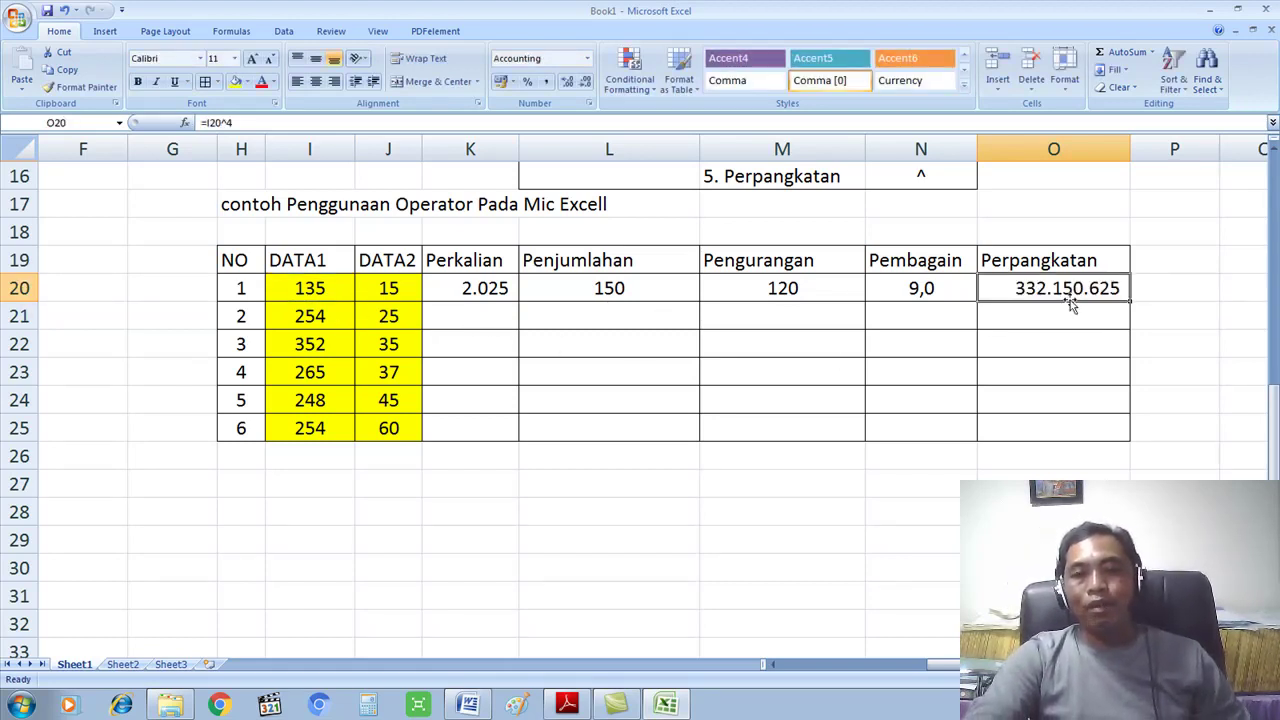
# Fill the Perkalian and Penjumlahan formulas from K20 and L20 down to row 25
pyautogui.moveTo(445, 325); pyautogui.dragTo(1071, 423)
pyautogui.click(500, 287)
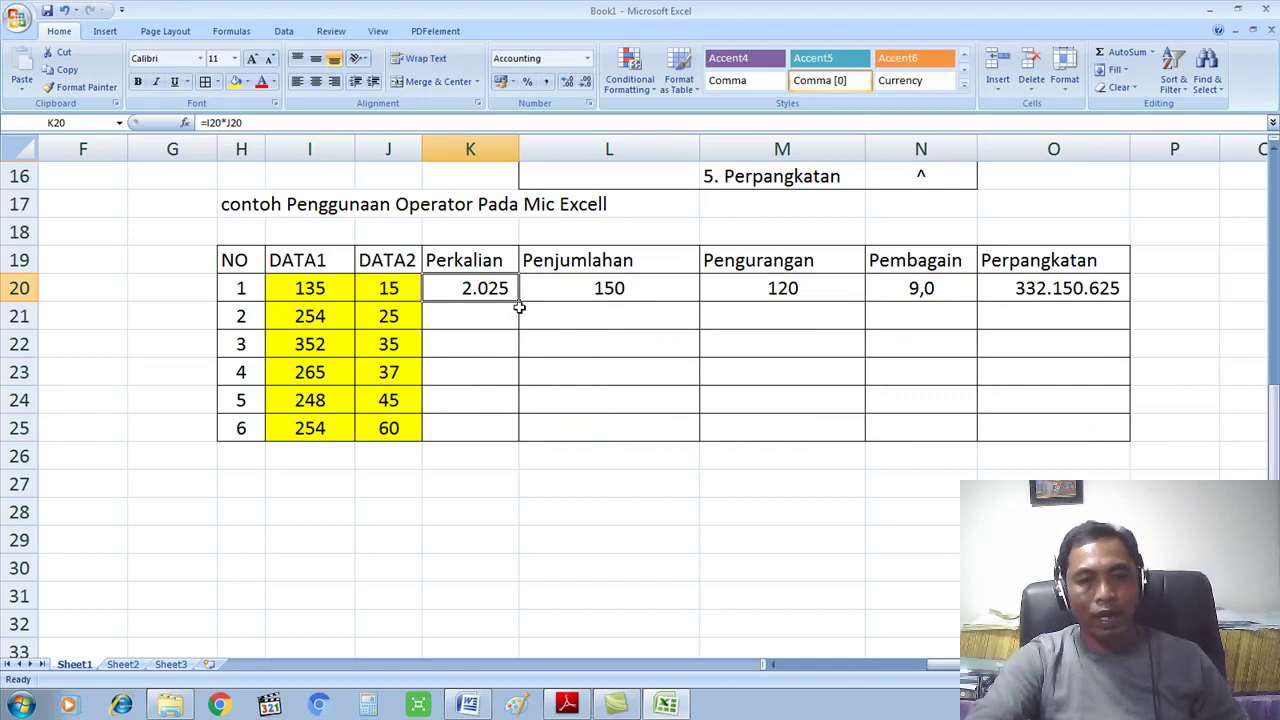
pyautogui.moveTo(518, 300); pyautogui.dragTo(509, 434)
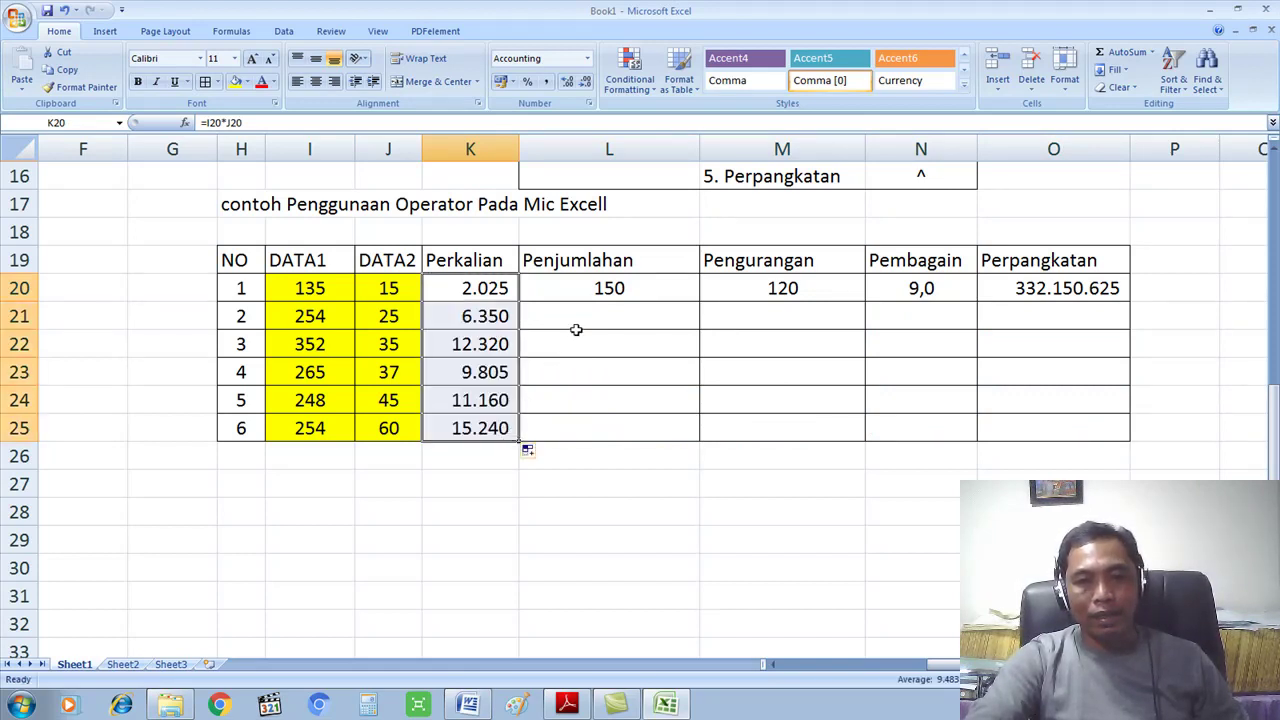
pyautogui.click(609, 288)
pyautogui.moveTo(700, 298); pyautogui.dragTo(705, 434)
# Fill the Pengurangan, Pembagain and Perpangkatan formulas from M20, N20 and O20 down to row 25
pyautogui.click(818, 282)
pyautogui.moveTo(863, 301); pyautogui.dragTo(865, 436)
pyautogui.click(950, 290)
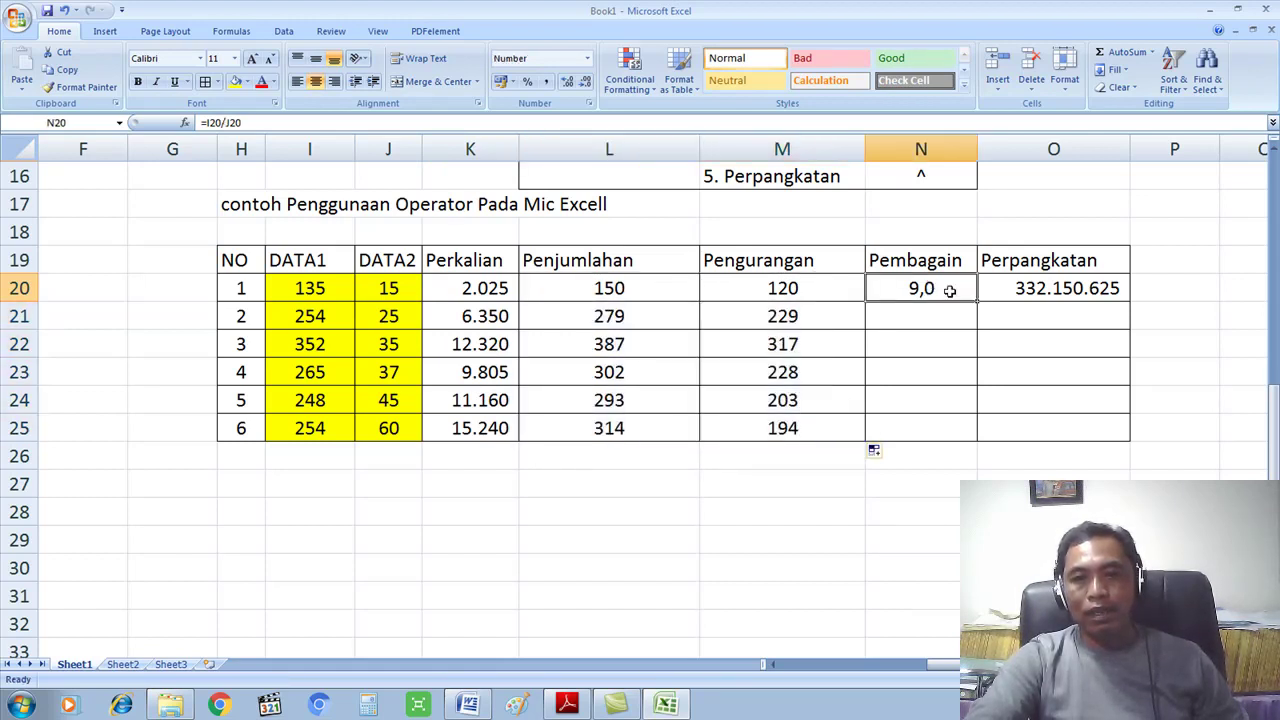
pyautogui.moveTo(977, 301); pyautogui.dragTo(980, 443)
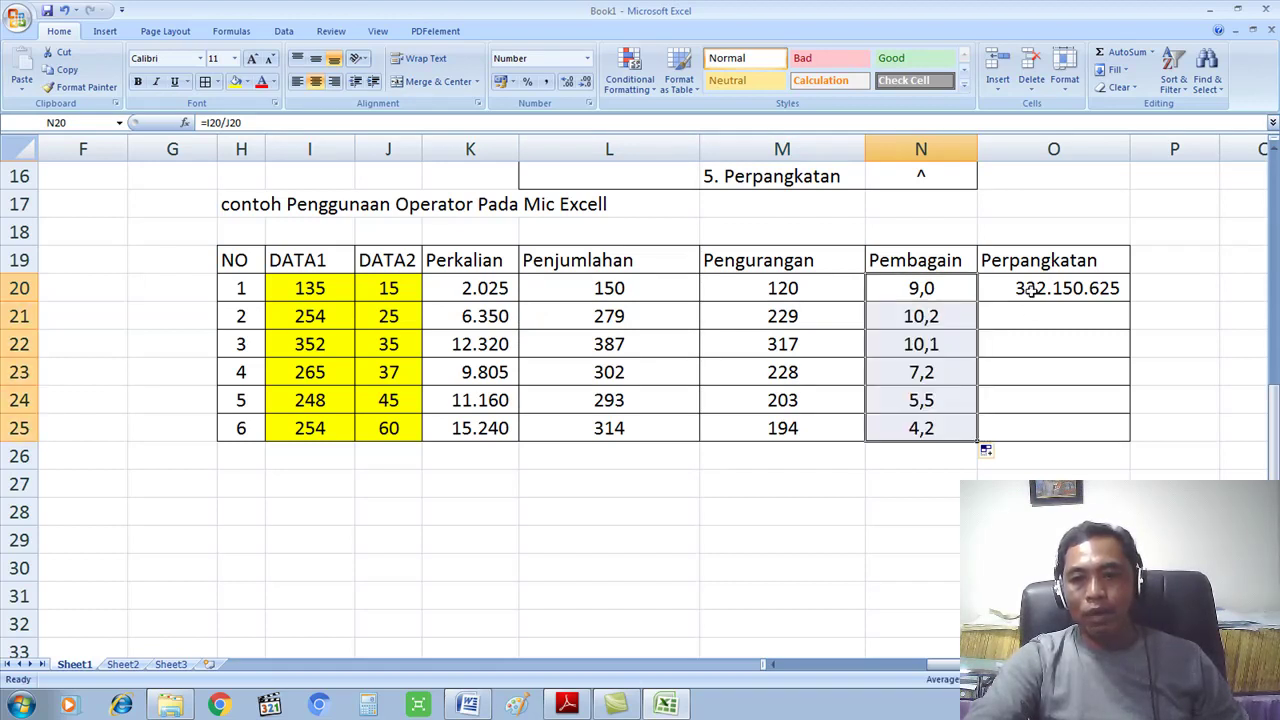
pyautogui.click(1030, 289)
pyautogui.moveTo(1131, 300); pyautogui.dragTo(1131, 436)
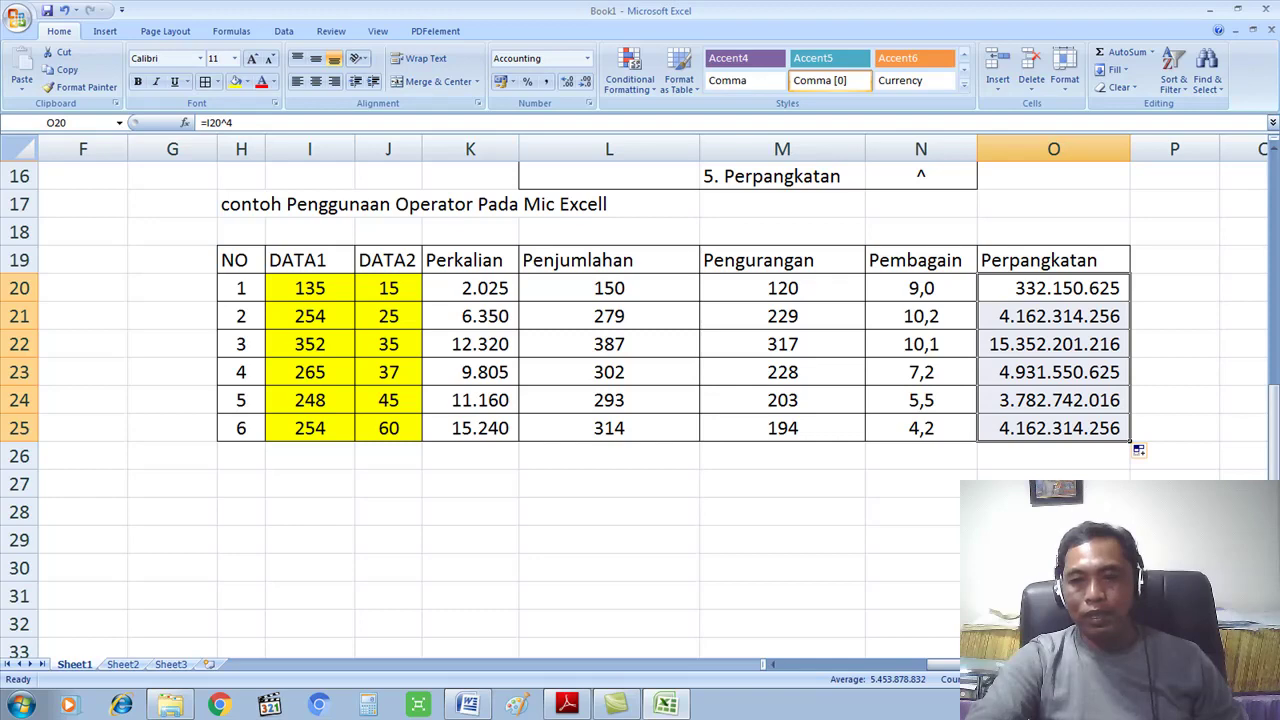
pyautogui.click(1053, 568)
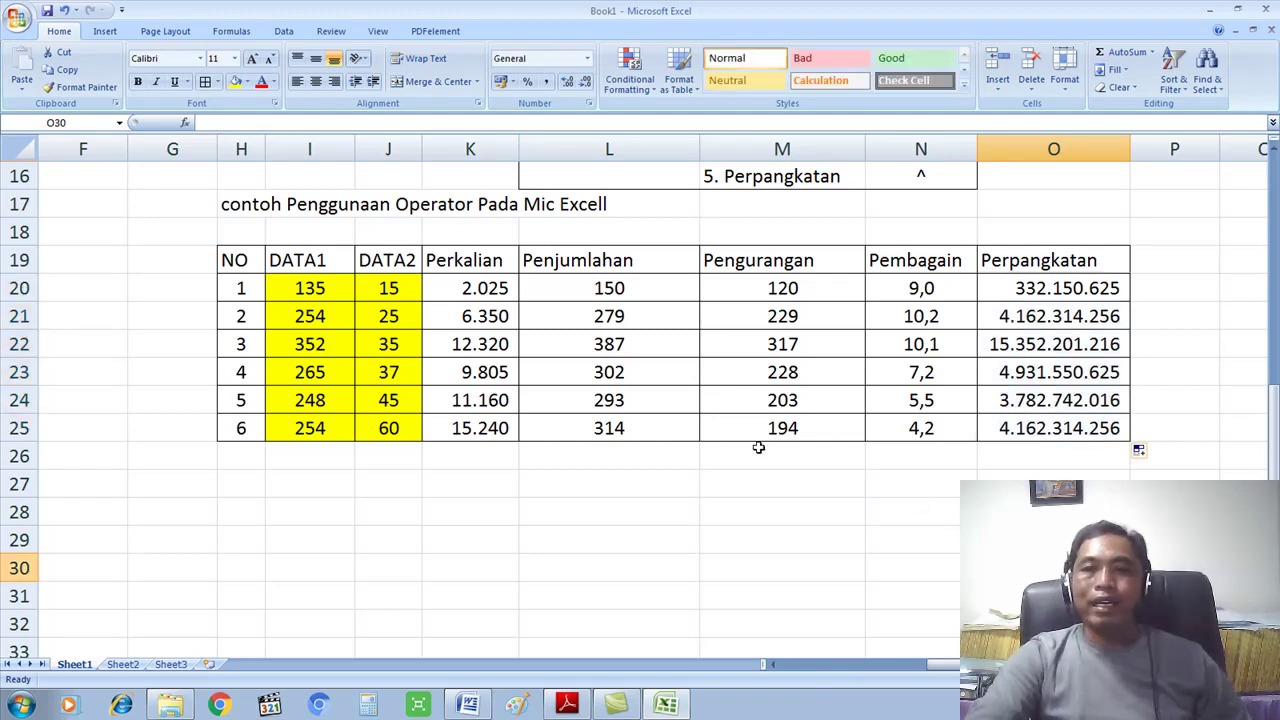
pyautogui.click(694, 520)
pyautogui.click(697, 460)
pyautogui.click(727, 458)
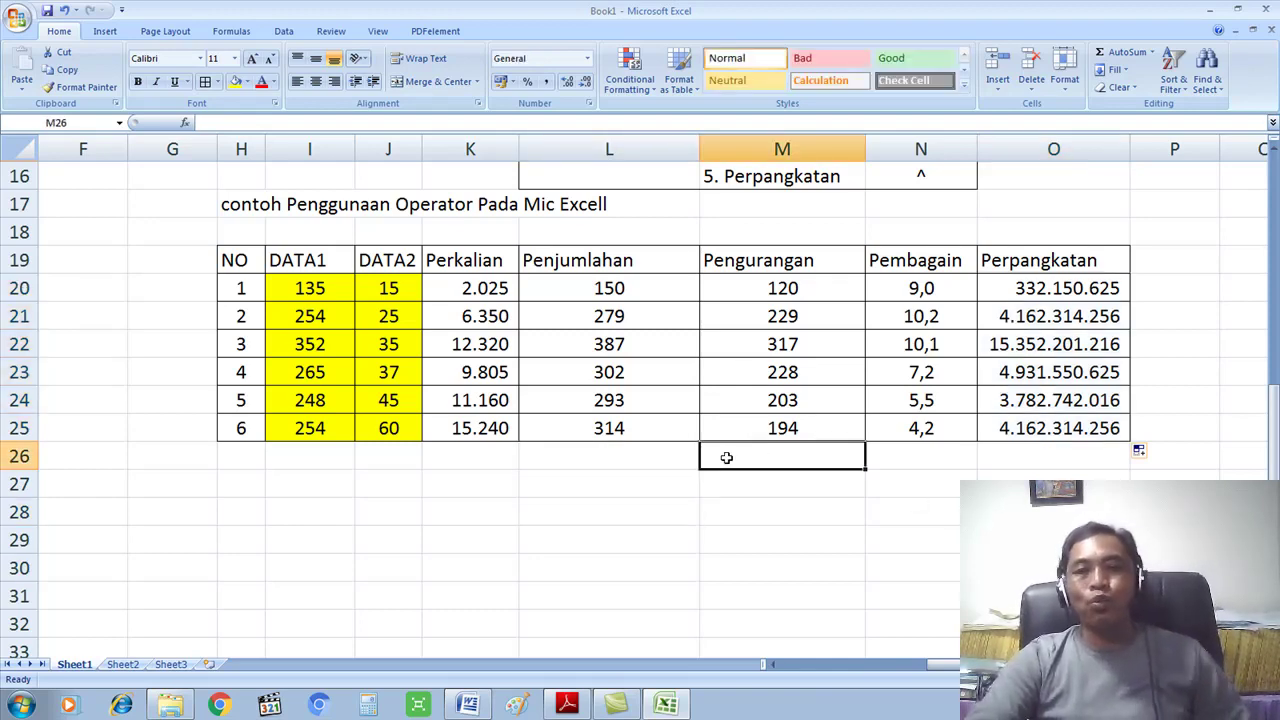
# Apply all borders to the block starting at H11 and spanning columns H to O, covering the operator list and the calculation table
pyautogui.scroll(3, 725, 455)
pyautogui.scroll(-1, 727, 452)
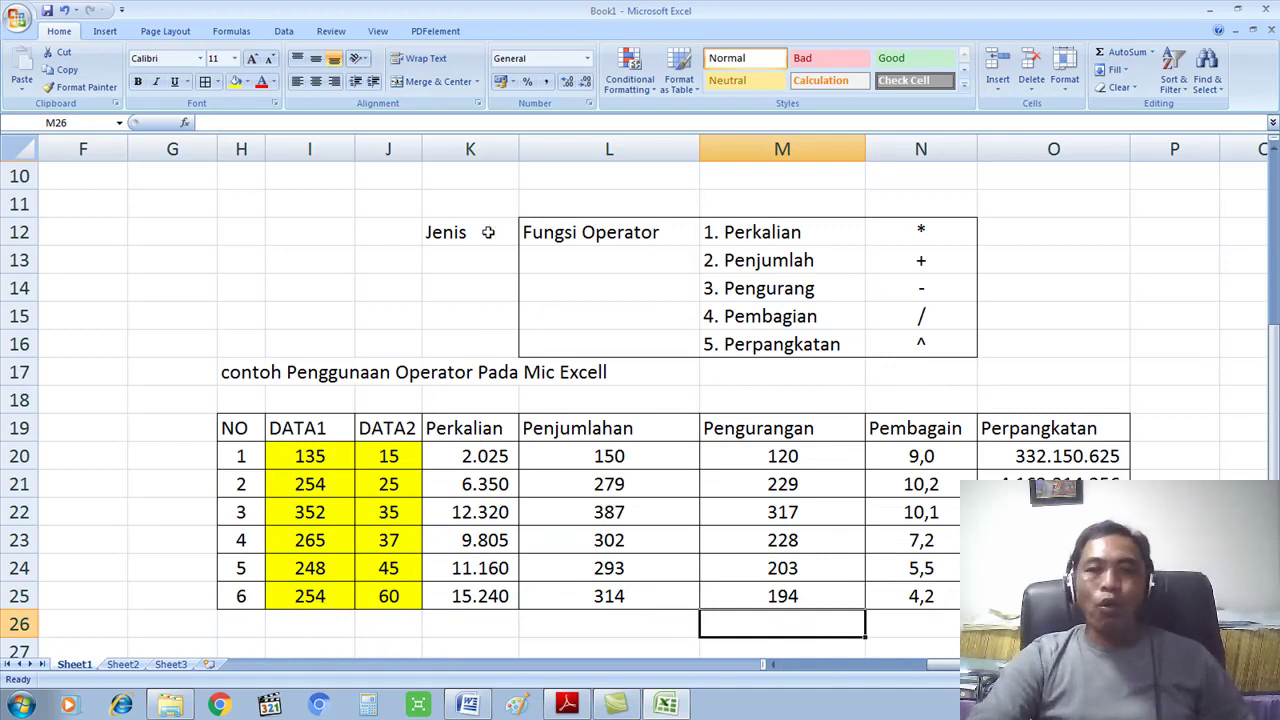
pyautogui.moveTo(202, 212); pyautogui.dragTo(1100, 650)
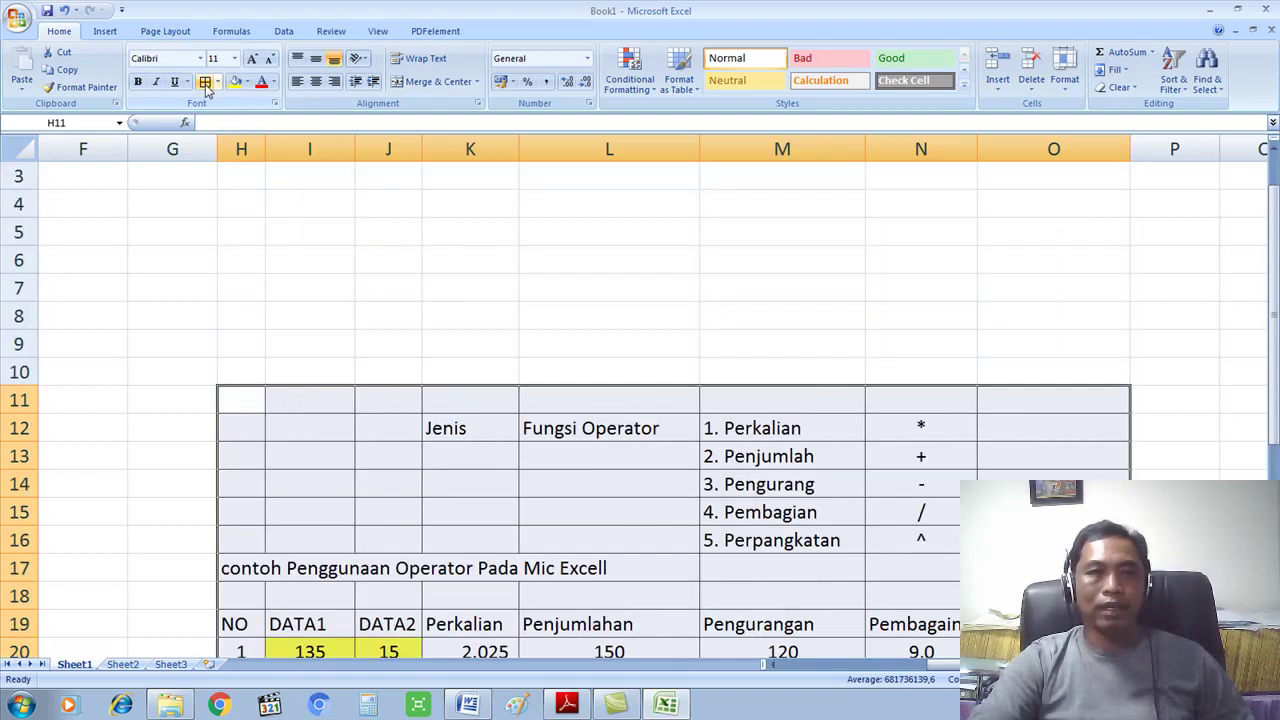
pyautogui.click(207, 82)
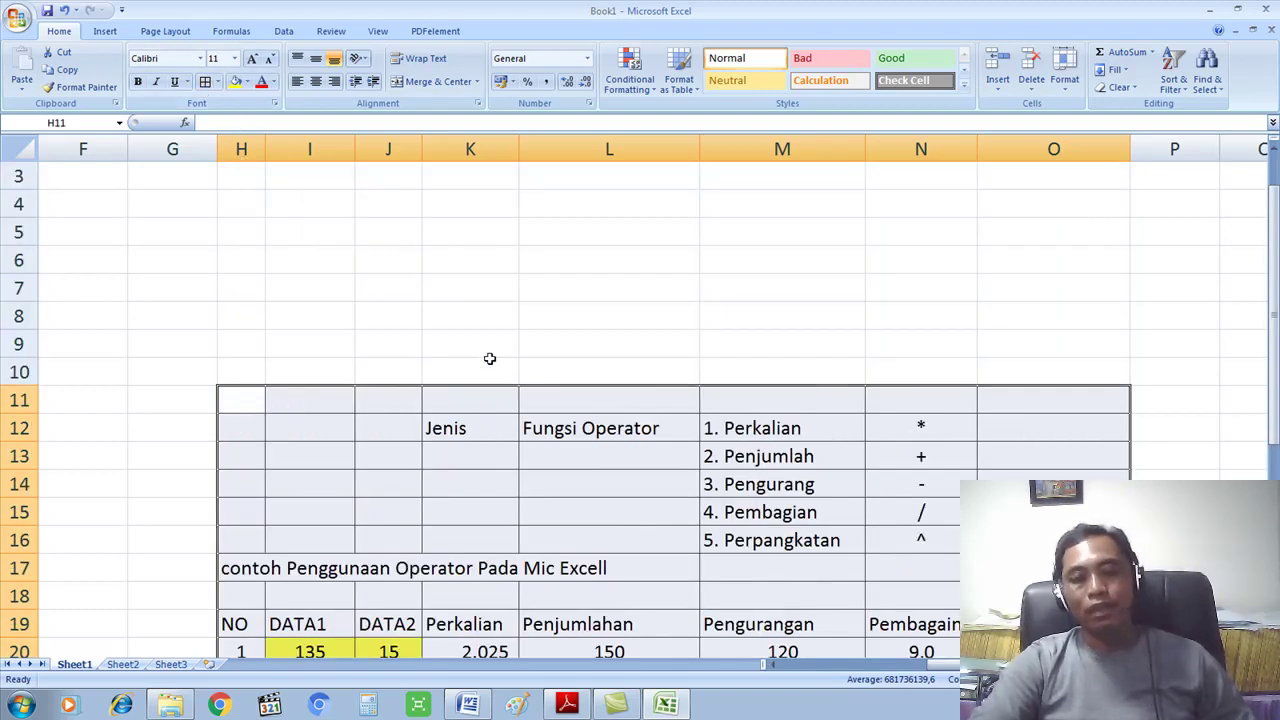
# Undo the all-borders formatting and apply a thin outside border around the selected block starting at H11
pyautogui.hotkey('ctrl', 'z')
pyautogui.click(218, 82)
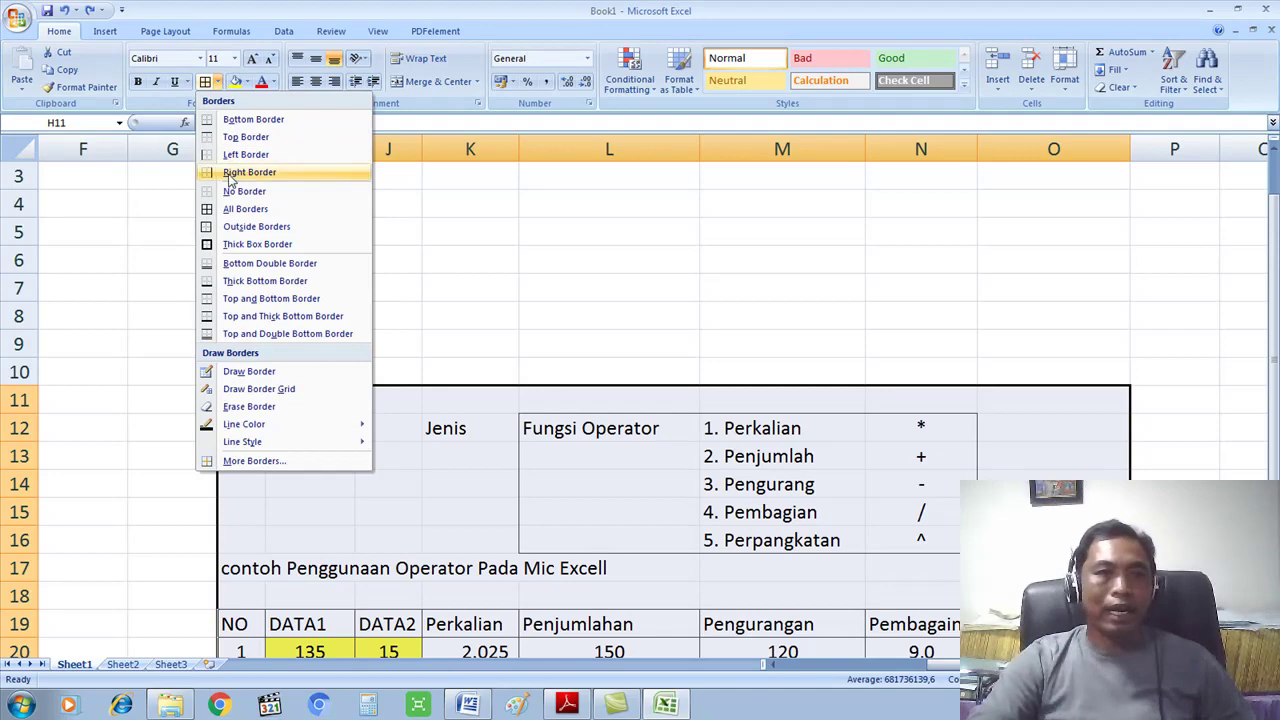
pyautogui.click(235, 226)
pyautogui.scroll(-4, 557, 311)
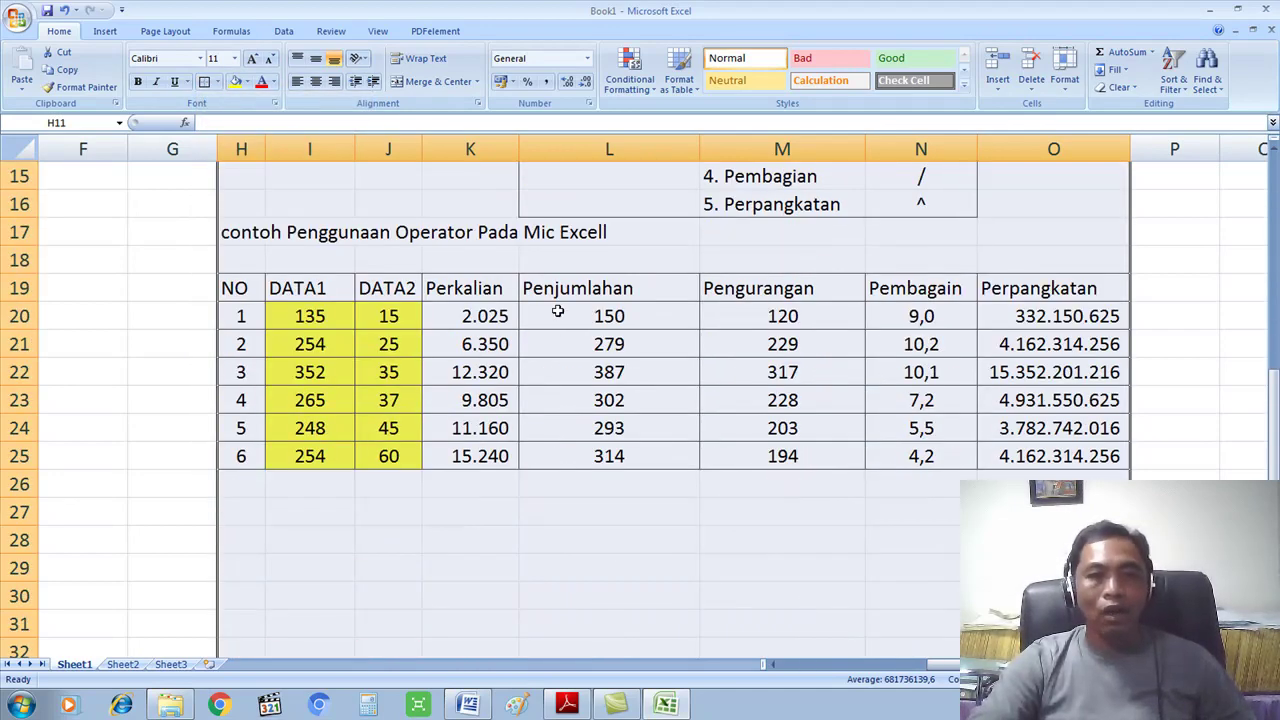
pyautogui.click(557, 311)
# Examine the Fungsi Operator list in L12:N16, from Perkalian to Perpangkatan, and the example table beneath it
pyautogui.scroll(4, 557, 310)
pyautogui.click(562, 431)
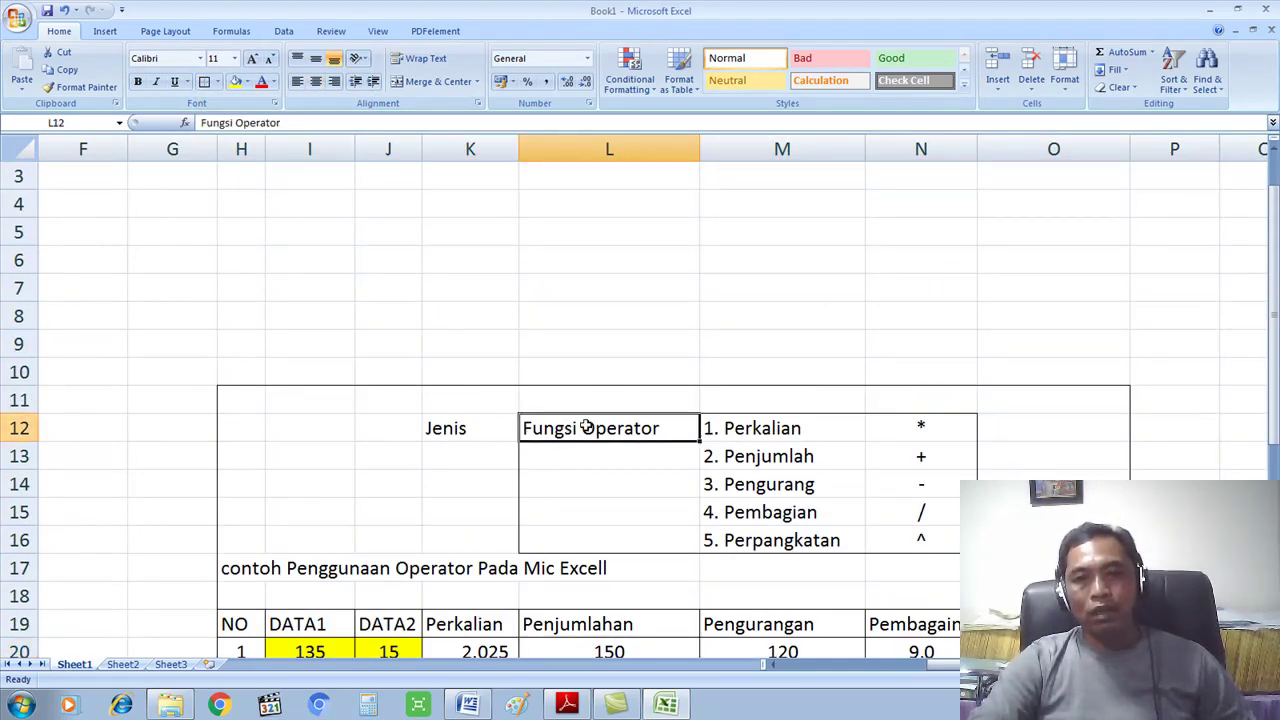
pyautogui.keyDown('ctrl'); pyautogui.scroll(2, 671, 429); pyautogui.keyUp('ctrl')
pyautogui.scroll(-1, 930, 430)
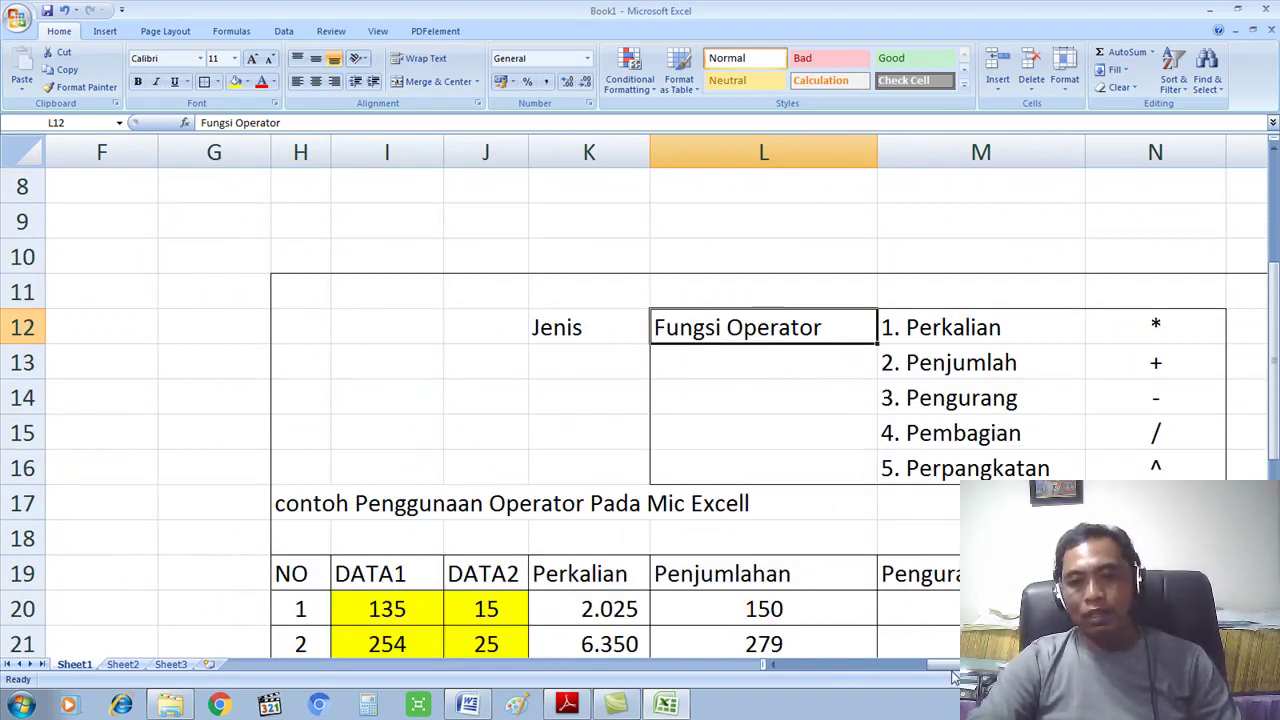
pyautogui.hscroll(2, 953, 677)
pyautogui.click(716, 323)
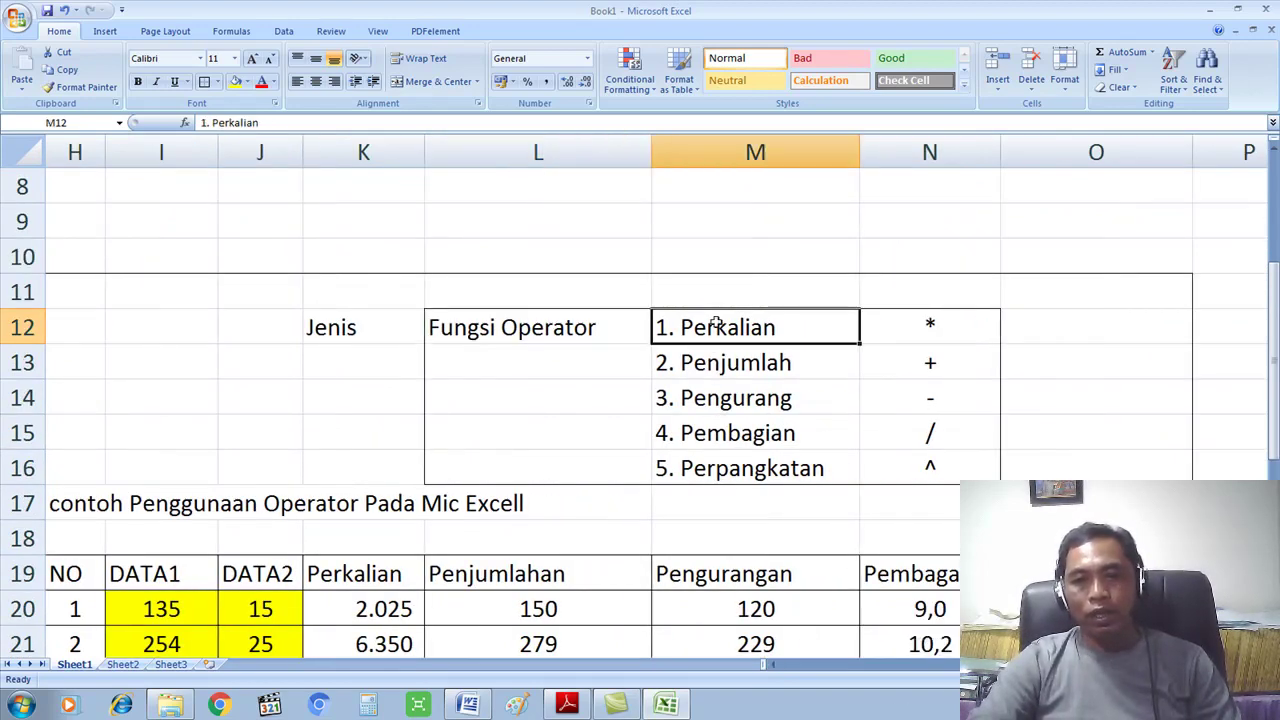
pyautogui.click(728, 362)
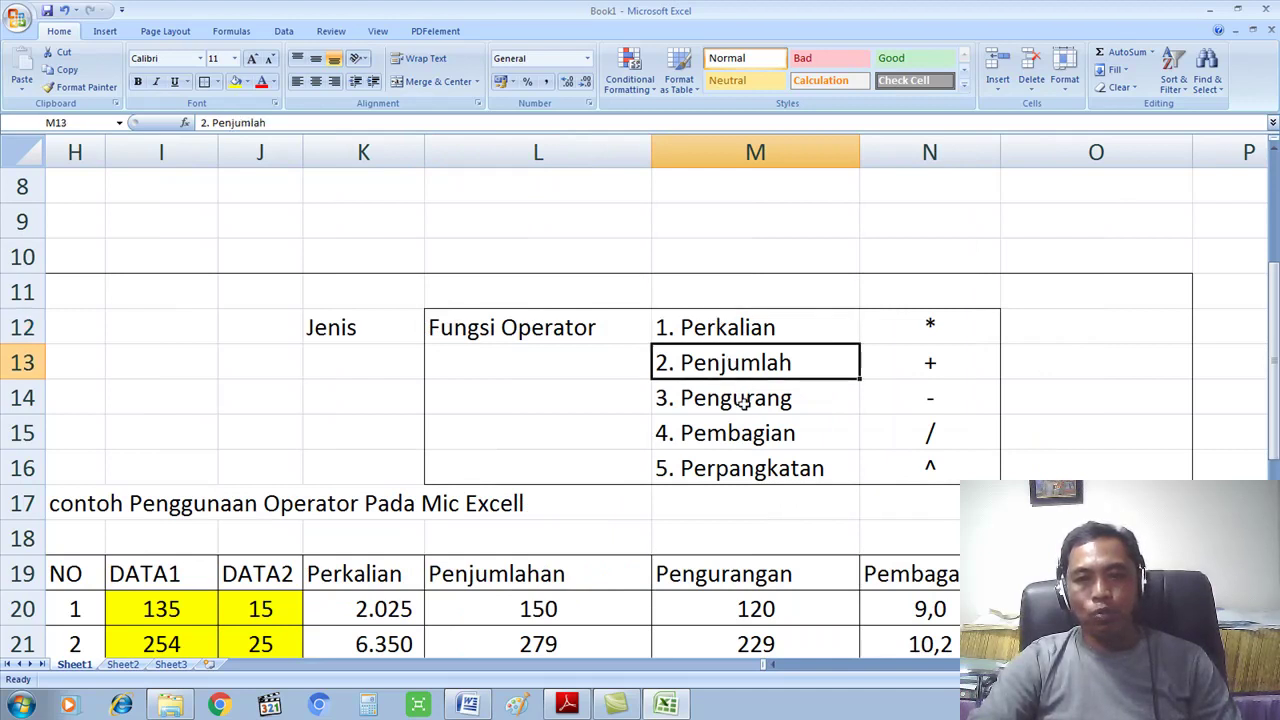
pyautogui.click(743, 400)
pyautogui.click(752, 438)
pyautogui.click(760, 468)
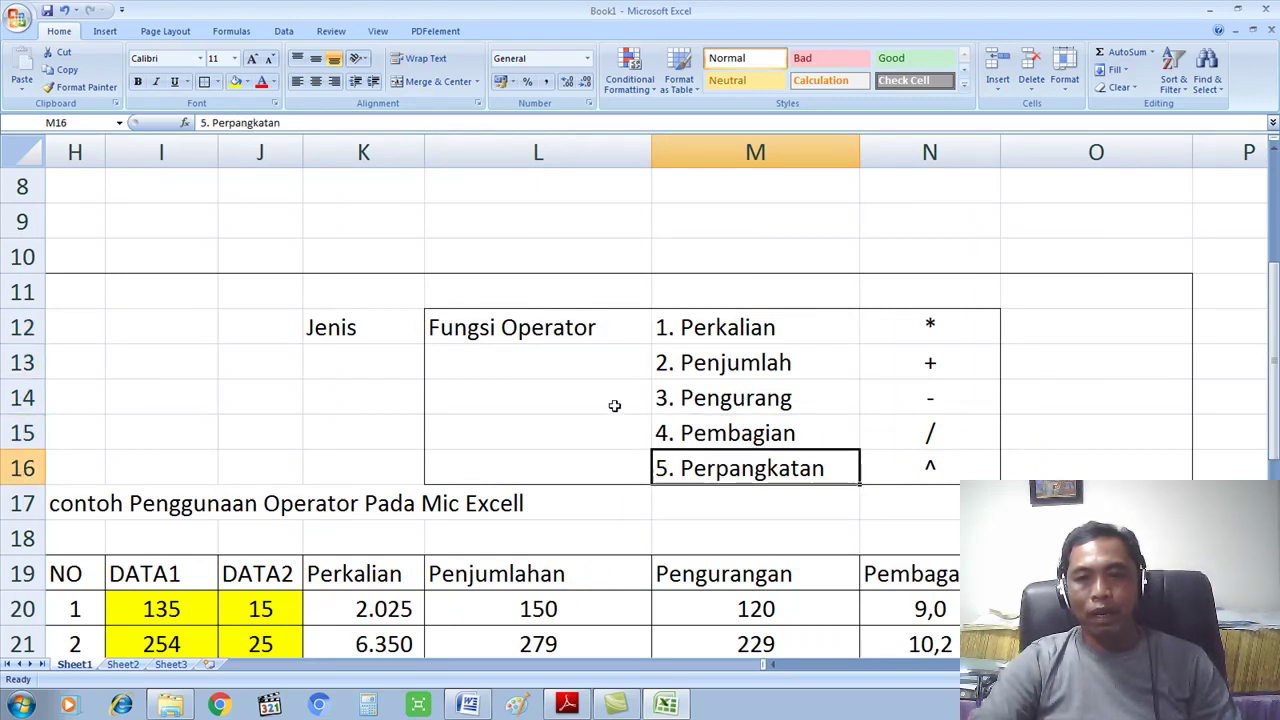
pyautogui.click(535, 333)
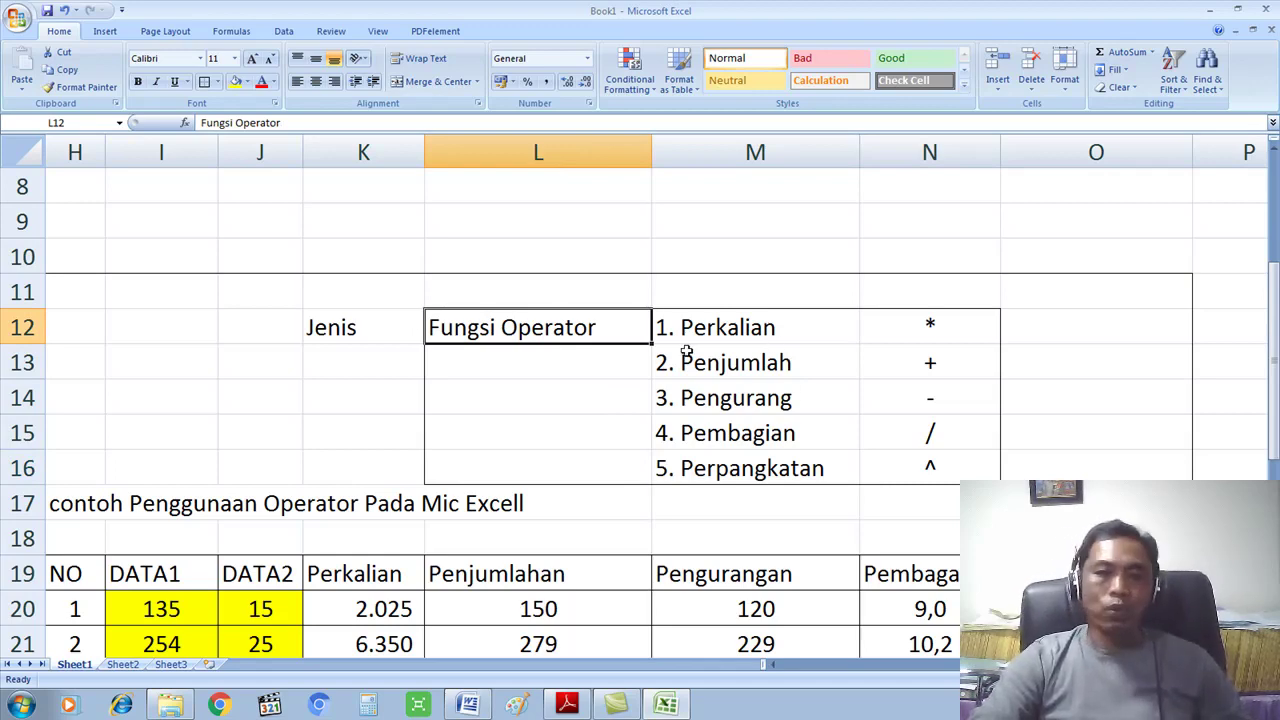
pyautogui.scroll(-1, 688, 350)
pyautogui.scroll(-1, 686, 348)
pyautogui.scroll(-3, 686, 346)
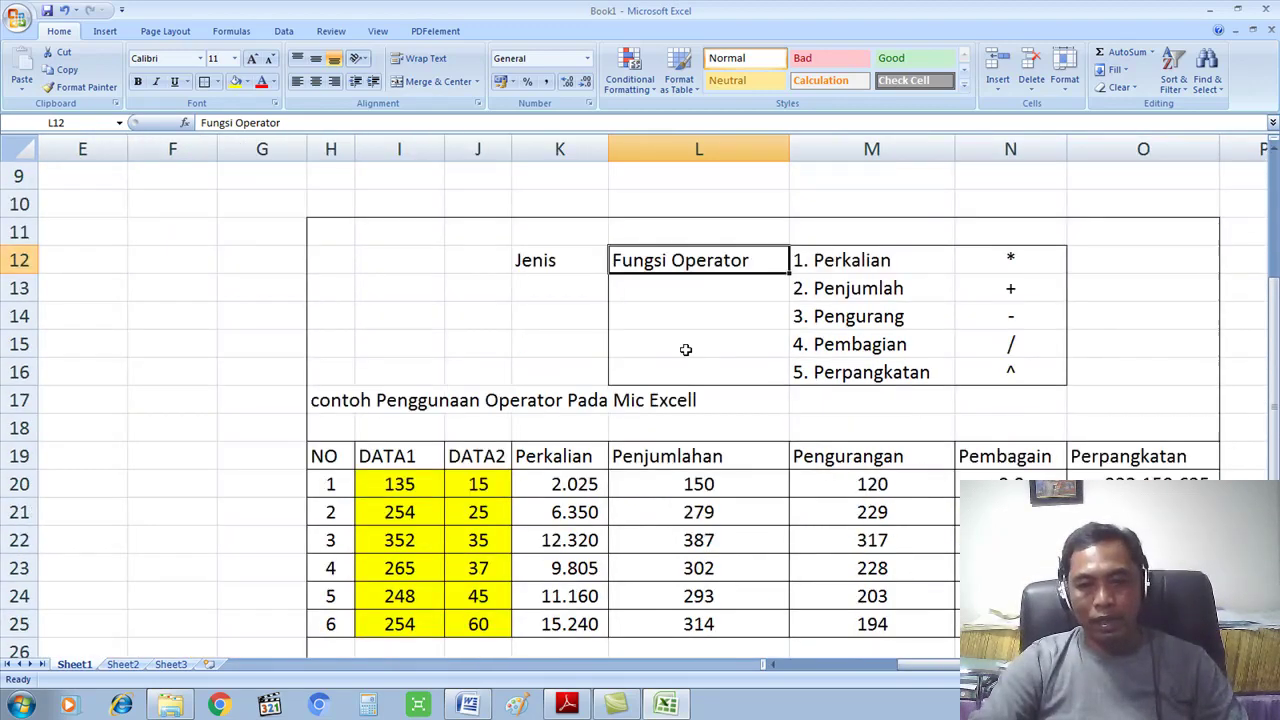
pyautogui.scroll(2, 678, 346)
pyautogui.click(385, 253)
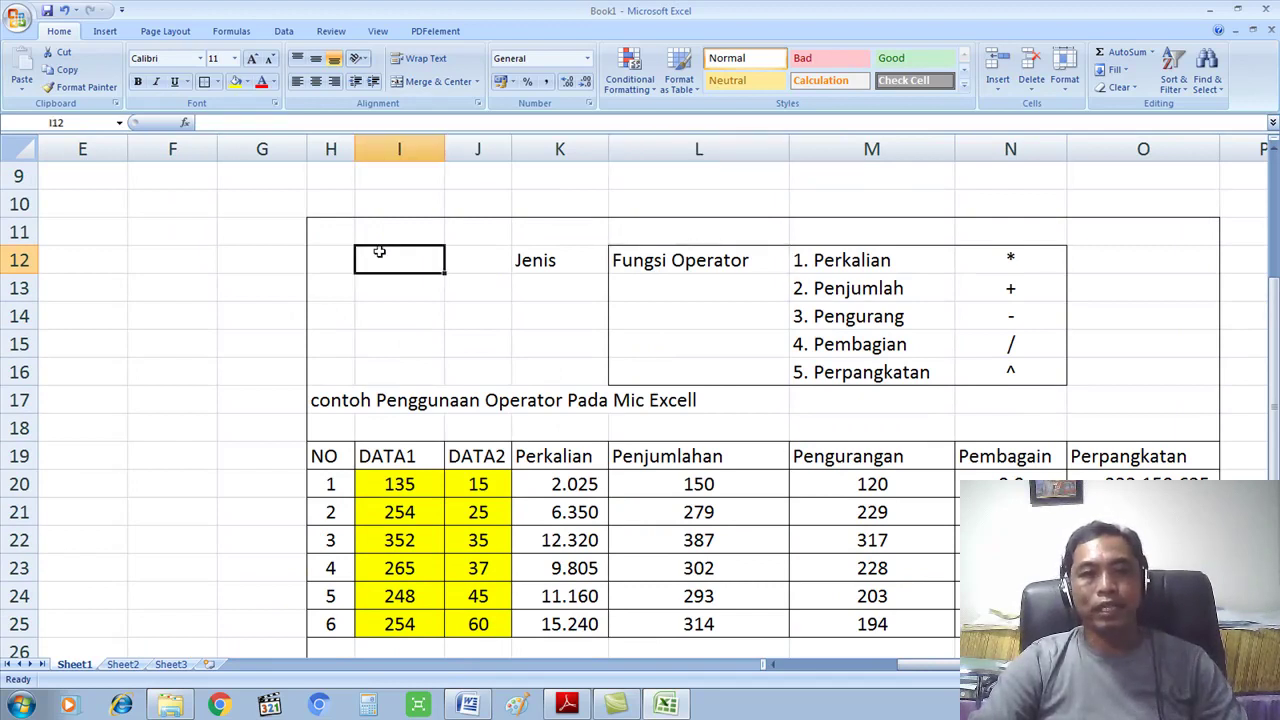
pyautogui.click(322, 264)
pyautogui.write('1')
pyautogui.click(358, 306)
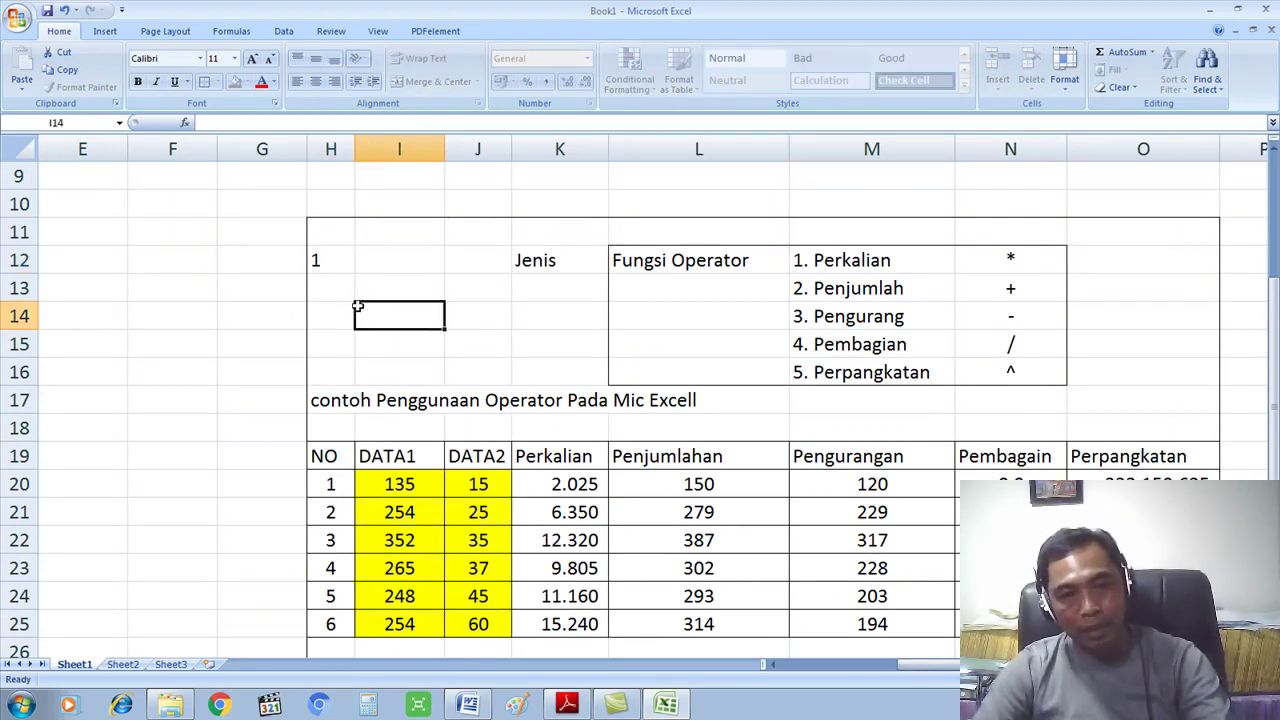
pyautogui.click(346, 261)
pyautogui.press('Delete')
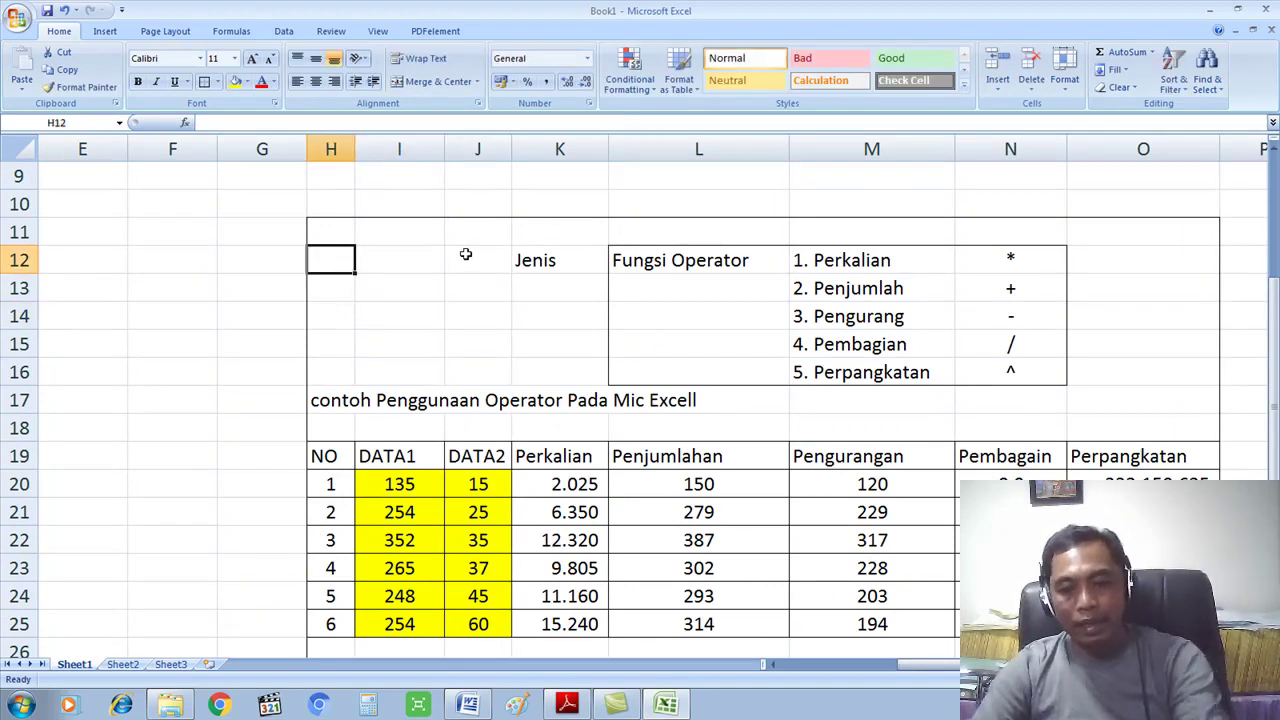
# Enter 1 in cell J12 before the Jenis label and centre it horizontally
pyautogui.click(464, 258)
pyautogui.write('1')
pyautogui.click(491, 293)
pyautogui.click(500, 264)
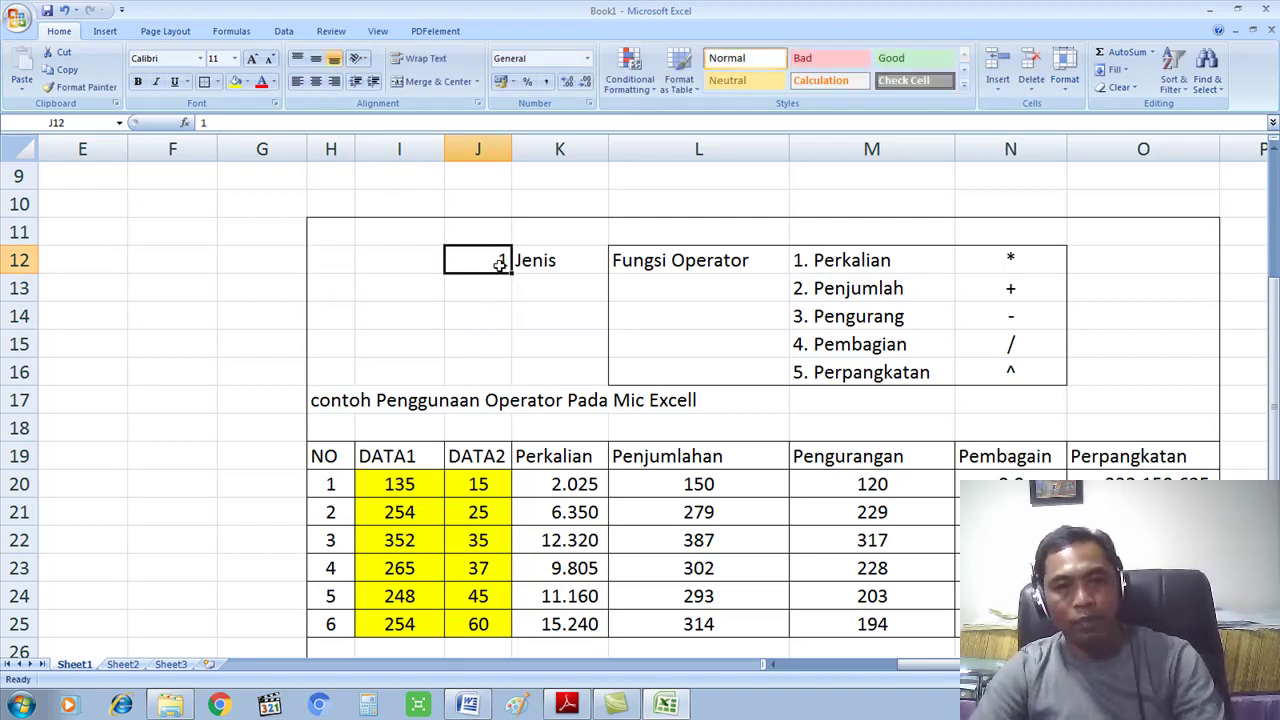
pyautogui.click(315, 81)
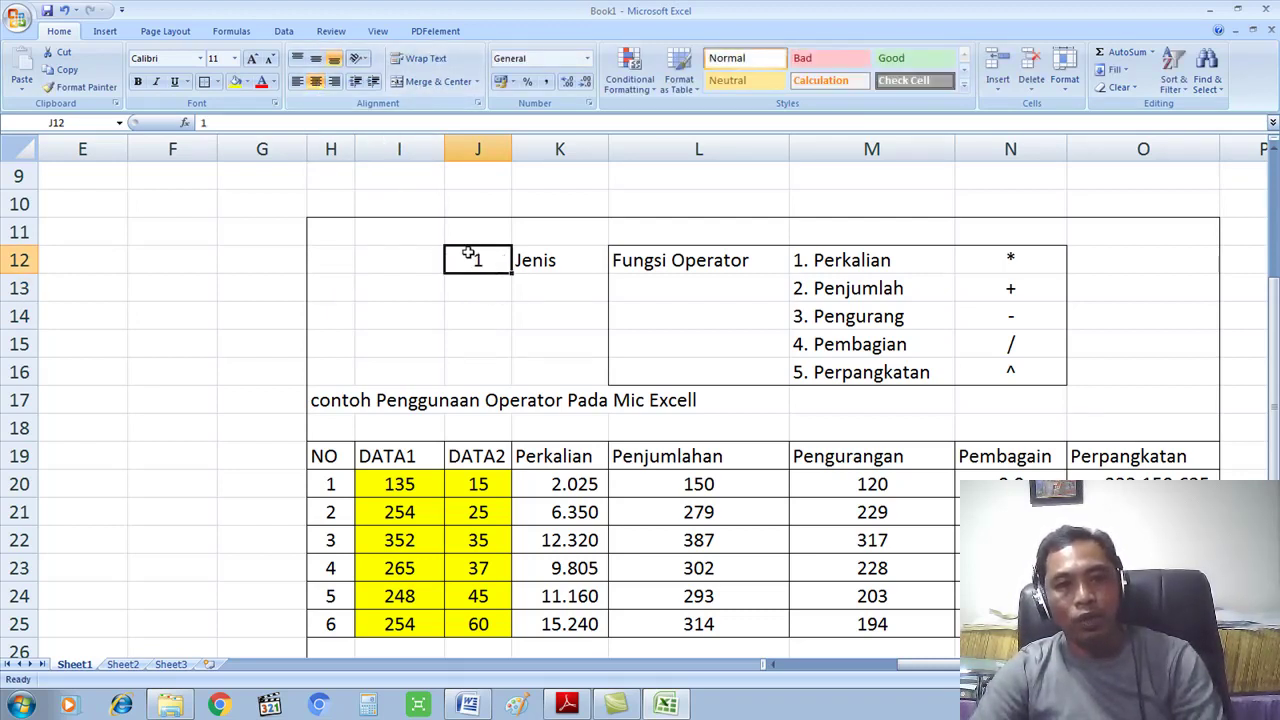
# Fill the heading cells J12:L12 with yellow and put an outside border around them
pyautogui.moveTo(477, 259); pyautogui.dragTo(676, 260)
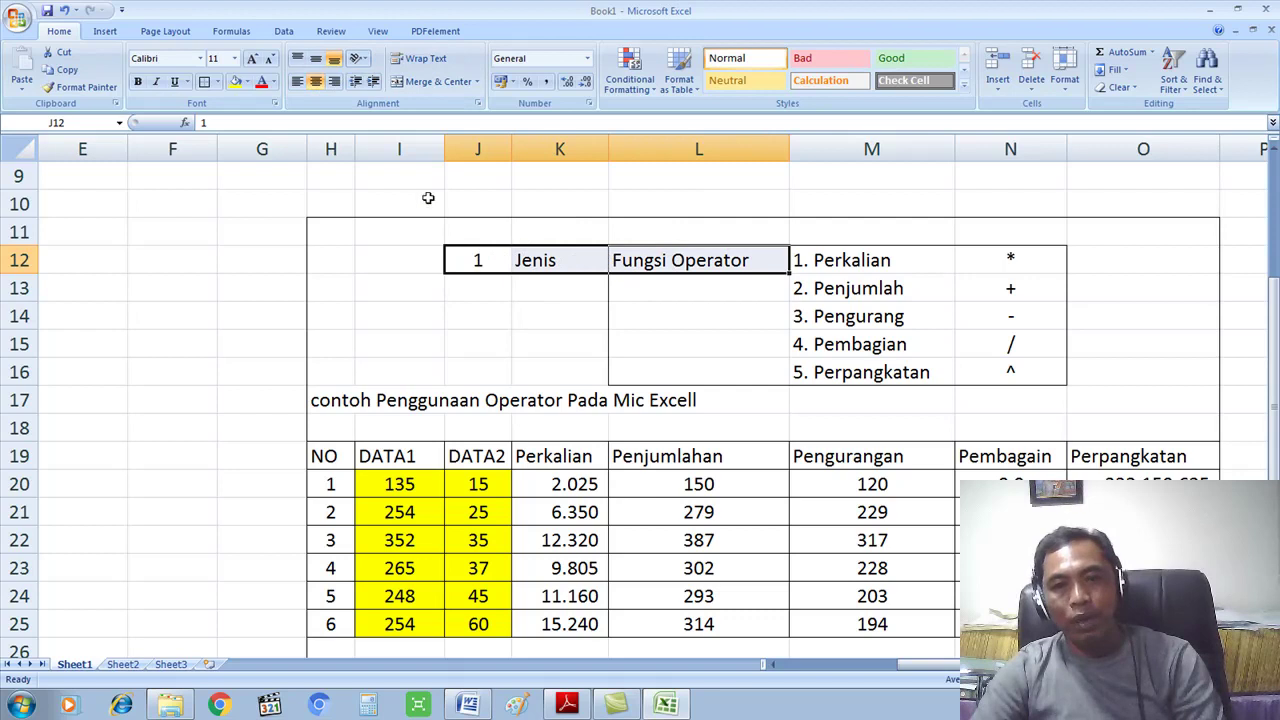
pyautogui.click(236, 82)
pyautogui.click(651, 351)
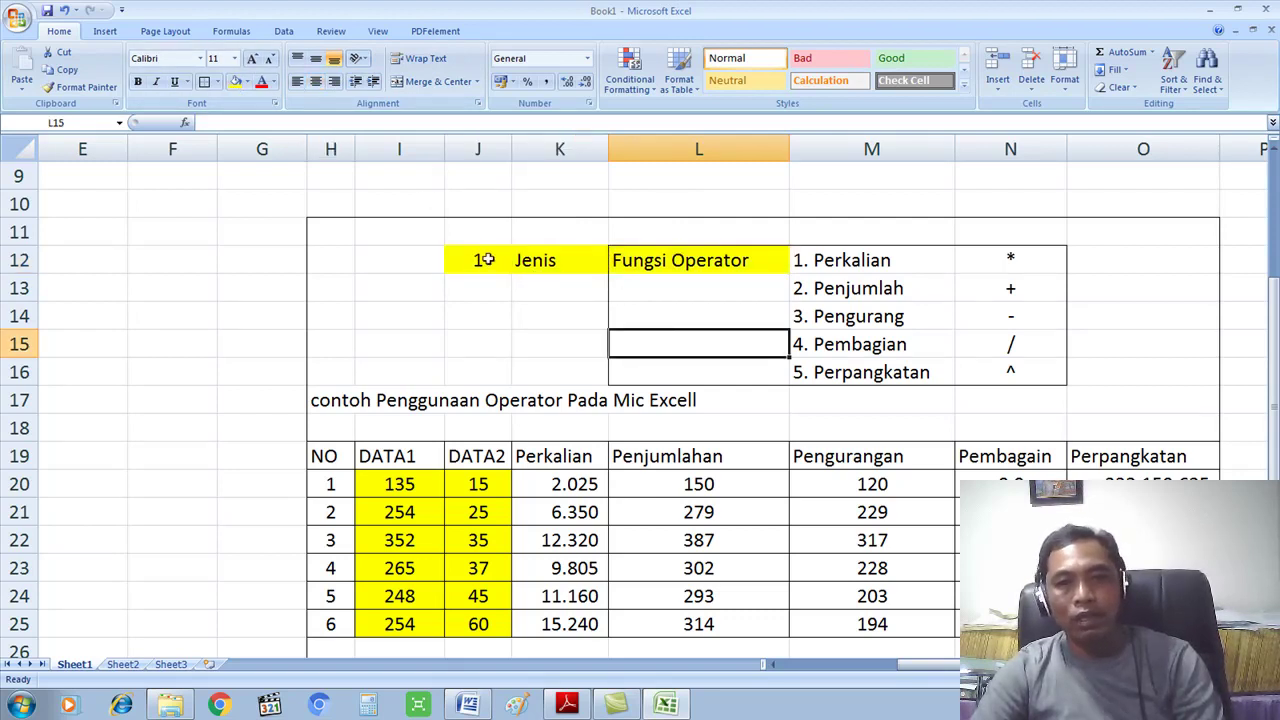
pyautogui.moveTo(485, 259); pyautogui.dragTo(700, 260)
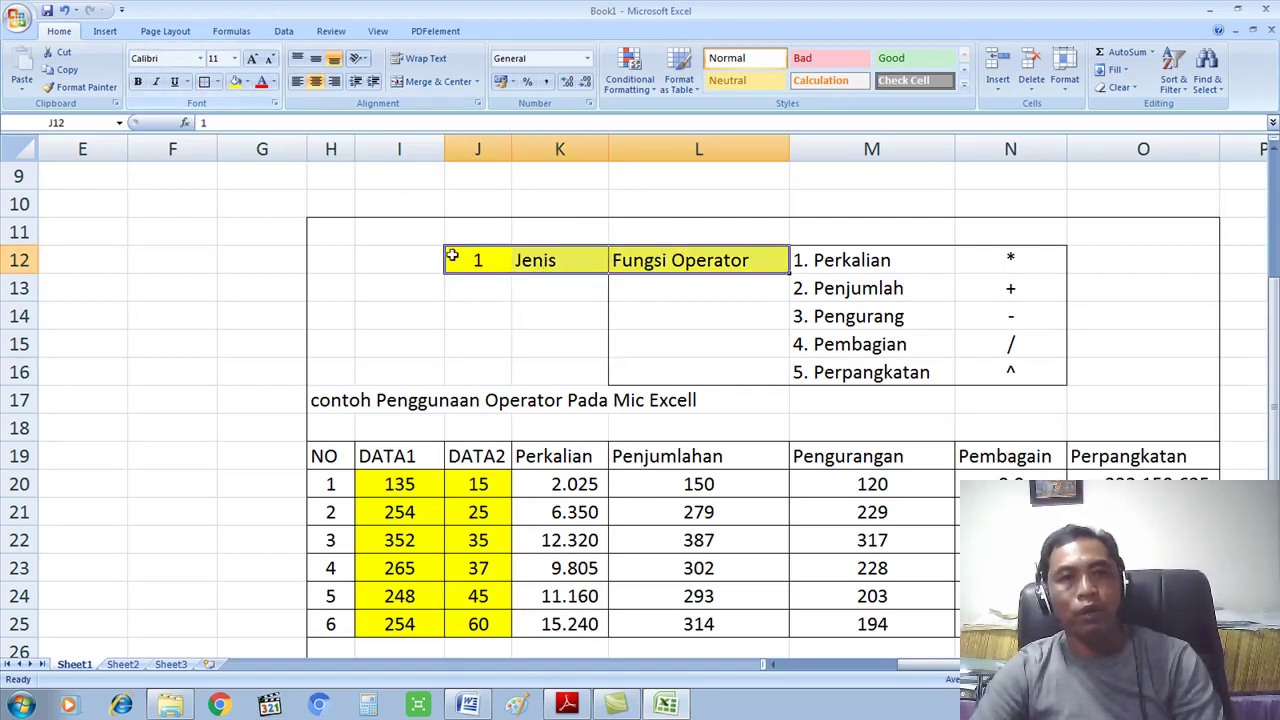
pyautogui.click(619, 310)
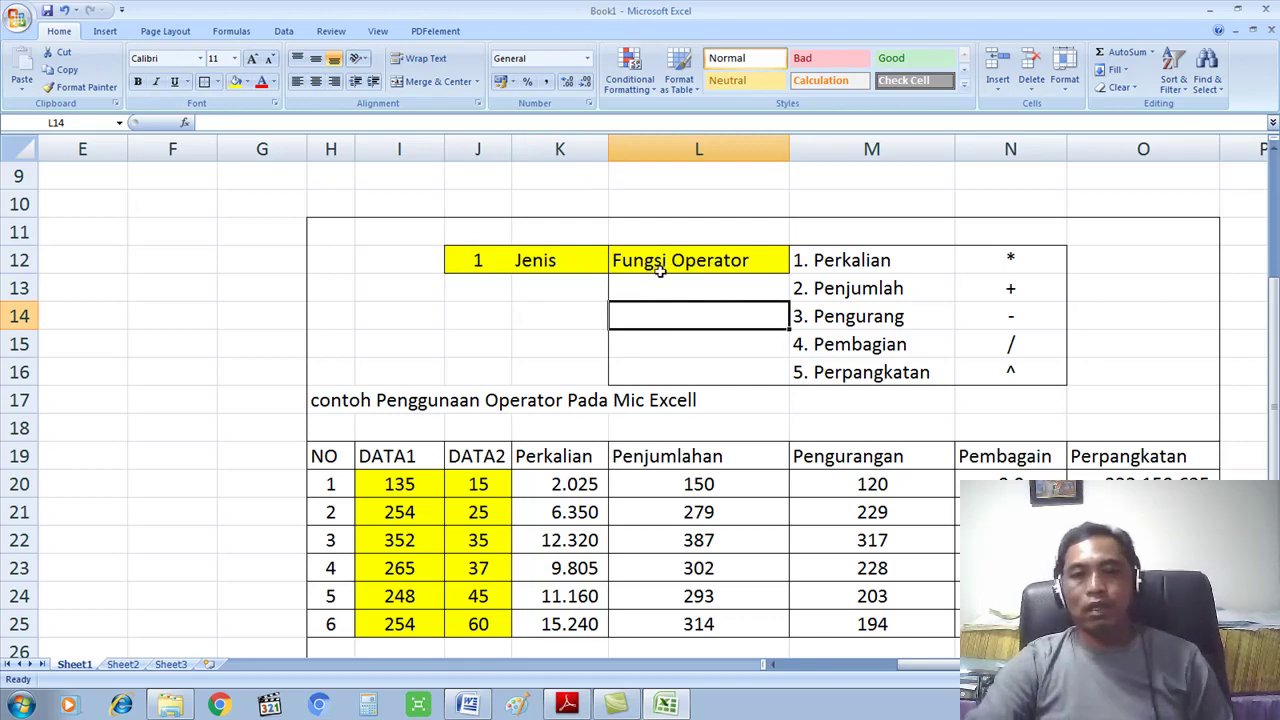
# Look over the framed worksheet area down to its lower edge and across its columns, including the heading in J12:L12
pyautogui.scroll(-5, 614, 270)
pyautogui.scroll(8, 614, 270)
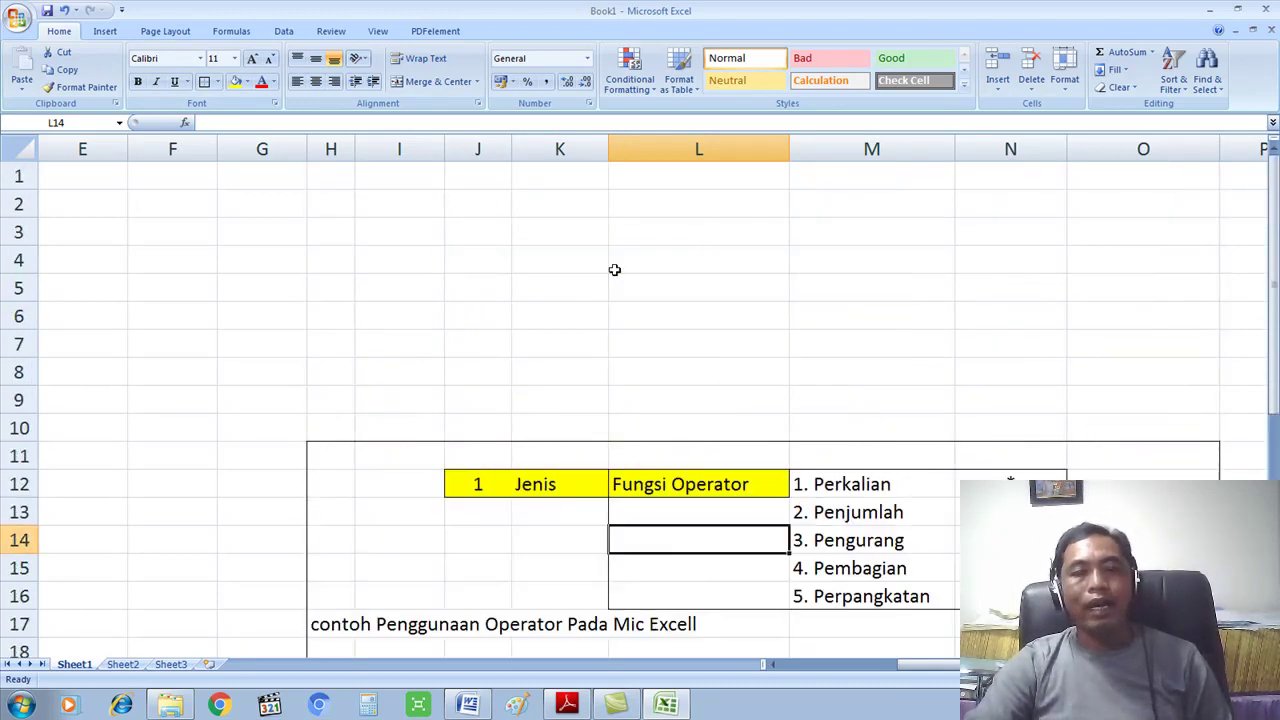
pyautogui.scroll(-2, 614, 270)
pyautogui.scroll(2, 612, 270)
pyautogui.scroll(-9, 612, 270)
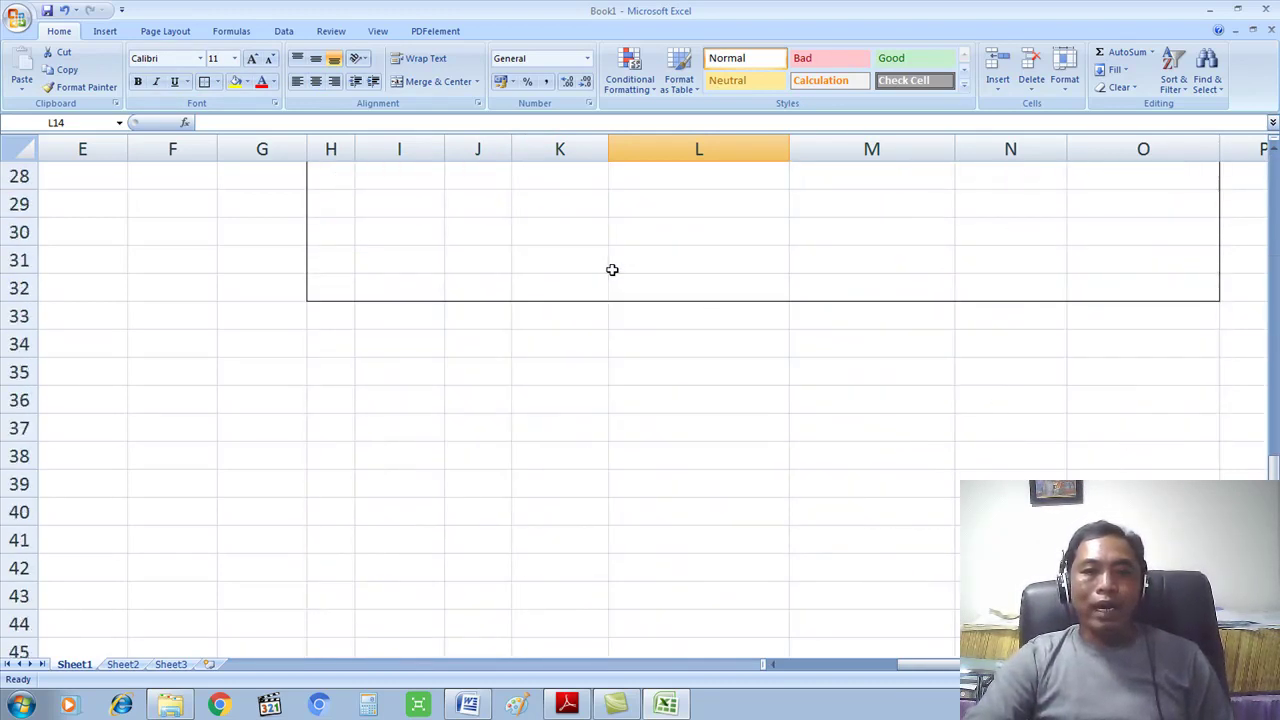
pyautogui.scroll(2, 612, 270)
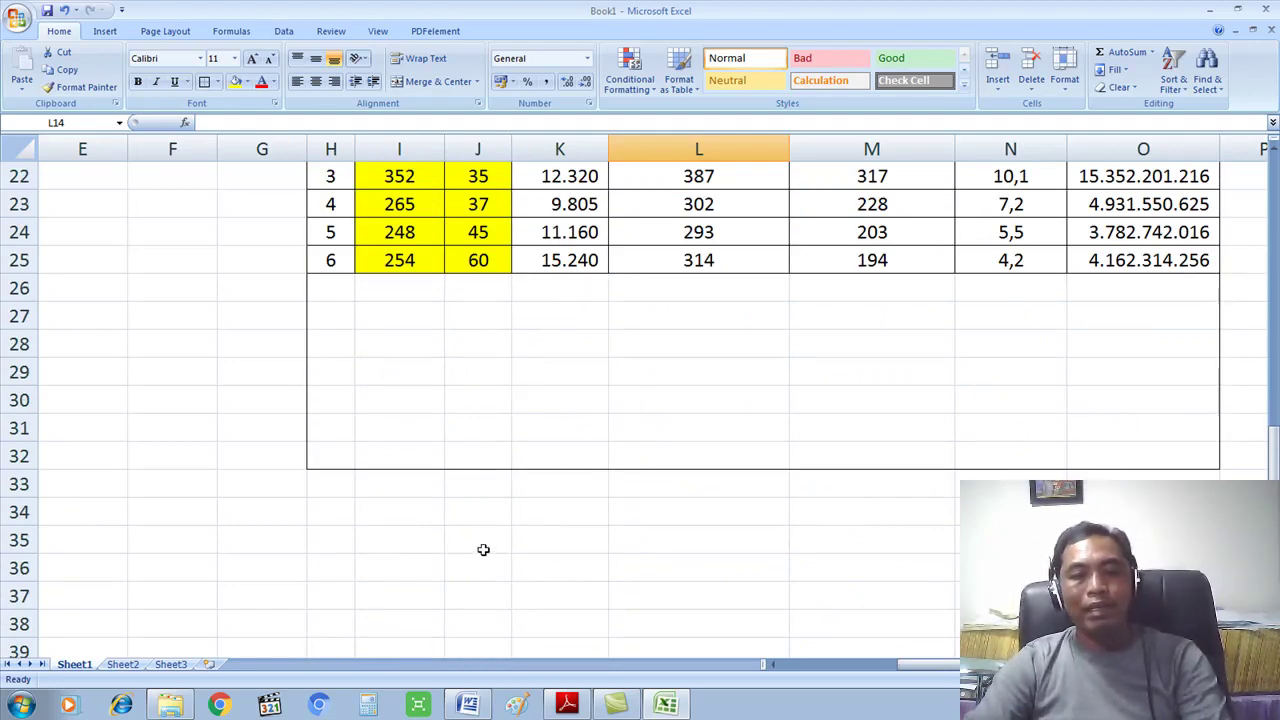
pyautogui.scroll(5, 483, 549)
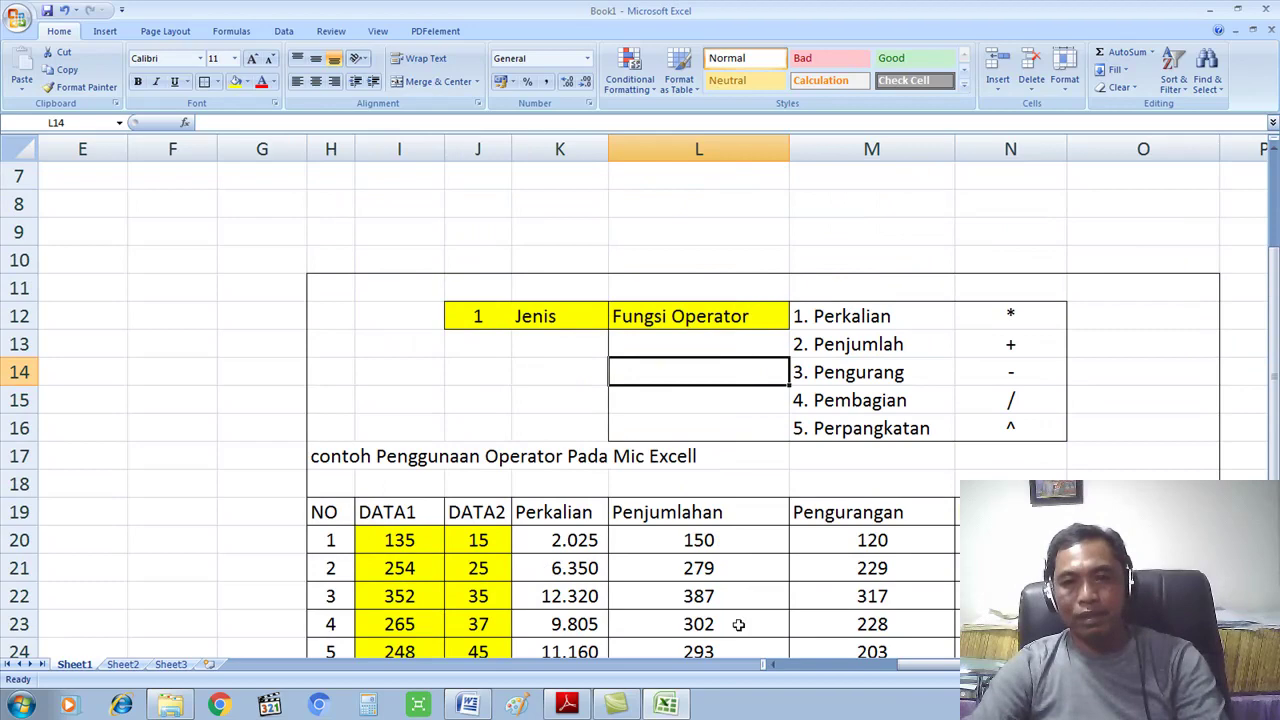
pyautogui.click(775, 670)
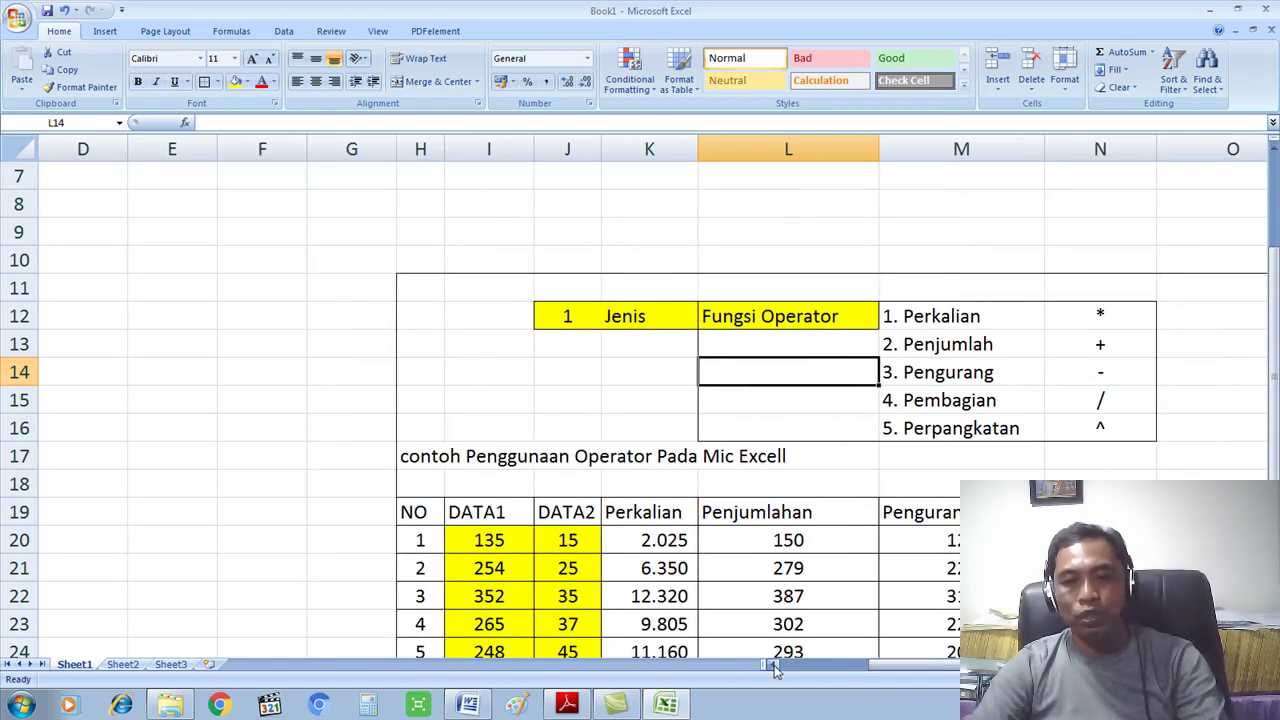
pyautogui.click(774, 666)
pyautogui.click(774, 666)
pyautogui.moveTo(920, 667); pyautogui.dragTo(1038, 667)
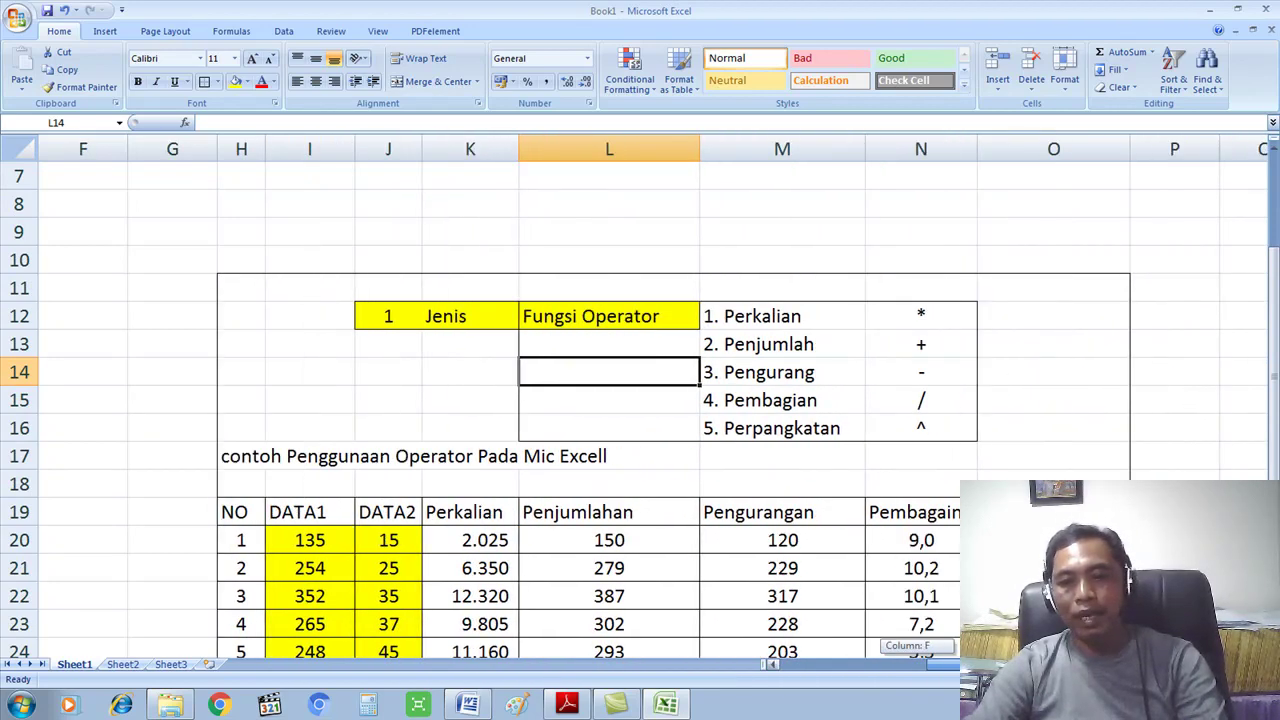
pyautogui.moveTo(824, 668); pyautogui.dragTo(787, 667)
pyautogui.moveTo(837, 320); pyautogui.dragTo(1038, 320)
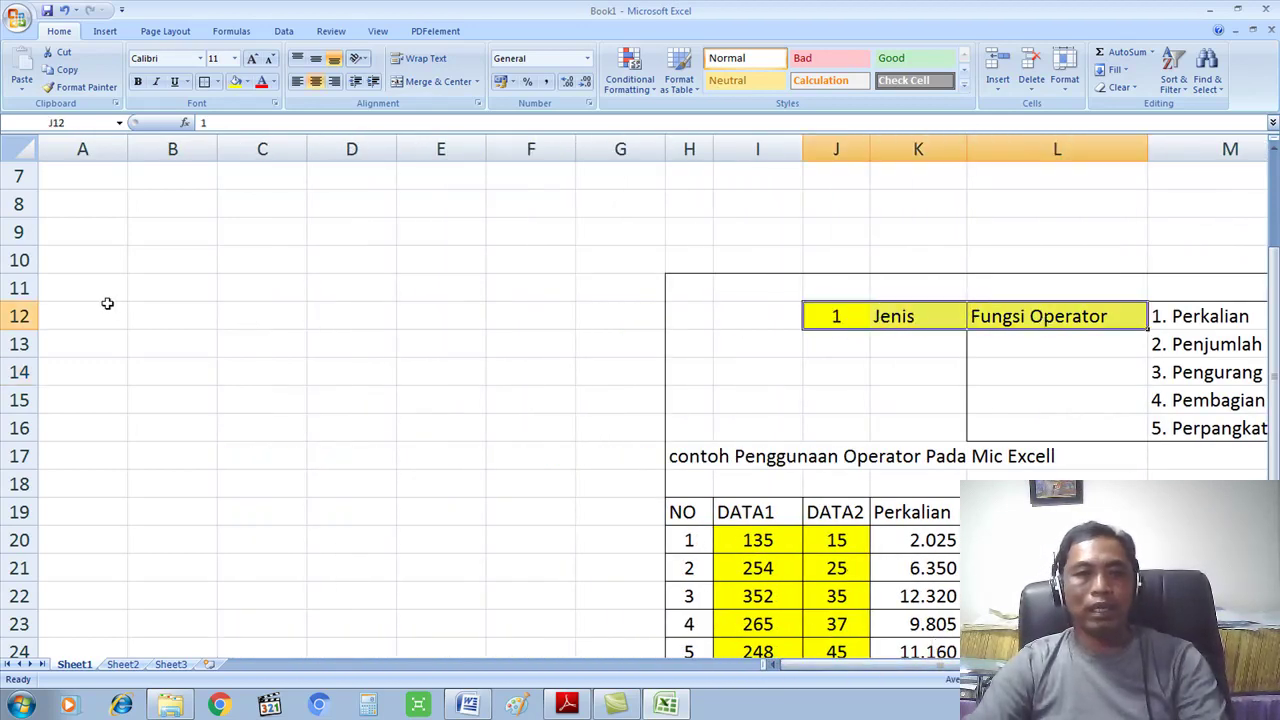
# Enter the heading "2. Fungsi Aritmatika" in cell A12
pyautogui.click(106, 310)
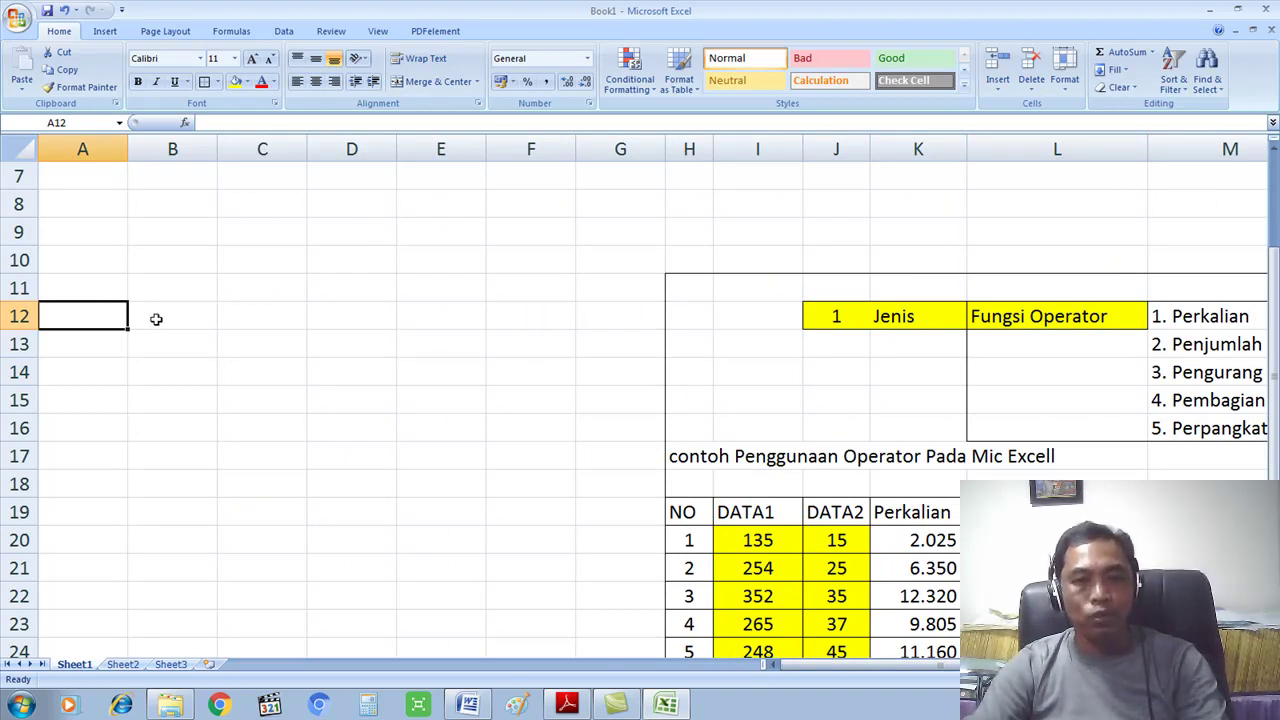
pyautogui.write('2')
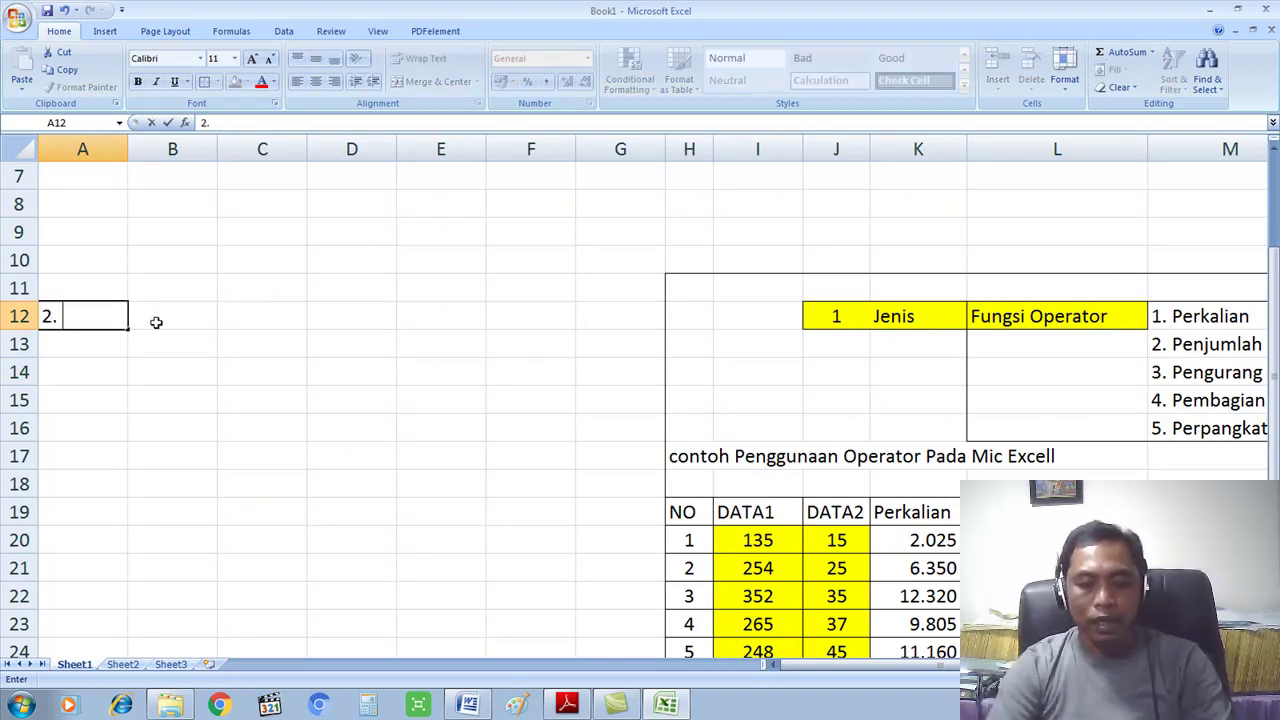
pyautogui.write('. Fungsi A')
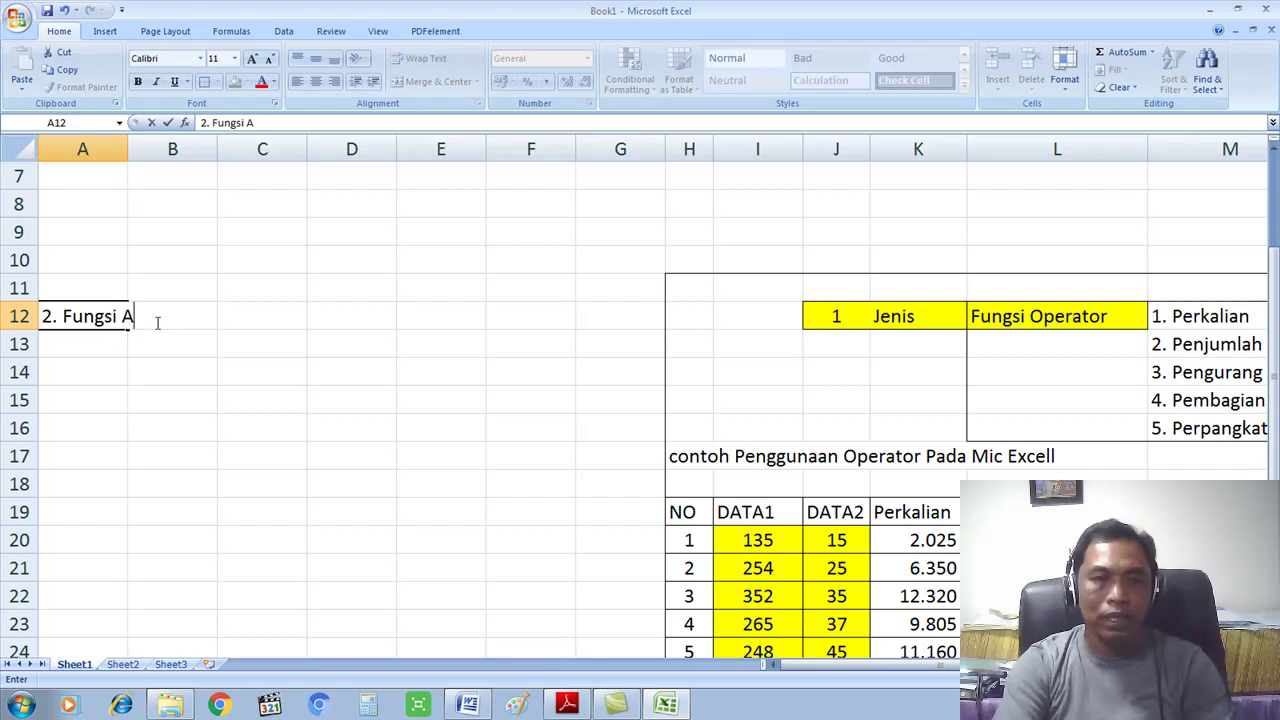
pyautogui.write('ritmatika')
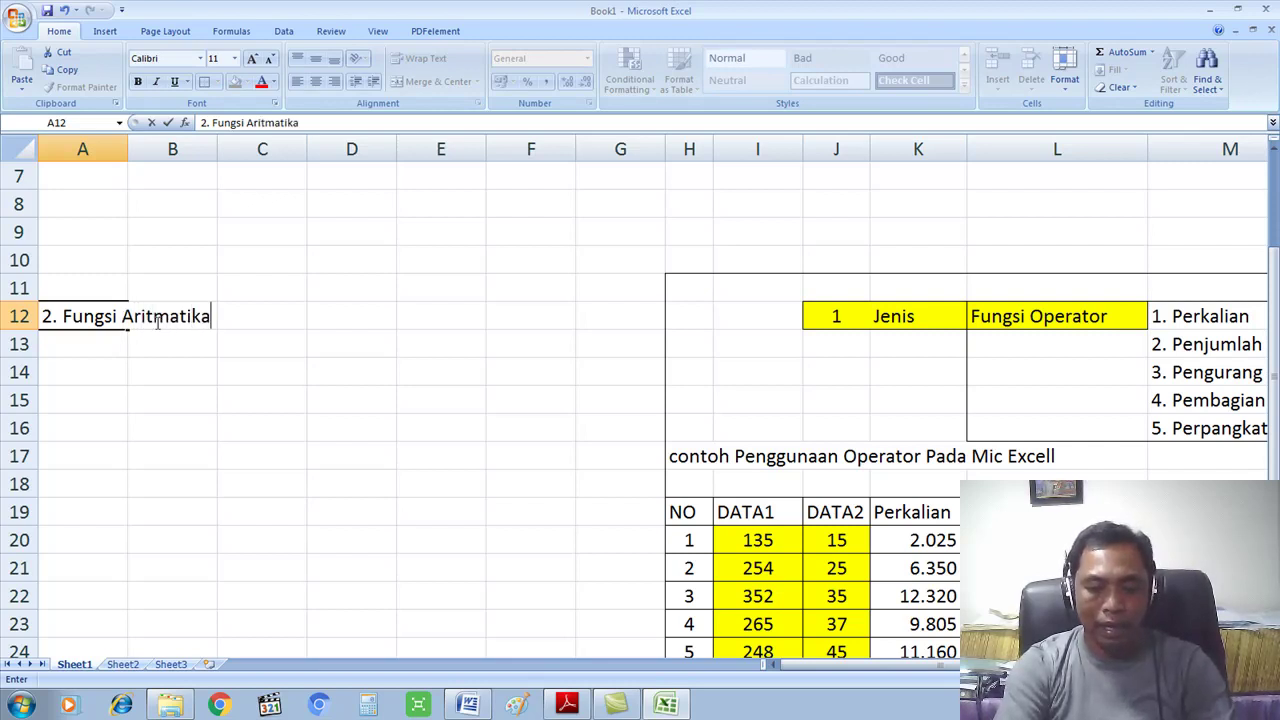
pyautogui.click(310, 377)
pyautogui.click(286, 326)
pyautogui.click(342, 318)
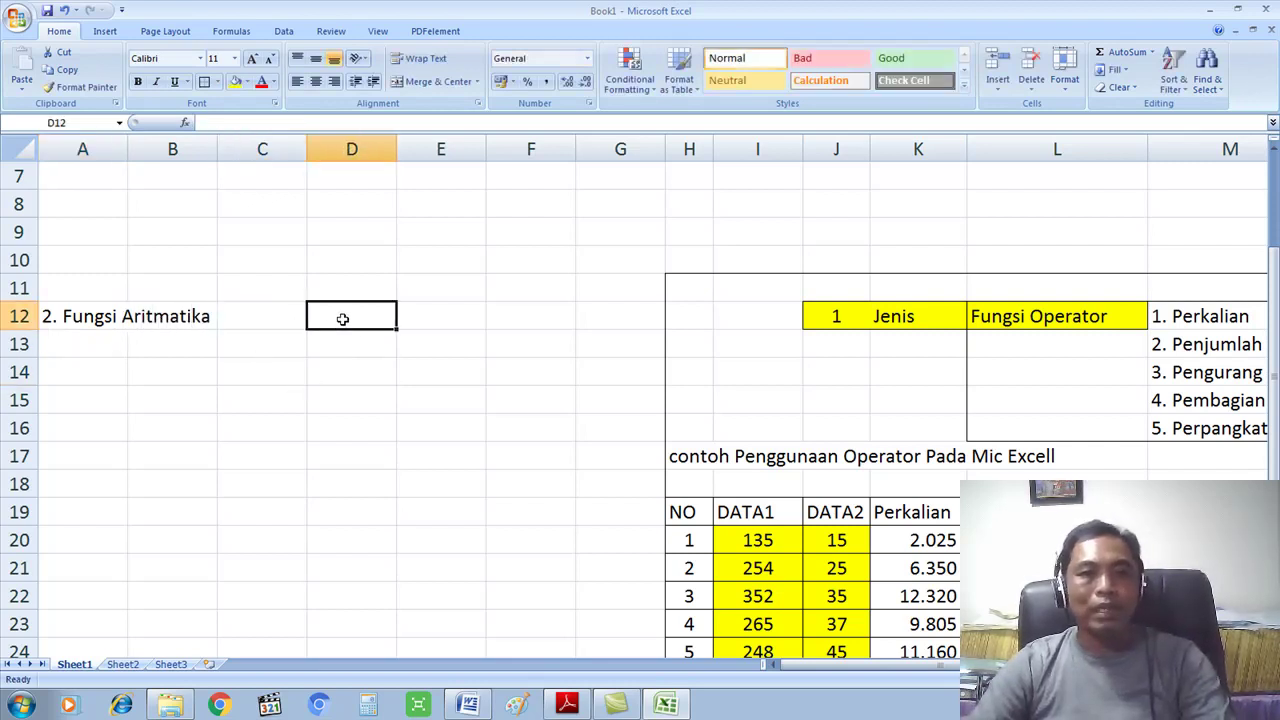
# Enter "1. SUM" in cell D12 and "2. Max" in cell D13 beside the Fungsi Aritmatika heading
pyautogui.click(74, 316)
pyautogui.click(285, 322)
pyautogui.click(351, 322)
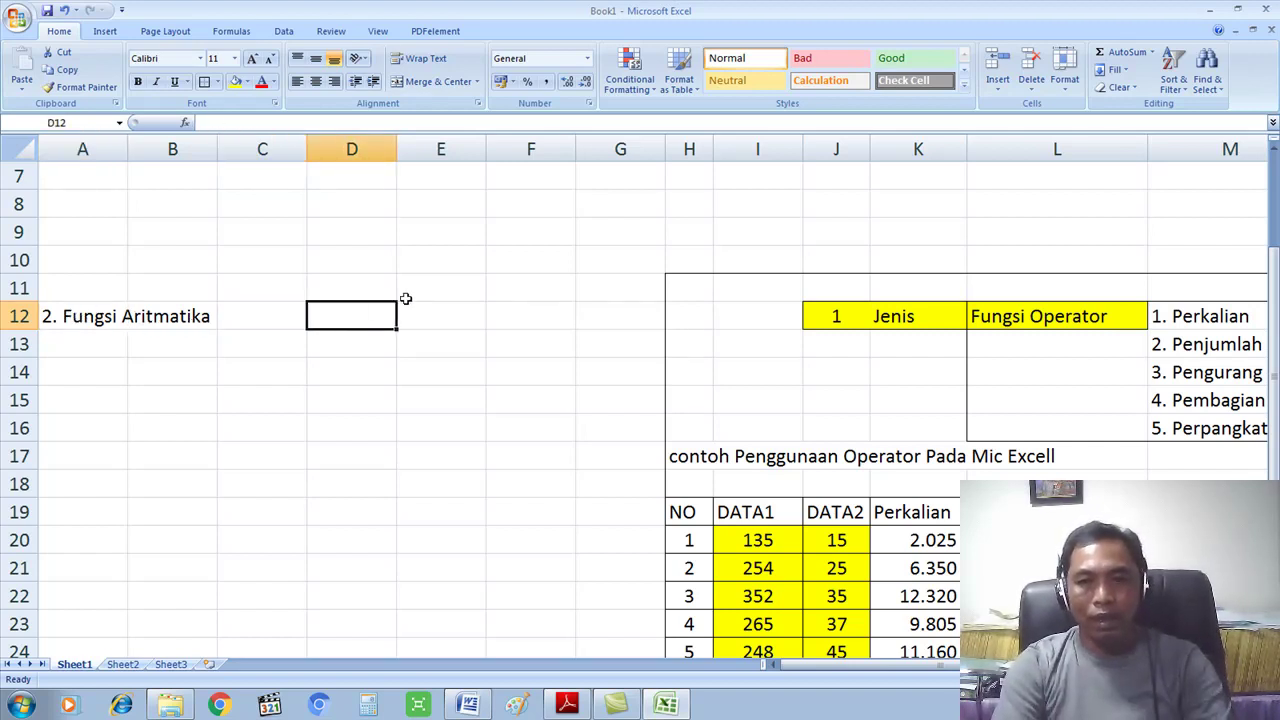
pyautogui.write('1.')
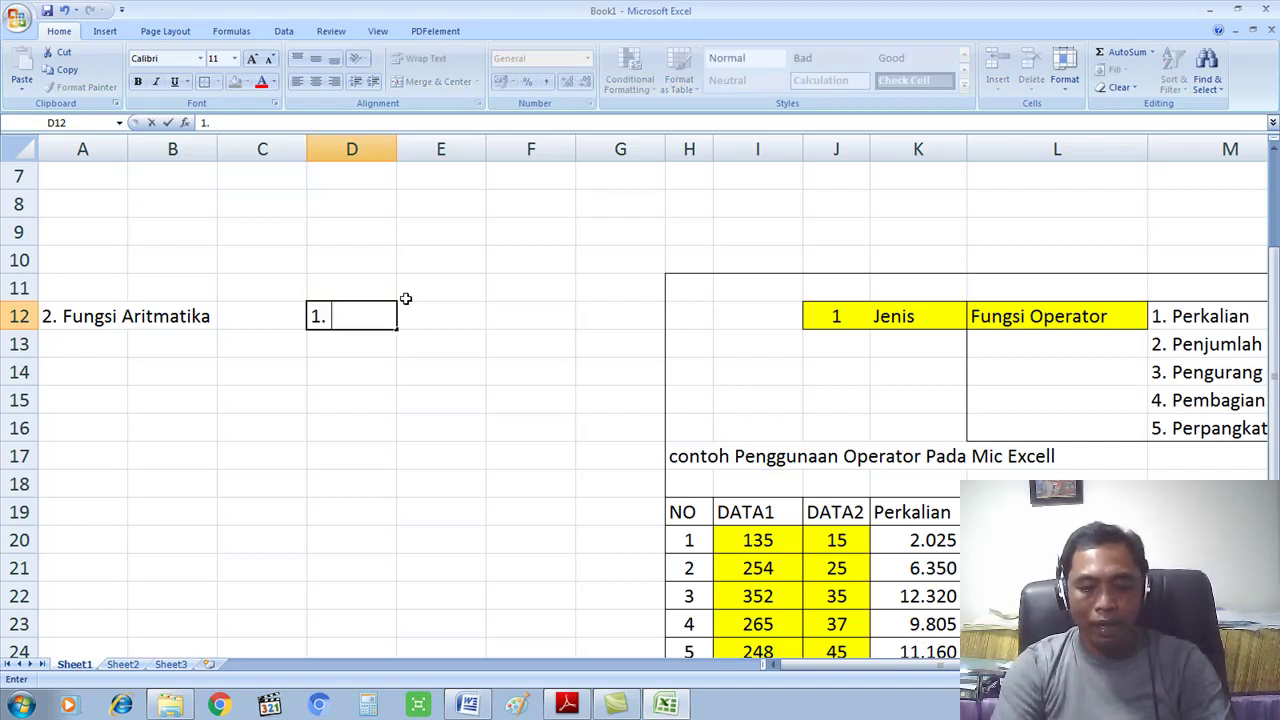
pyautogui.write(' SUM')
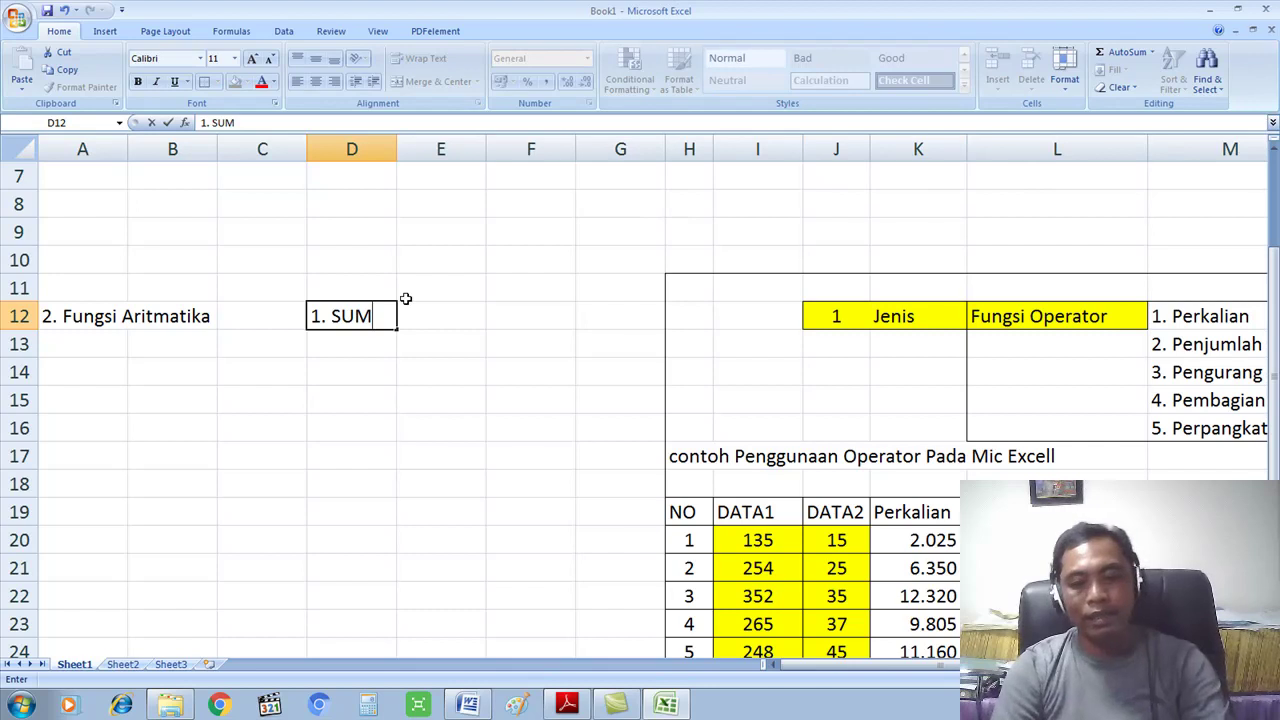
pyautogui.press('Return')
pyautogui.write('2')
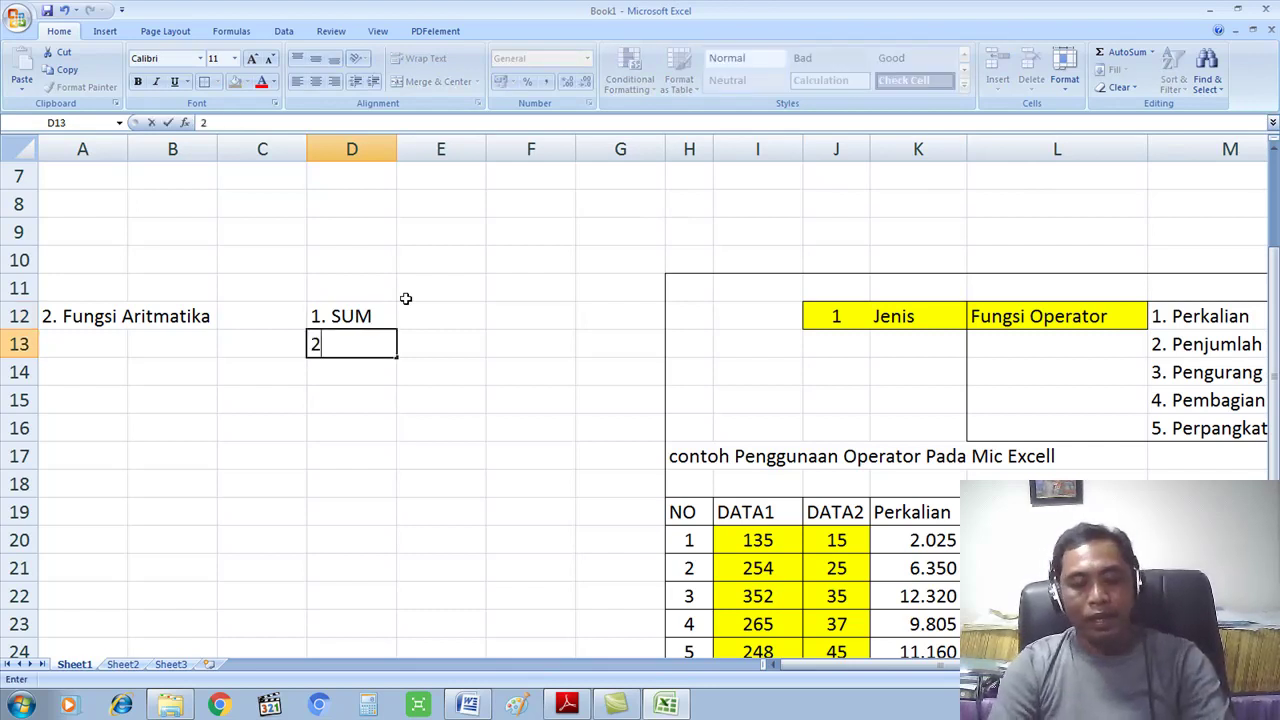
pyautogui.write('. Max')
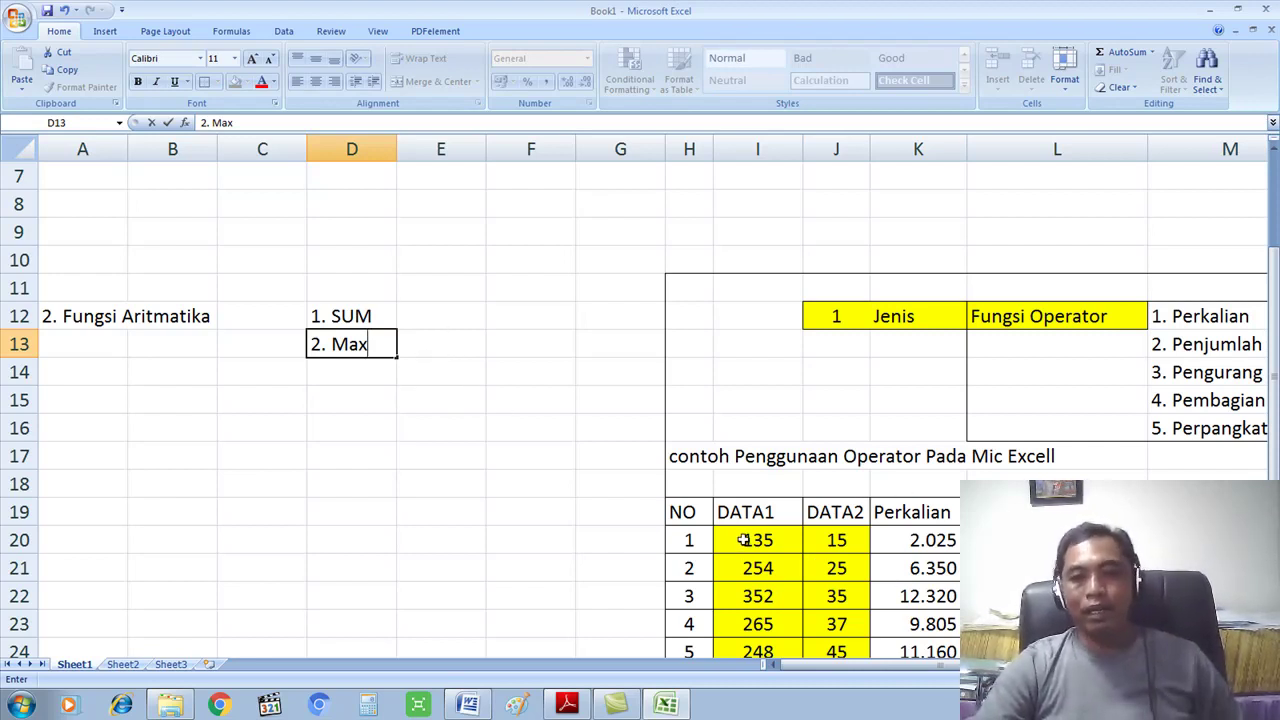
pyautogui.scroll(-1, 745, 540)
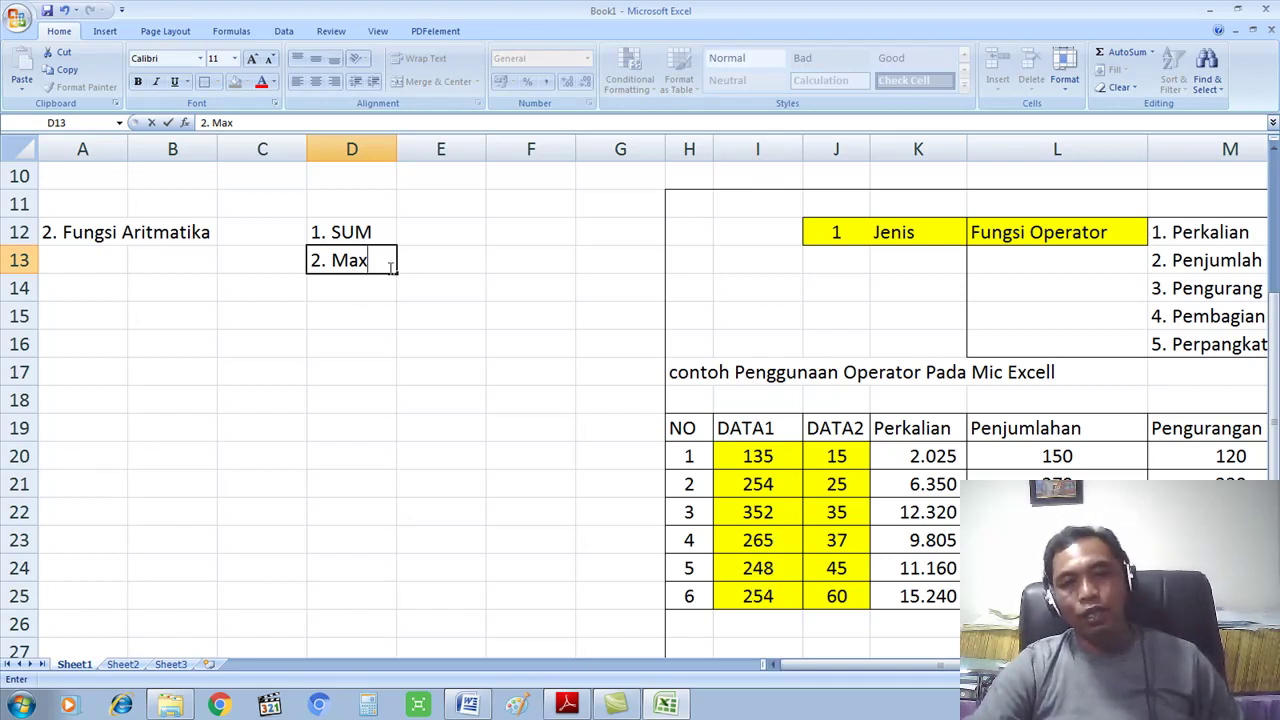
pyautogui.press('Return')
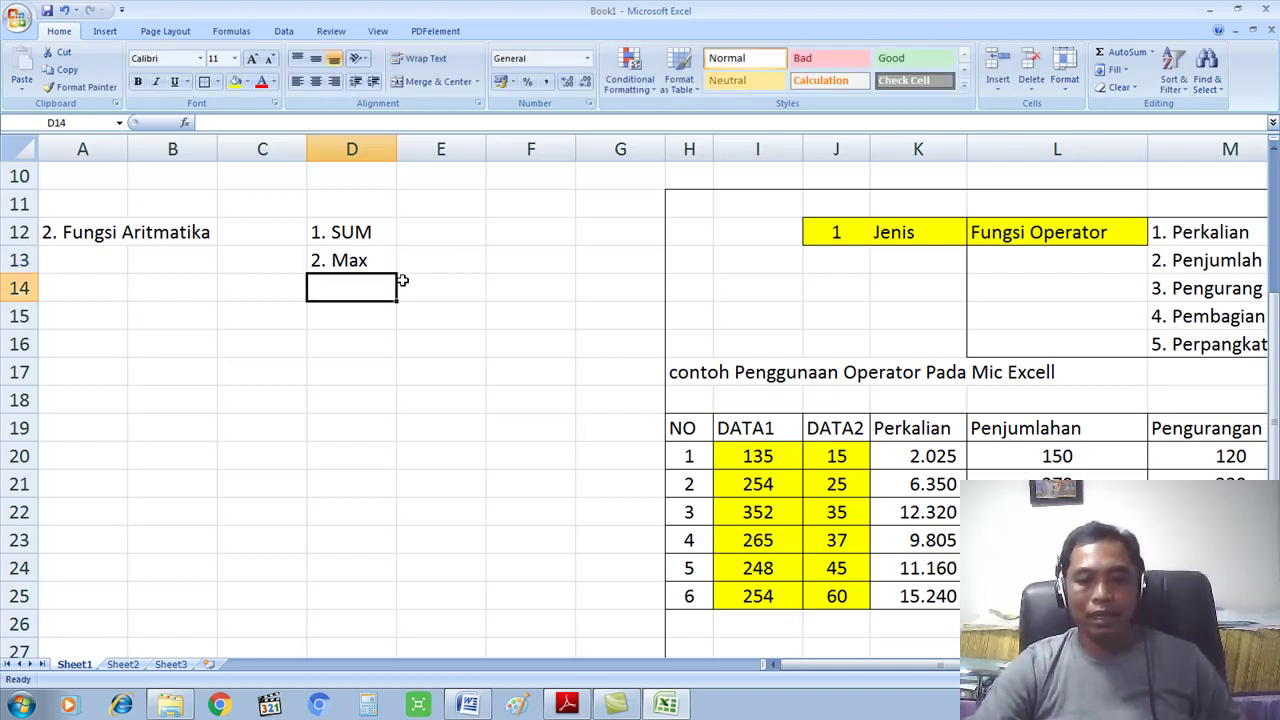
# Continue the function list with "3. Min" in cell D14 and "4. Average" in cell D15
pyautogui.write('3. ')
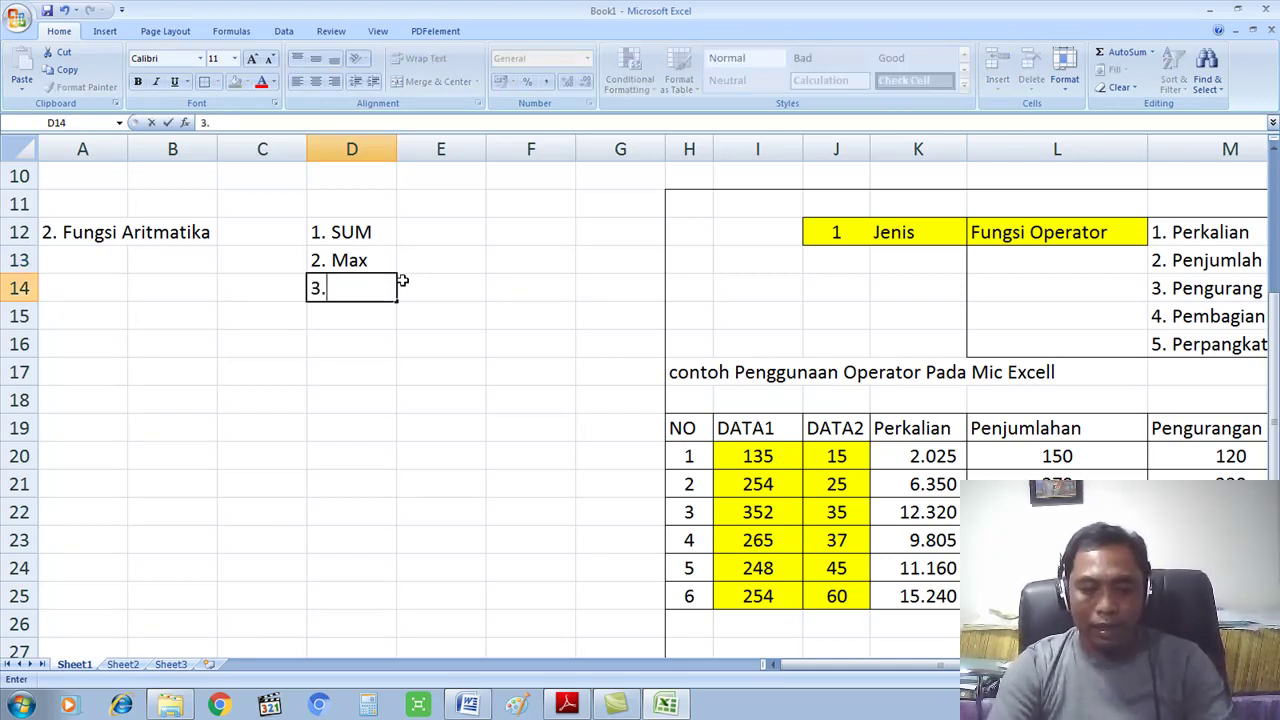
pyautogui.write('M')
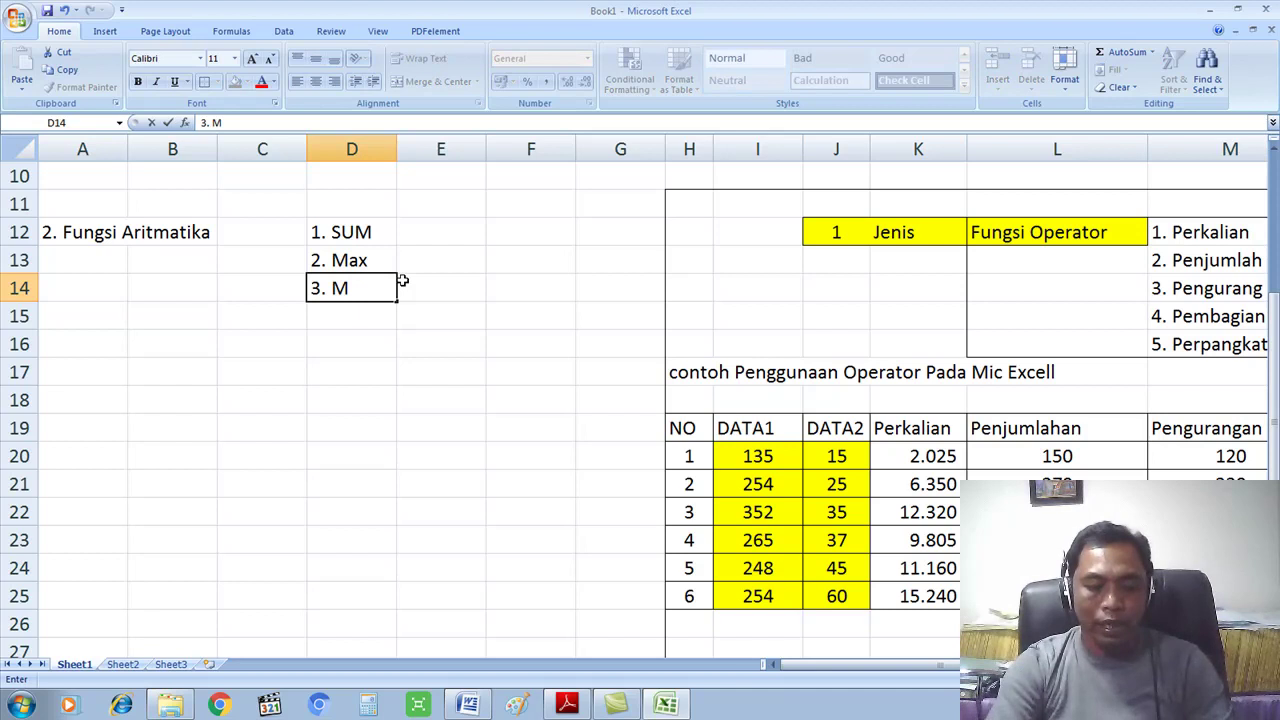
pyautogui.write('in')
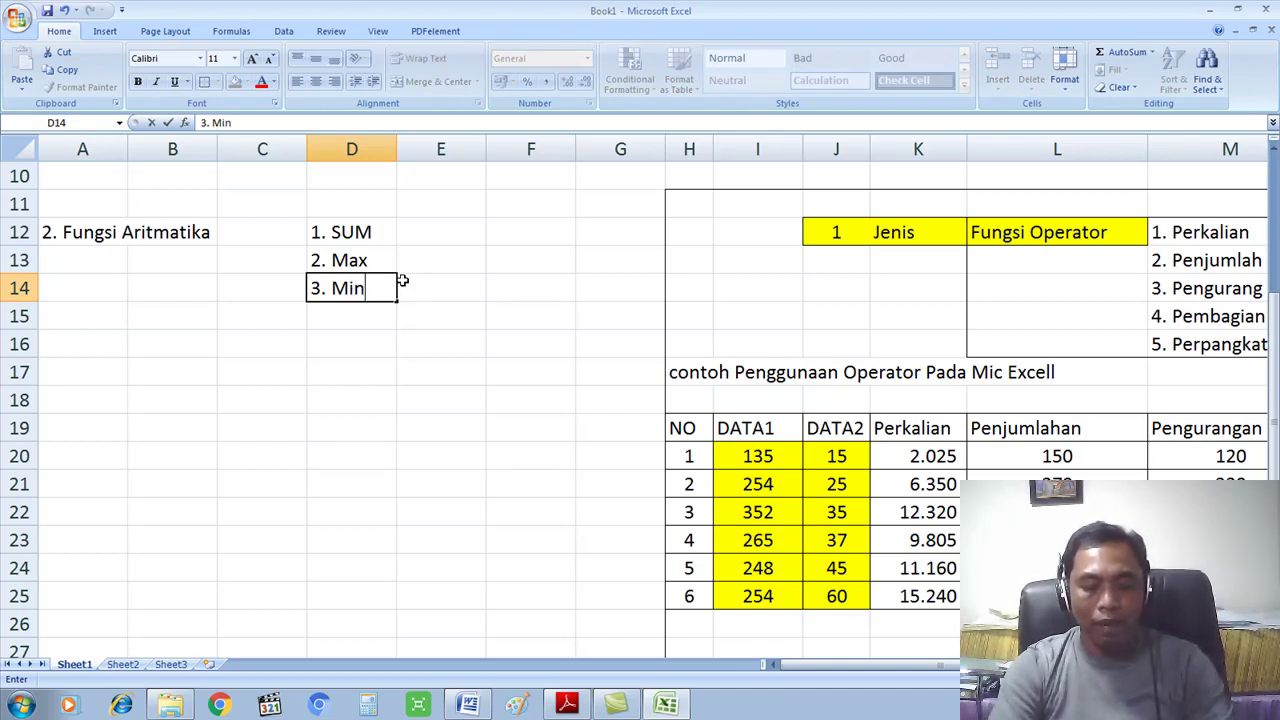
pyautogui.press('Return')
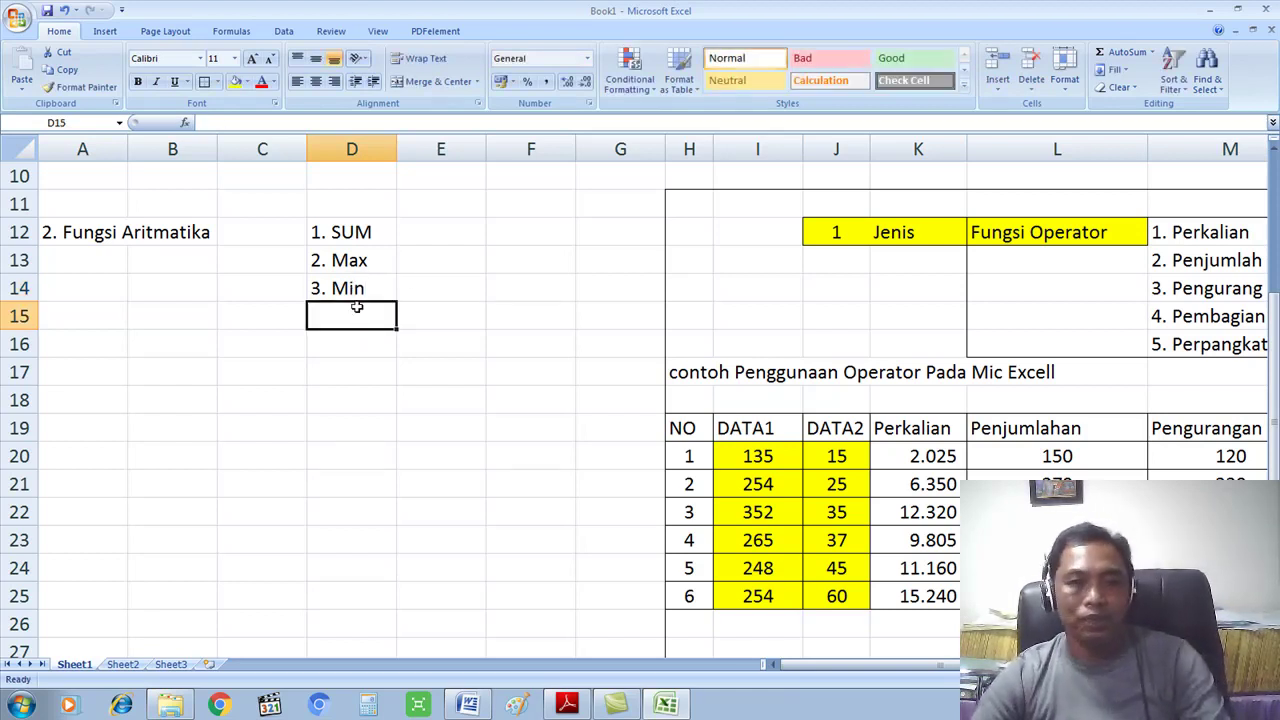
pyautogui.write('4. Average')
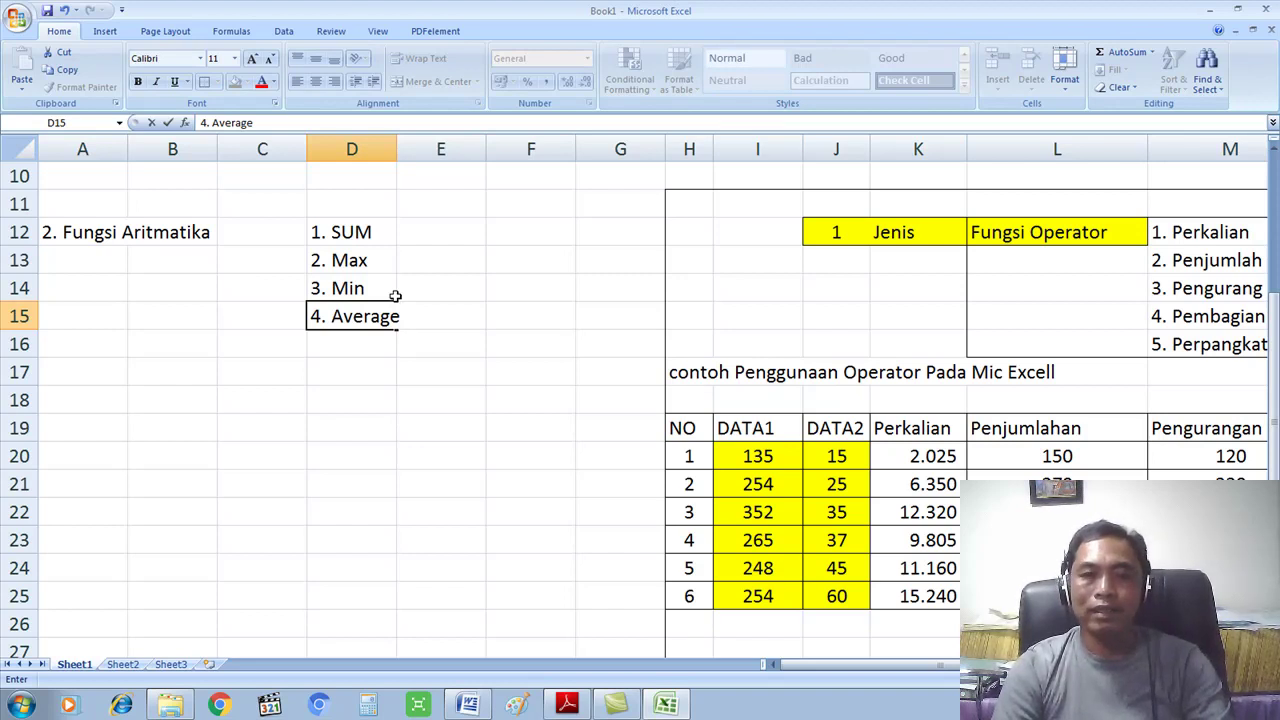
pyautogui.press('Return')
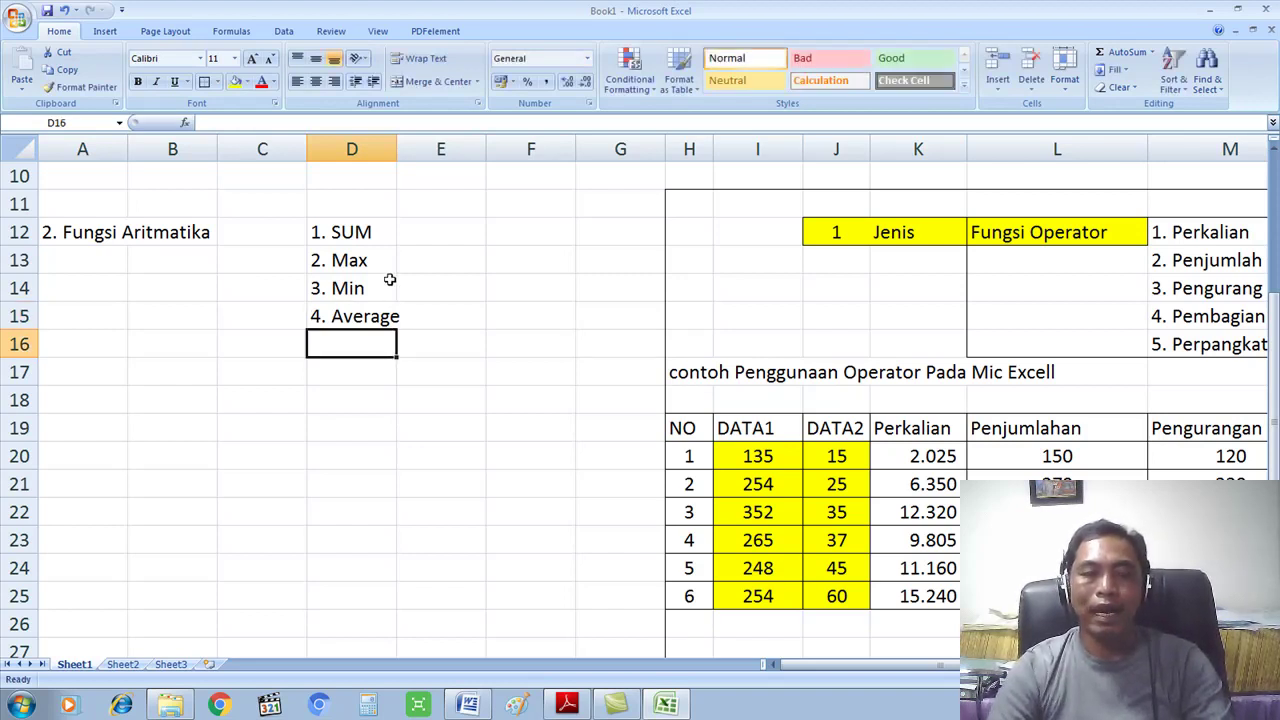
# Widen column D slightly so the Average entry fits within its cell
pyautogui.click(388, 262)
pyautogui.moveTo(397, 149); pyautogui.dragTo(411, 149)
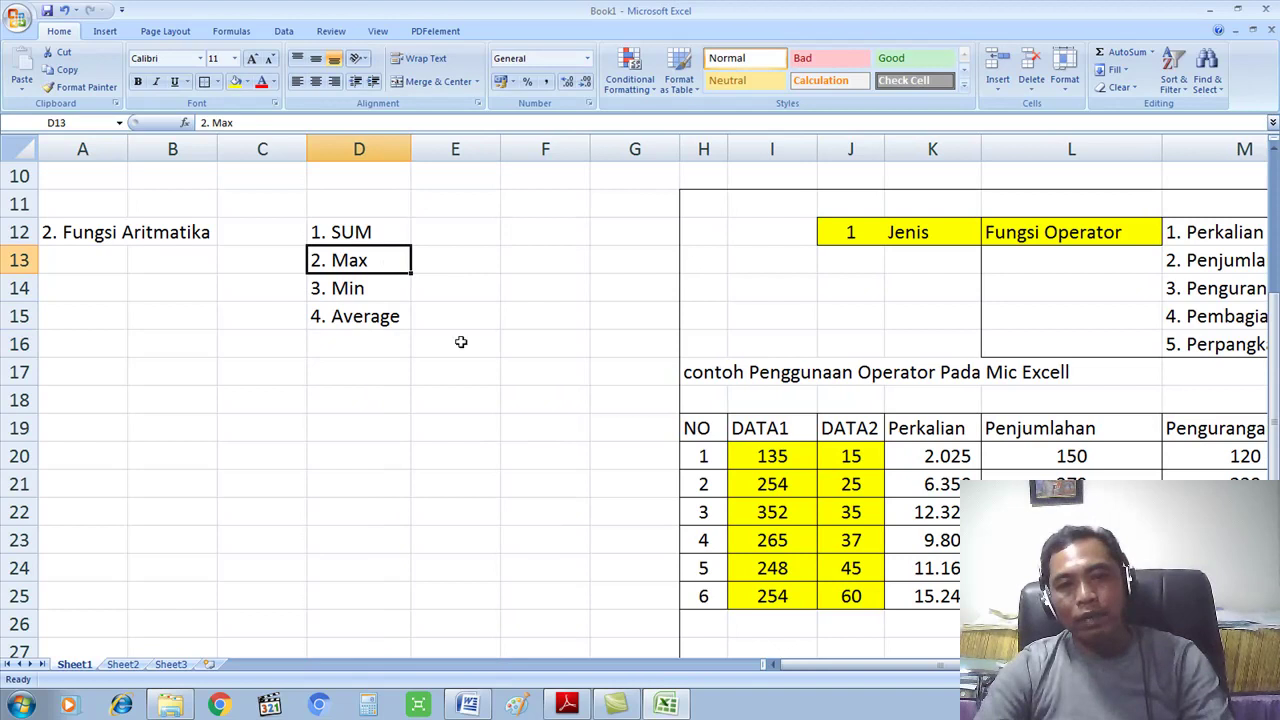
pyautogui.click(461, 370)
pyautogui.click(394, 233)
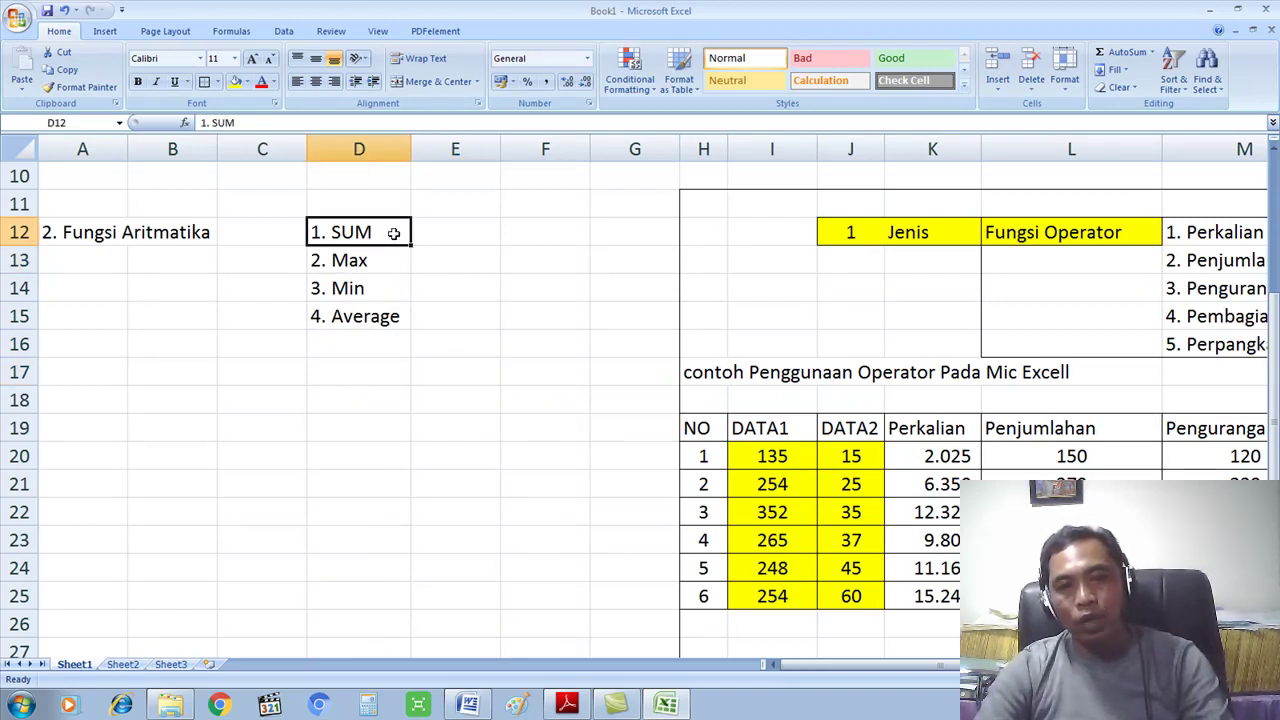
# Check the AutoSum function choices and add "5. Count" to the list in cell D16
pyautogui.click(1152, 52)
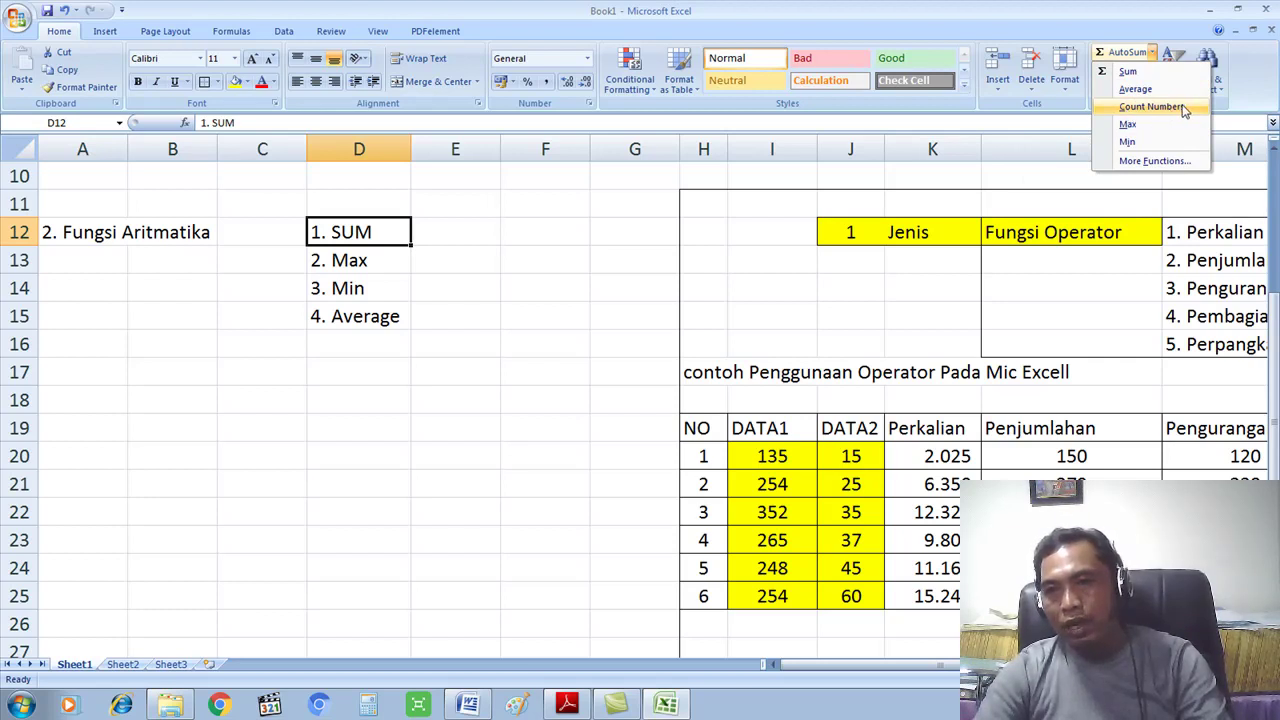
pyautogui.click(343, 337)
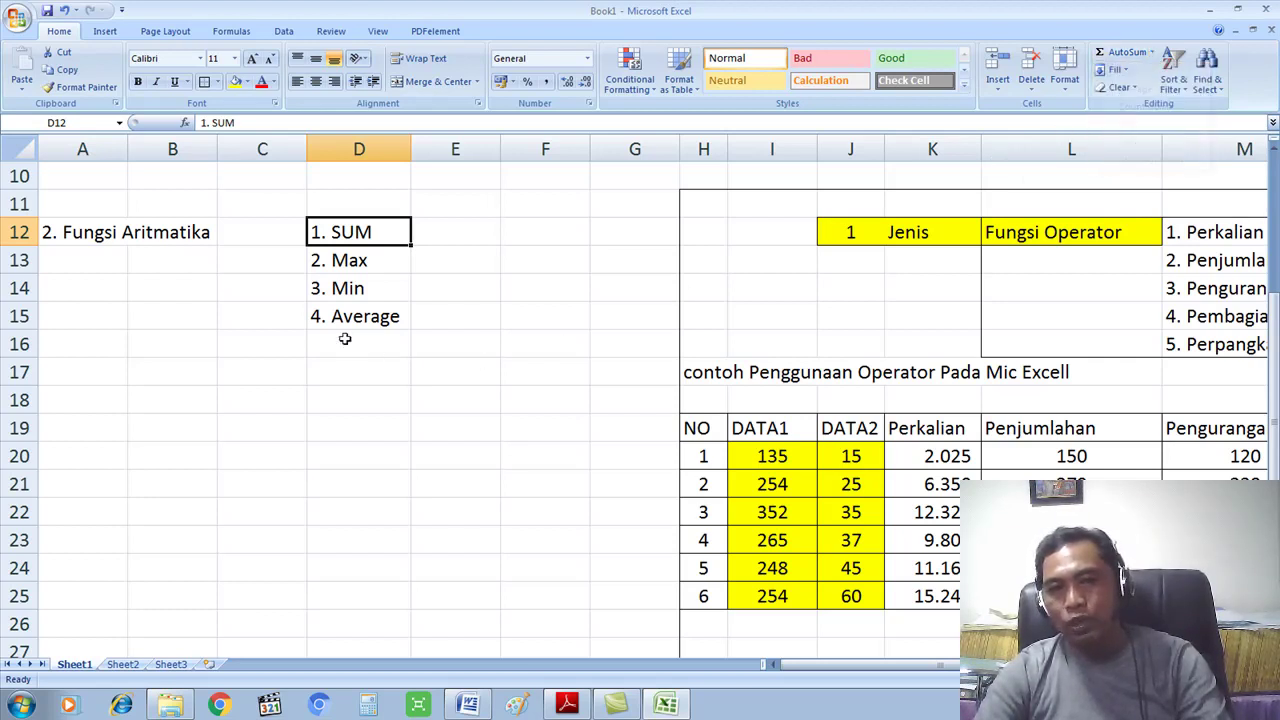
pyautogui.click(346, 336)
pyautogui.write('5')
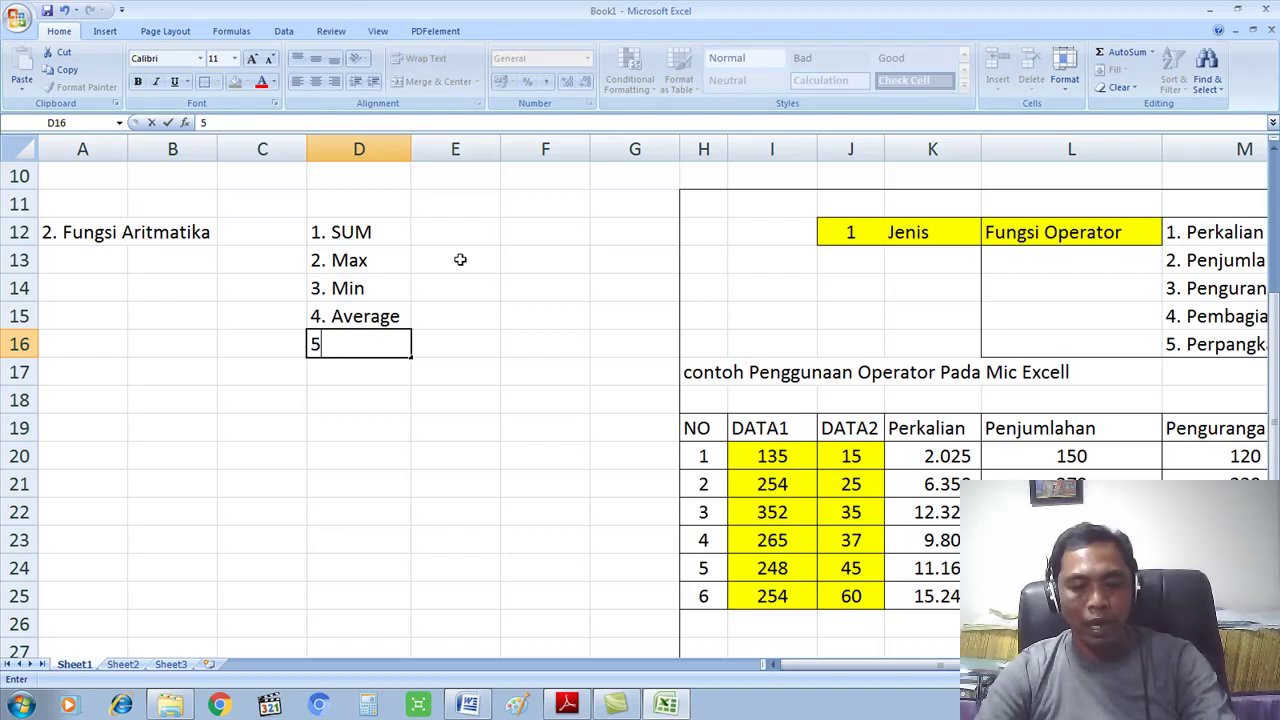
pyautogui.write(' Count')
pyautogui.press('Return')
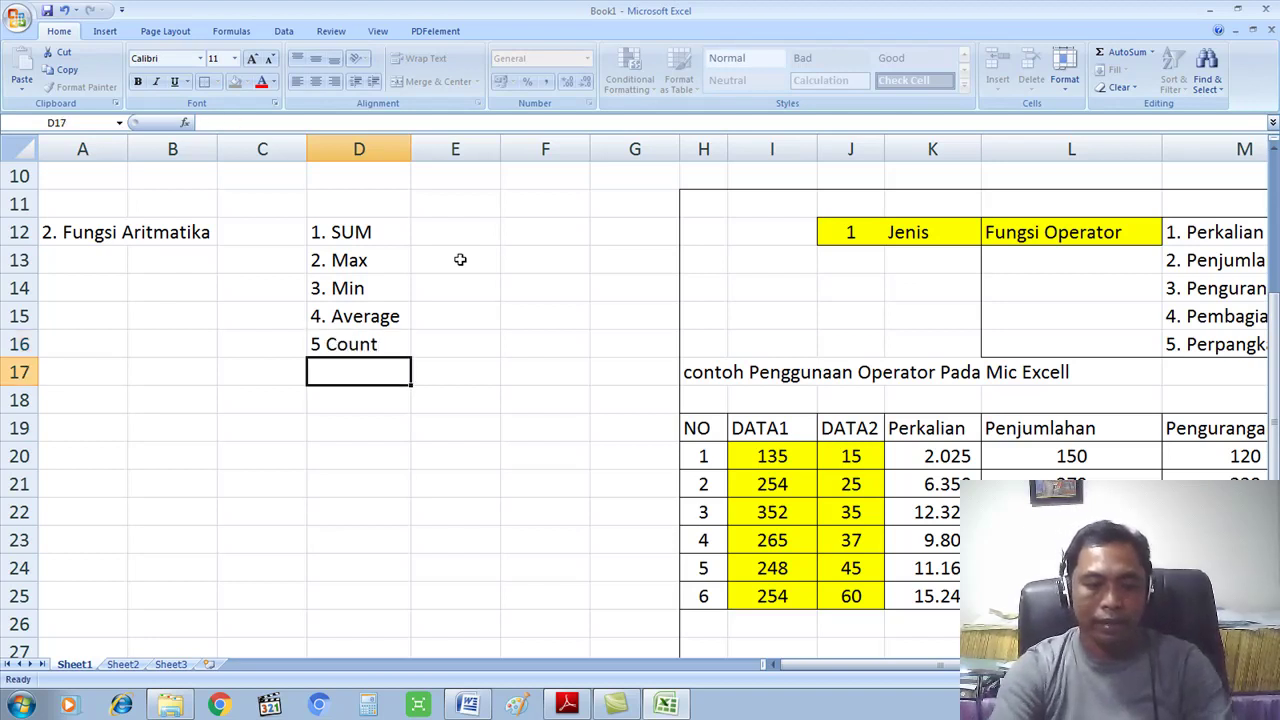
pyautogui.click(310, 343)
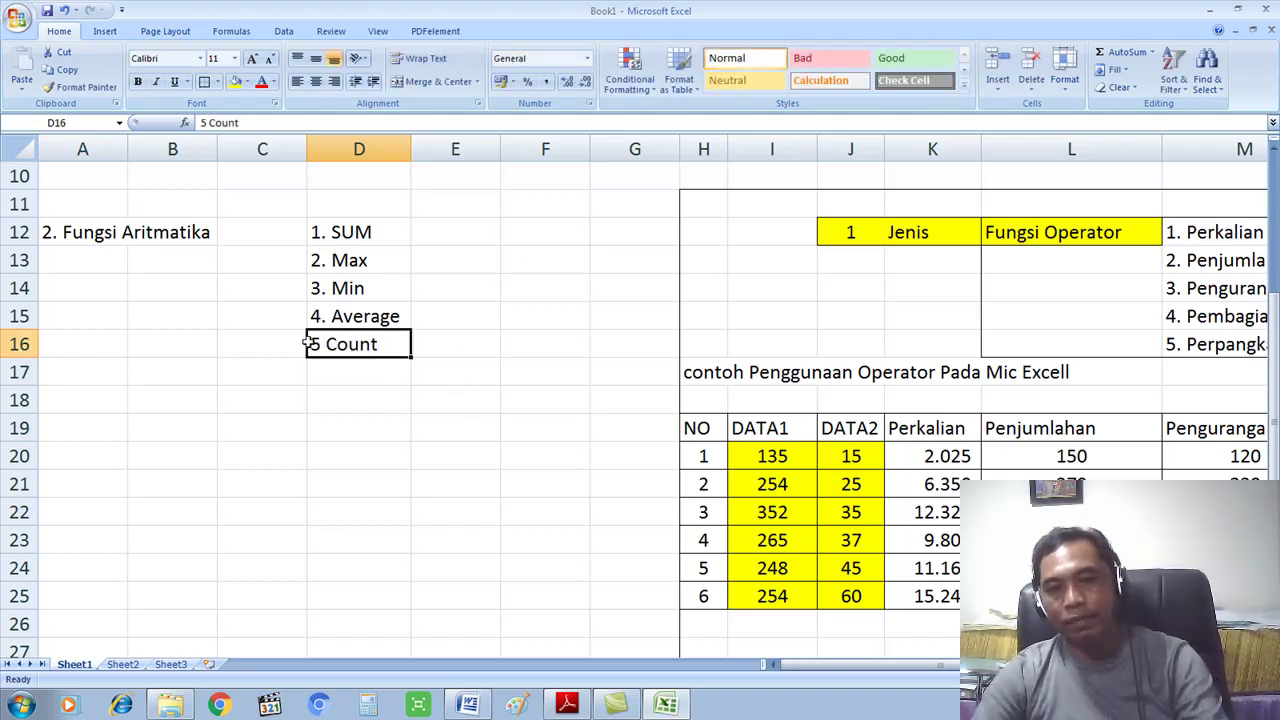
pyautogui.doubleClick(316, 343)
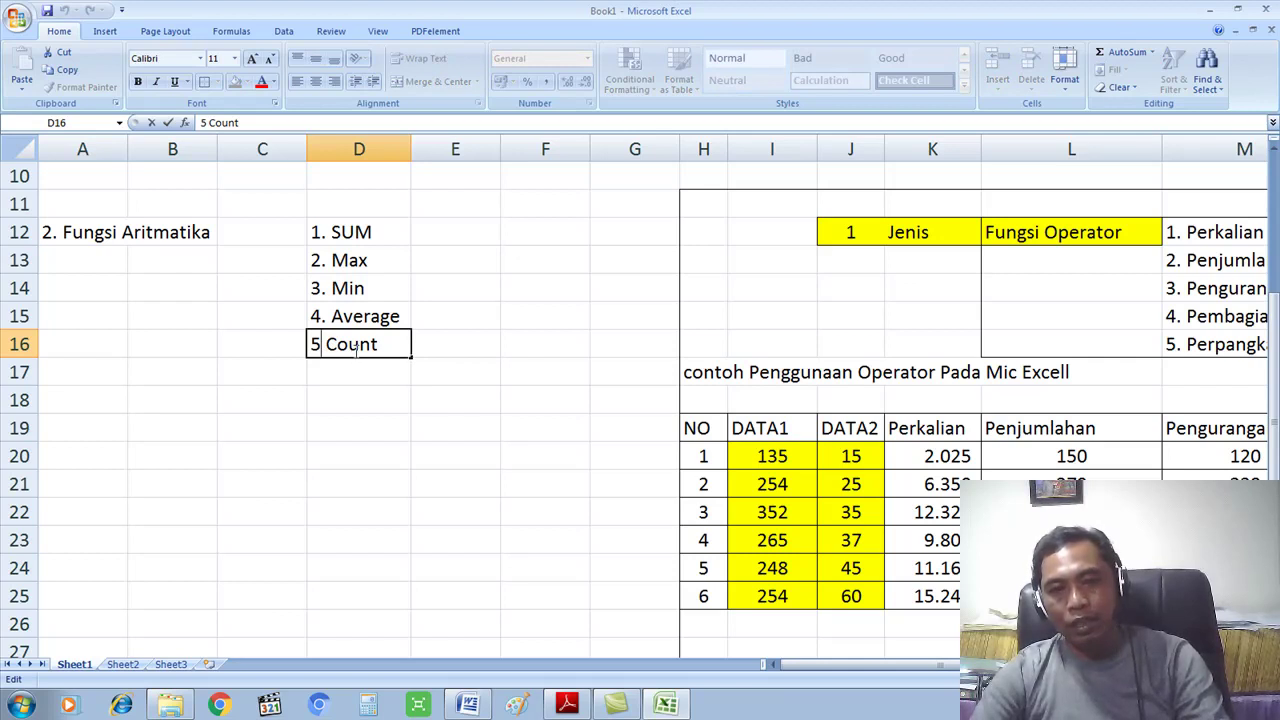
pyautogui.write('.')
pyautogui.click(343, 405)
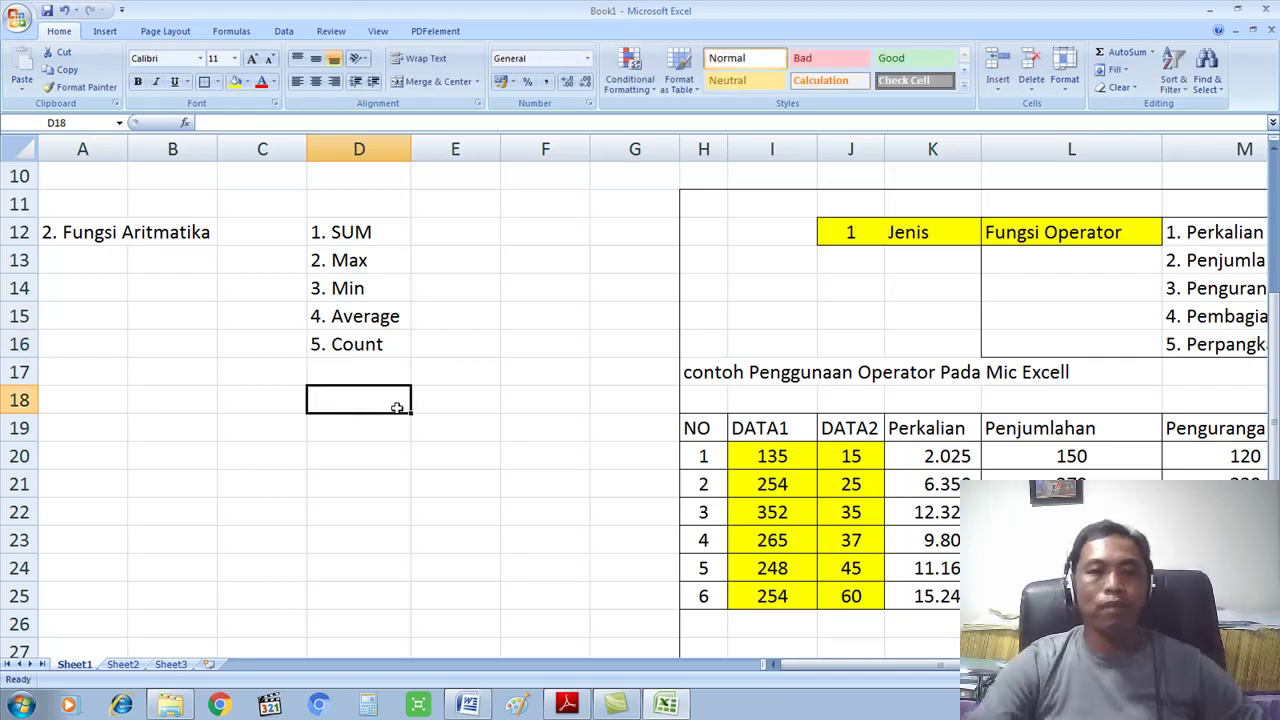
# Put an outside border around the arithmetic function block A12:F16
pyautogui.click(371, 316)
pyautogui.click(75, 232)
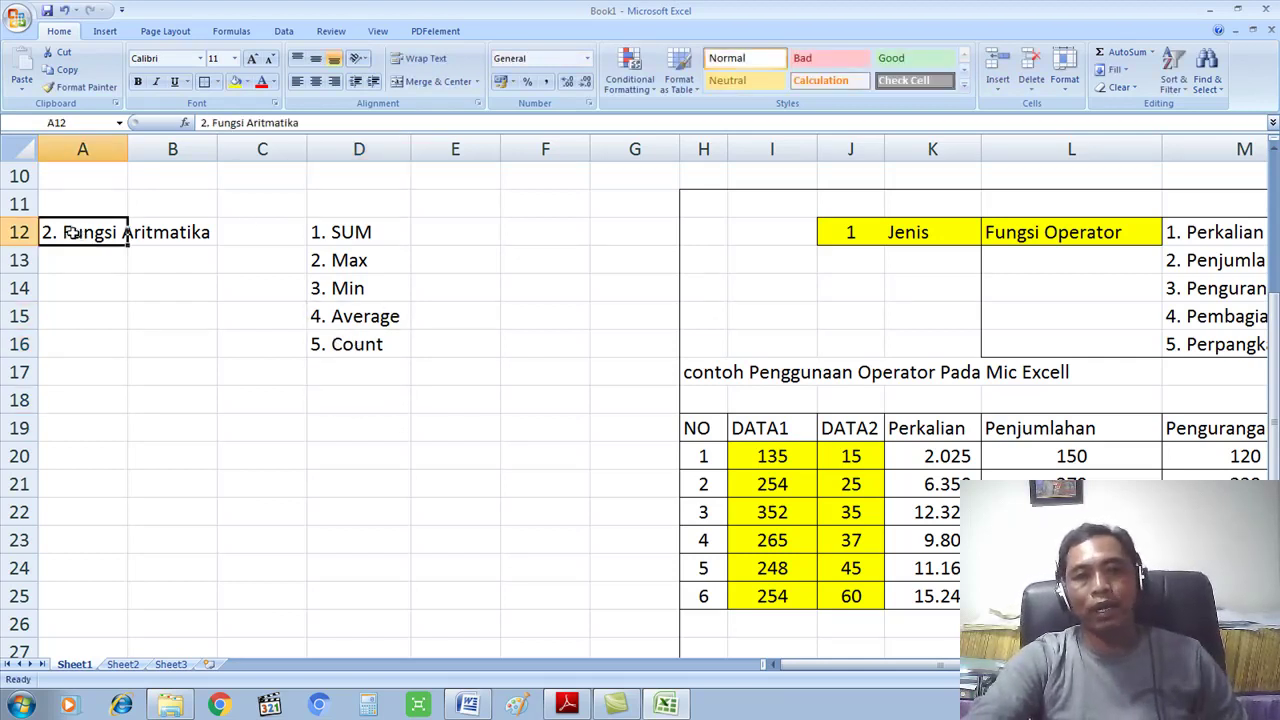
pyautogui.moveTo(60, 232); pyautogui.dragTo(531, 349)
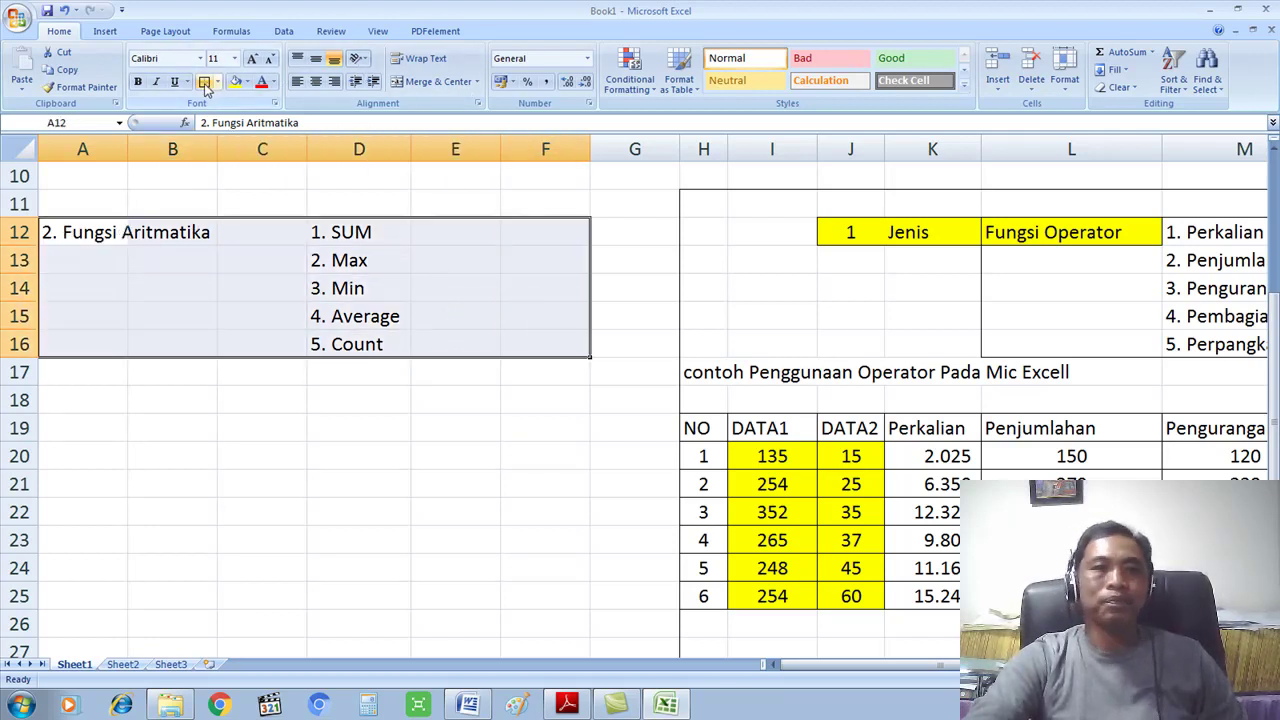
pyautogui.click(205, 82)
pyautogui.click(436, 485)
pyautogui.click(401, 287)
# Fill cells A12:D12 with yellow and put an outside border around them
pyautogui.click(66, 232)
pyautogui.moveTo(66, 232); pyautogui.dragTo(325, 232)
pyautogui.click(236, 82)
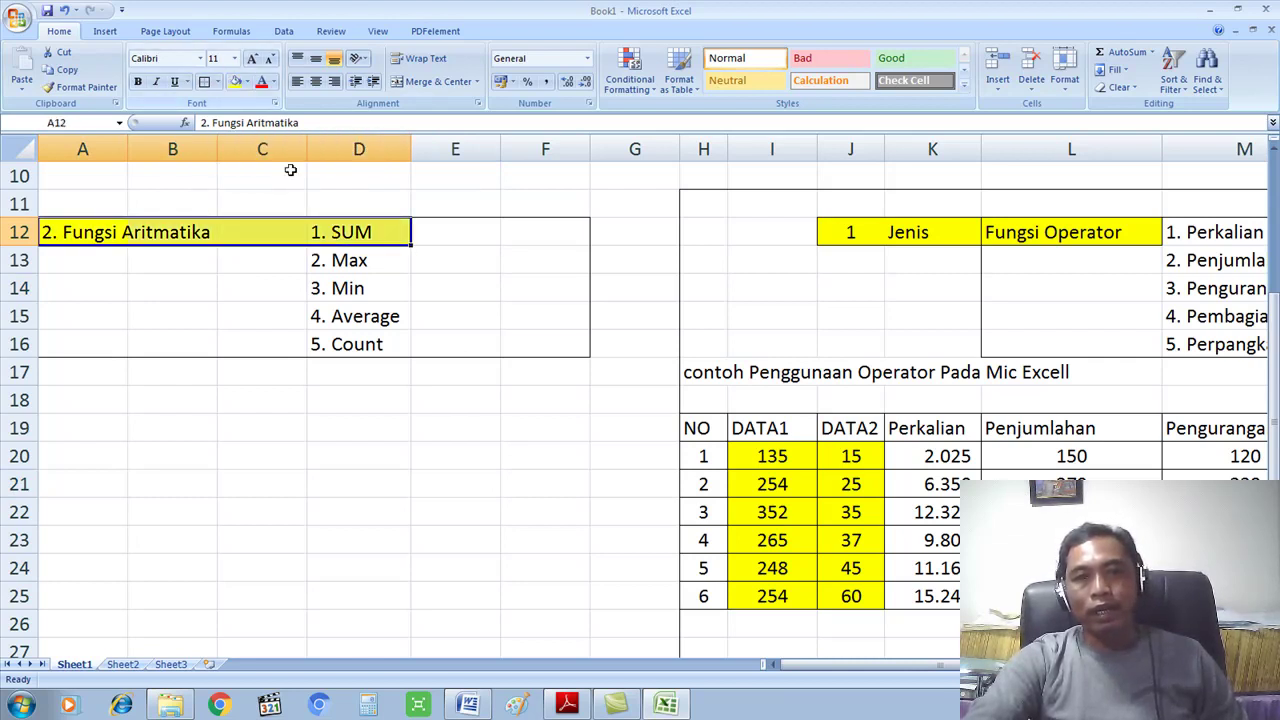
pyautogui.click(465, 343)
pyautogui.click(325, 224)
pyautogui.moveTo(58, 228); pyautogui.dragTo(380, 231)
pyautogui.click(205, 84)
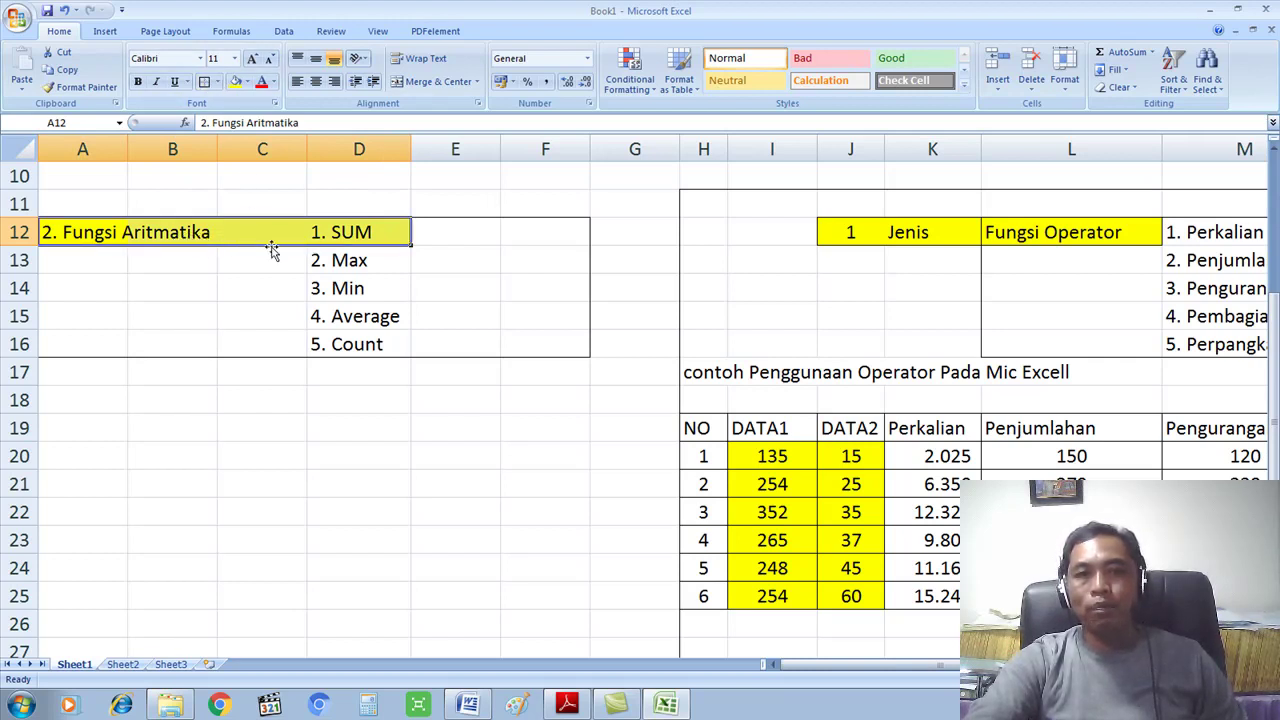
pyautogui.click(388, 268)
pyautogui.click(445, 340)
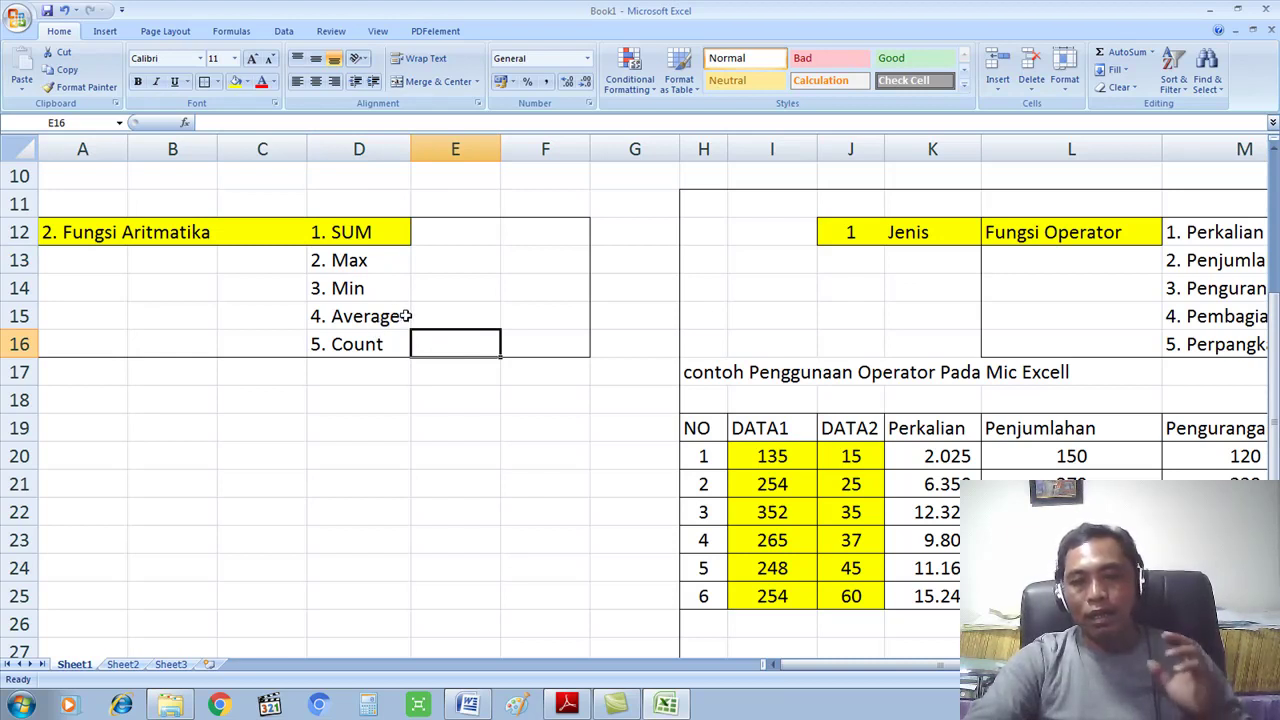
# Go through the arithmetic functions in D12:D16 one by one and look over the operator example table
pyautogui.moveTo(355, 235); pyautogui.dragTo(372, 344)
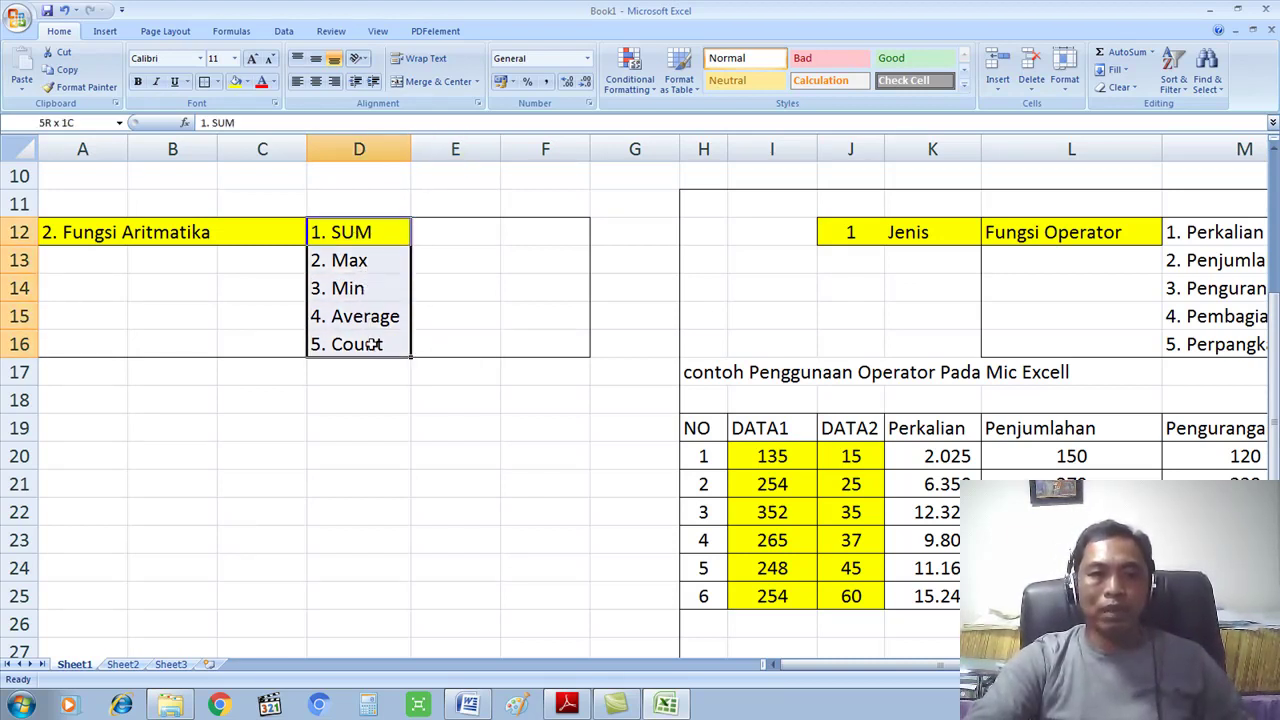
pyautogui.click(345, 230)
pyautogui.click(352, 260)
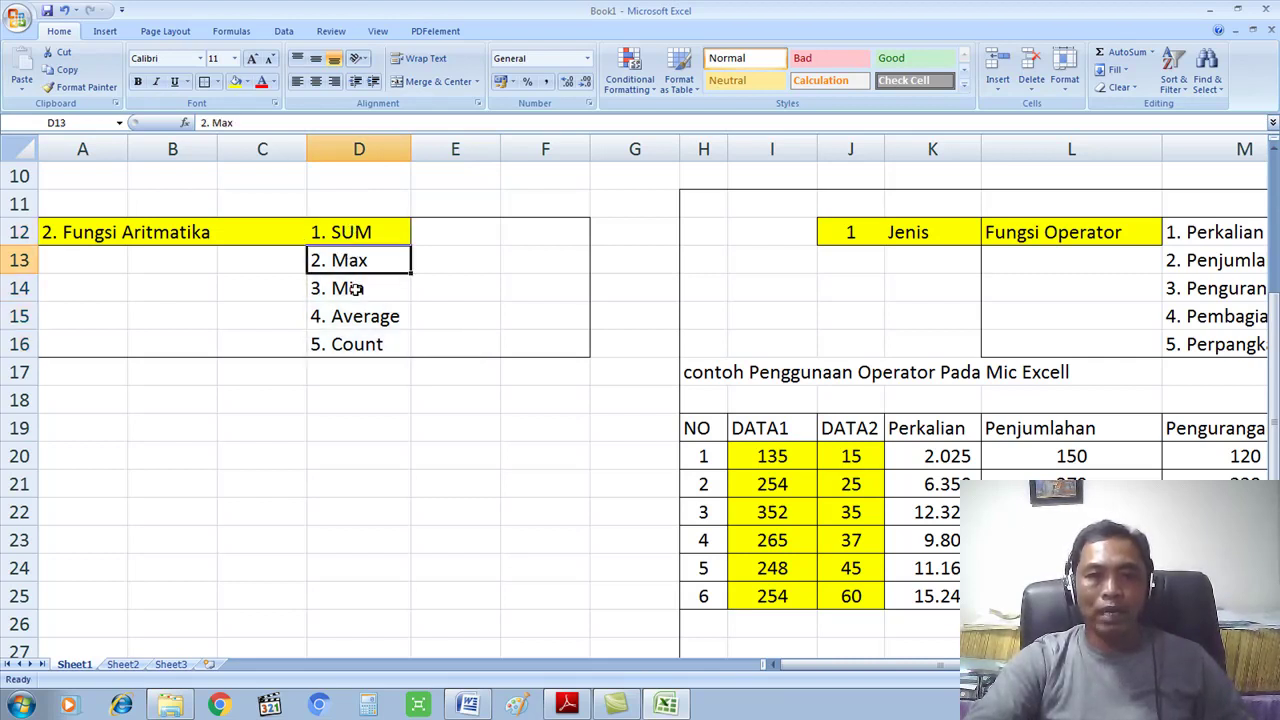
pyautogui.click(356, 290)
pyautogui.click(366, 320)
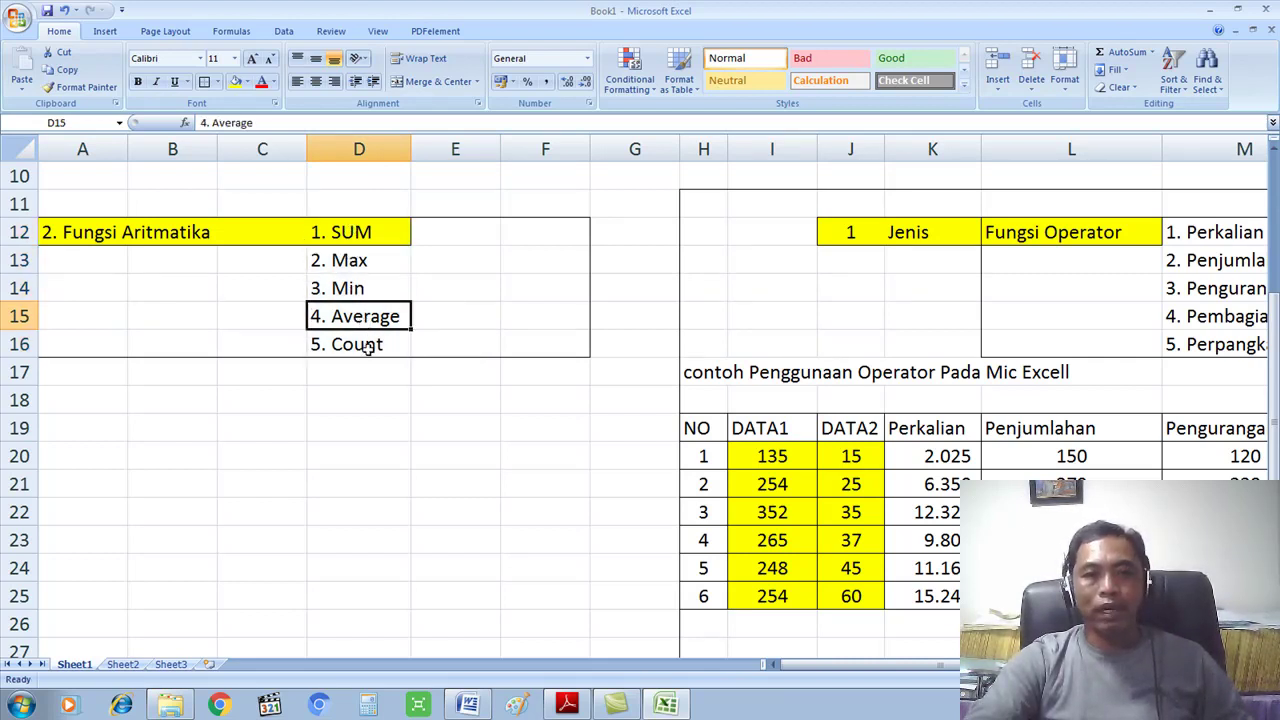
pyautogui.click(368, 346)
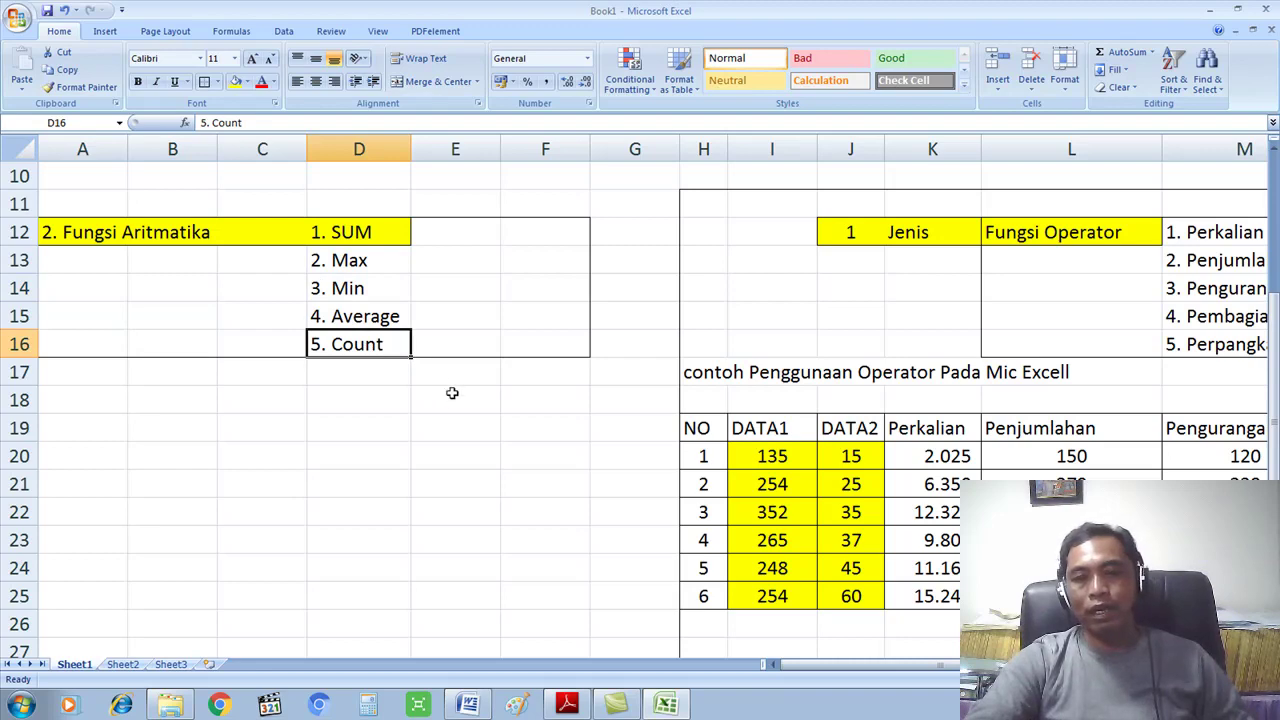
pyautogui.moveTo(867, 666); pyautogui.dragTo(1008, 667)
pyautogui.scroll(-1, 785, 488)
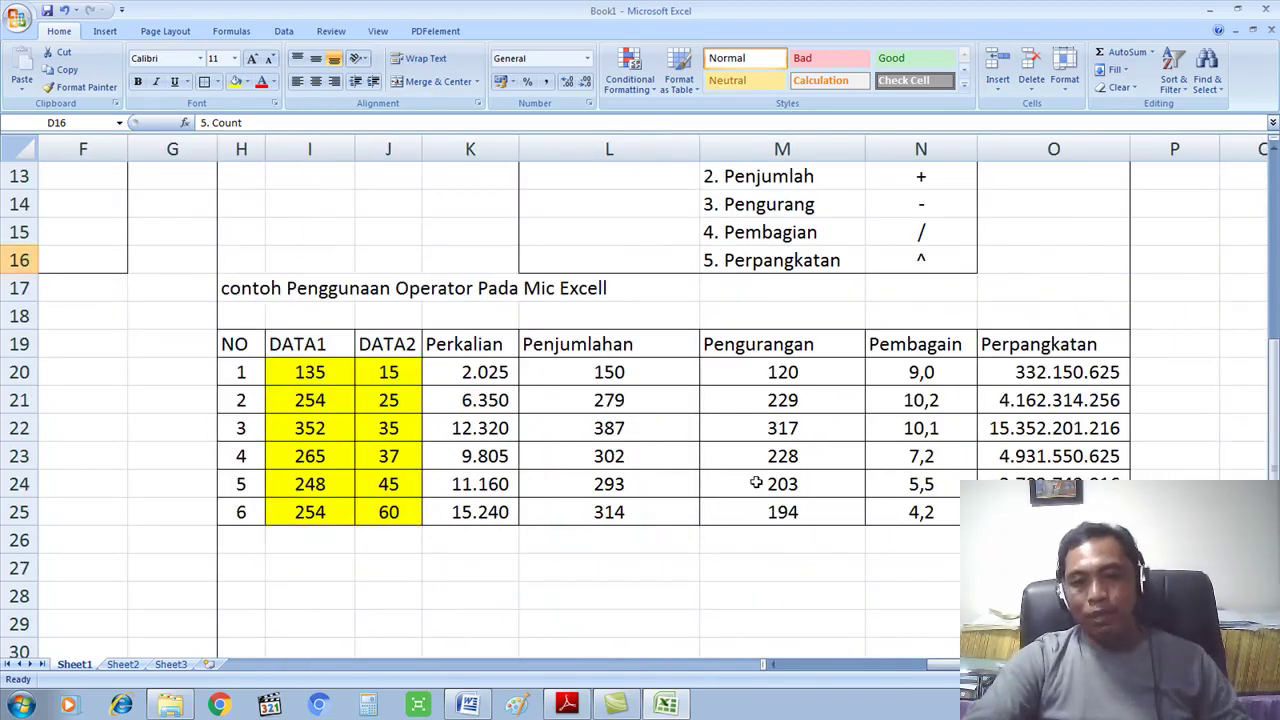
pyautogui.moveTo(966, 667); pyautogui.dragTo(846, 669)
pyautogui.scroll(1, 308, 300)
pyautogui.moveTo(263, 234); pyautogui.dragTo(293, 335)
pyautogui.hotkey('ctrl', 'c')
pyautogui.scroll(-6, 454, 371)
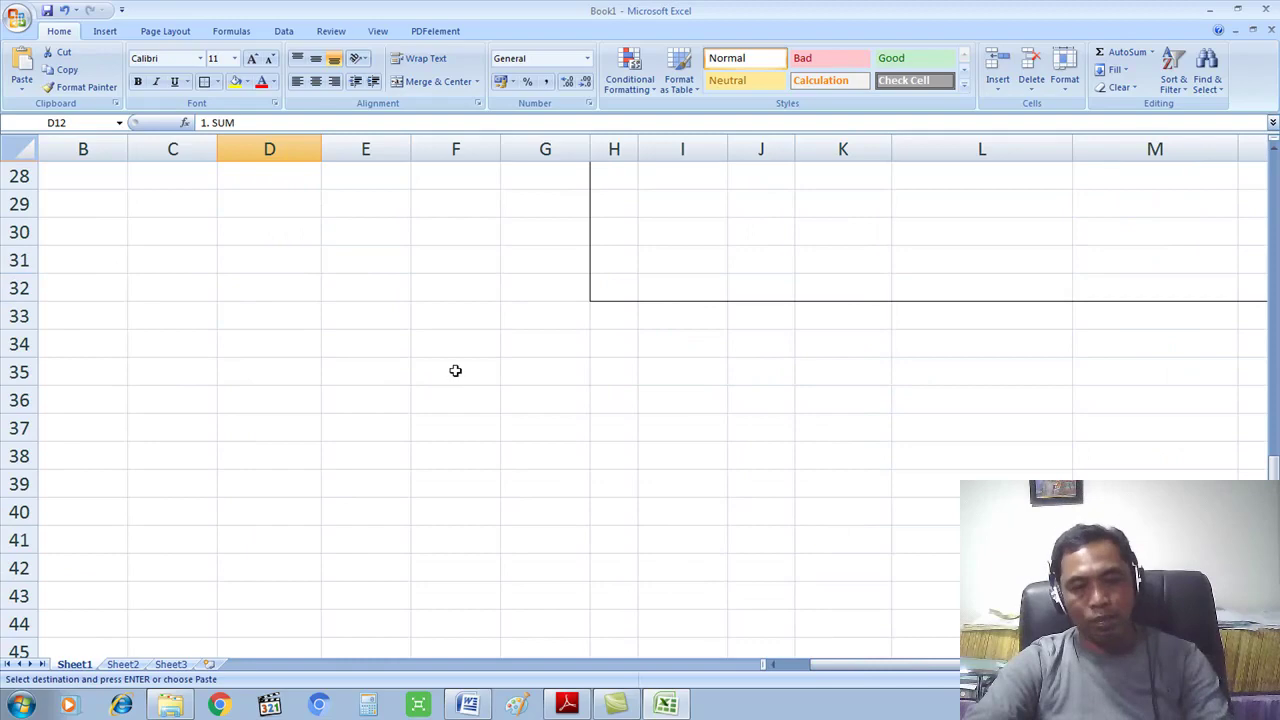
pyautogui.scroll(2, 520, 371)
pyautogui.click(494, 310)
pyautogui.click(466, 289)
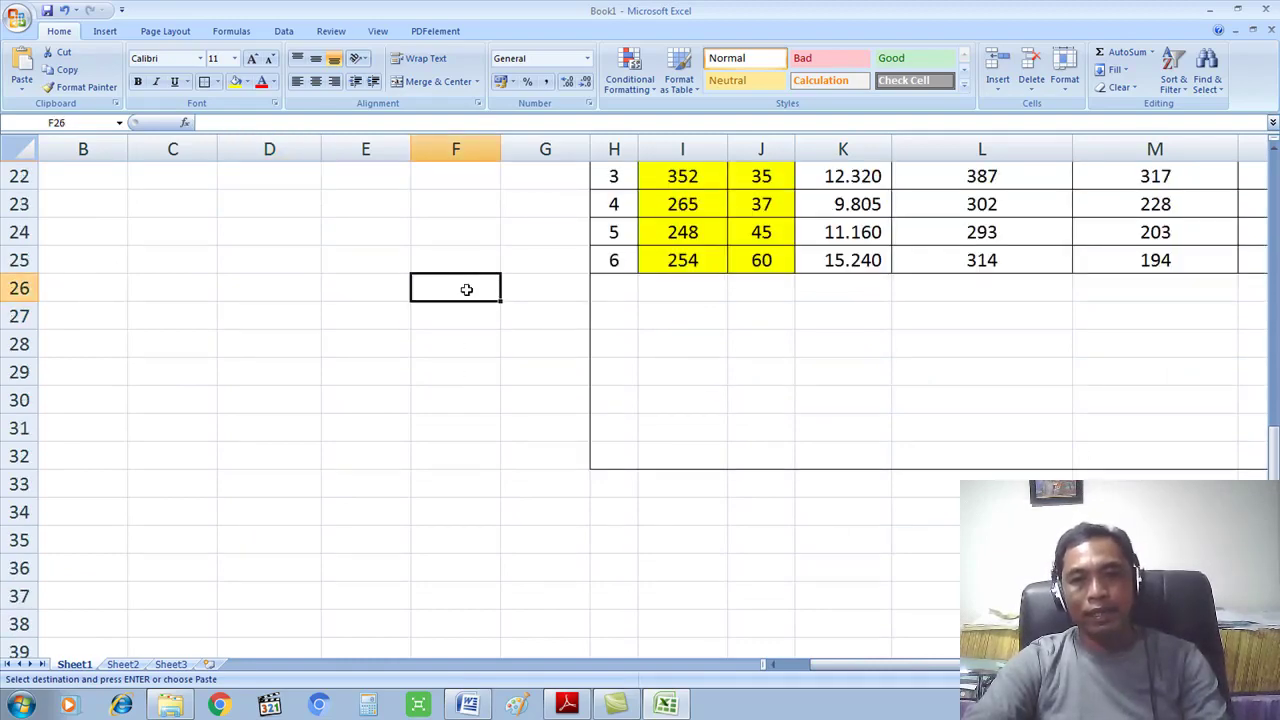
pyautogui.scroll(2, 619, 331)
pyautogui.hscroll(3, 600, 400)
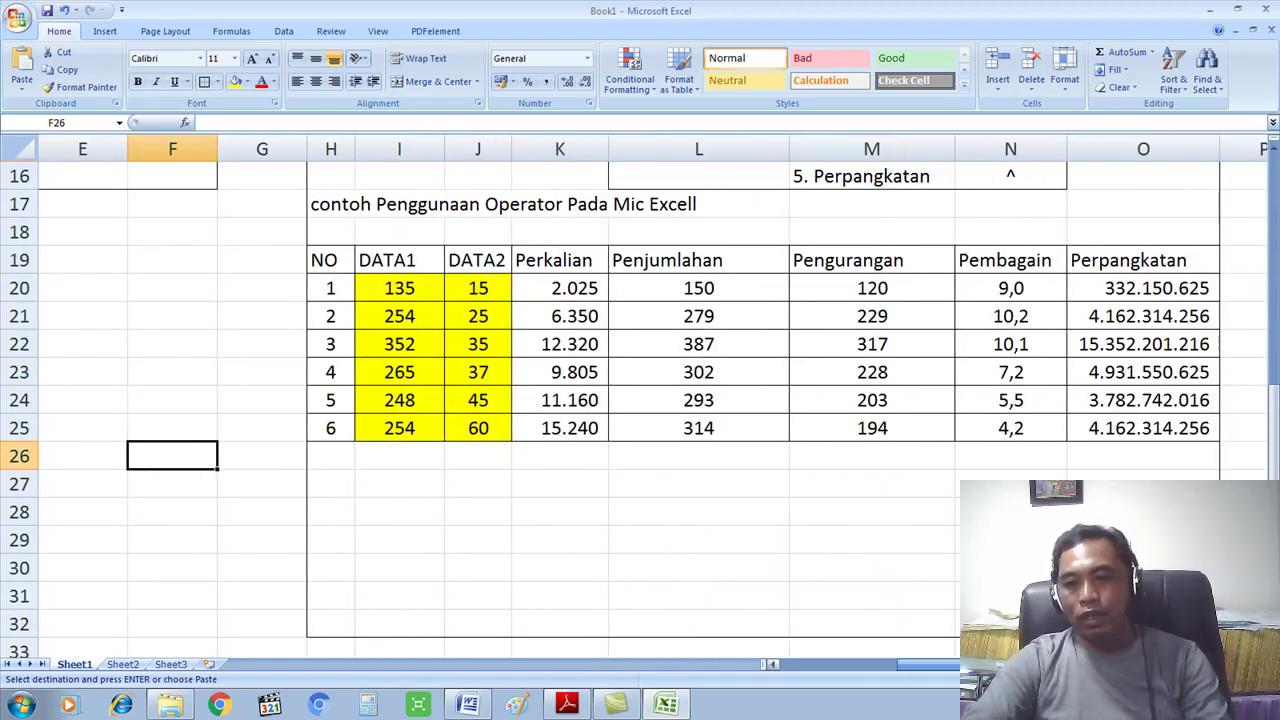
pyautogui.hscroll(-4, 540, 386)
pyautogui.scroll(3, 540, 386)
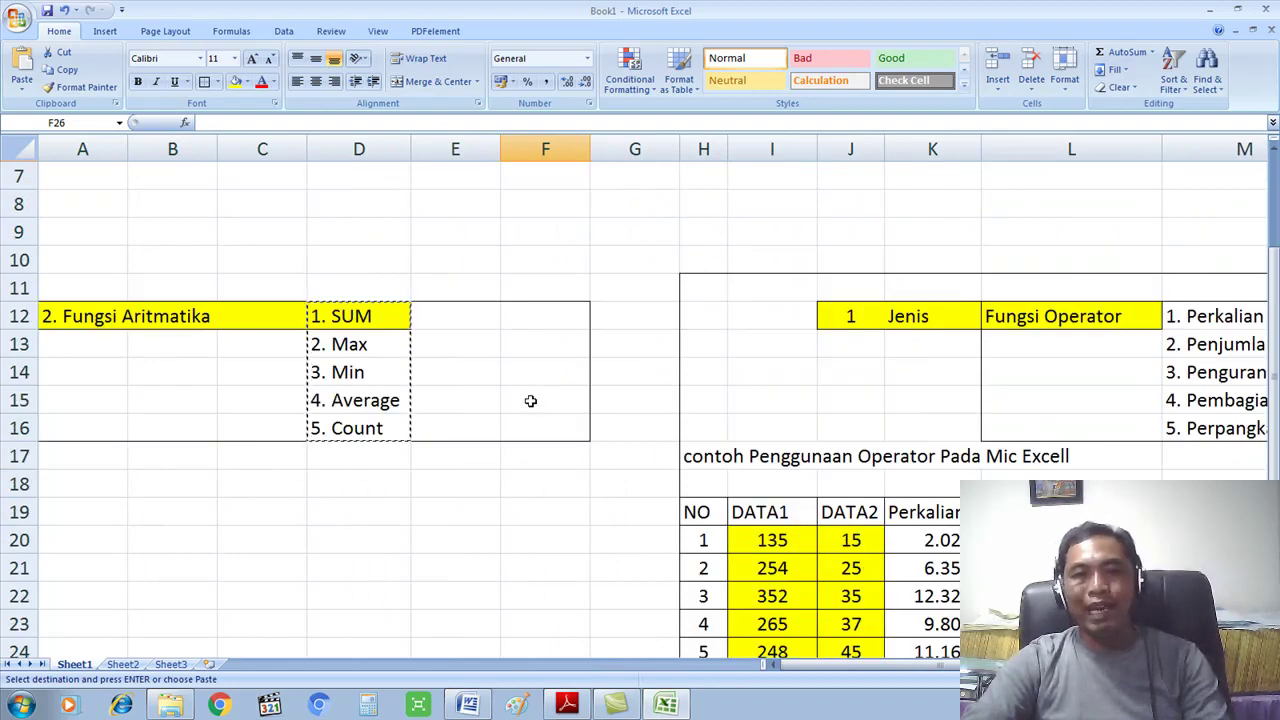
pyautogui.scroll(-4, 525, 380)
pyautogui.scroll(6, 500, 370)
pyautogui.press('Escape')
# Go through the function names from SUM to Count in D12:D16 and relate them to the DATA1 values in column I
pyautogui.click(363, 484)
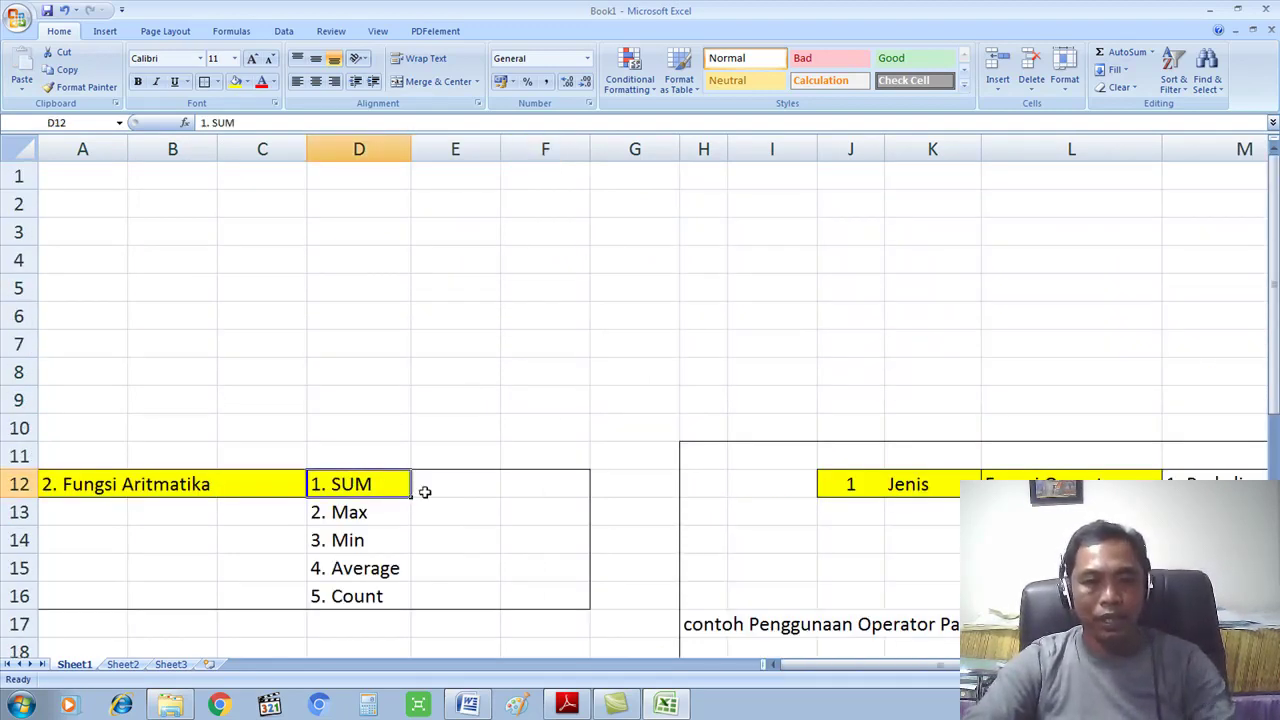
pyautogui.click(425, 490)
pyautogui.click(400, 489)
pyautogui.click(468, 489)
pyautogui.press('Right')
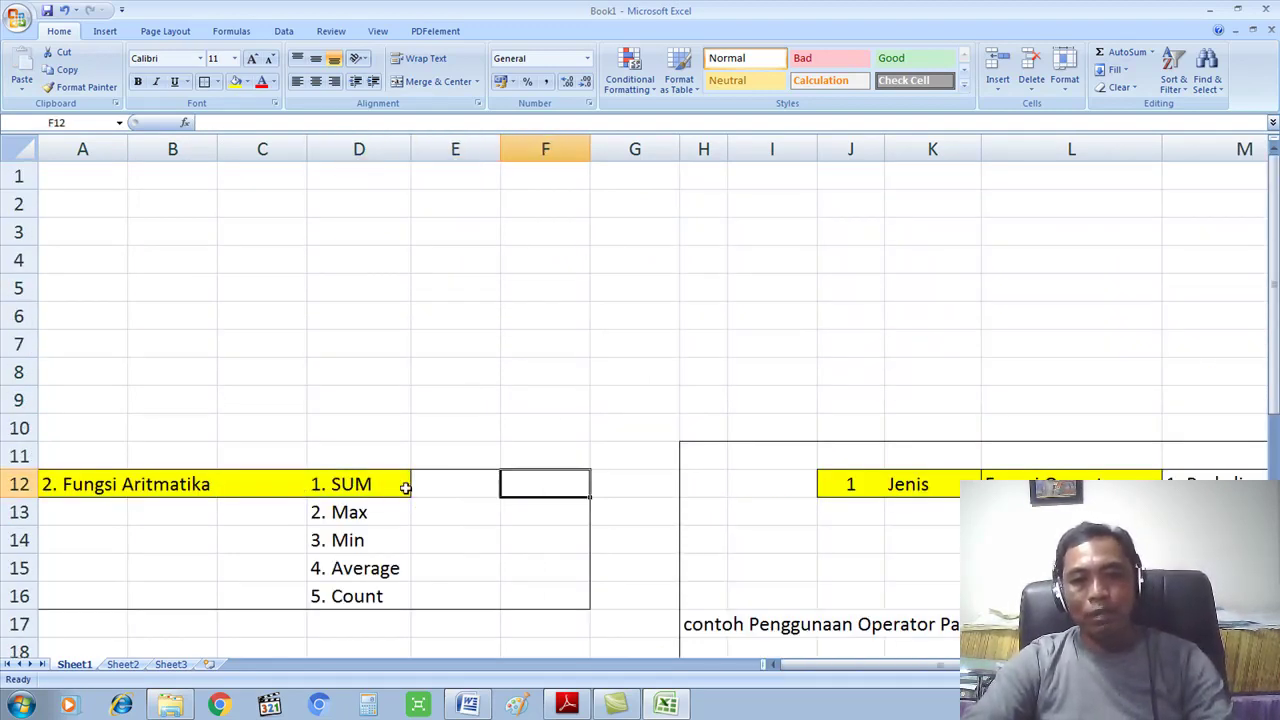
pyautogui.click(356, 486)
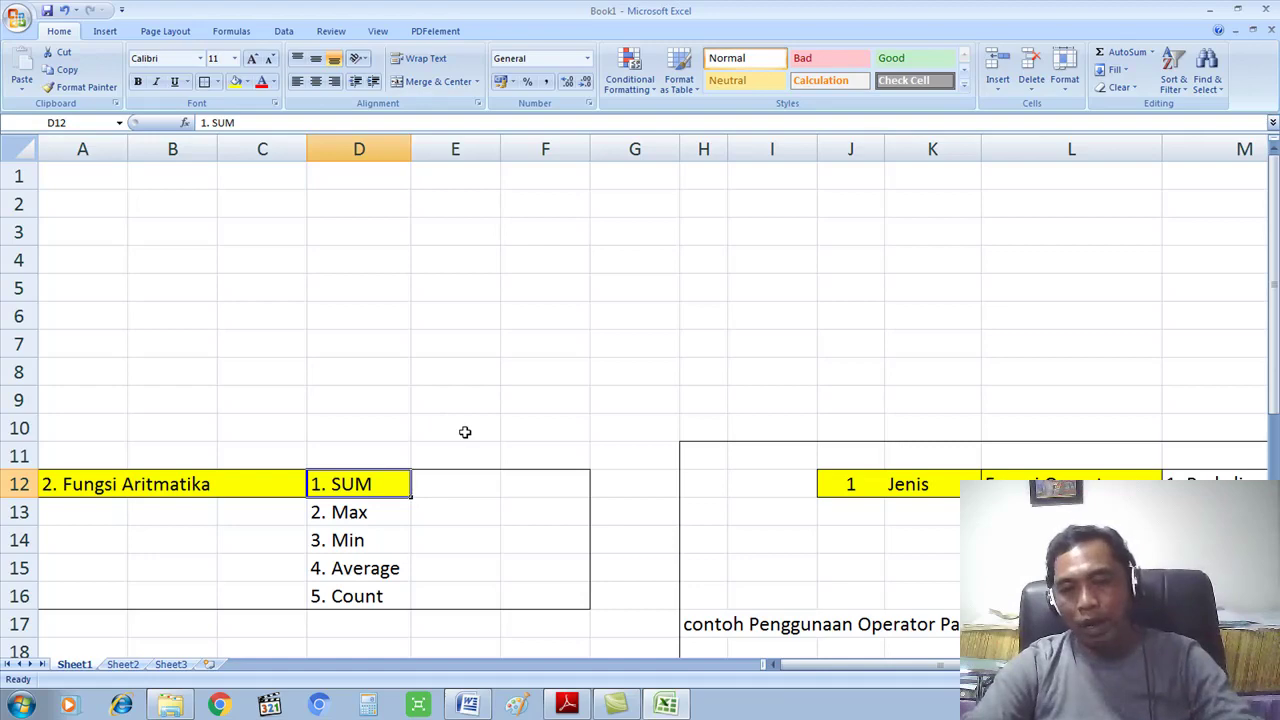
pyautogui.scroll(-3, 455, 451)
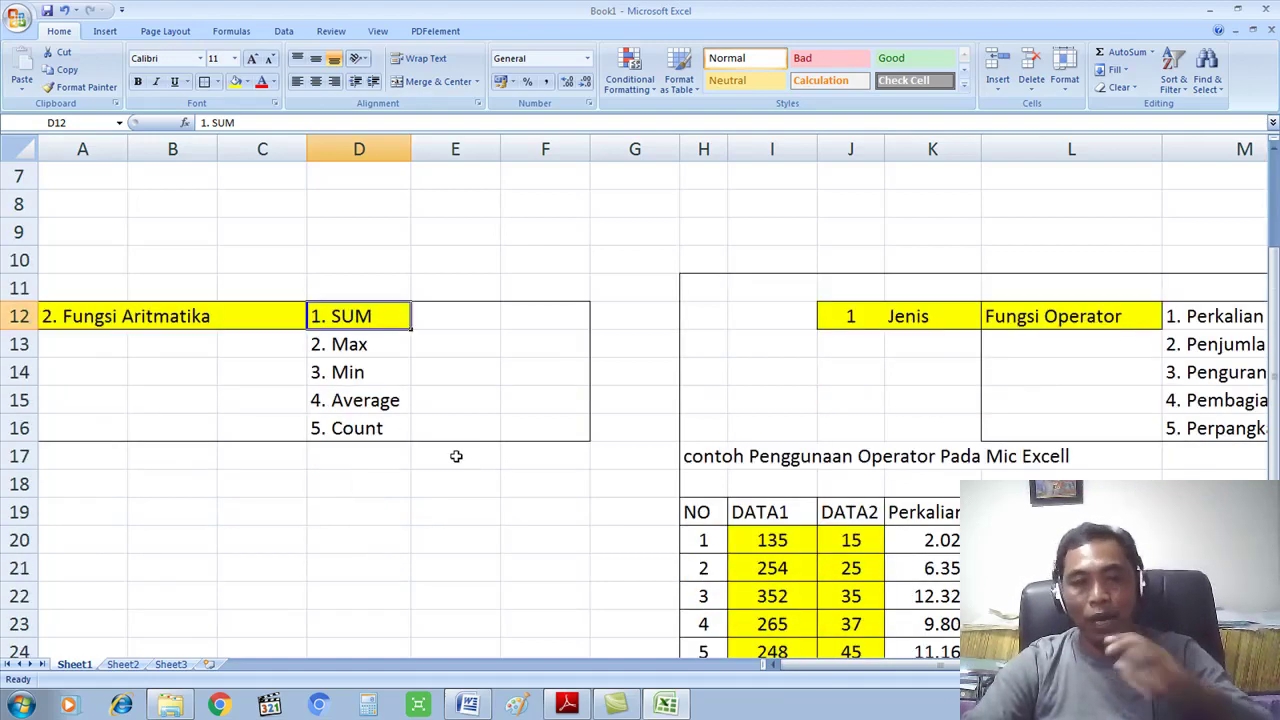
pyautogui.click(357, 259)
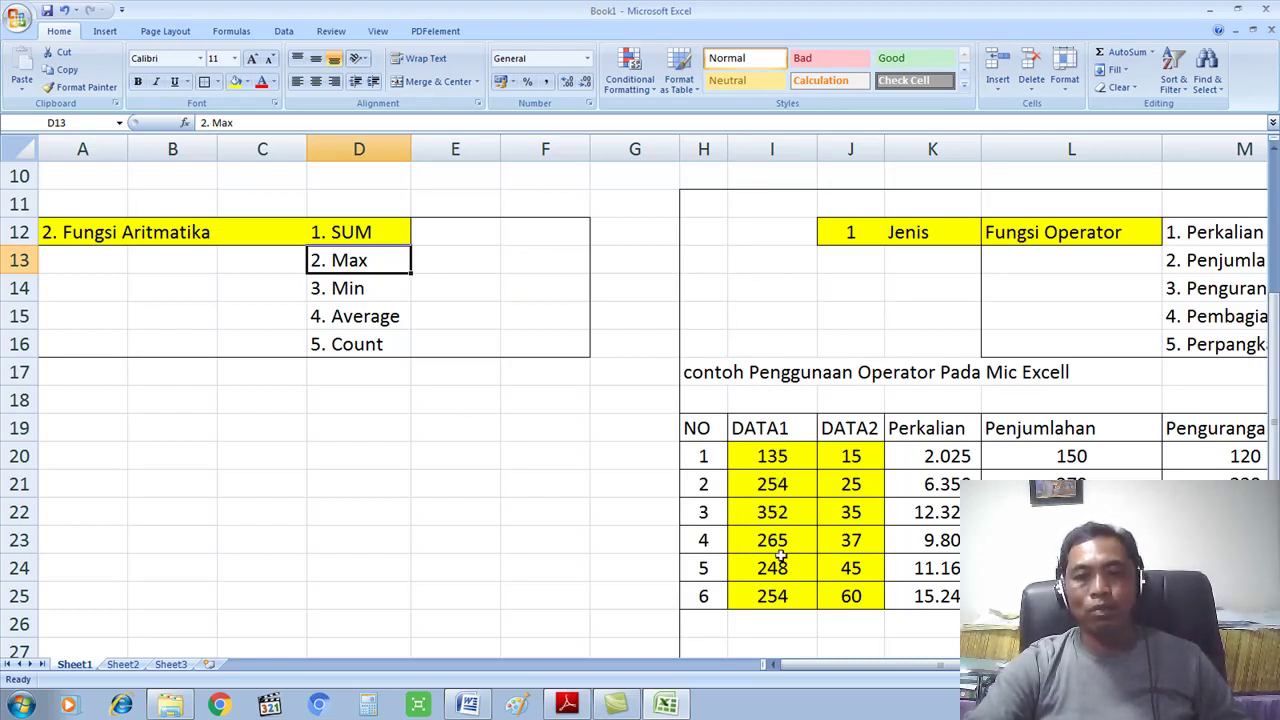
pyautogui.click(355, 294)
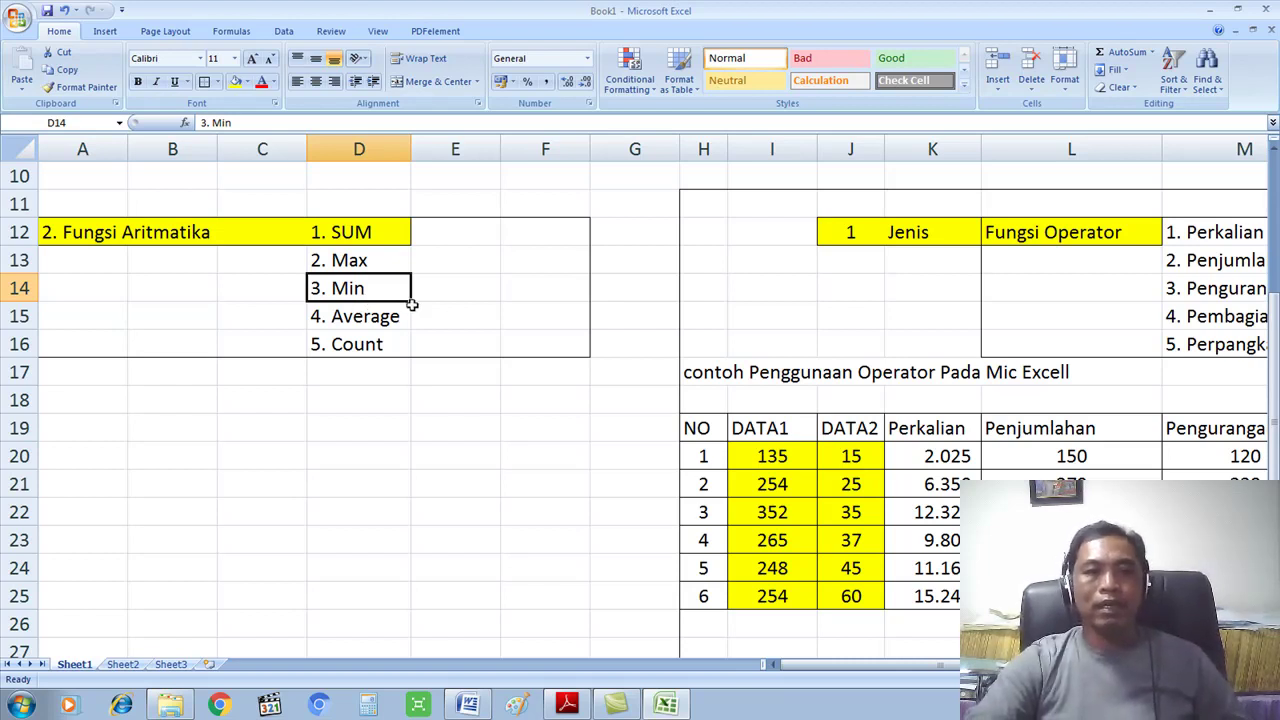
pyautogui.click(393, 322)
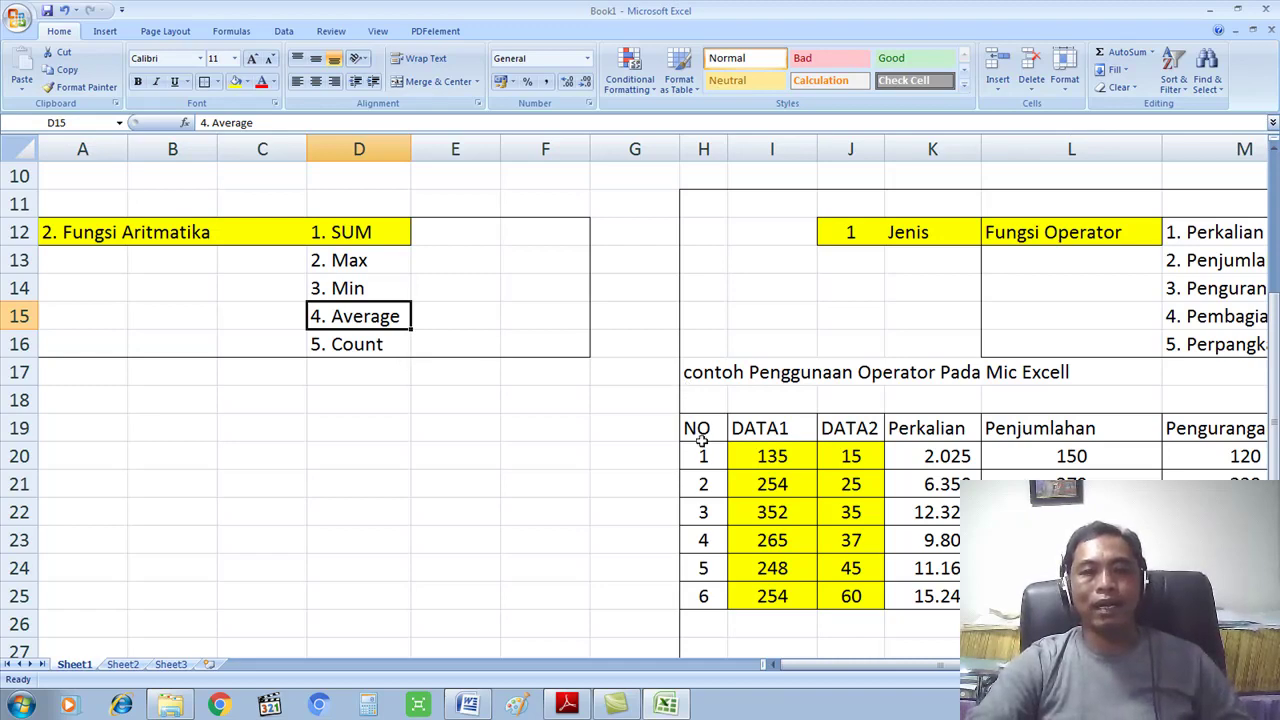
pyautogui.moveTo(772, 456); pyautogui.dragTo(772, 575)
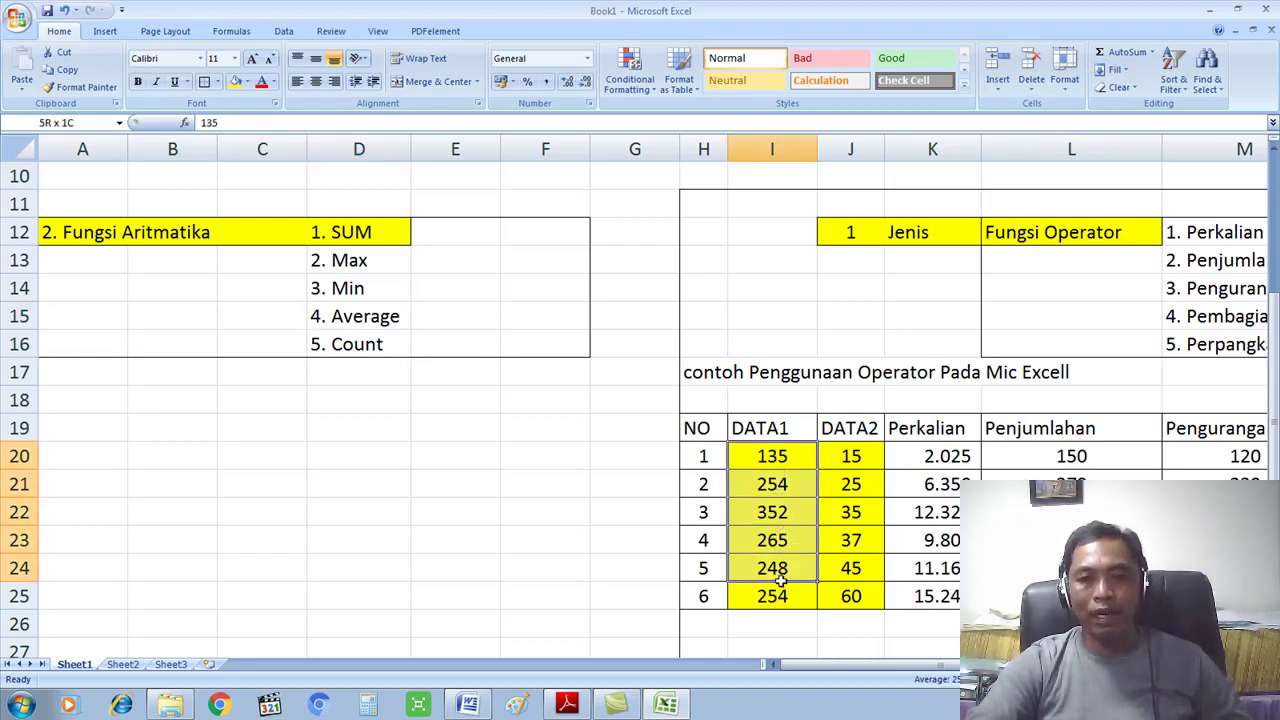
pyautogui.click(371, 355)
# Merge and center cells H26:J26 directly below the operator example table
pyautogui.scroll(-2, 457, 323)
pyautogui.click(831, 466)
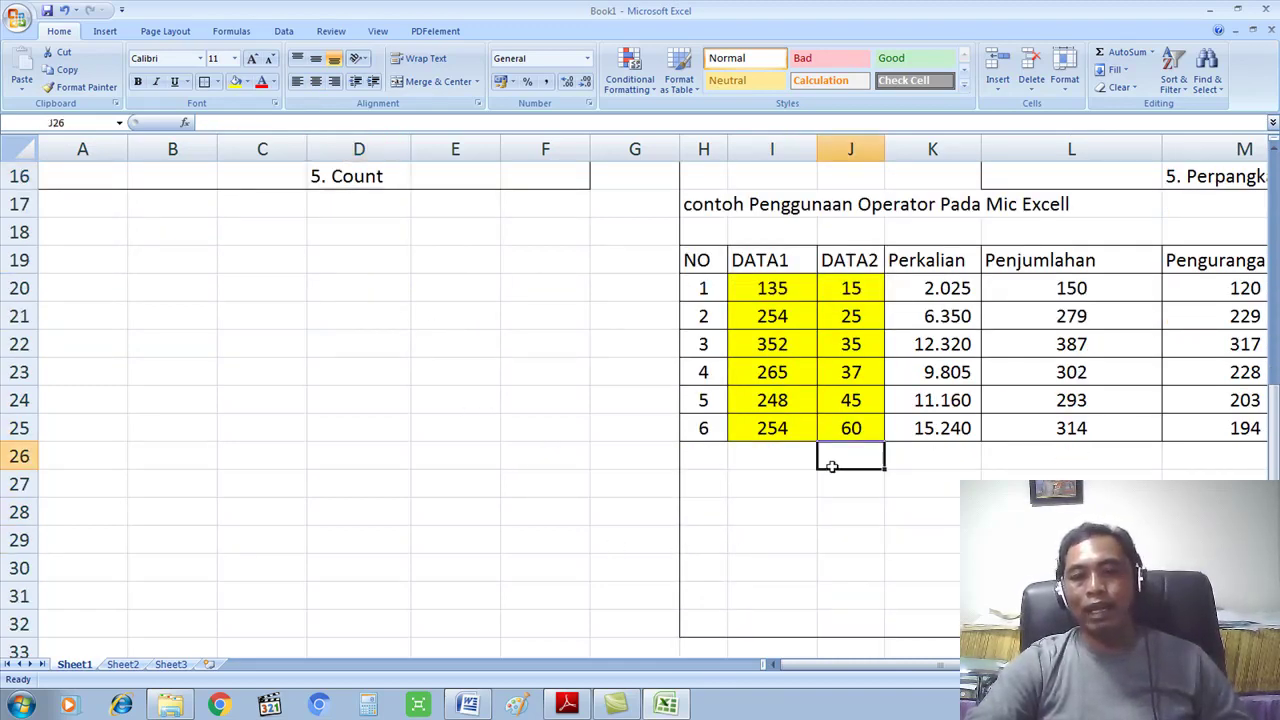
pyautogui.scroll(-1, 858, 457)
pyautogui.moveTo(1000, 664); pyautogui.dragTo(1086, 664)
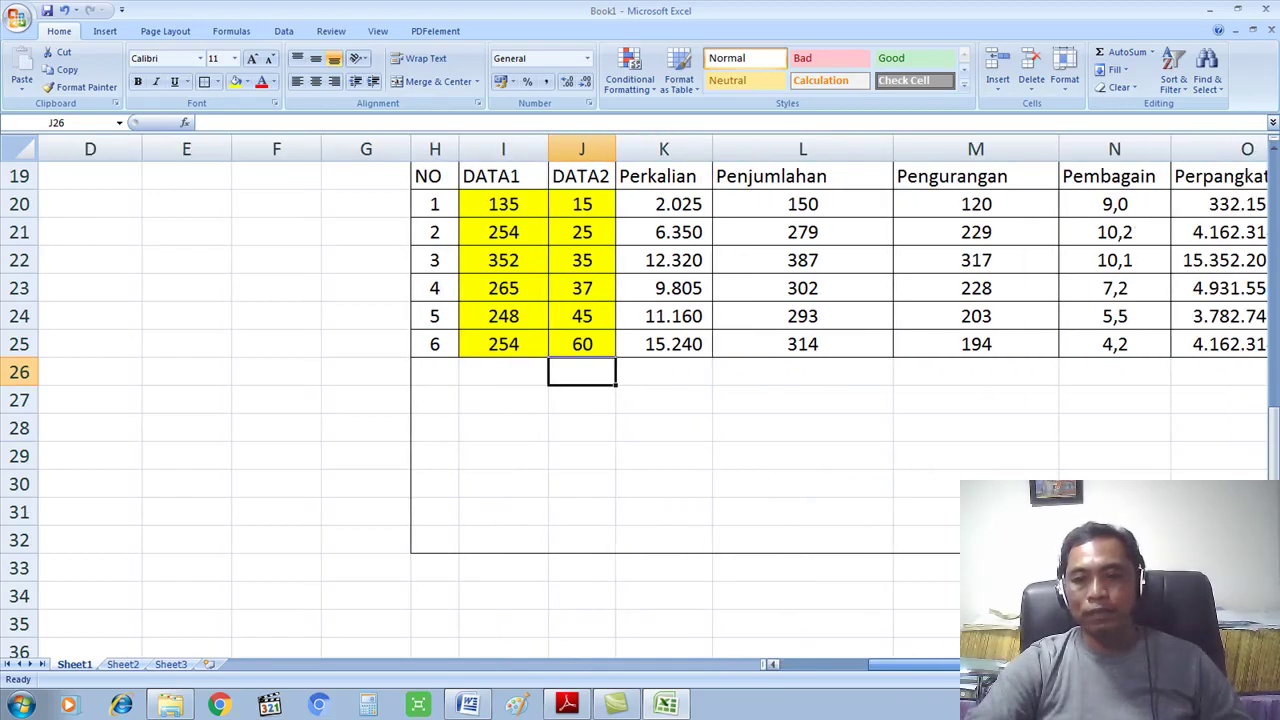
pyautogui.scroll(1, 783, 446)
pyautogui.click(623, 453)
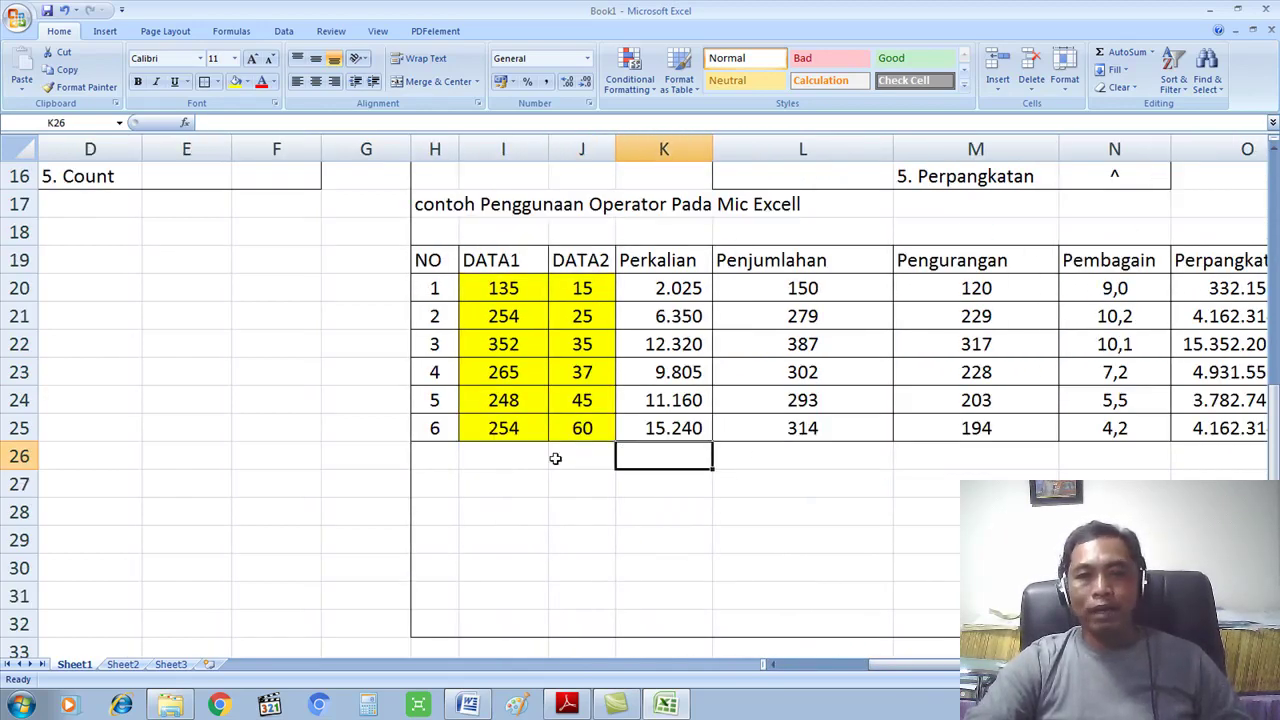
pyautogui.click(428, 451)
pyautogui.moveTo(428, 451); pyautogui.dragTo(586, 449)
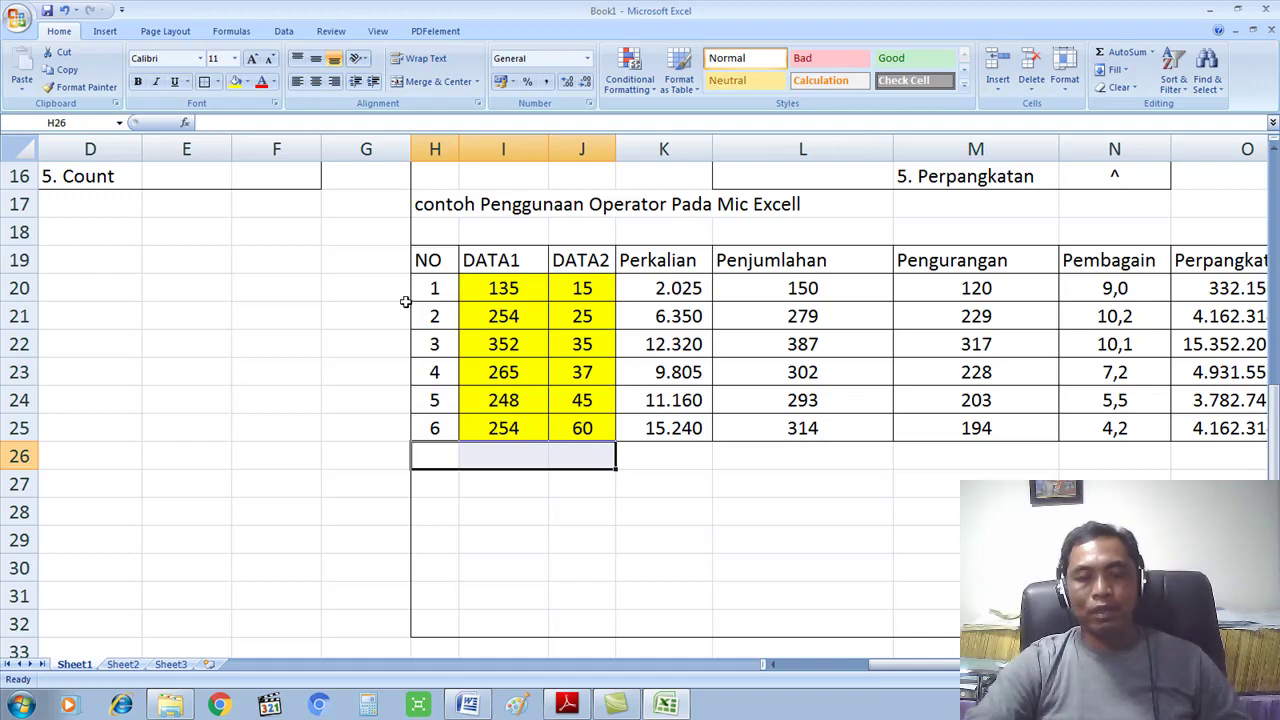
pyautogui.scroll(1, 437, 385)
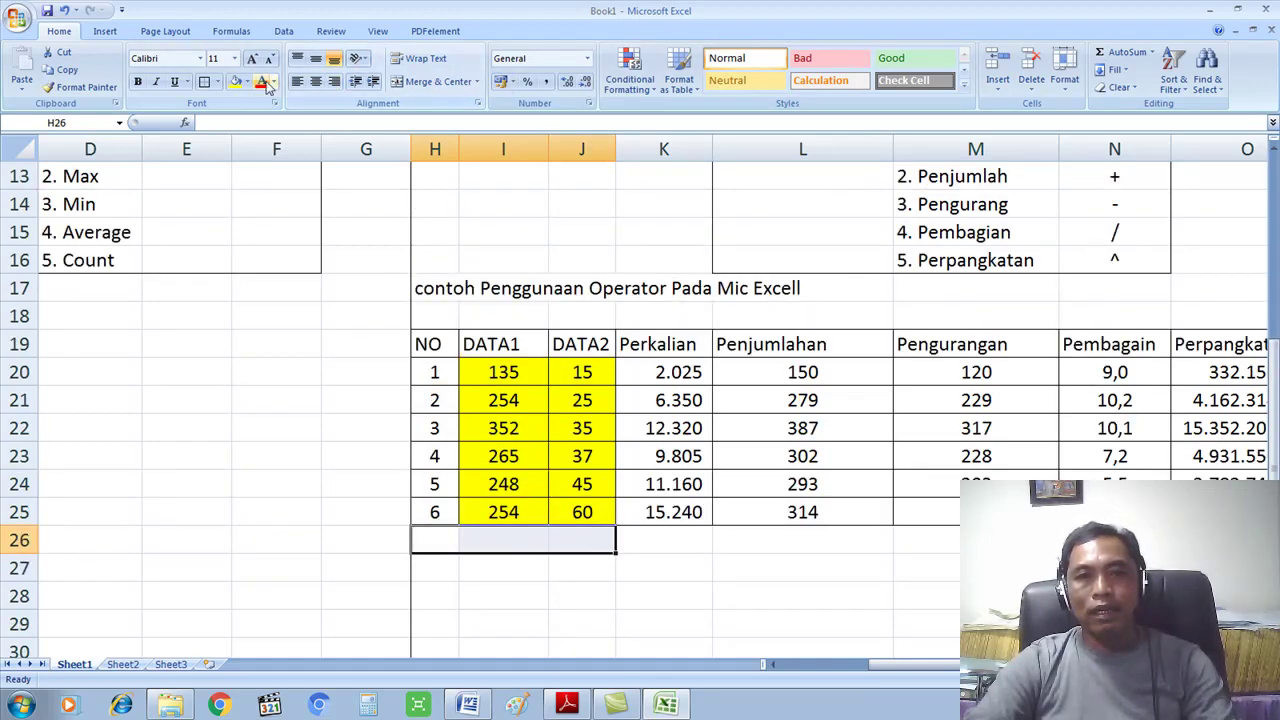
pyautogui.click(432, 81)
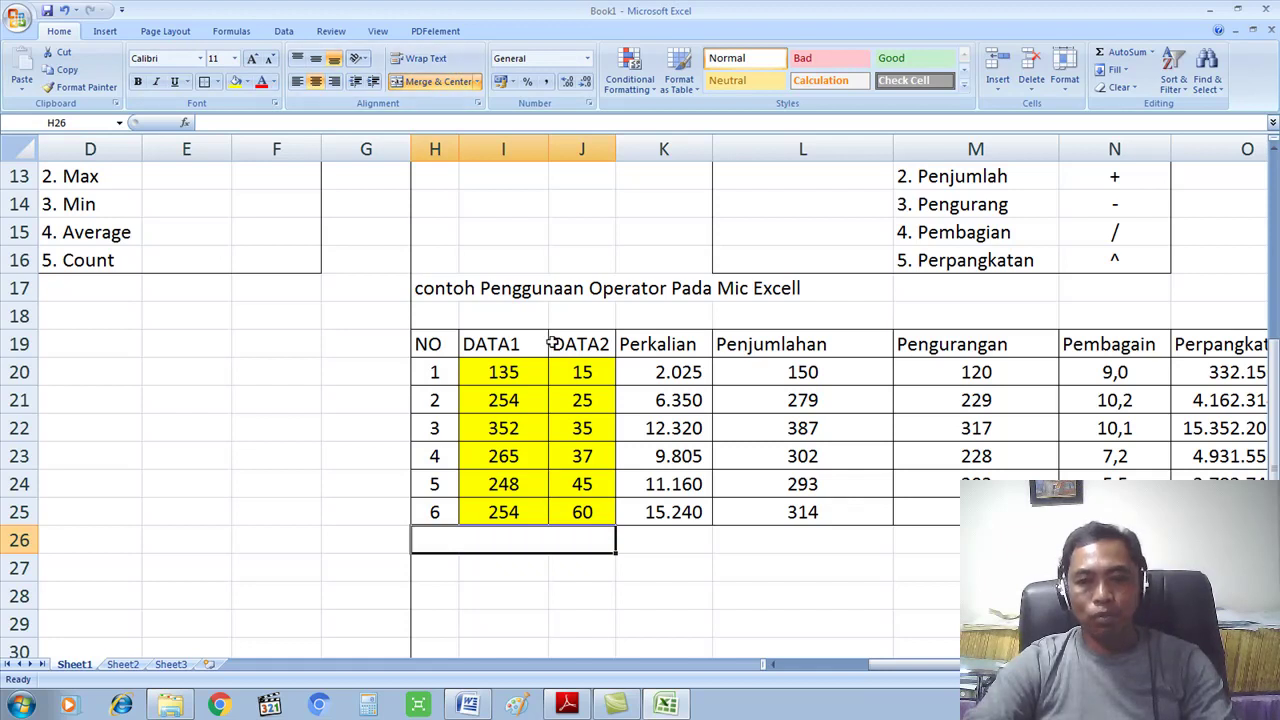
# Enter the label "TOTAL" in the merged cell H26
pyautogui.write('tota')
pyautogui.press('BackSpace')
pyautogui.press('BackSpace')
pyautogui.press('BackSpace')
pyautogui.press('BackSpace')
pyautogui.write('TOTAL')
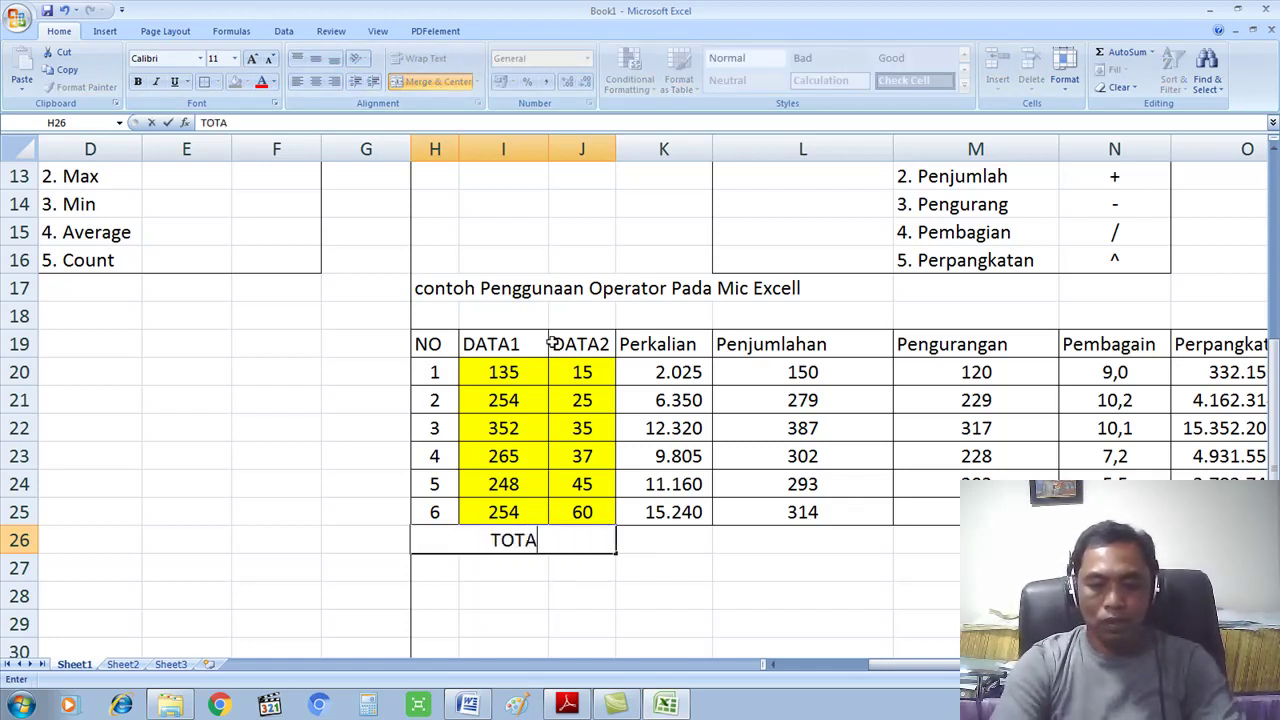
pyautogui.press('Return')
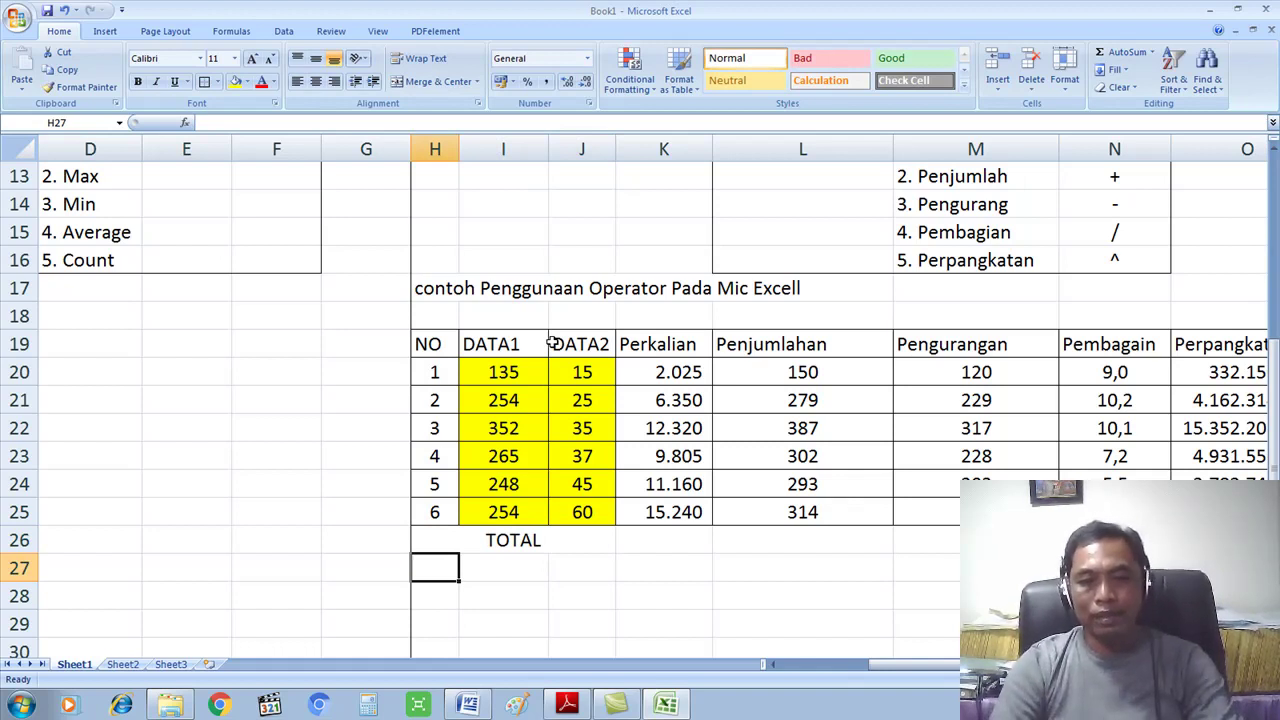
# Enter the label "ANGKA TERTINGGI" in cell H27
pyautogui.write('AN')
pyautogui.press('BackSpace')
pyautogui.press('BackSpace')
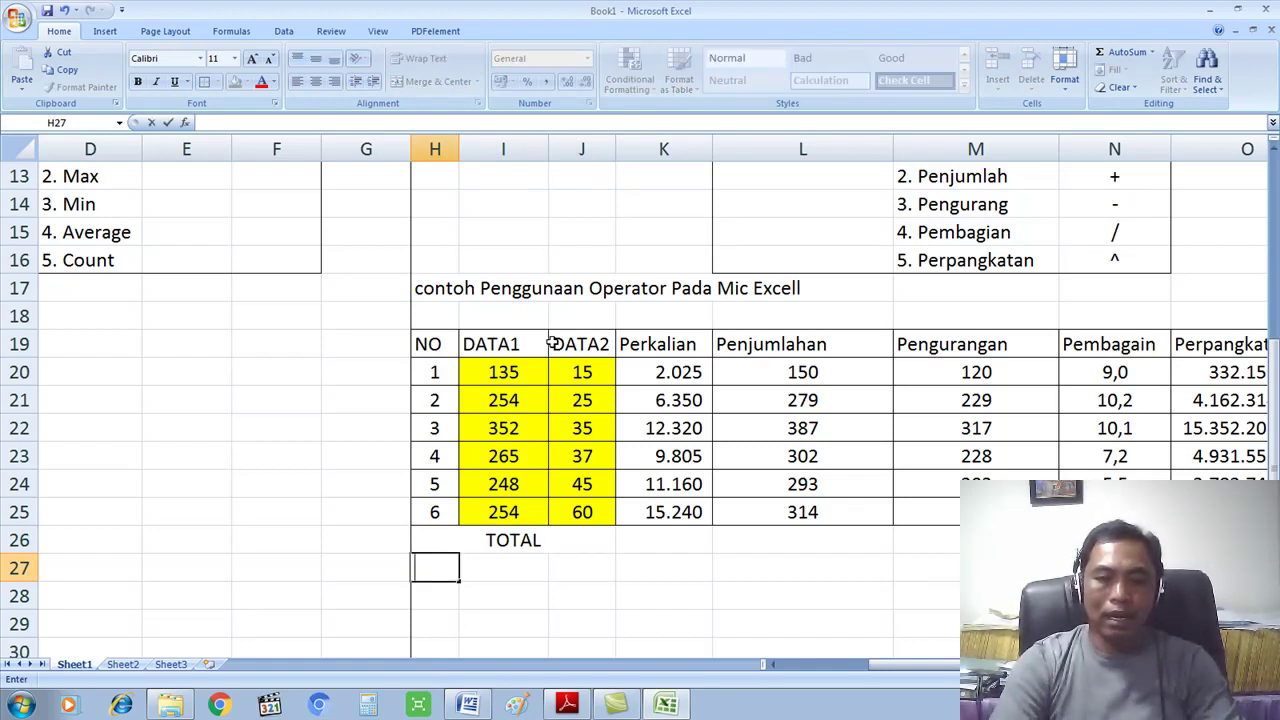
pyautogui.write('ANKA')
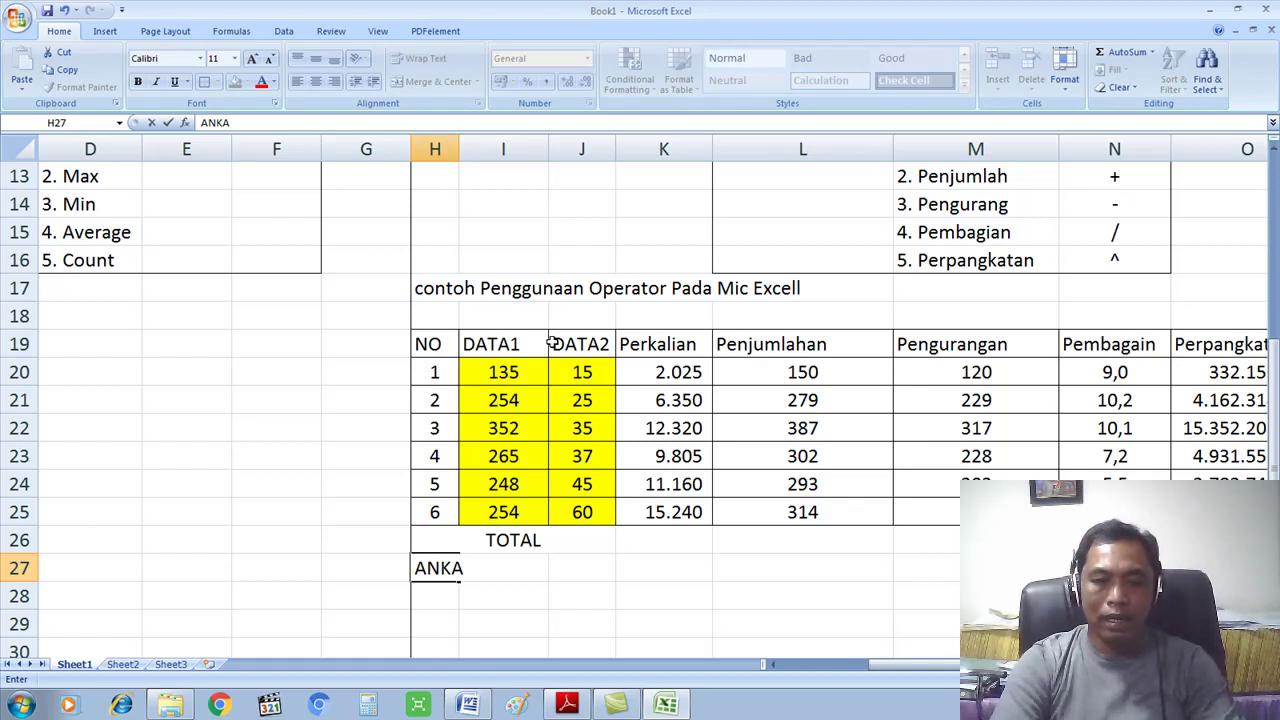
pyautogui.press('BackSpace')
pyautogui.write('GKA T')
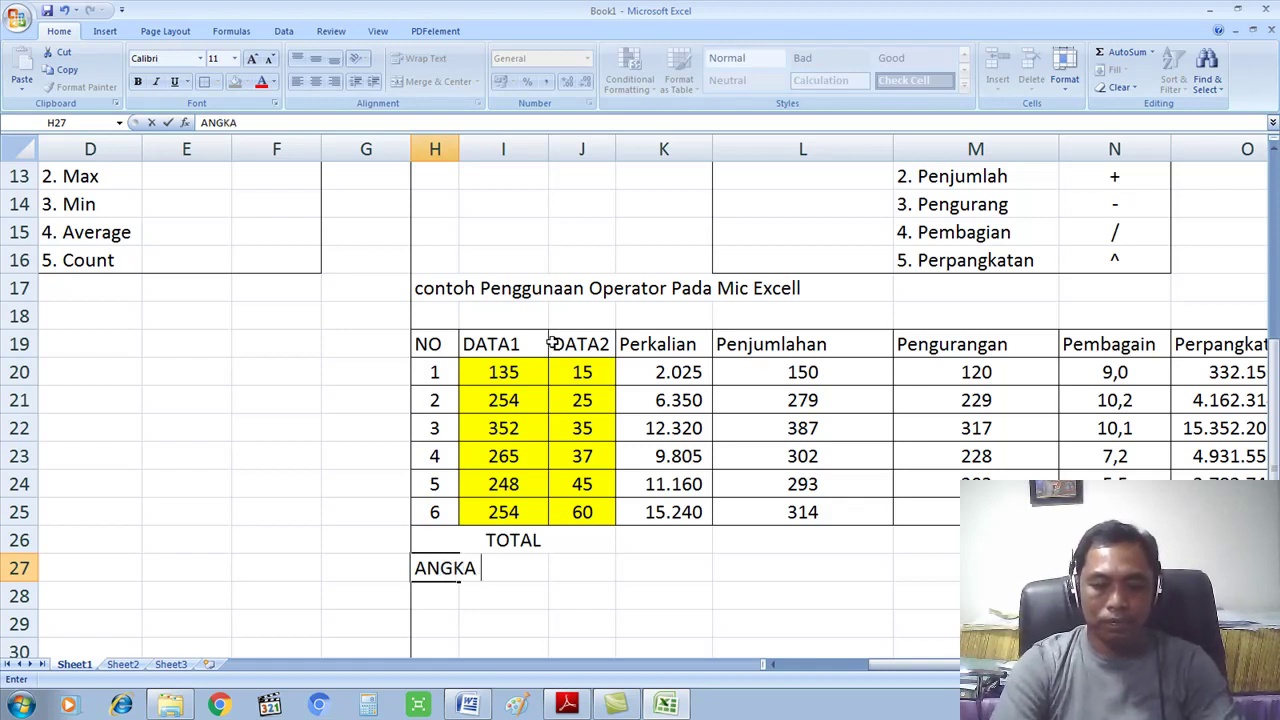
pyautogui.write('ERT')
pyautogui.write('GI')
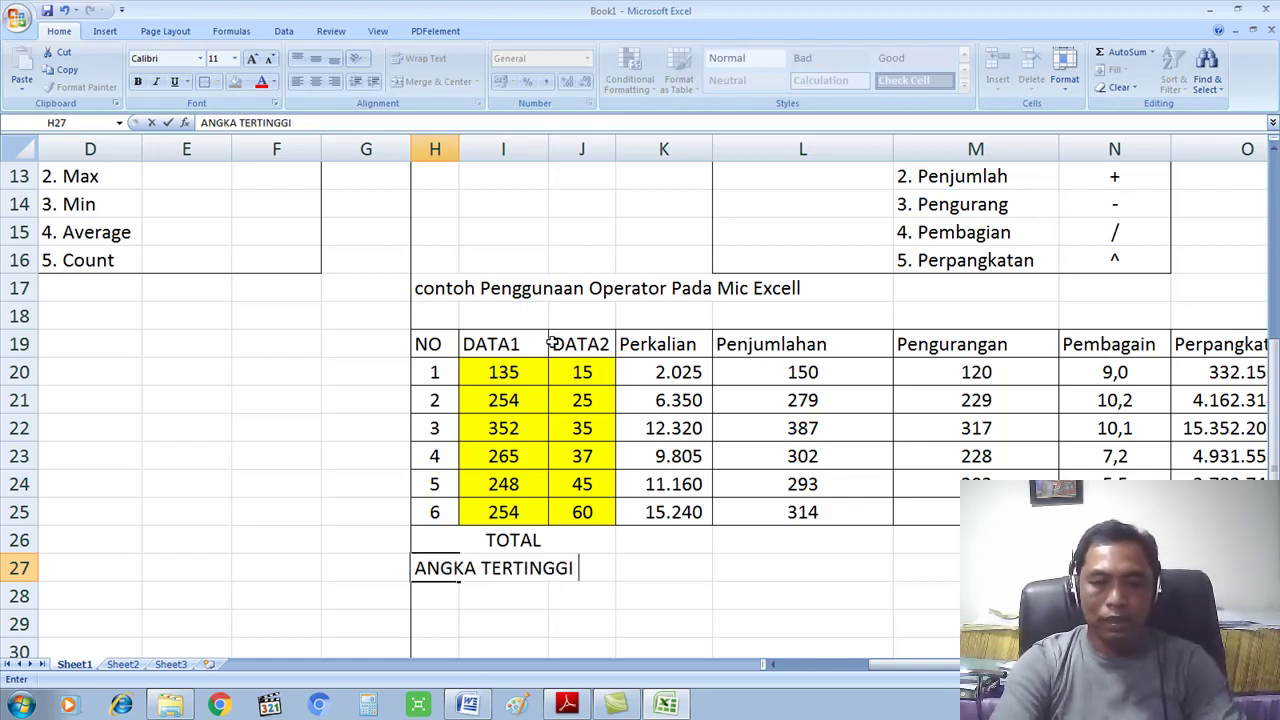
pyautogui.press('Return')
# Enter the labels "ANGKA TERKECIL" in cell H28 and "RATA-RATA" in cell H29
pyautogui.write('ANGKA')
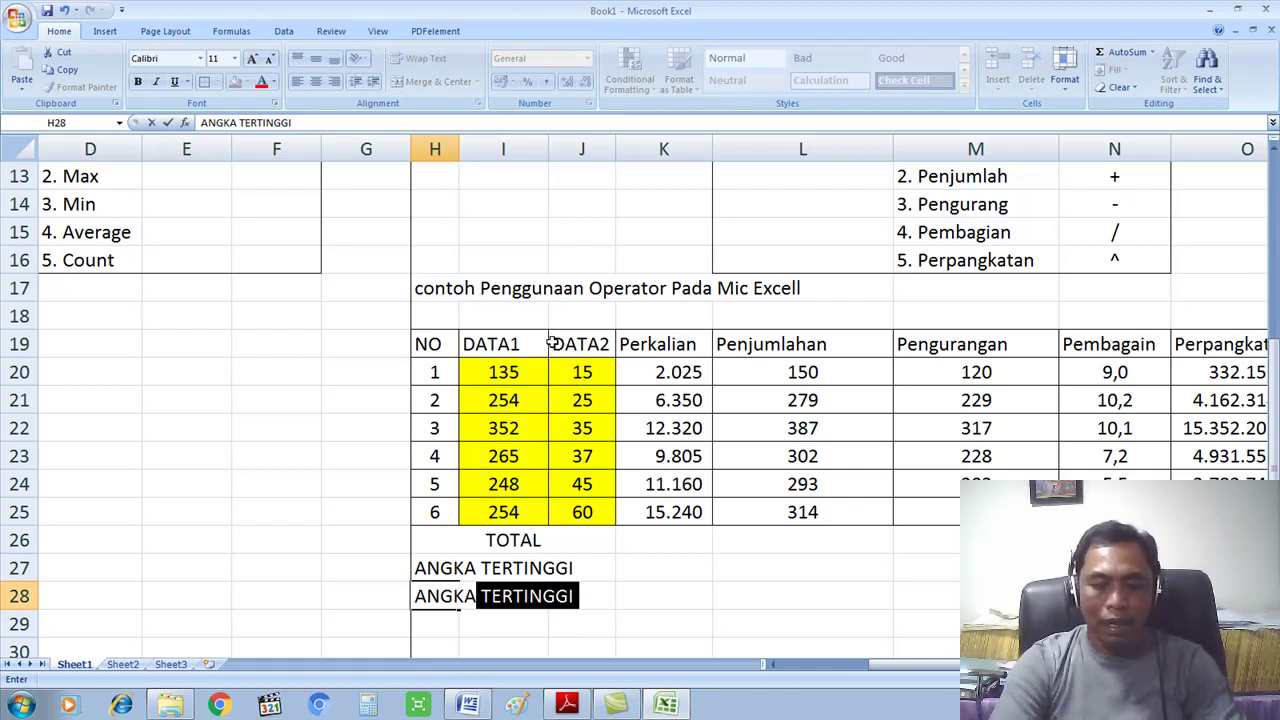
pyautogui.write(' TERKECIL')
pyautogui.press('Return')
pyautogui.write('ANGKA')
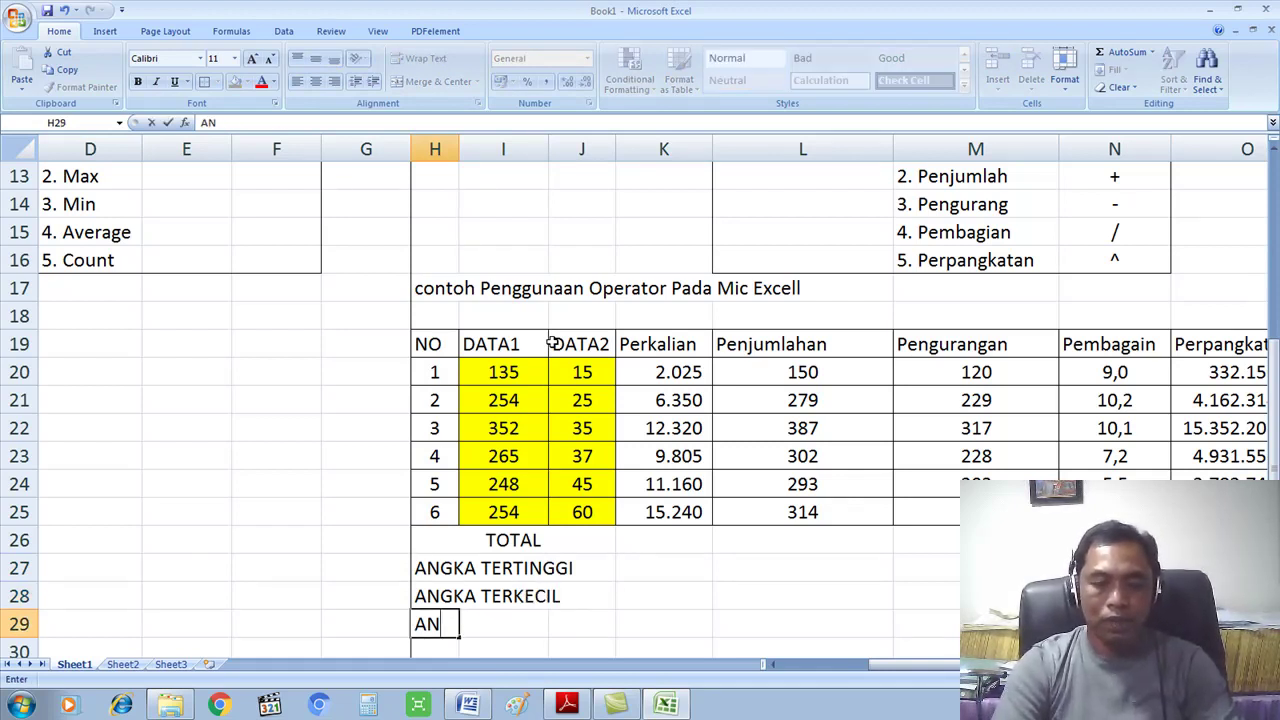
pyautogui.press('BackSpace')
pyautogui.press('BackSpace')
pyautogui.press('BackSpace')
pyautogui.press('BackSpace')
pyautogui.write('RATA-RATA')
pyautogui.press('Return')
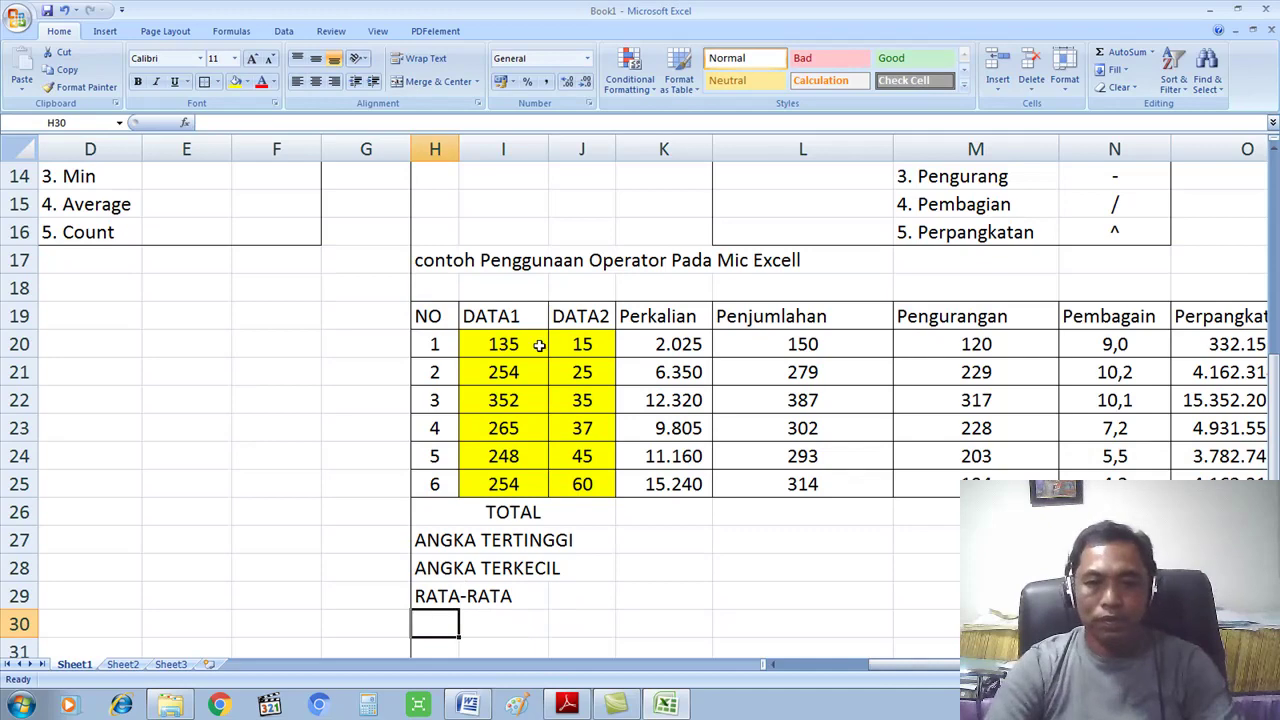
# Merge and center each of the label rows H27:J27, H28:J28 and H29:J29 separately
pyautogui.scroll(-2, 539, 344)
pyautogui.moveTo(414, 374); pyautogui.dragTo(591, 377)
pyautogui.click(398, 84)
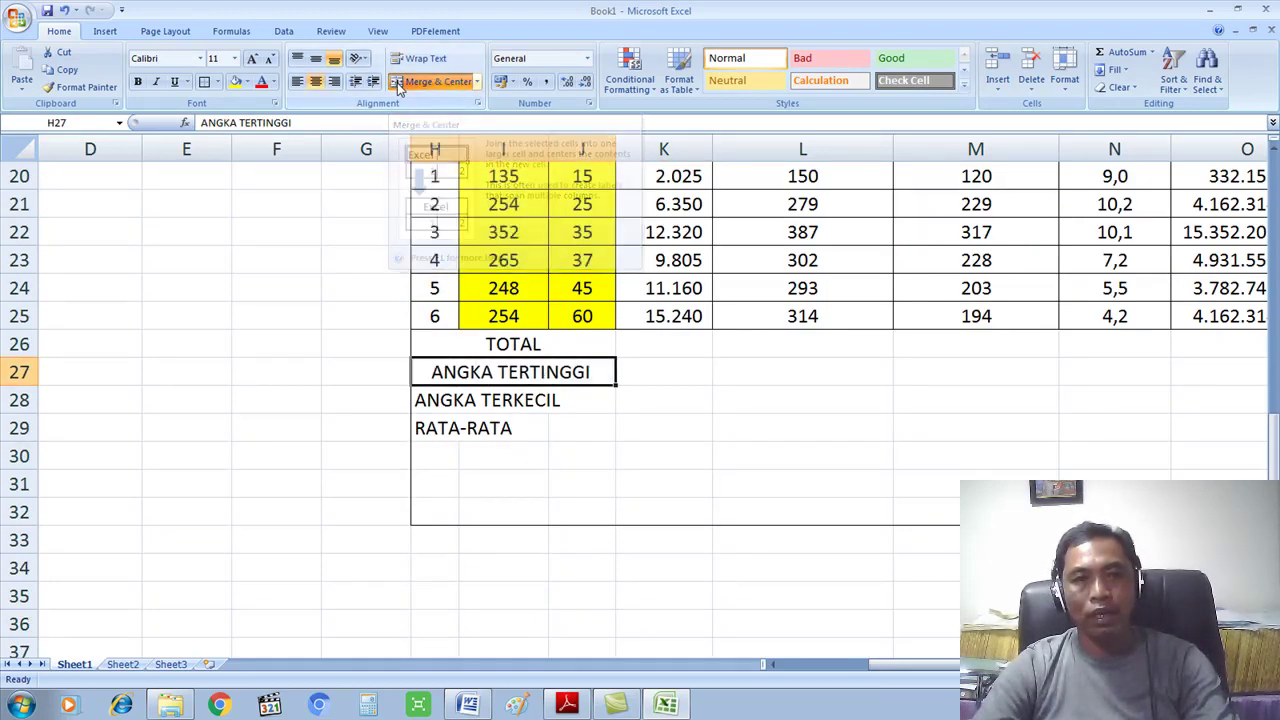
pyautogui.moveTo(426, 403); pyautogui.dragTo(562, 404)
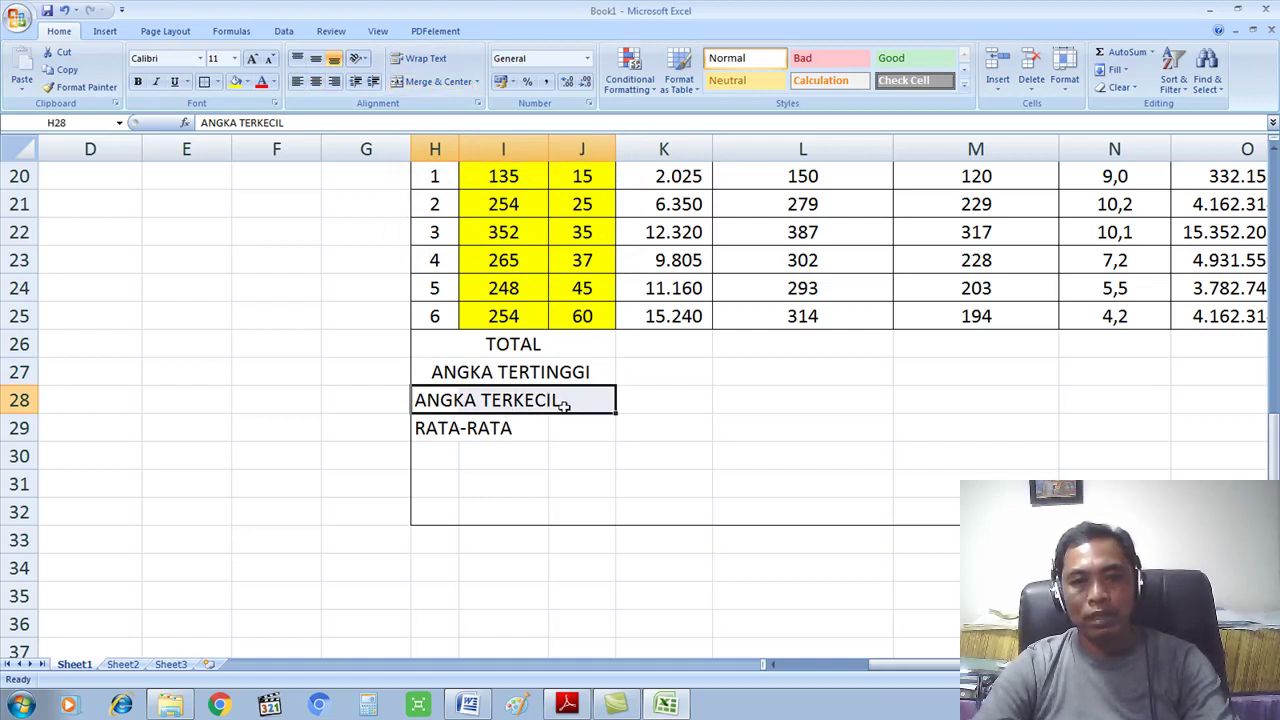
pyautogui.click(405, 84)
pyautogui.moveTo(423, 429); pyautogui.dragTo(562, 432)
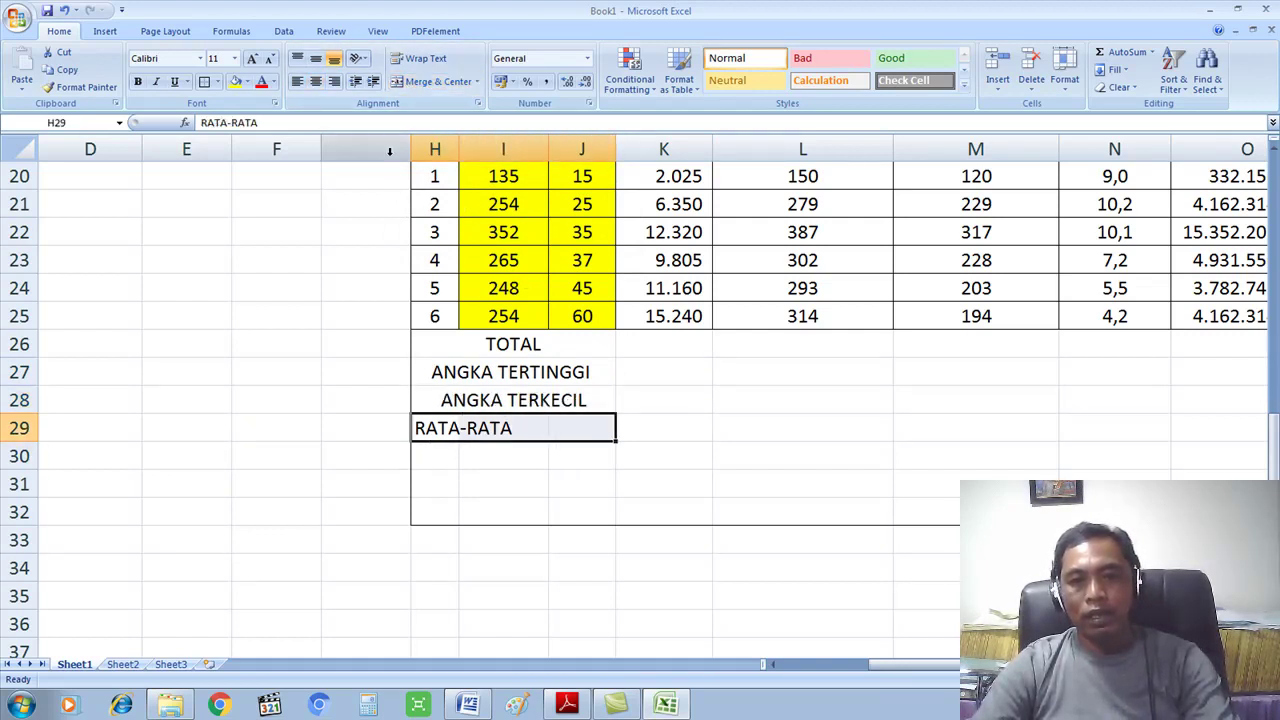
pyautogui.click(420, 81)
# Delete the empty rows 30 to 32 below the RATA-RATA row as entire rows
pyautogui.scroll(-1, 575, 438)
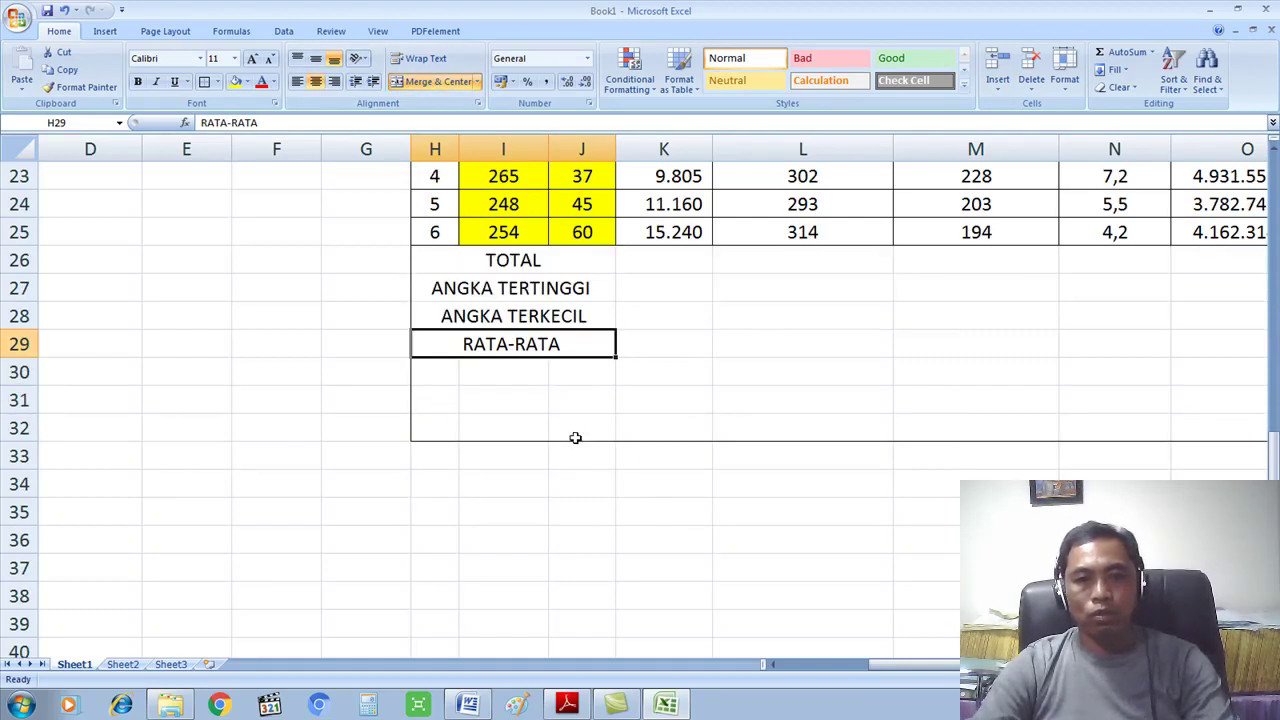
pyautogui.moveTo(468, 374); pyautogui.dragTo(474, 428)
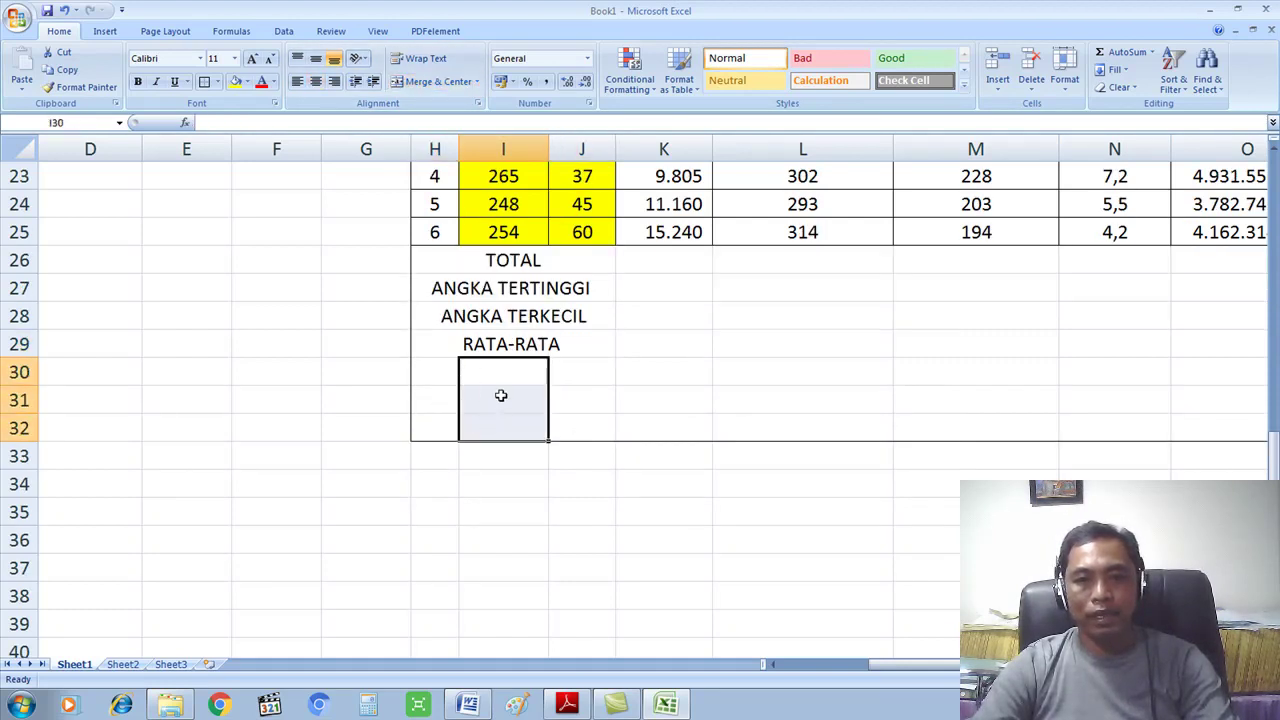
pyautogui.rightClick(503, 398)
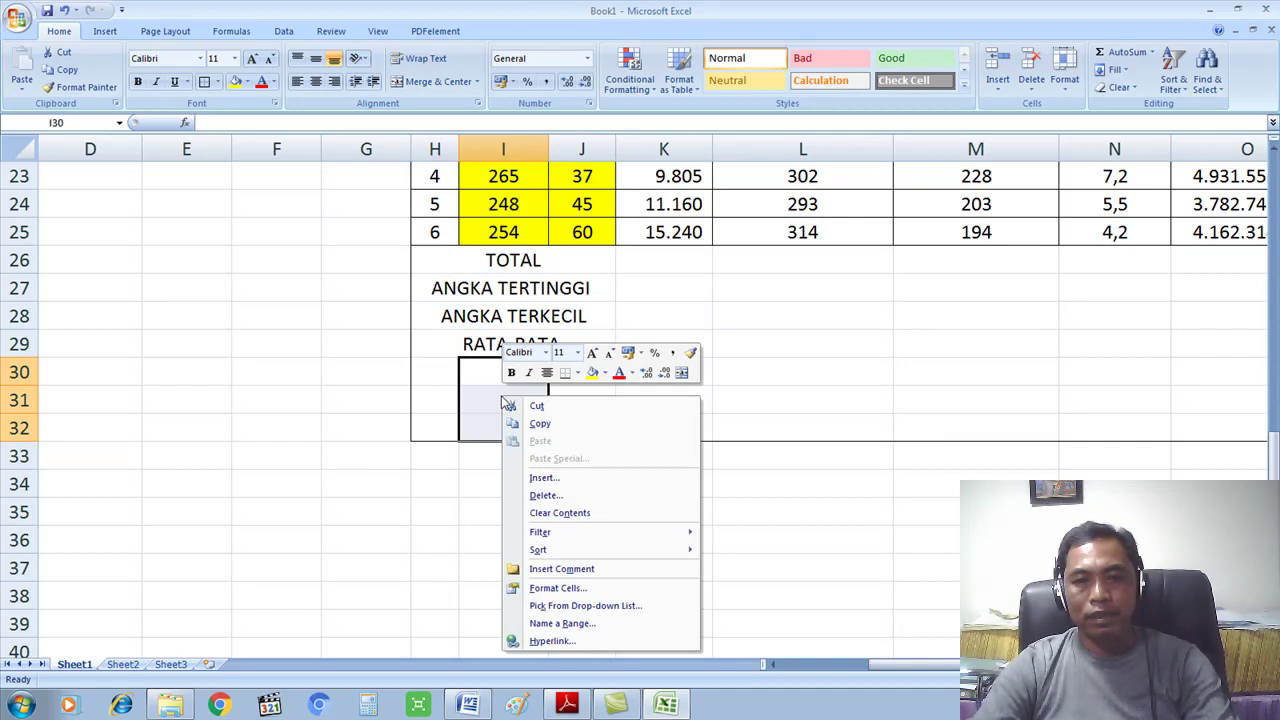
pyautogui.click(366, 373)
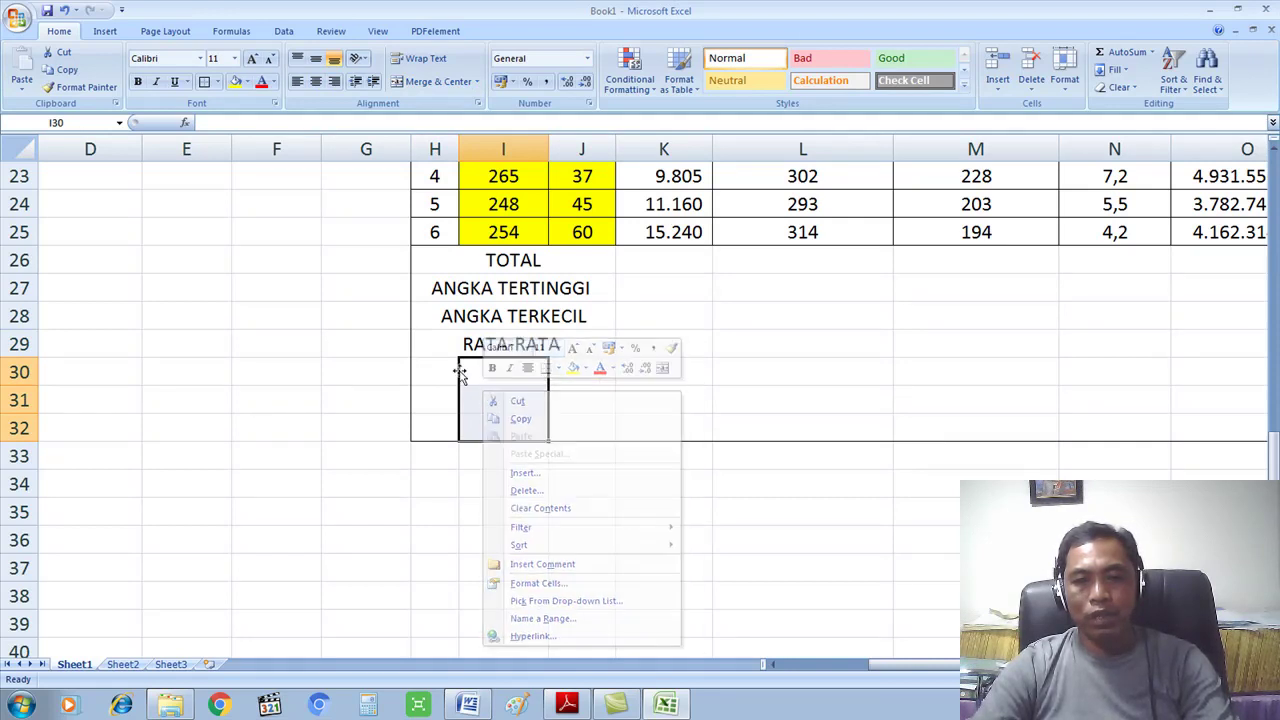
pyautogui.moveTo(486, 372); pyautogui.dragTo(486, 420)
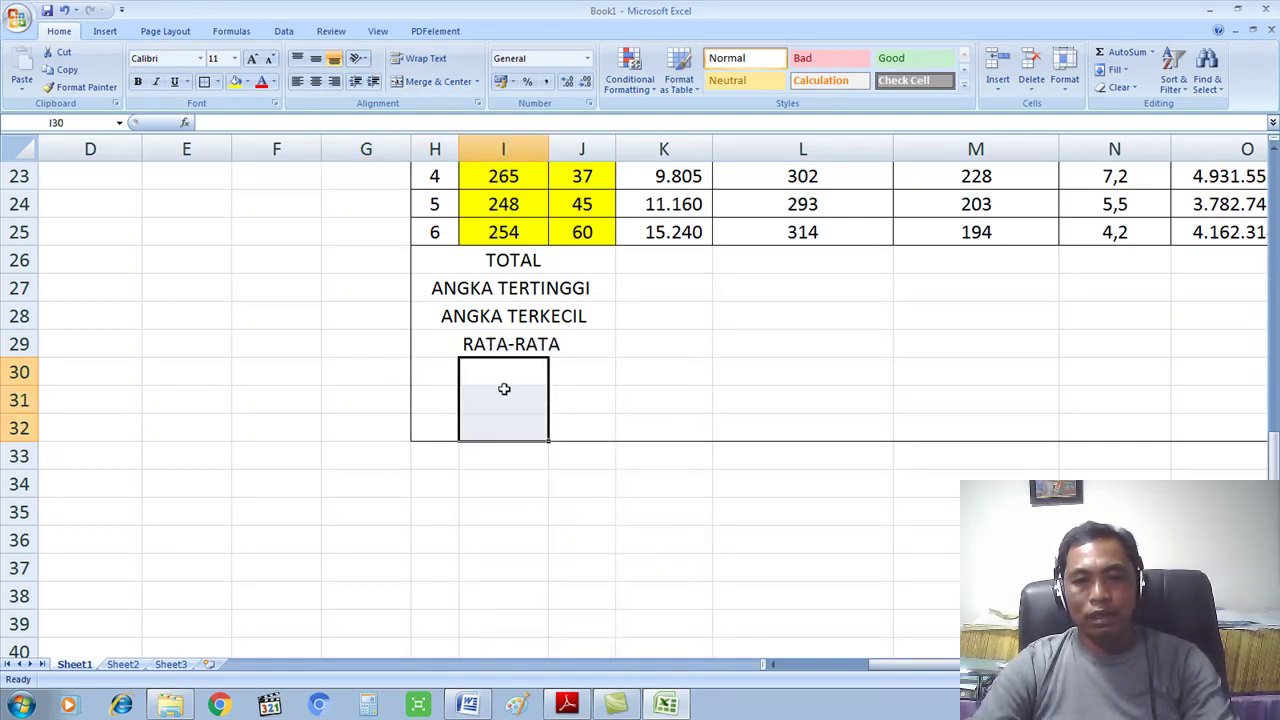
pyautogui.rightClick(503, 391)
pyautogui.click(548, 488)
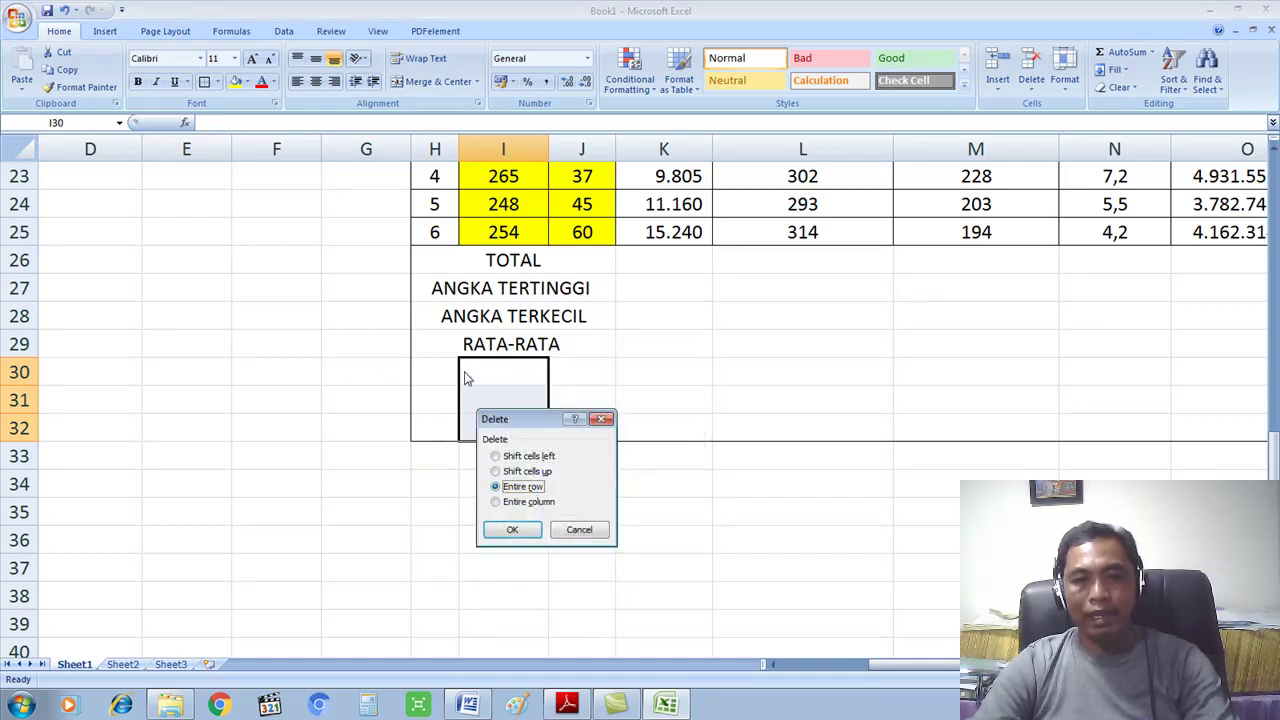
pyautogui.click(512, 529)
pyautogui.click(652, 392)
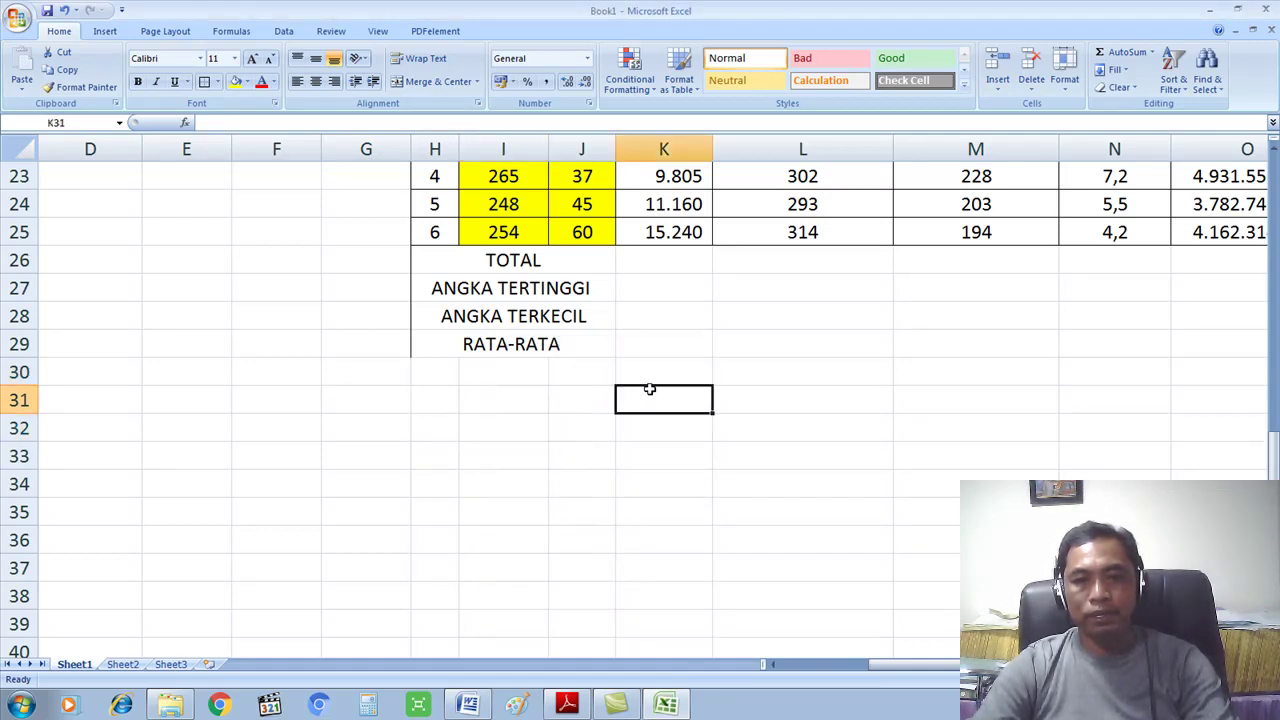
# Apply all borders to the summary rows H26:O29, covering both the label cells and the empty value cells
pyautogui.scroll(1, 635, 457)
pyautogui.hscroll(2, 876, 647)
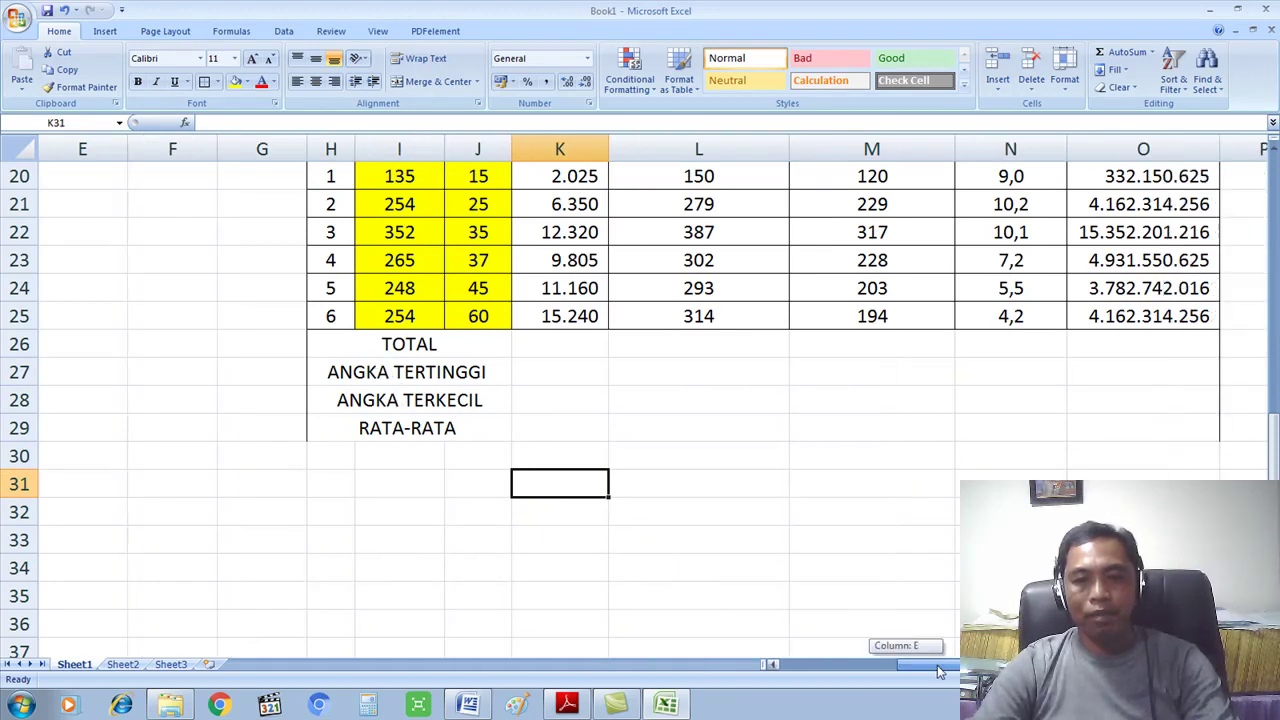
pyautogui.moveTo(266, 349); pyautogui.dragTo(1068, 430)
pyautogui.click(204, 82)
pyautogui.click(506, 409)
pyautogui.moveTo(466, 336); pyautogui.dragTo(1003, 417)
pyautogui.click(216, 82)
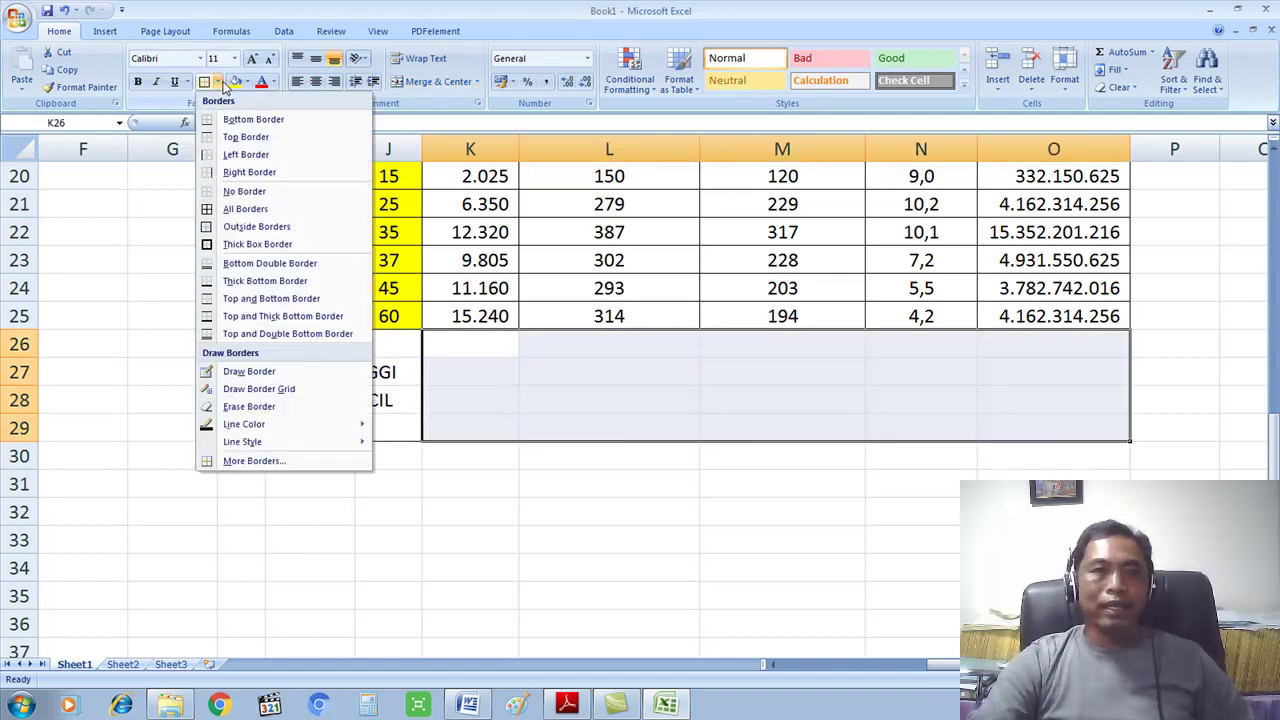
pyautogui.click(217, 212)
pyautogui.click(745, 483)
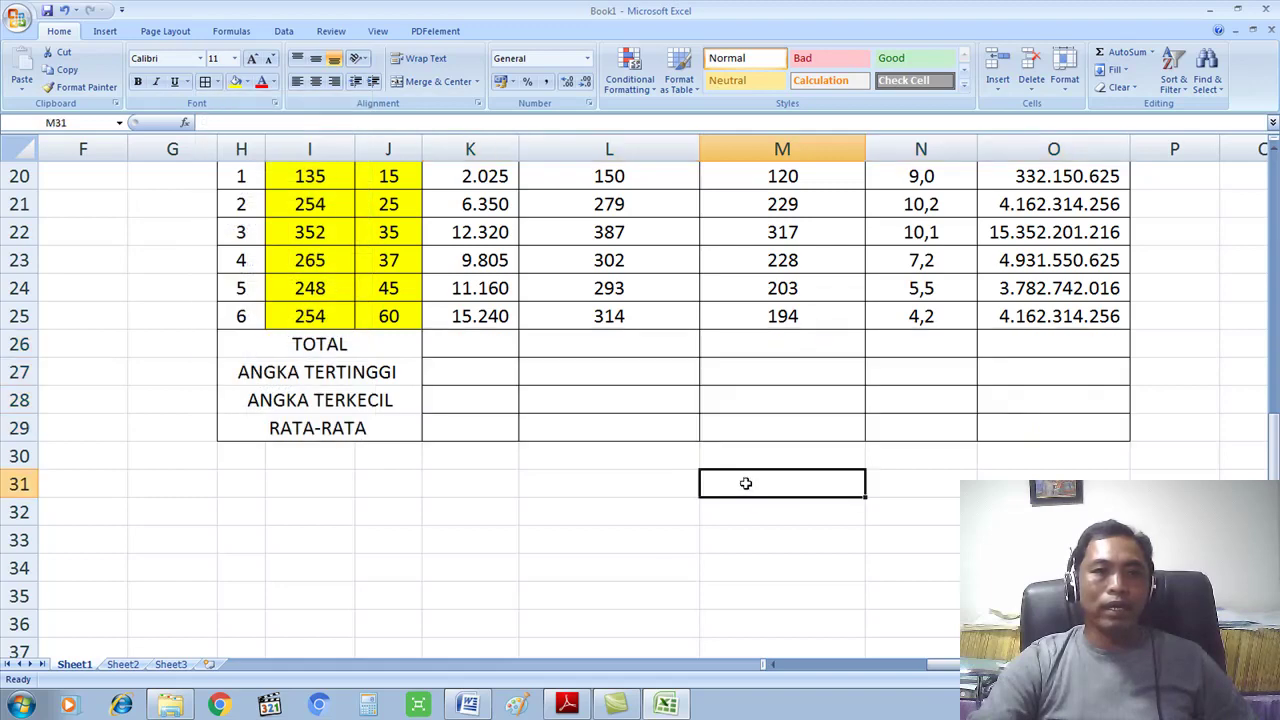
# Set the summary label cells H26:J29 to No Fill
pyautogui.click(497, 339)
pyautogui.click(363, 341)
pyautogui.scroll(1, 459, 369)
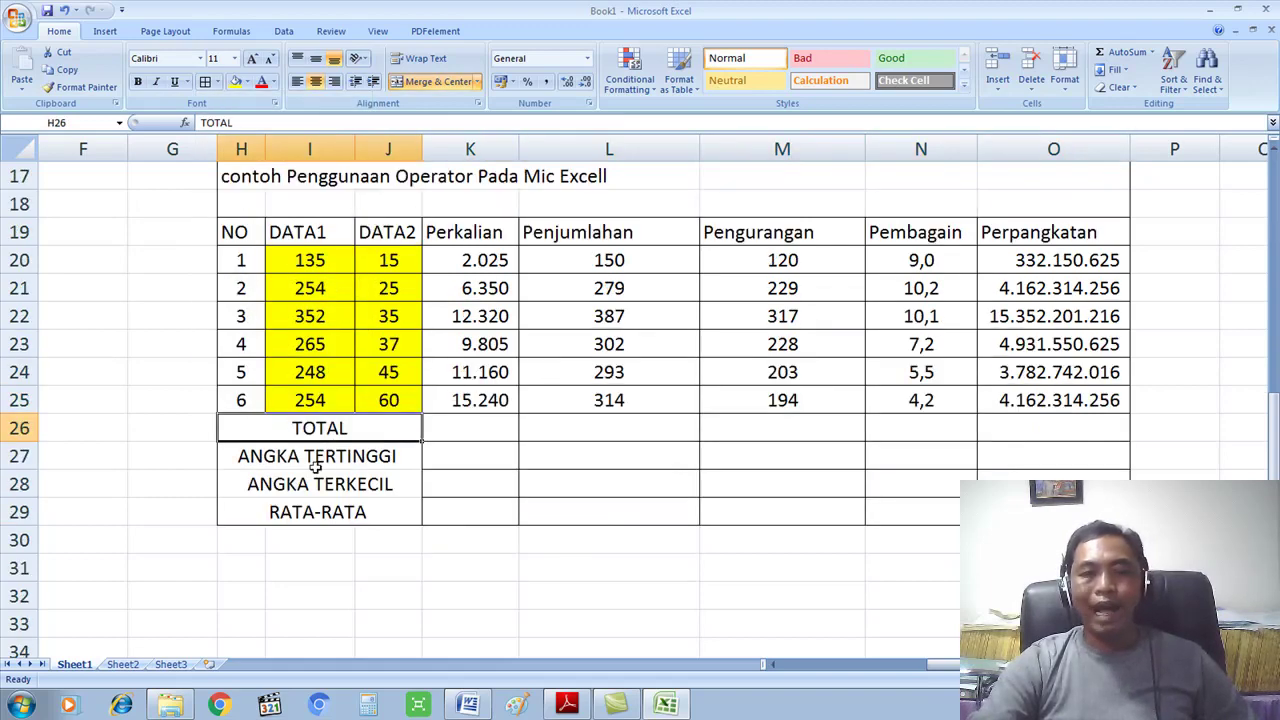
pyautogui.moveTo(319, 428); pyautogui.dragTo(334, 512)
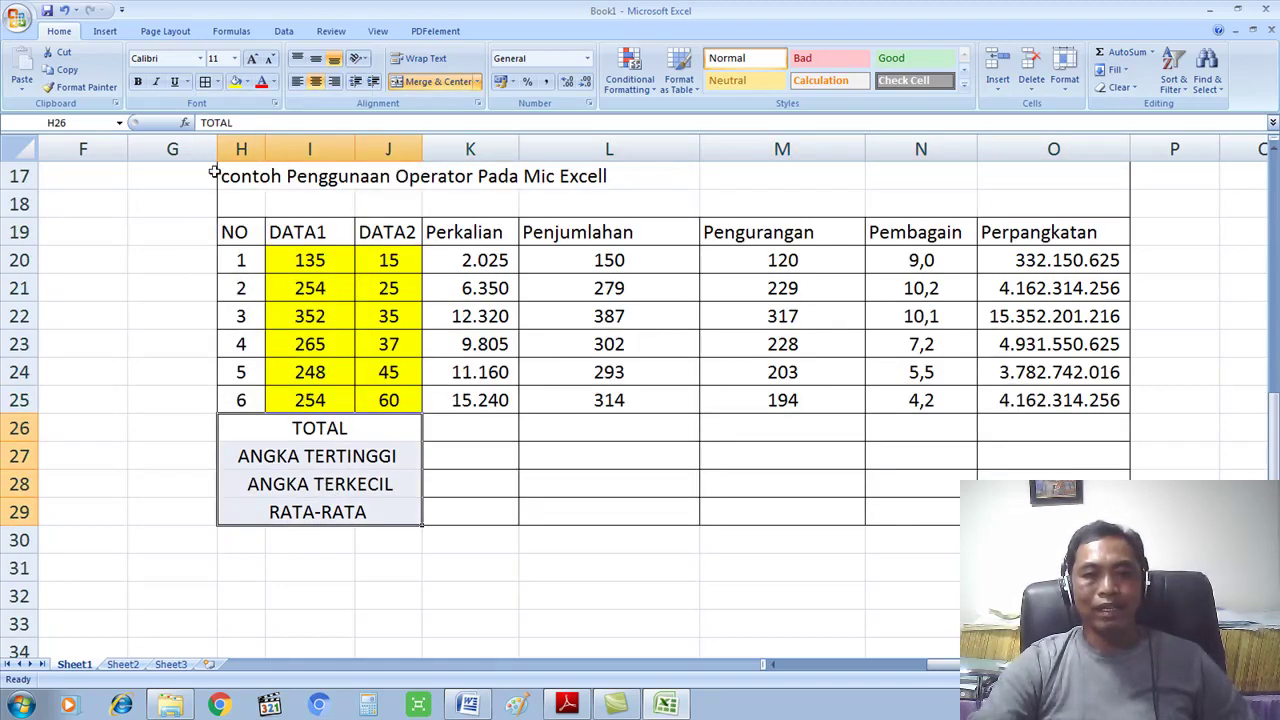
pyautogui.click(480, 429)
pyautogui.moveTo(330, 429); pyautogui.dragTo(327, 505)
pyautogui.click(248, 82)
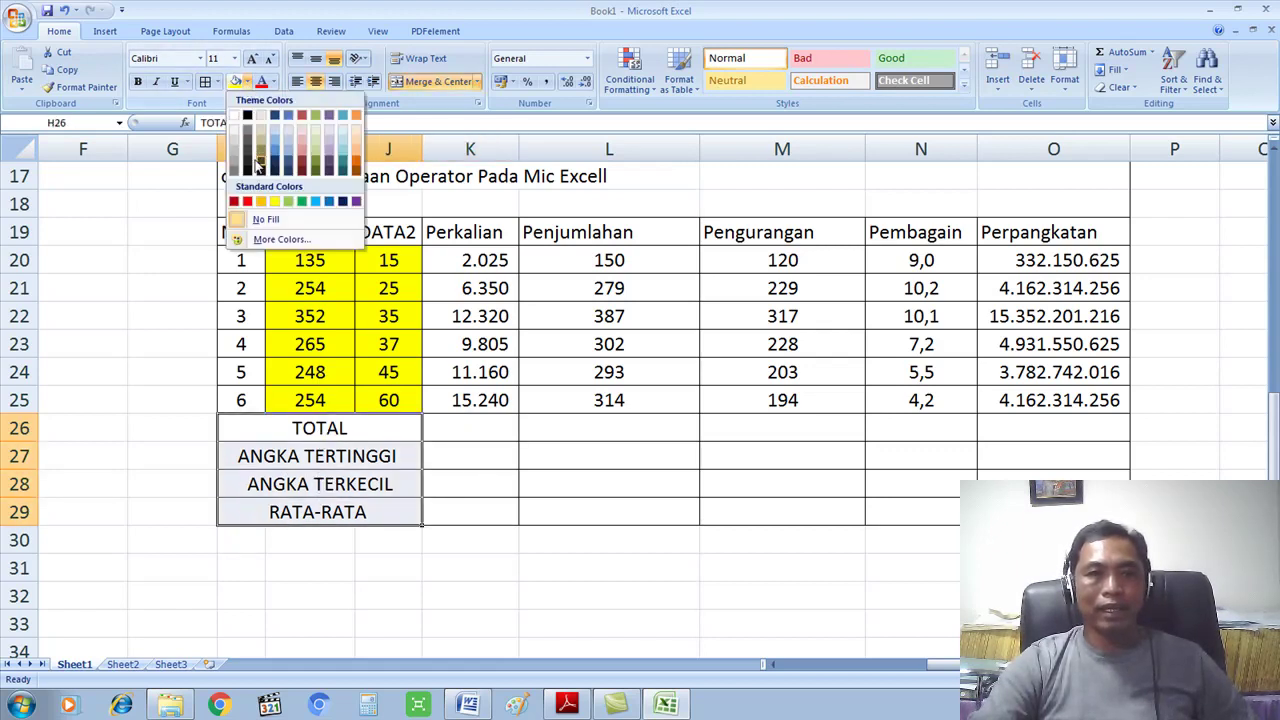
pyautogui.click(265, 219)
pyautogui.click(452, 420)
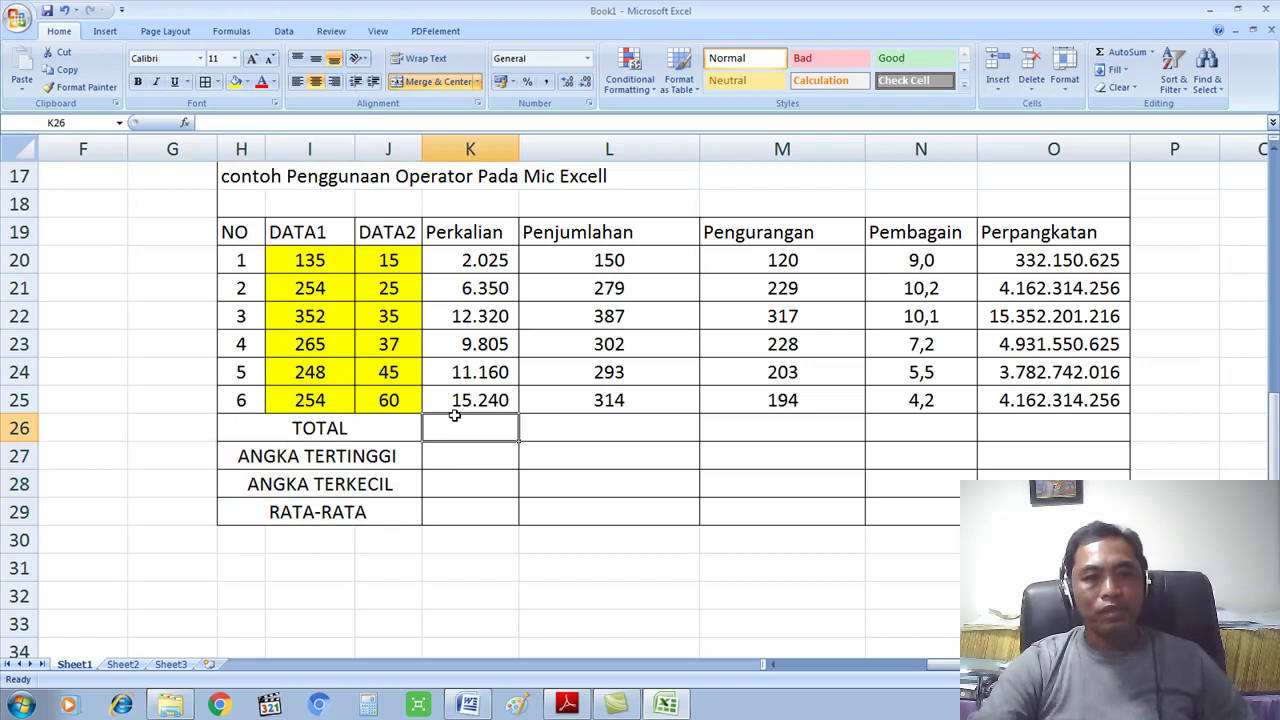
# Fill the summary label cells H26:J29 with standard light blue
pyautogui.moveTo(330, 428); pyautogui.dragTo(368, 503)
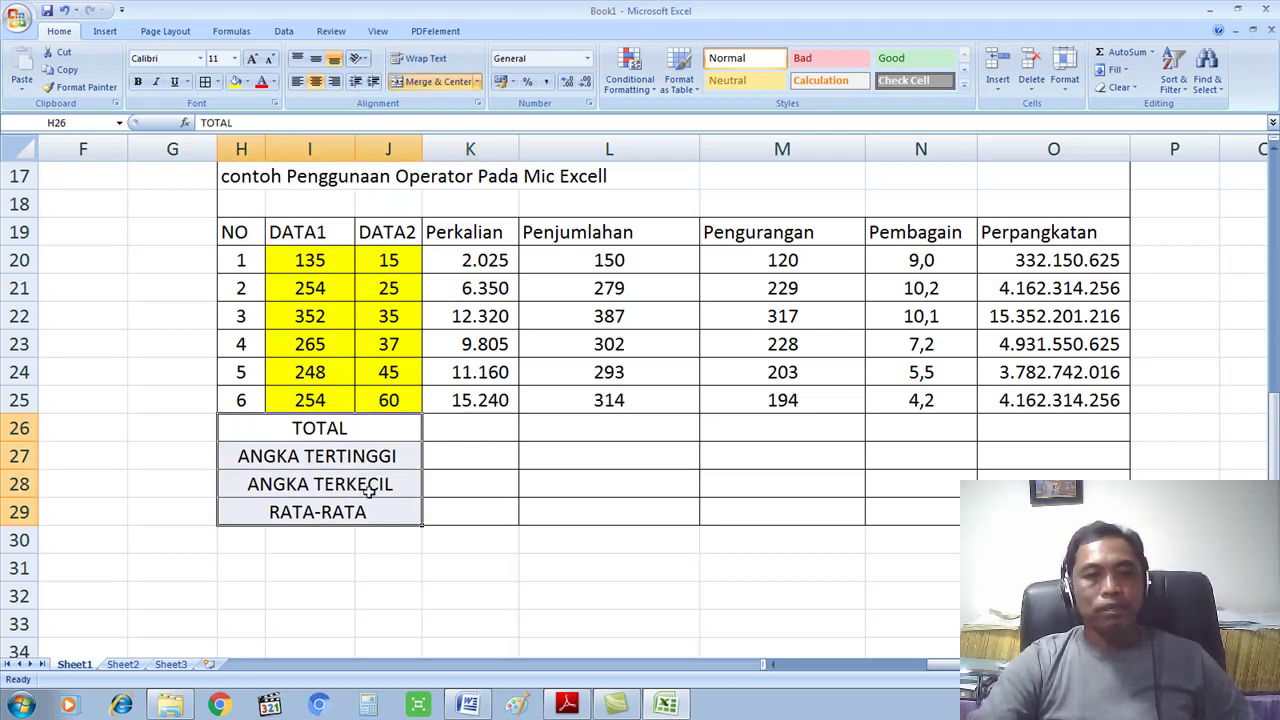
pyautogui.click(251, 82)
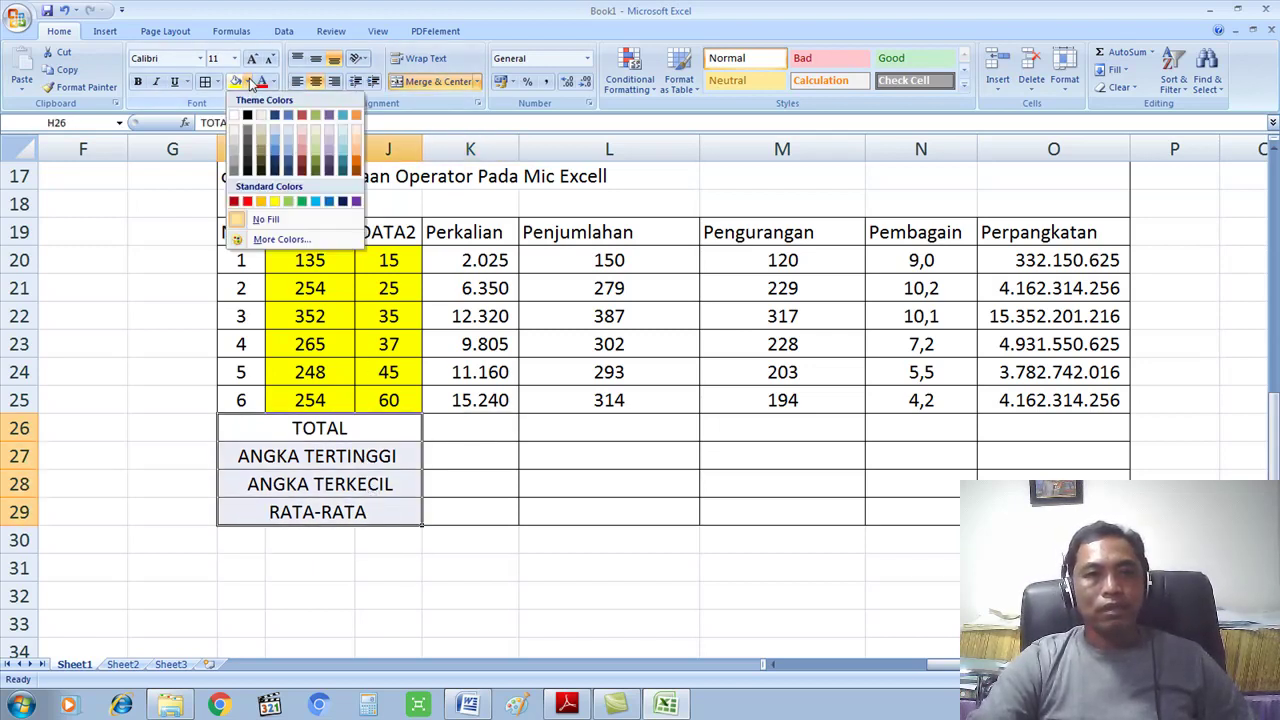
pyautogui.click(315, 201)
pyautogui.click(466, 429)
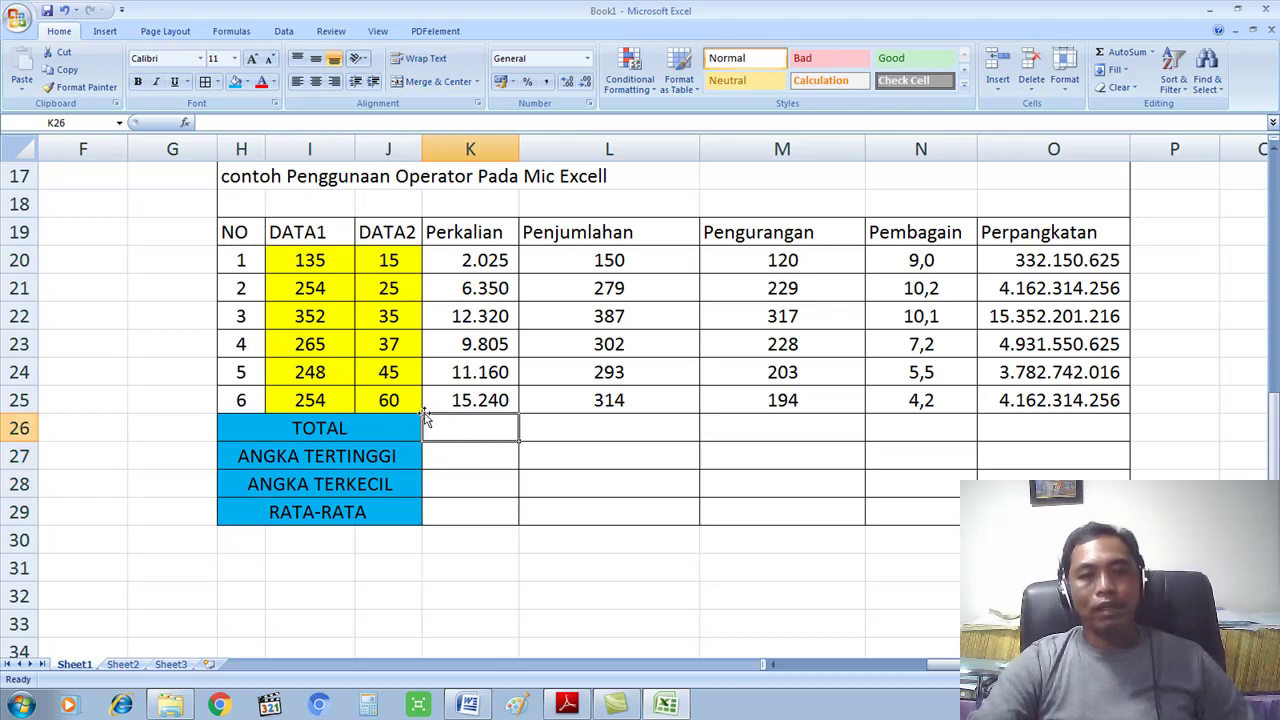
# Copy the function list in D12:D16 and paste it starting at cell E26, beside the summary rows
pyautogui.moveTo(941, 668); pyautogui.dragTo(829, 670)
pyautogui.scroll(2, 234, 427)
pyautogui.moveTo(248, 212); pyautogui.dragTo(248, 316)
pyautogui.hotkey('ctrl', 'c')
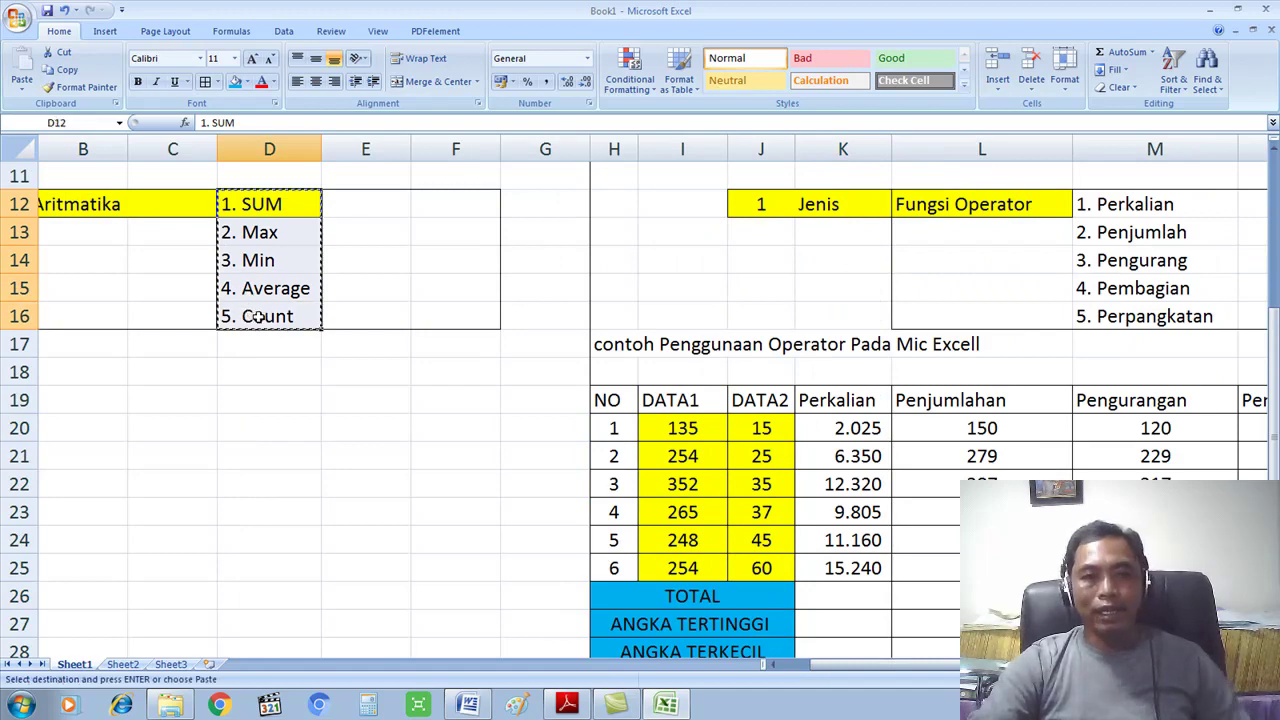
pyautogui.scroll(-4, 371, 360)
pyautogui.click(376, 290)
pyautogui.click(366, 264)
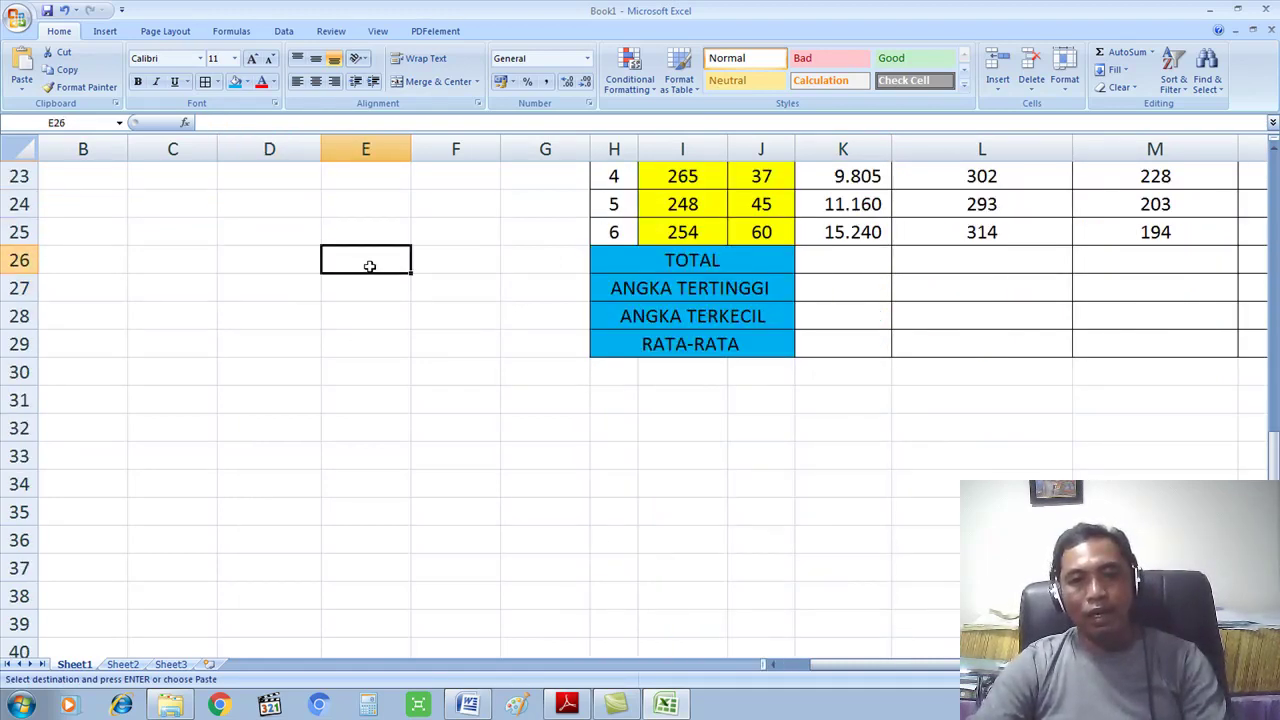
pyautogui.hotkey('ctrl', 'v')
# Clear the "5. Count" entry from cell E30 in the pasted function list
pyautogui.click(366, 372)
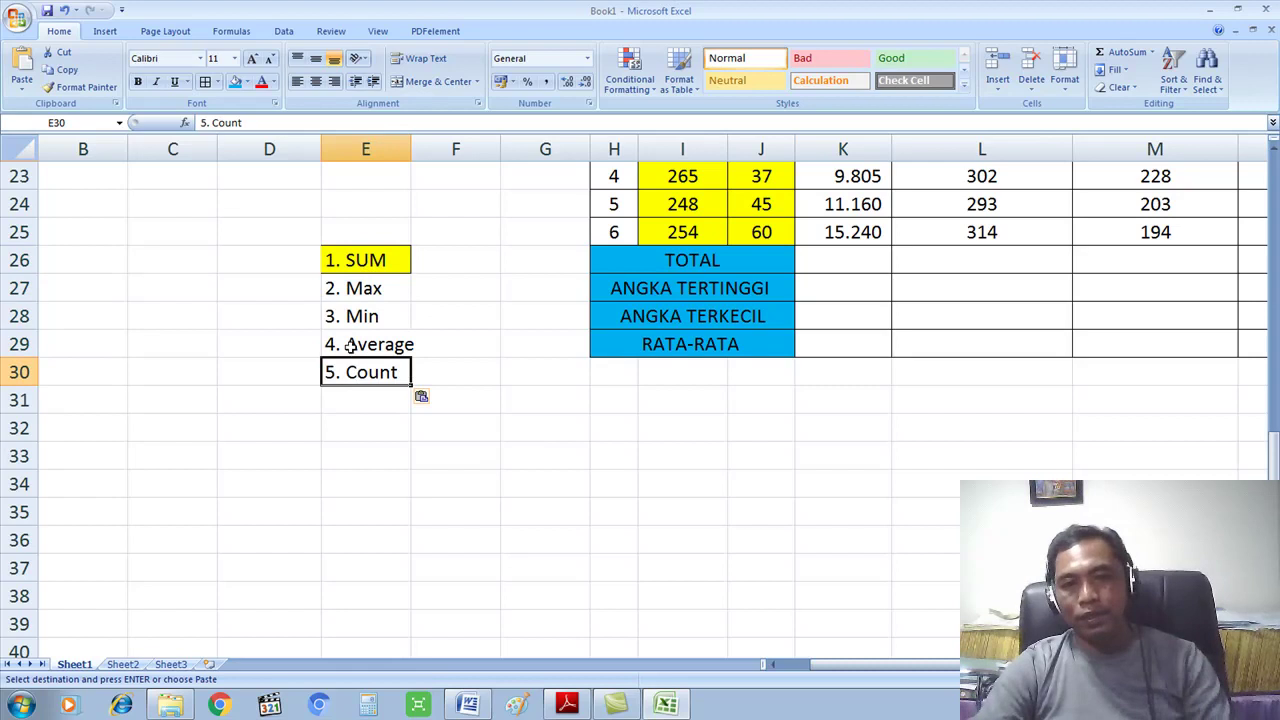
pyautogui.press('Delete')
pyautogui.press('Right')
pyautogui.press('Right')
pyautogui.press('Right')
pyautogui.press('Right')
pyautogui.moveTo(352, 265); pyautogui.dragTo(358, 342)
pyautogui.click(907, 281)
# Total the Perkalian column in cell K26 with the formula =K20+K21+K22+K23+K24+K25
pyautogui.click(859, 263)
pyautogui.scroll(1, 949, 366)
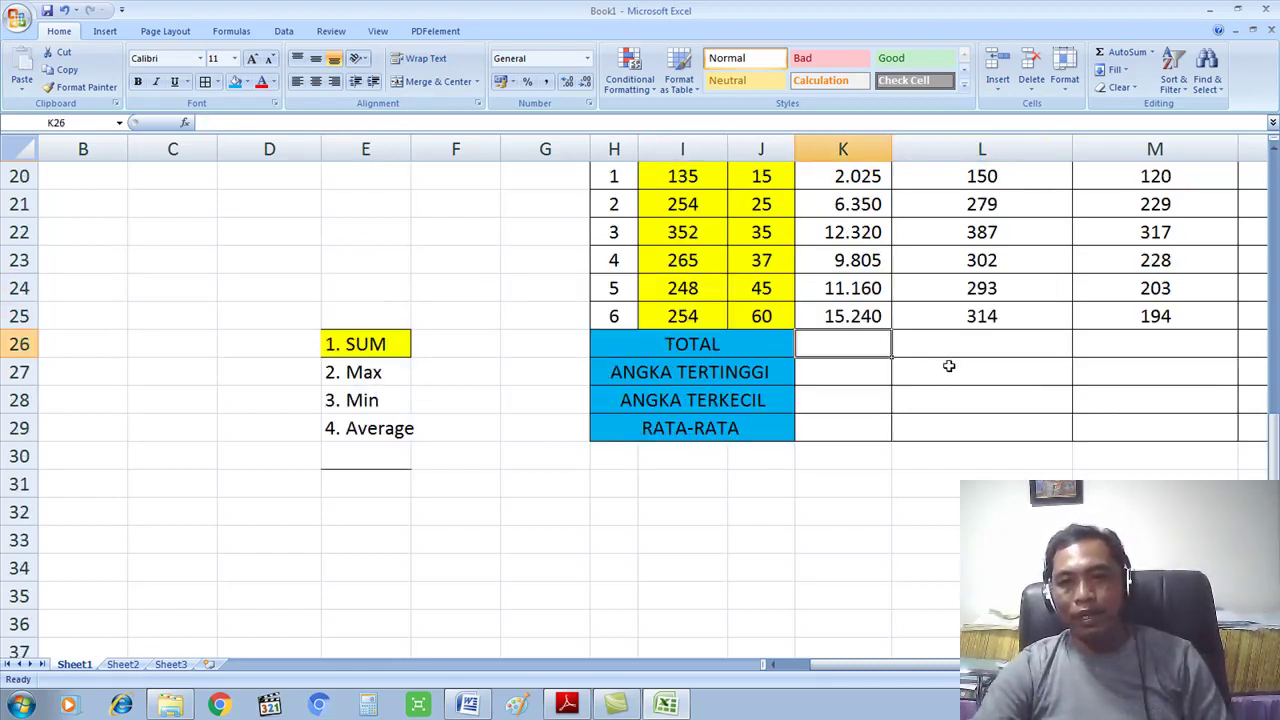
pyautogui.moveTo(966, 664); pyautogui.dragTo(1024, 664)
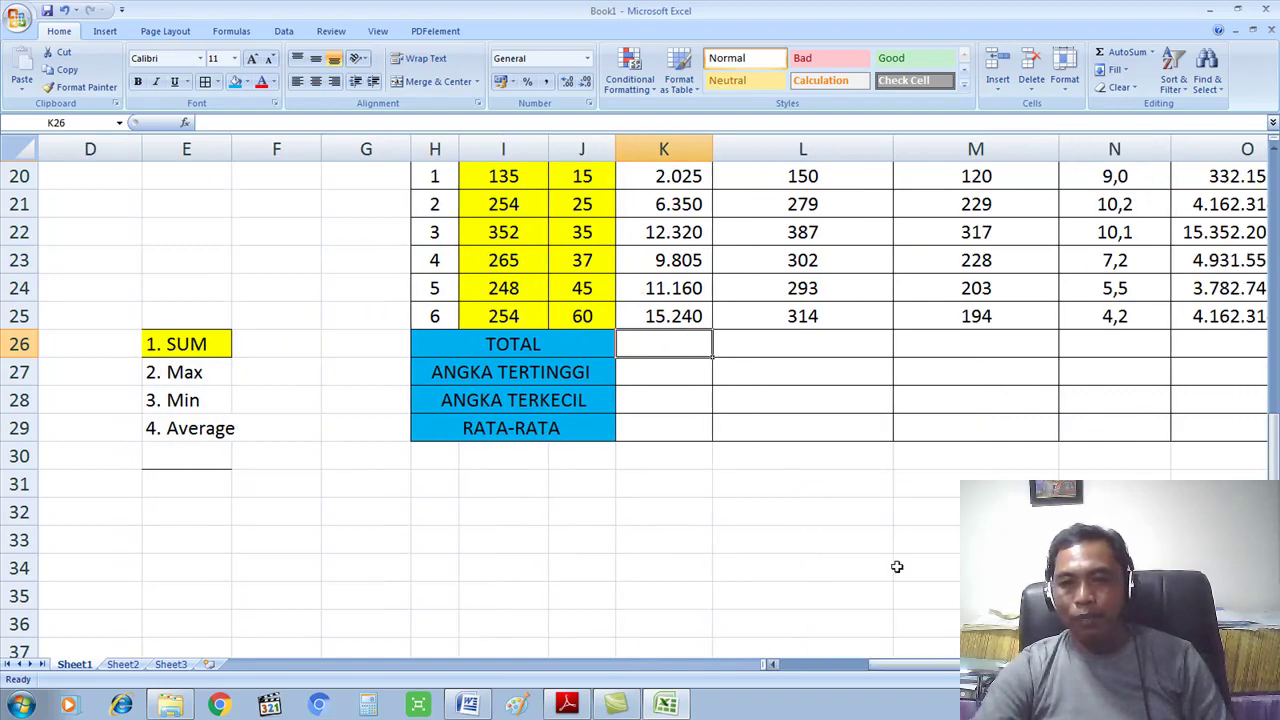
pyautogui.scroll(1, 865, 540)
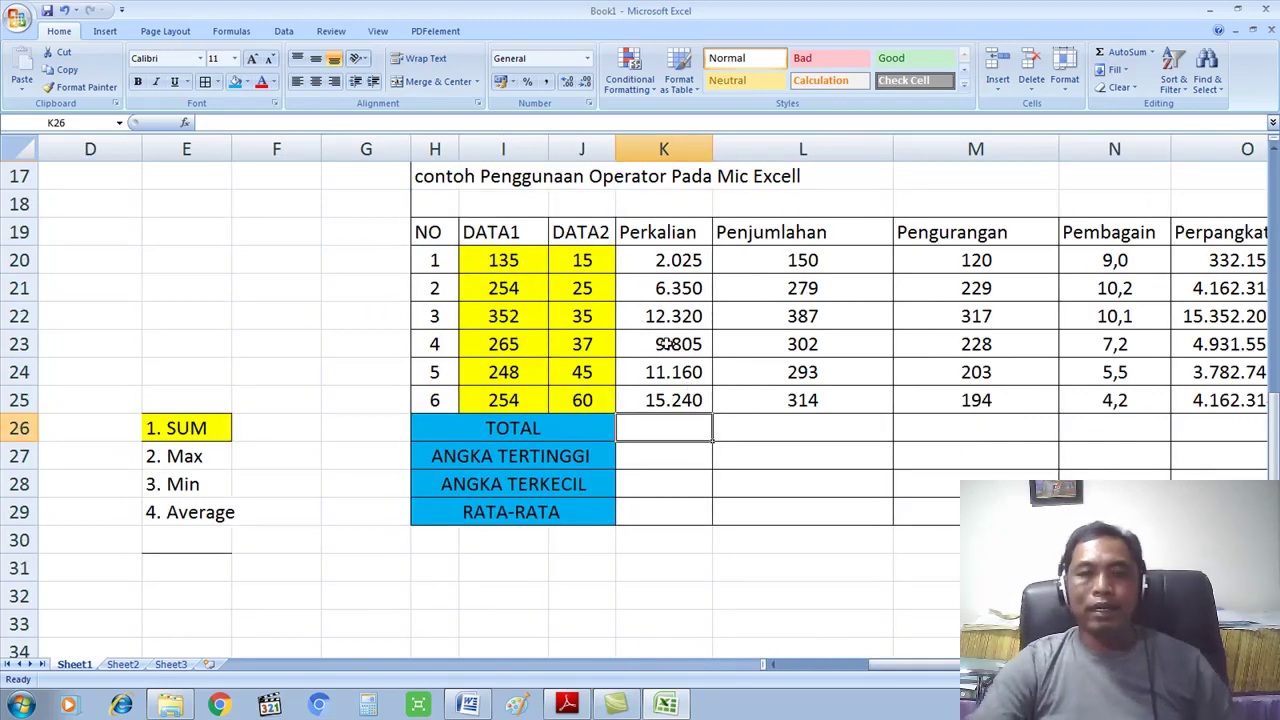
pyautogui.click(680, 240)
pyautogui.click(682, 433)
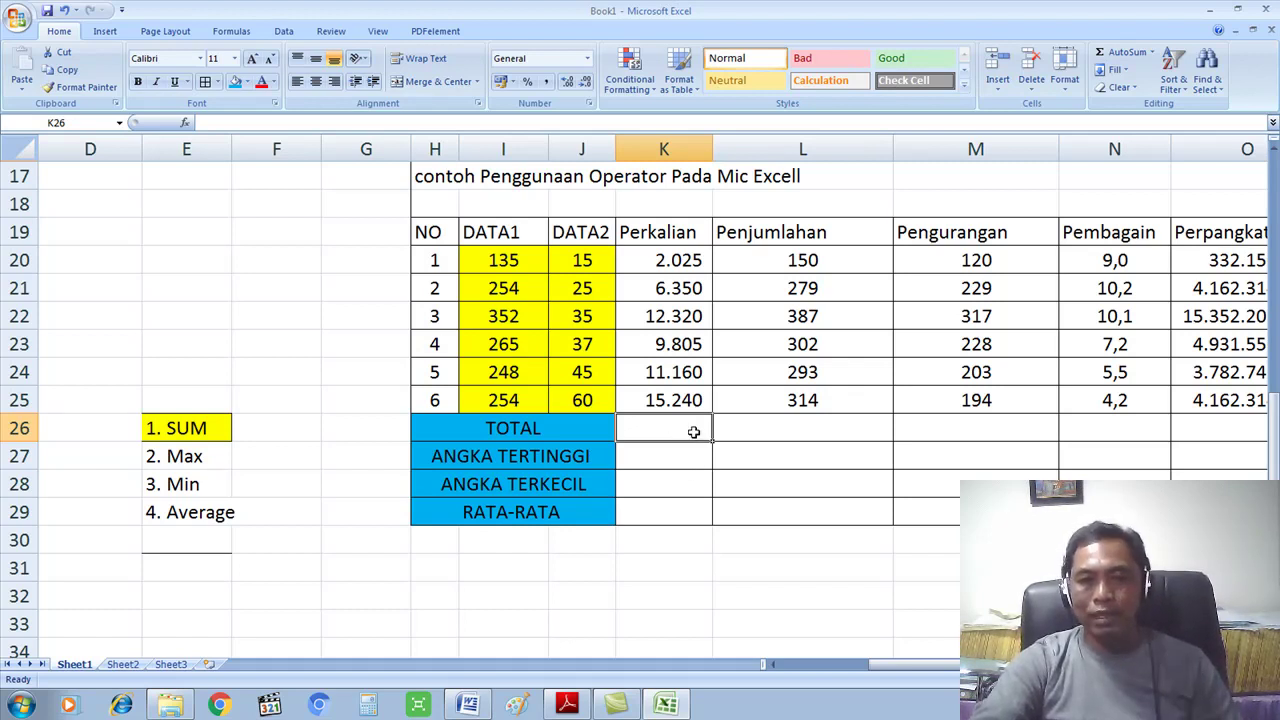
pyautogui.write('=')
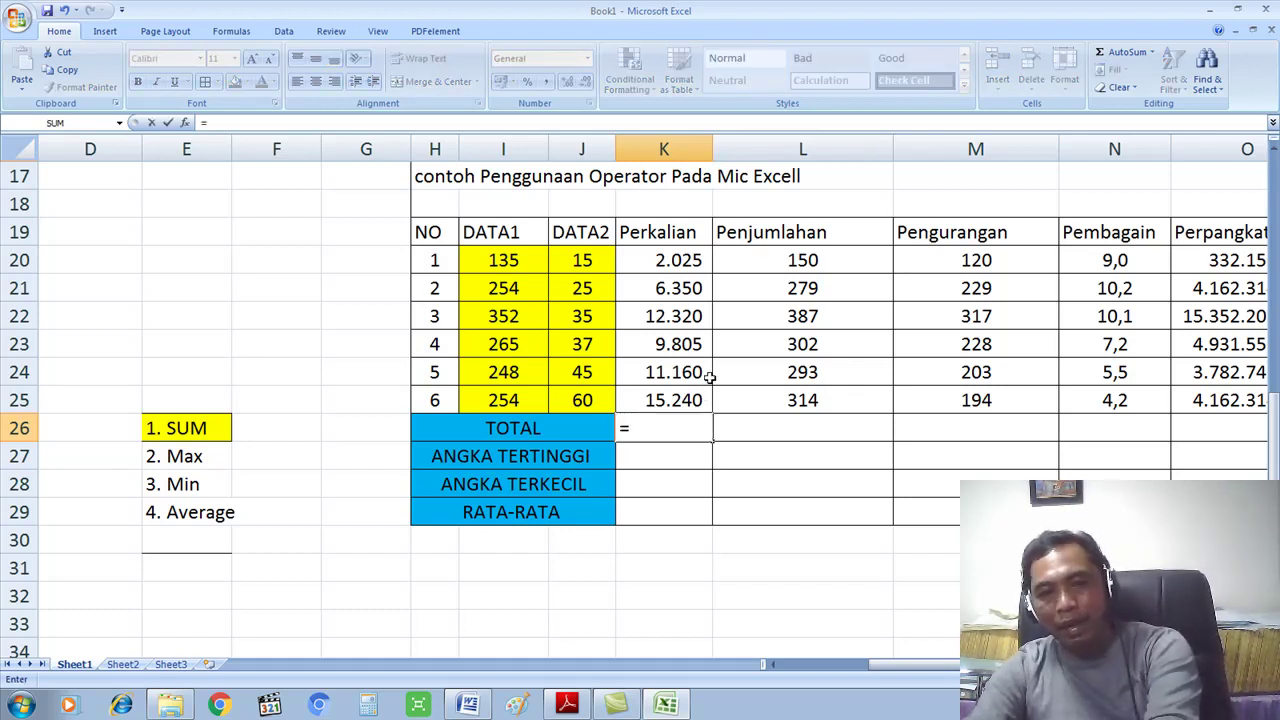
pyautogui.click(676, 262)
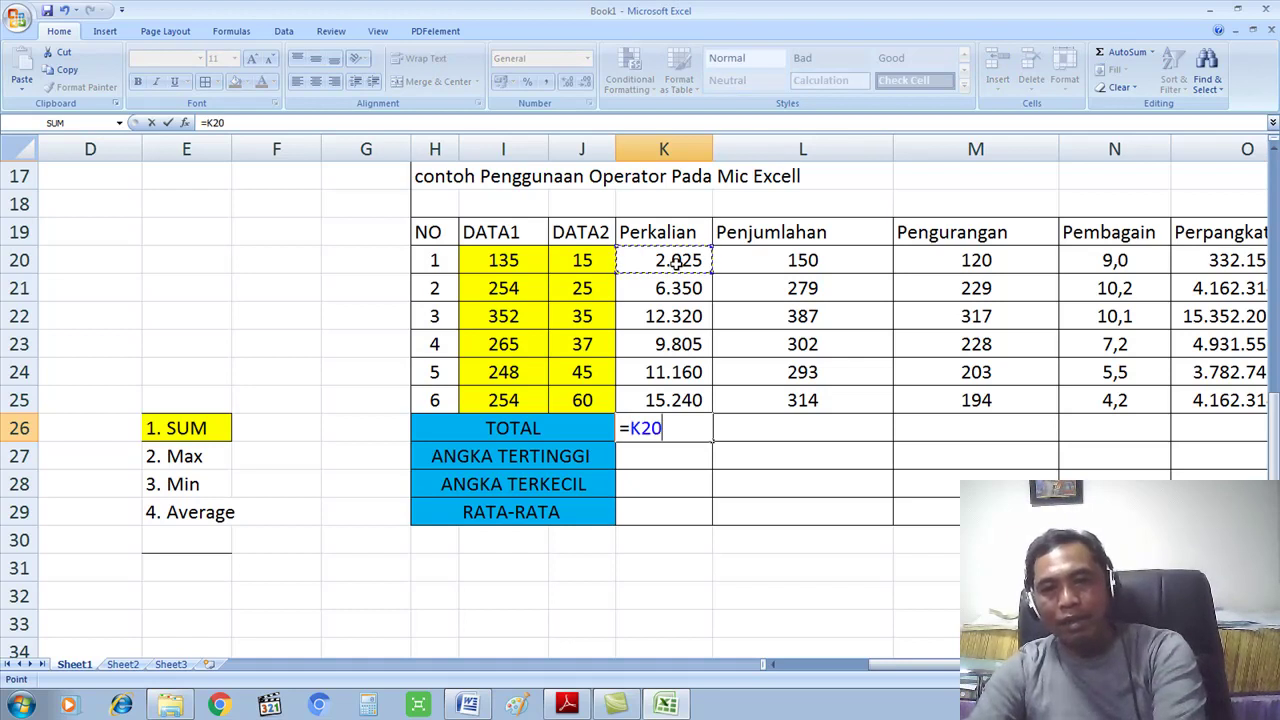
pyautogui.write('+')
pyautogui.click(678, 290)
pyautogui.write('+')
pyautogui.click(684, 318)
pyautogui.write('+')
pyautogui.click(684, 344)
pyautogui.write('+')
pyautogui.click(686, 372)
pyautogui.write('+')
pyautogui.click(686, 400)
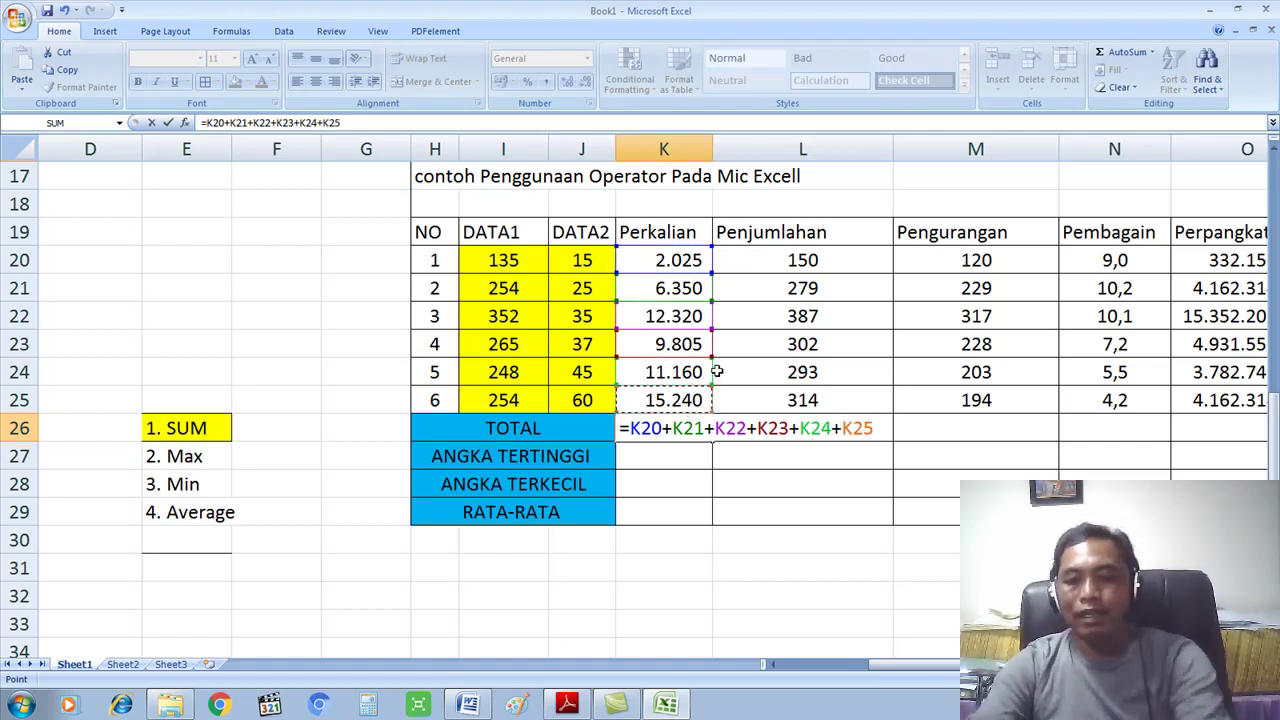
pyautogui.press('Return')
pyautogui.click(687, 434)
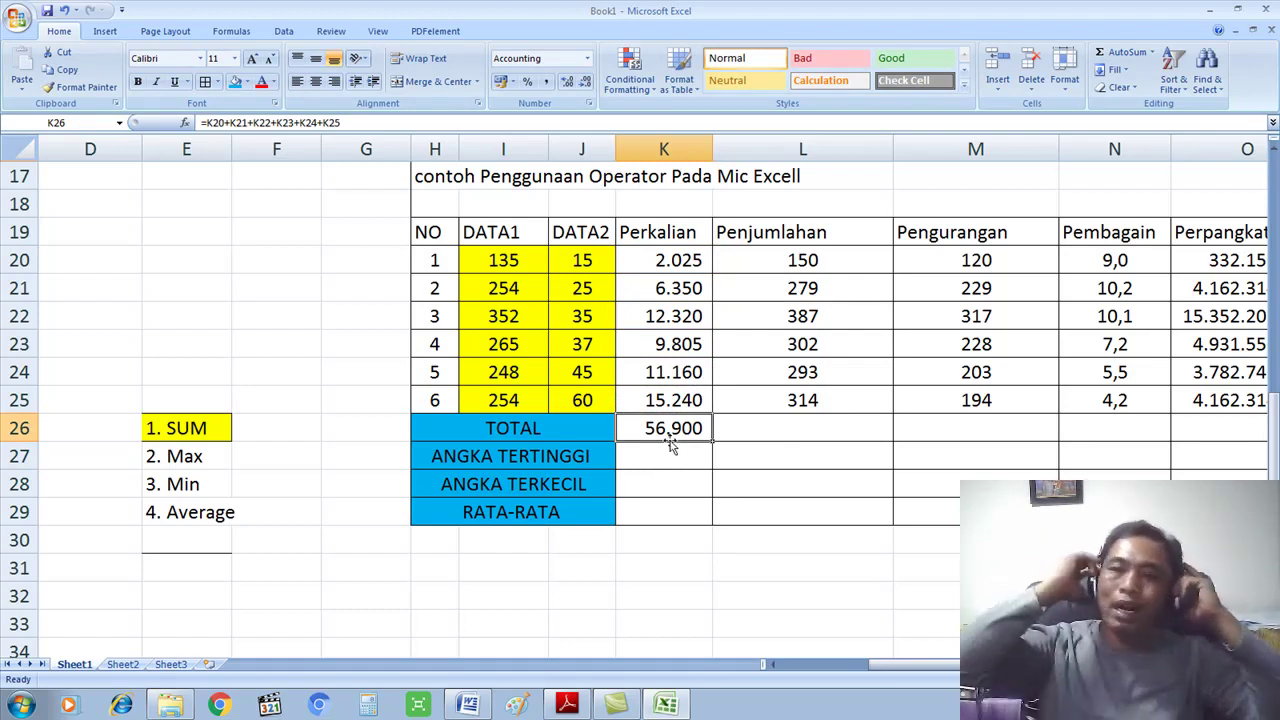
# Clear the manual addition formula from the TOTAL cell K26
pyautogui.write('=')
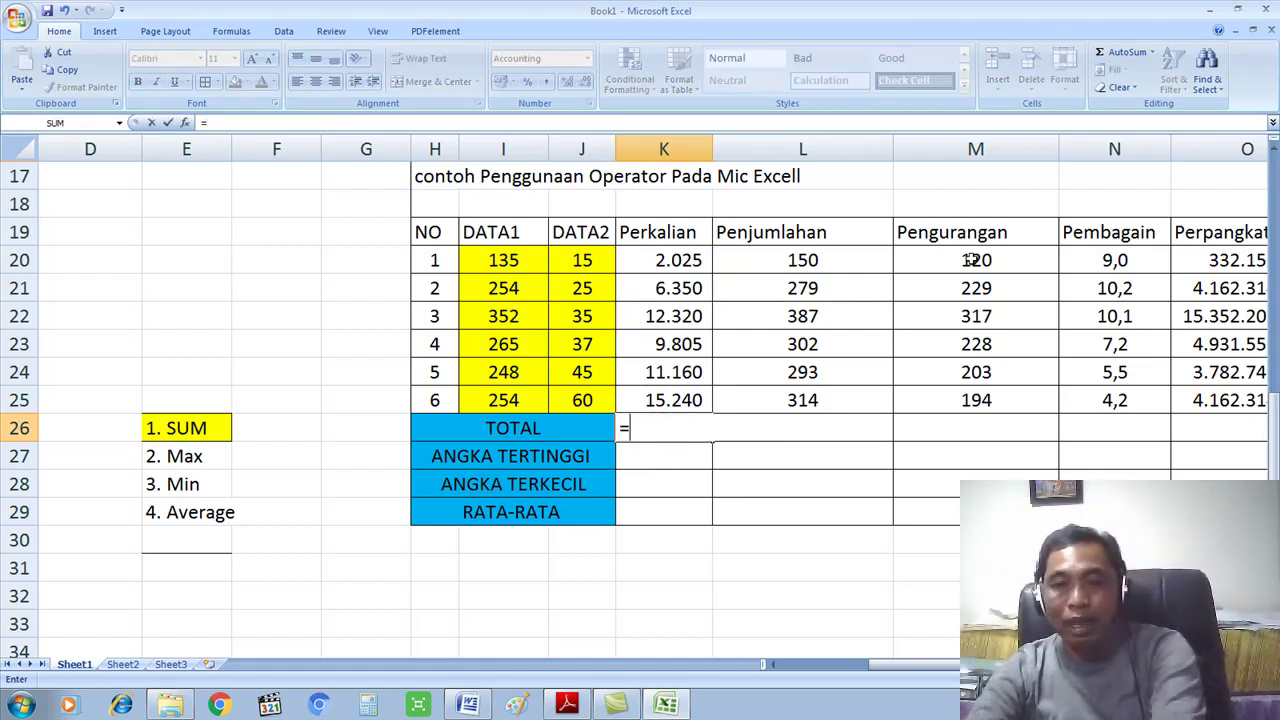
pyautogui.press('Escape')
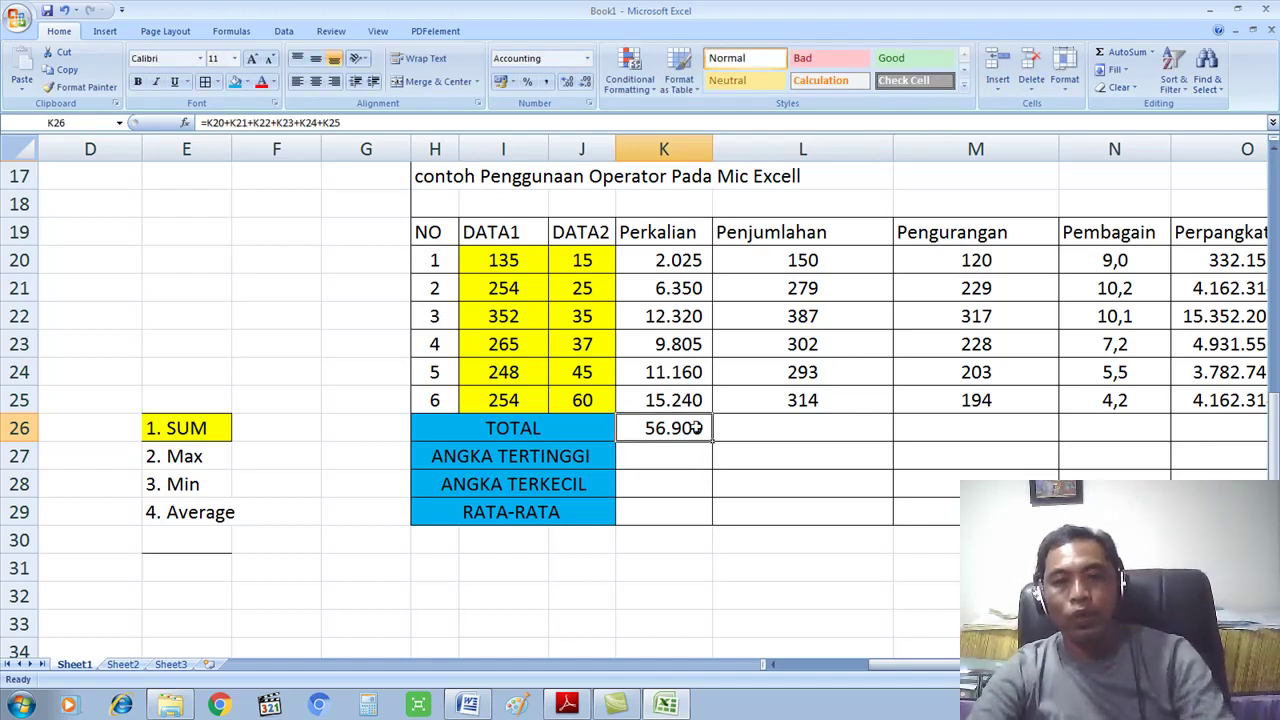
pyautogui.press('Delete')
pyautogui.click(965, 448)
# Insert an AutoSum Sum formula in cell K26 that totals the range K20:K25
pyautogui.click(663, 427)
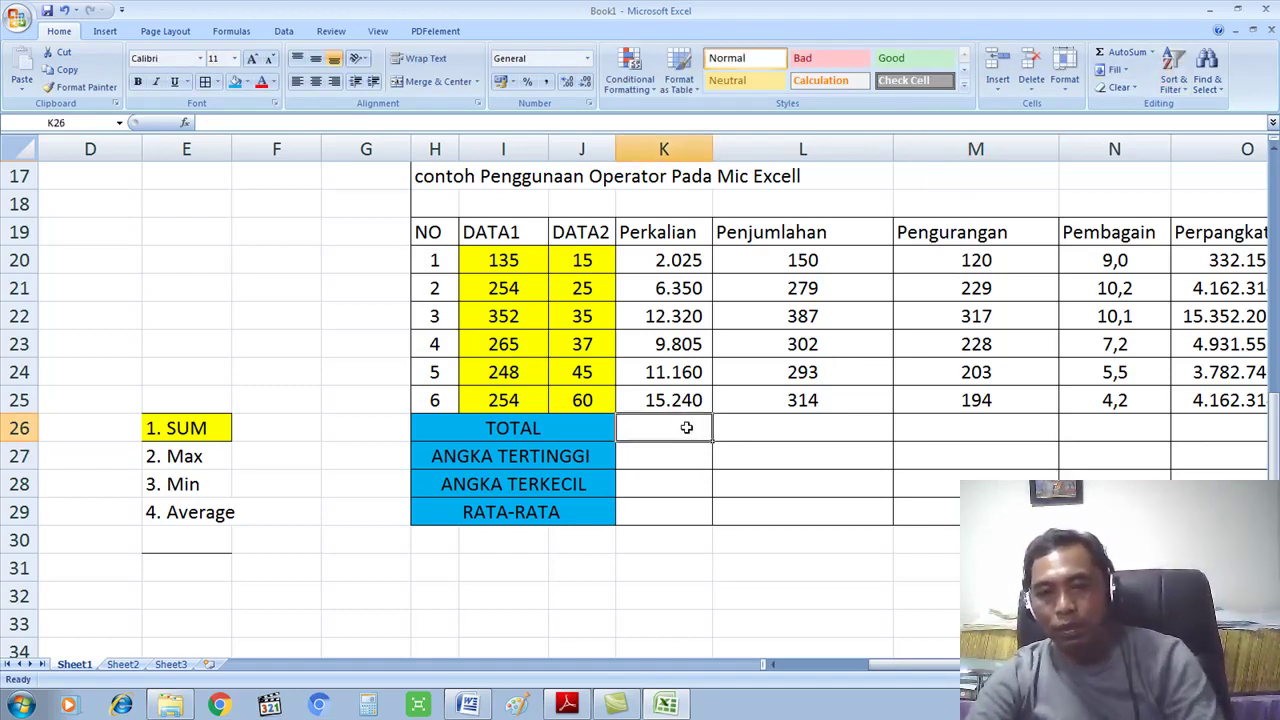
pyautogui.click(1154, 52)
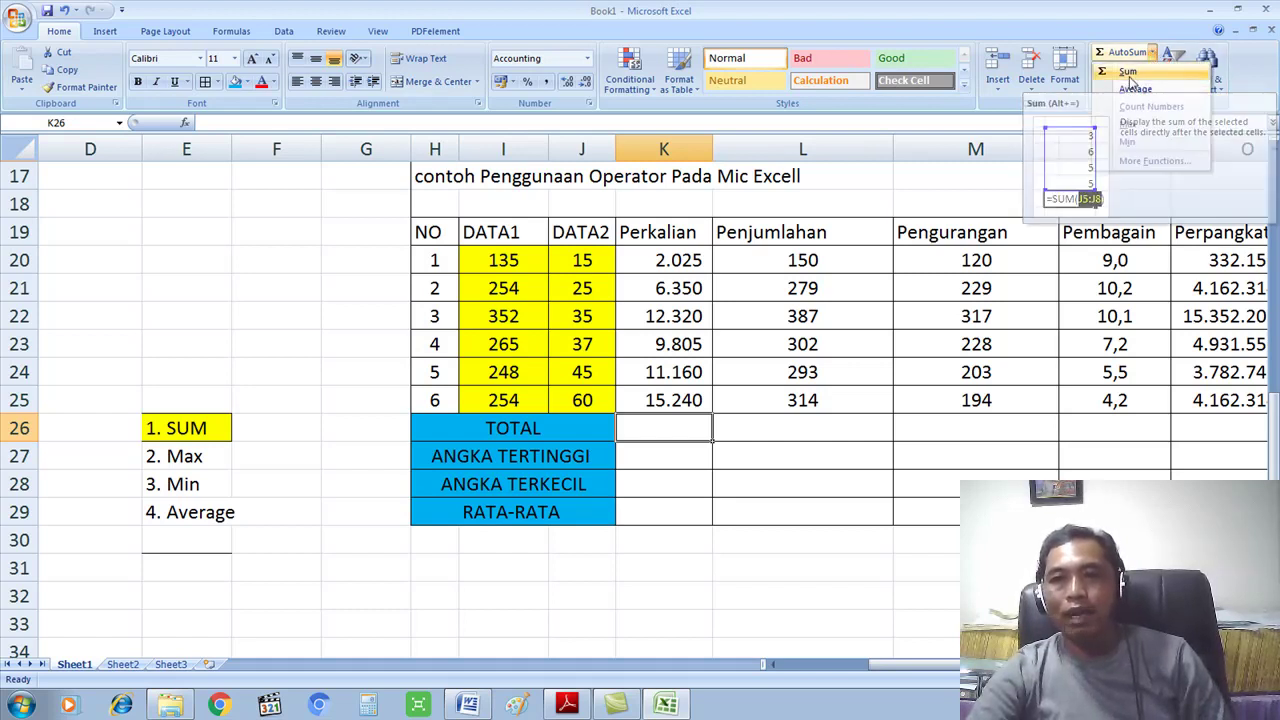
pyautogui.click(1128, 72)
pyautogui.click(665, 258)
pyautogui.moveTo(665, 258); pyautogui.dragTo(672, 400)
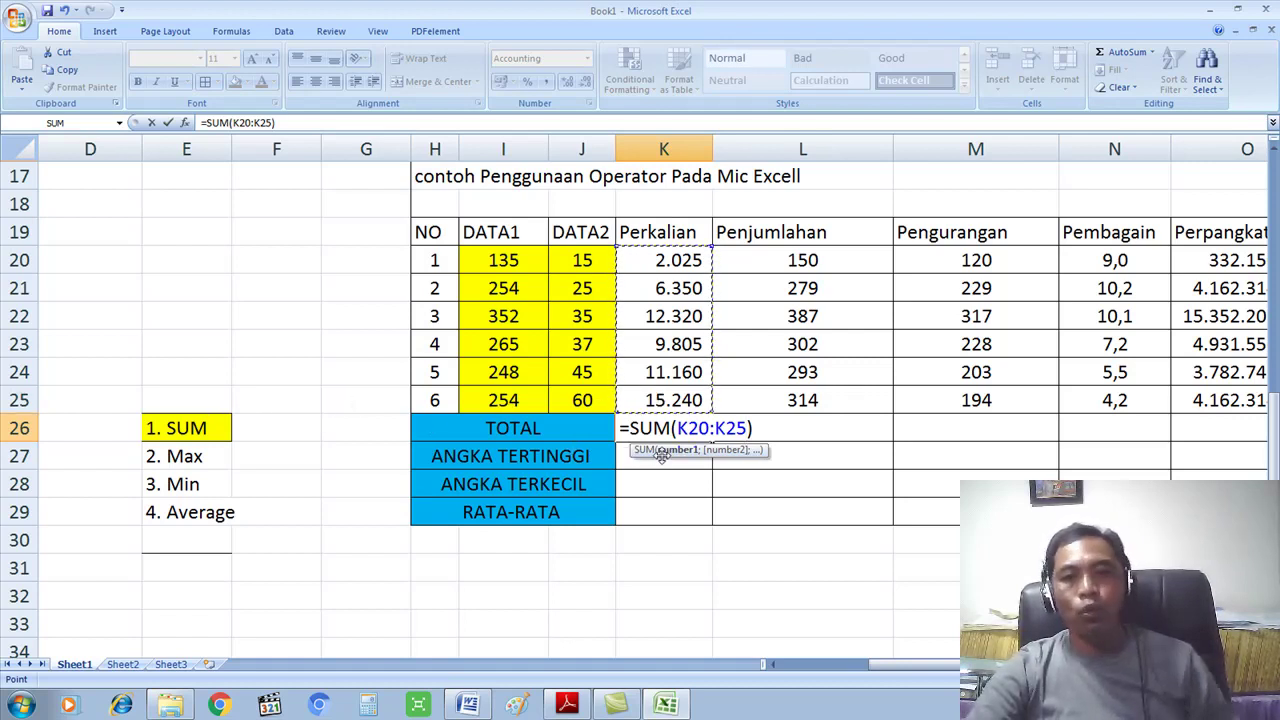
pyautogui.press('Return')
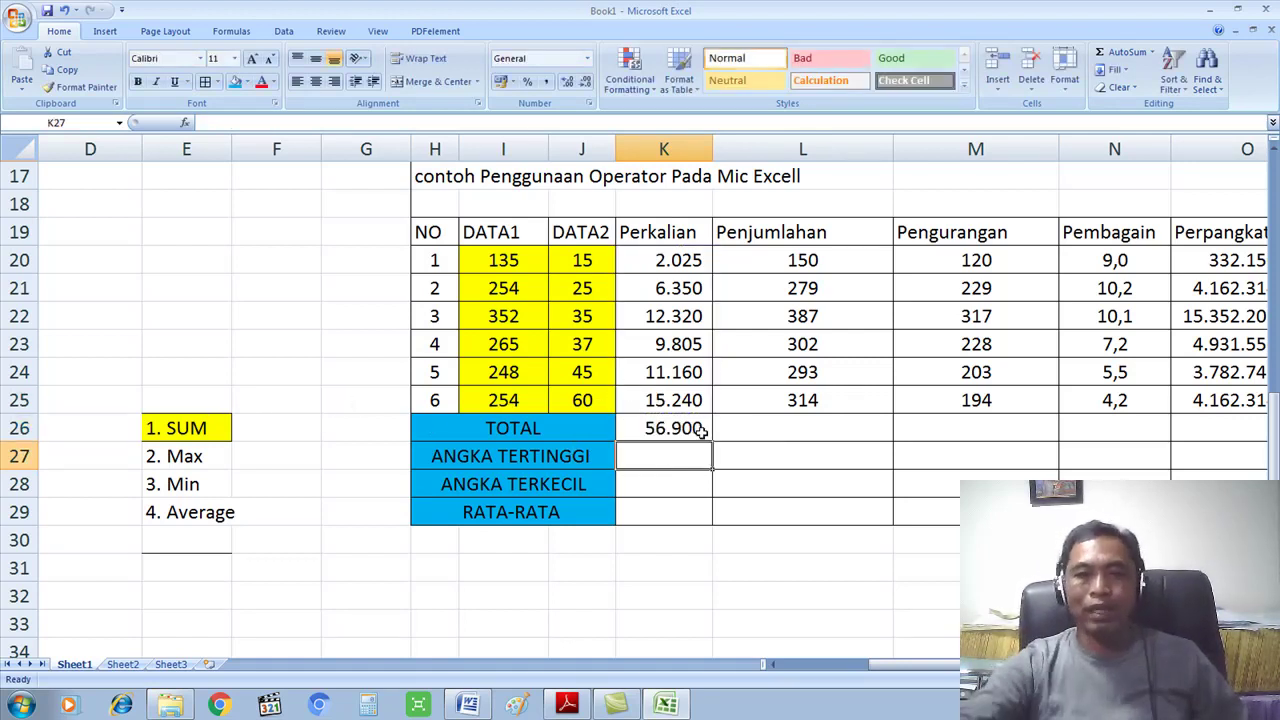
pyautogui.click(668, 428)
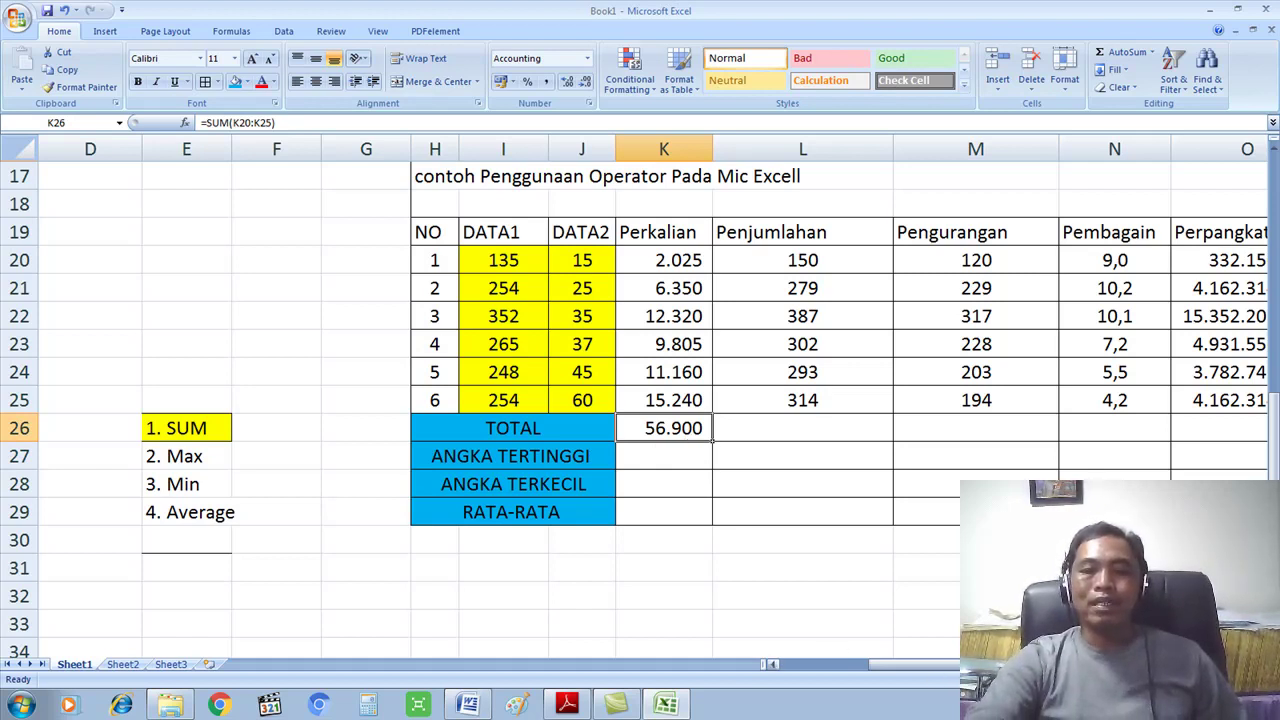
# Copy the Sum formula from K26 across the TOTAL row to the Perpangkatan column, O26
pyautogui.hscroll(2, 677, 567)
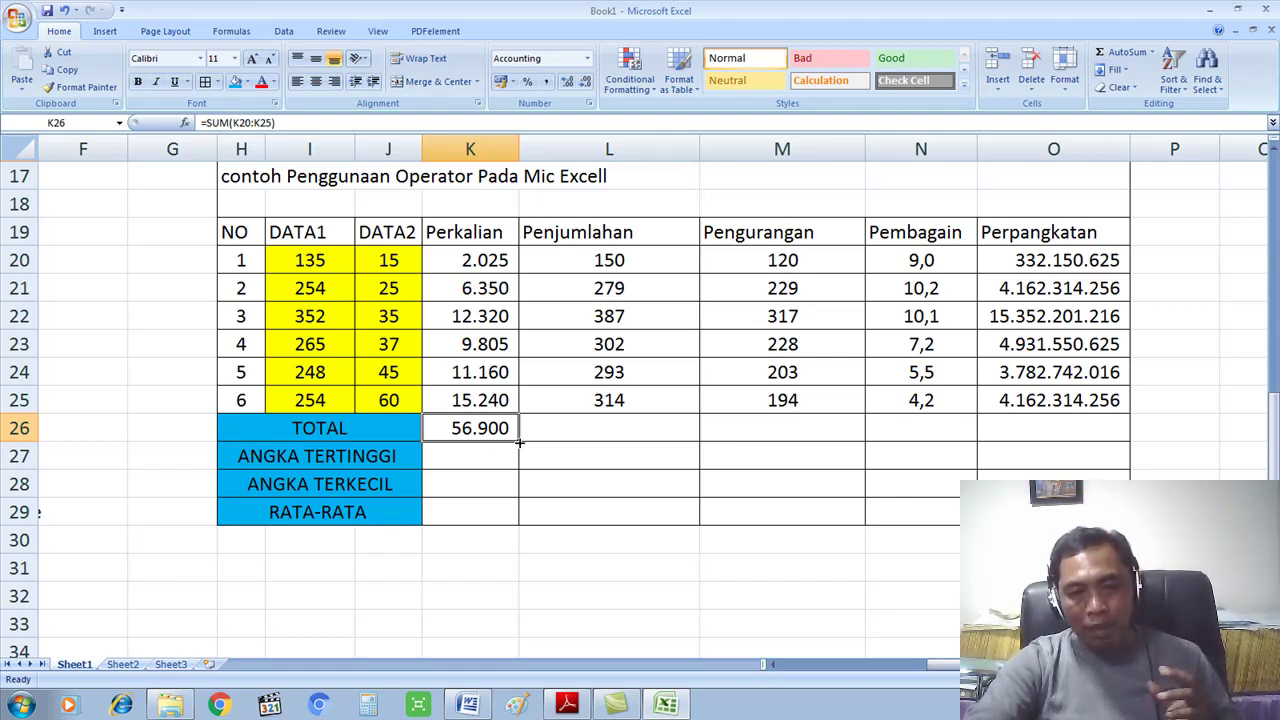
pyautogui.click(501, 475)
pyautogui.click(500, 429)
pyautogui.moveTo(519, 442); pyautogui.dragTo(1072, 429)
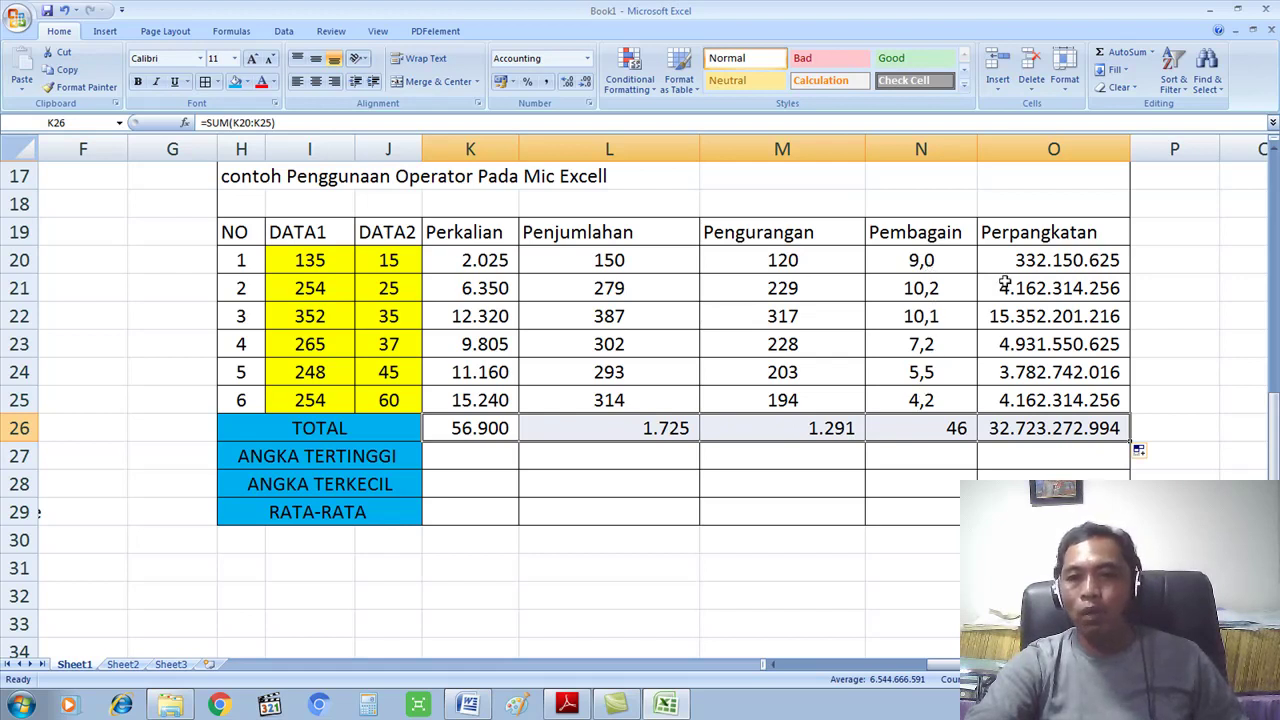
# Insert an AutoSum Max formula over K20:K25 in cell K27 and copy it across the ANGKA TERTINGGI row to O27
pyautogui.click(449, 455)
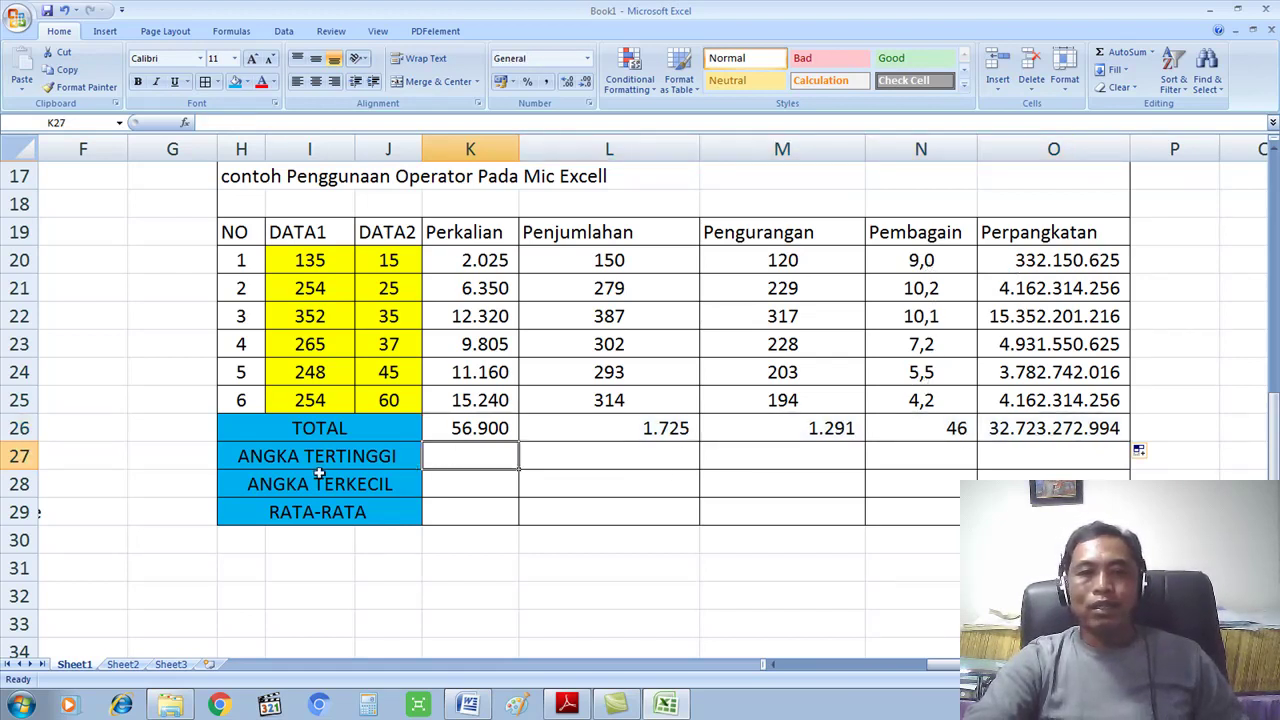
pyautogui.click(1152, 52)
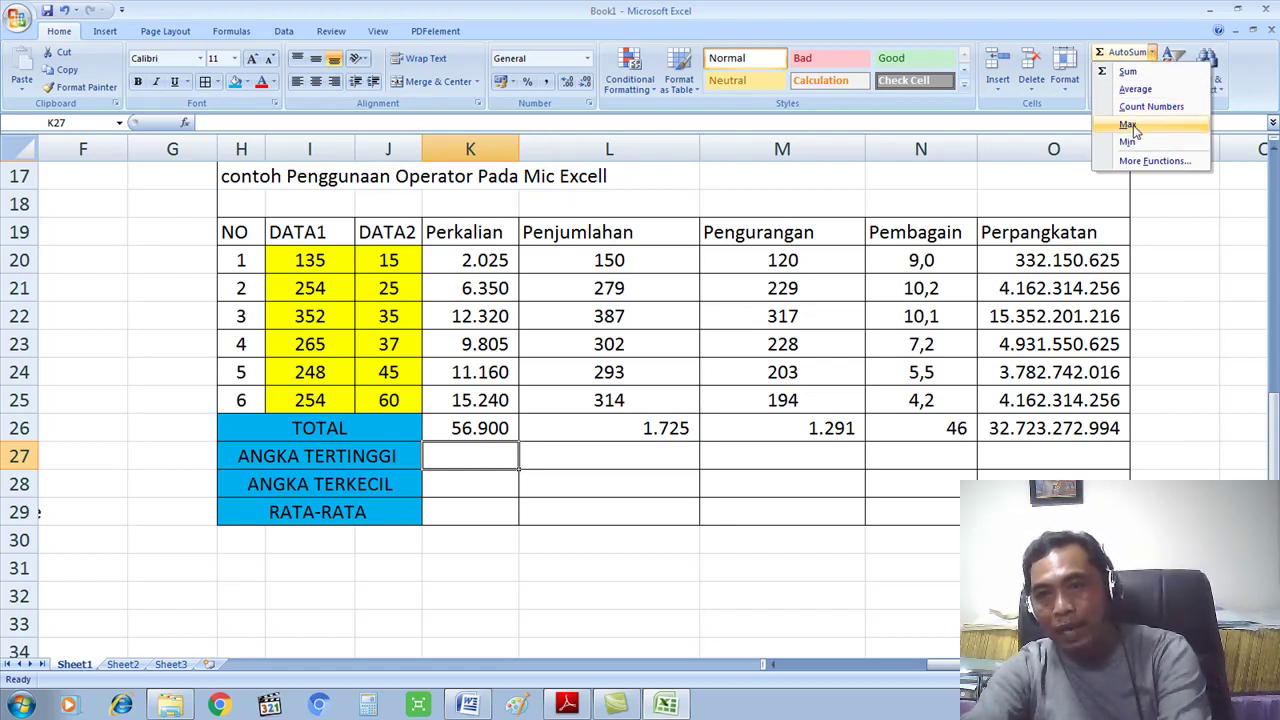
pyautogui.click(1130, 126)
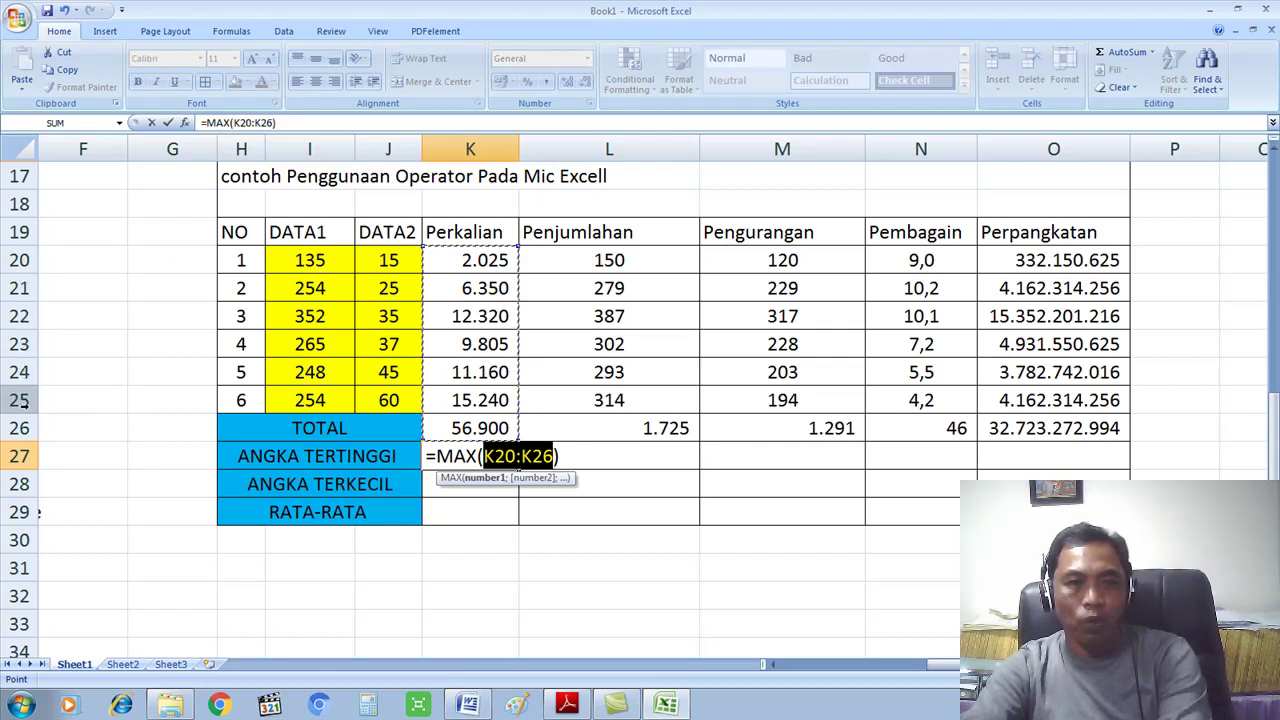
pyautogui.moveTo(470, 254); pyautogui.dragTo(494, 400)
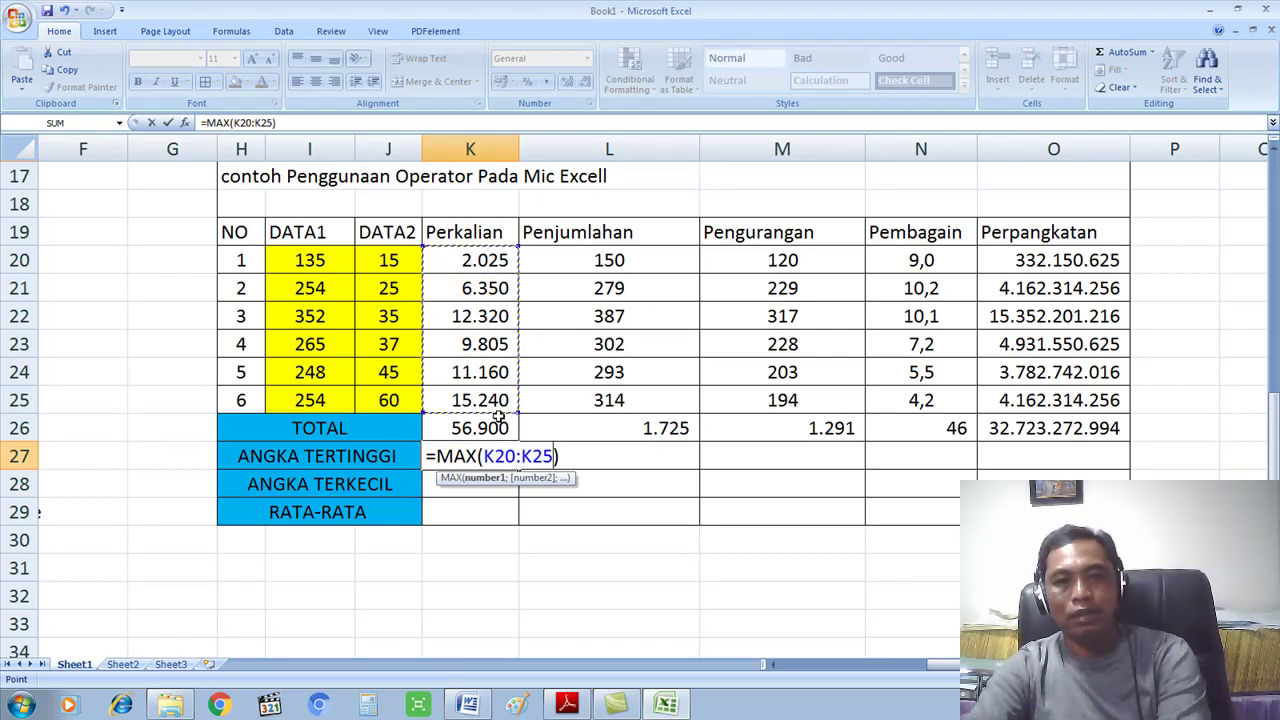
pyautogui.press('Return')
pyautogui.click(508, 457)
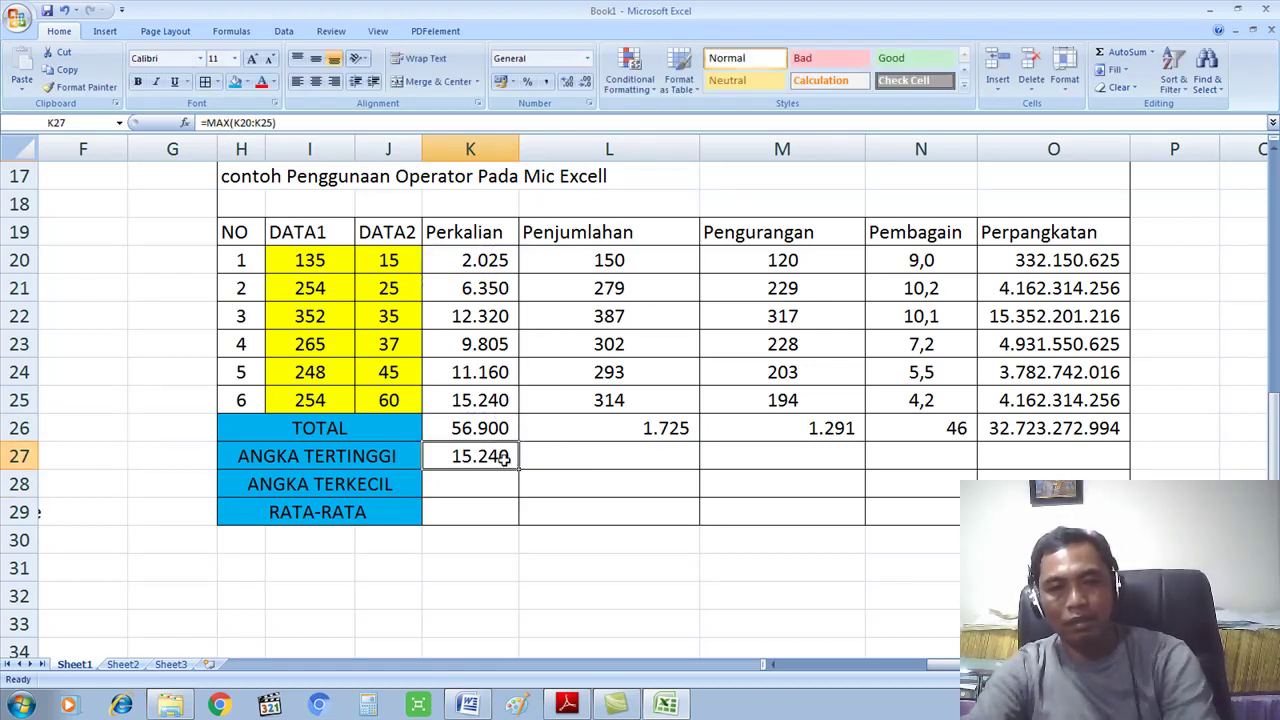
pyautogui.moveTo(518, 470); pyautogui.dragTo(1060, 464)
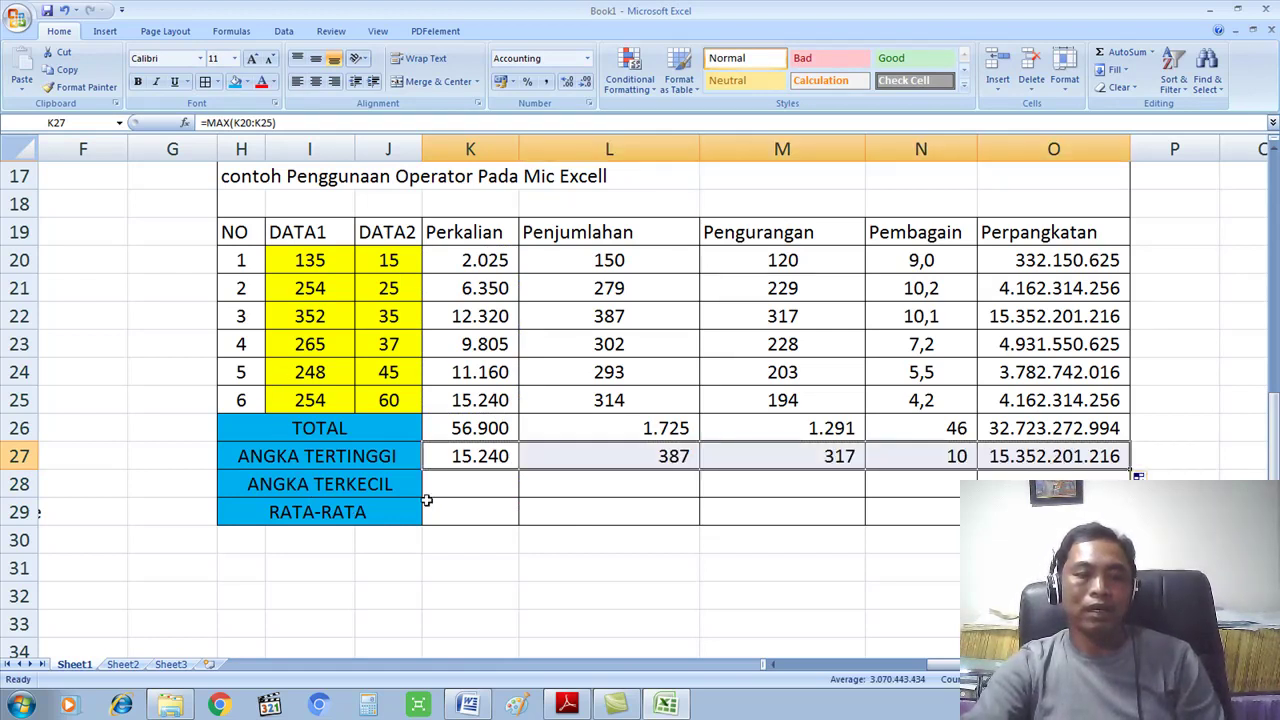
# Insert an AutoSum Min formula over K20:K25 in cell K28 and copy it across the ANGKA TERKECIL row to O28
pyautogui.click(493, 487)
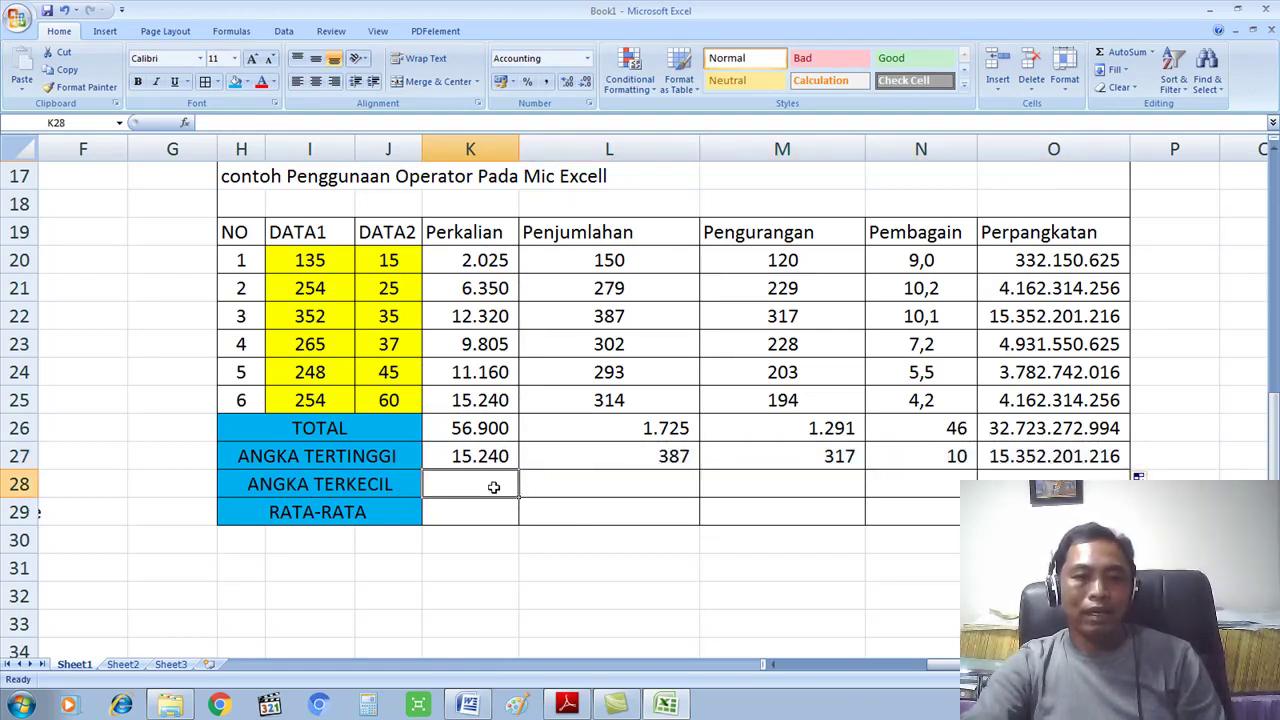
pyautogui.click(1152, 52)
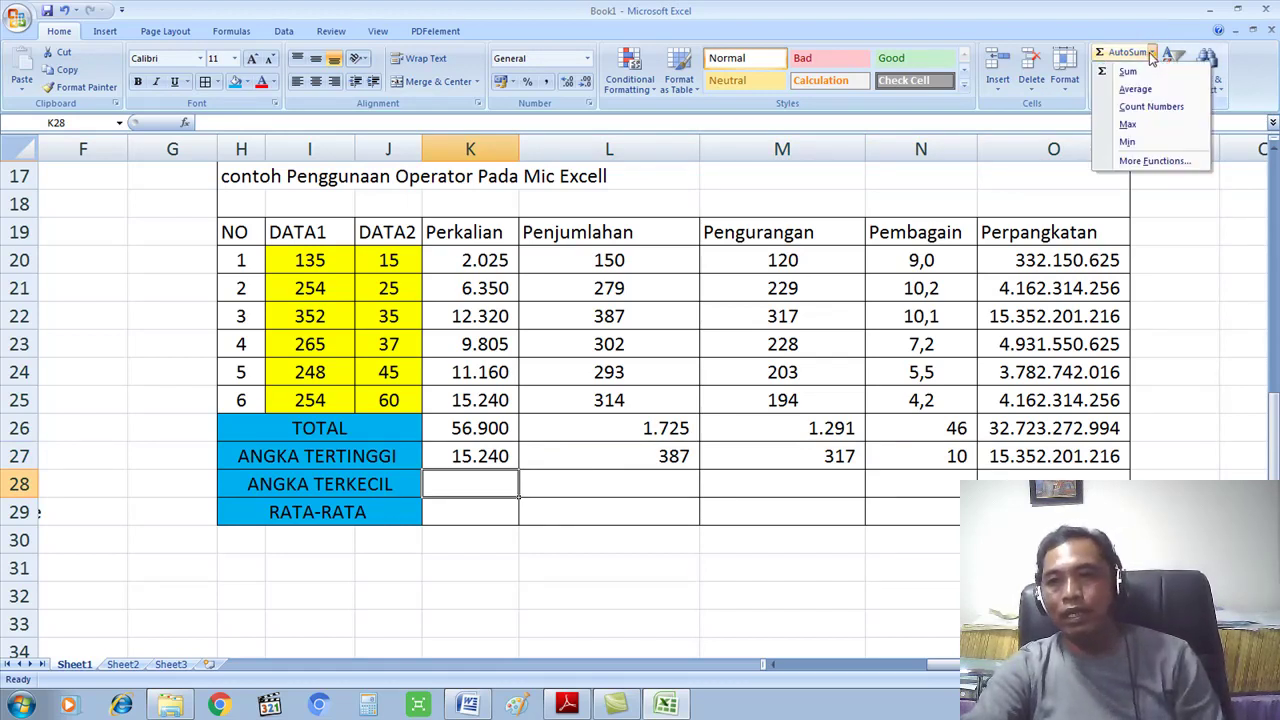
pyautogui.click(1128, 141)
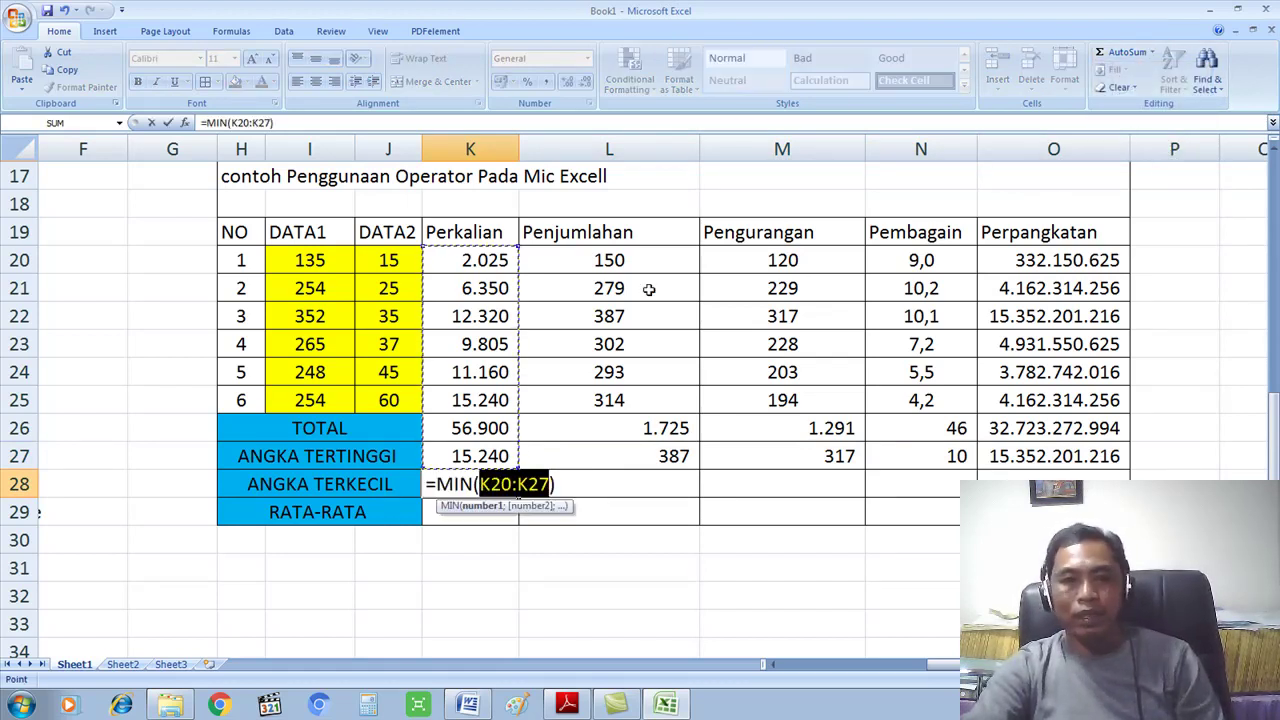
pyautogui.click(497, 260)
pyautogui.moveTo(493, 383); pyautogui.dragTo(490, 400)
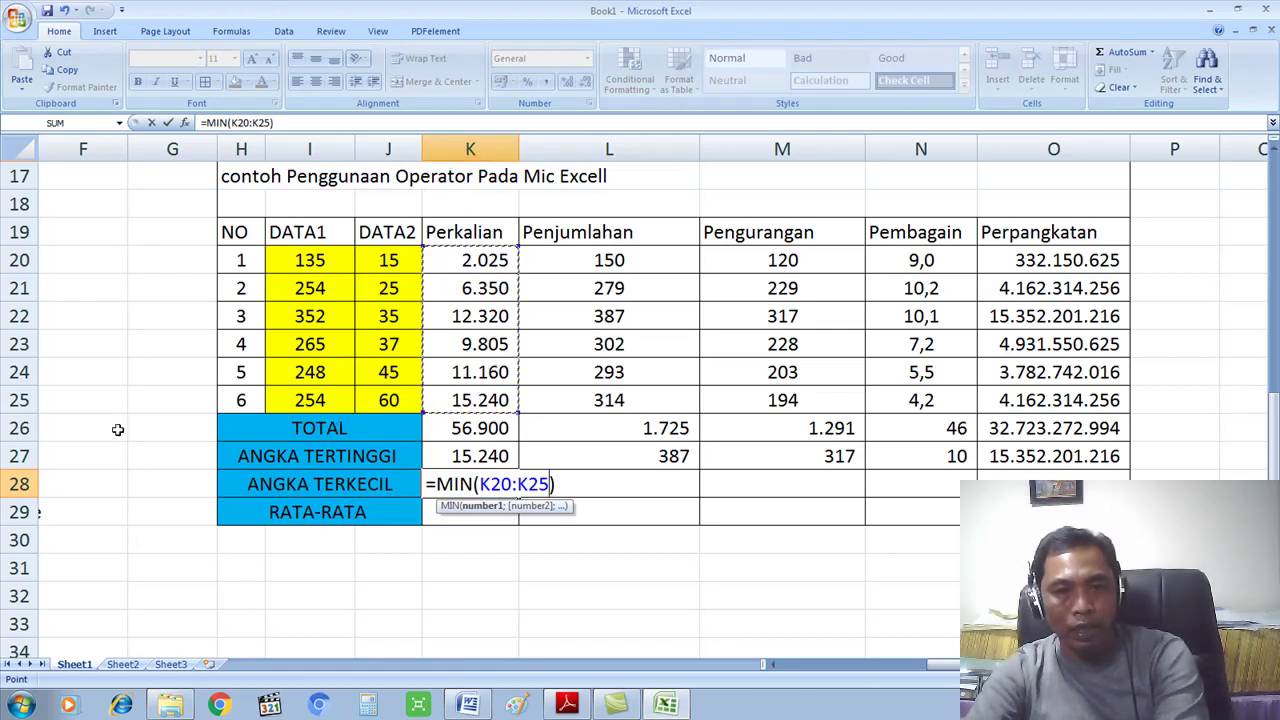
pyautogui.press('Return')
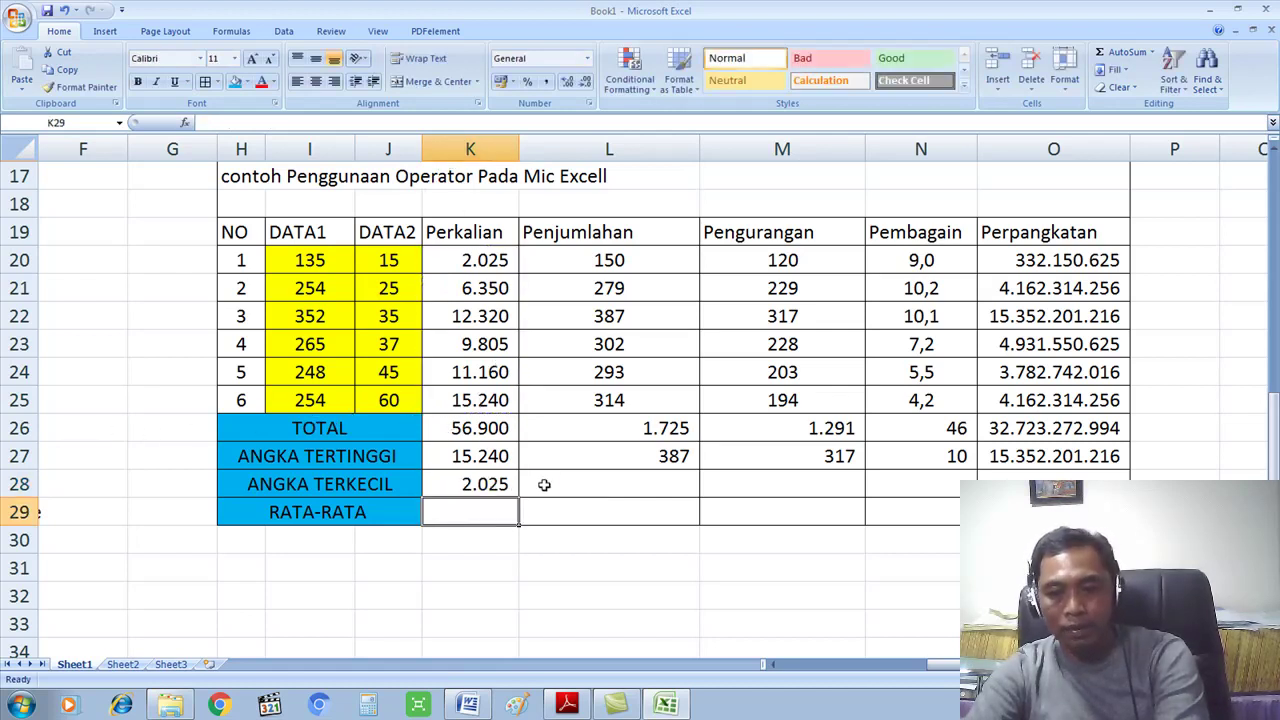
pyautogui.click(510, 488)
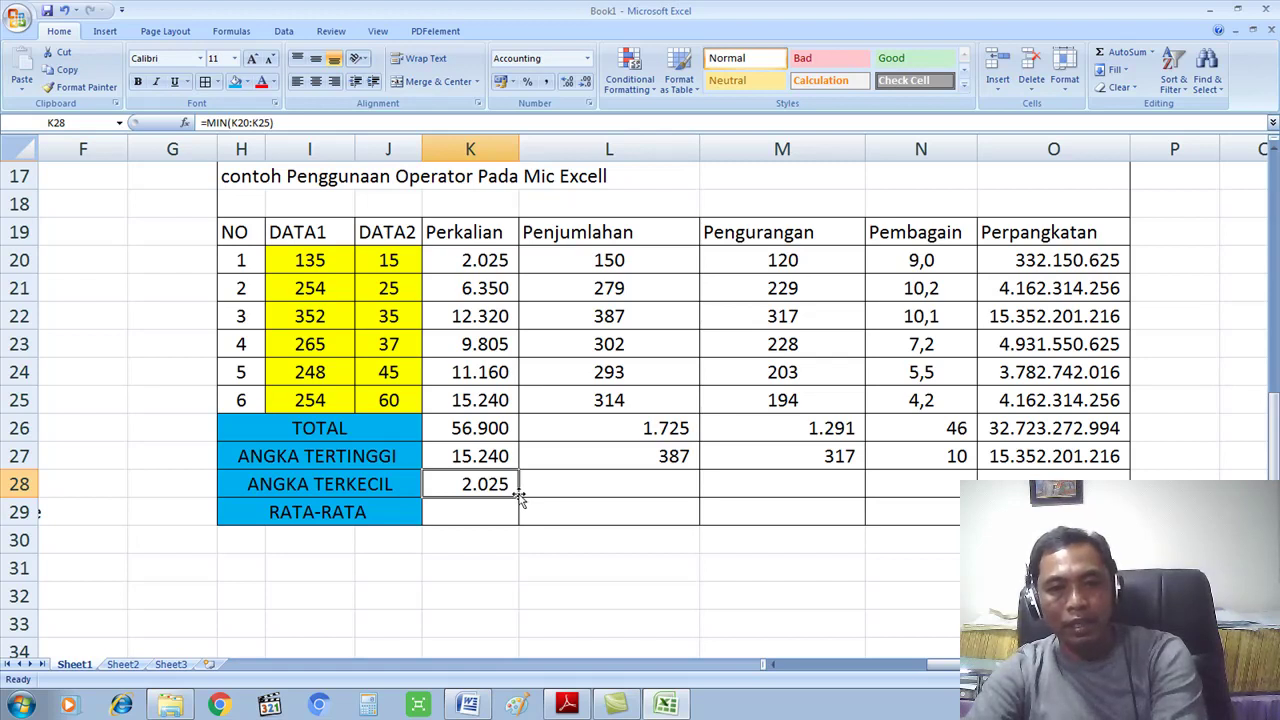
pyautogui.moveTo(519, 494); pyautogui.dragTo(1118, 479)
# Label the listed functions in cells F26 to F29 as TOTAL, TERBESAR, TERKECIL and RATA-RATA
pyautogui.click(476, 514)
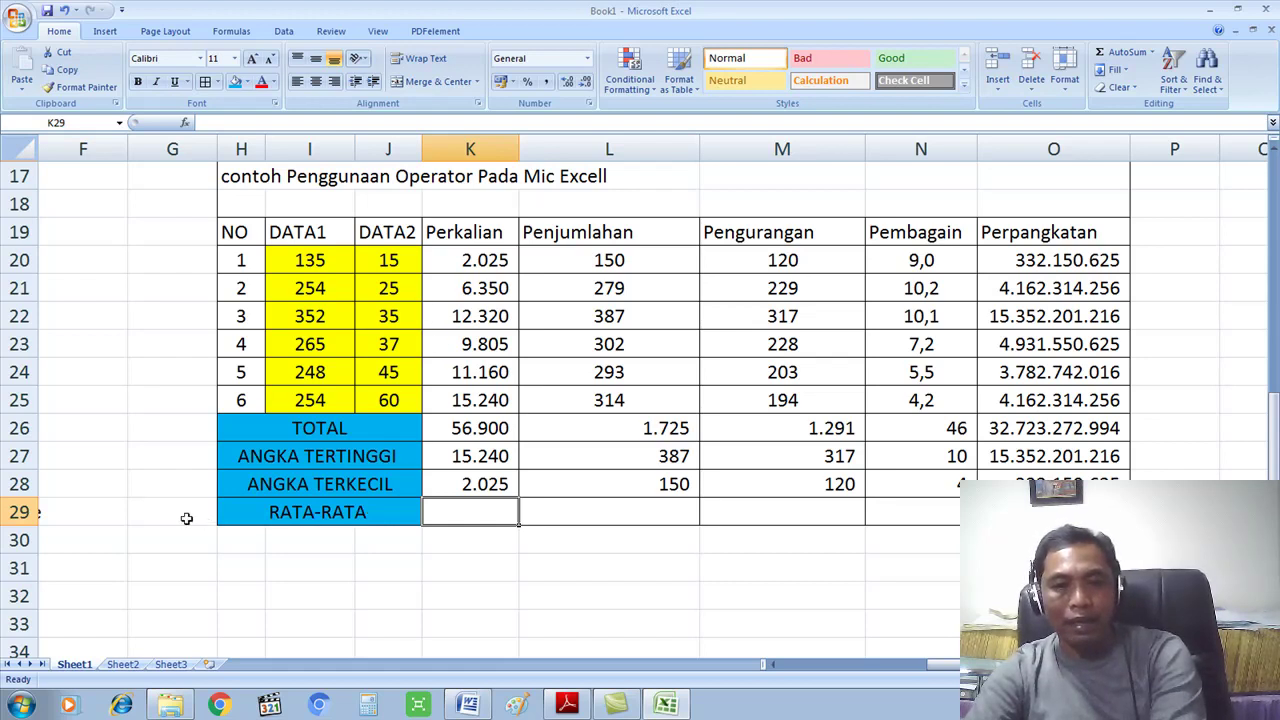
pyautogui.moveTo(778, 668); pyautogui.dragTo(772, 664)
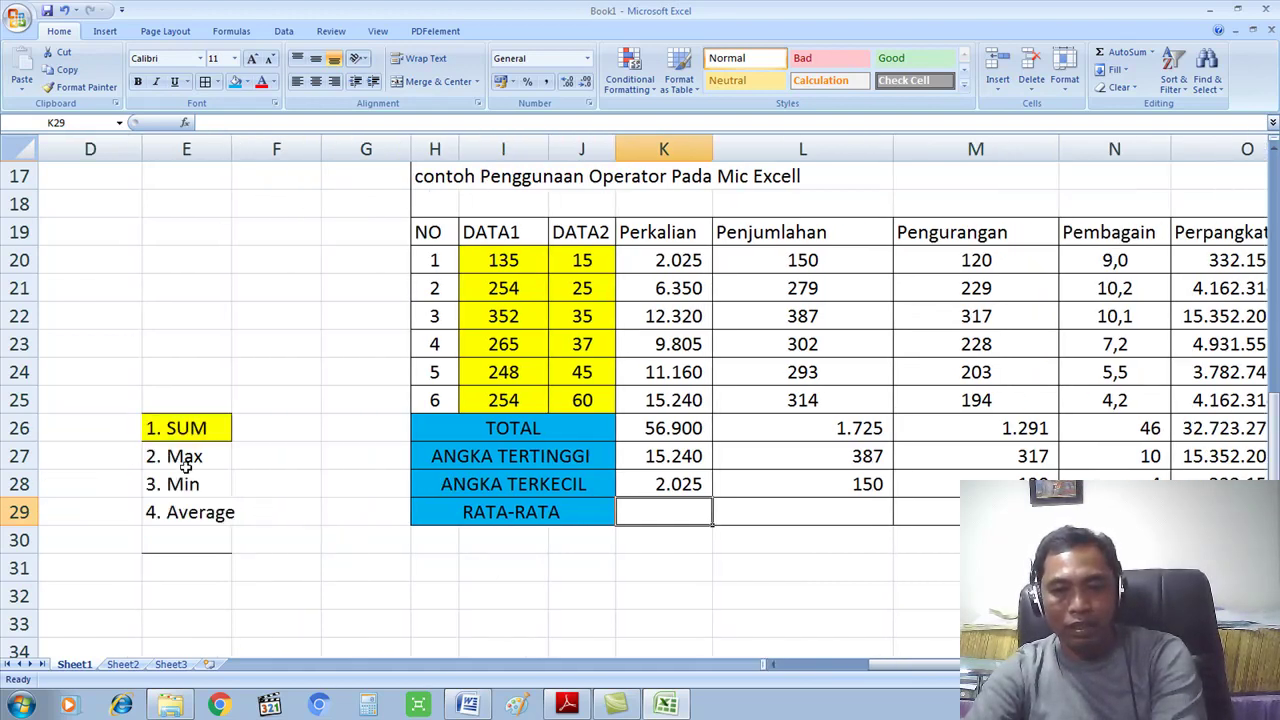
pyautogui.click(296, 438)
pyautogui.write('TOTAL')
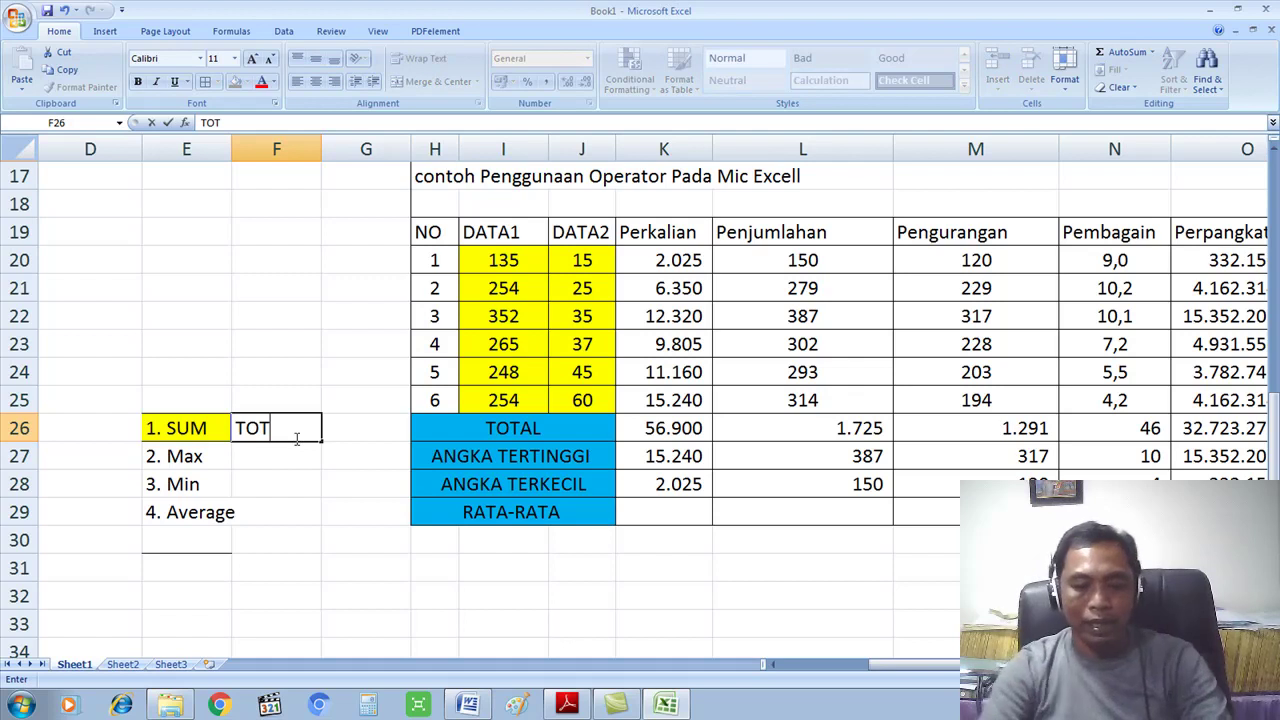
pyautogui.press('Return')
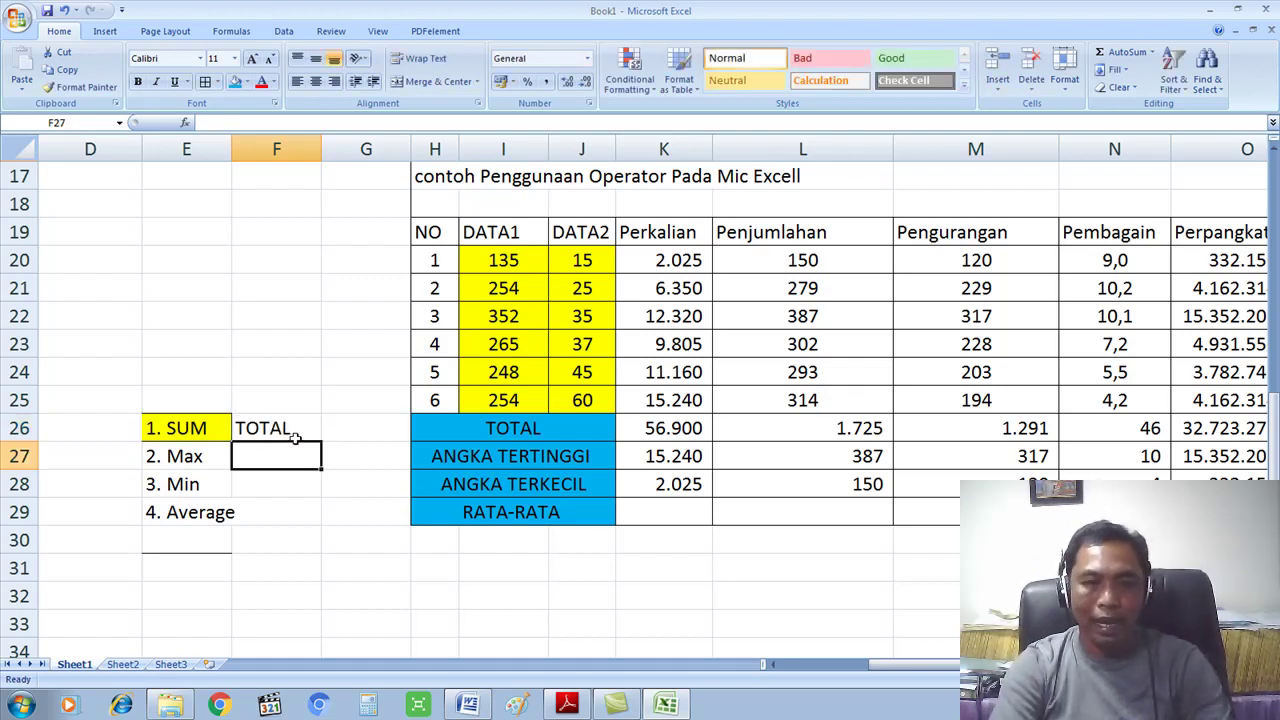
pyautogui.write('TERBESAR')
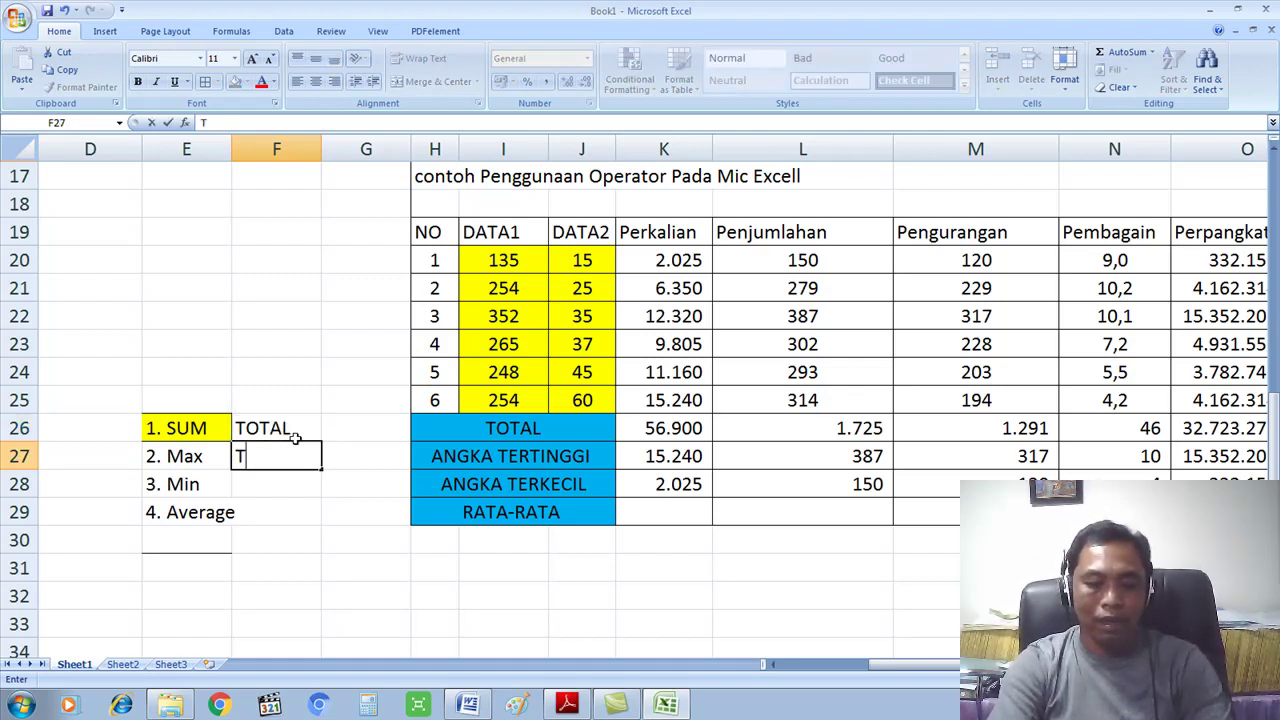
pyautogui.press('Return')
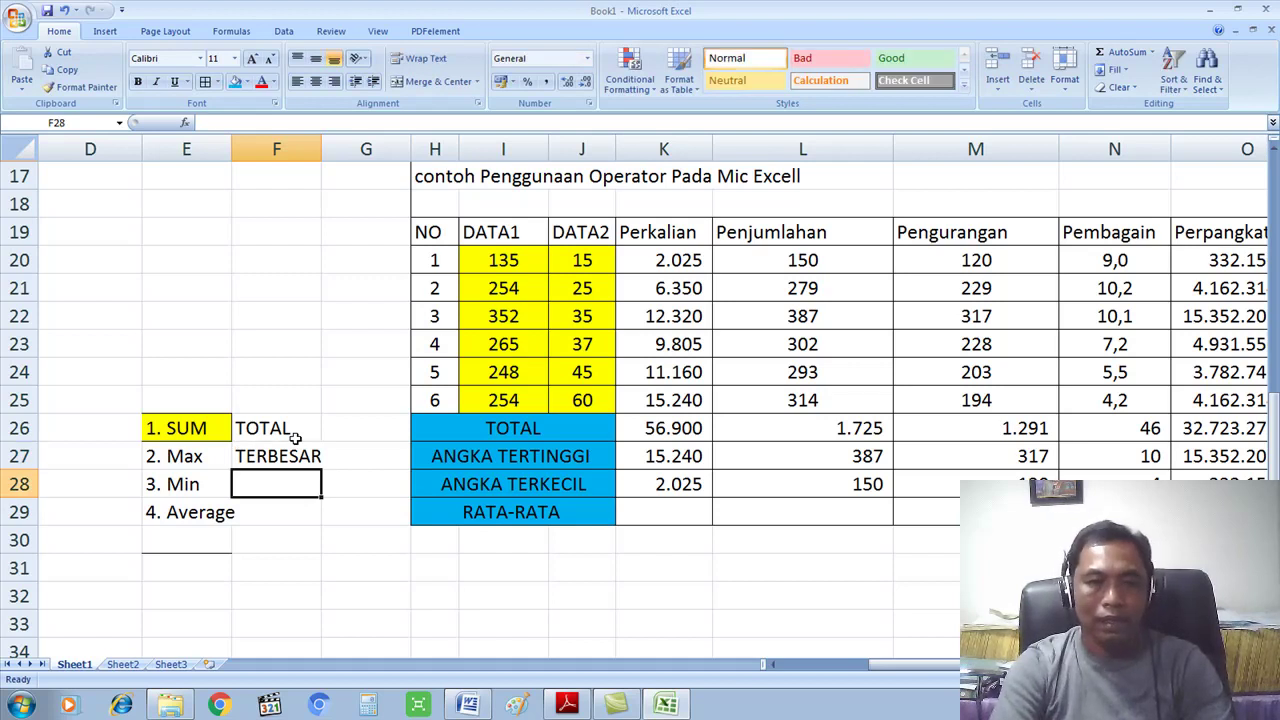
pyautogui.write('TERKECIL')
pyautogui.press('Return')
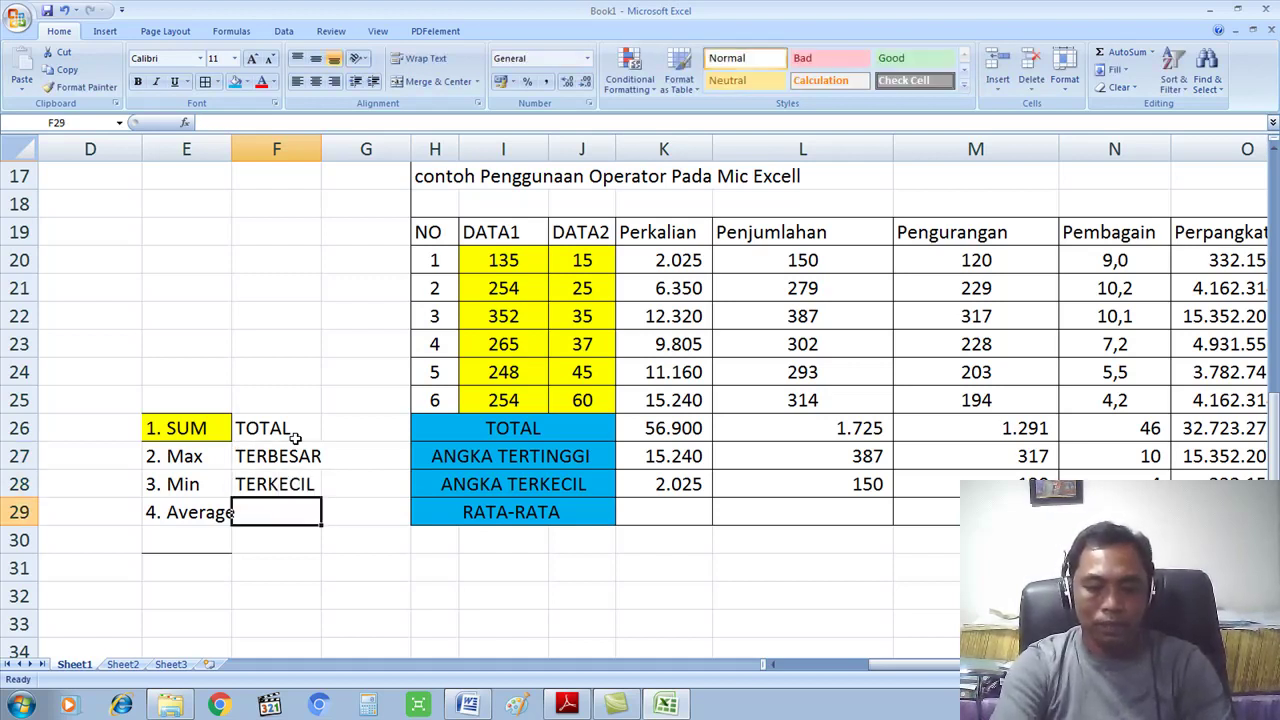
pyautogui.write('RATA-RATA')
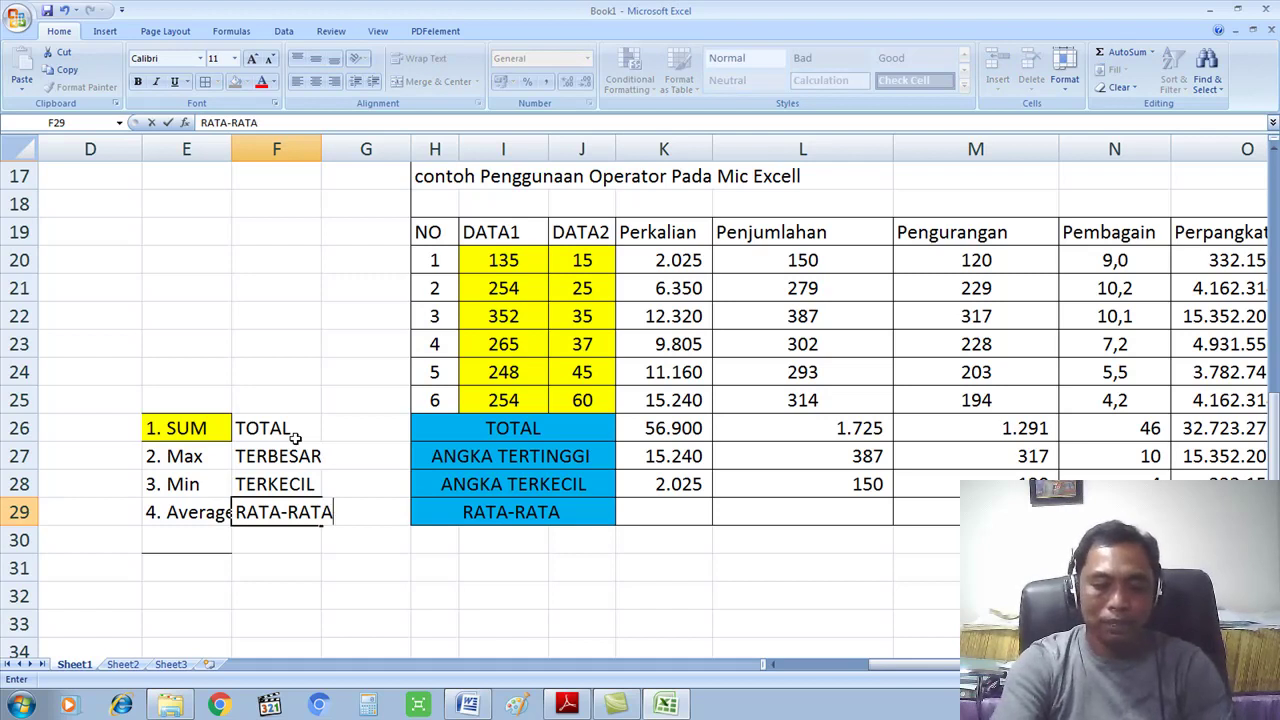
pyautogui.press('Return')
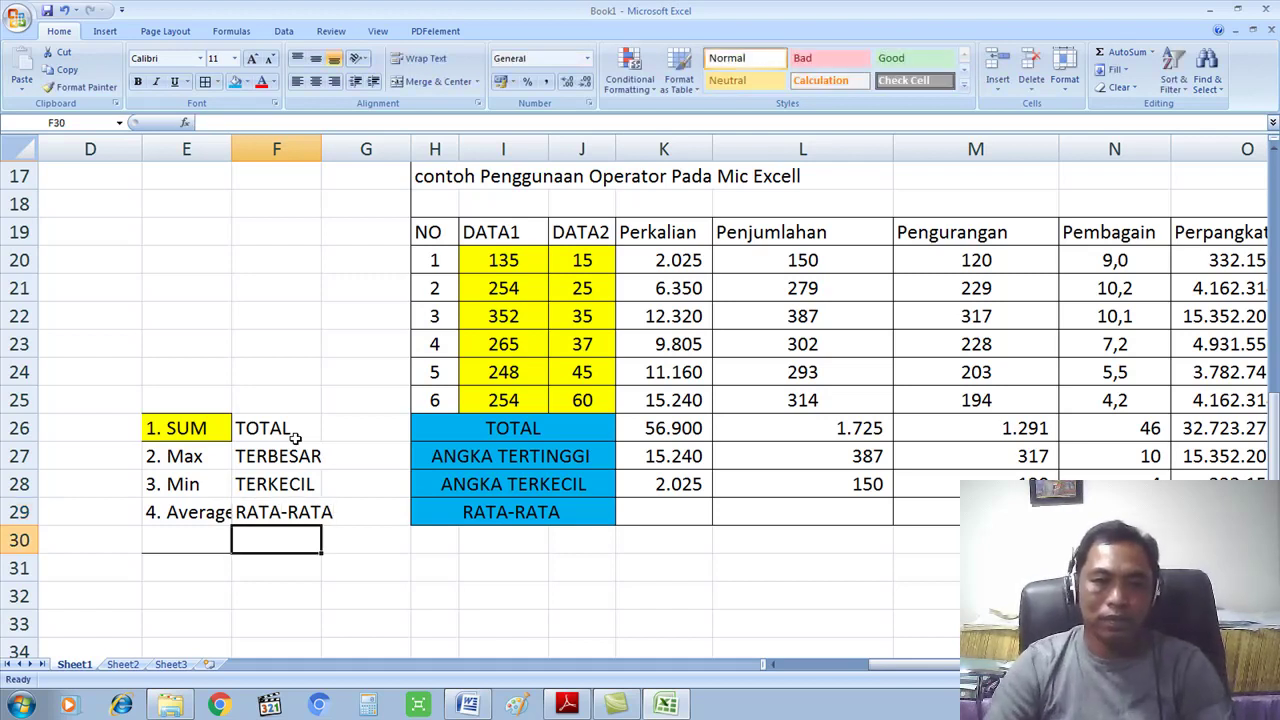
# Insert an AutoSum Average formula over K20:K25 in cell K29 and copy it across the RATA-RATA row to O29
pyautogui.click(673, 518)
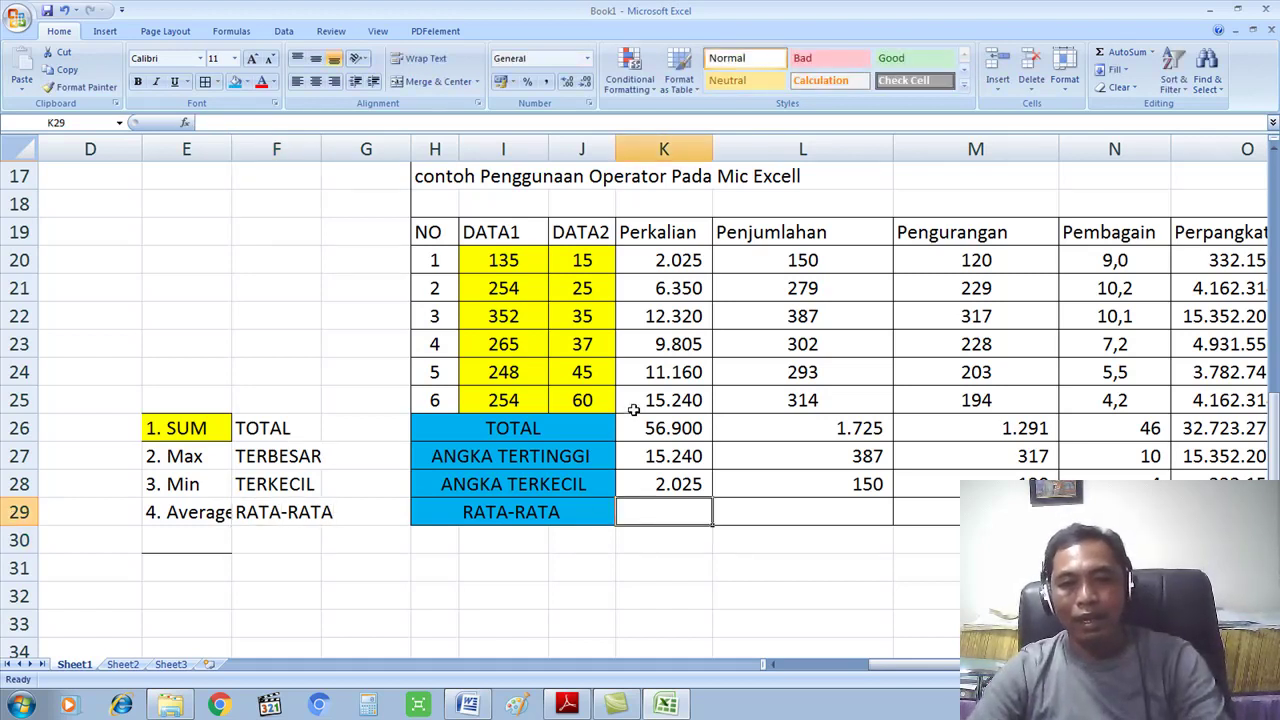
pyautogui.click(1152, 52)
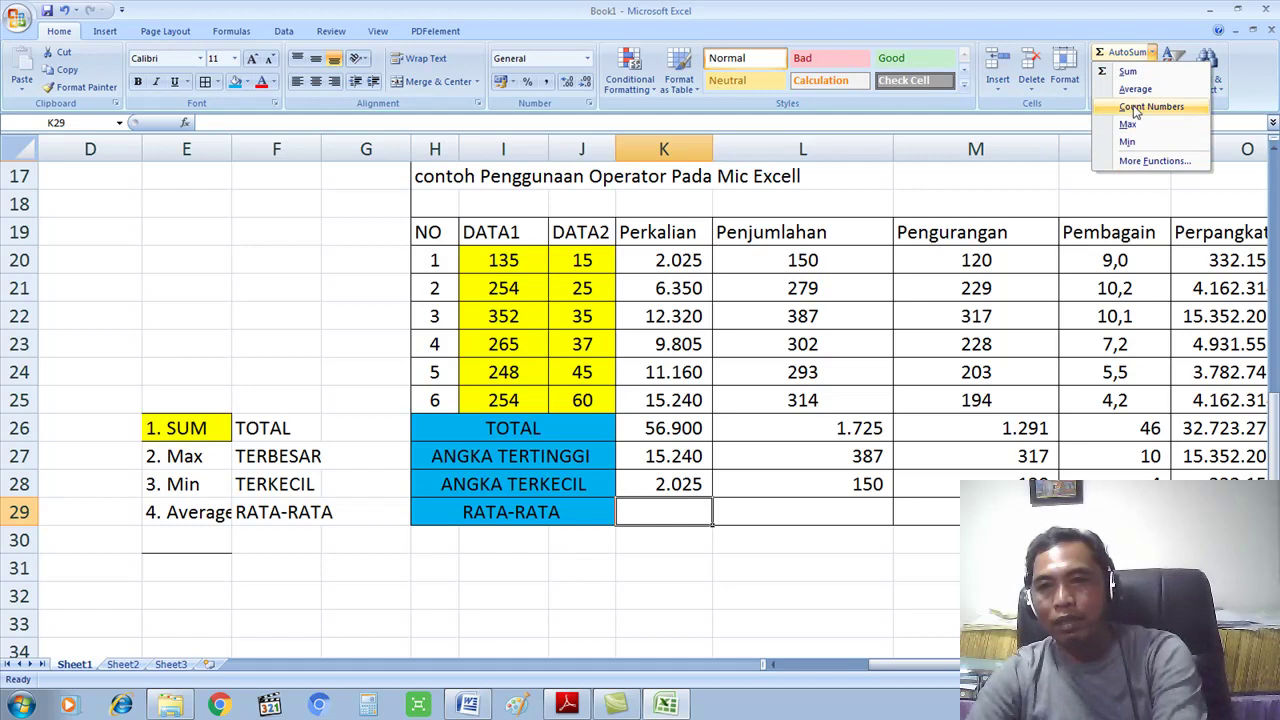
pyautogui.click(1136, 90)
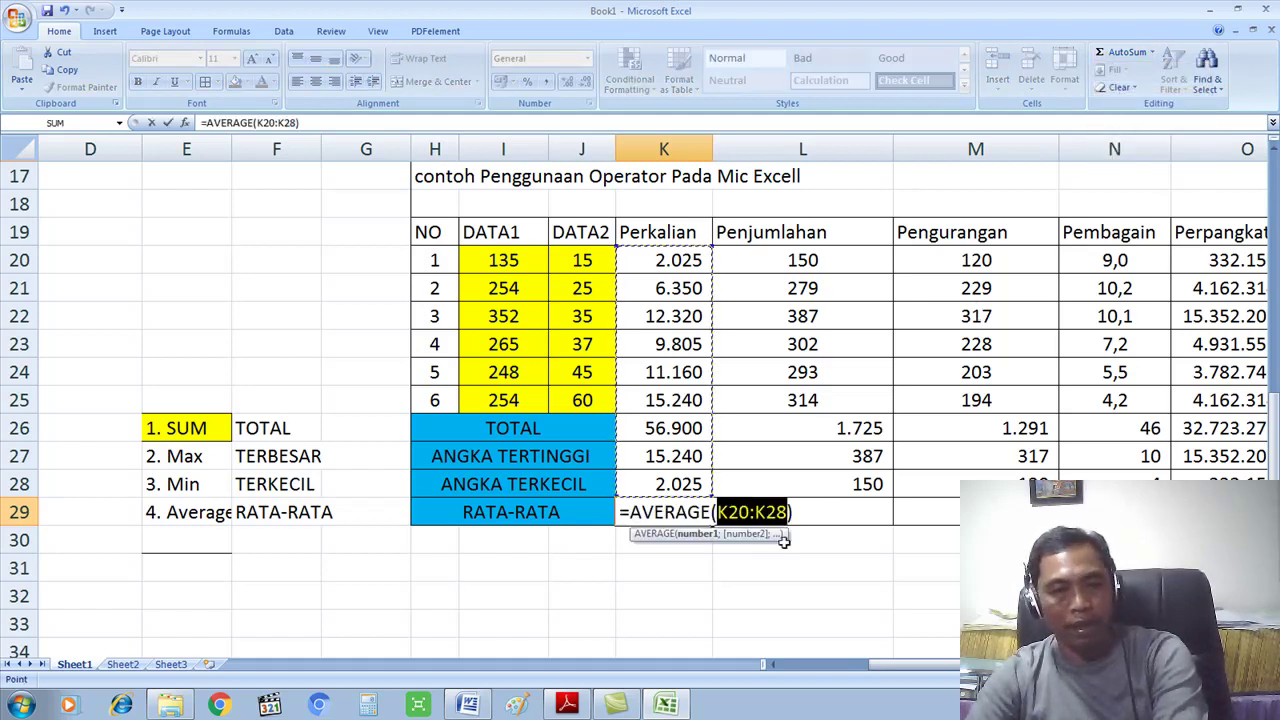
pyautogui.moveTo(669, 252); pyautogui.dragTo(688, 396)
pyautogui.press('Return')
pyautogui.click(680, 518)
pyautogui.moveTo(712, 524); pyautogui.dragTo(1260, 514)
pyautogui.moveTo(1060, 514); pyautogui.dragTo(1060, 514)
pyautogui.click(782, 596)
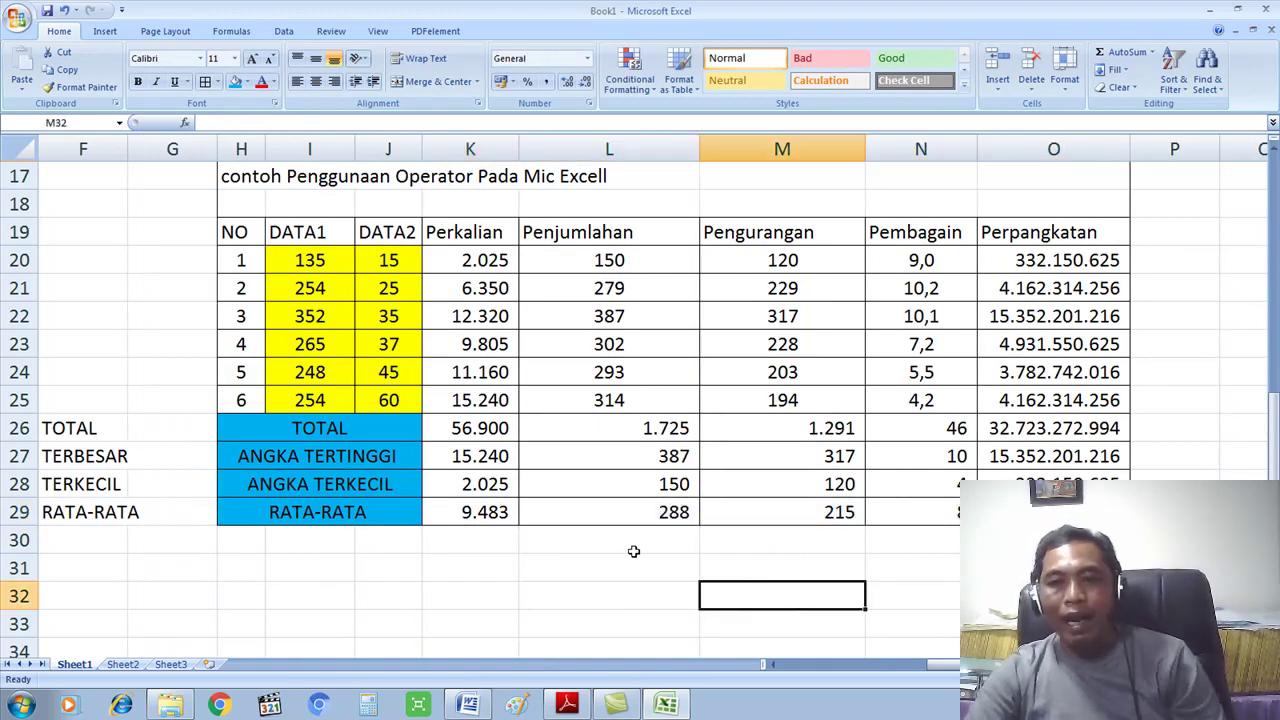
# Apply centre alignment to the summary results in the range L26:O29
pyautogui.moveTo(552, 442); pyautogui.dragTo(1050, 512)
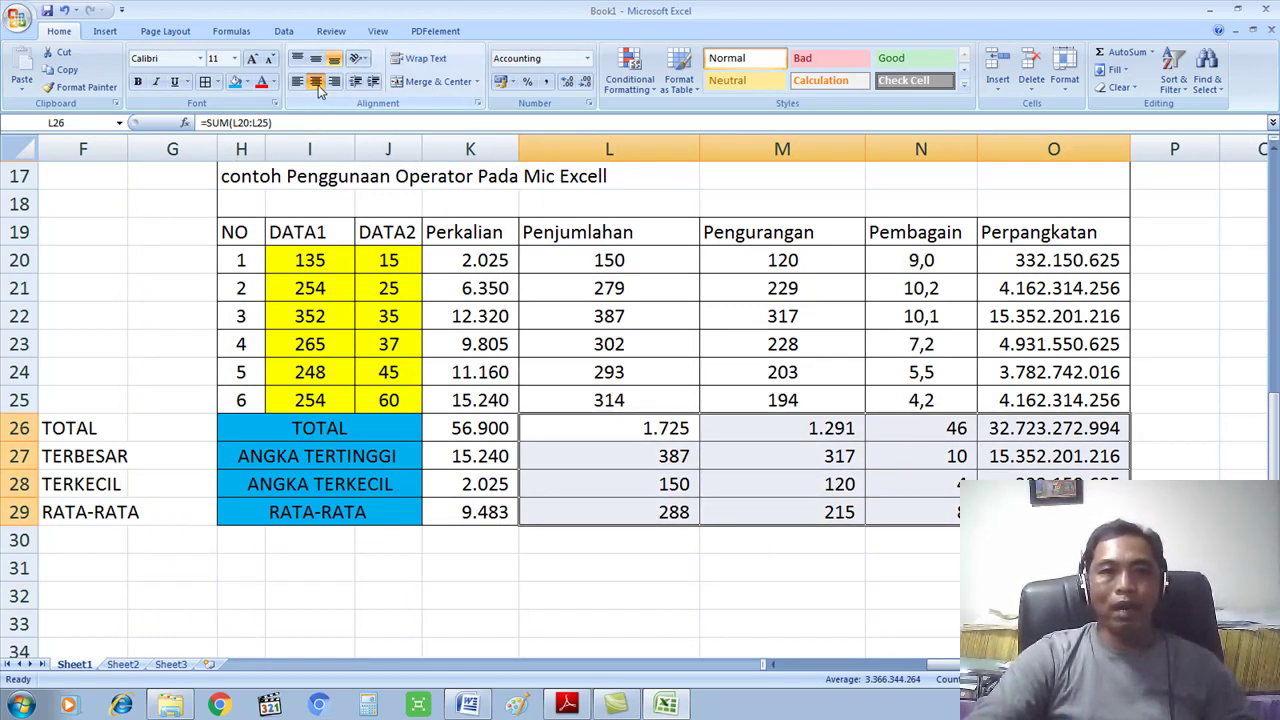
pyautogui.click(624, 403)
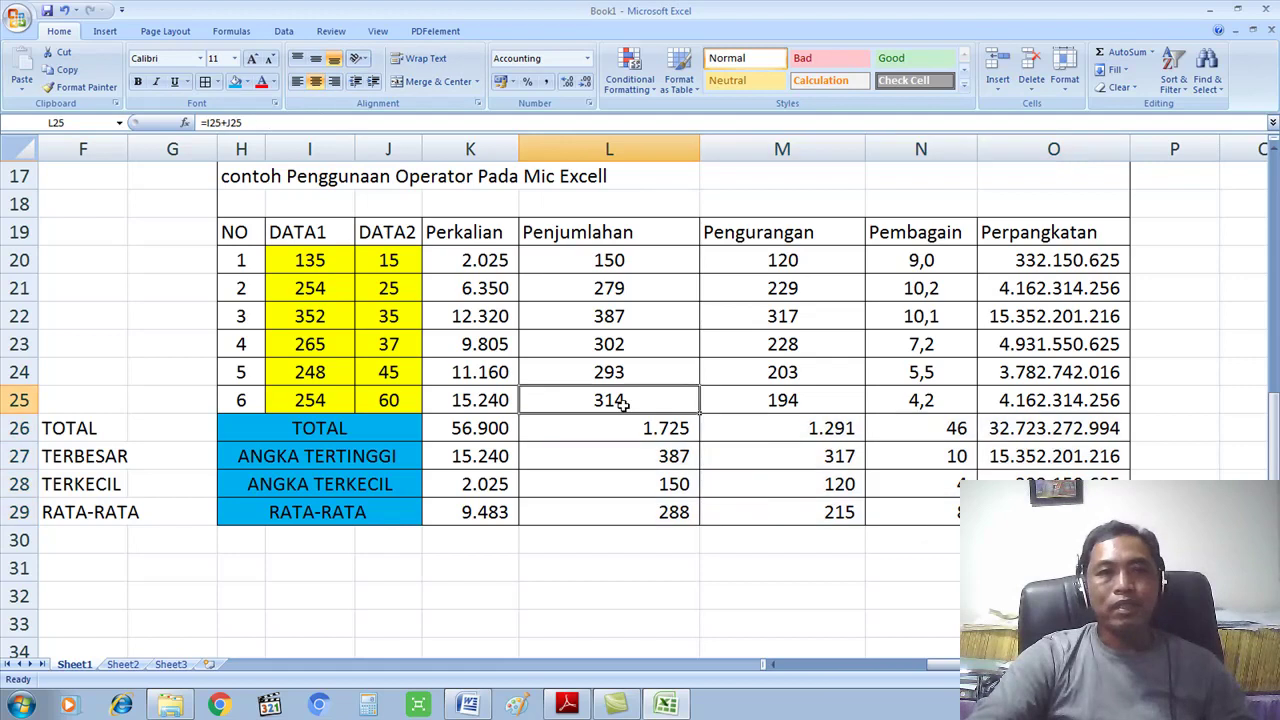
pyautogui.click(642, 433)
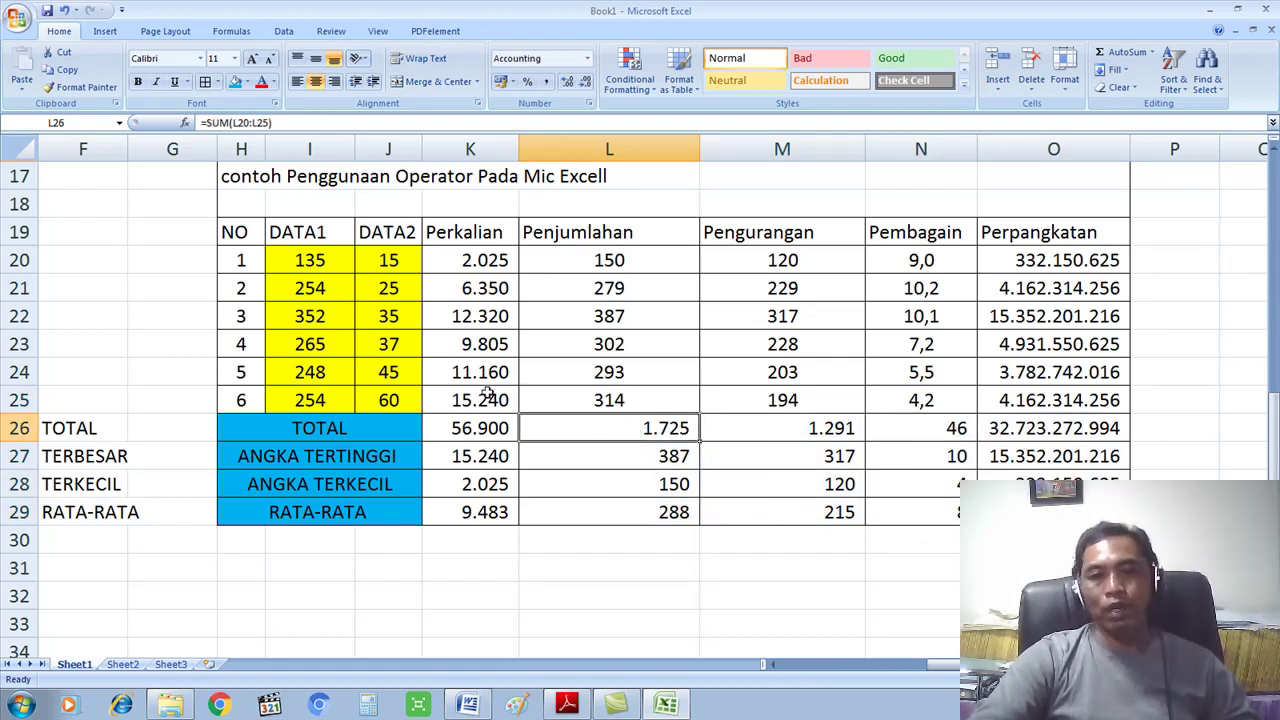
# Review the table's row numbers, the four summary row labels and the TOTAL formula in the Perkalian column
pyautogui.click(237, 424)
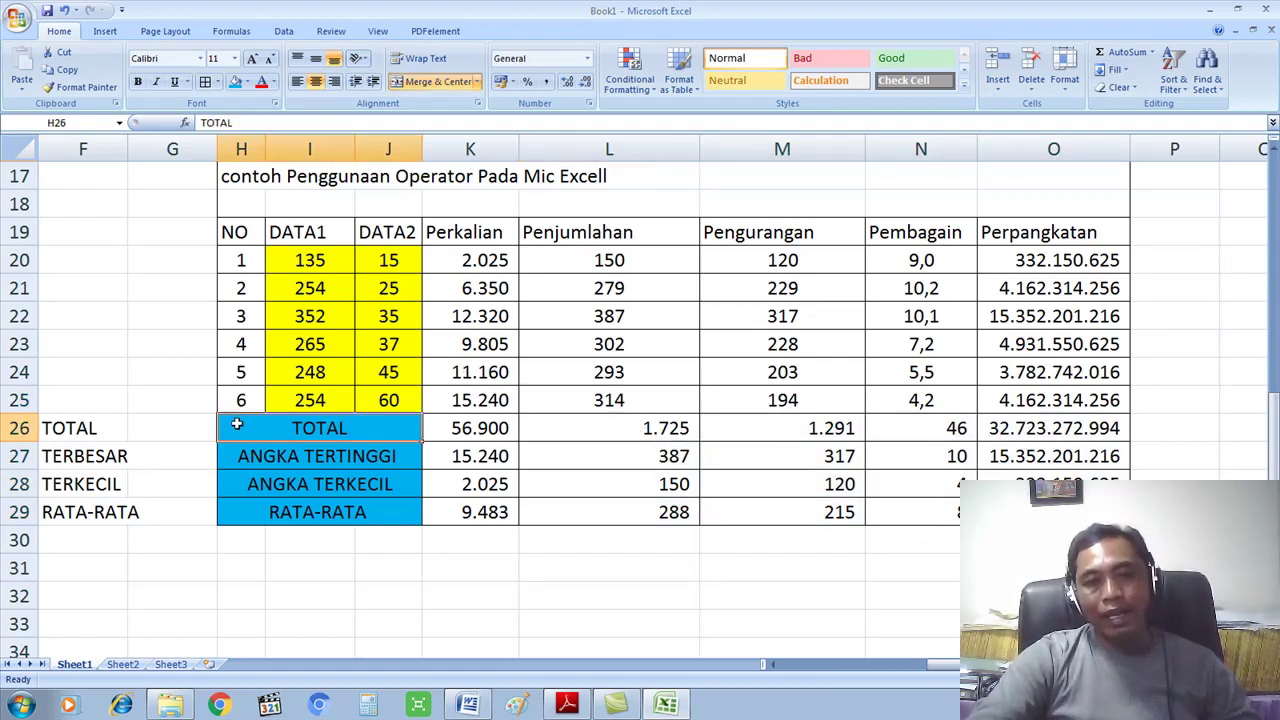
pyautogui.click(246, 256)
pyautogui.click(236, 399)
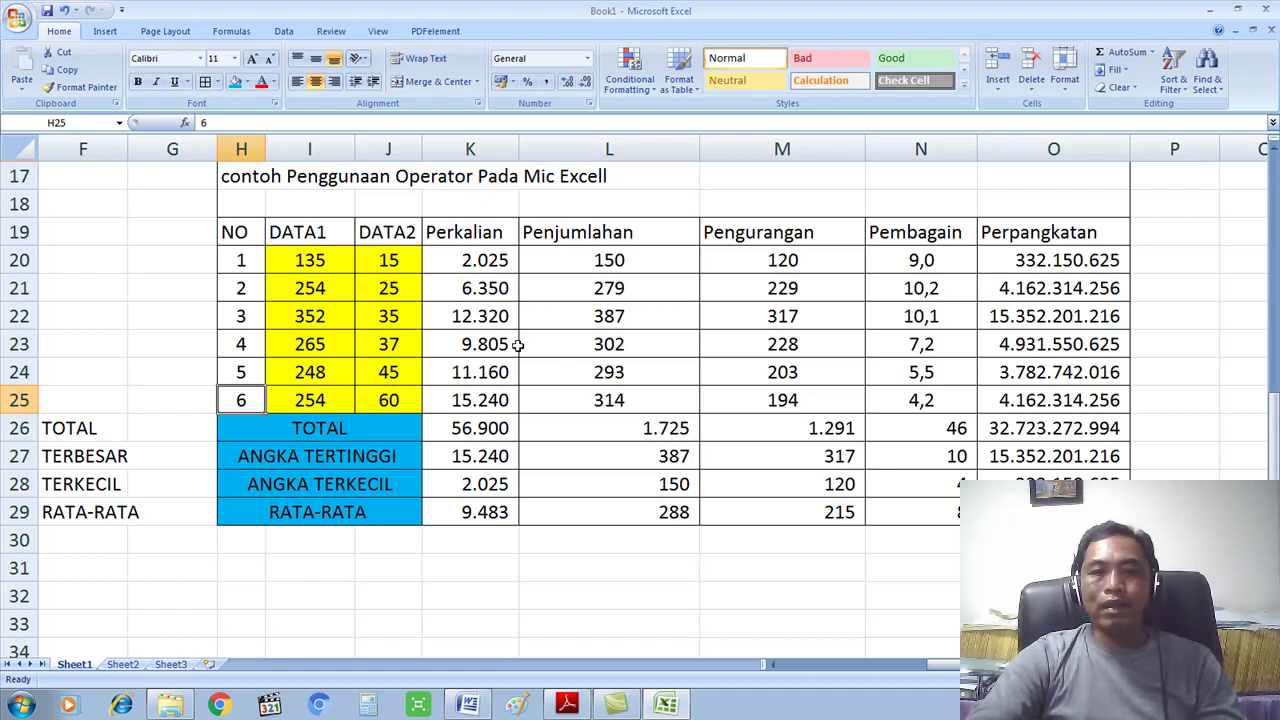
pyautogui.click(259, 259)
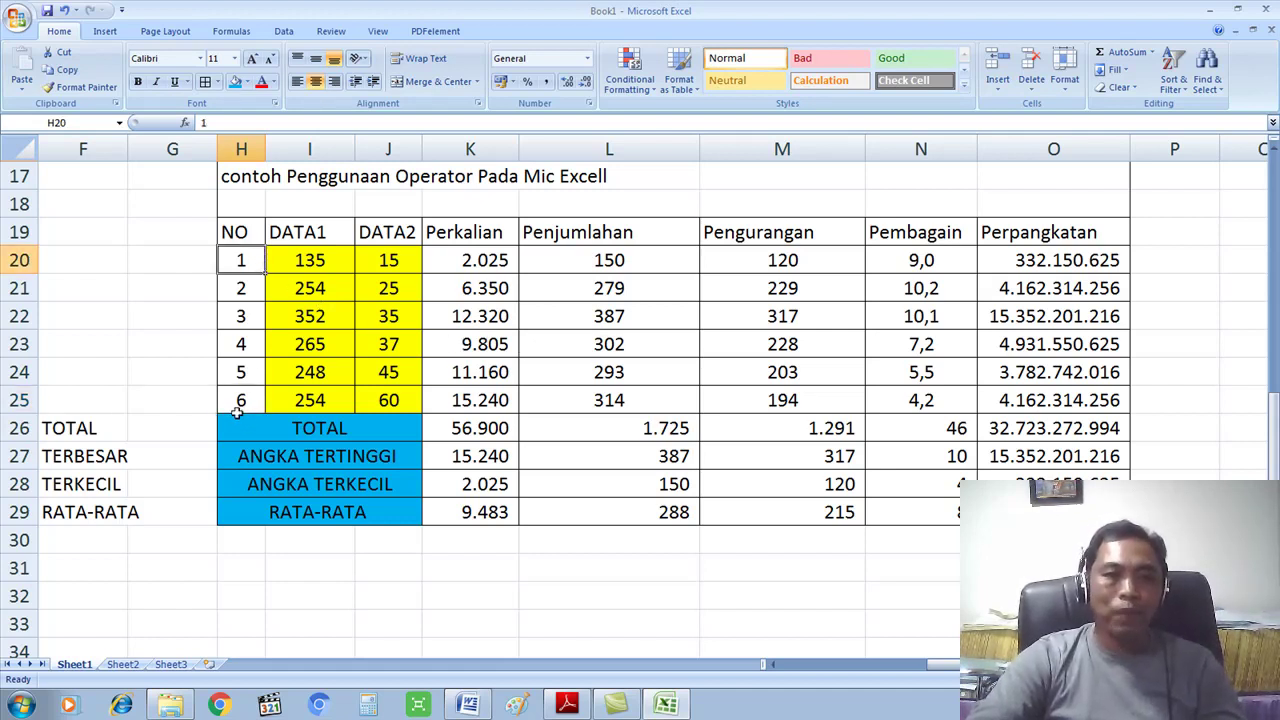
pyautogui.moveTo(289, 427); pyautogui.dragTo(315, 530)
pyautogui.click(455, 409)
pyautogui.click(469, 424)
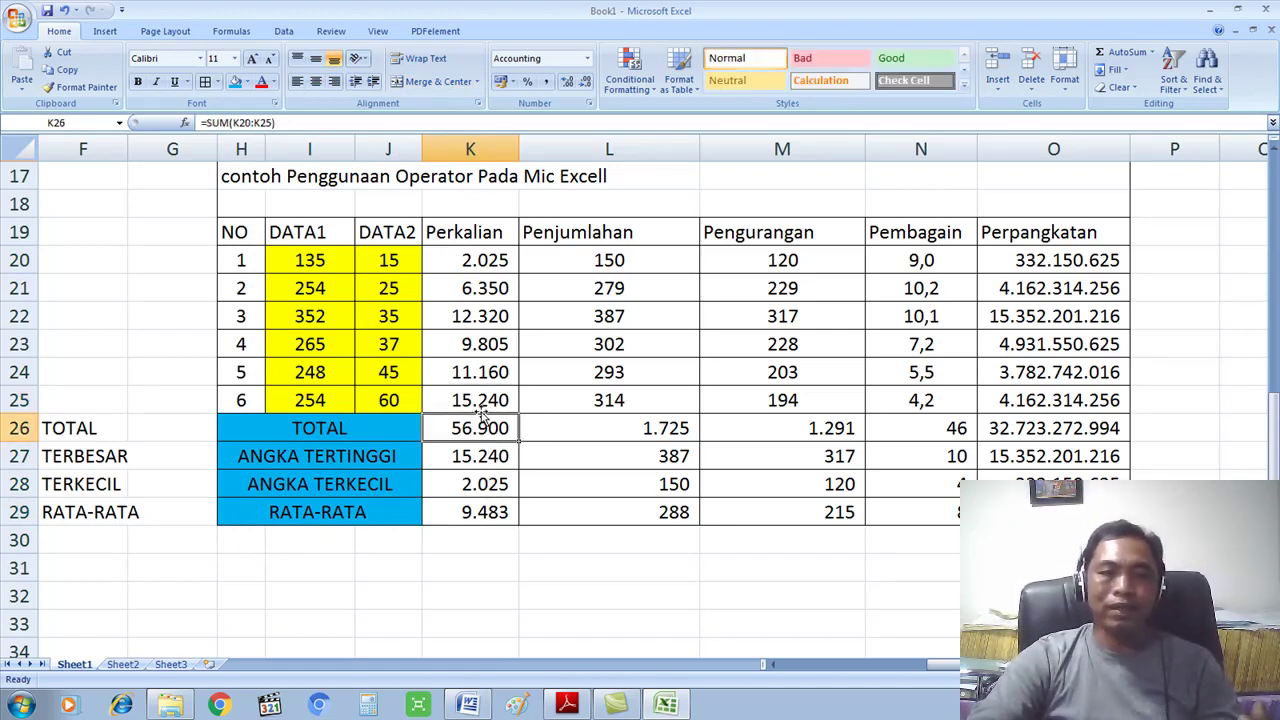
pyautogui.press('Right')
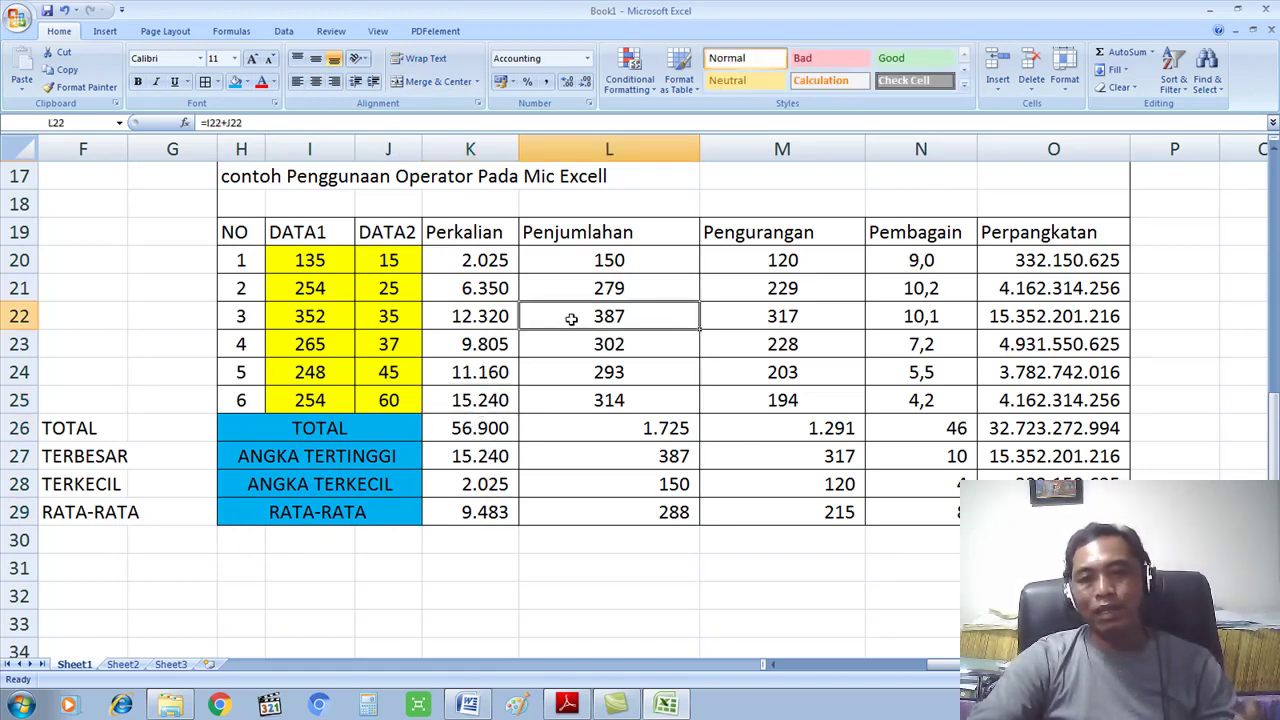
# Set the DATA1 value of table row 2, in cell I21, to 120
pyautogui.click(909, 431)
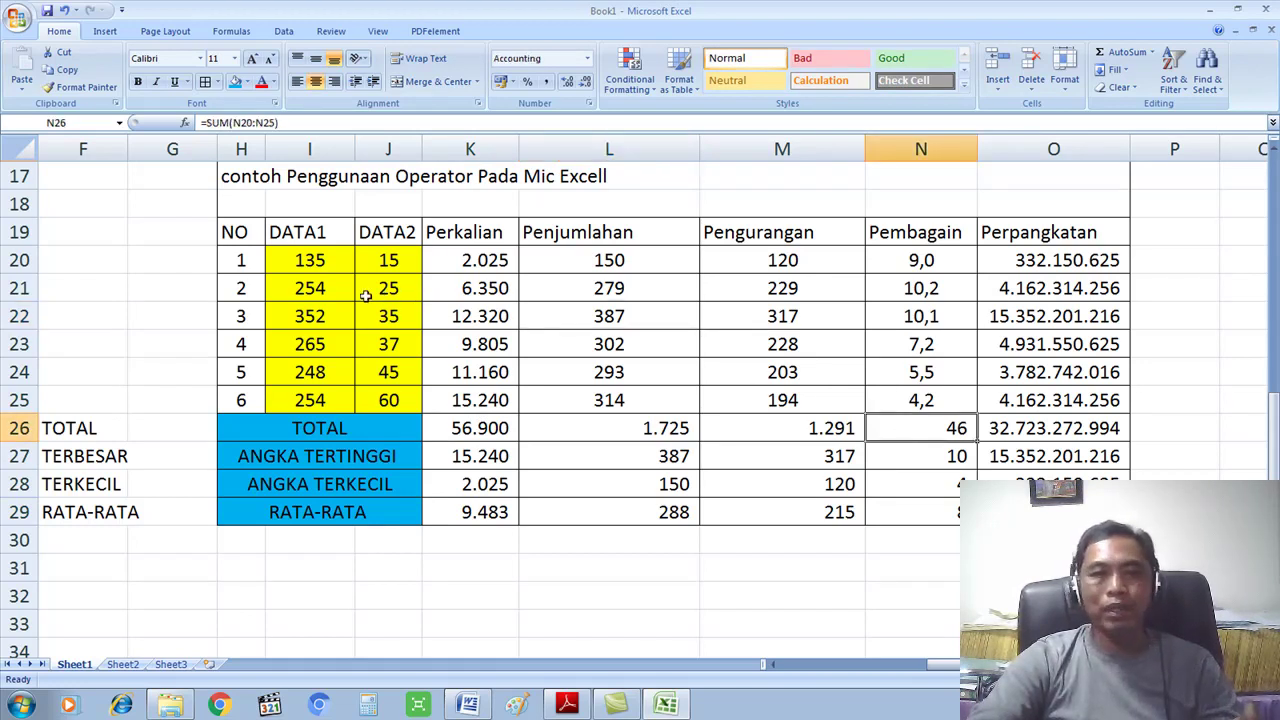
pyautogui.click(312, 289)
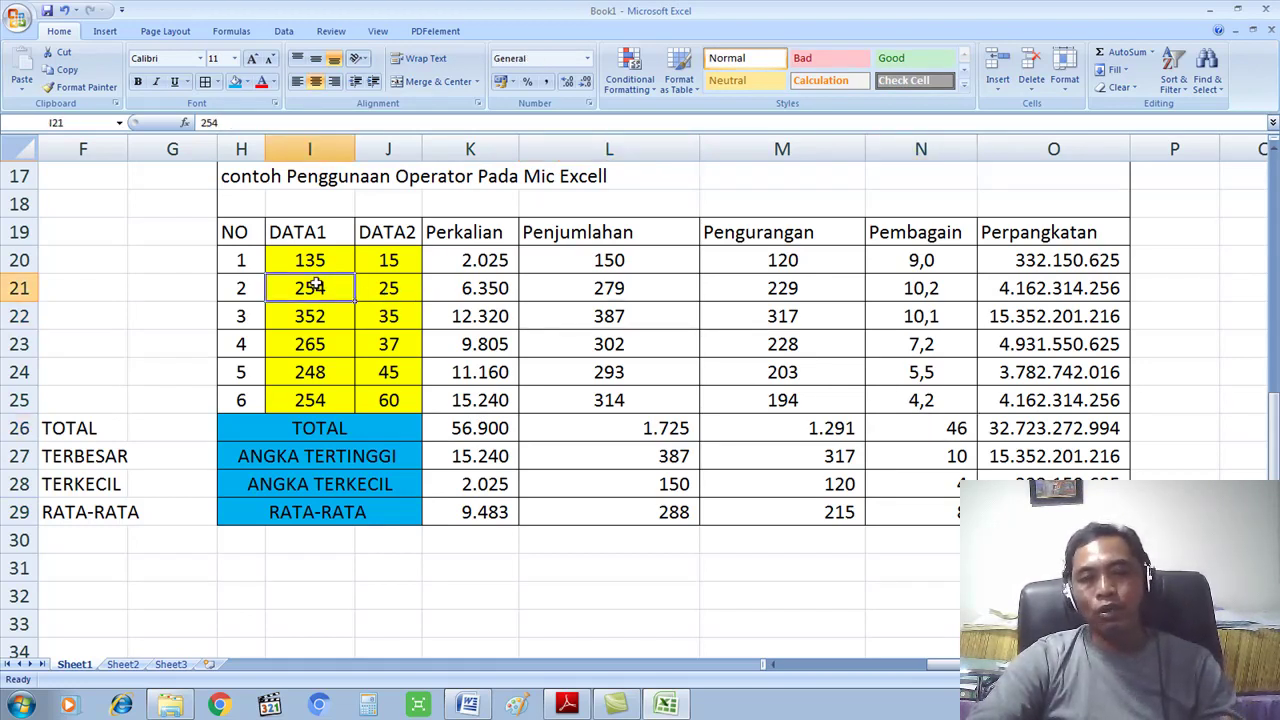
pyautogui.write('12')
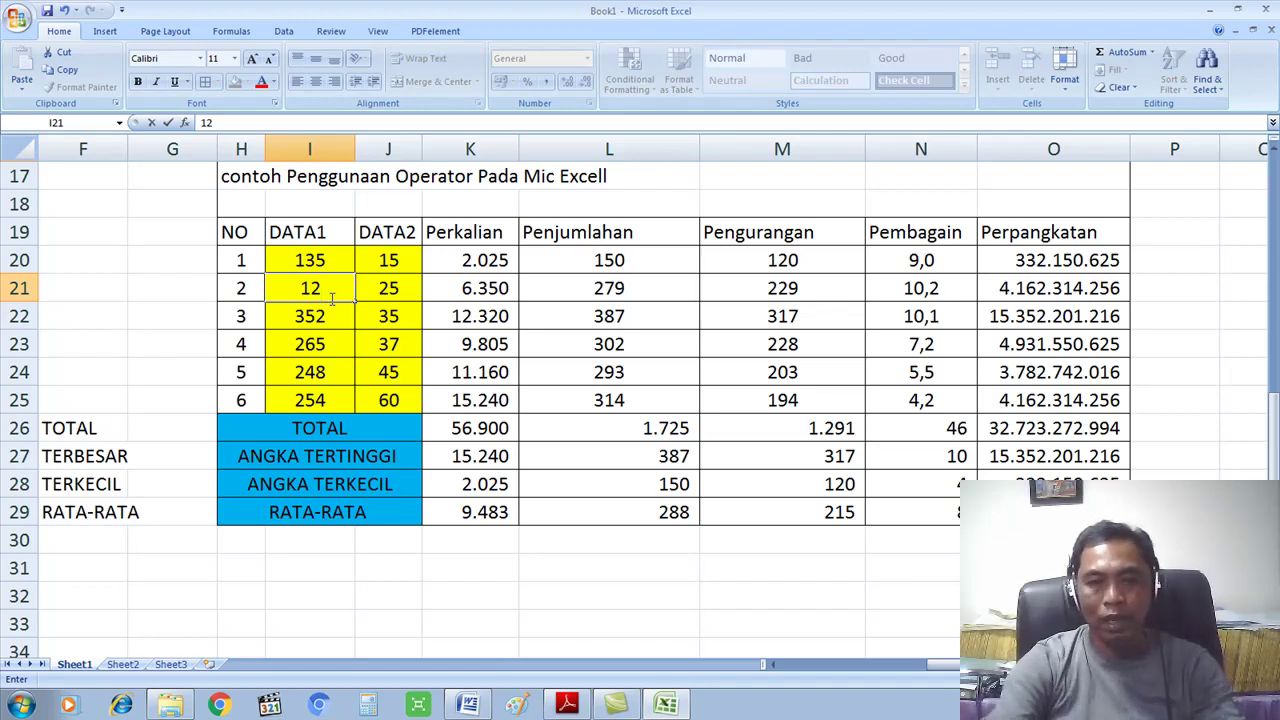
pyautogui.write('0')
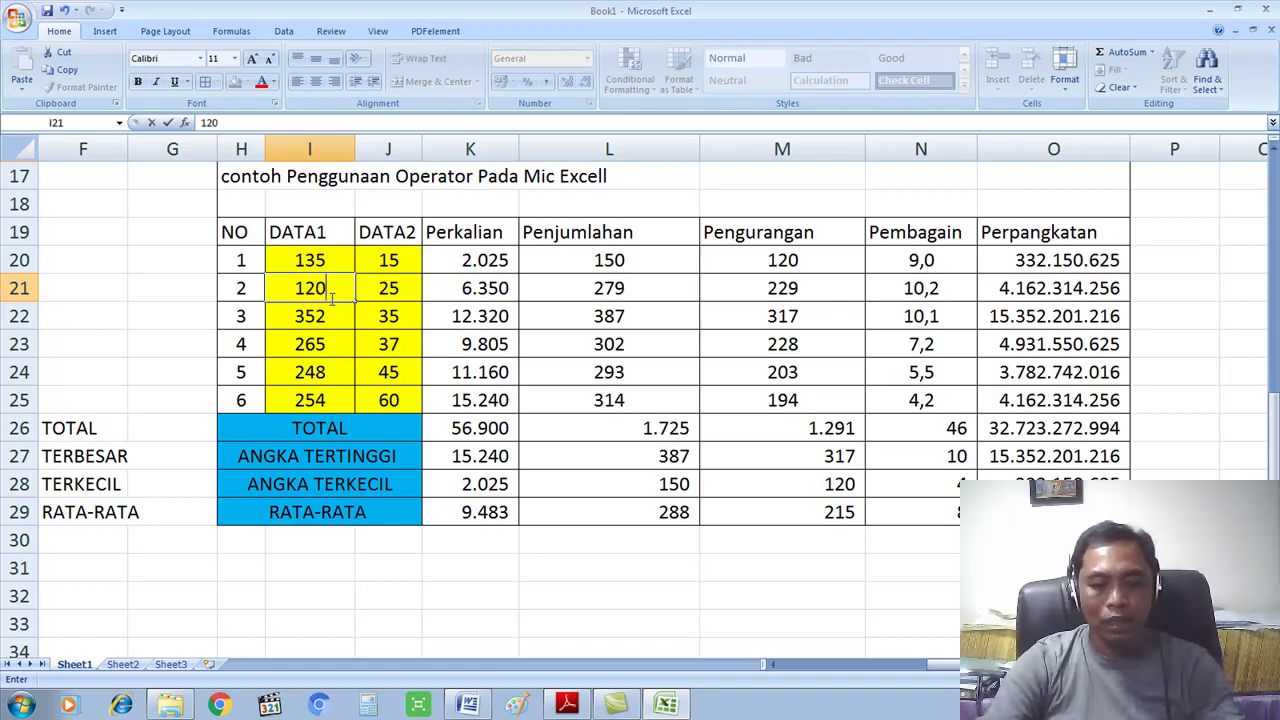
pyautogui.press('Return')
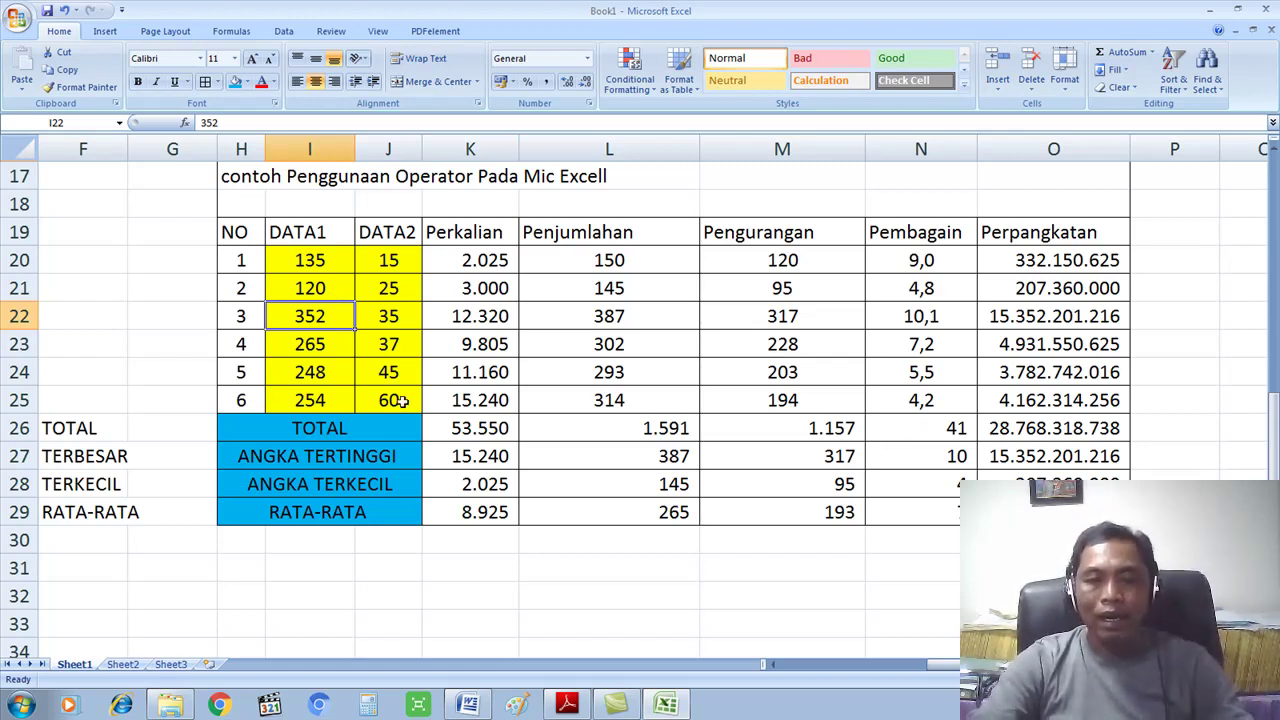
# Set the DATA1 value in cell I21 to 110 and check the recalculated Penjumlahan summary results
pyautogui.click(324, 290)
pyautogui.write('110')
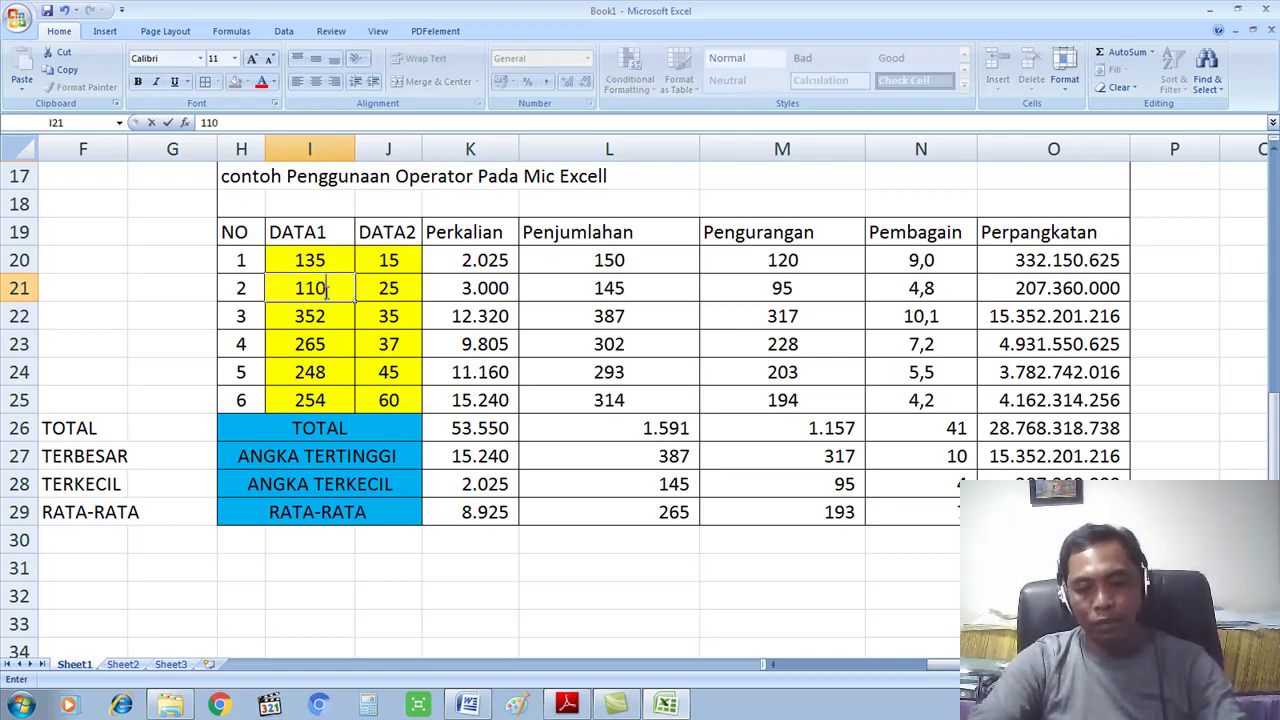
pyautogui.press('Return')
pyautogui.click(665, 450)
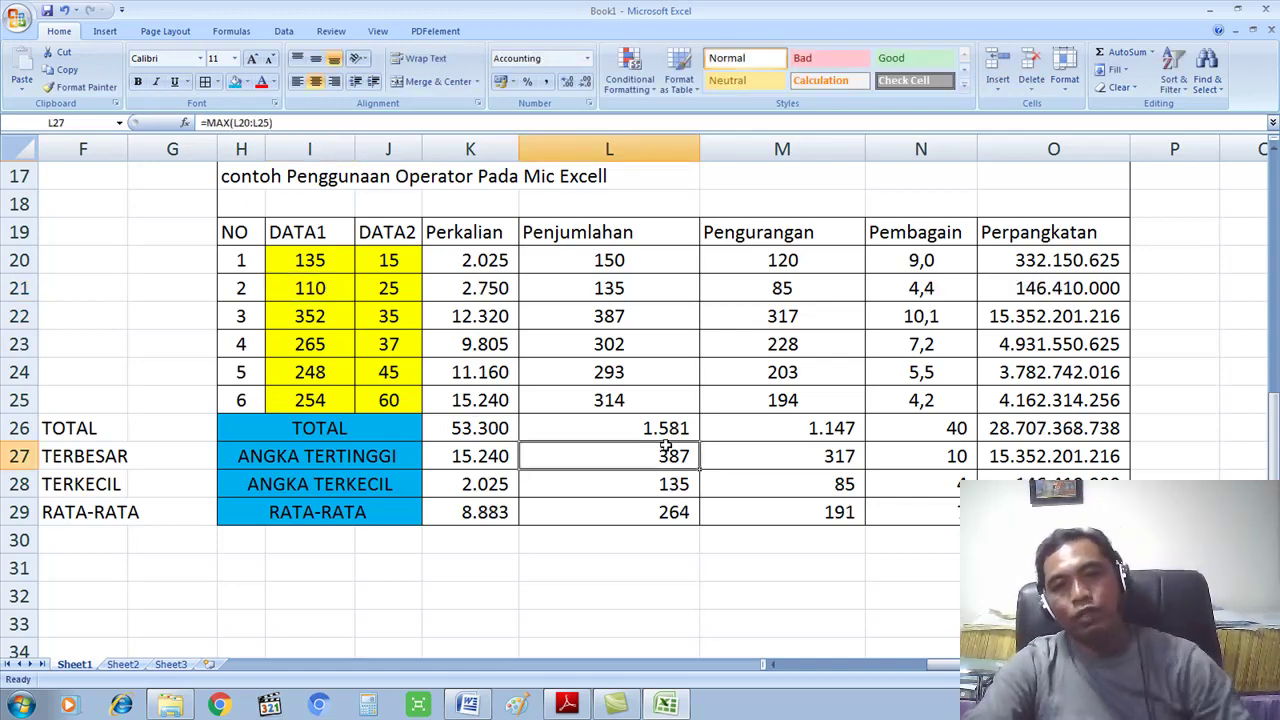
pyautogui.click(603, 505)
# Change the font colour of the Jenis Fungsi Operator heading in J12:L12 to red
pyautogui.scroll(2, 600, 494)
pyautogui.scroll(-2, 600, 494)
pyautogui.click(390, 474)
pyautogui.scroll(2, 548, 500)
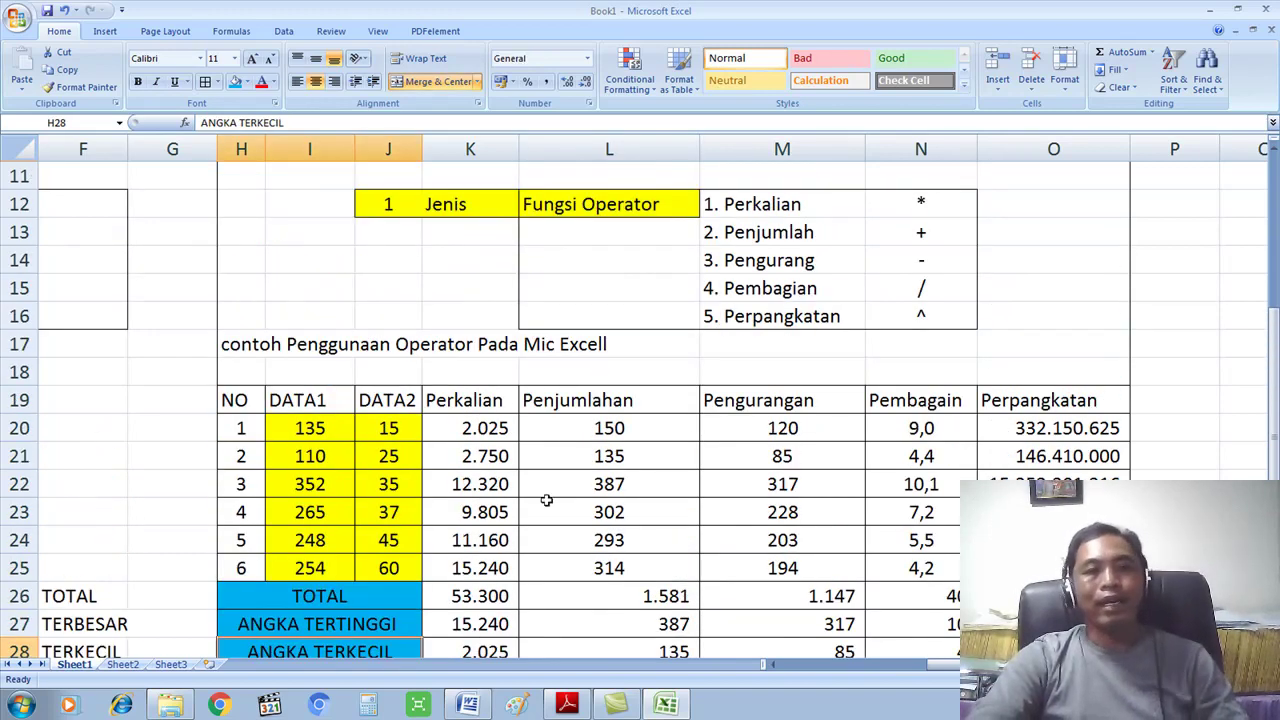
pyautogui.moveTo(944, 666); pyautogui.dragTo(800, 672)
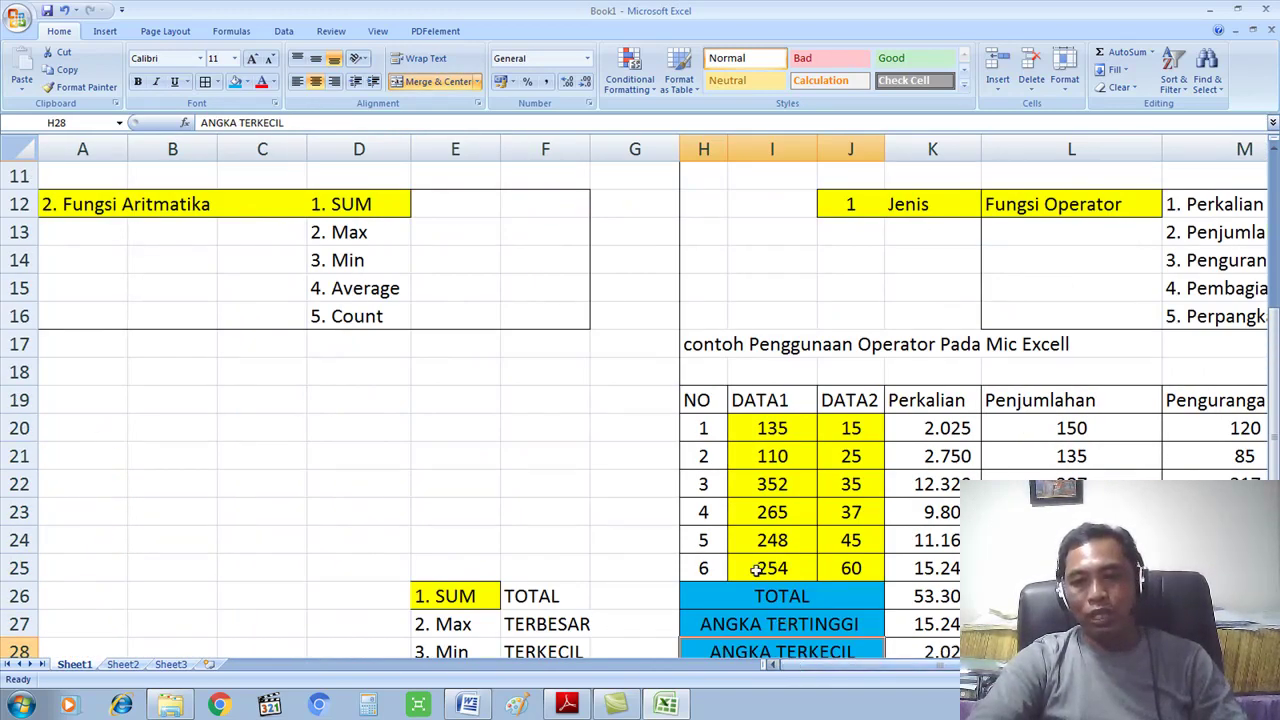
pyautogui.scroll(1, 690, 478)
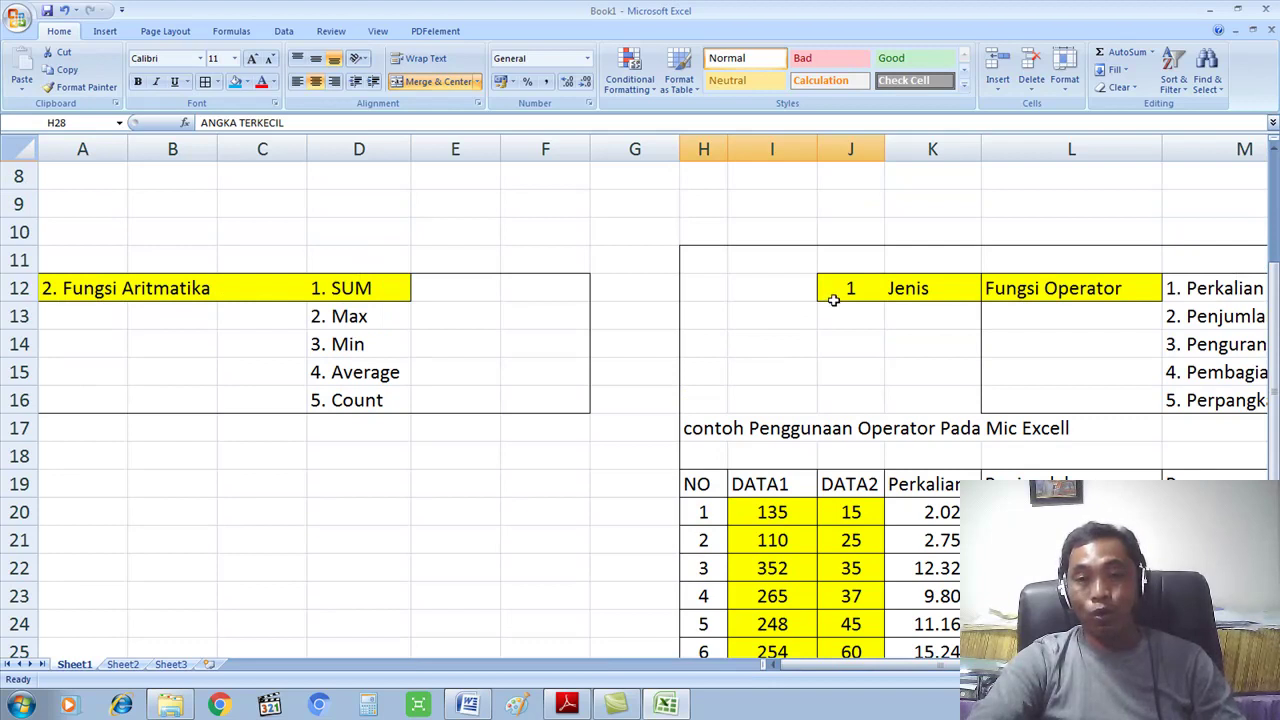
pyautogui.click(893, 283)
pyautogui.moveTo(850, 285); pyautogui.dragTo(1063, 286)
pyautogui.click(276, 83)
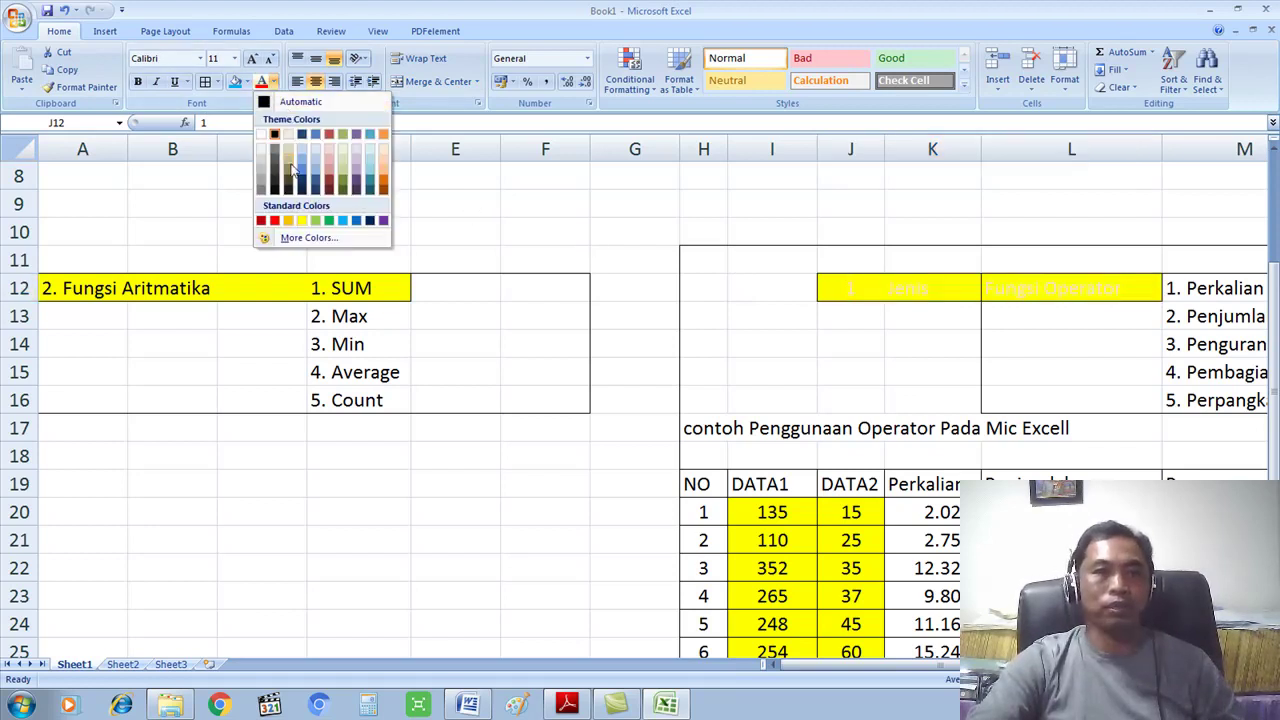
pyautogui.click(274, 221)
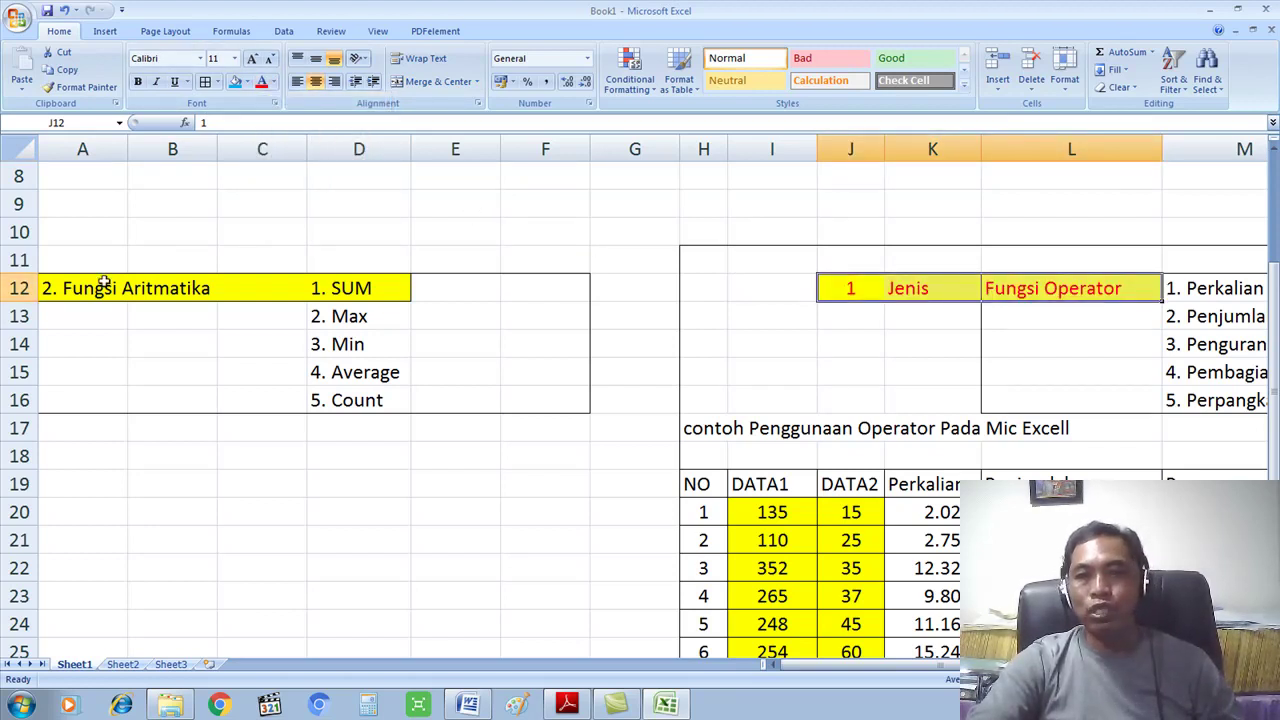
# Apply the same red font colour to the Fungsi Aritmatika heading in A12:B12
pyautogui.moveTo(43, 281); pyautogui.dragTo(196, 283)
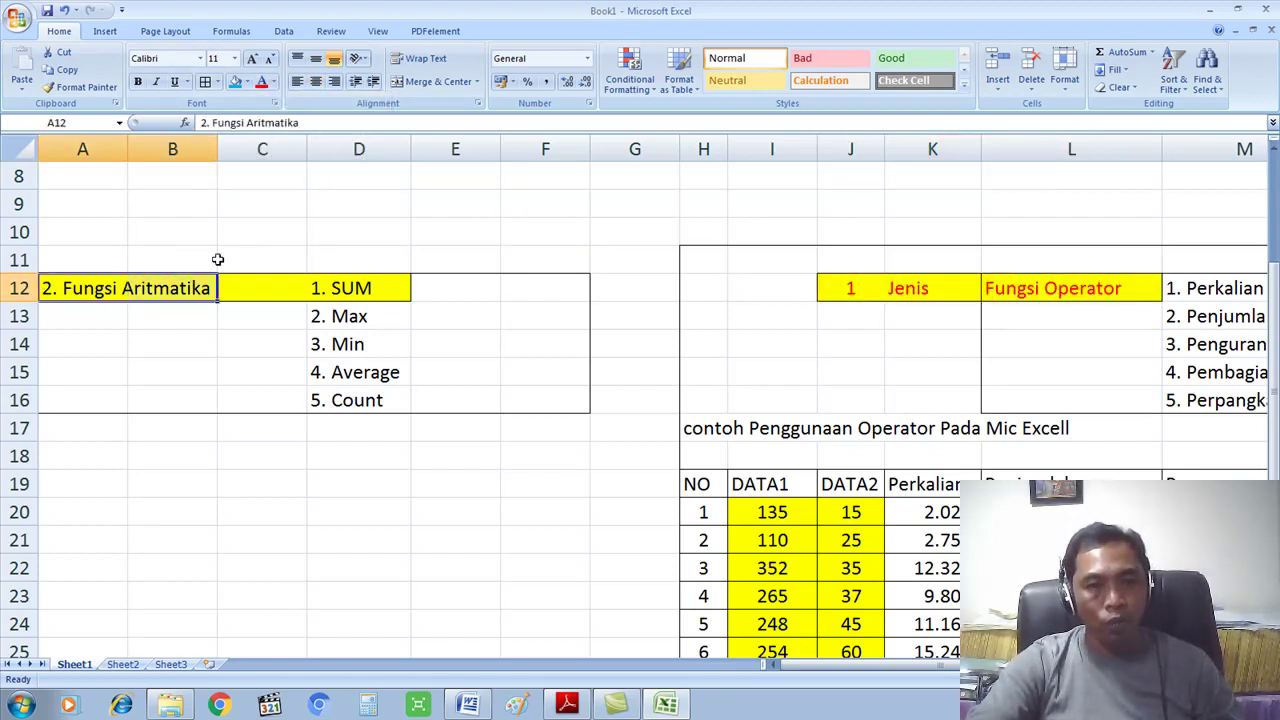
pyautogui.click(261, 82)
pyautogui.click(870, 484)
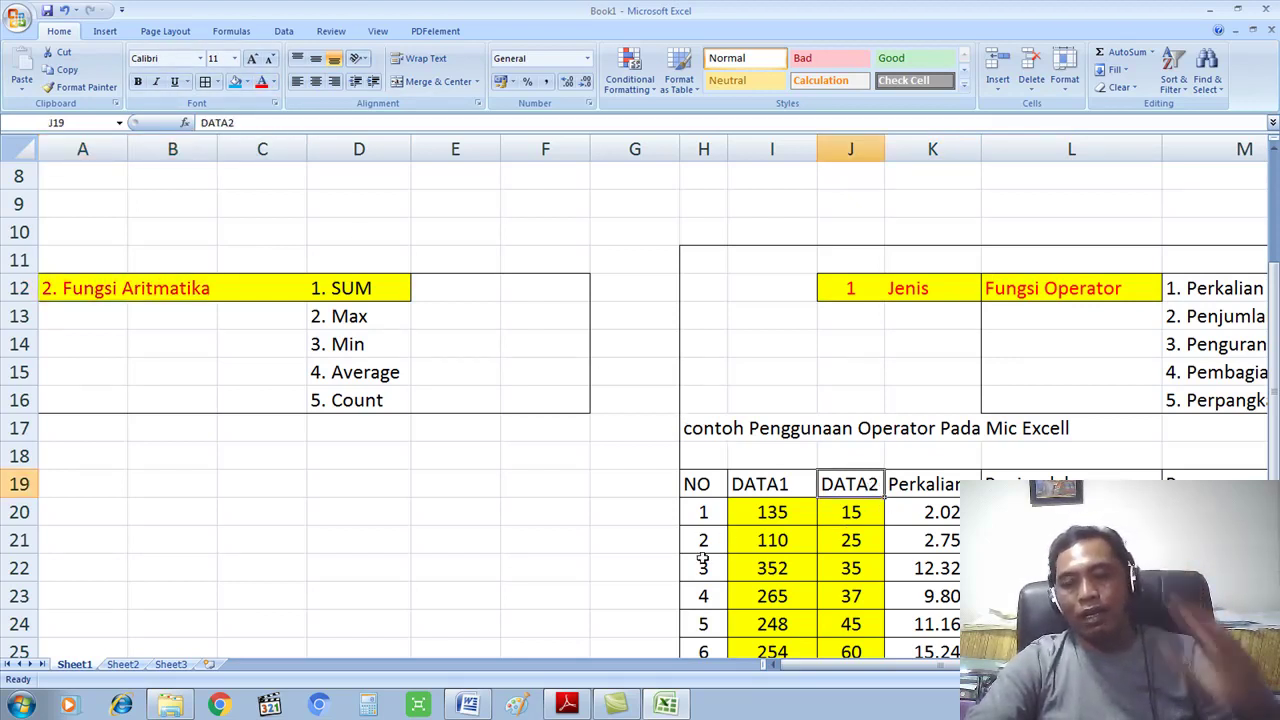
# Review the TOTAL formula in the Perkalian column and the ANGKA TERTINGGI formula in the Penjumlahan column
pyautogui.moveTo(918, 668); pyautogui.dragTo(1002, 669)
pyautogui.scroll(-2, 918, 511)
pyautogui.click(688, 524)
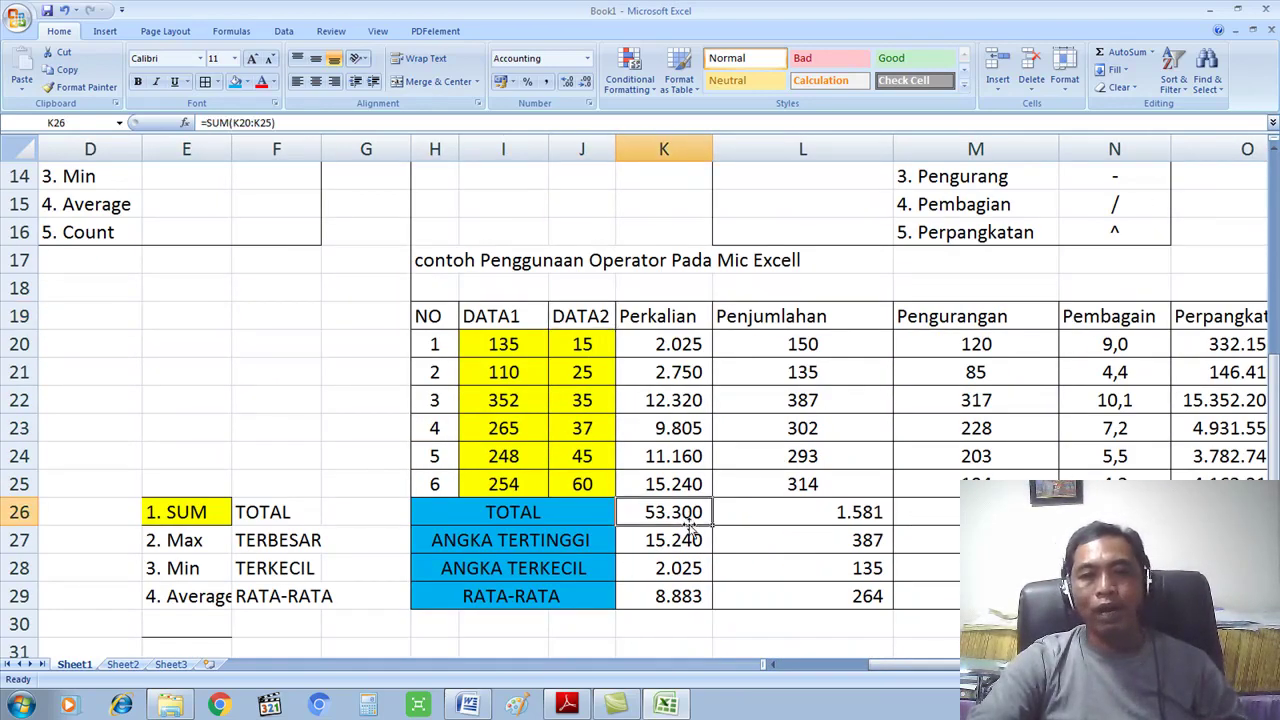
pyautogui.click(886, 529)
pyautogui.scroll(1, 834, 486)
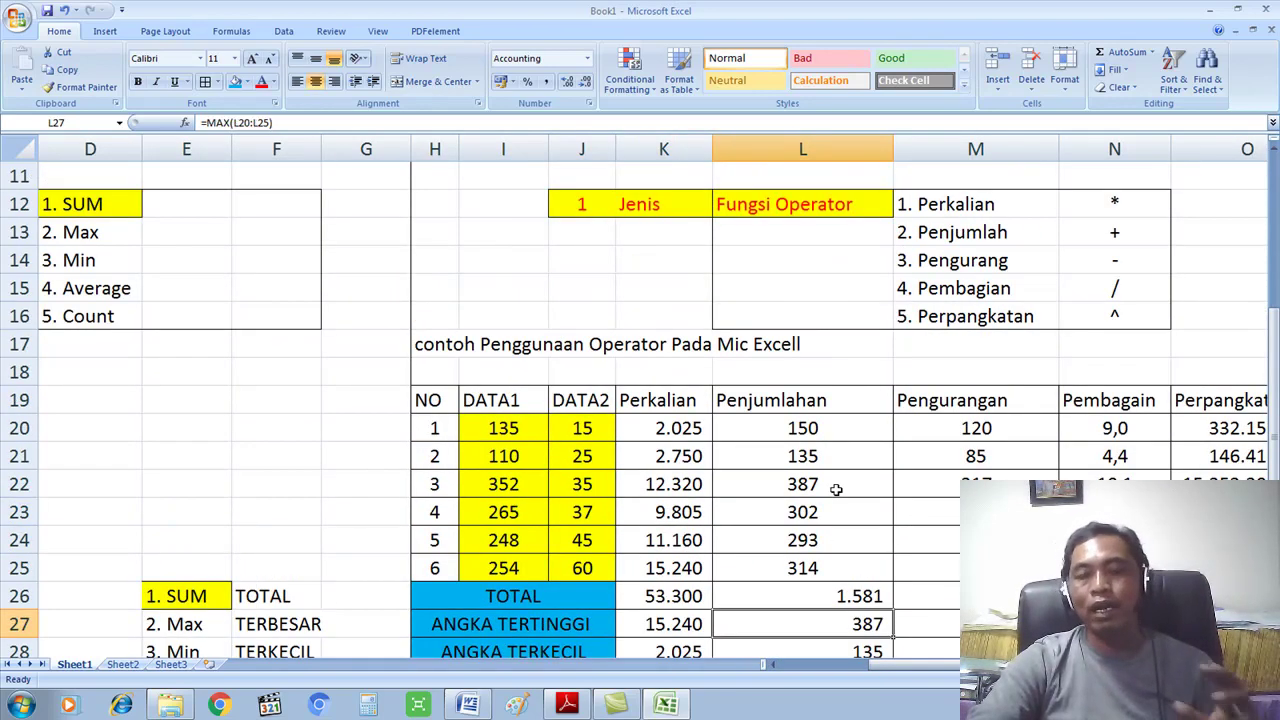
pyautogui.scroll(-2, 837, 487)
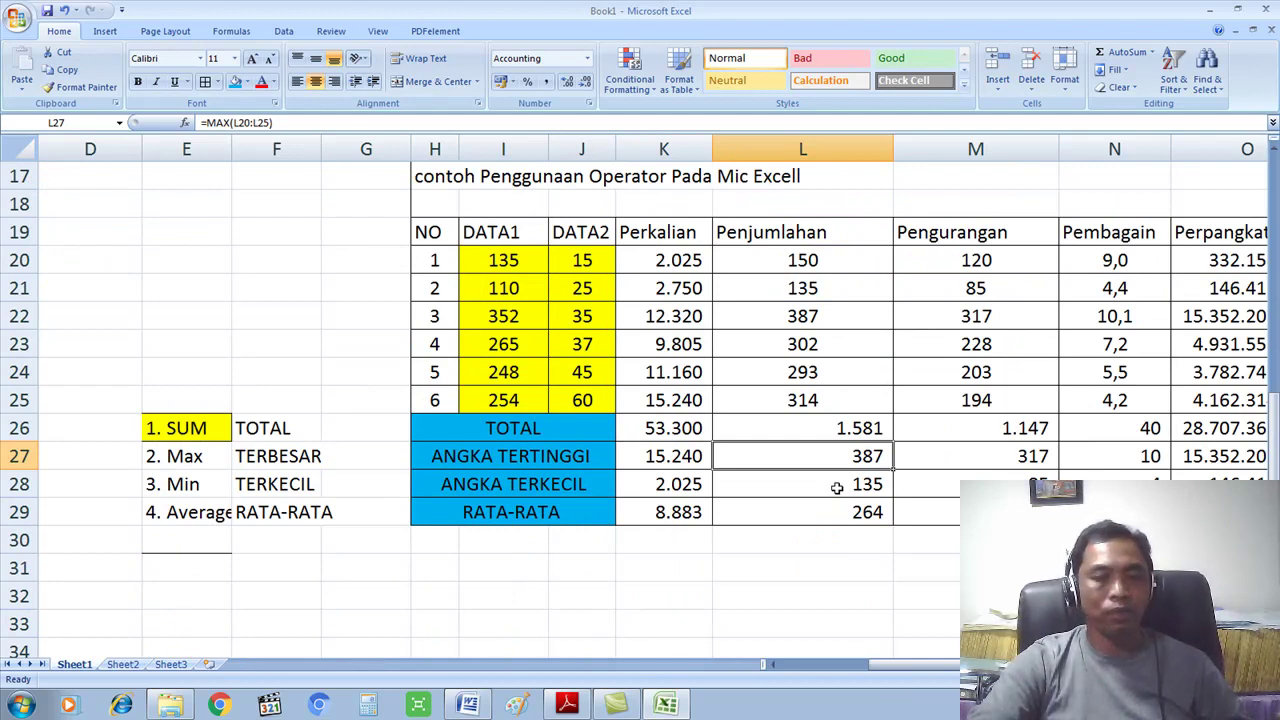
pyautogui.click(684, 372)
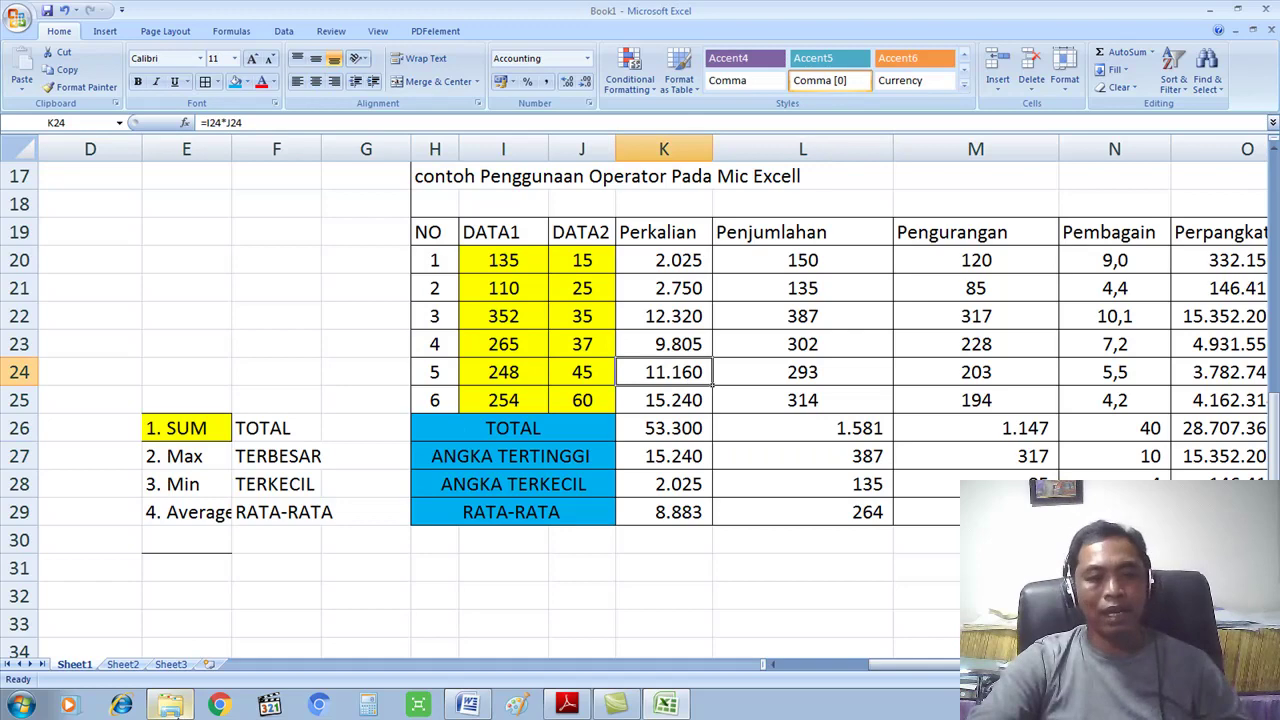
# Switch to Windows Explorer, ignore the virus alert on drive D, and open TUGAS APLIKASI STIE.xls from the BAHAN STIE folder
pyautogui.click(170, 706)
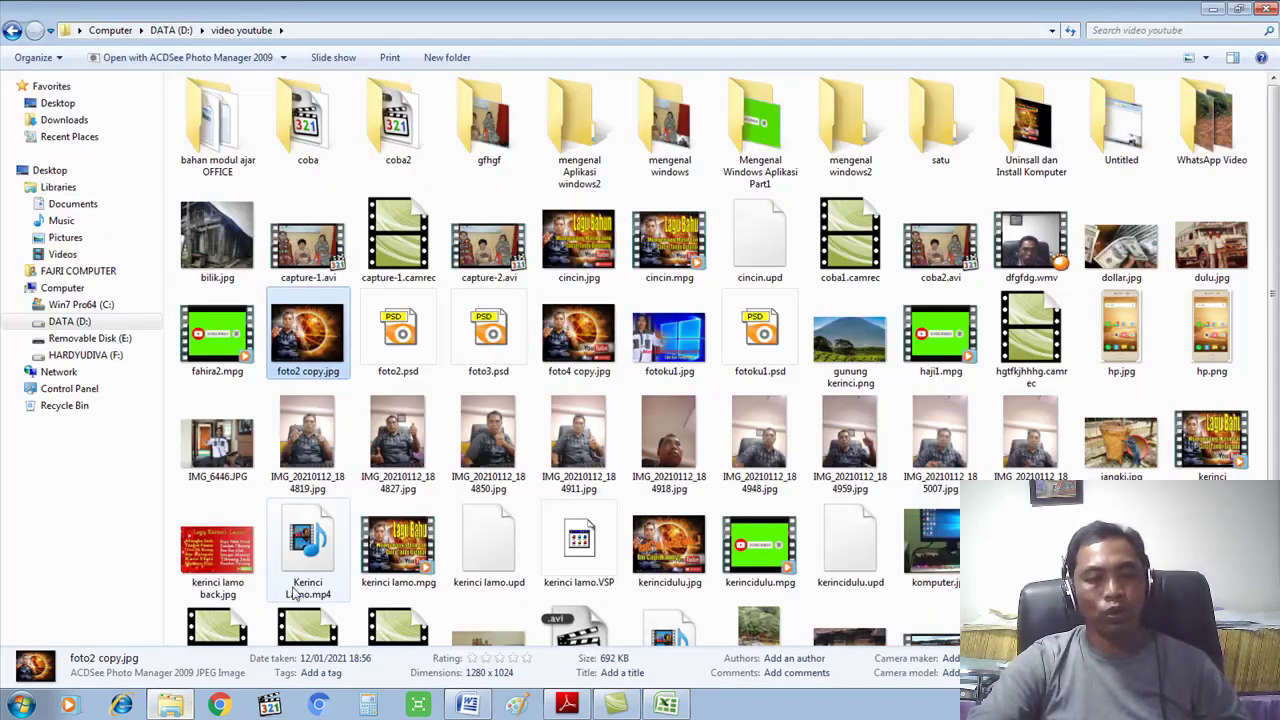
pyautogui.click(100, 356)
pyautogui.click(90, 322)
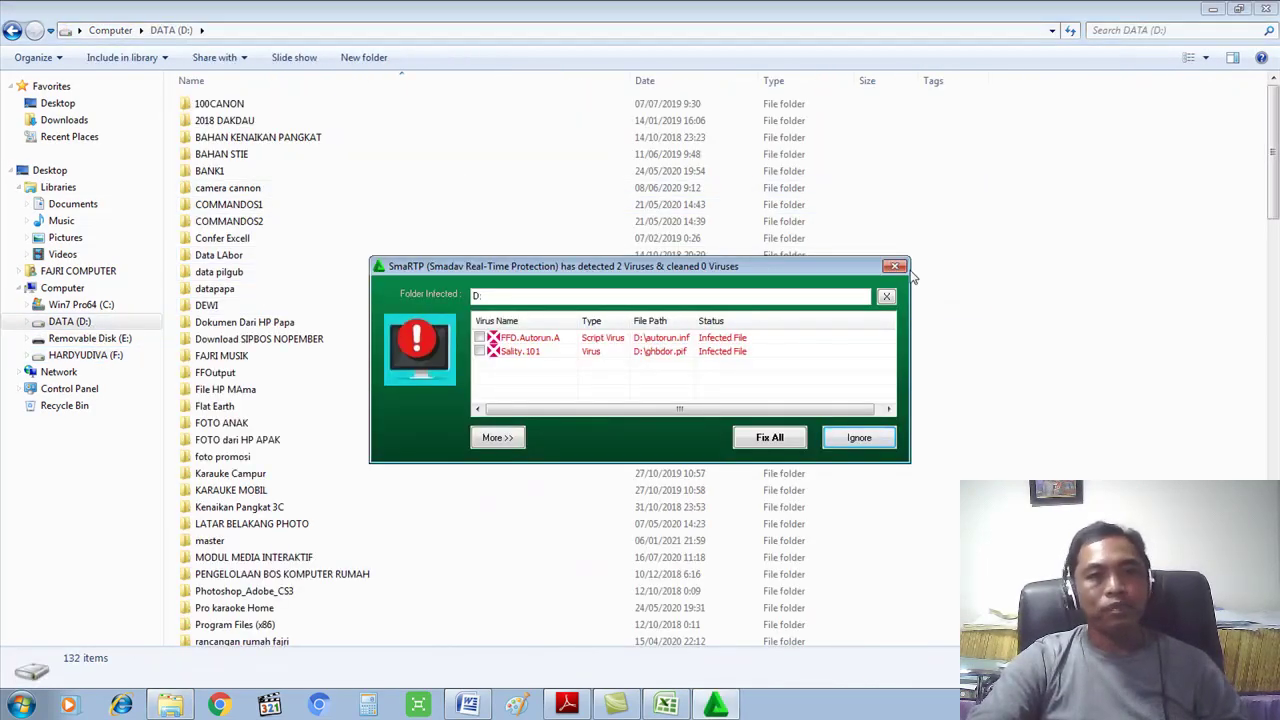
pyautogui.click(859, 437)
pyautogui.click(230, 238)
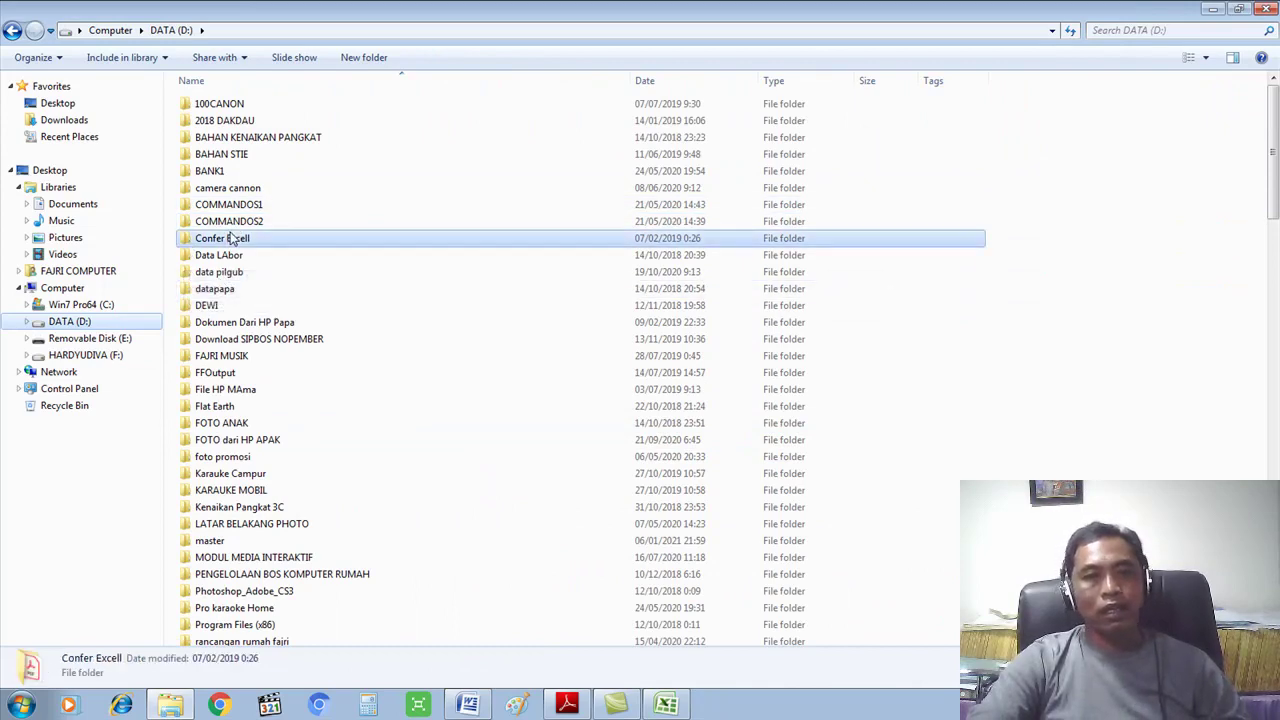
pyautogui.doubleClick(221, 154)
pyautogui.scroll(-8, 350, 482)
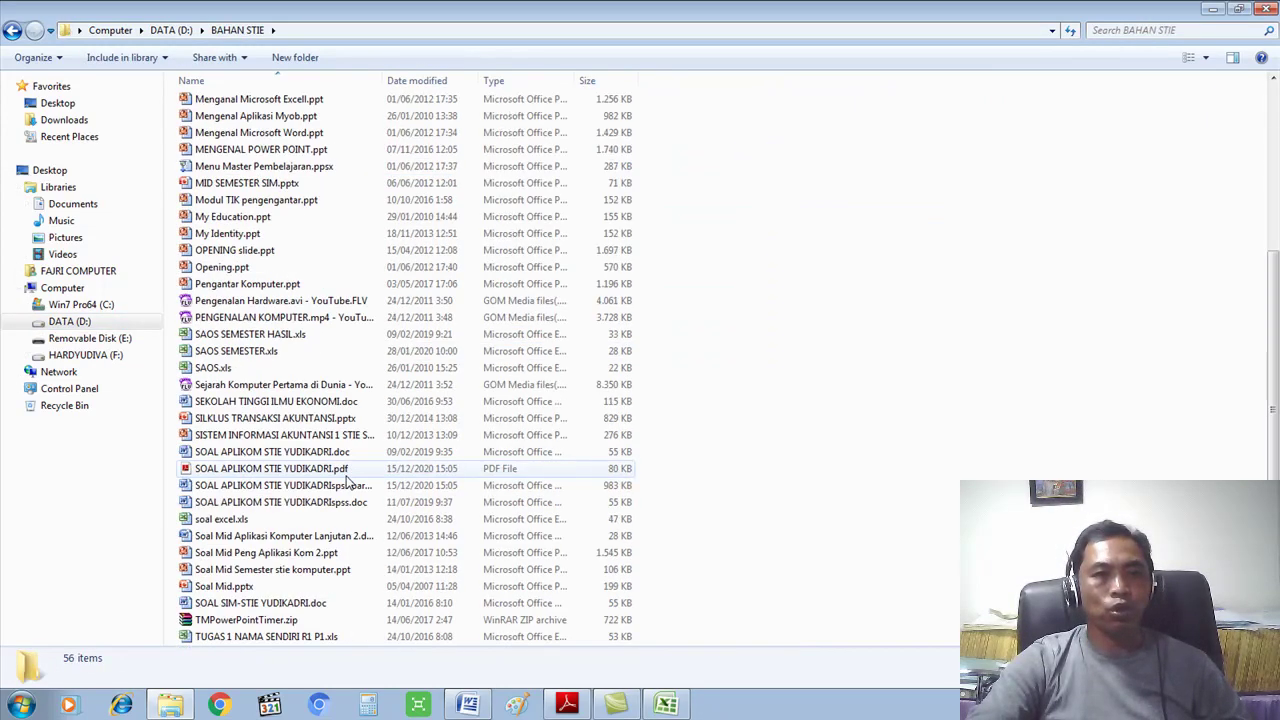
pyautogui.scroll(-2, 350, 482)
pyautogui.doubleClick(305, 585)
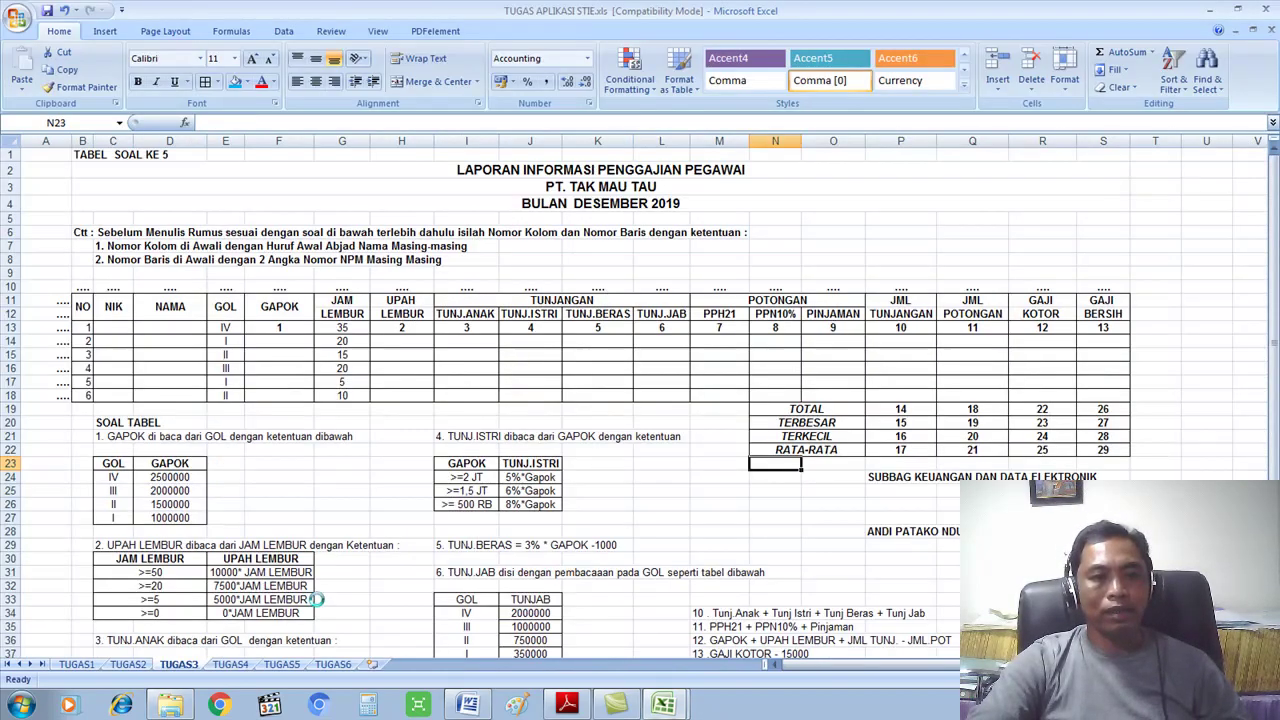
# Show the TUGAS1 worksheet and look over its numbering instructions and operator function exercise
pyautogui.click(75, 664)
pyautogui.scroll(-1, 486, 380)
pyautogui.click(265, 403)
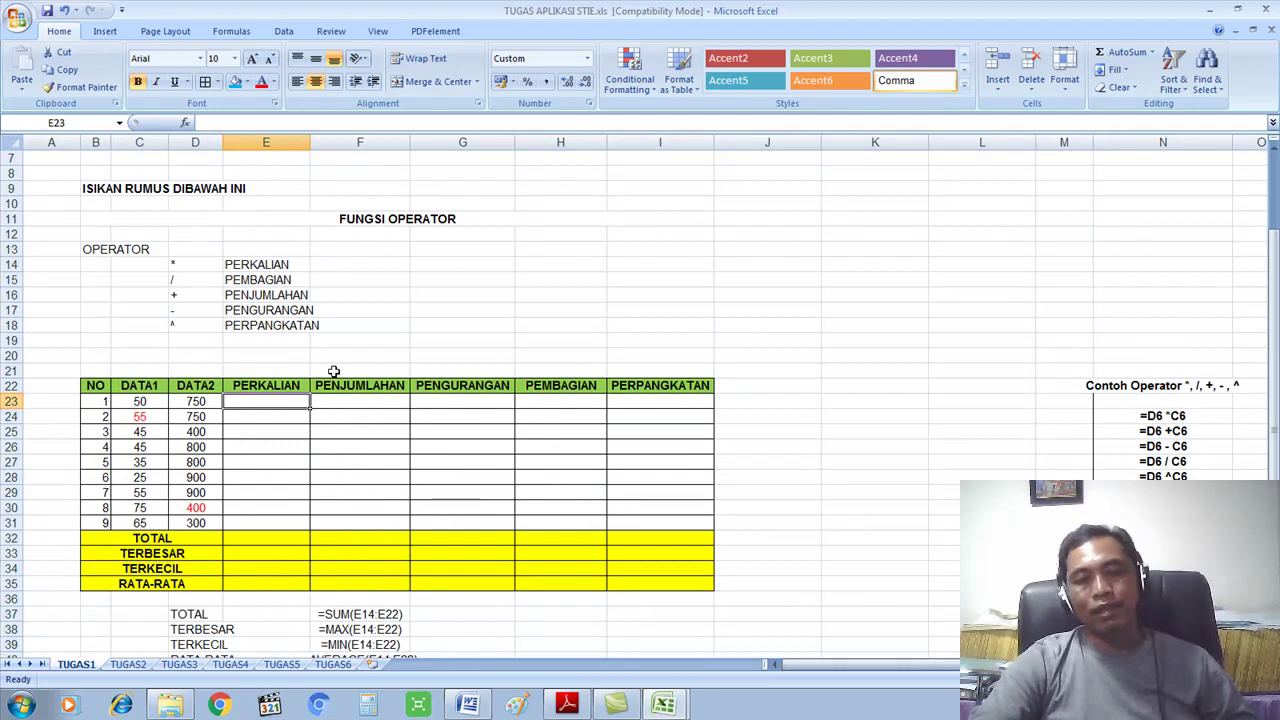
pyautogui.scroll(-2, 215, 278)
pyautogui.scroll(4, 214, 277)
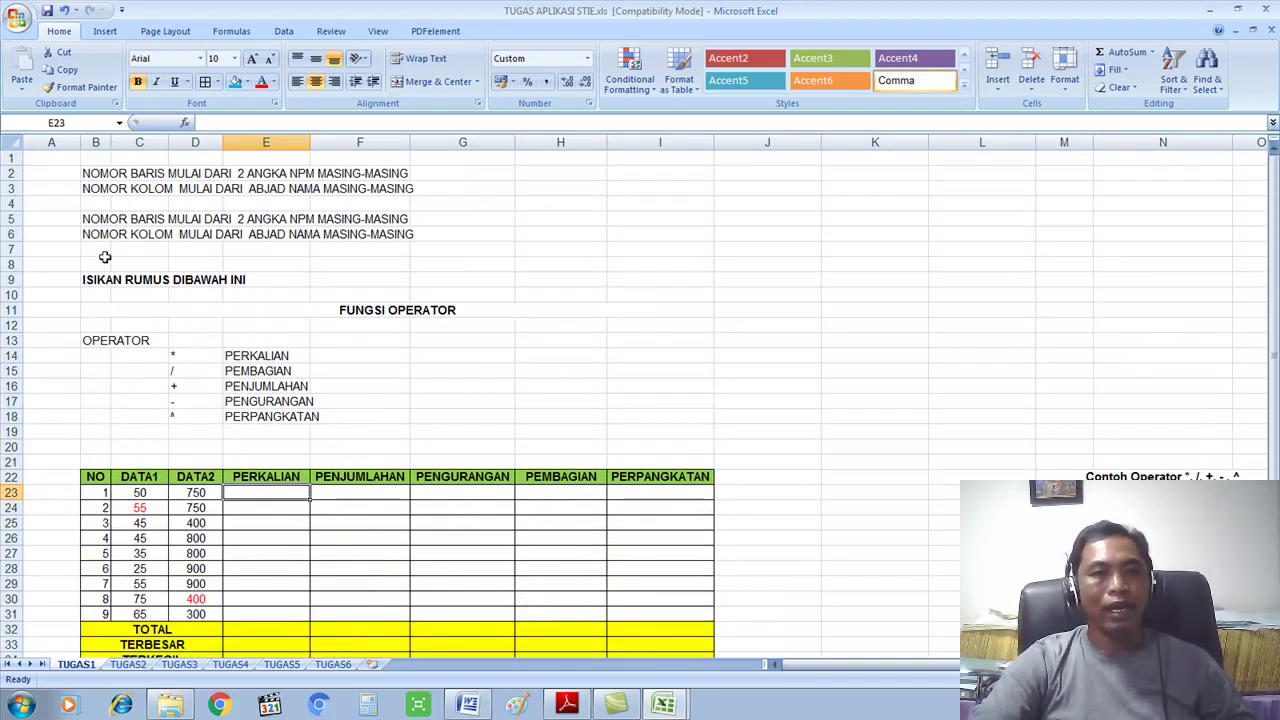
pyautogui.scroll(-2, 88, 196)
pyautogui.scroll(2, 80, 291)
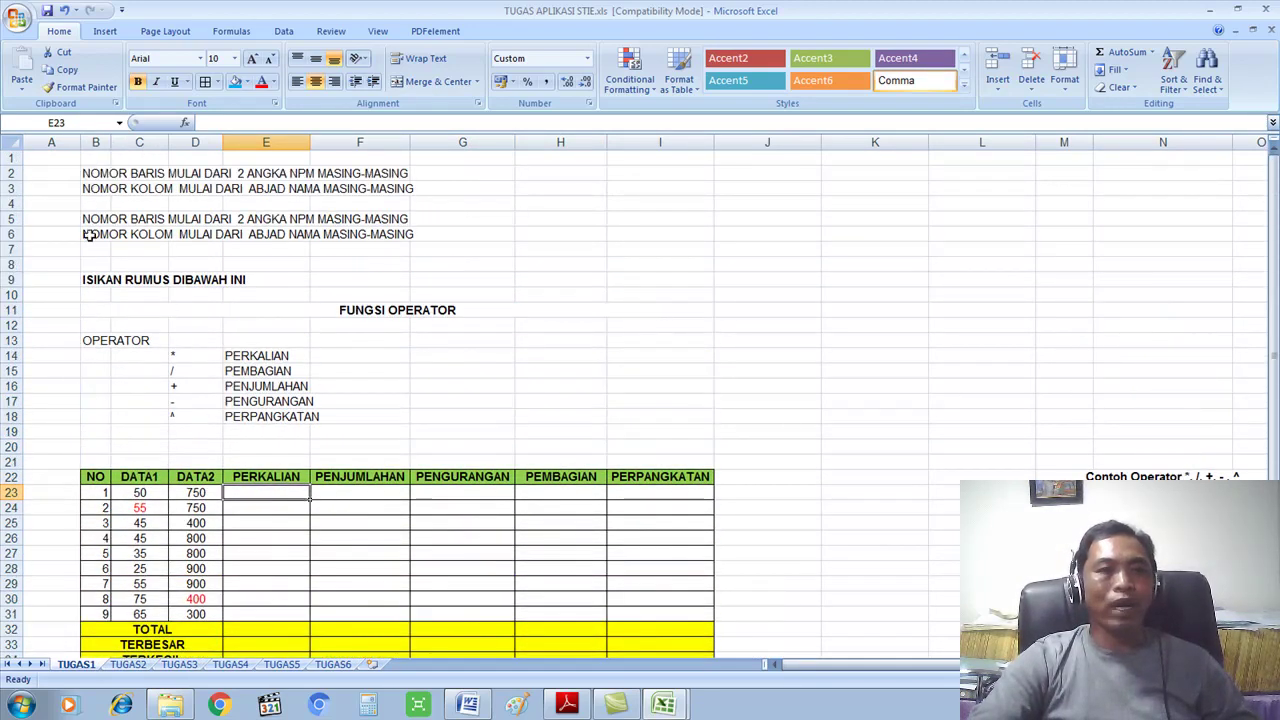
# Examine the exercise table's headings, its DATA1 and DATA2 values in C23:D31, and the empty PERKALIAN column at closer zoom
pyautogui.click(96, 478)
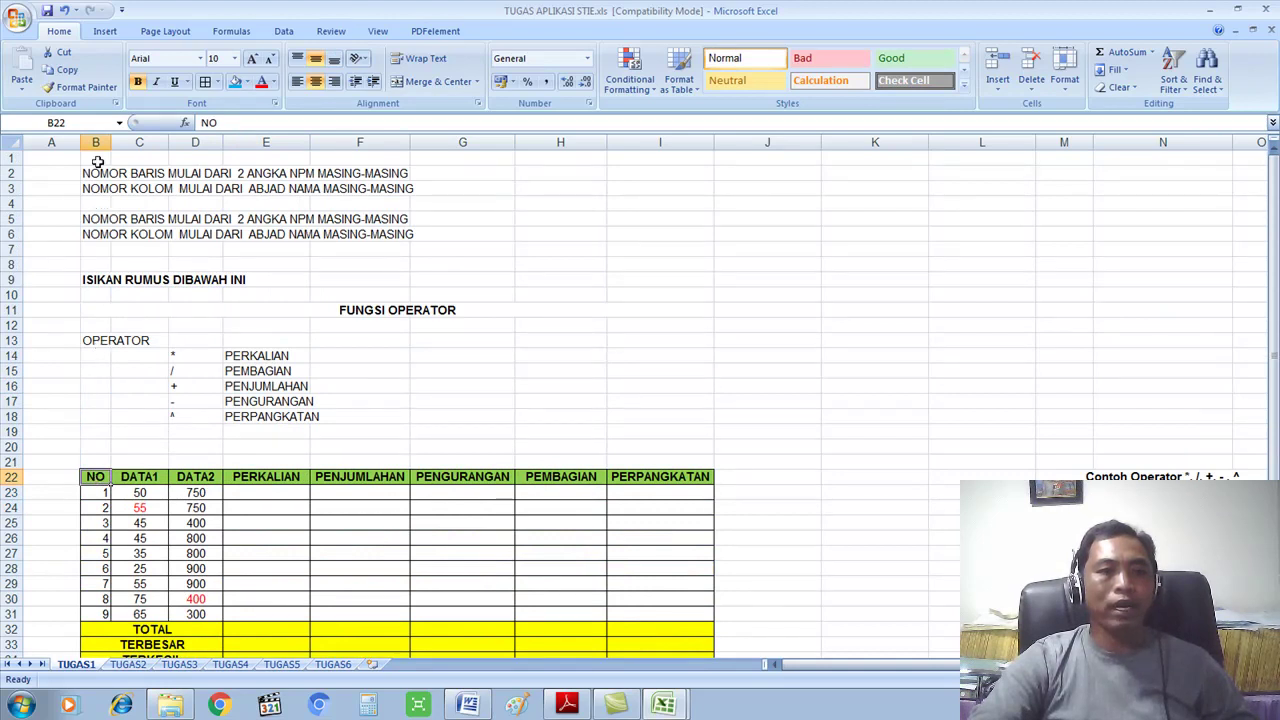
pyautogui.click(55, 480)
pyautogui.click(116, 480)
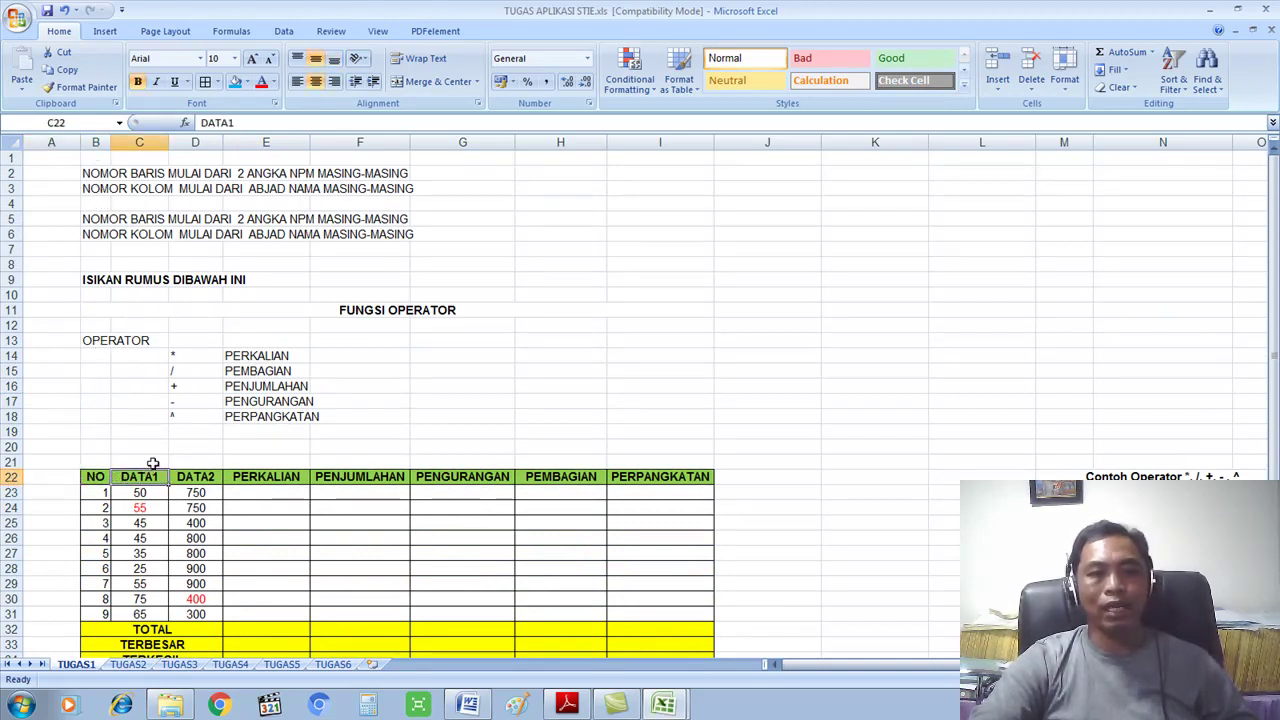
pyautogui.scroll(-2, 280, 500)
pyautogui.scroll(-1, 280, 477)
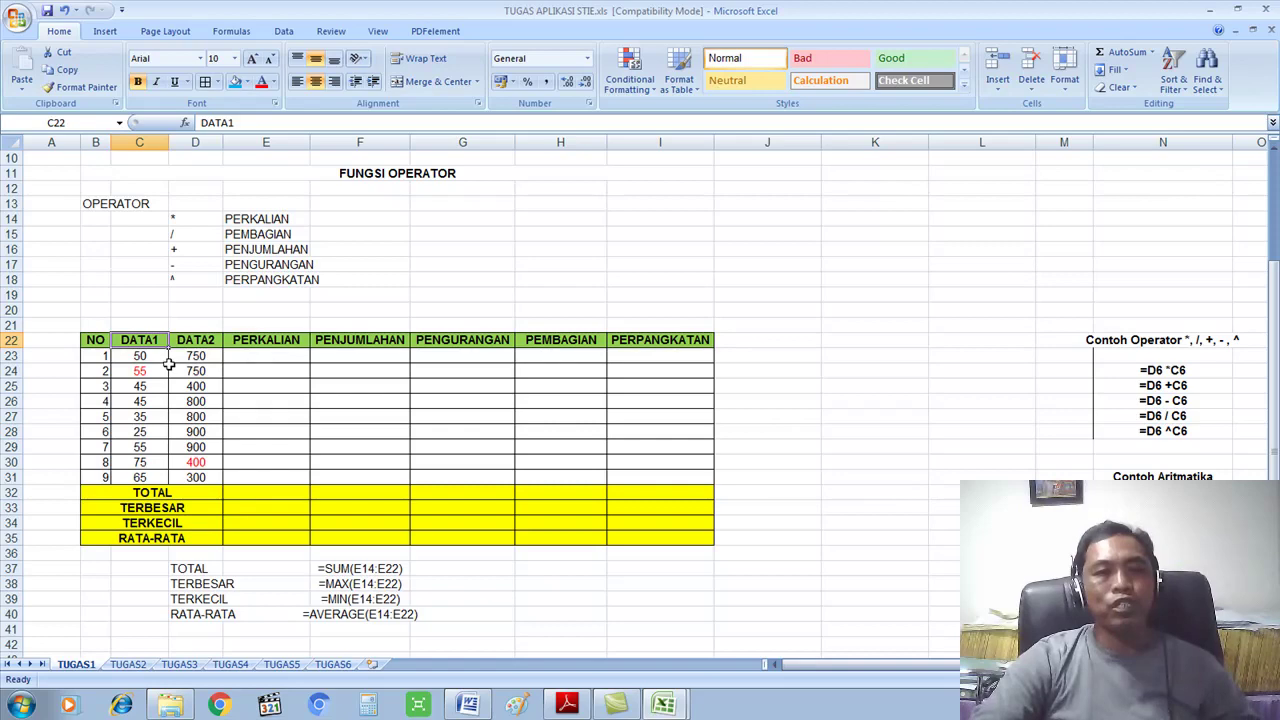
pyautogui.click(264, 362)
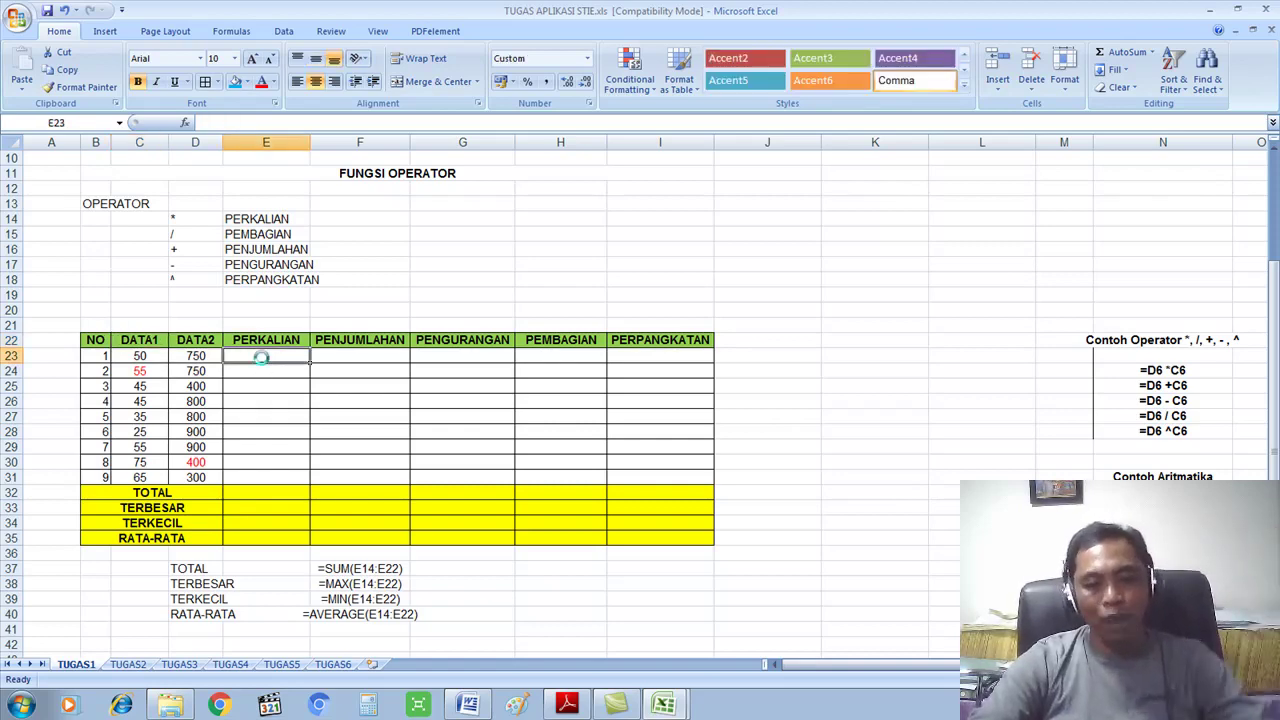
pyautogui.scroll(1, 259, 355)
pyautogui.scroll(1, 259, 355)
pyautogui.moveTo(778, 670); pyautogui.dragTo(775, 670)
pyautogui.click(346, 442)
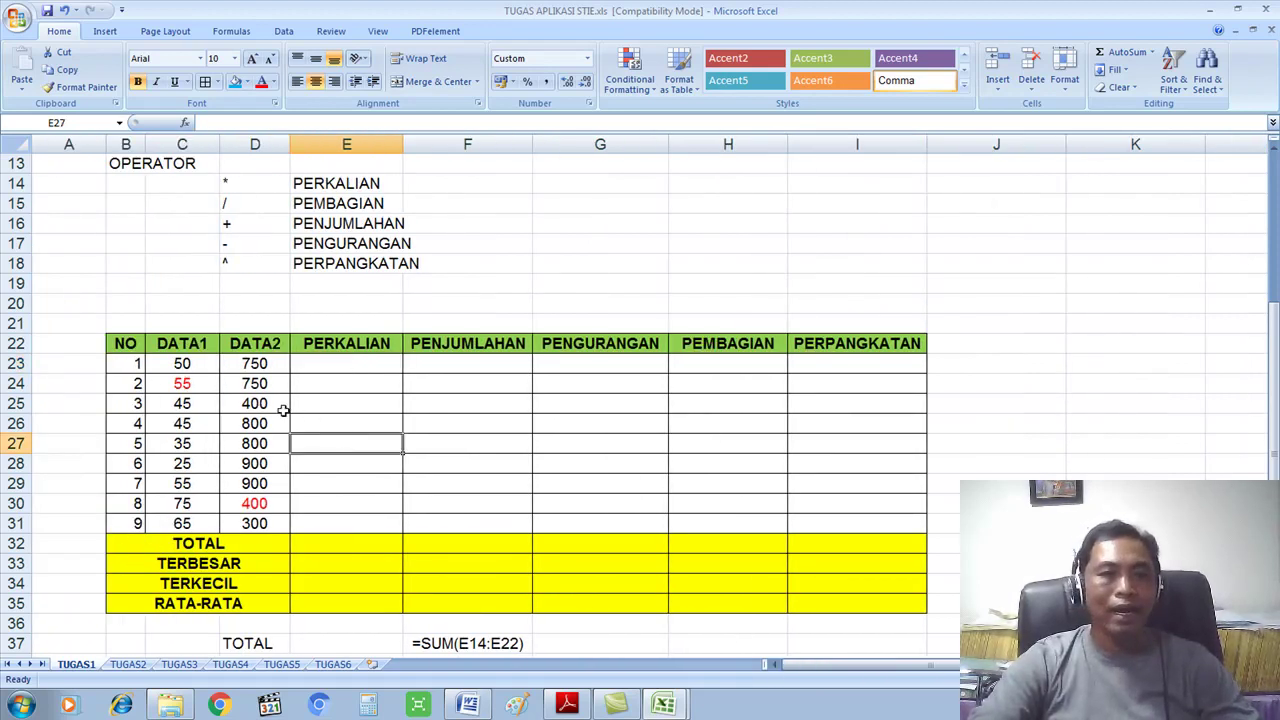
pyautogui.moveTo(185, 368); pyautogui.dragTo(260, 520)
pyautogui.click(347, 406)
# Calculate the PERKALIAN column by entering =C23*D23 in E23 and filling it down to E31
pyautogui.click(357, 362)
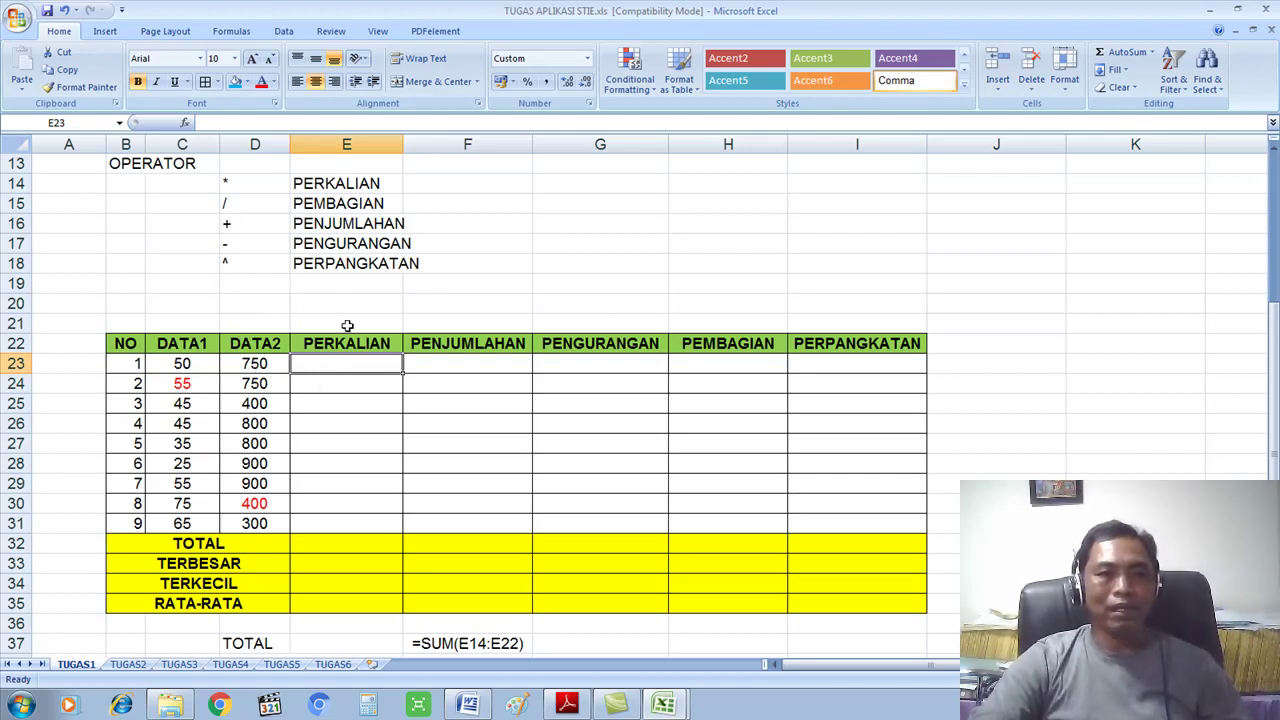
pyautogui.write('=')
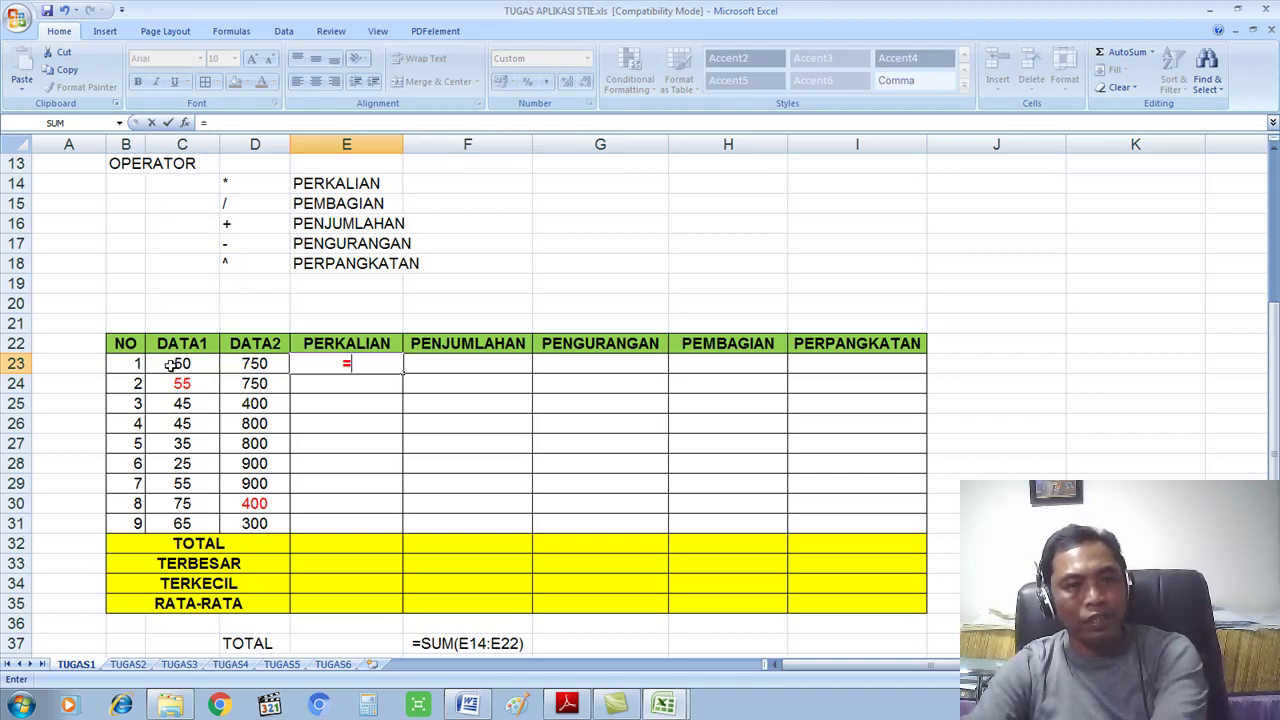
pyautogui.write('C23')
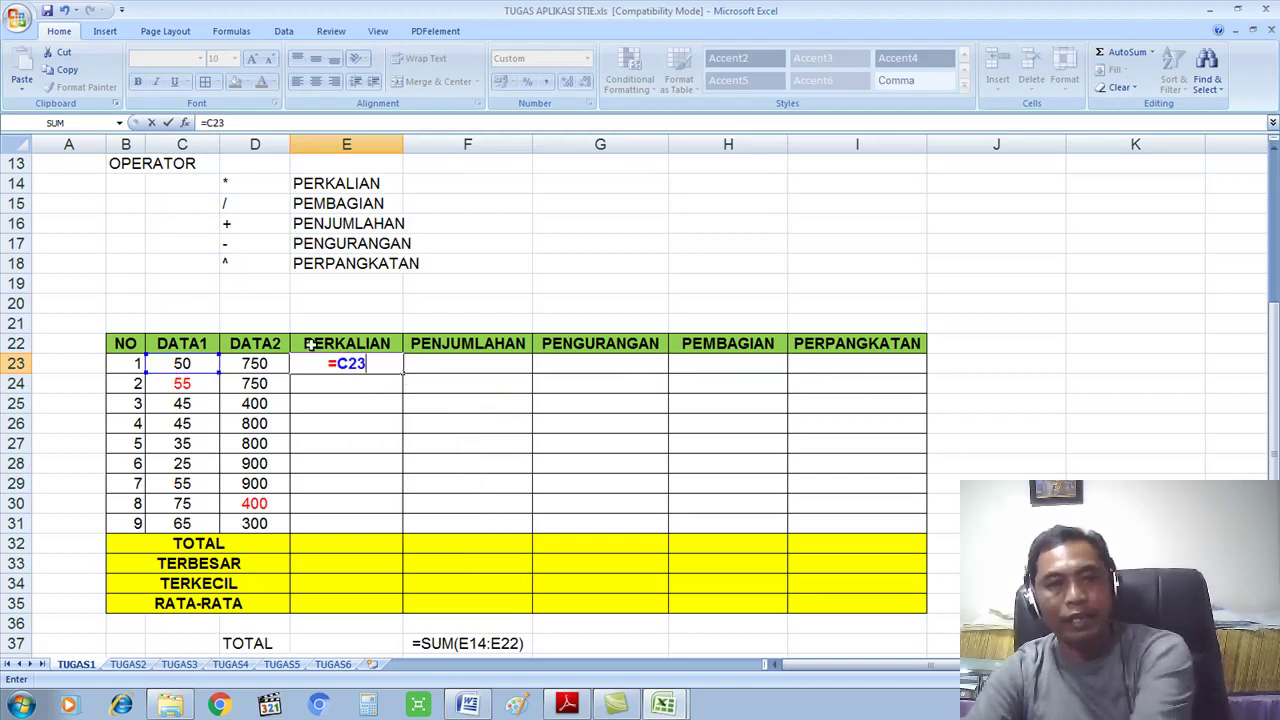
pyautogui.write('*')
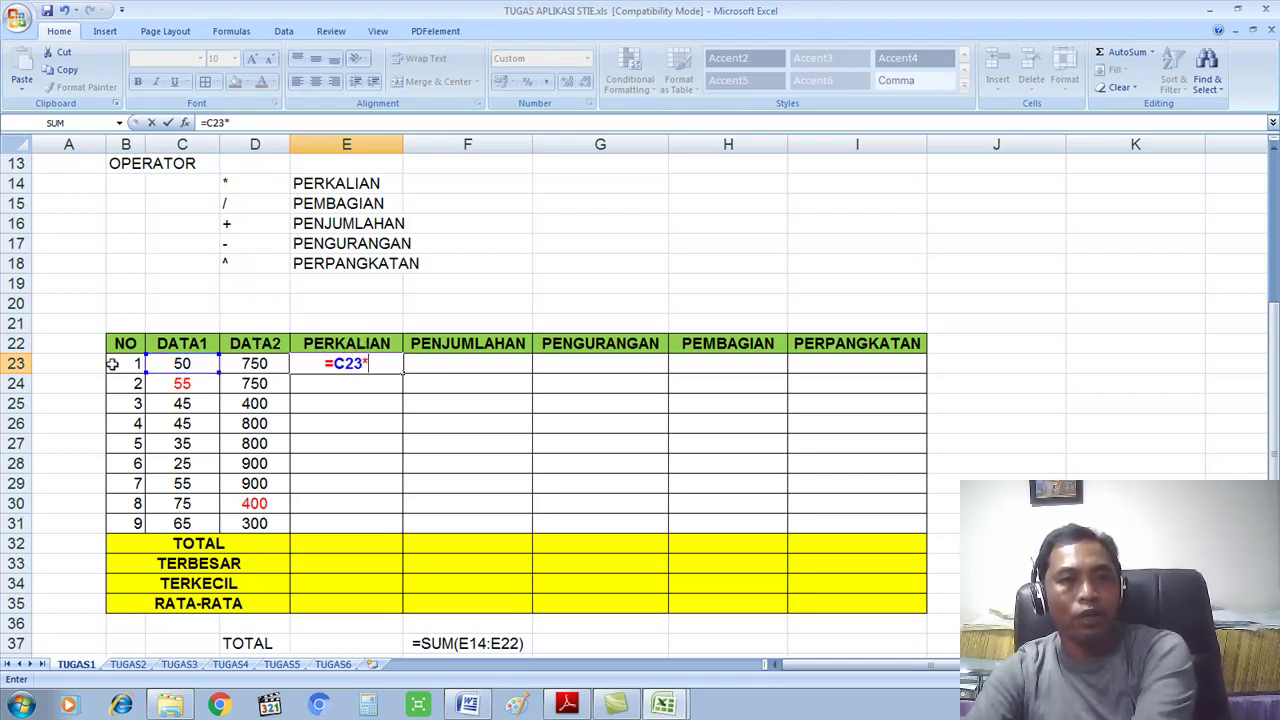
pyautogui.write('D23')
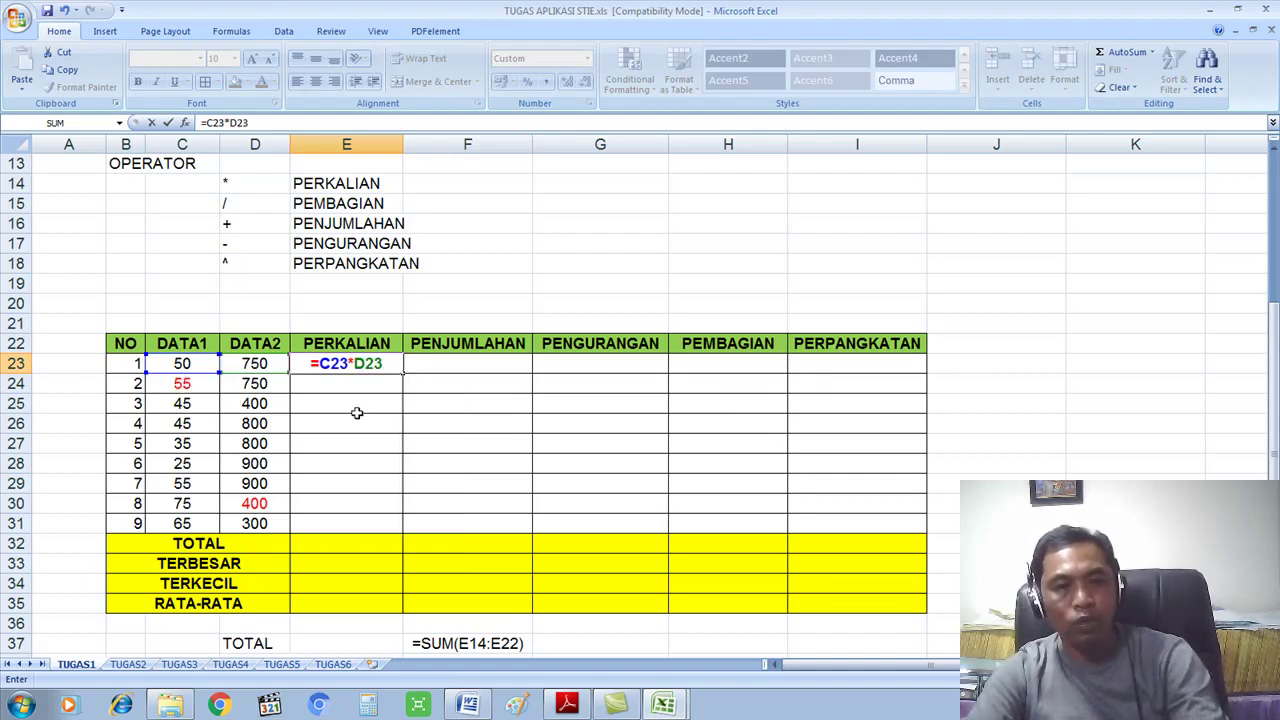
pyautogui.press('Return')
pyautogui.click(362, 363)
pyautogui.moveTo(403, 371); pyautogui.dragTo(405, 540)
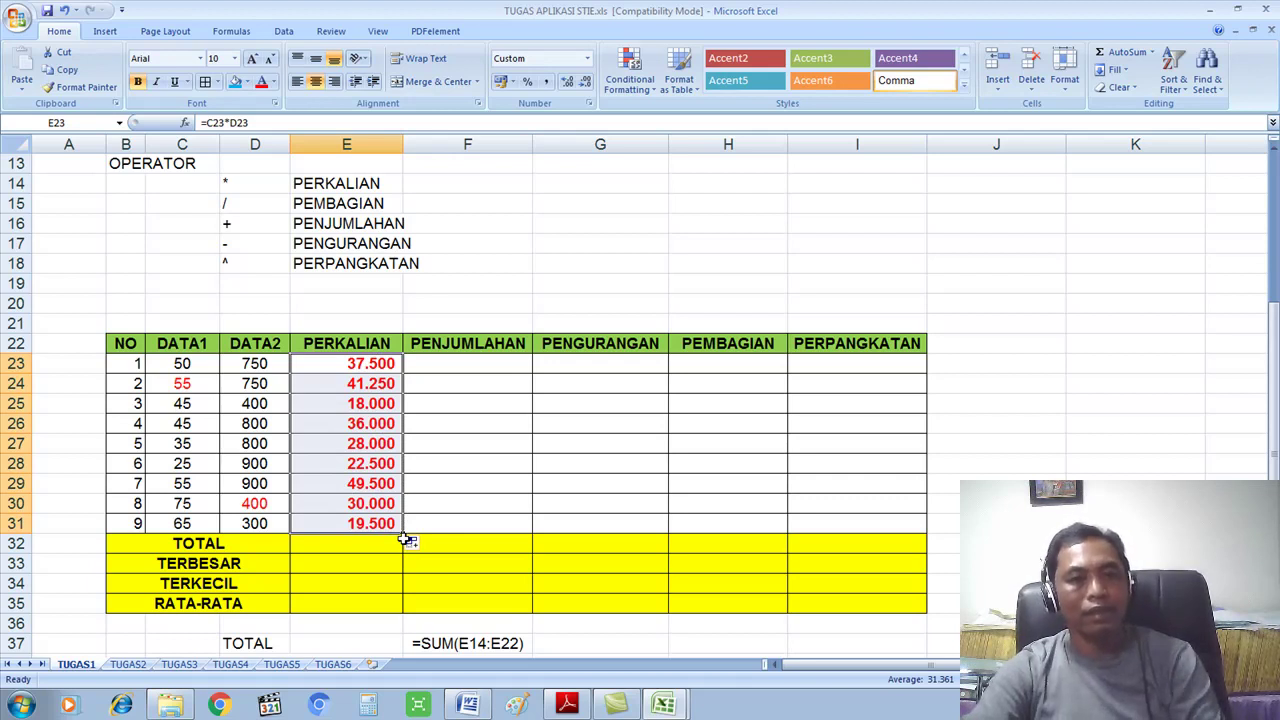
# Calculate the PENJUMLAHAN column by entering =C23+D23 in F23 and filling it down to F31
pyautogui.click(471, 362)
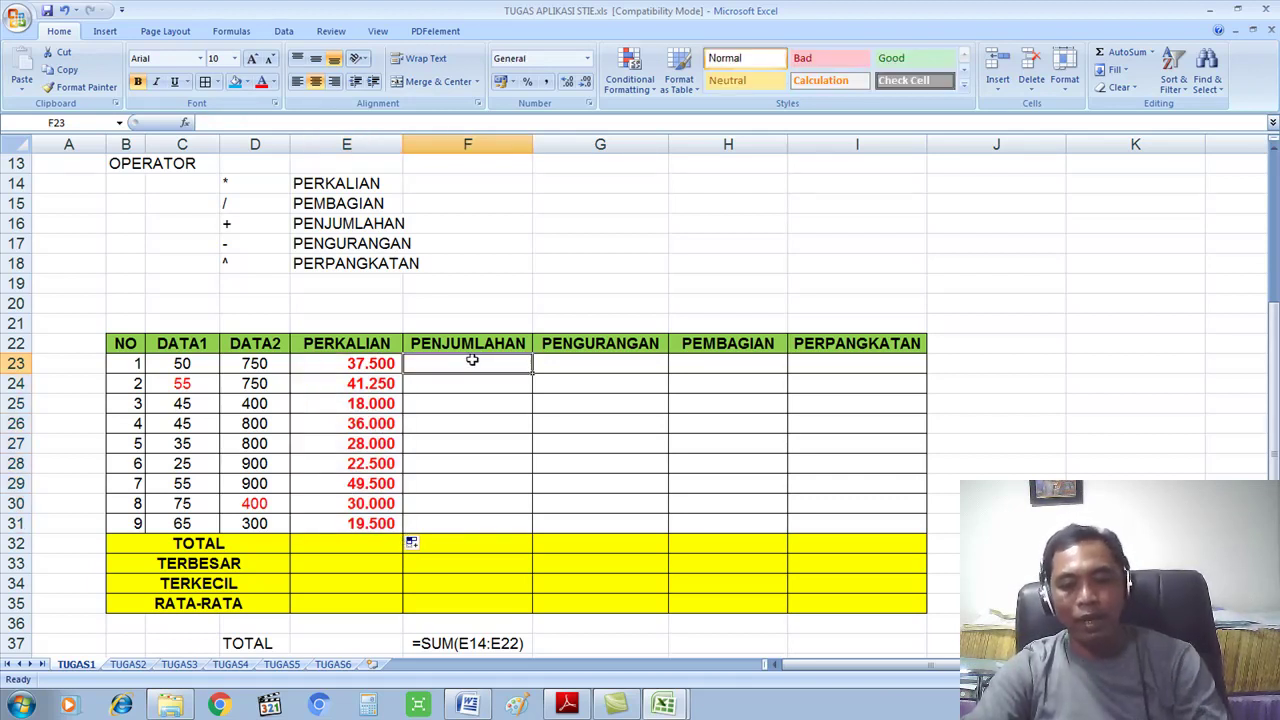
pyautogui.write('=')
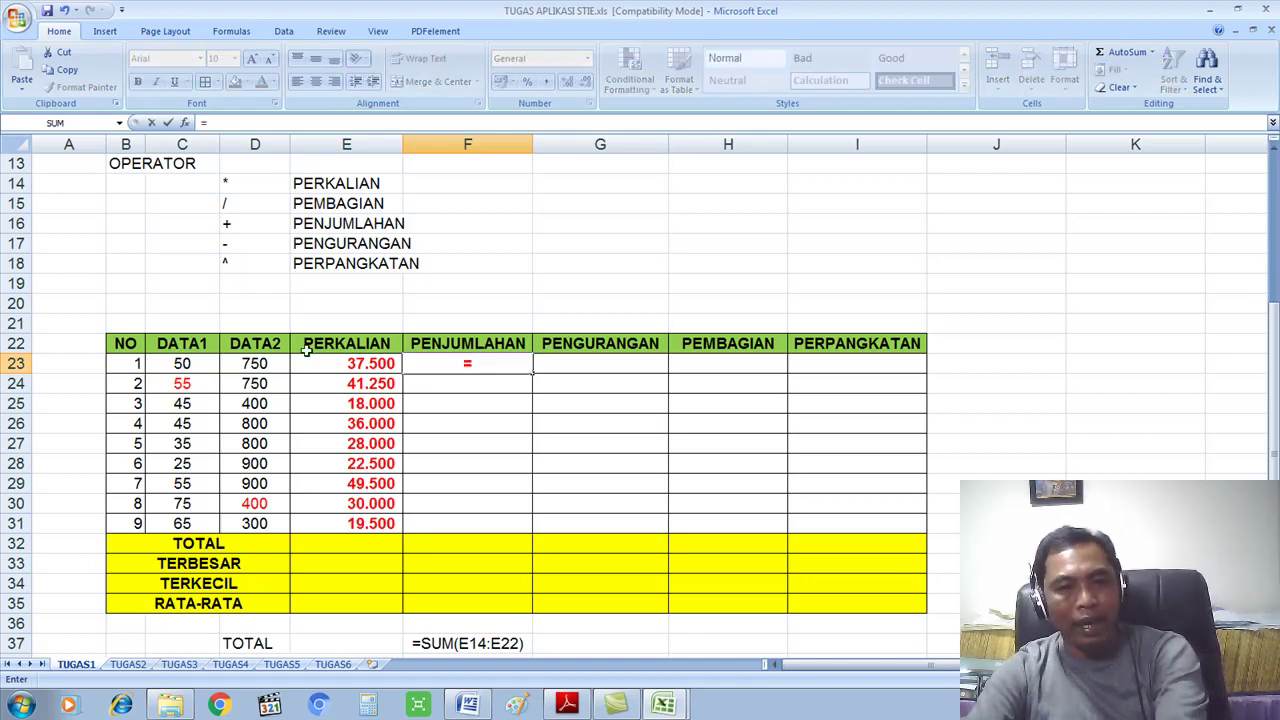
pyautogui.write('C')
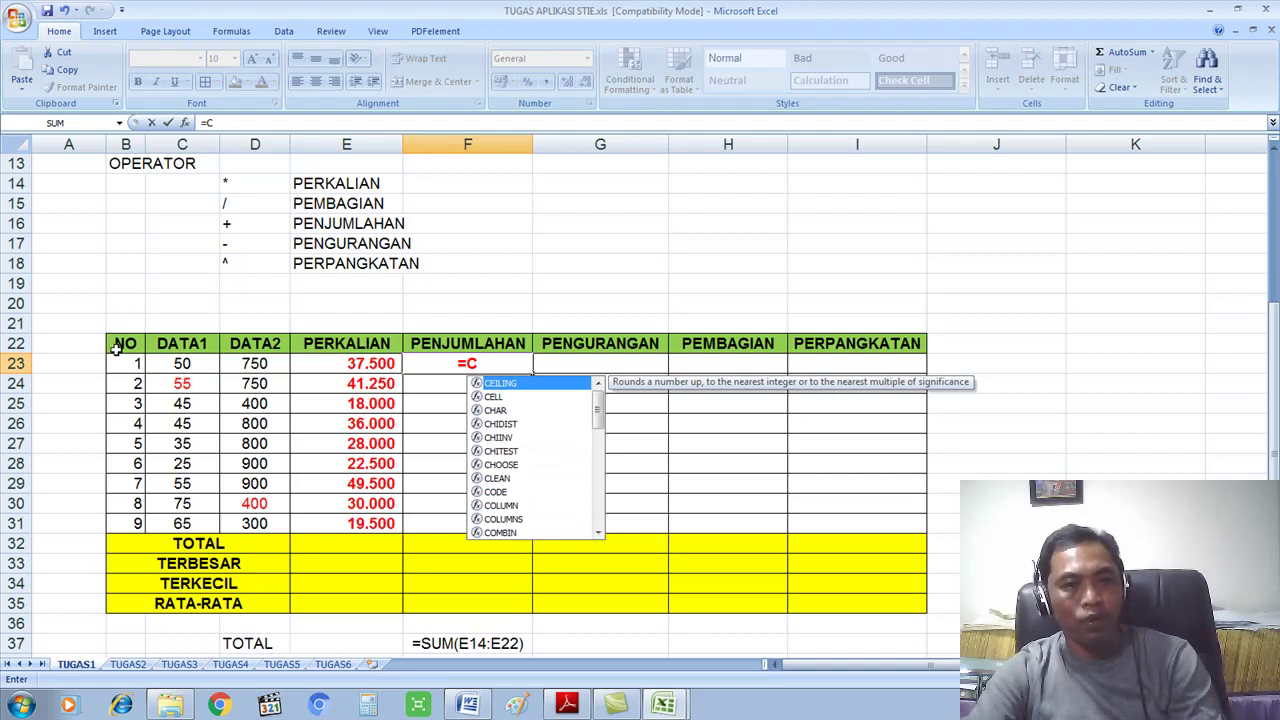
pyautogui.write('23')
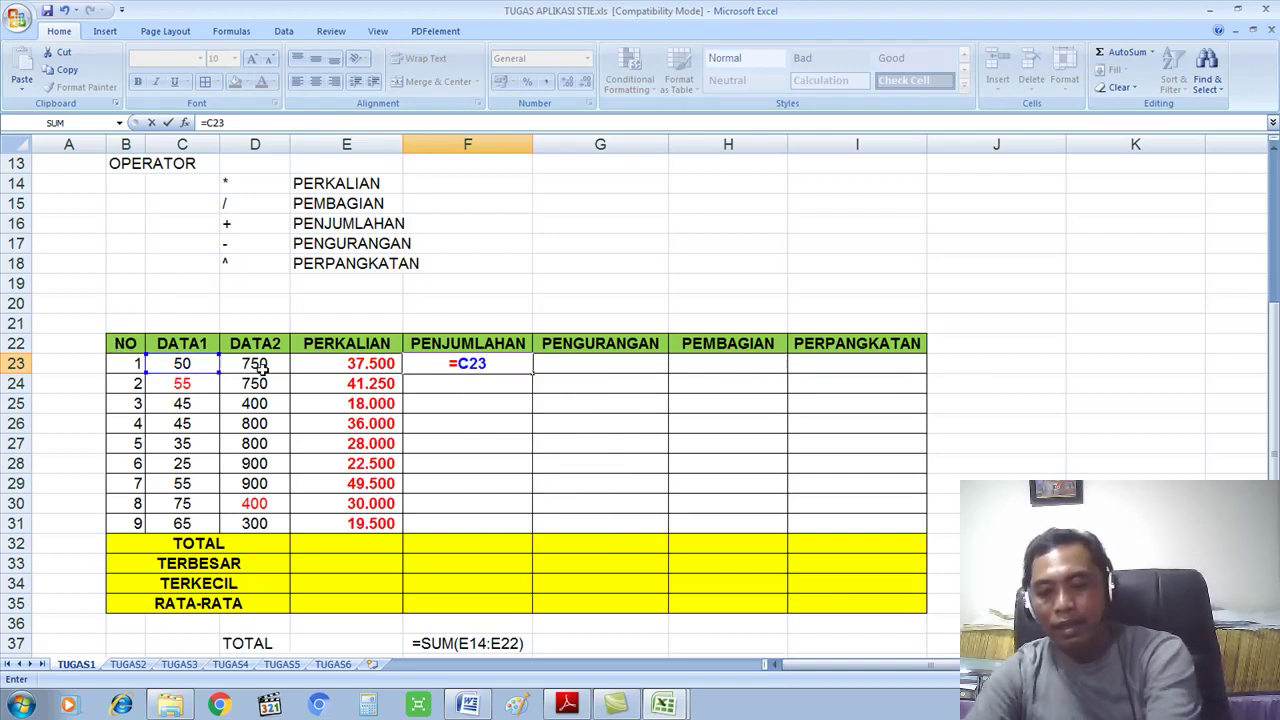
pyautogui.write('+')
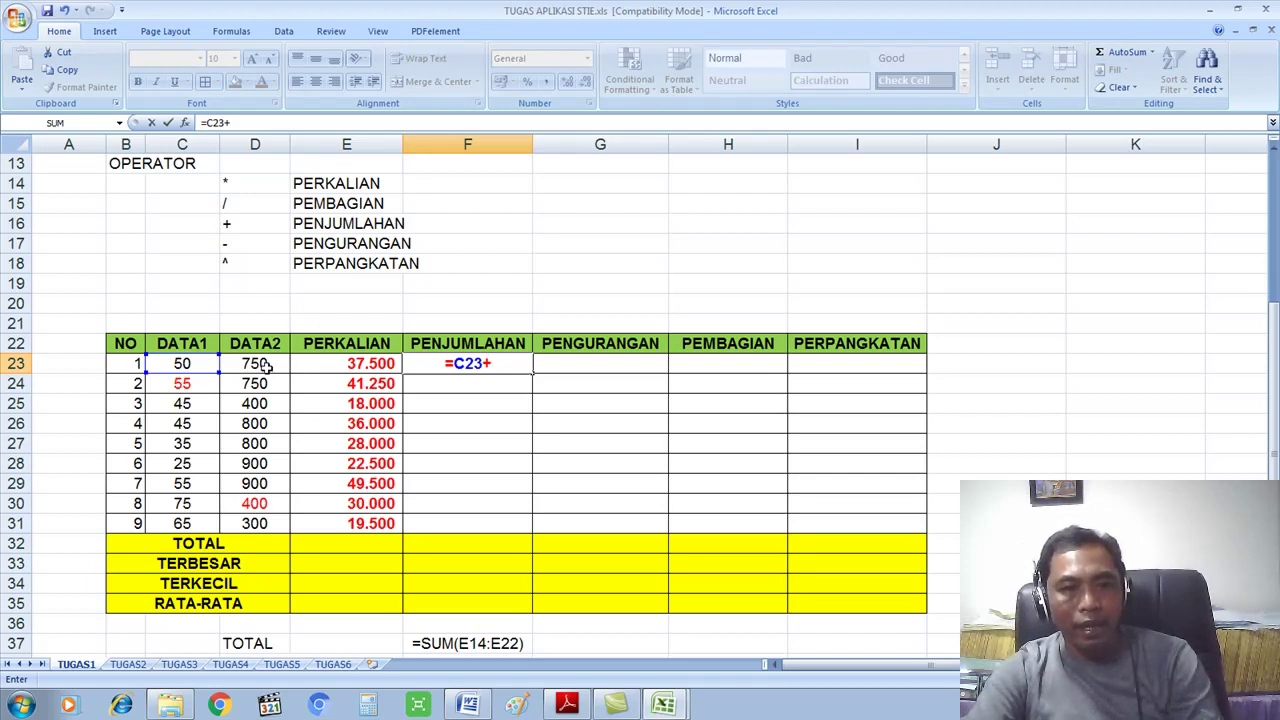
pyautogui.write('D23')
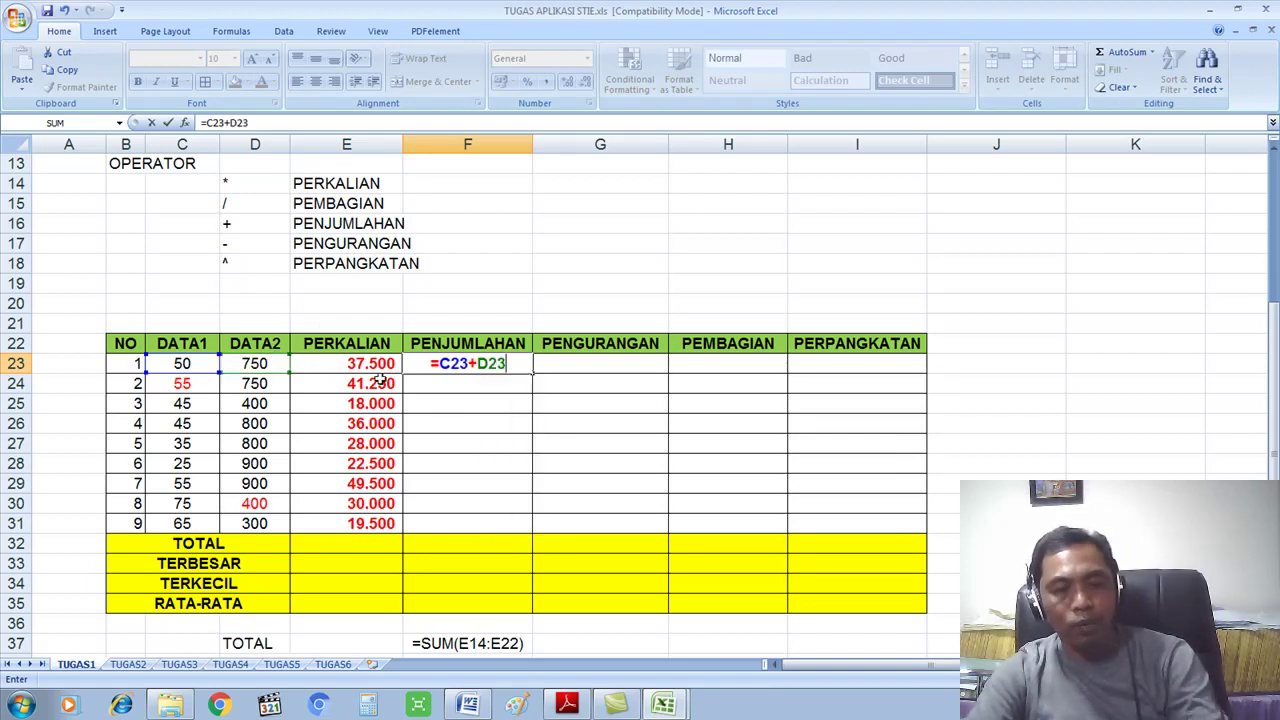
pyautogui.press('Return')
pyautogui.click(473, 365)
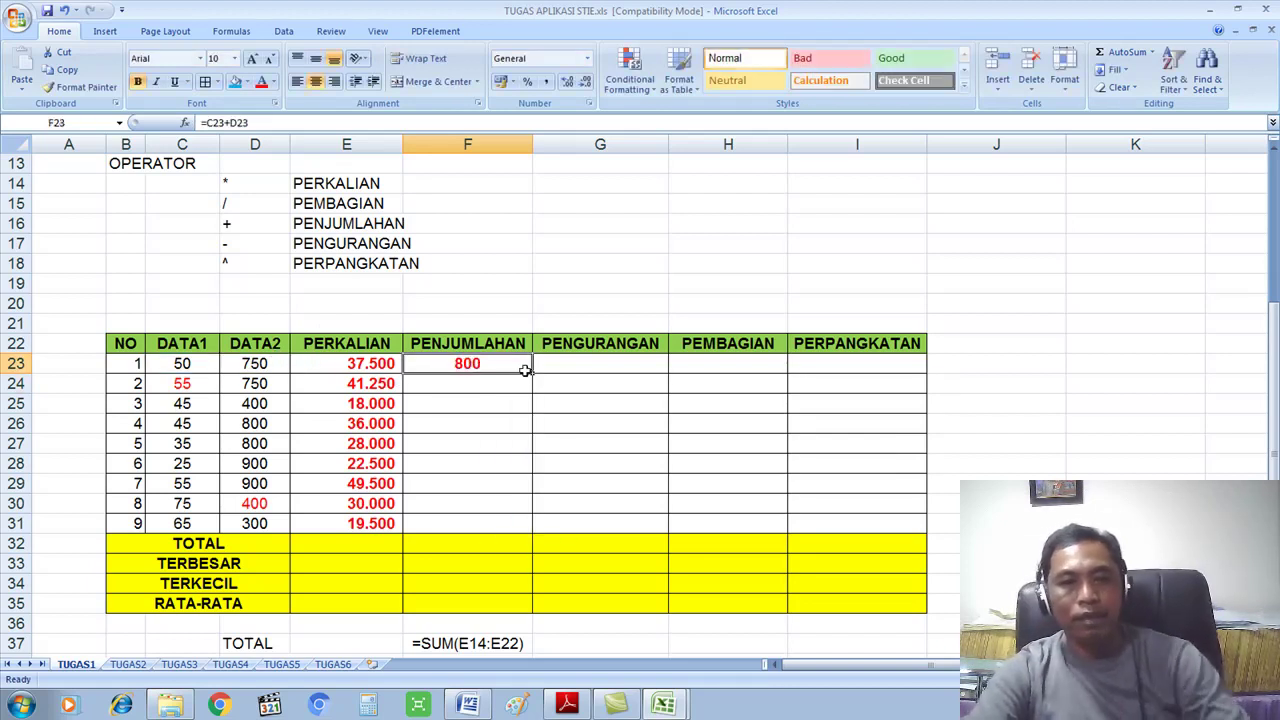
pyautogui.moveTo(531, 375); pyautogui.dragTo(526, 527)
# Calculate the PENGURANGAN column by entering =C23-D23 in G23 and filling it down to G31
pyautogui.click(615, 359)
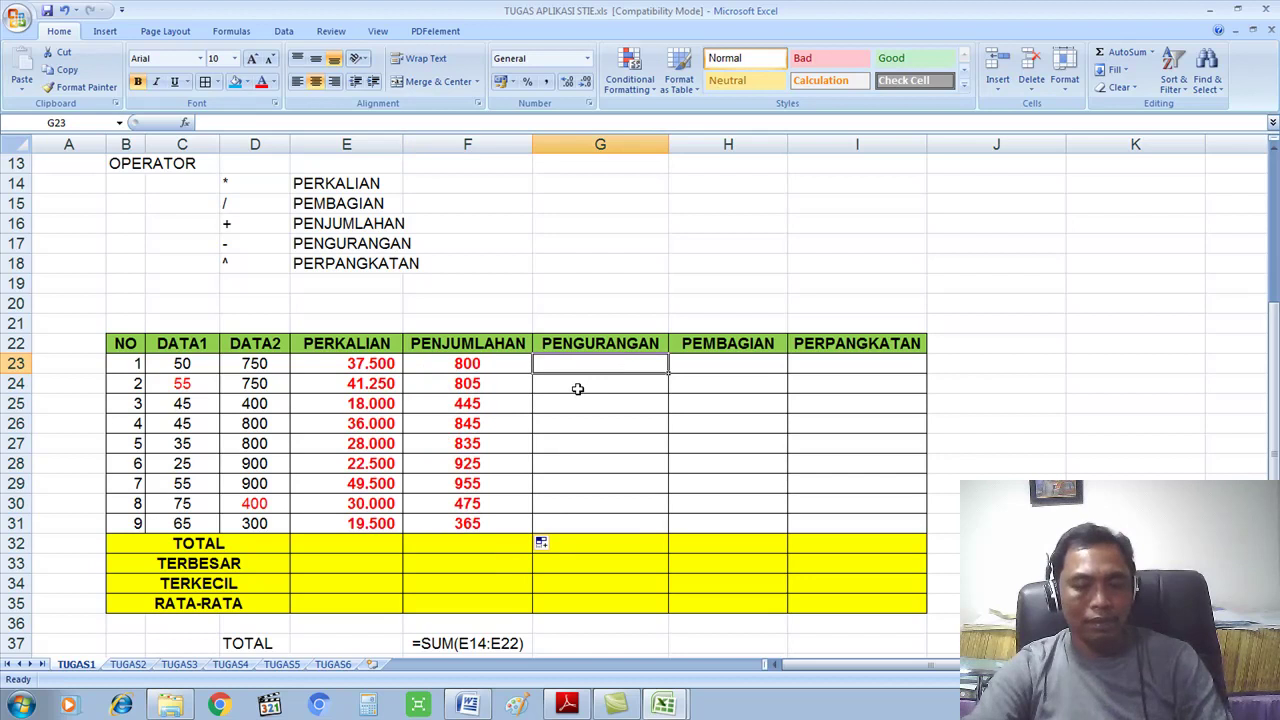
pyautogui.write('=')
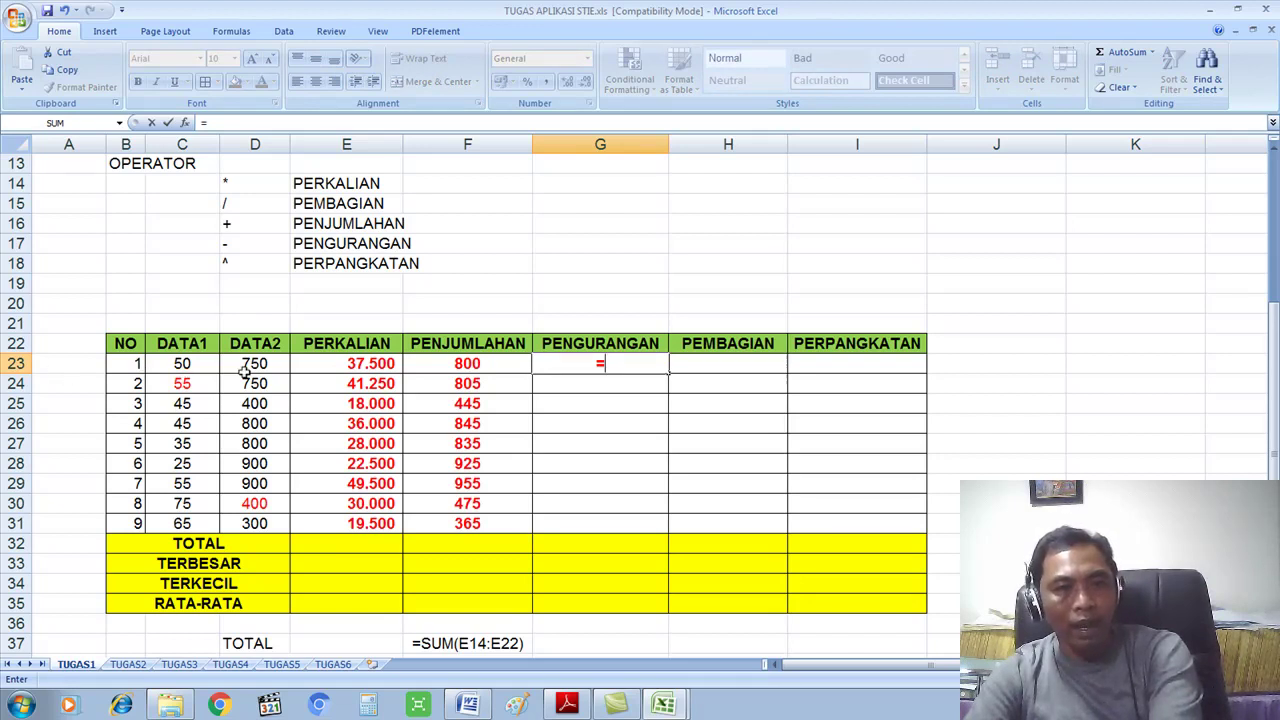
pyautogui.write('C23')
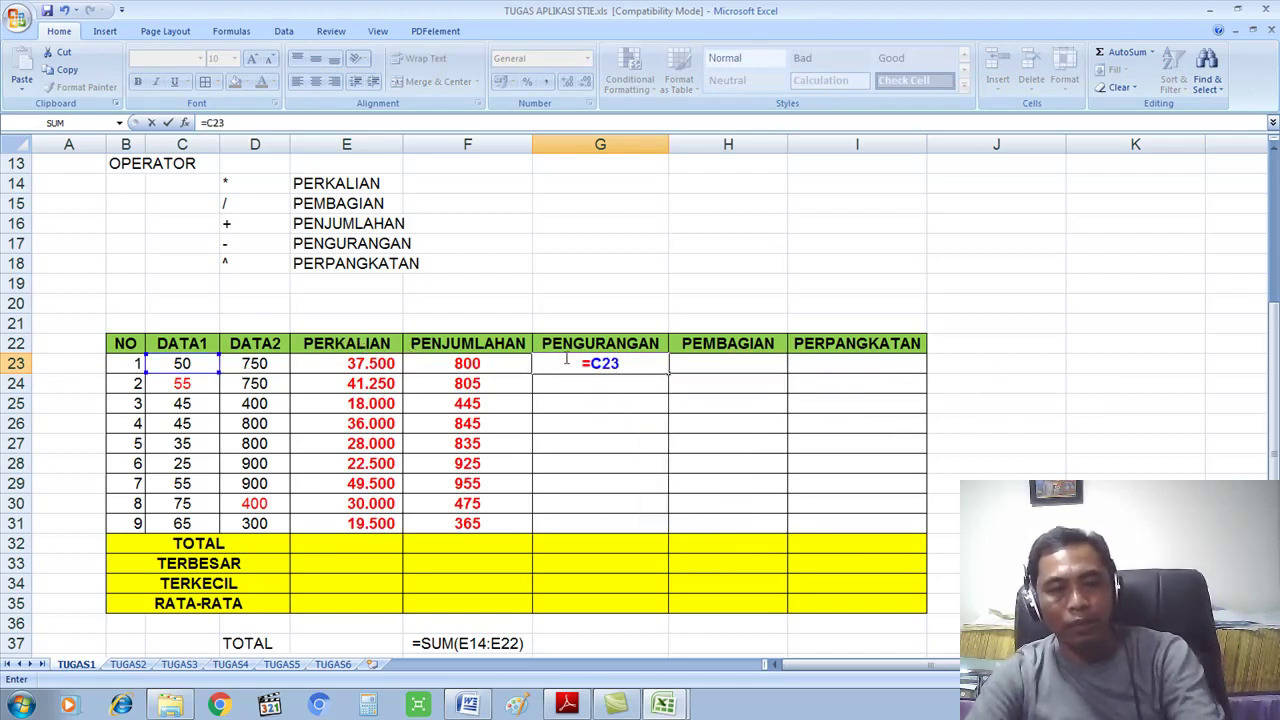
pyautogui.write('-')
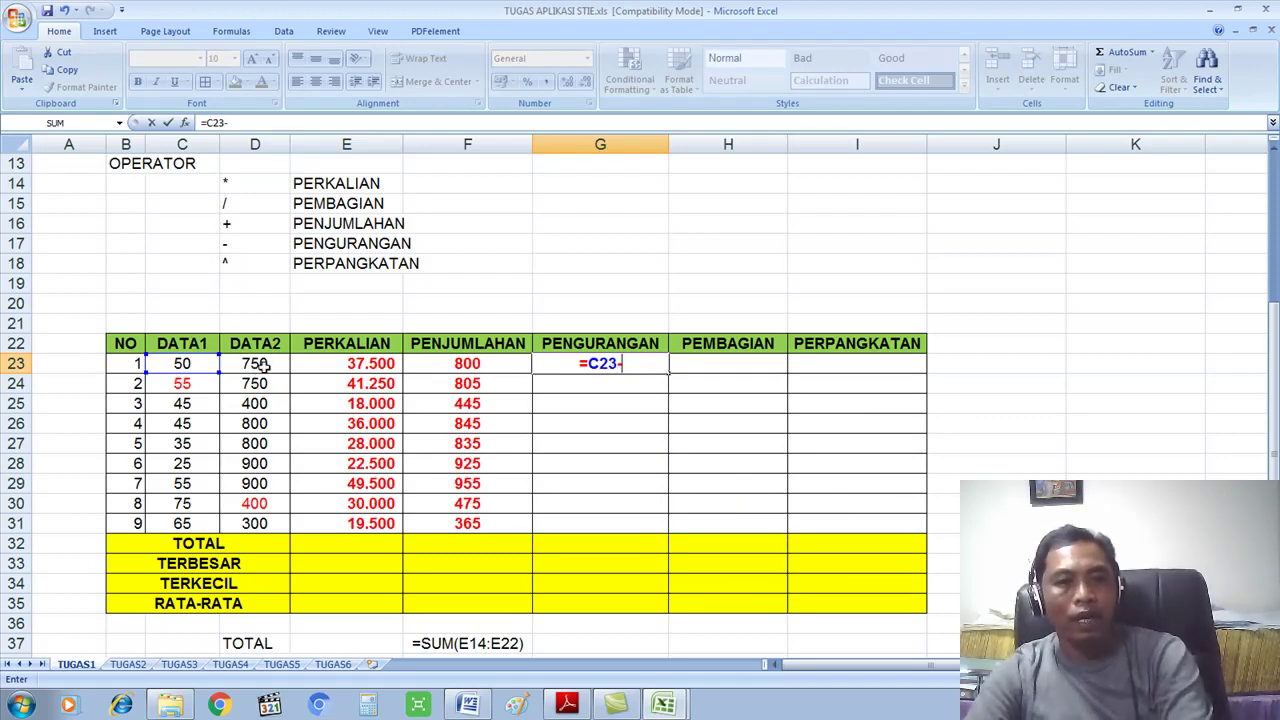
pyautogui.write('D23')
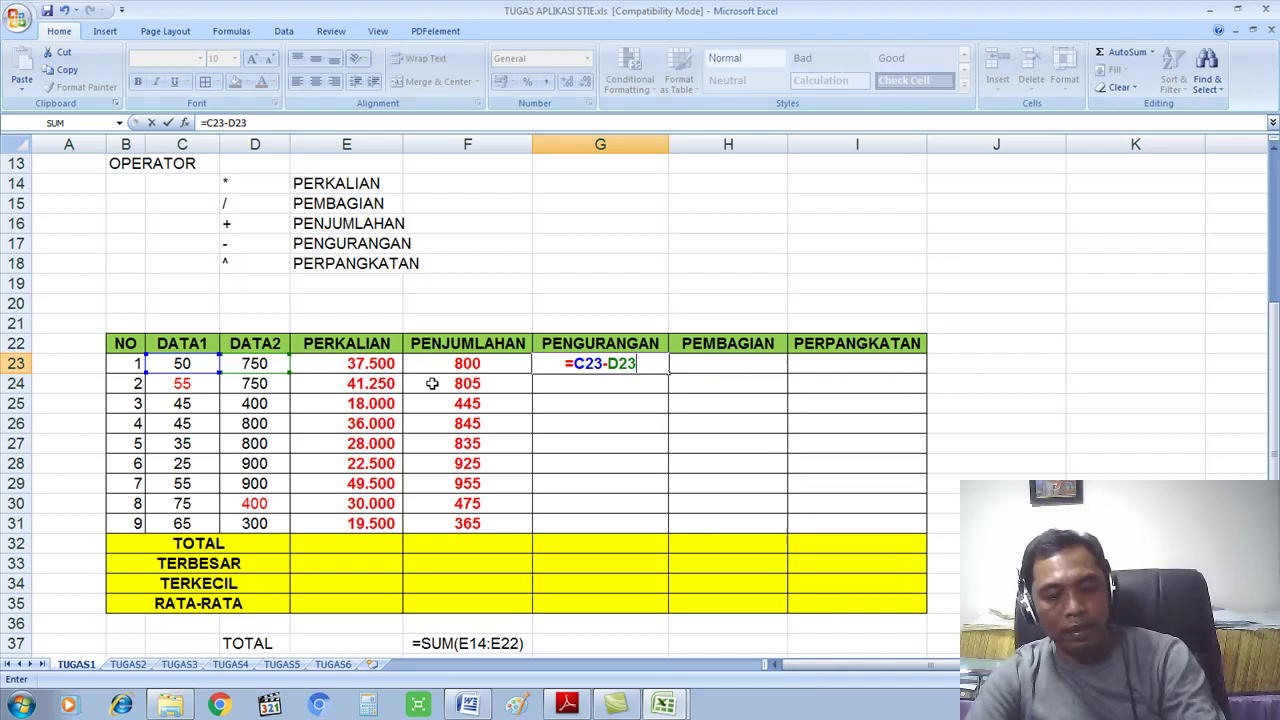
pyautogui.press('Return')
pyautogui.moveTo(665, 375); pyautogui.dragTo(636, 525)
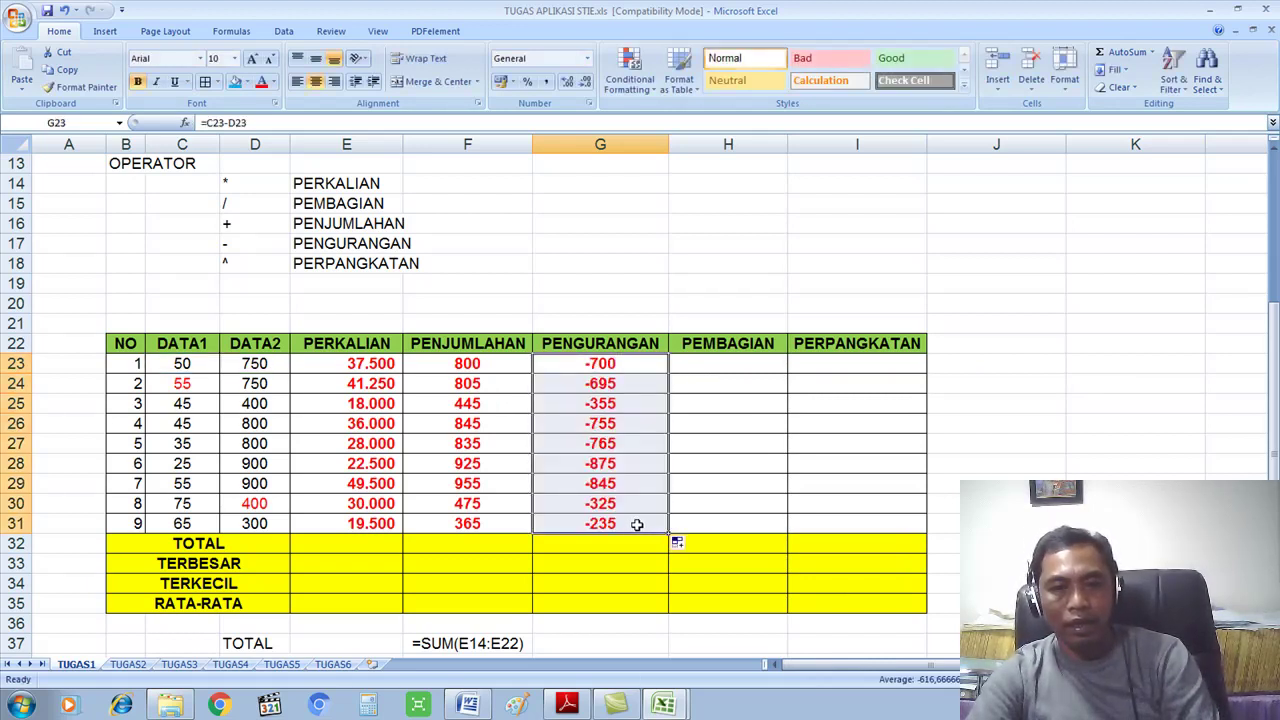
# Calculate the PEMBAGIAN column by entering =C23/D23 in H23 and filling it down to H31
pyautogui.click(717, 364)
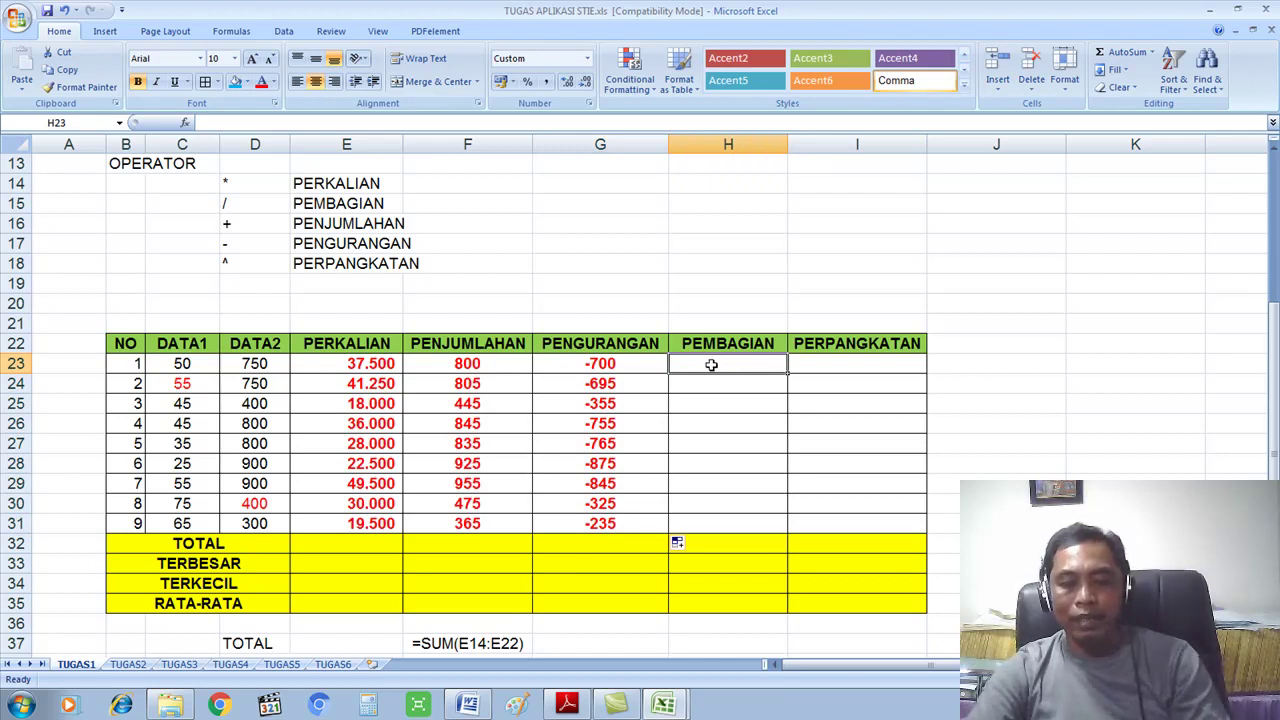
pyautogui.write('=')
pyautogui.click(203, 363)
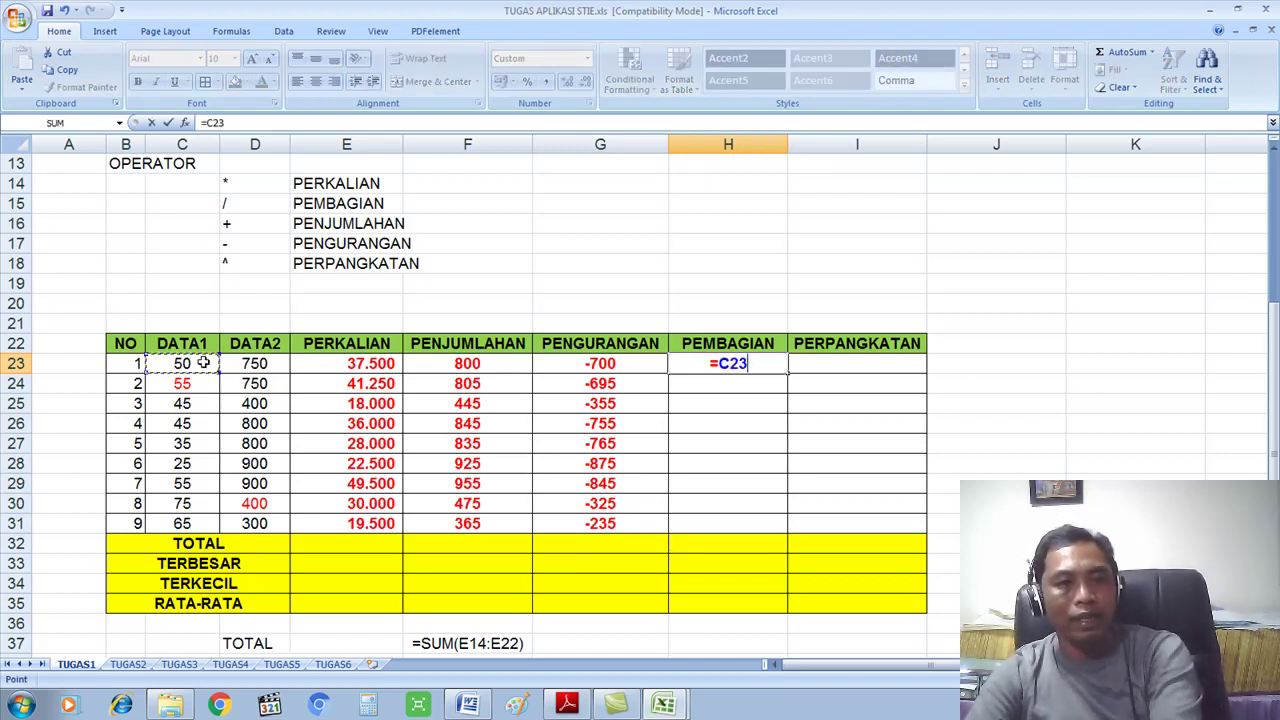
pyautogui.write('/')
pyautogui.click(268, 364)
pyautogui.press('Return')
pyautogui.click(705, 366)
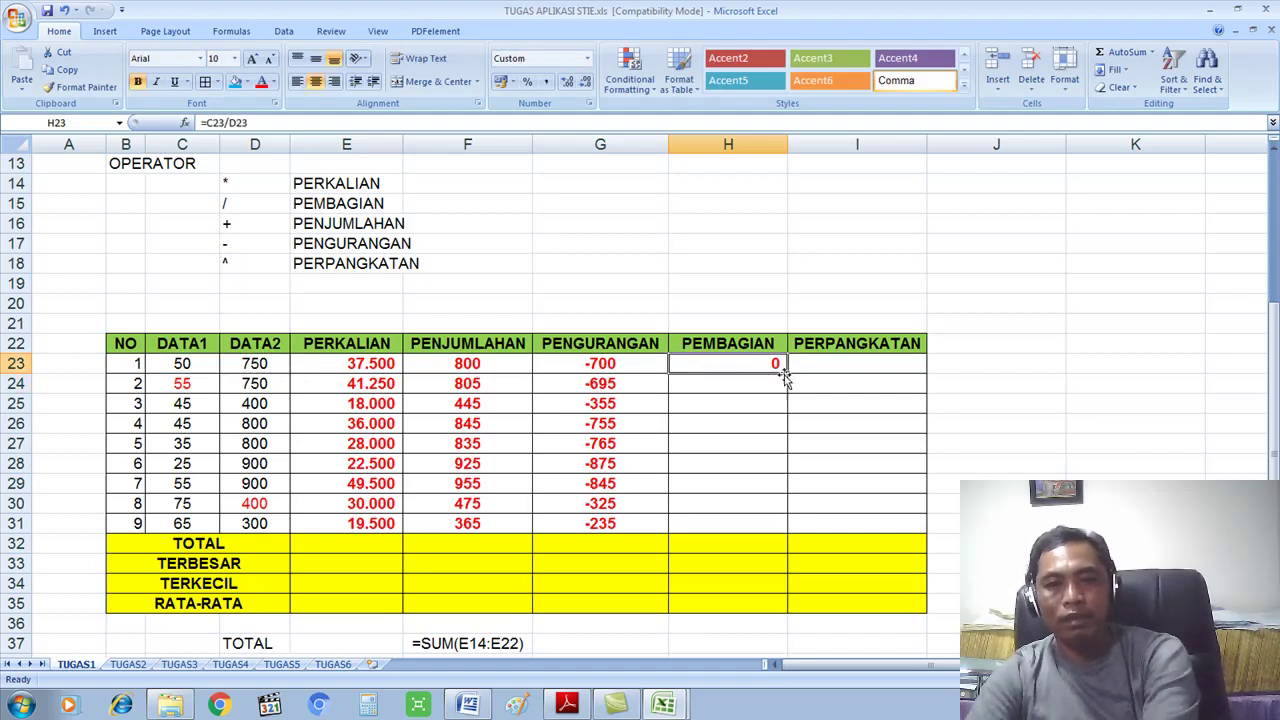
pyautogui.moveTo(785, 375); pyautogui.dragTo(777, 528)
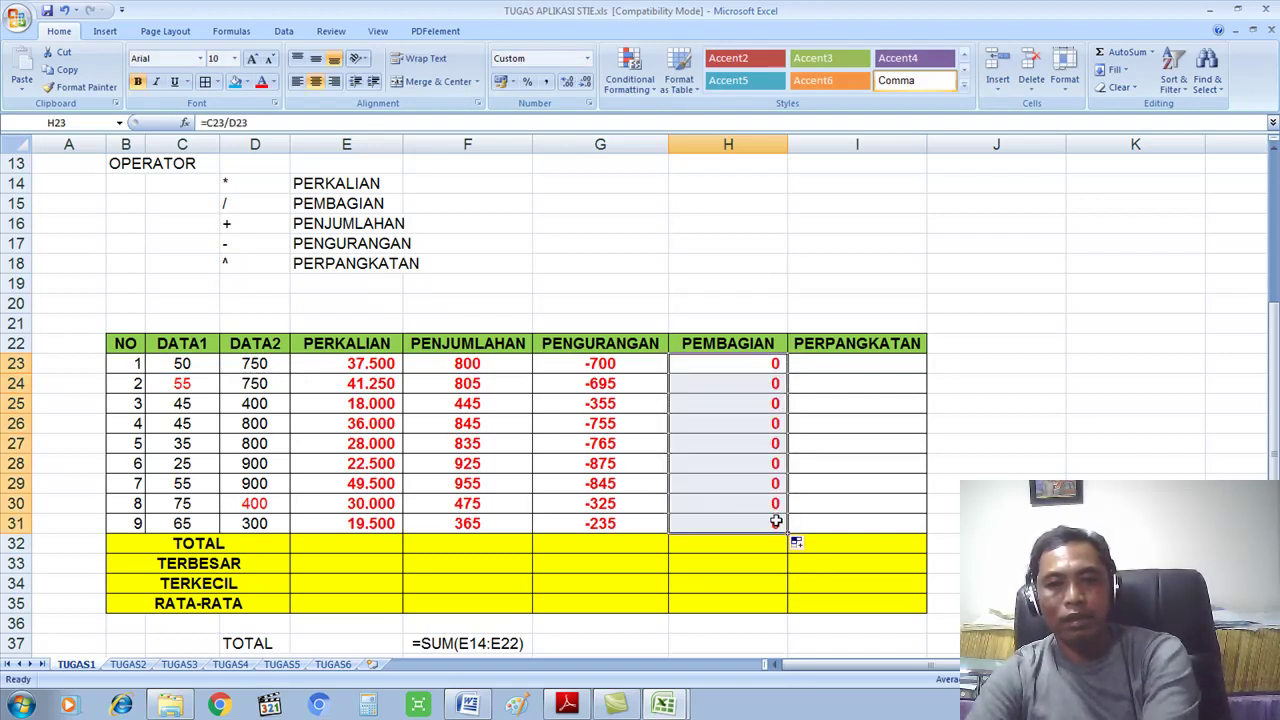
# Format the PEMBAGIAN values in H23:H31 with the comma style and six decimal places
pyautogui.click(546, 84)
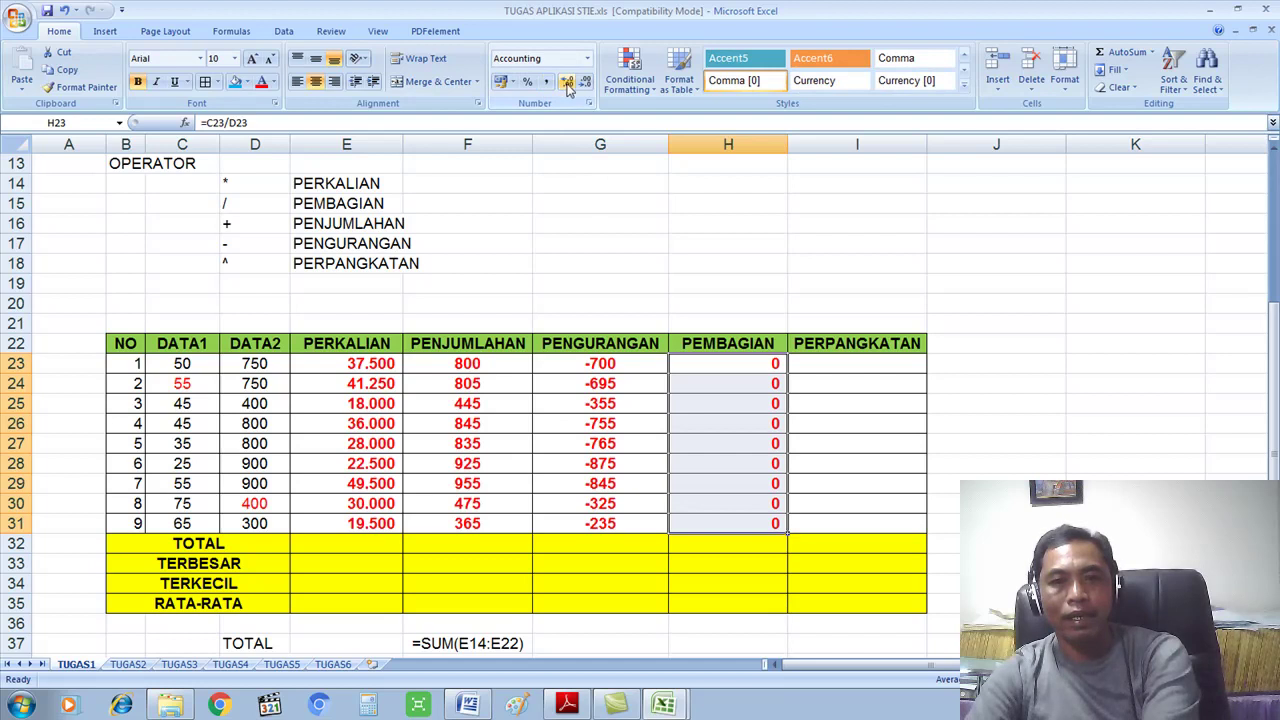
pyautogui.click(583, 86)
pyautogui.click(567, 84)
pyautogui.click(567, 84)
pyautogui.click(567, 84)
pyautogui.click(567, 84)
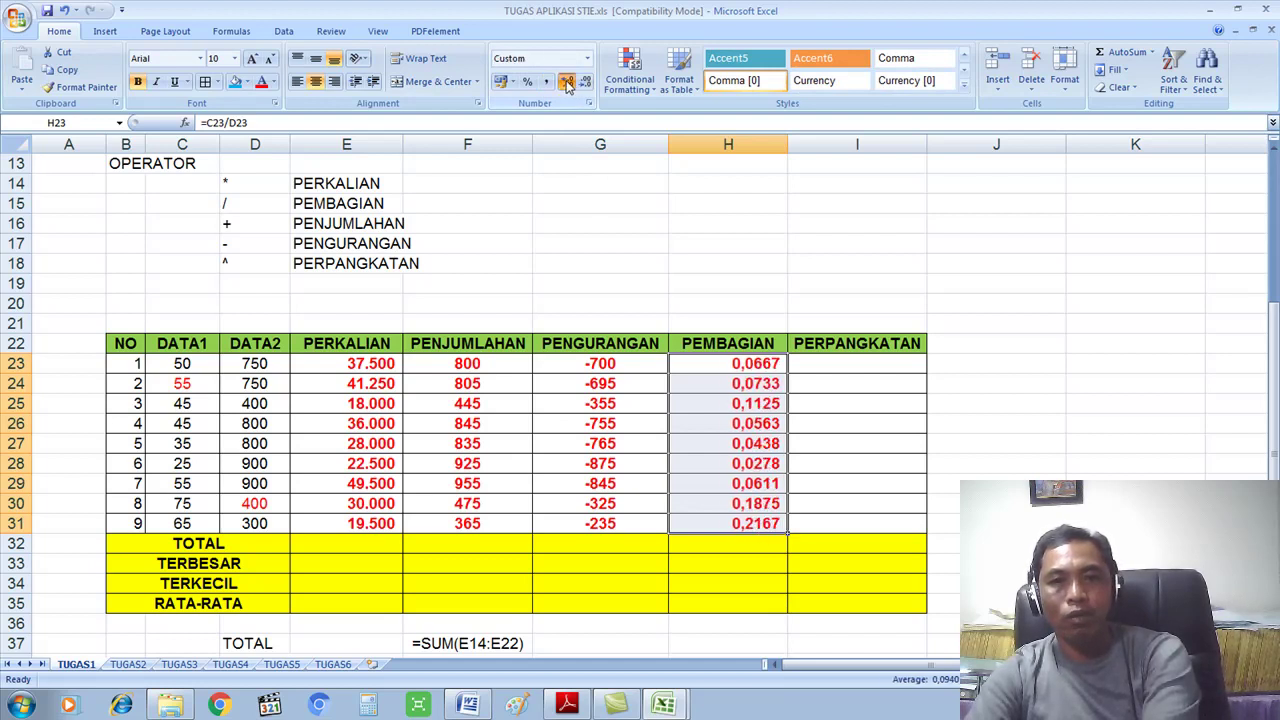
pyautogui.click(567, 84)
pyautogui.click(567, 84)
# Compare the PEMBAGIAN results with the DATA1 and DATA2 values they are divided from
pyautogui.click(736, 424)
pyautogui.click(755, 362)
pyautogui.click(756, 515)
pyautogui.click(756, 403)
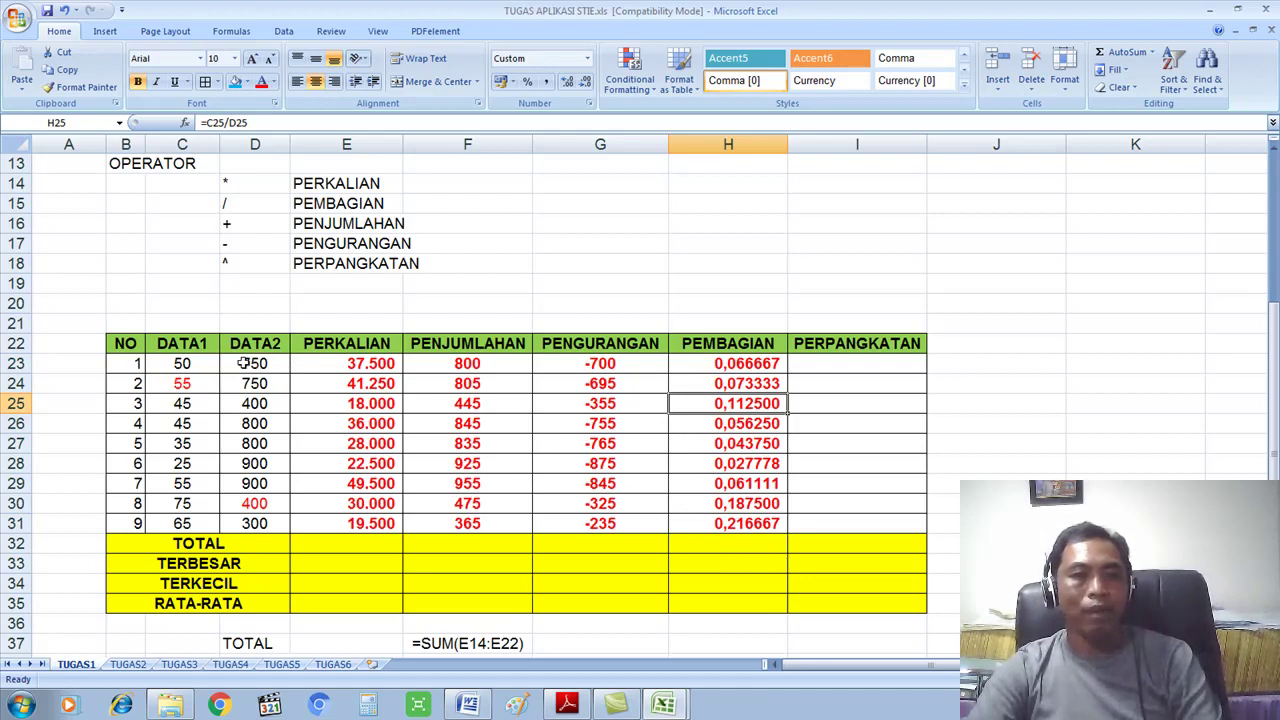
pyautogui.click(182, 363)
pyautogui.click(255, 363)
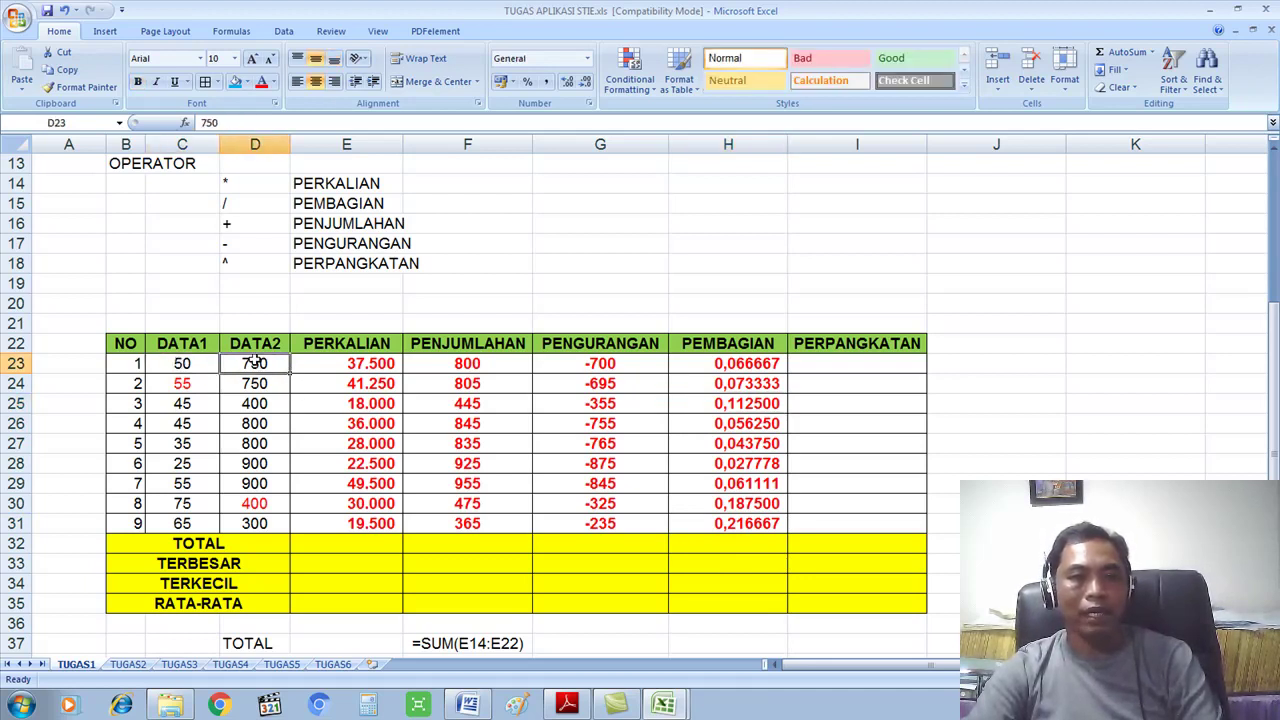
pyautogui.click(740, 386)
# Calculate the PERPANGKATAN column with =D23^2 in I23 filled down to I31, formatted in comma style without decimals
pyautogui.click(821, 362)
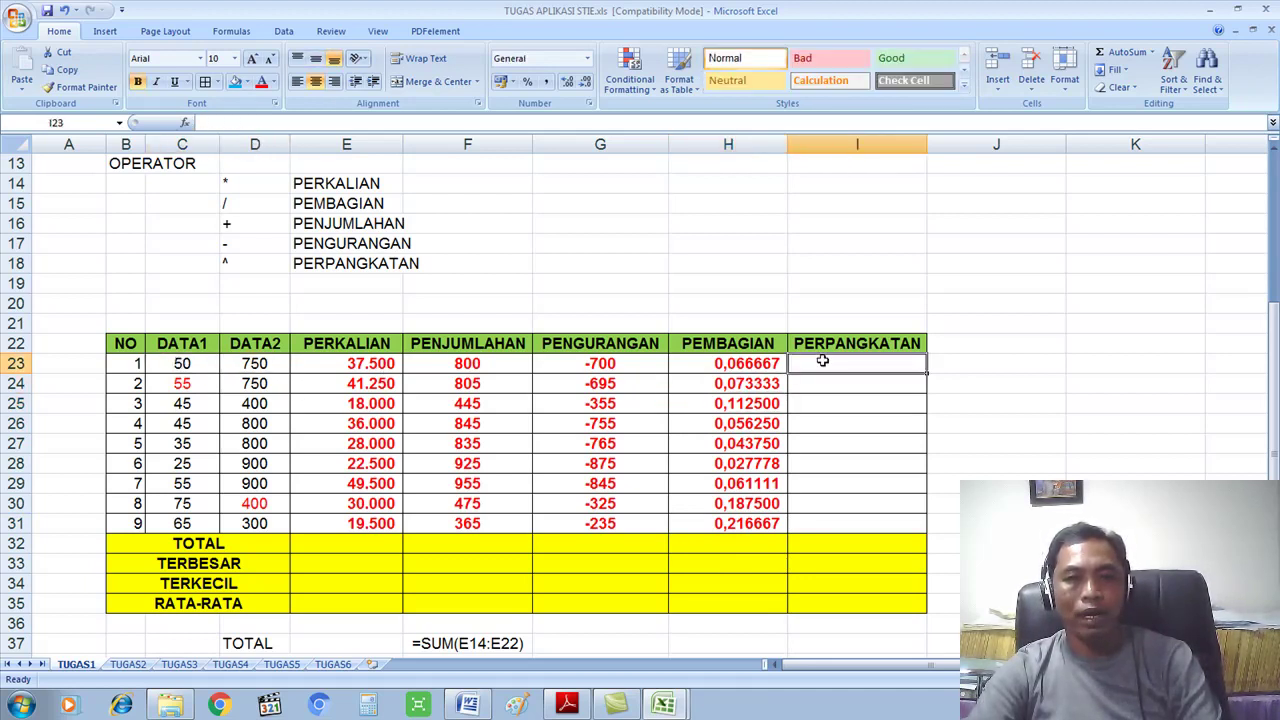
pyautogui.write('=')
pyautogui.click(200, 367)
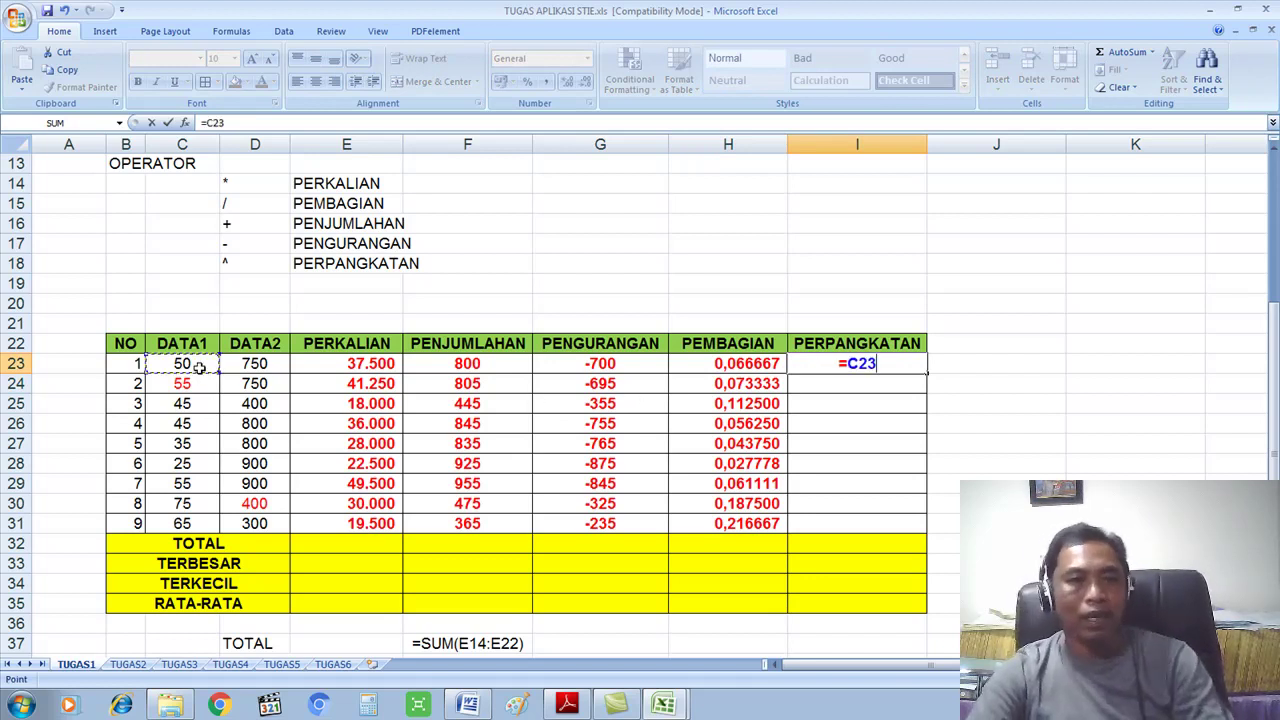
pyautogui.click(265, 366)
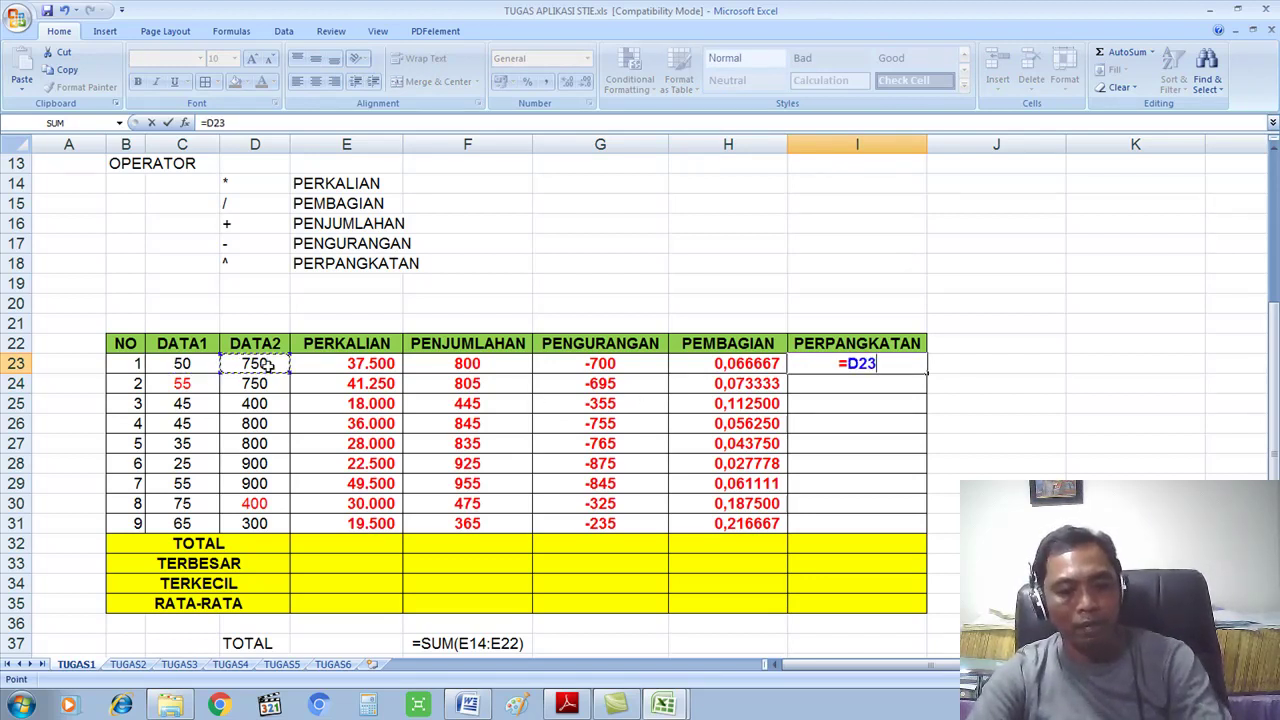
pyautogui.write('^2')
pyautogui.press('Return')
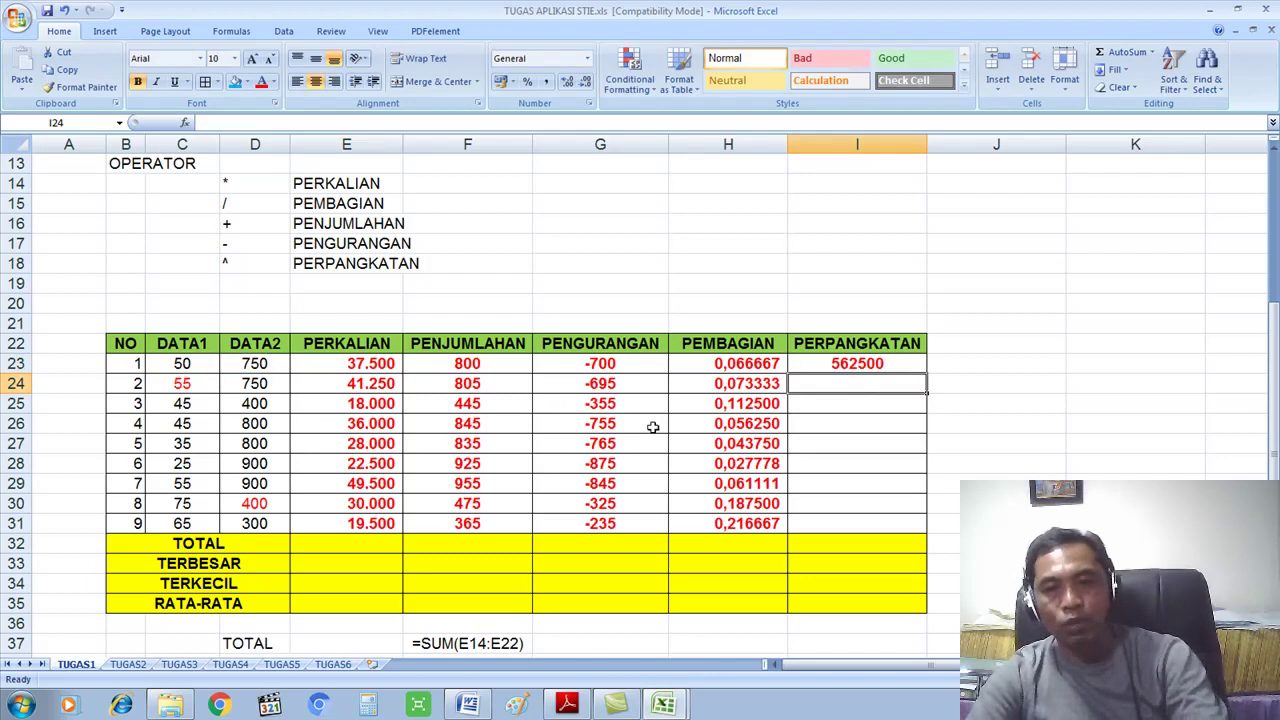
pyautogui.click(886, 366)
pyautogui.moveTo(926, 373); pyautogui.dragTo(904, 537)
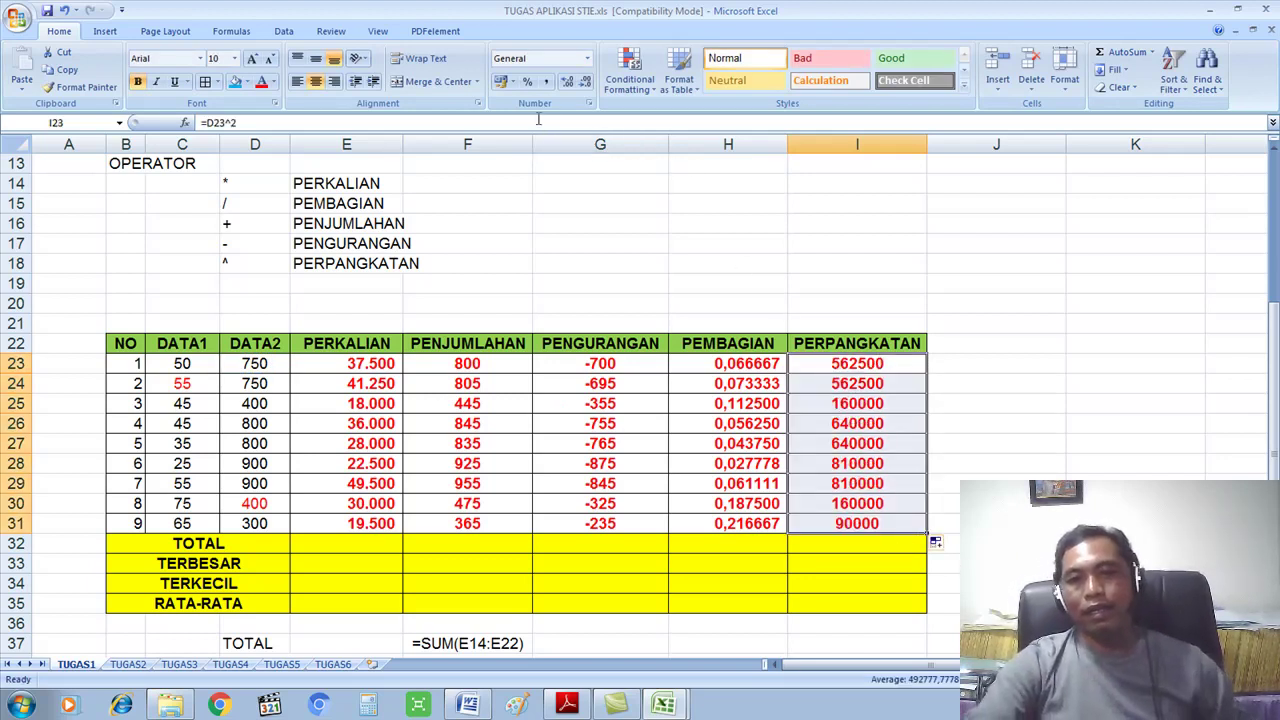
pyautogui.click(547, 85)
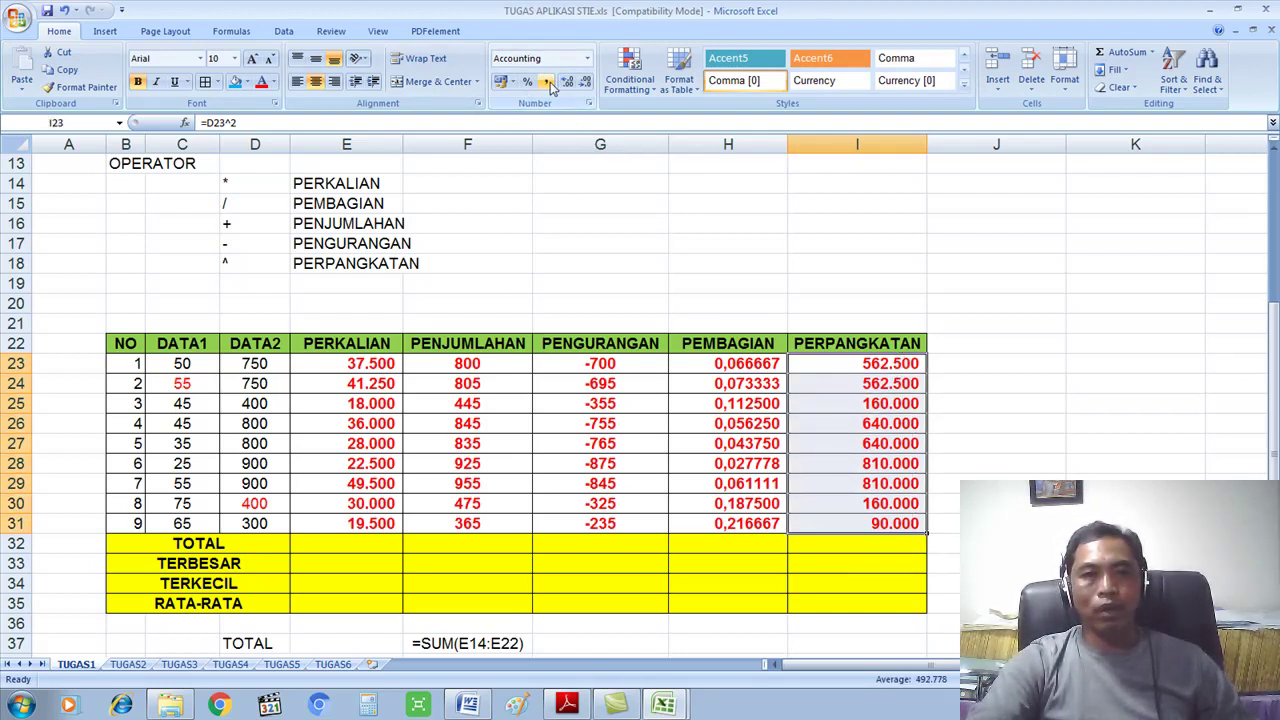
# Review the PERKALIAN and PENJUMLAHAN formulas and the summary function list below the table
pyautogui.click(380, 370)
pyautogui.click(453, 437)
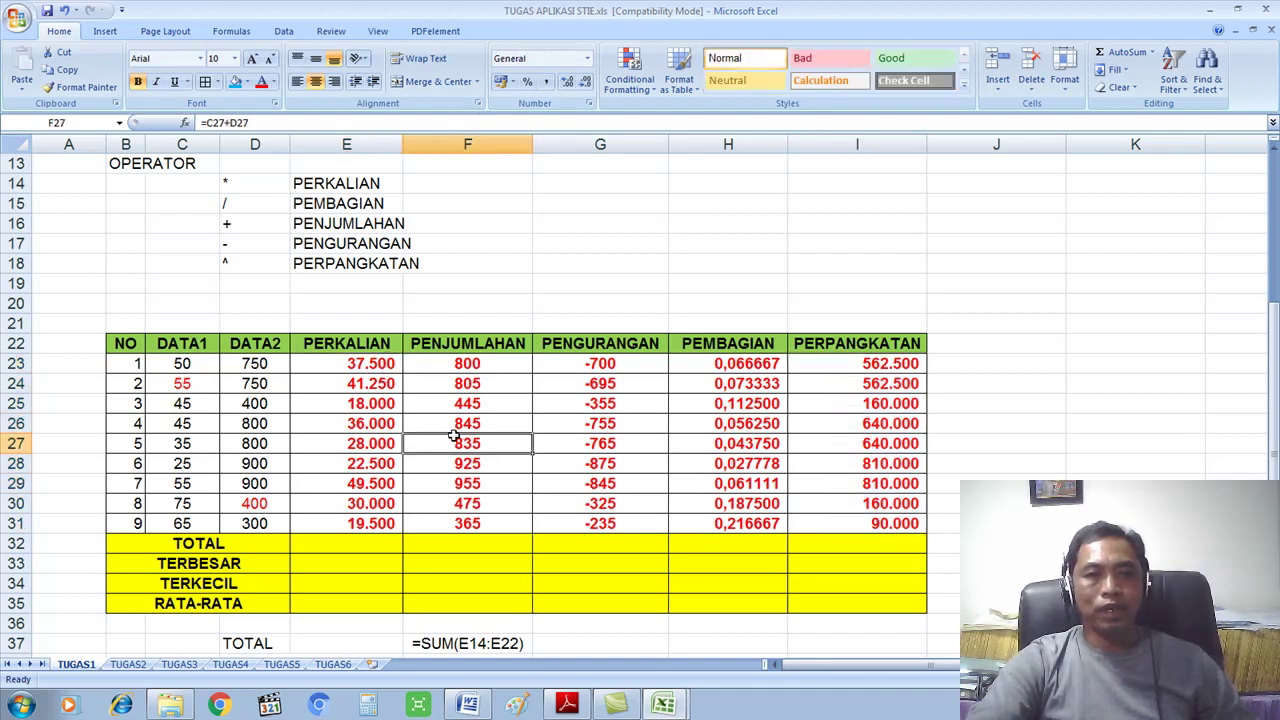
pyautogui.scroll(-1, 453, 437)
pyautogui.click(378, 307)
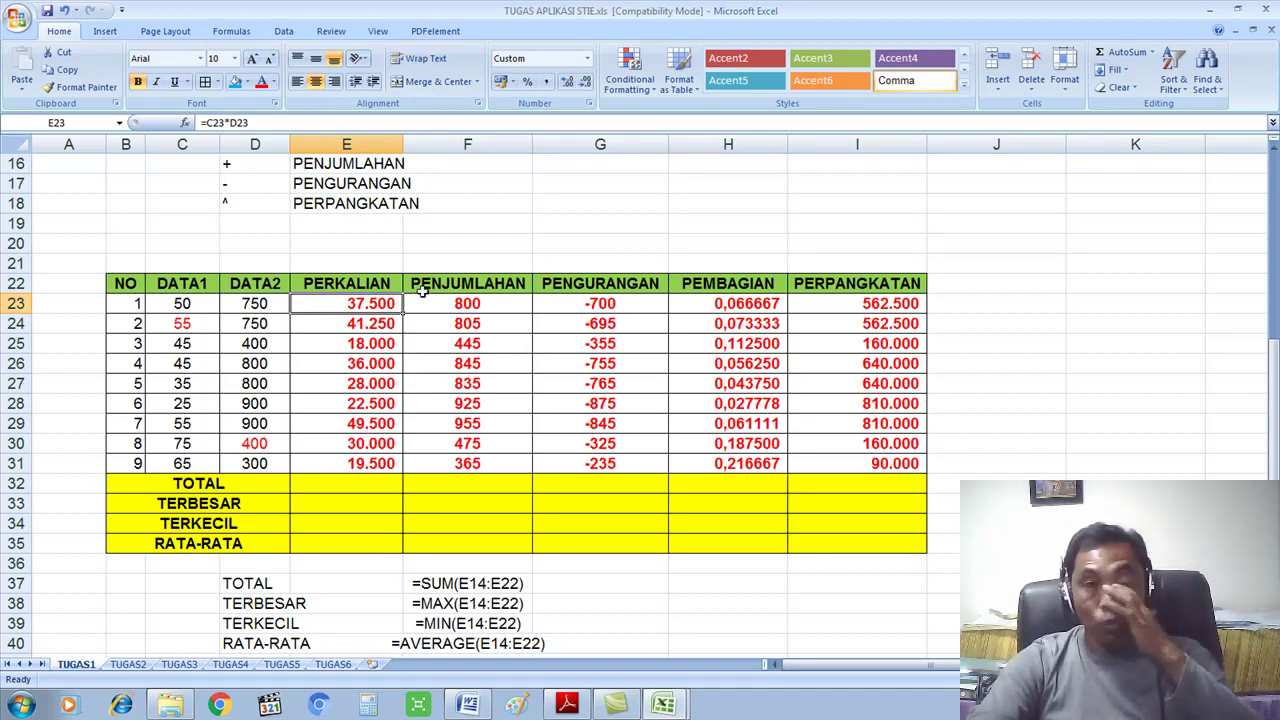
# Examine the PERKALIAN multiplication formula in E23
pyautogui.moveTo(250, 122); pyautogui.dragTo(197, 123)
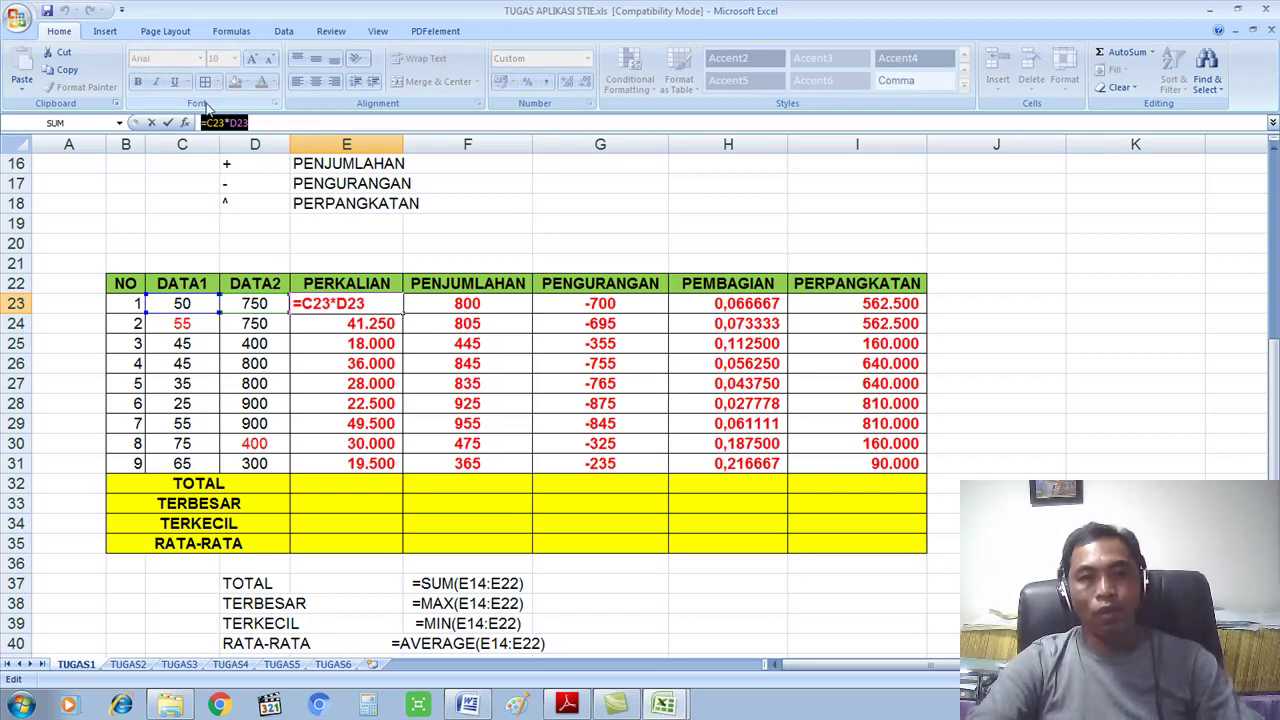
pyautogui.press('Return')
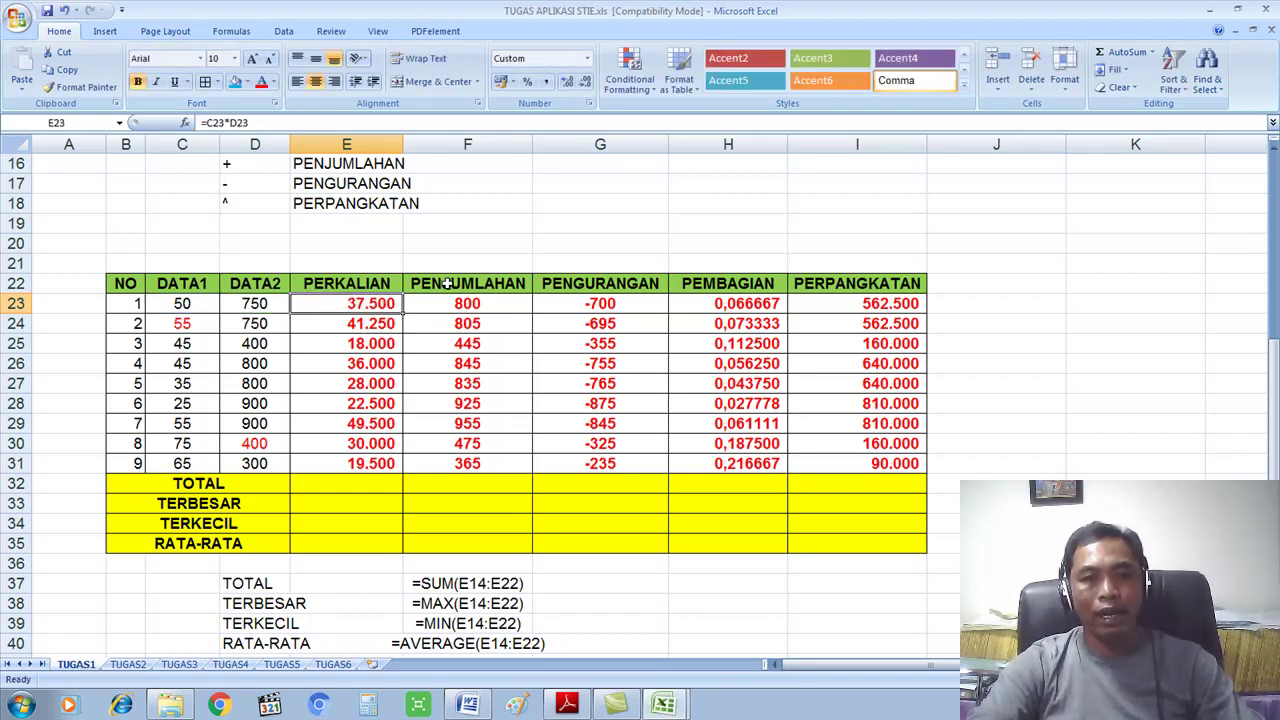
pyautogui.click(428, 347)
pyautogui.click(371, 303)
pyautogui.scroll(4, 380, 298)
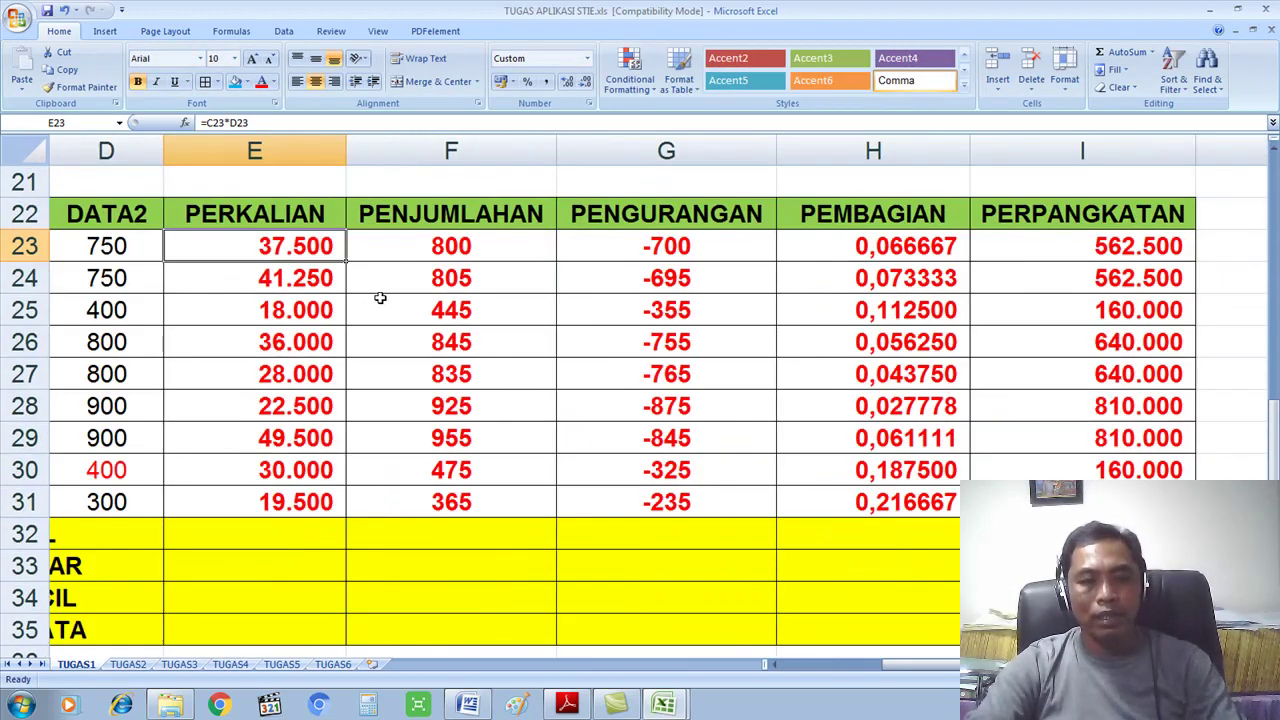
pyautogui.doubleClick(340, 246)
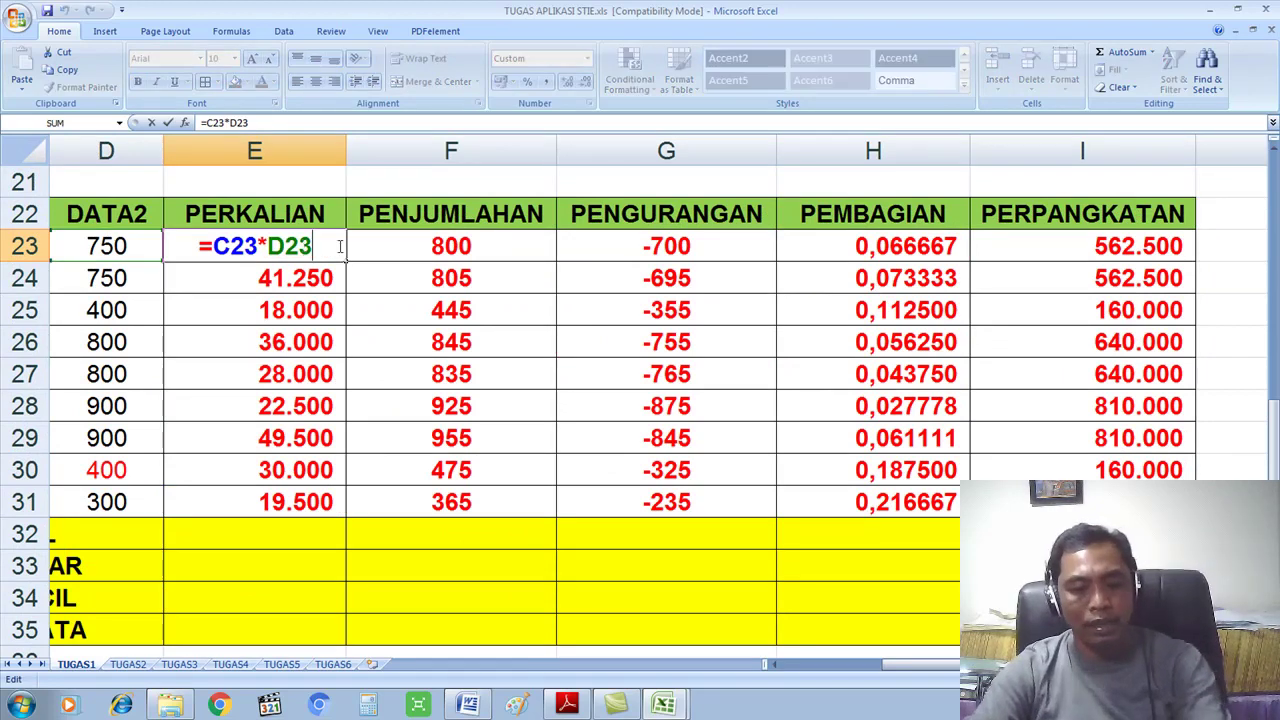
pyautogui.moveTo(202, 248); pyautogui.dragTo(328, 246)
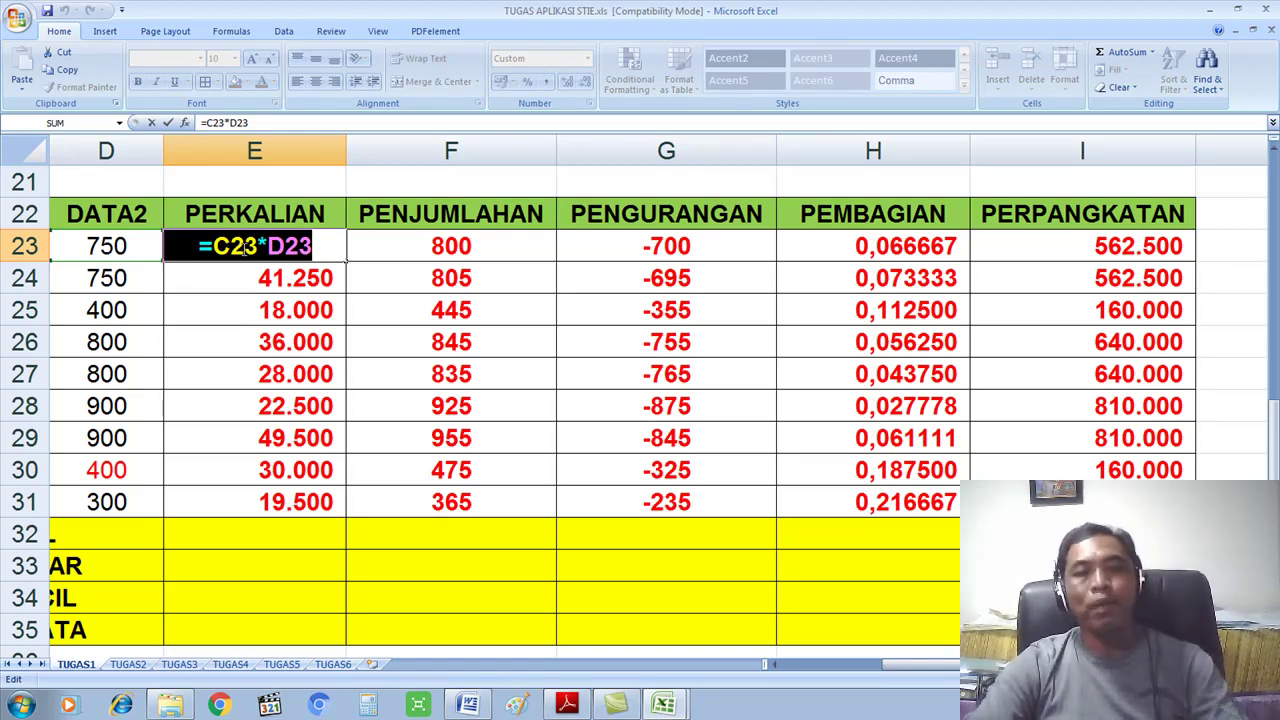
pyautogui.press('Escape')
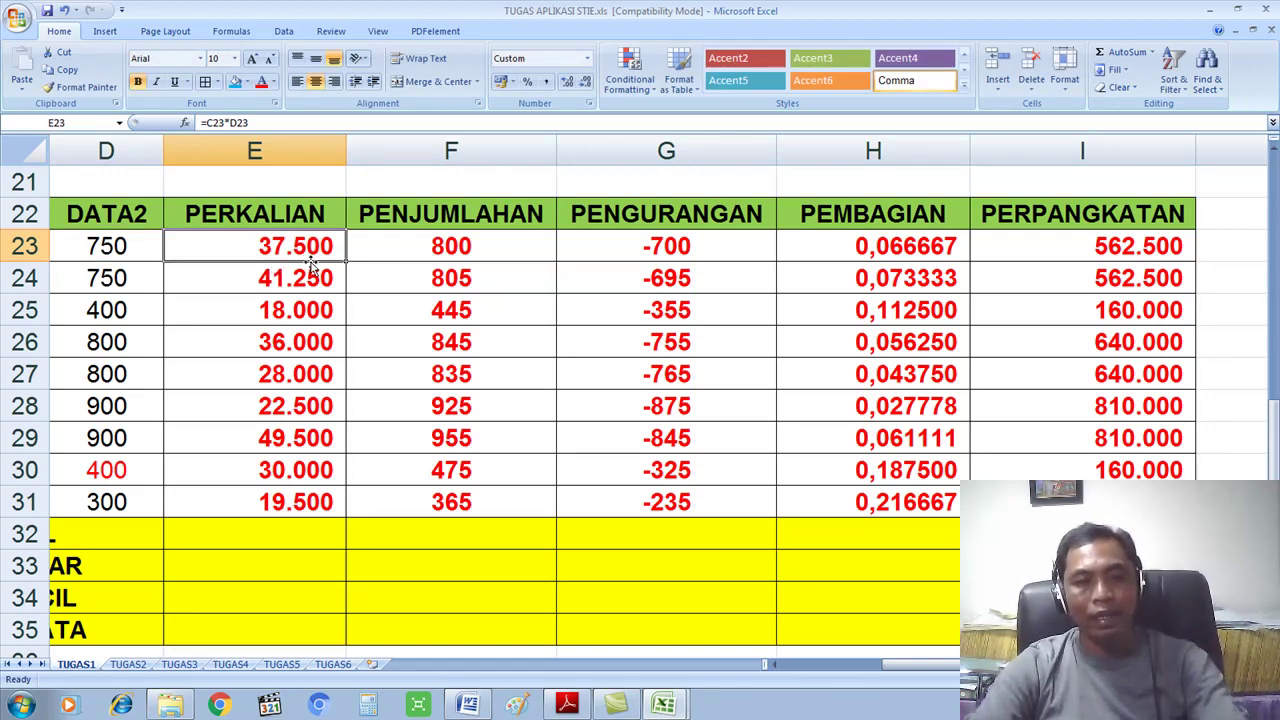
# Calculate the TOTAL row with =SUM(E23:E31) in E32 filled across to I32
pyautogui.keyDown('ctrl'); pyautogui.scroll(-1, 313, 265); pyautogui.keyUp('ctrl')
pyautogui.keyDown('ctrl'); pyautogui.scroll(-1, 311, 262); pyautogui.keyUp('ctrl')
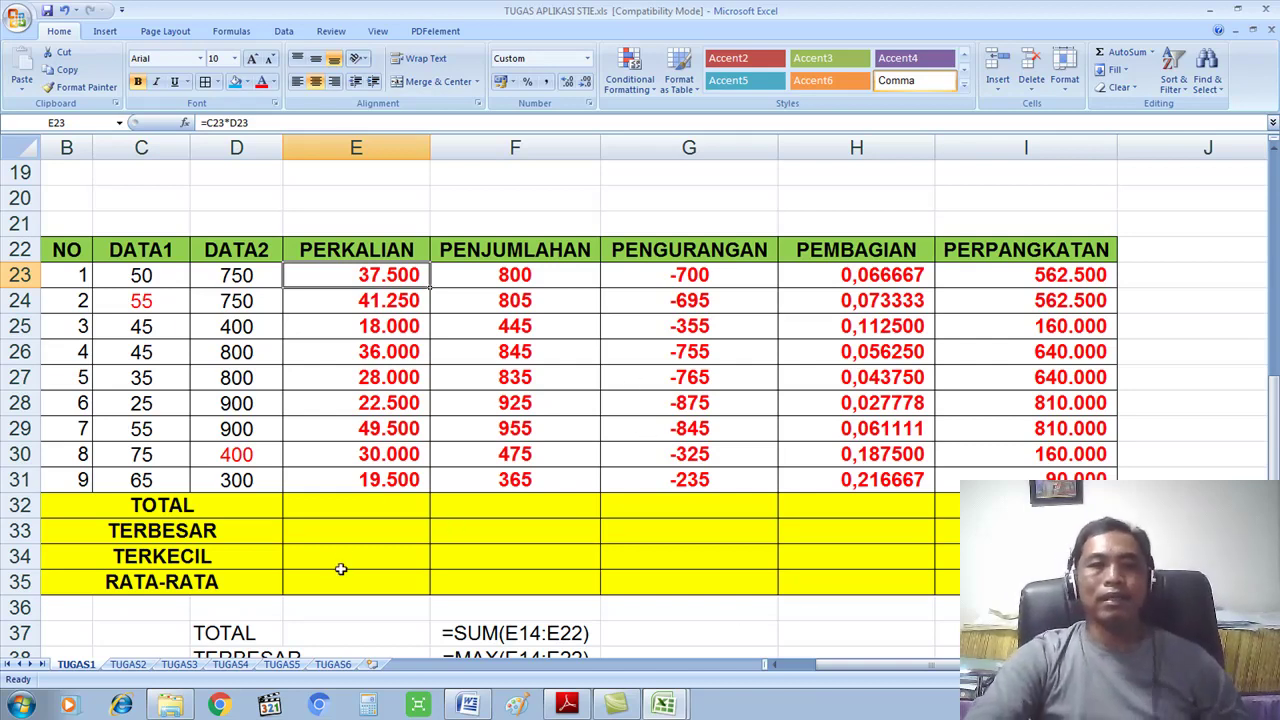
pyautogui.scroll(-2, 343, 517)
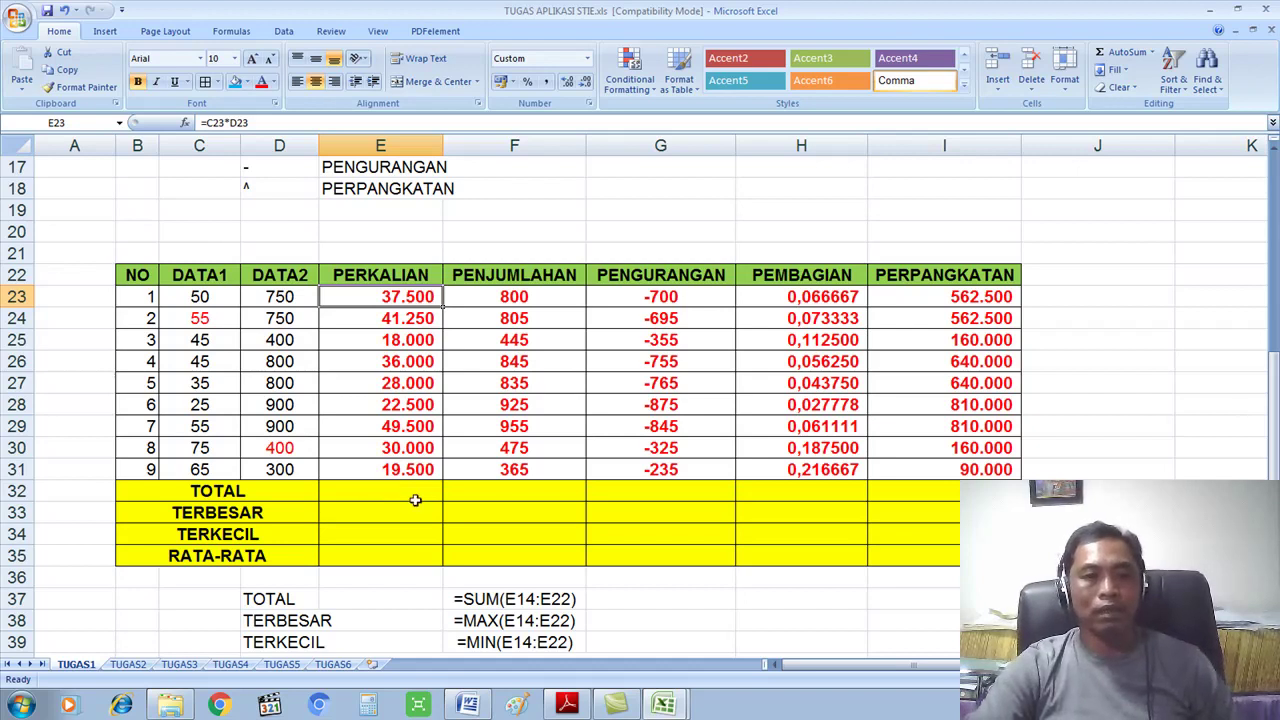
pyautogui.click(386, 493)
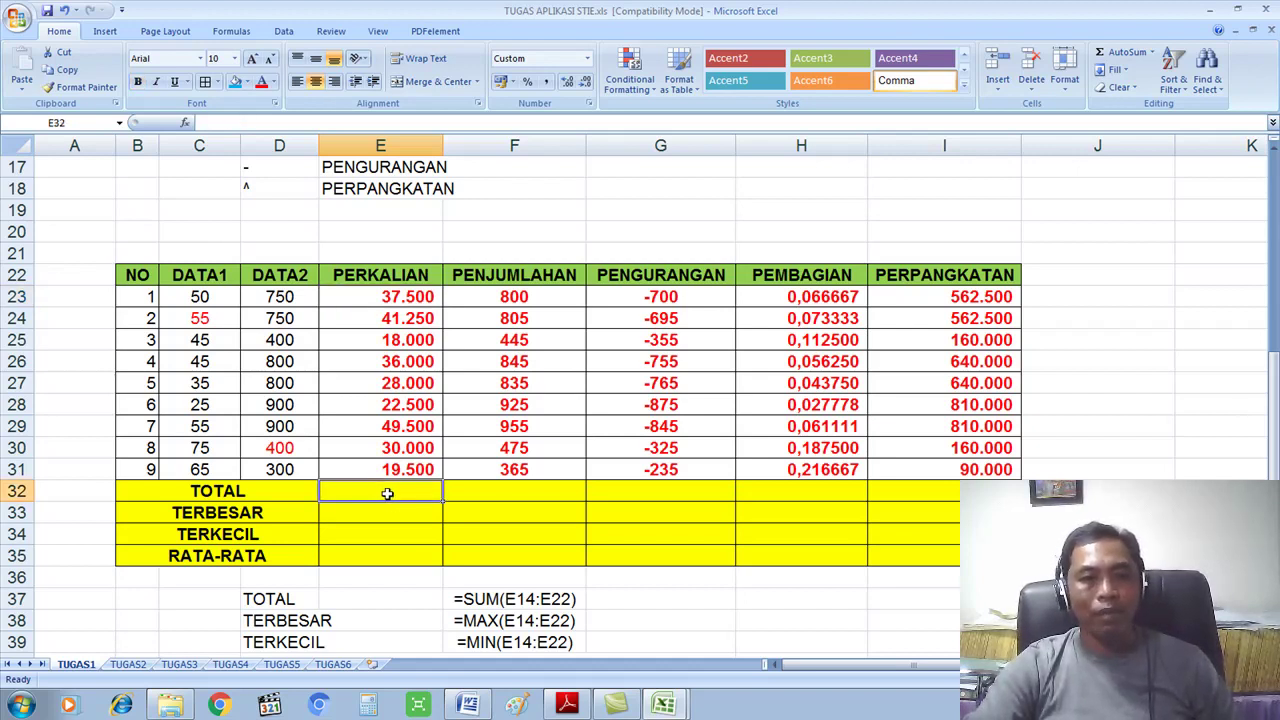
pyautogui.click(1152, 52)
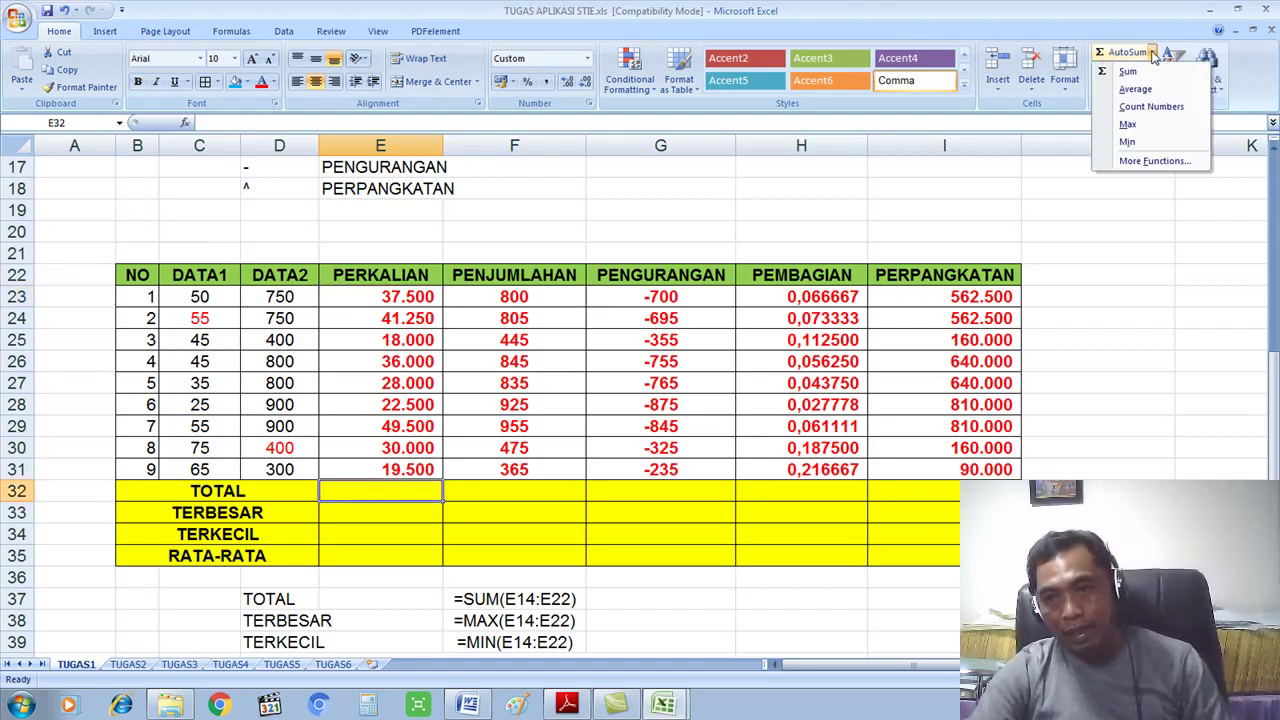
pyautogui.click(1124, 72)
pyautogui.moveTo(392, 296); pyautogui.dragTo(405, 468)
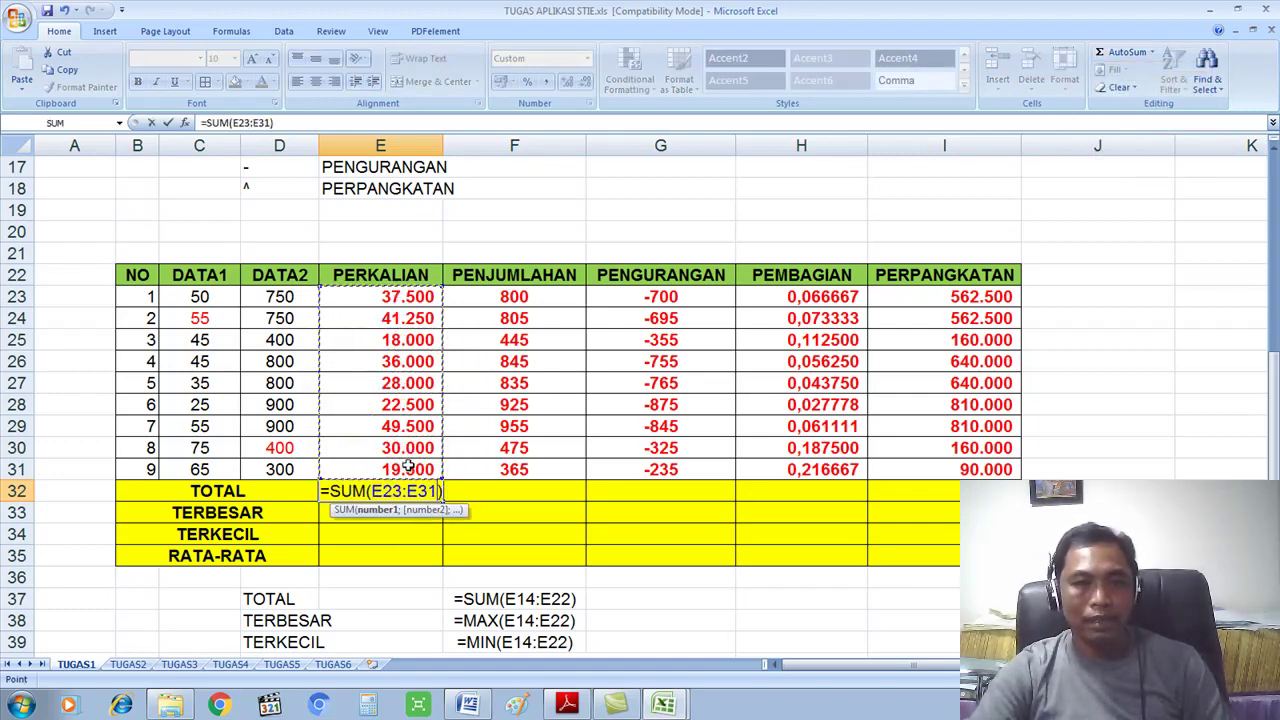
pyautogui.press('Return')
pyautogui.click(392, 490)
pyautogui.moveTo(443, 502); pyautogui.dragTo(948, 500)
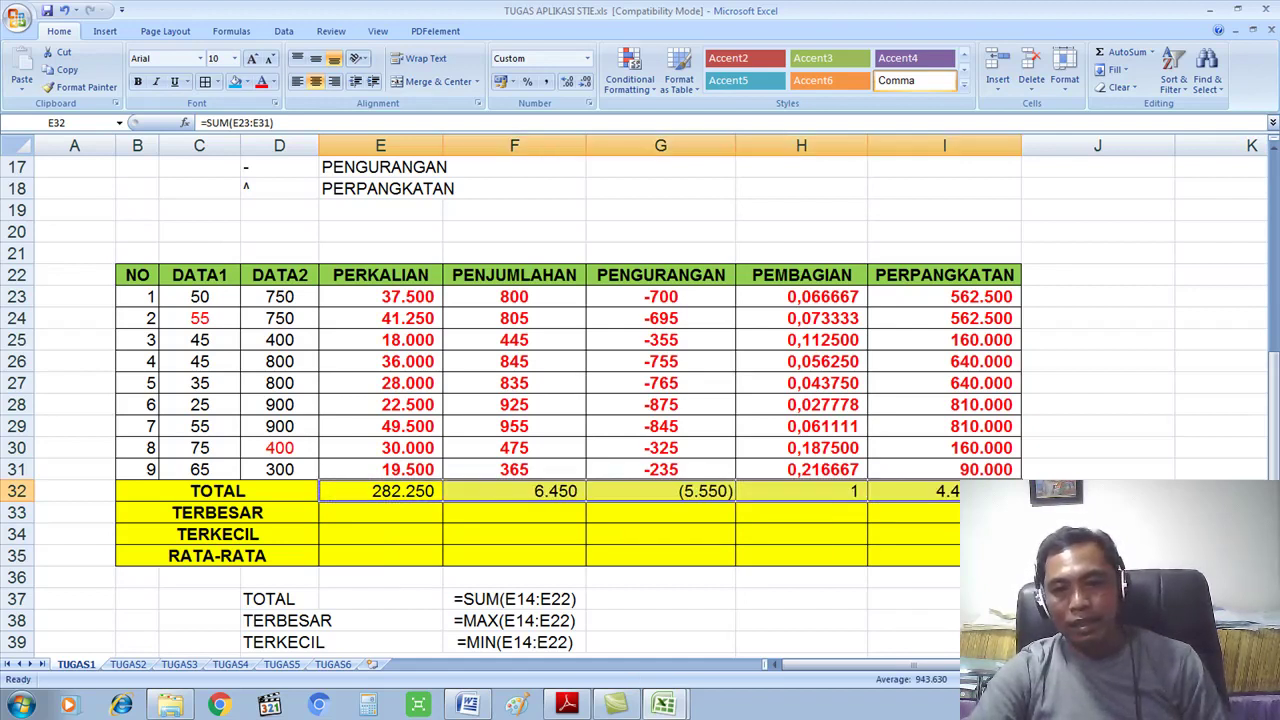
# Calculate the TERBESAR row with =MAX(E23:E31) in E33 filled across to I33
pyautogui.click(396, 510)
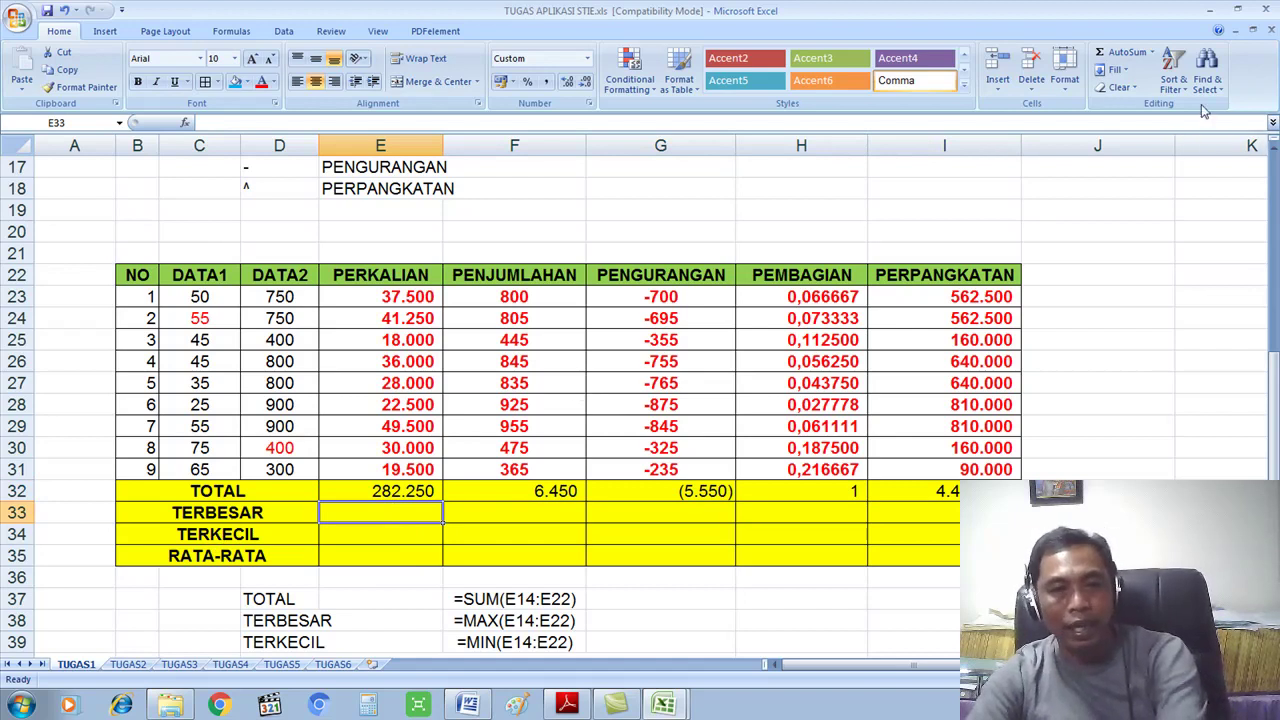
pyautogui.click(1152, 53)
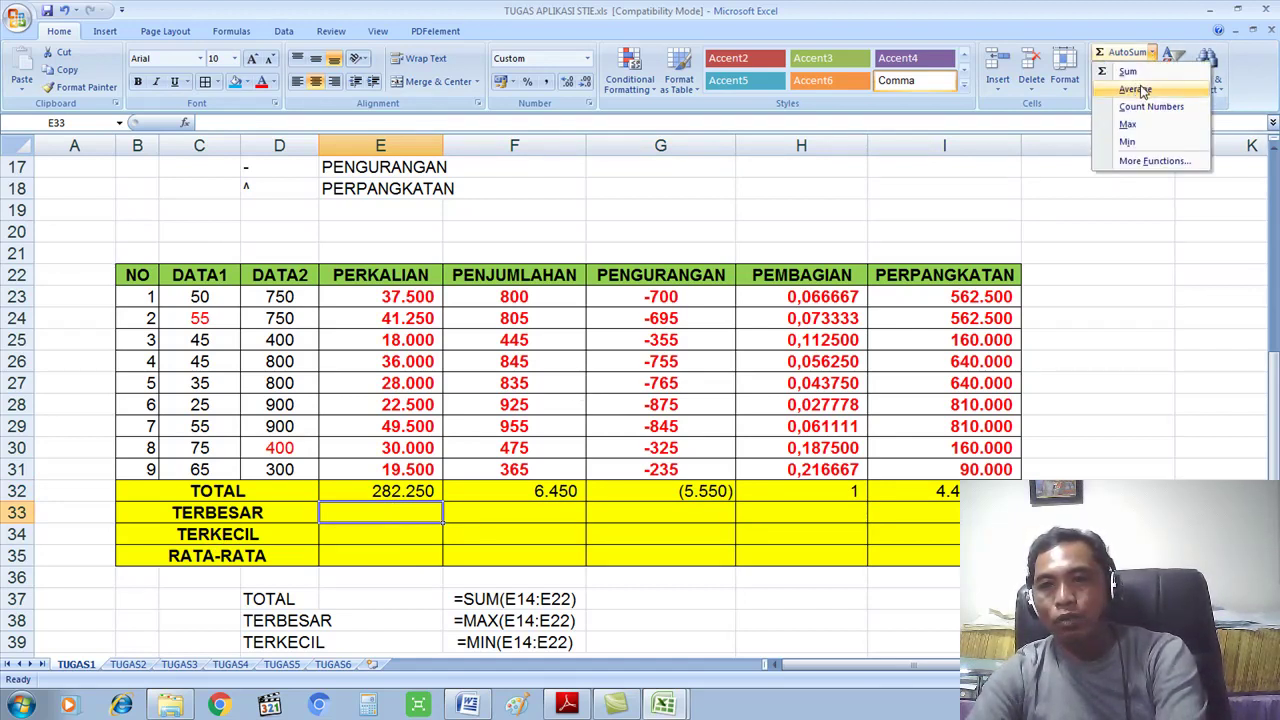
pyautogui.click(1128, 124)
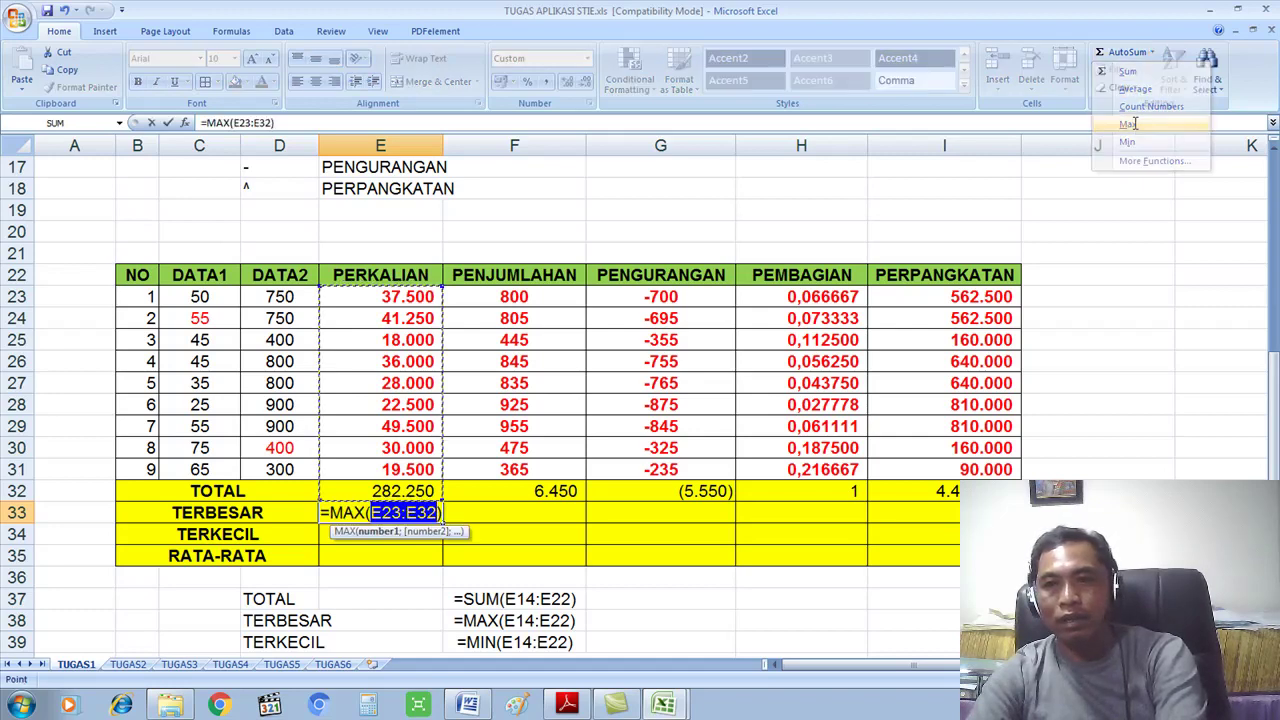
pyautogui.moveTo(415, 303); pyautogui.dragTo(422, 474)
pyautogui.press('Return')
pyautogui.click(420, 514)
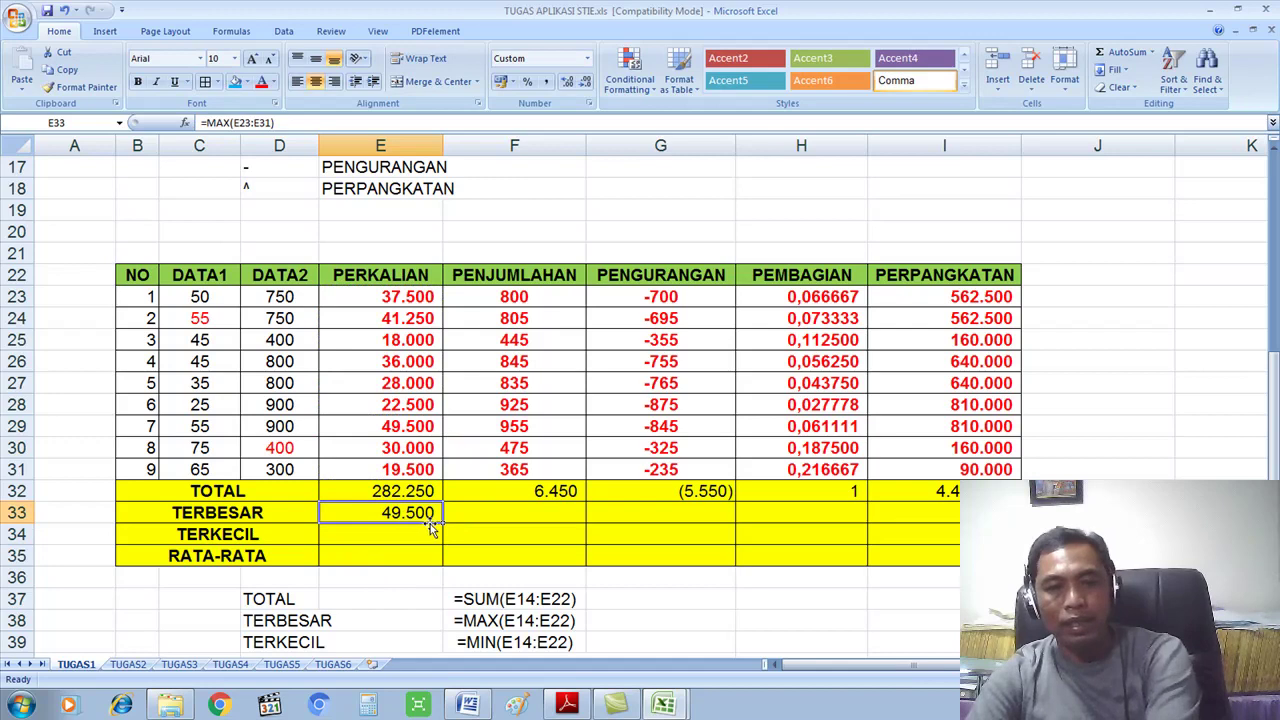
pyautogui.moveTo(442, 522); pyautogui.dragTo(950, 509)
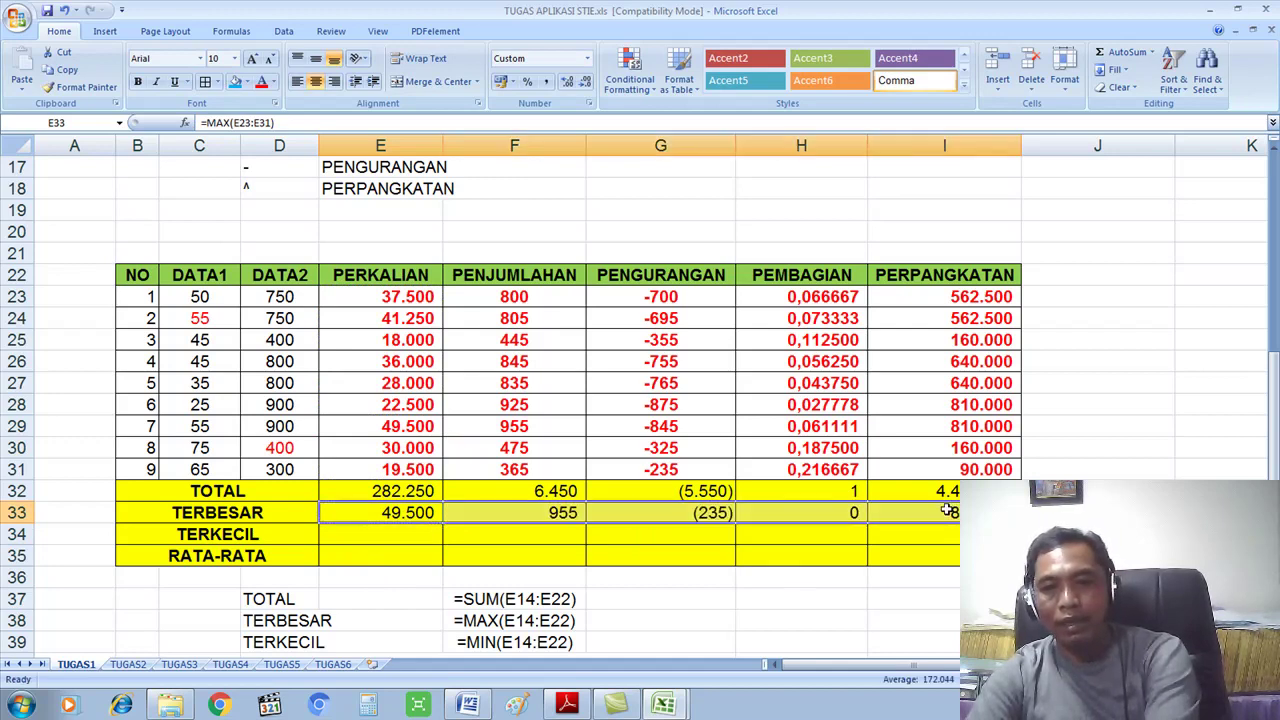
# Calculate the TERKECIL value of the PERKALIAN column with =MIN(E23:E31) in E34
pyautogui.click(359, 535)
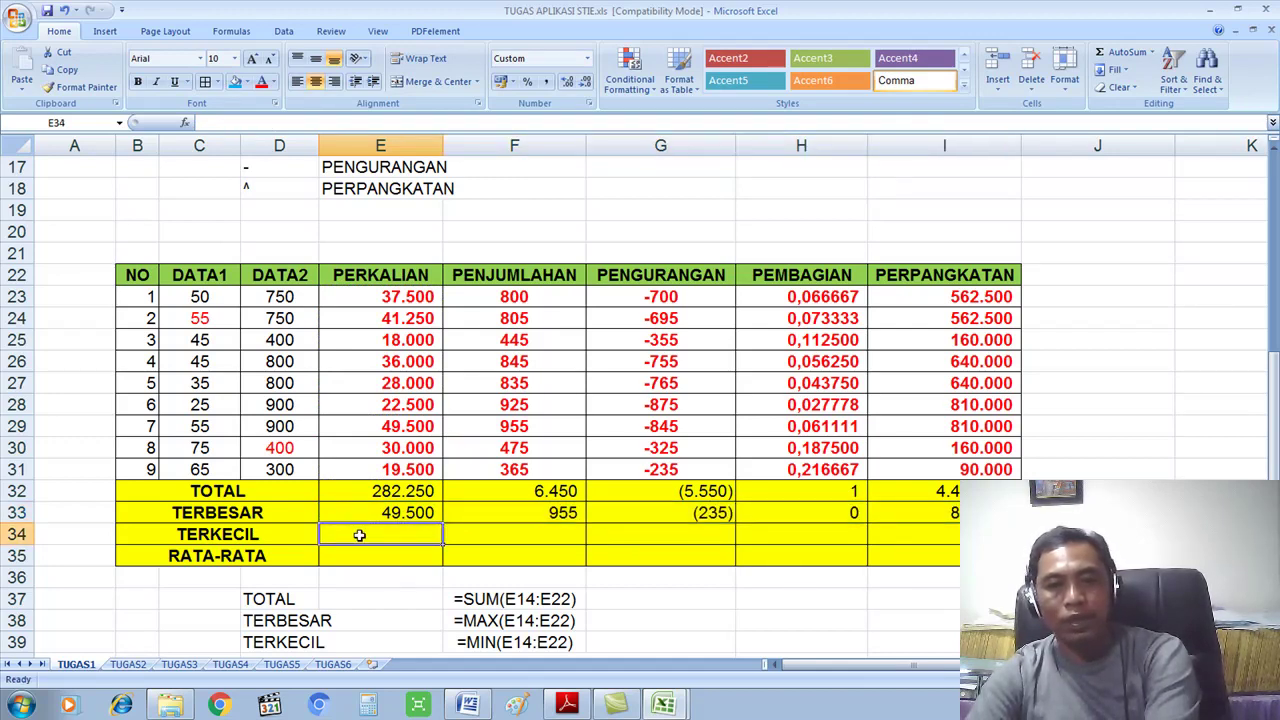
pyautogui.click(1152, 52)
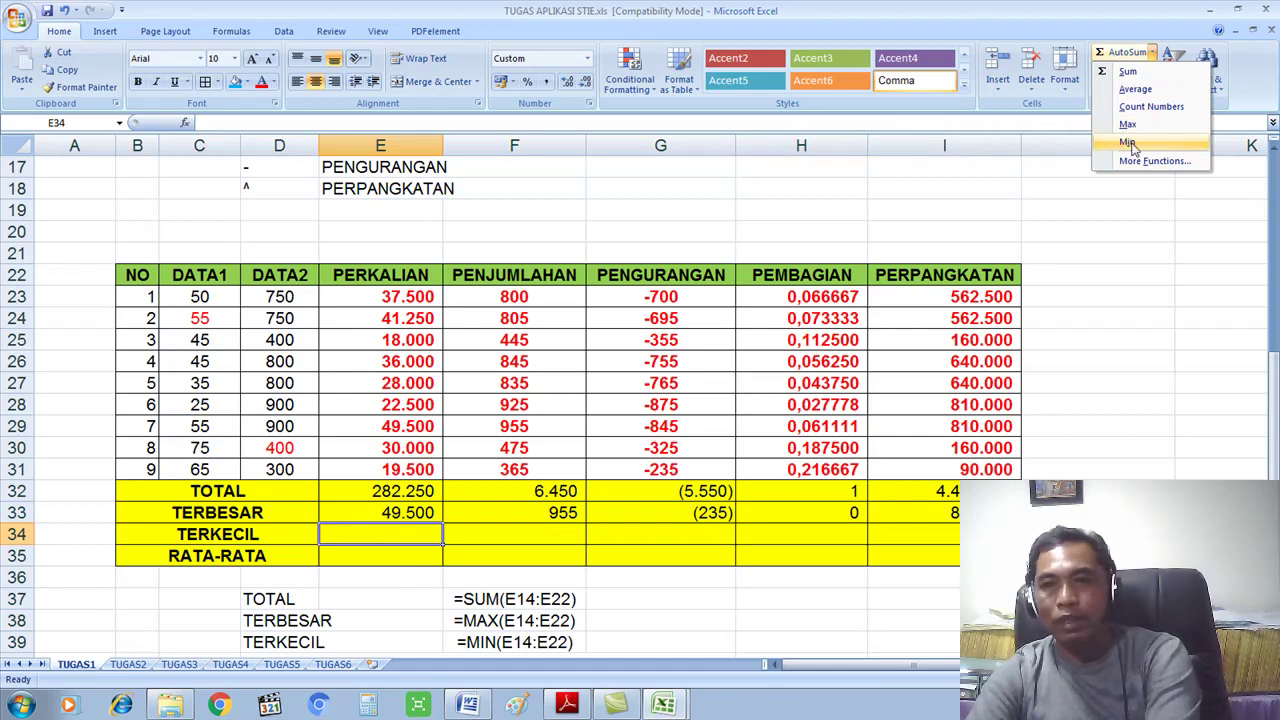
pyautogui.click(1128, 143)
pyautogui.moveTo(398, 297); pyautogui.dragTo(400, 469)
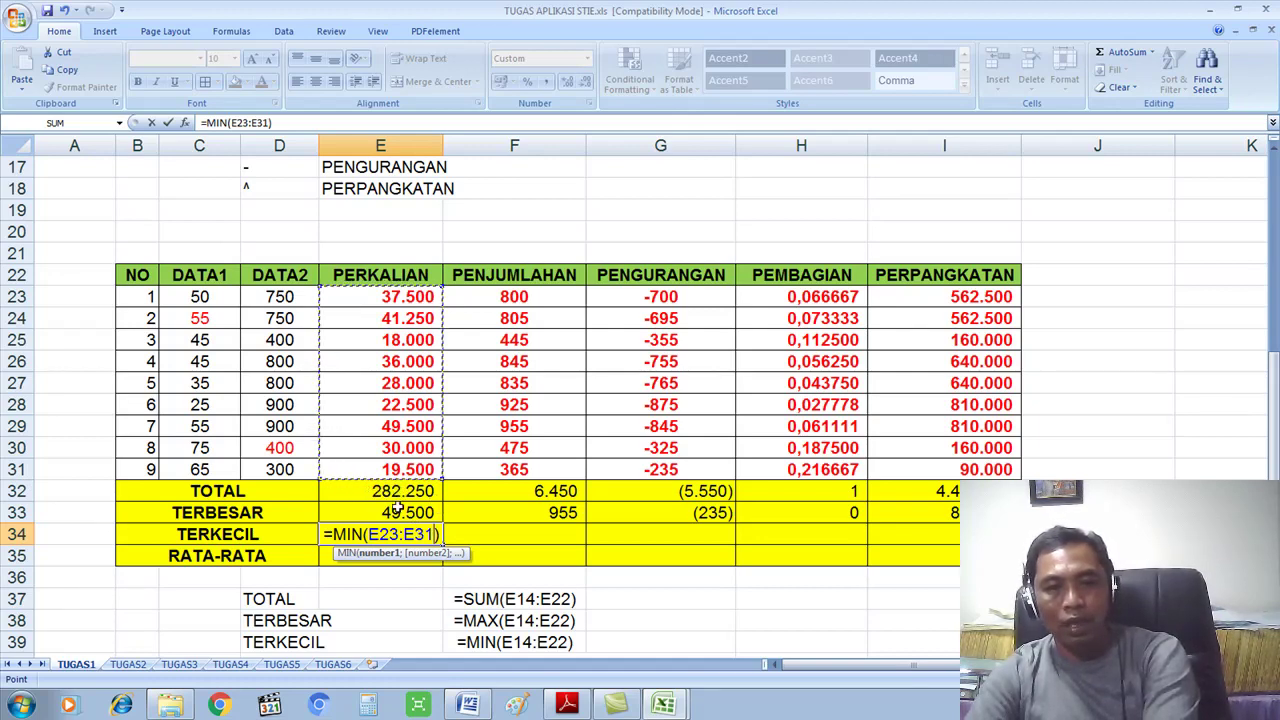
pyautogui.press('Return')
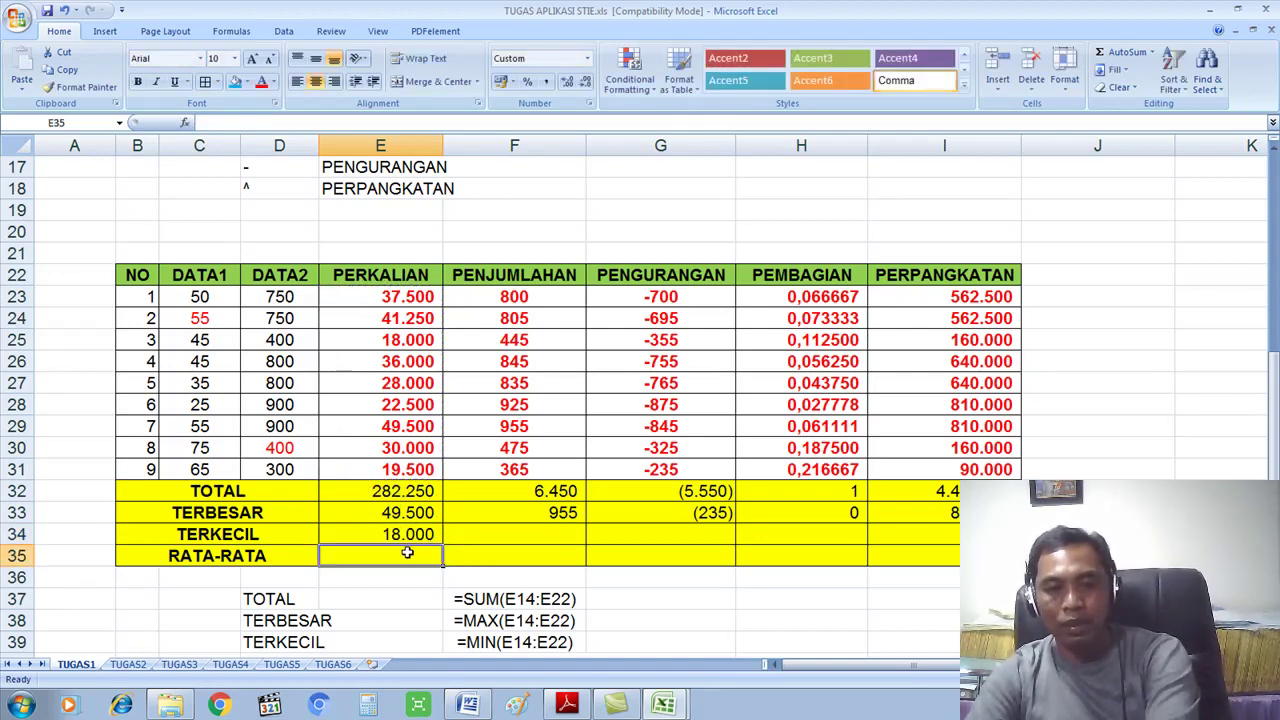
# Calculate RATA-RATA with =AVERAGE(E23:E31) in E35, and fill both the RATA-RATA and TERKECIL rows across to column I
pyautogui.click(1152, 52)
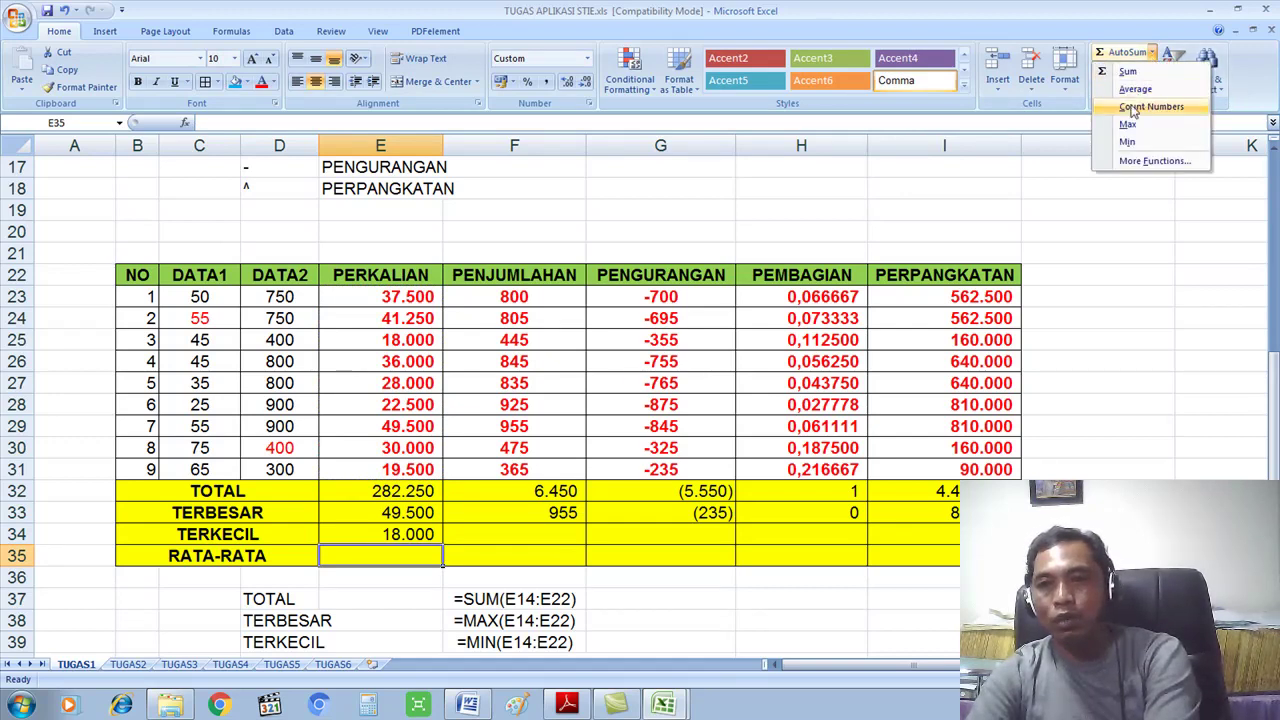
pyautogui.click(1137, 92)
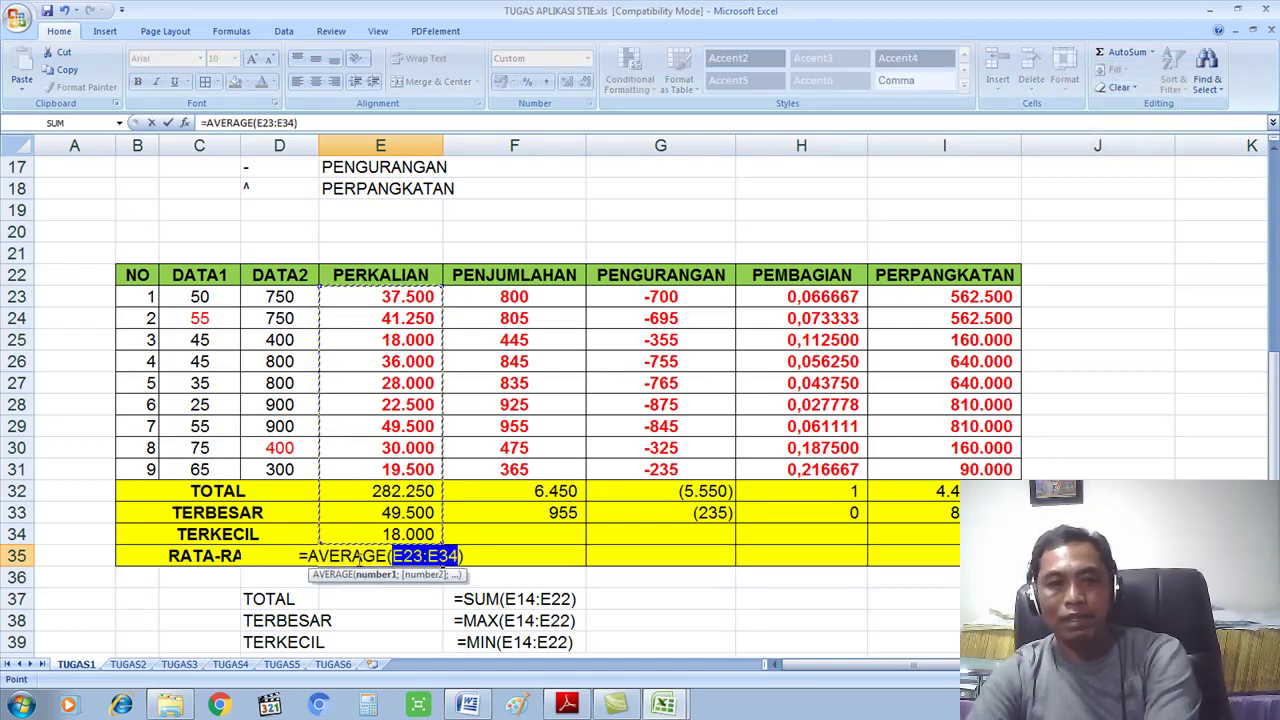
pyautogui.moveTo(381, 304); pyautogui.dragTo(392, 470)
pyautogui.press('Return')
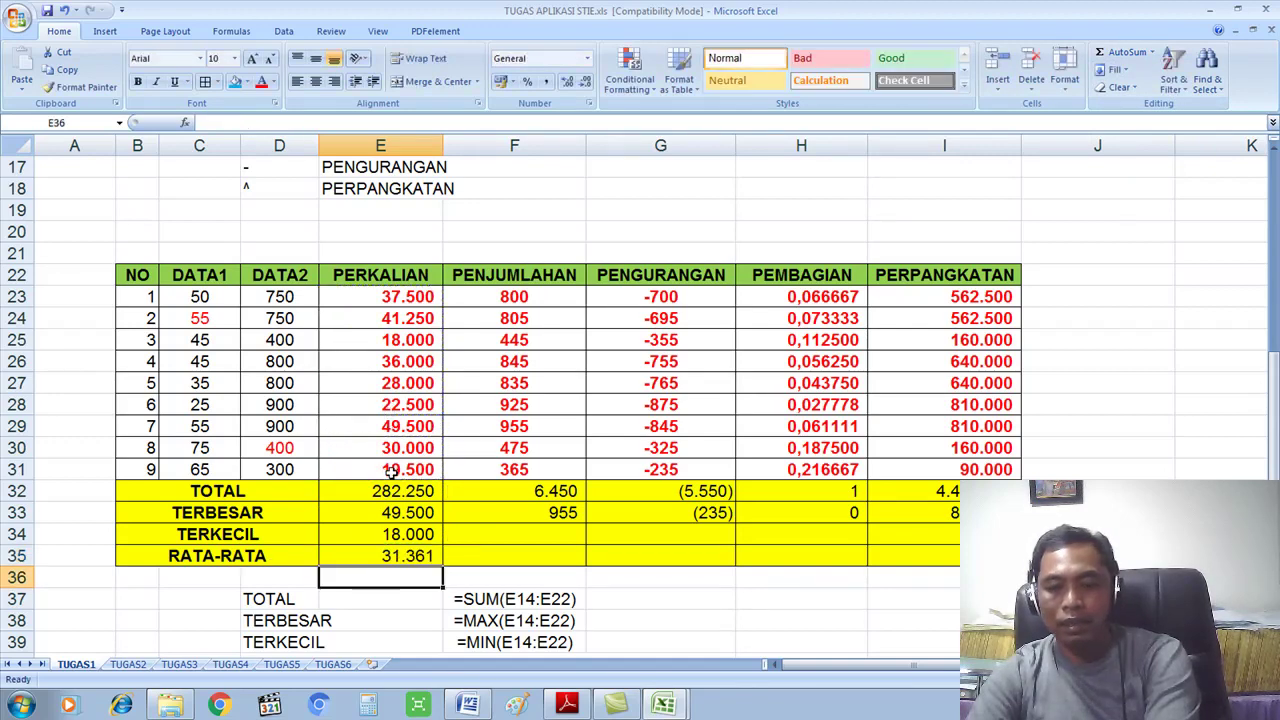
pyautogui.click(437, 560)
pyautogui.moveTo(443, 566); pyautogui.dragTo(950, 557)
pyautogui.click(416, 535)
pyautogui.moveTo(441, 541); pyautogui.dragTo(922, 548)
pyautogui.click(807, 516)
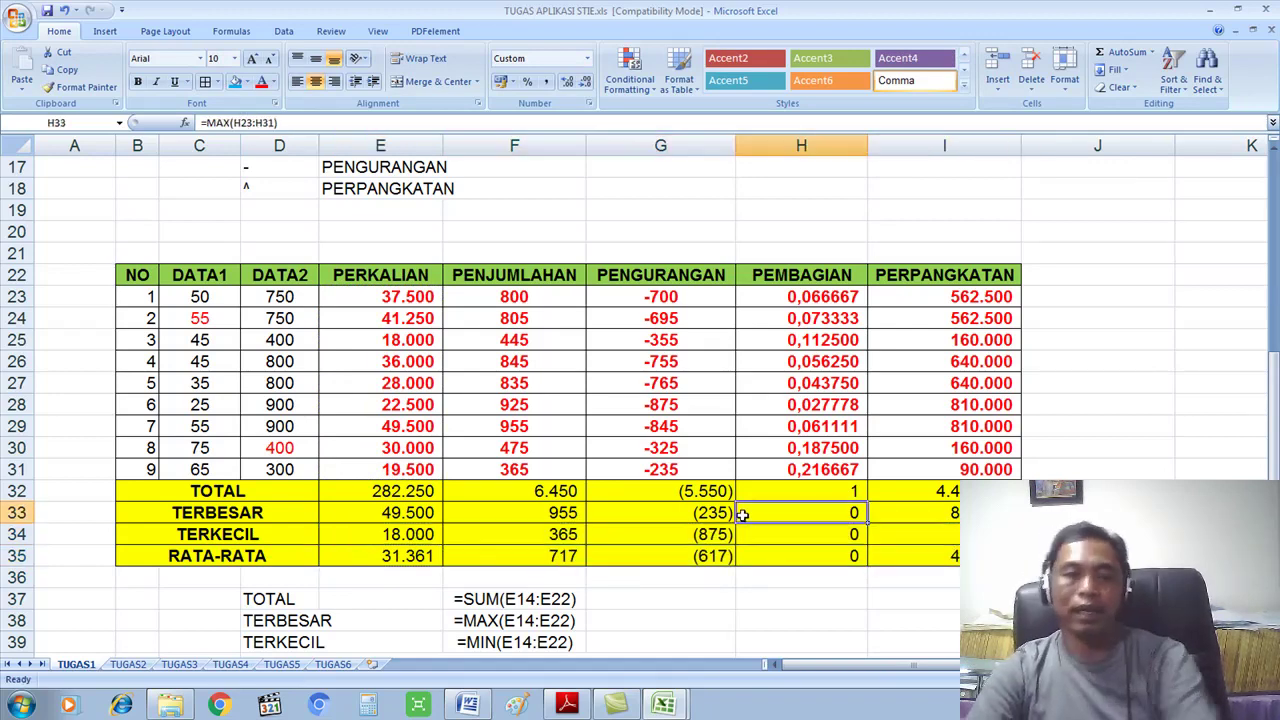
# Review the FUNGSI OPERATOR section and its operator list against the completed table
pyautogui.scroll(3, 543, 383)
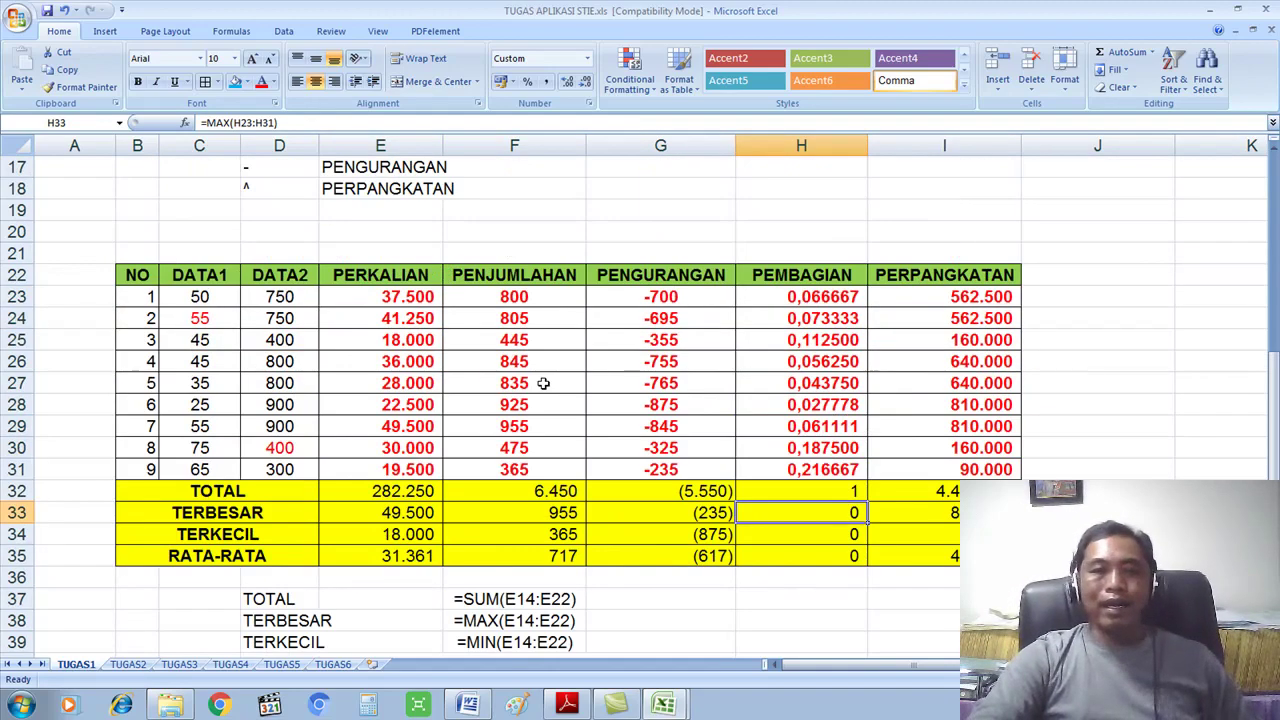
pyautogui.scroll(3, 543, 383)
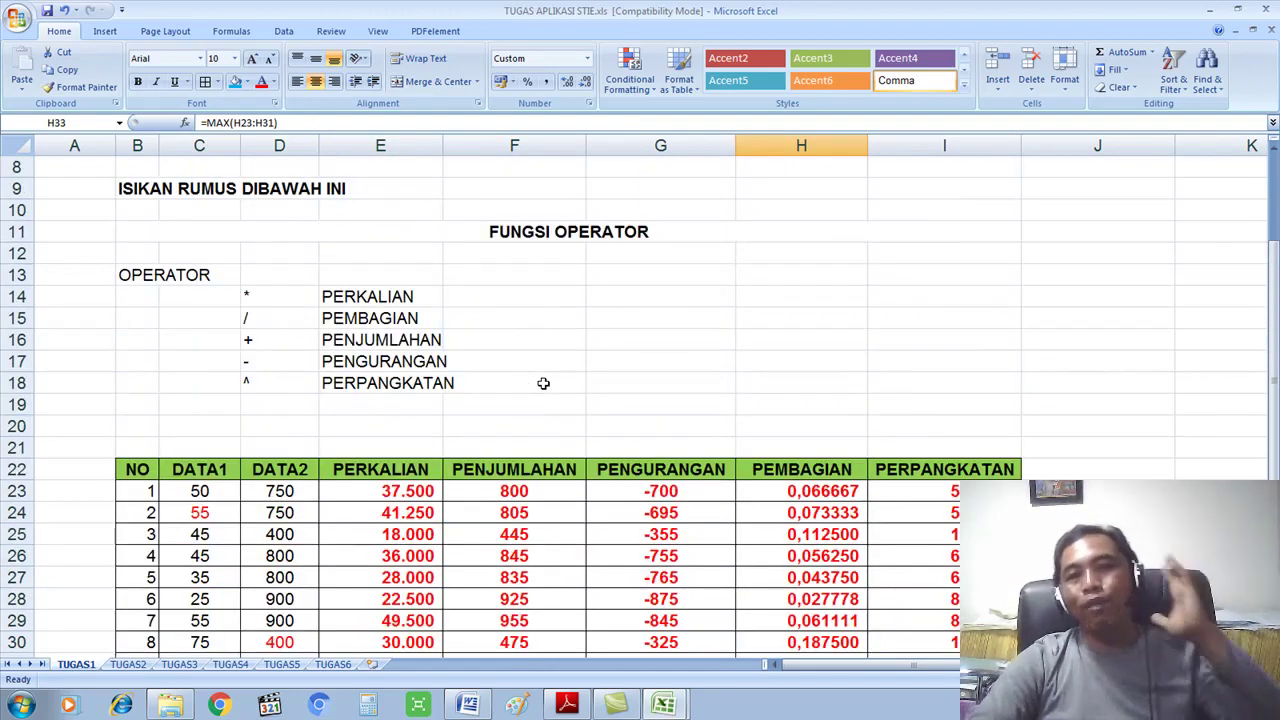
pyautogui.click(499, 232)
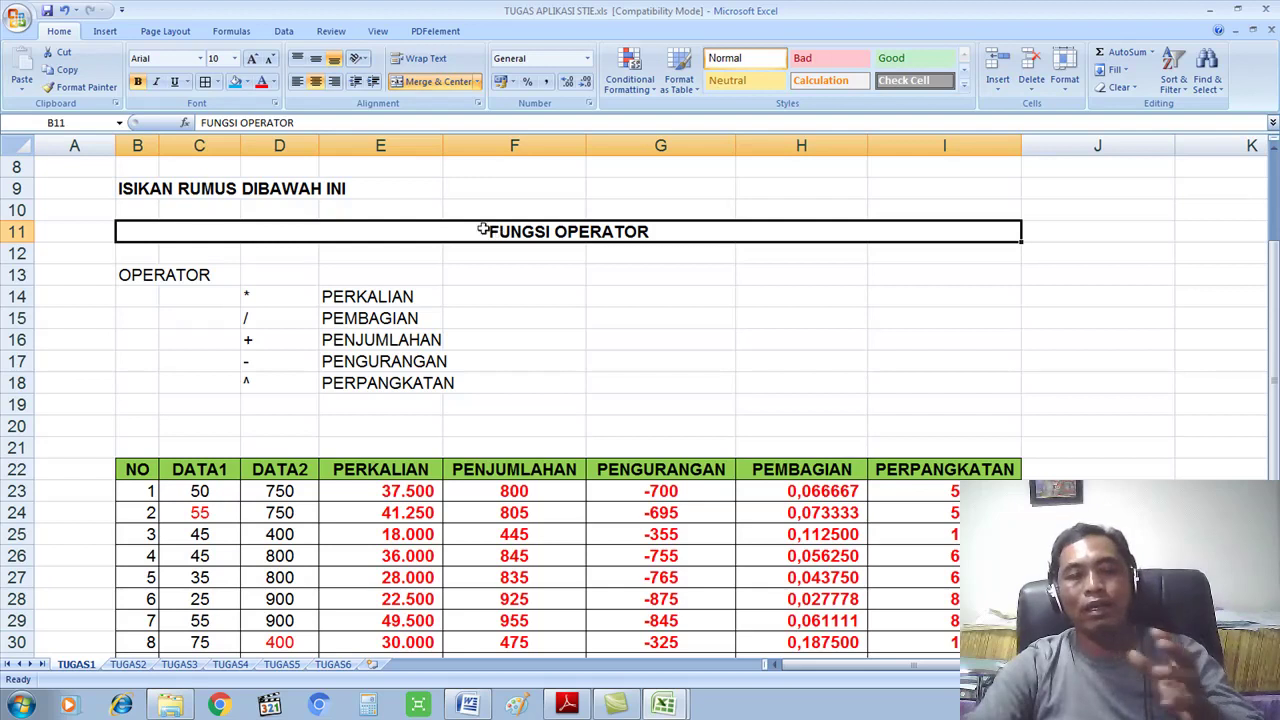
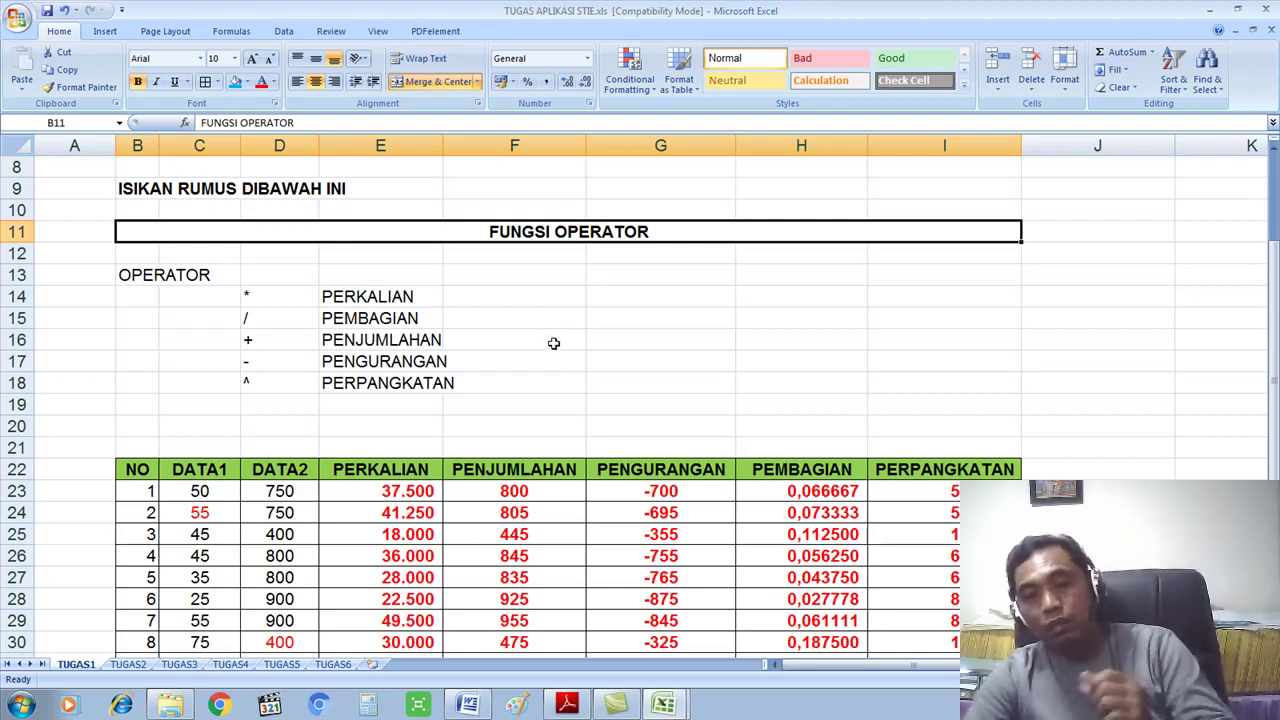
pyautogui.click(509, 418)
pyautogui.click(499, 365)
pyautogui.click(485, 342)
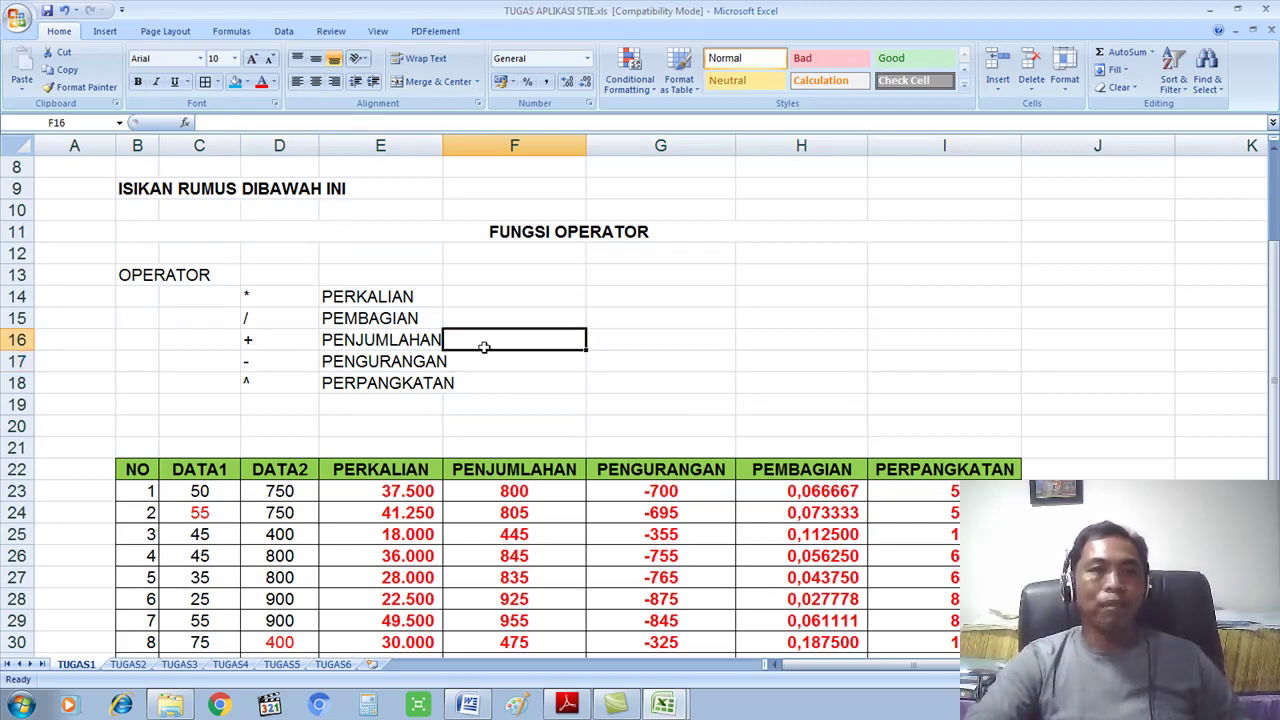
pyautogui.click(500, 313)
pyautogui.scroll(-2, 500, 313)
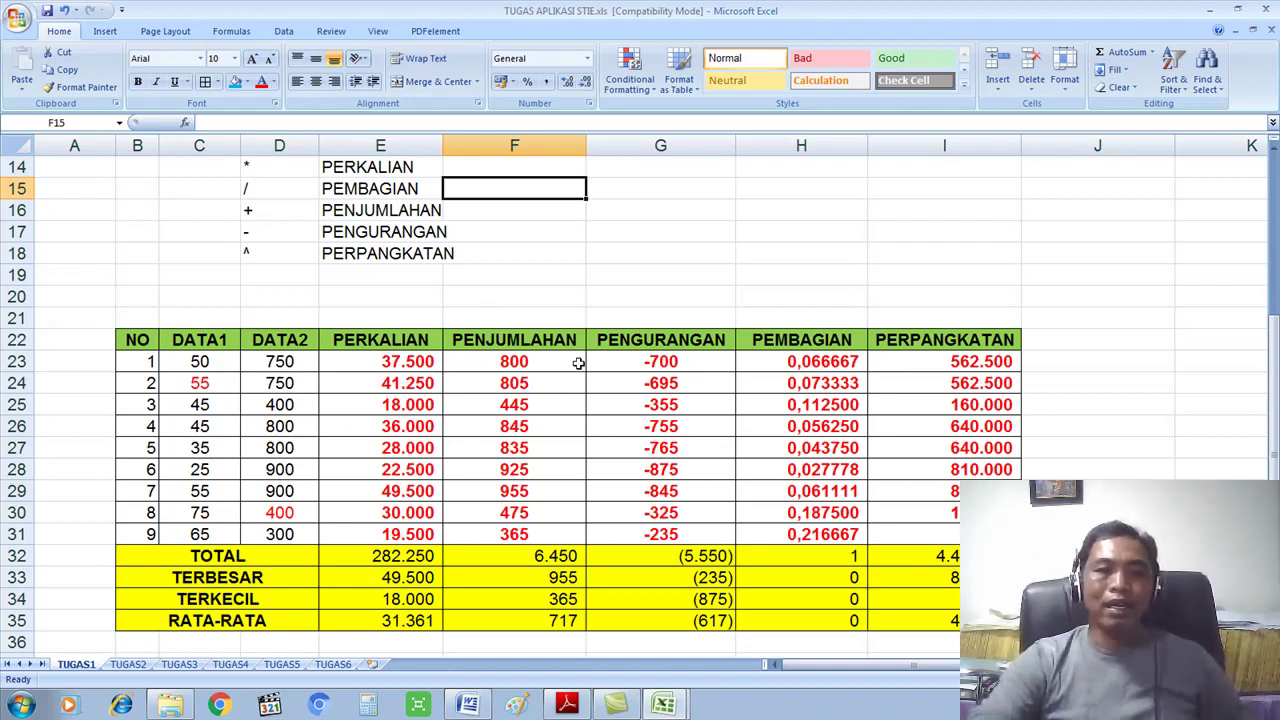
pyautogui.click(535, 314)
pyautogui.scroll(2, 486, 326)
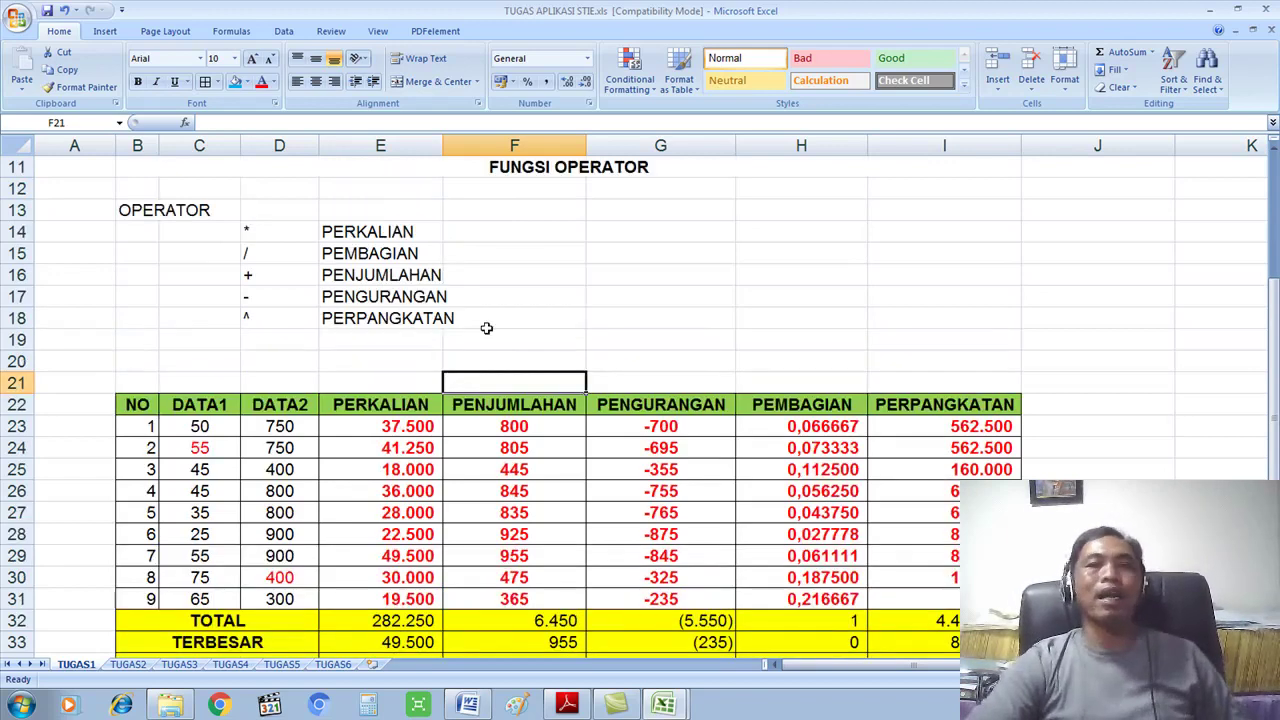
# Remove all borders from the exercise table in B22:I35
pyautogui.scroll(-2, 482, 375)
pyautogui.moveTo(137, 340); pyautogui.dragTo(944, 620)
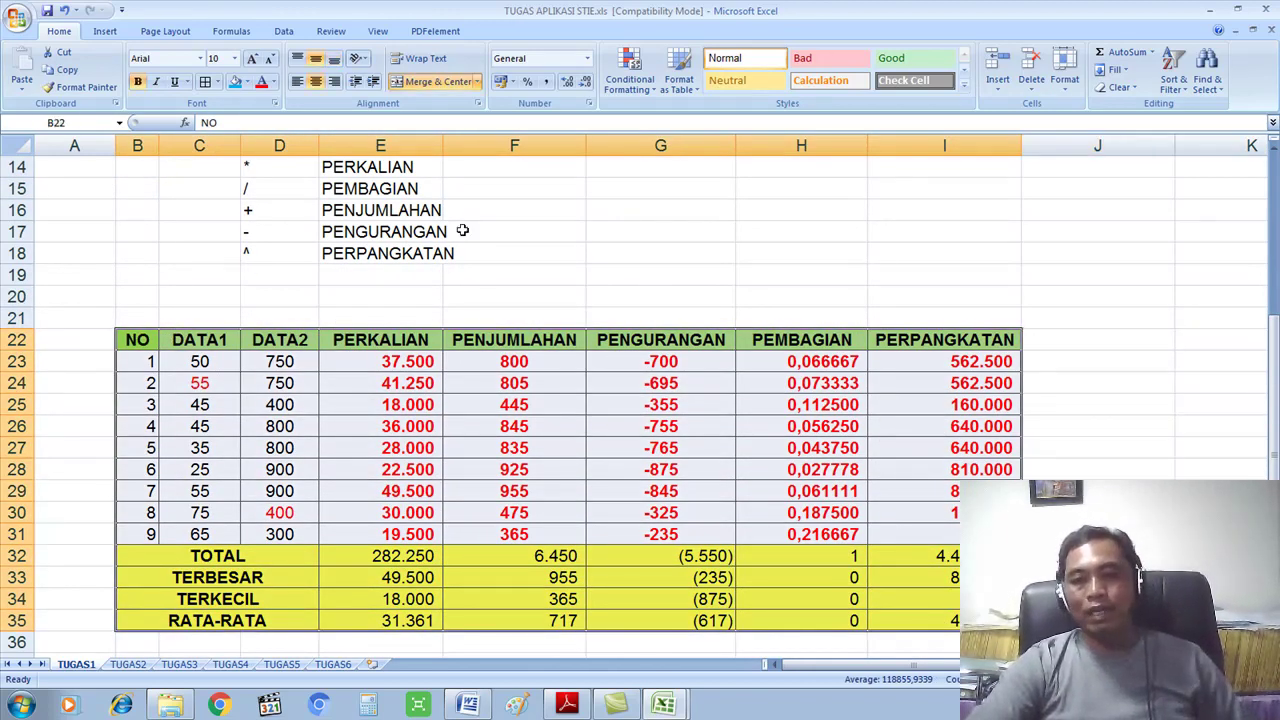
pyautogui.click(217, 82)
pyautogui.click(217, 119)
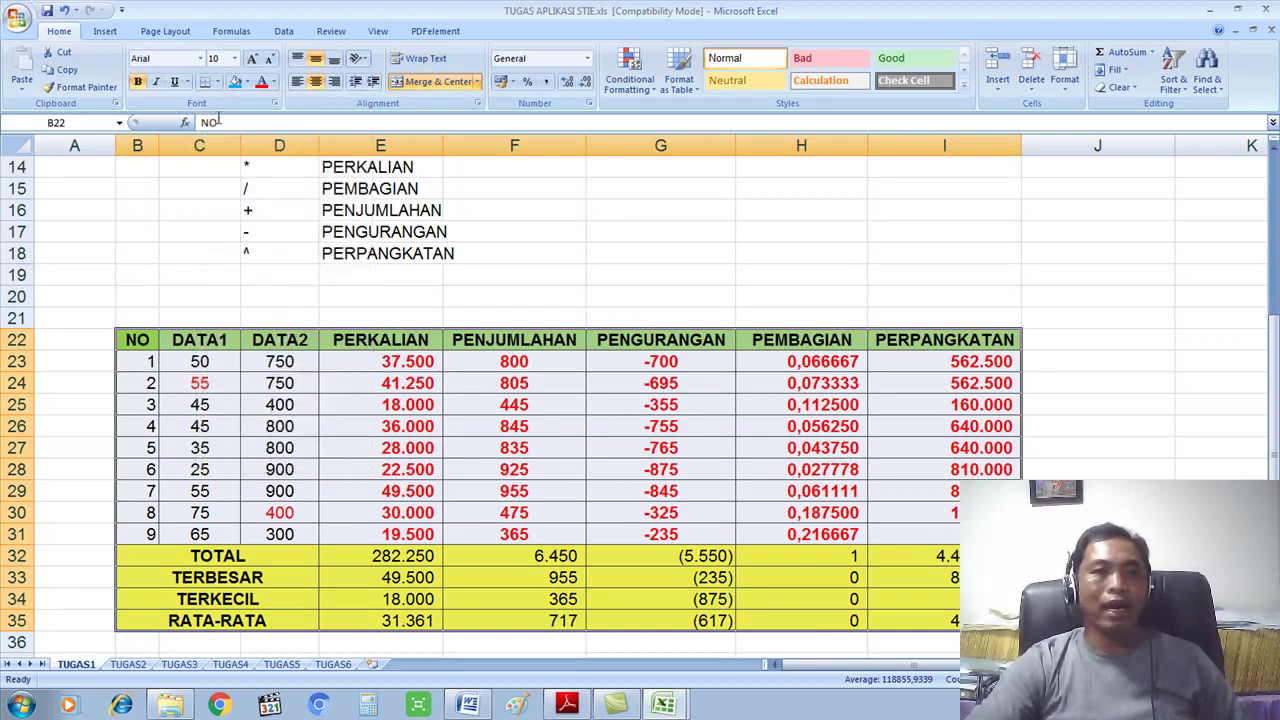
pyautogui.click(217, 82)
pyautogui.click(221, 190)
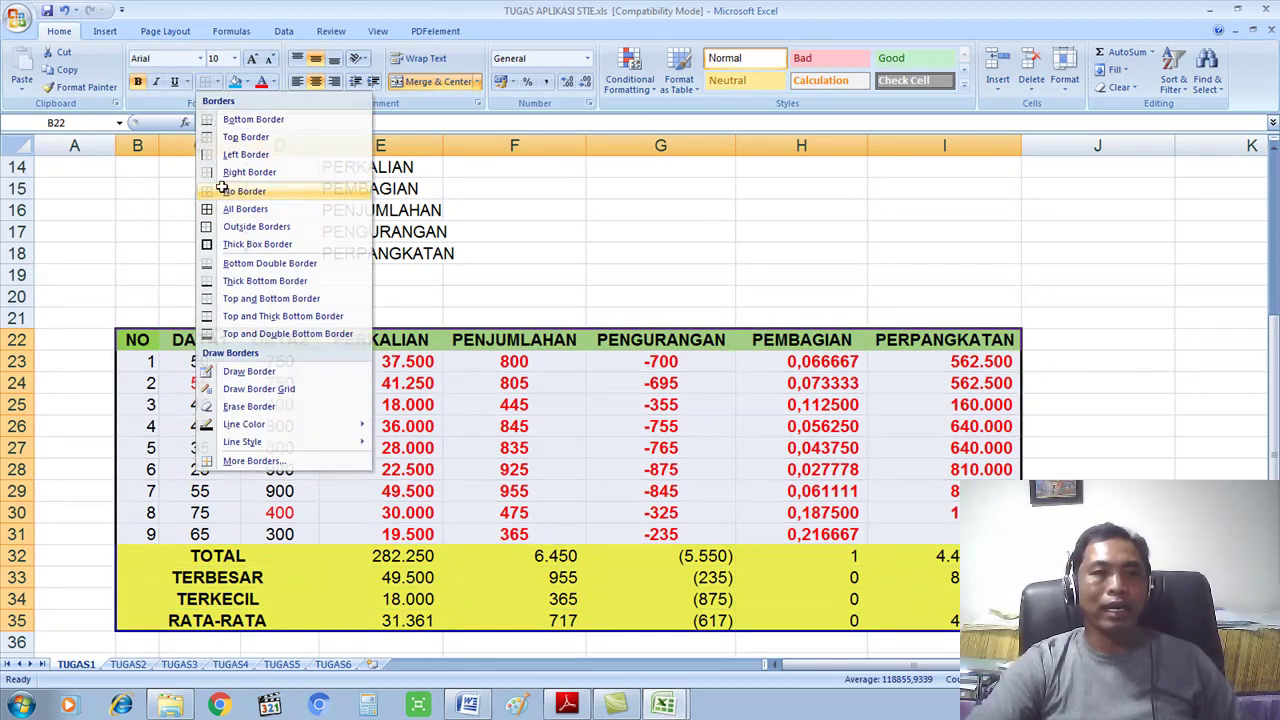
# Apply all borders to every cell of the exercise table in B22:I35
pyautogui.click(648, 426)
pyautogui.click(770, 448)
pyautogui.moveTo(128, 340); pyautogui.dragTo(955, 621)
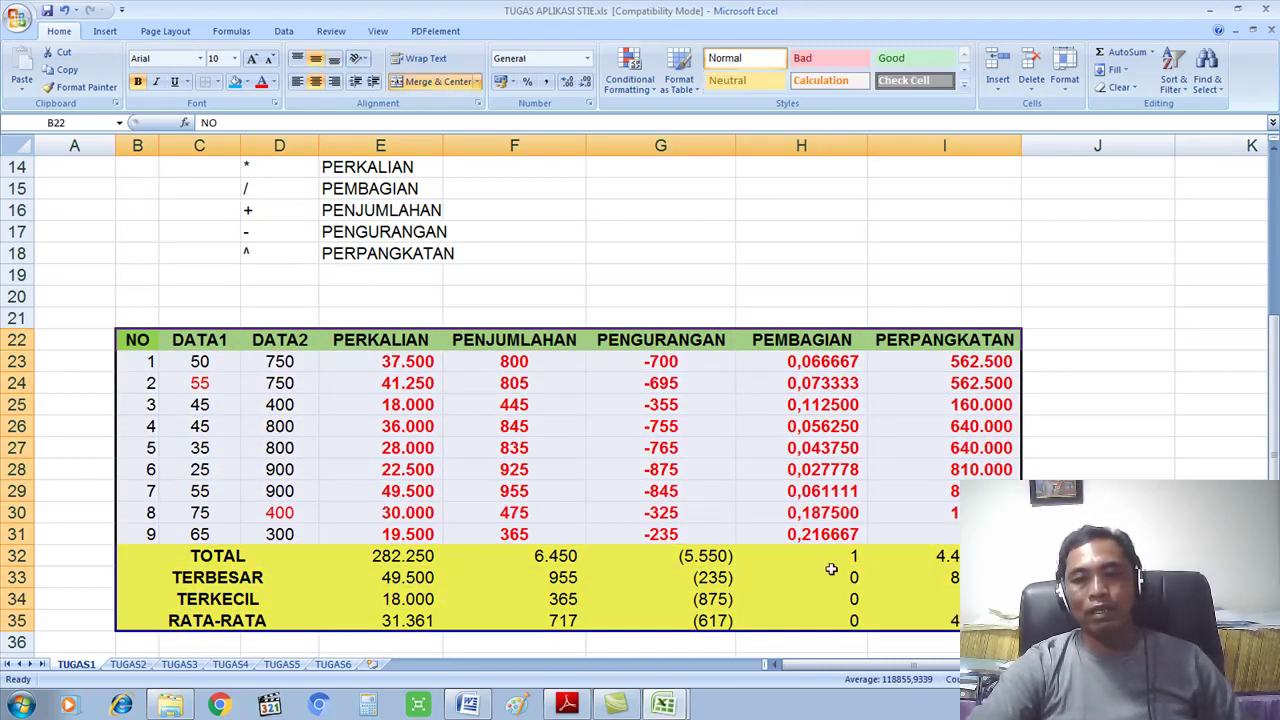
pyautogui.click(221, 82)
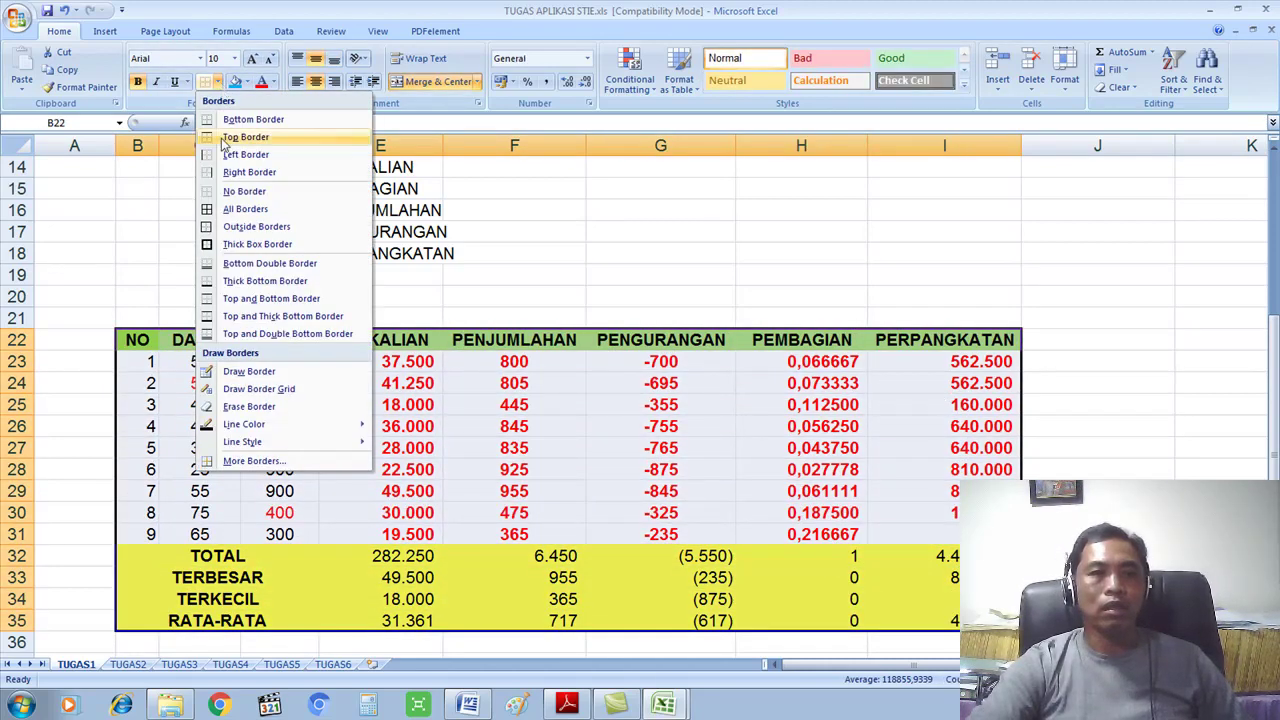
pyautogui.click(232, 212)
pyautogui.click(165, 366)
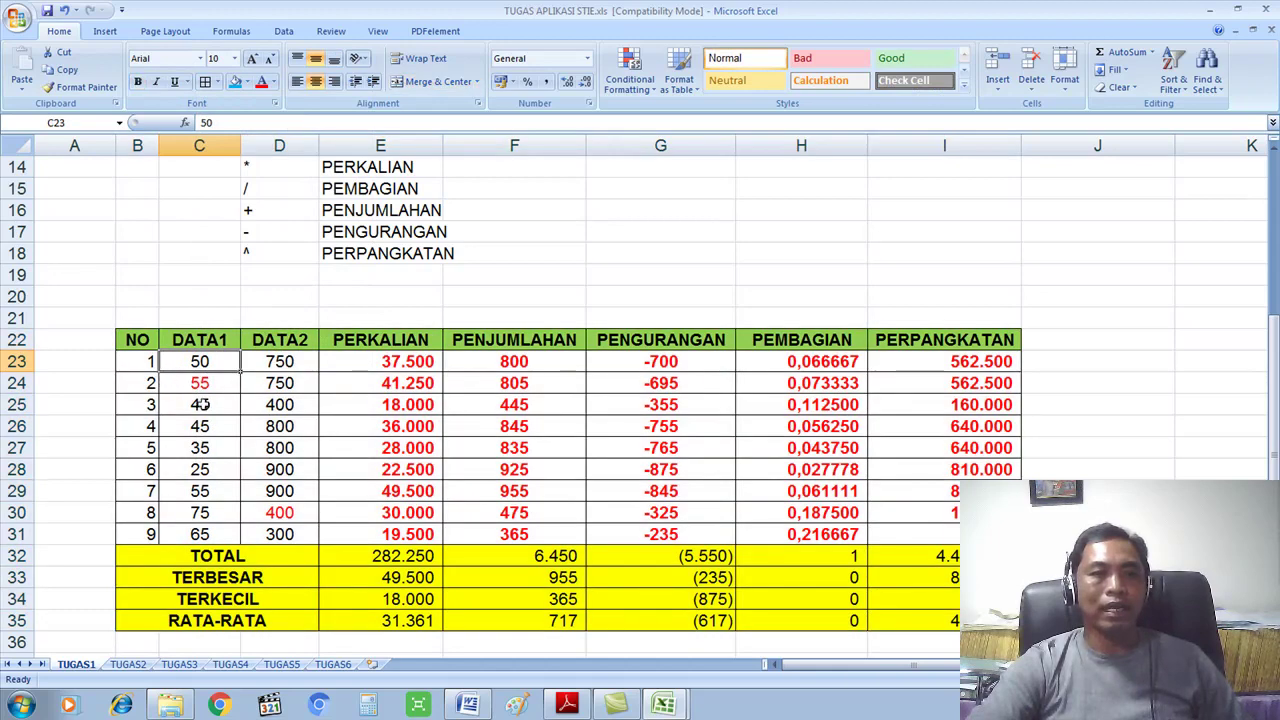
pyautogui.click(371, 517)
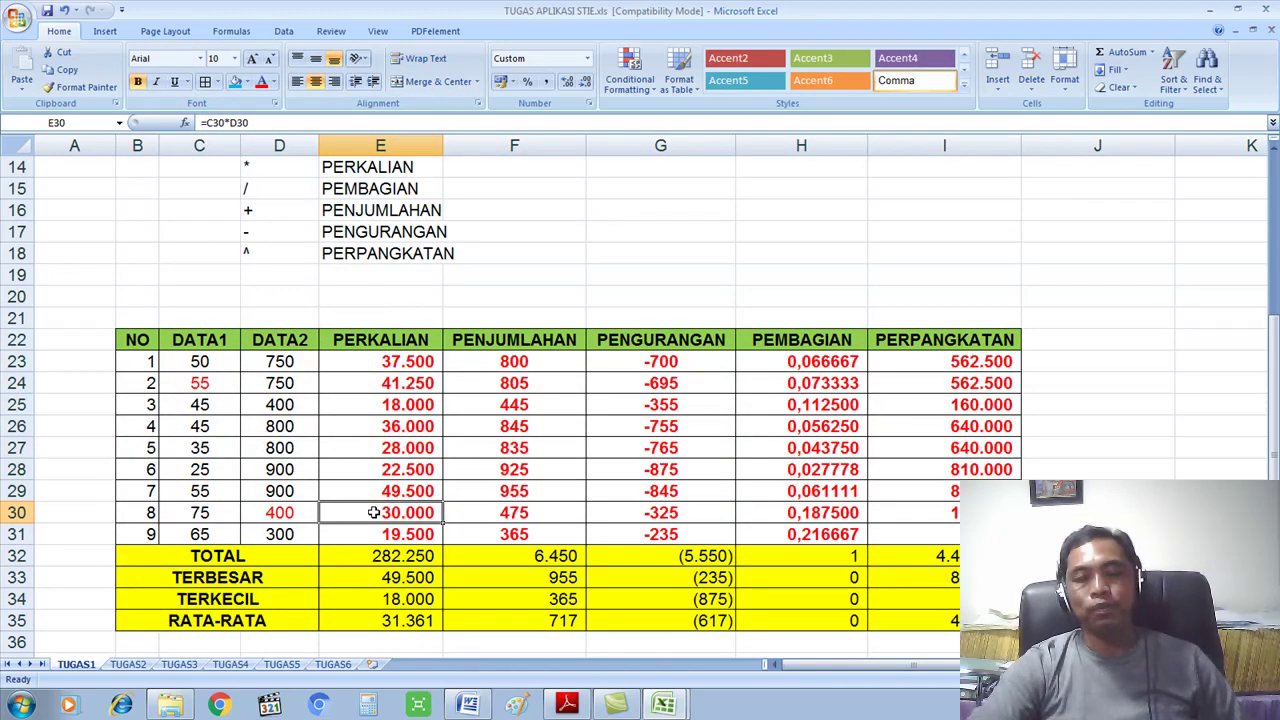
# Review the calculated results in E23:I31 and the summary rows against the function list below the table
pyautogui.scroll(-2, 430, 480)
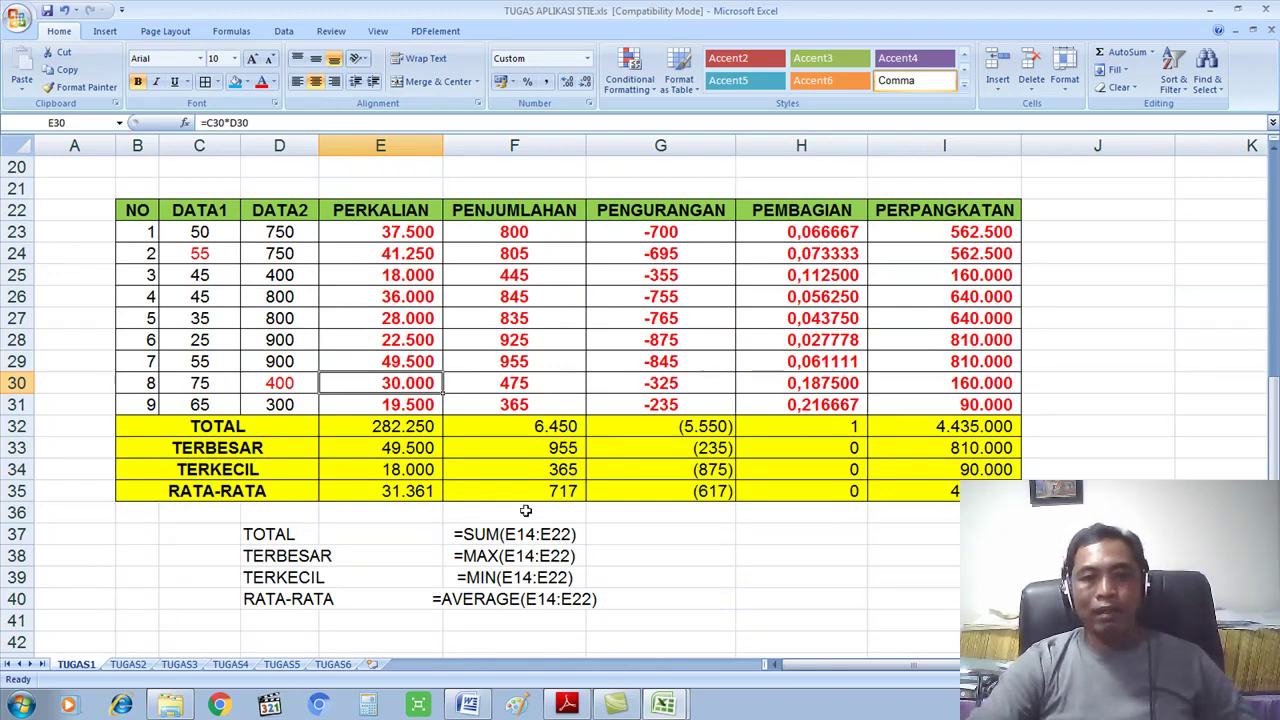
pyautogui.scroll(1, 405, 421)
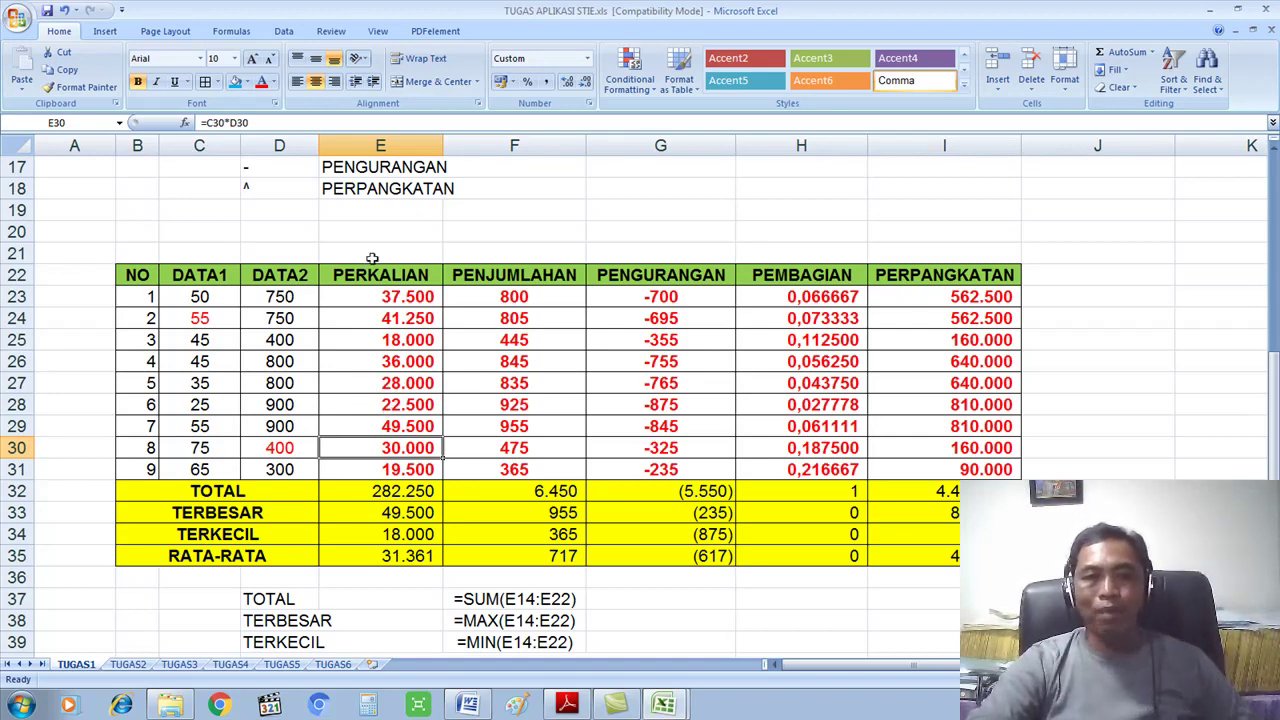
pyautogui.scroll(2, 372, 258)
pyautogui.scroll(-1, 417, 281)
pyautogui.moveTo(231, 563); pyautogui.dragTo(470, 581)
pyautogui.click(805, 556)
pyautogui.scroll(-1, 607, 531)
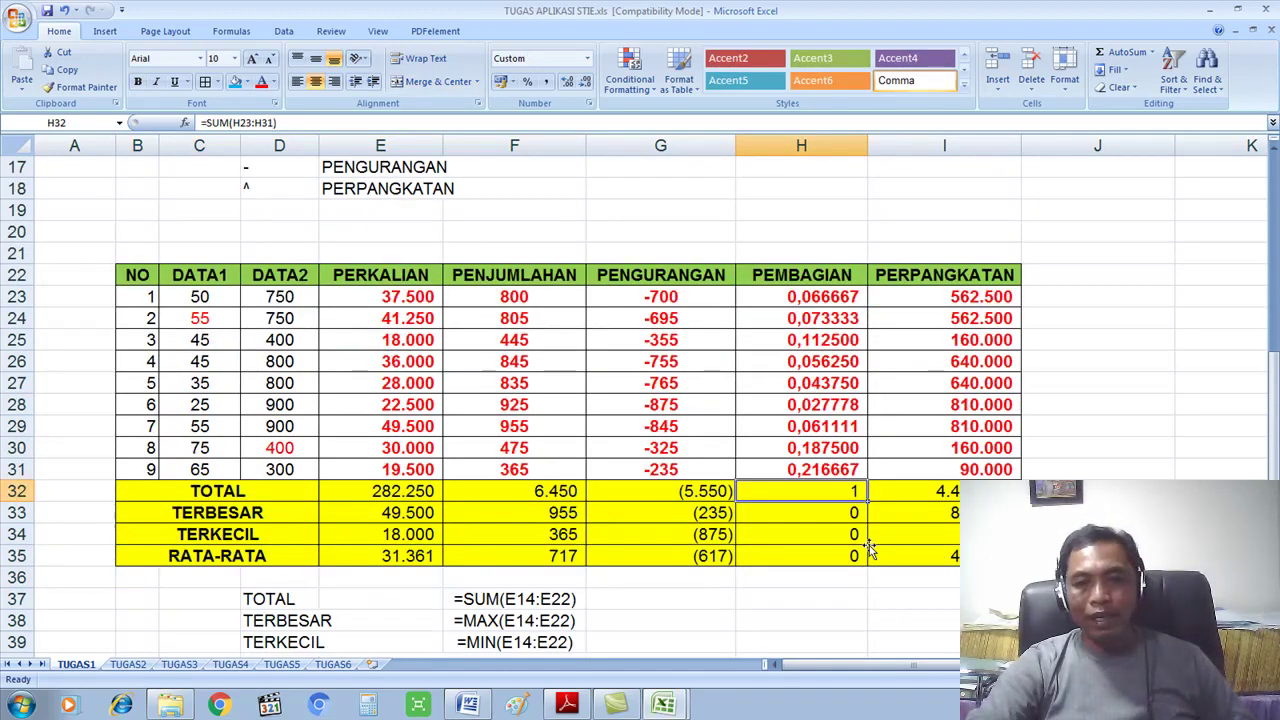
pyautogui.moveTo(130, 491); pyautogui.dragTo(940, 556)
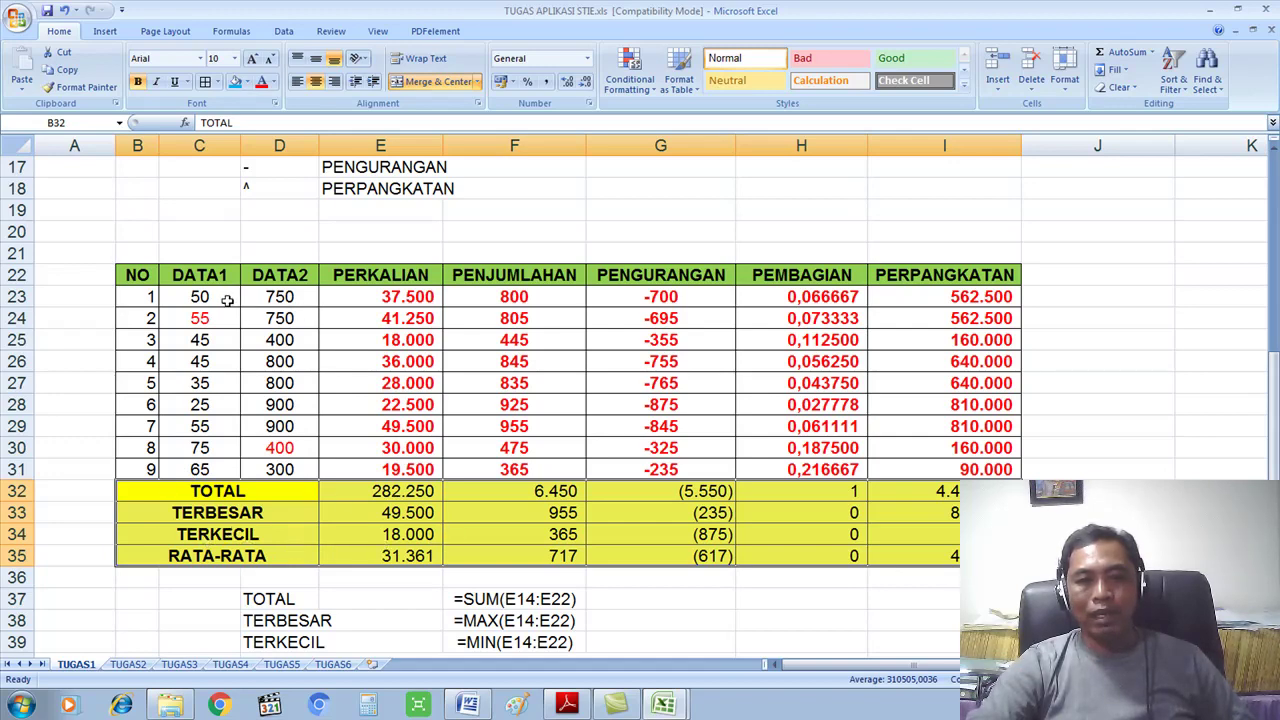
pyautogui.moveTo(385, 297); pyautogui.dragTo(933, 469)
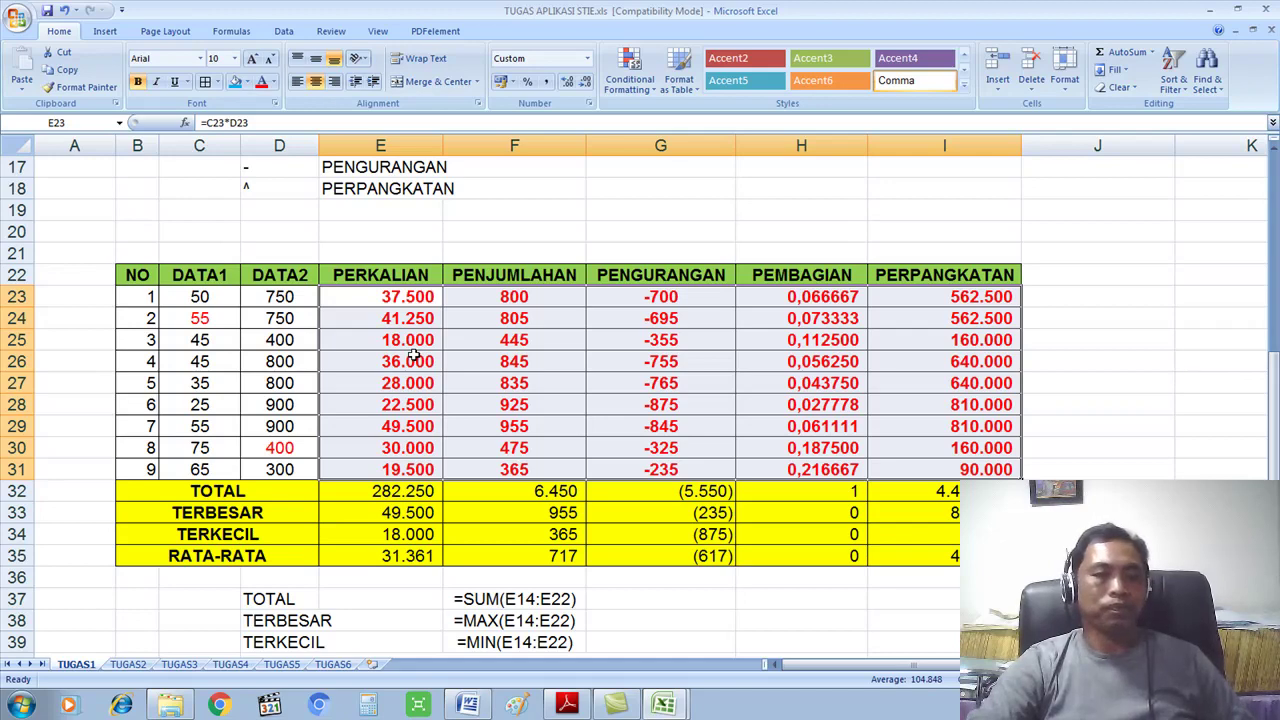
pyautogui.click(1117, 346)
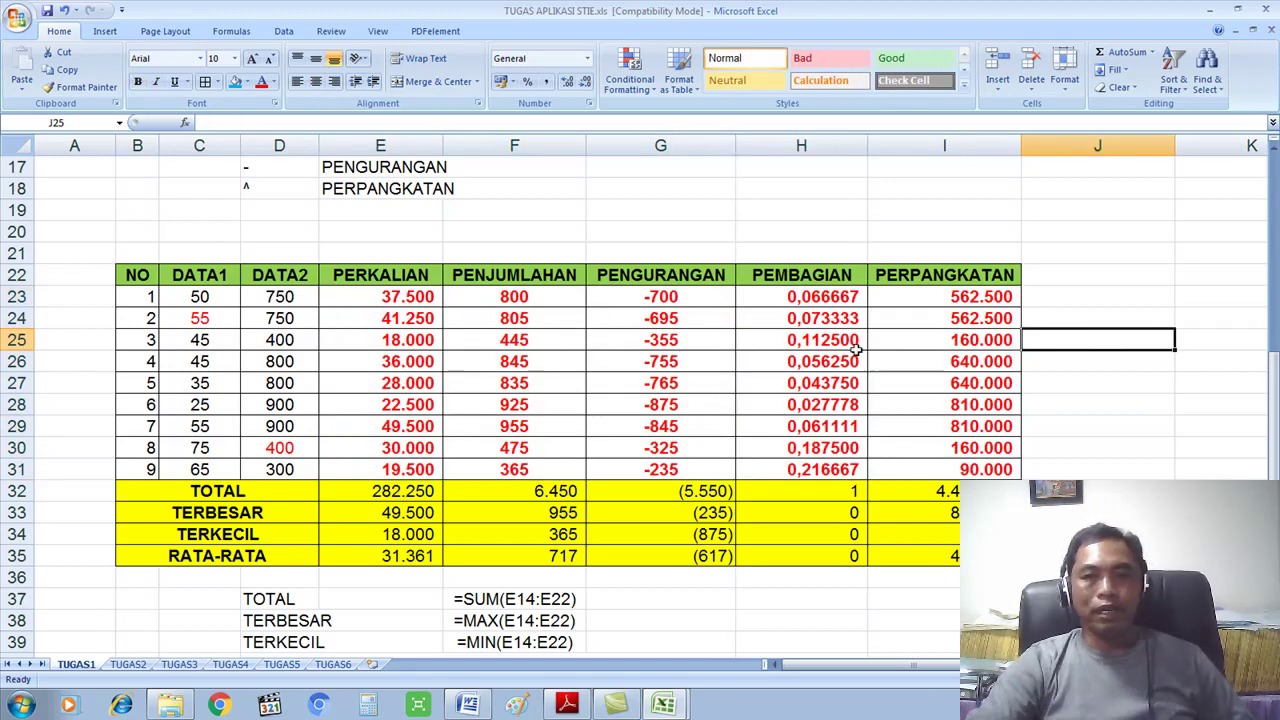
# Fill the calculated results in E23:I31 with light blue, and replace that fill with the standard orange
pyautogui.moveTo(353, 302); pyautogui.dragTo(906, 468)
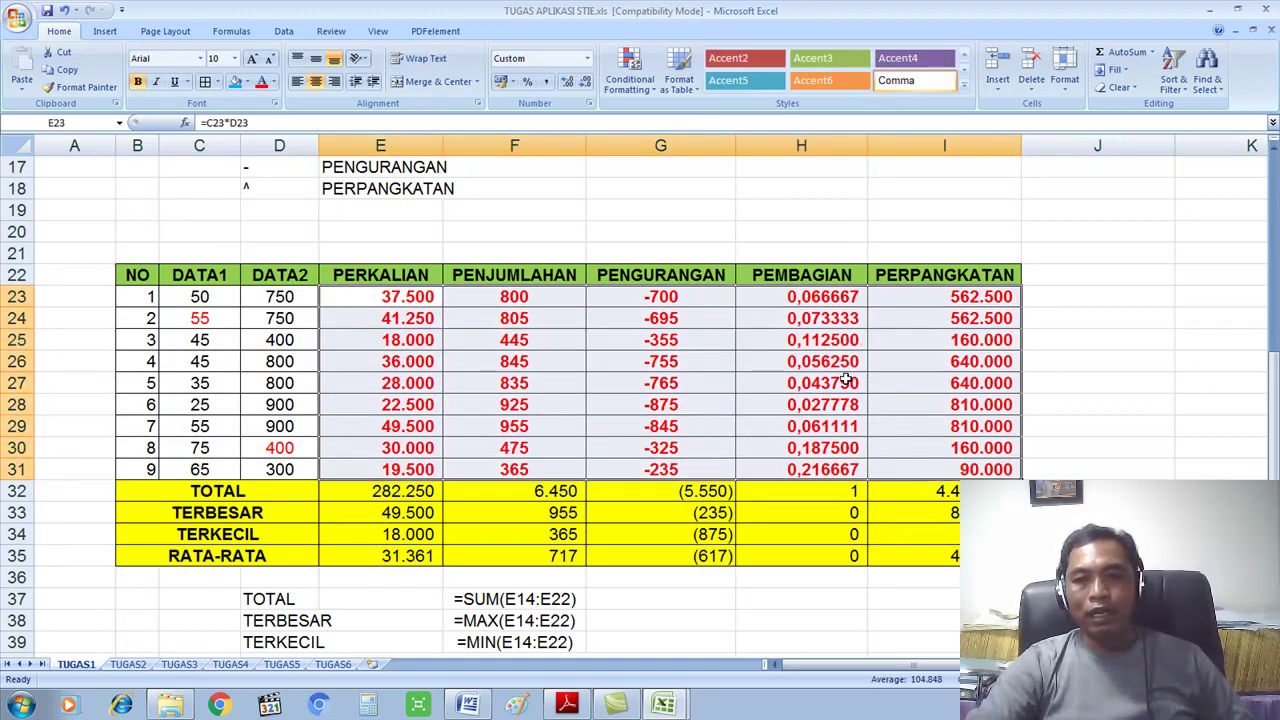
pyautogui.click(247, 82)
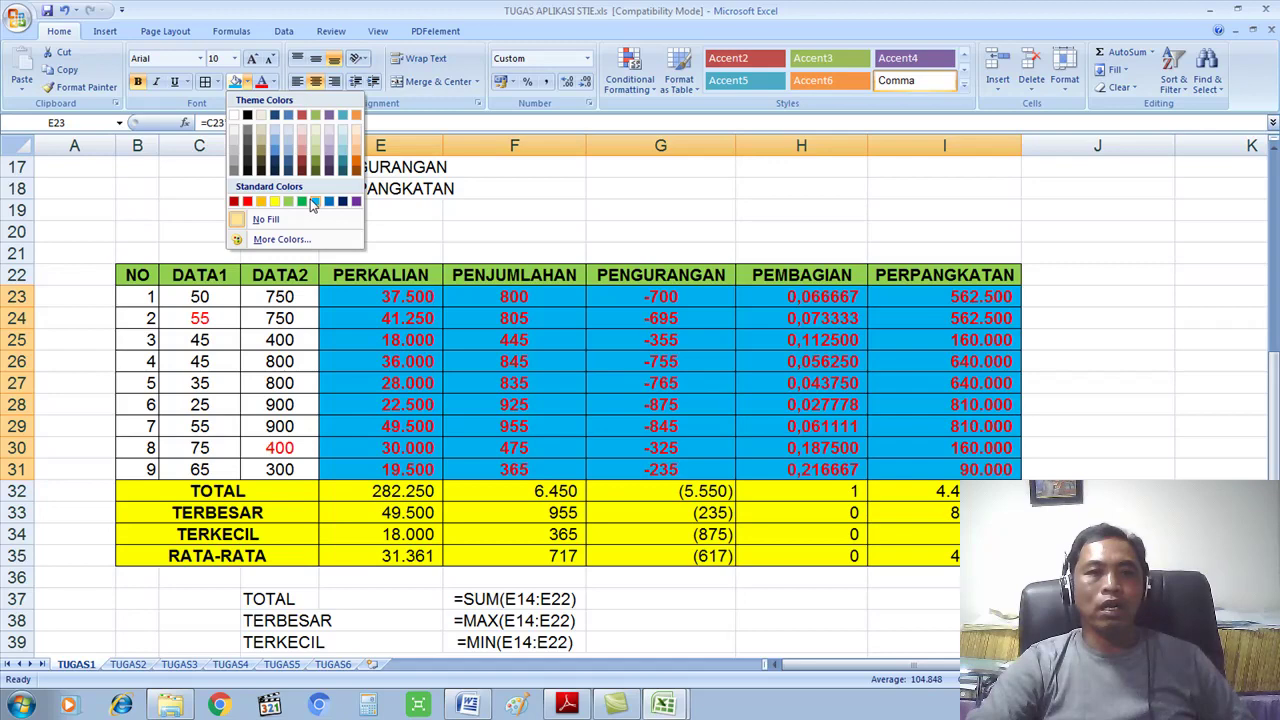
pyautogui.click(313, 202)
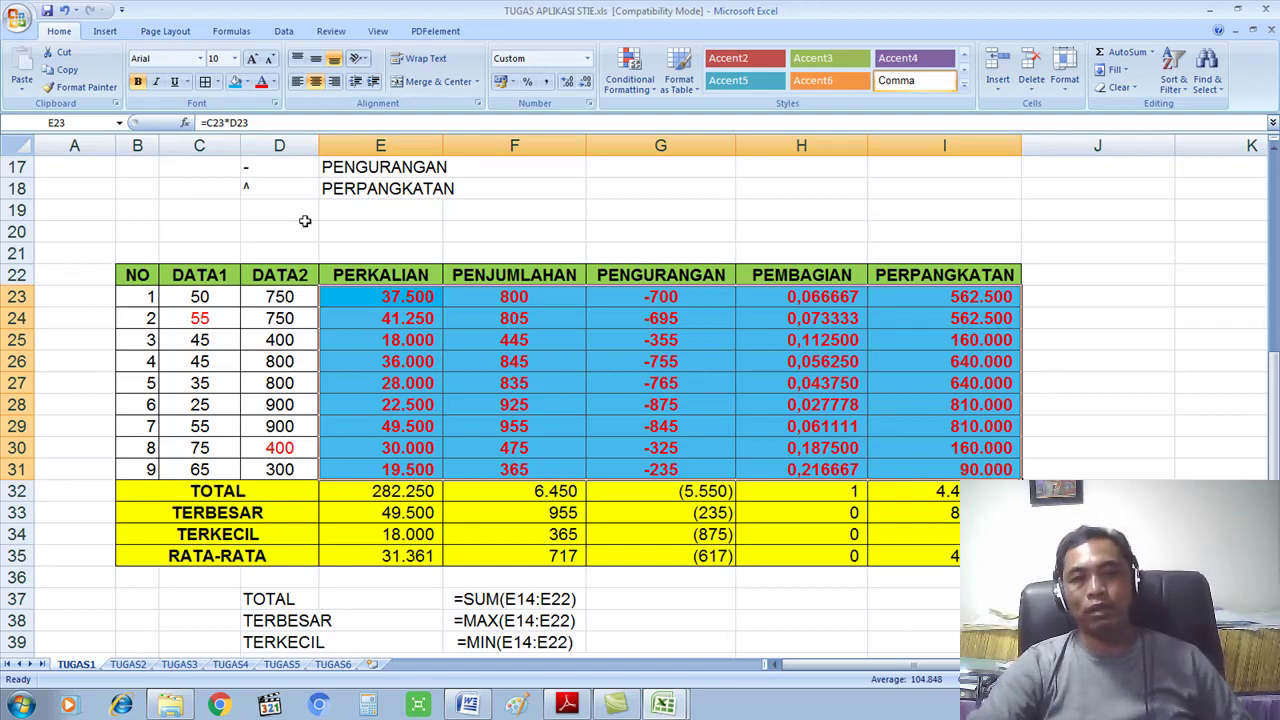
pyautogui.click(247, 82)
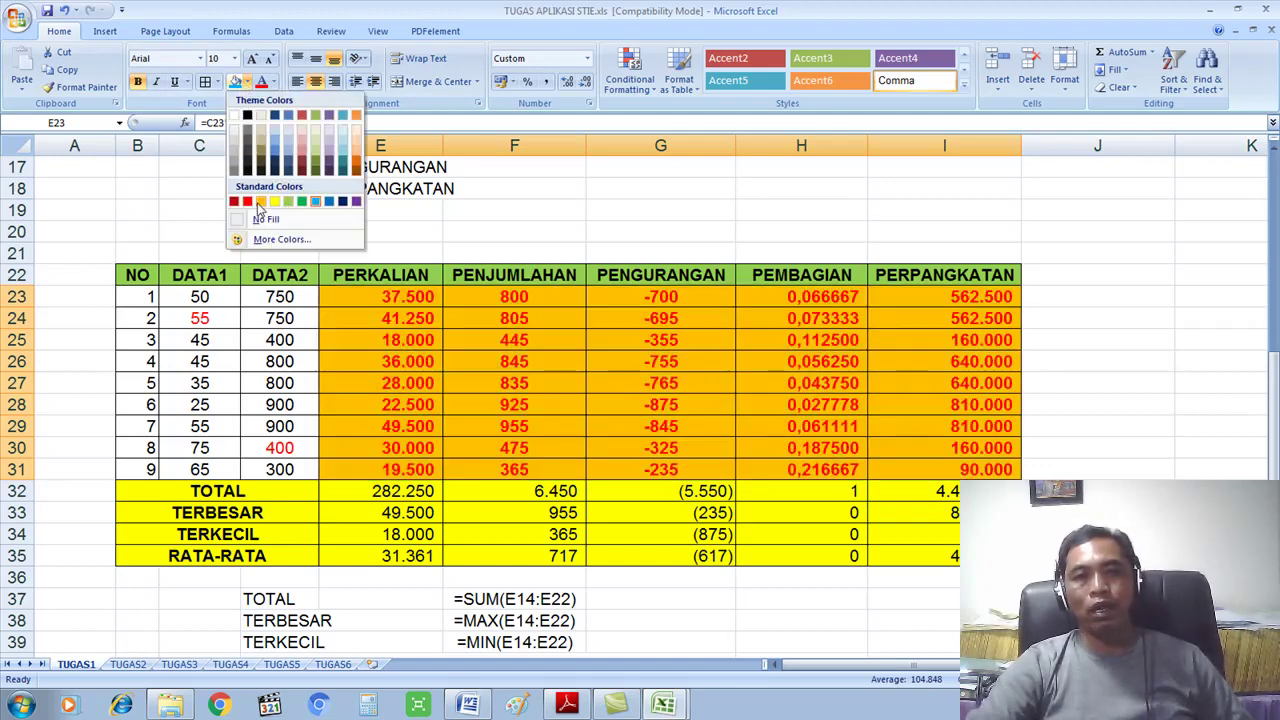
pyautogui.click(261, 205)
pyautogui.click(423, 534)
pyautogui.moveTo(274, 486); pyautogui.dragTo(910, 558)
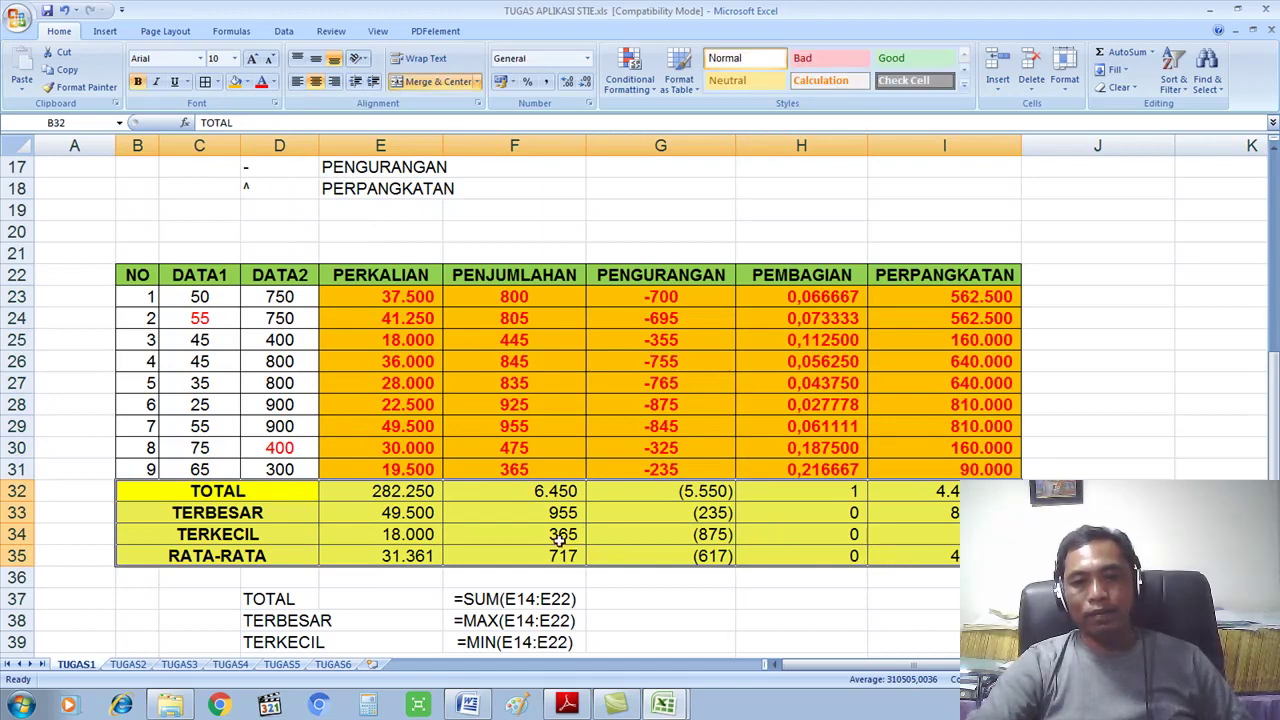
pyautogui.click(646, 228)
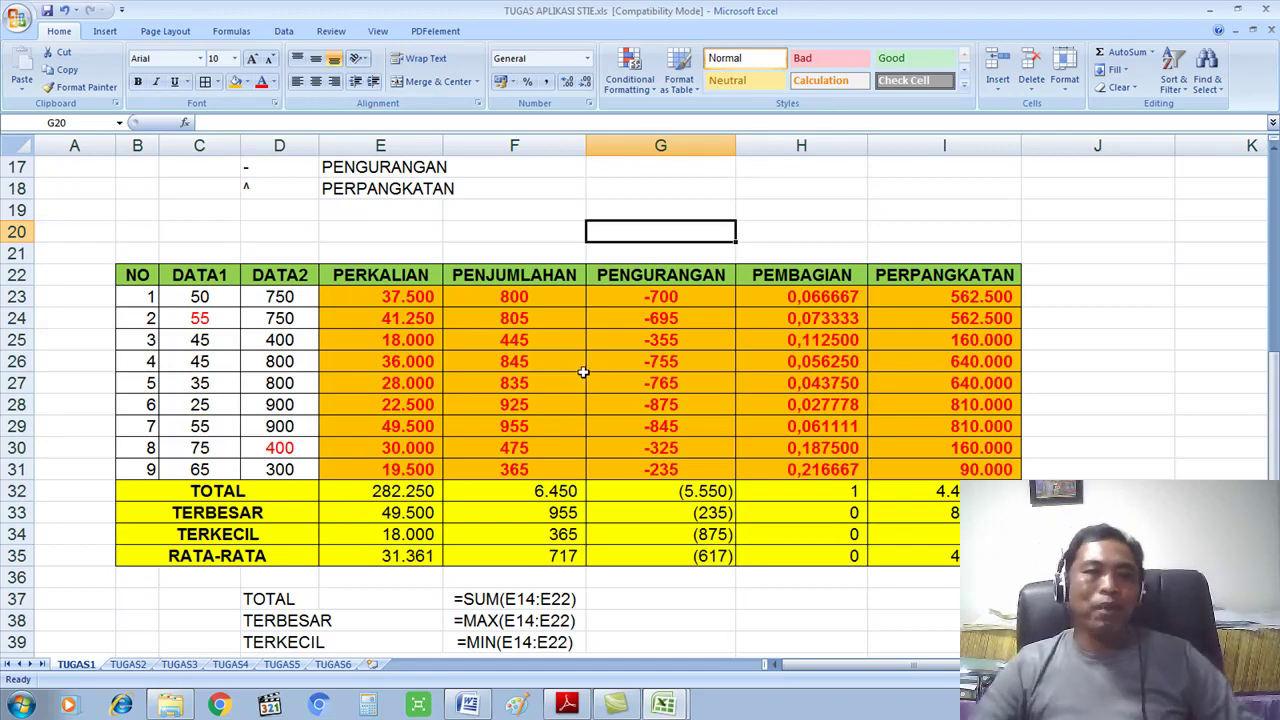
# Clear the formulas from the results in E23:I31 and from the TOTAL through RATA-RATA rows in E32:I35
pyautogui.moveTo(411, 303); pyautogui.dragTo(960, 470)
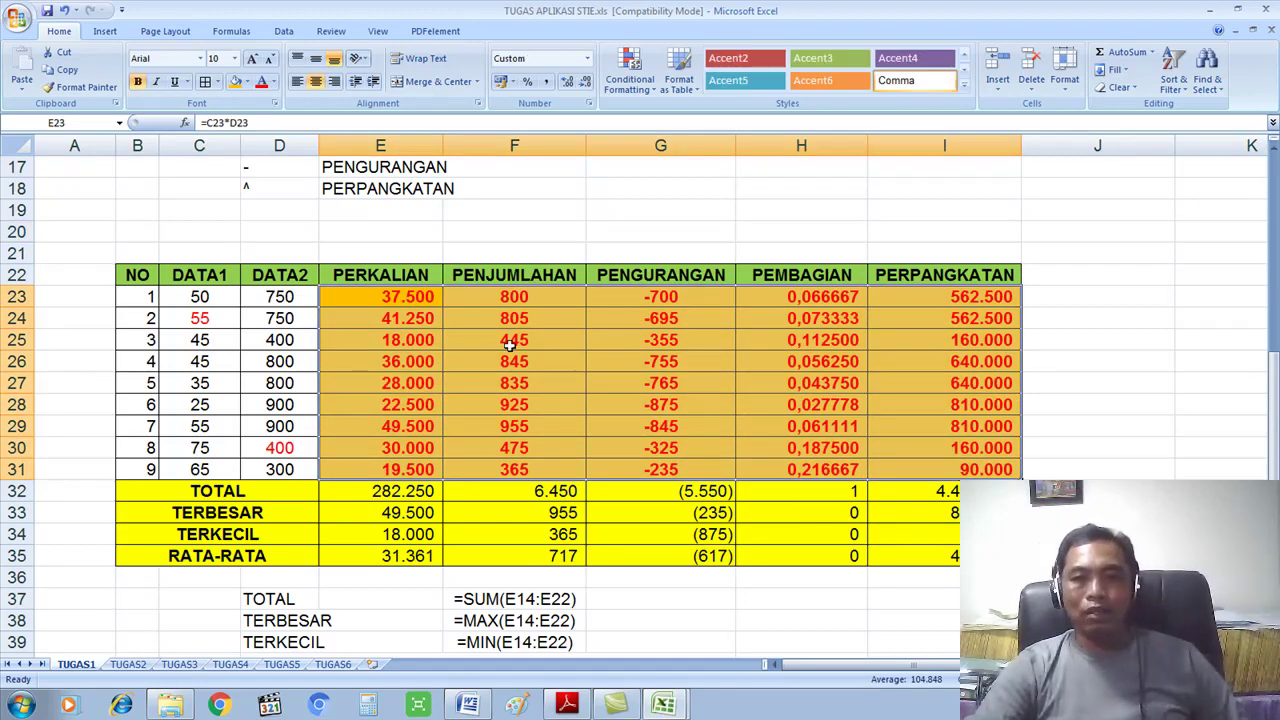
pyautogui.click(405, 298)
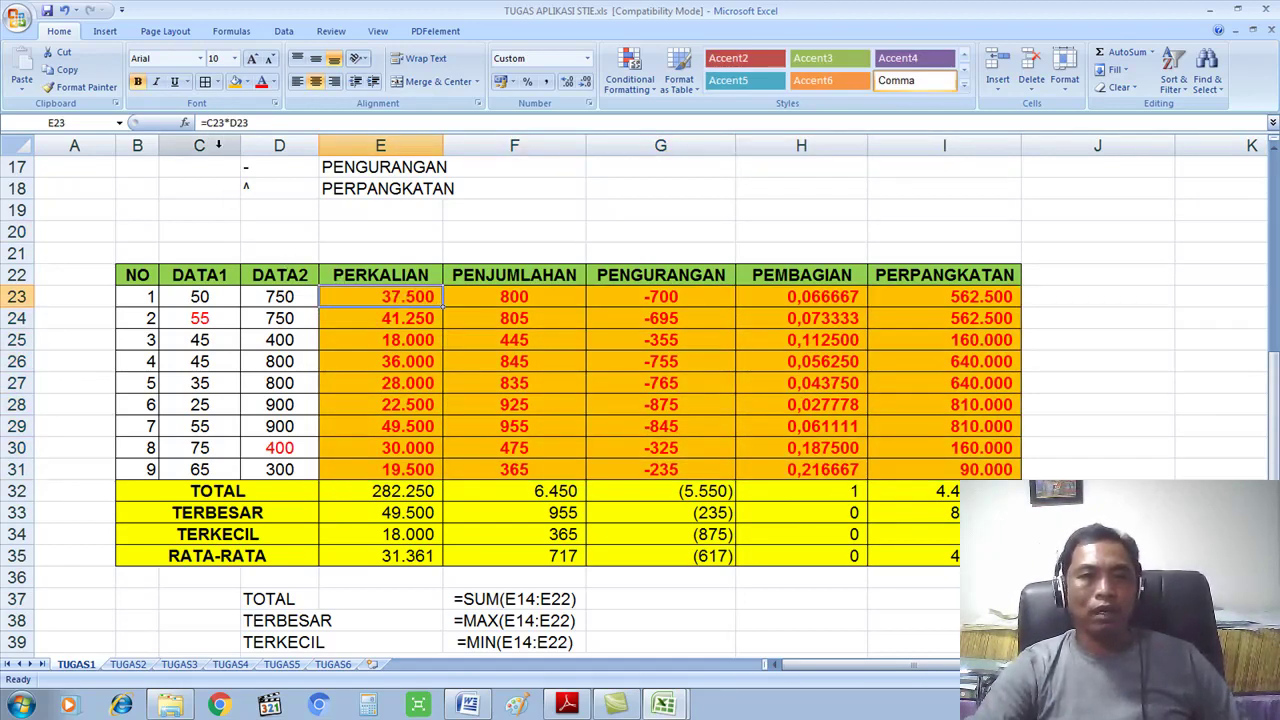
pyautogui.moveTo(408, 299); pyautogui.dragTo(932, 477)
pyautogui.press('Delete')
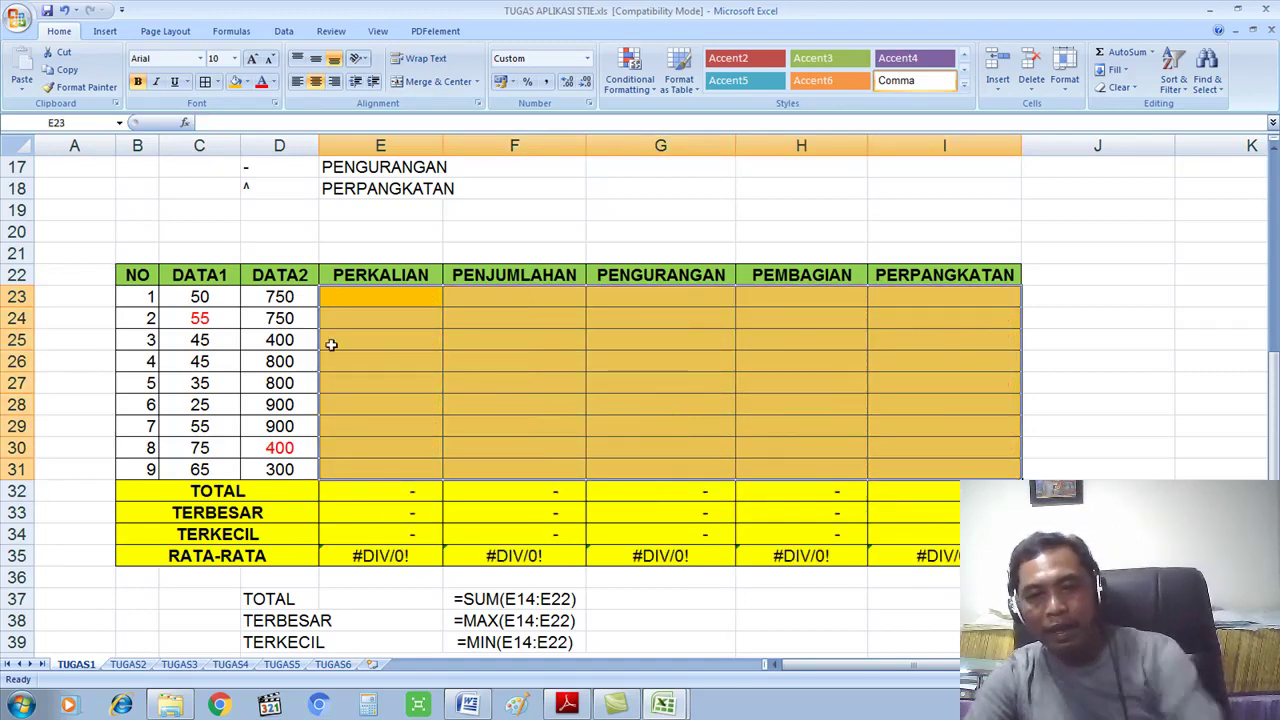
pyautogui.moveTo(423, 491); pyautogui.dragTo(894, 560)
pyautogui.press('Delete')
pyautogui.click(776, 554)
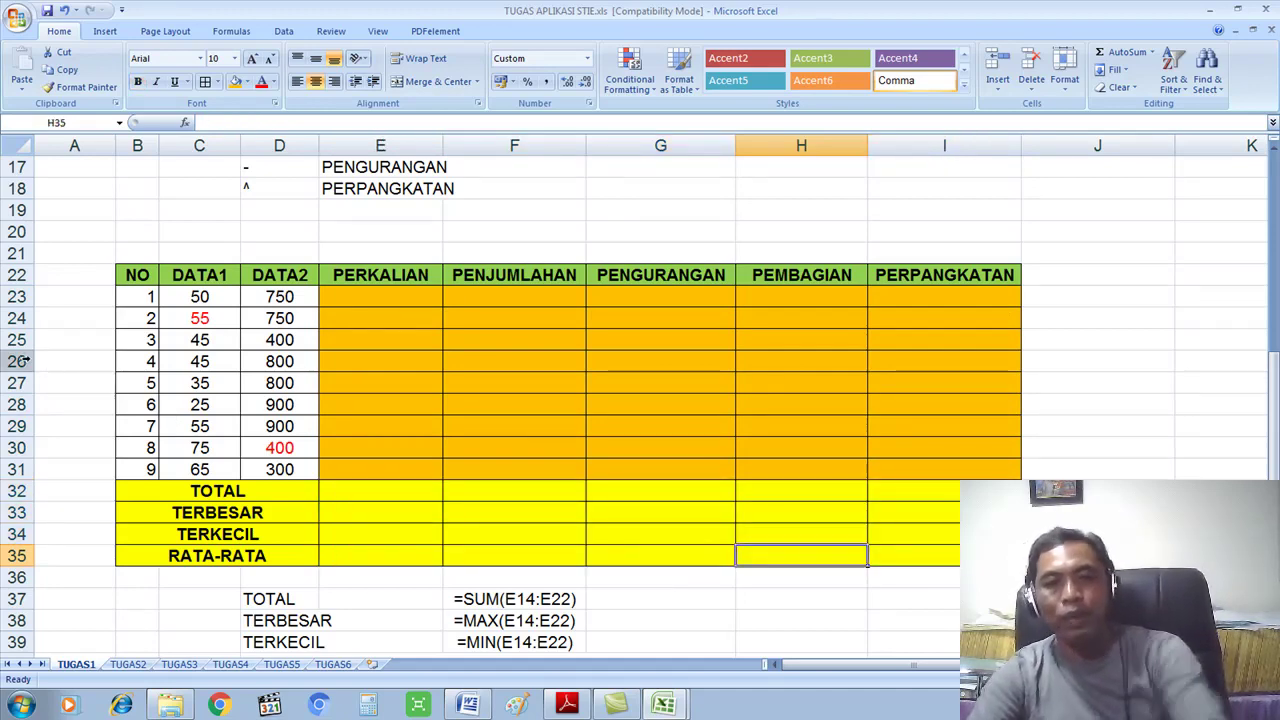
# Insert six entire columns before the table, using A26:F26 as the insertion range
pyautogui.moveTo(57, 362); pyautogui.dragTo(474, 363)
pyautogui.rightClick(474, 363)
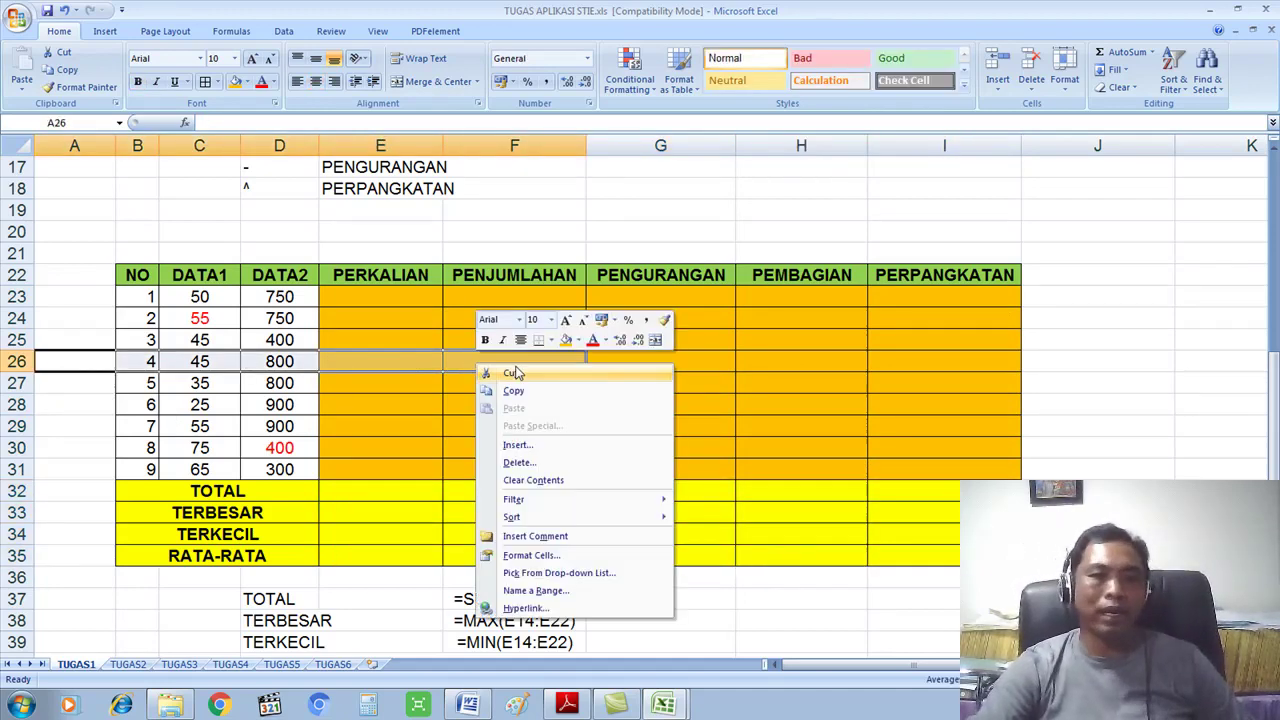
pyautogui.click(577, 452)
pyautogui.click(556, 462)
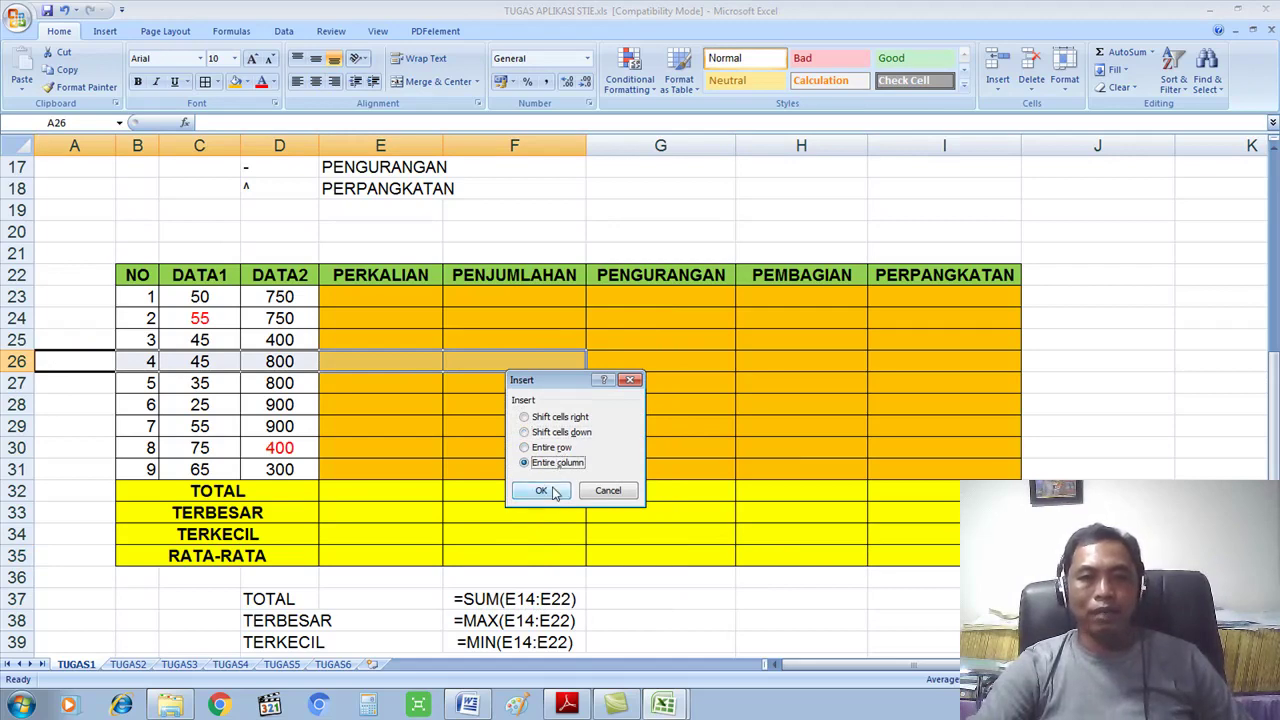
pyautogui.click(541, 490)
# Insert ten entire rows at row 5, above the NOMOR BARIS instruction, to shift the exercise down
pyautogui.moveTo(675, 170); pyautogui.dragTo(678, 252)
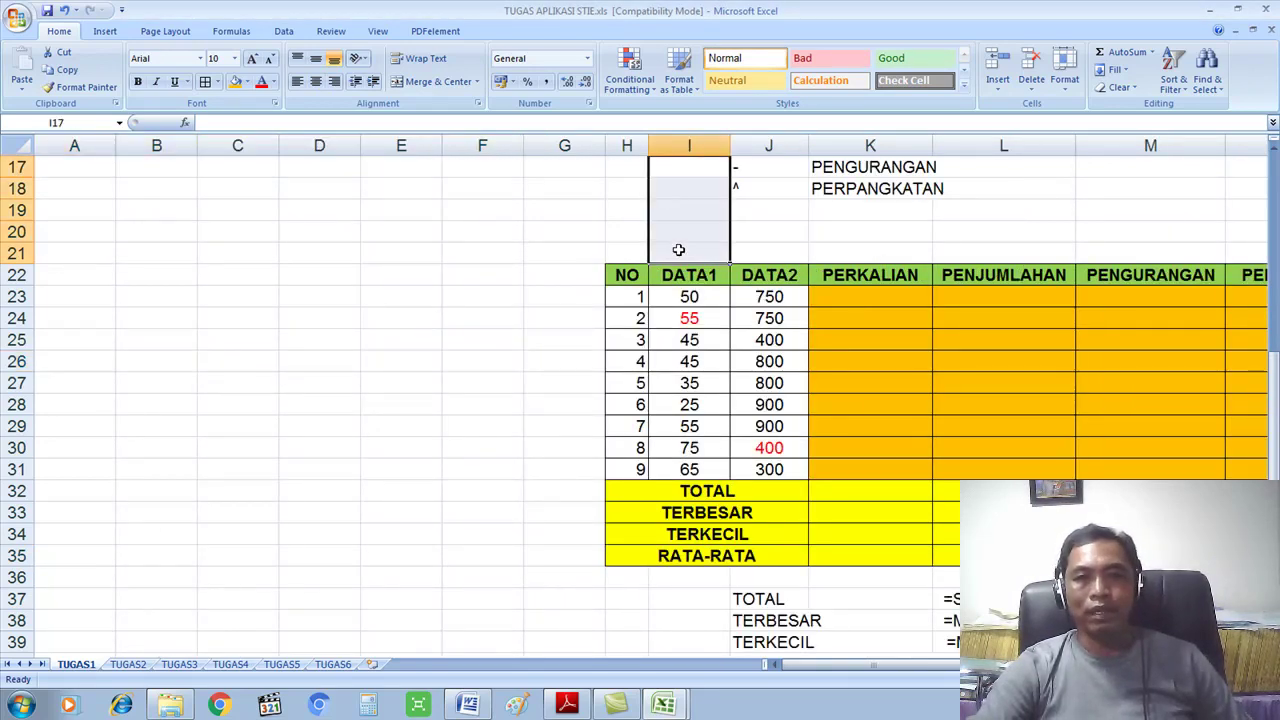
pyautogui.scroll(4, 677, 250)
pyautogui.moveTo(622, 167); pyautogui.dragTo(623, 366)
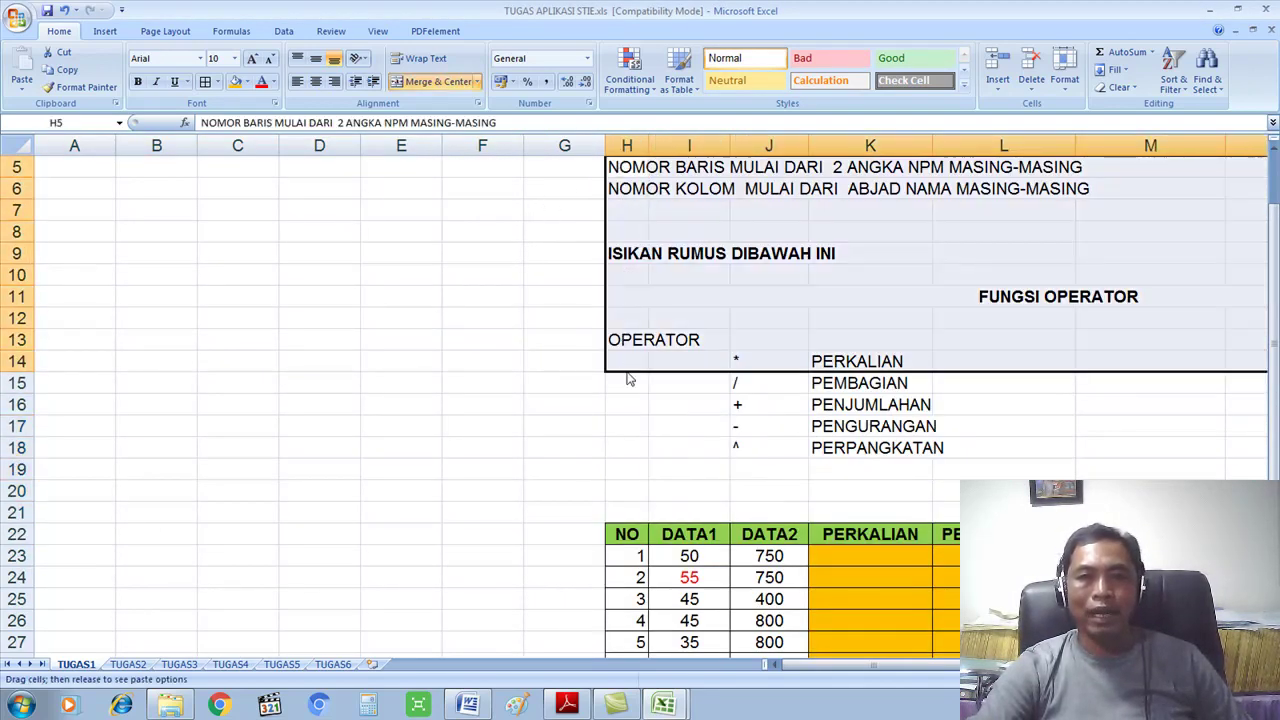
pyautogui.rightClick(661, 316)
pyautogui.click(700, 392)
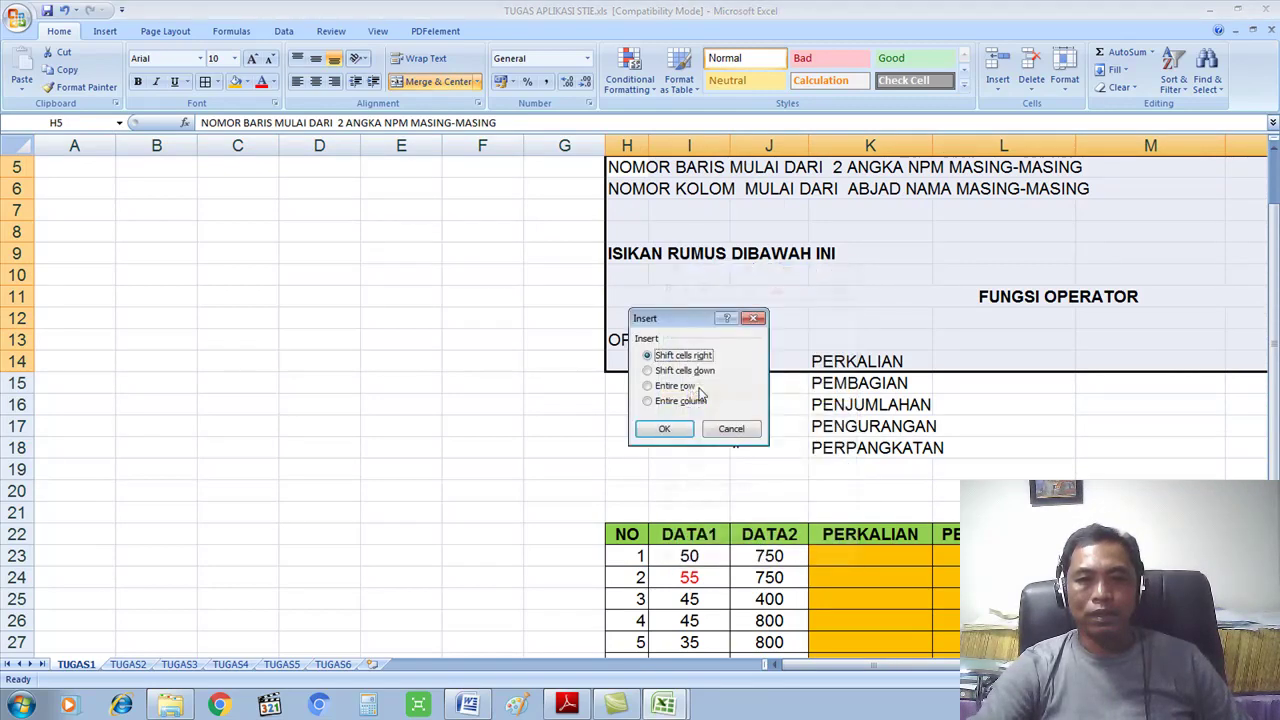
pyautogui.click(686, 401)
pyautogui.click(678, 386)
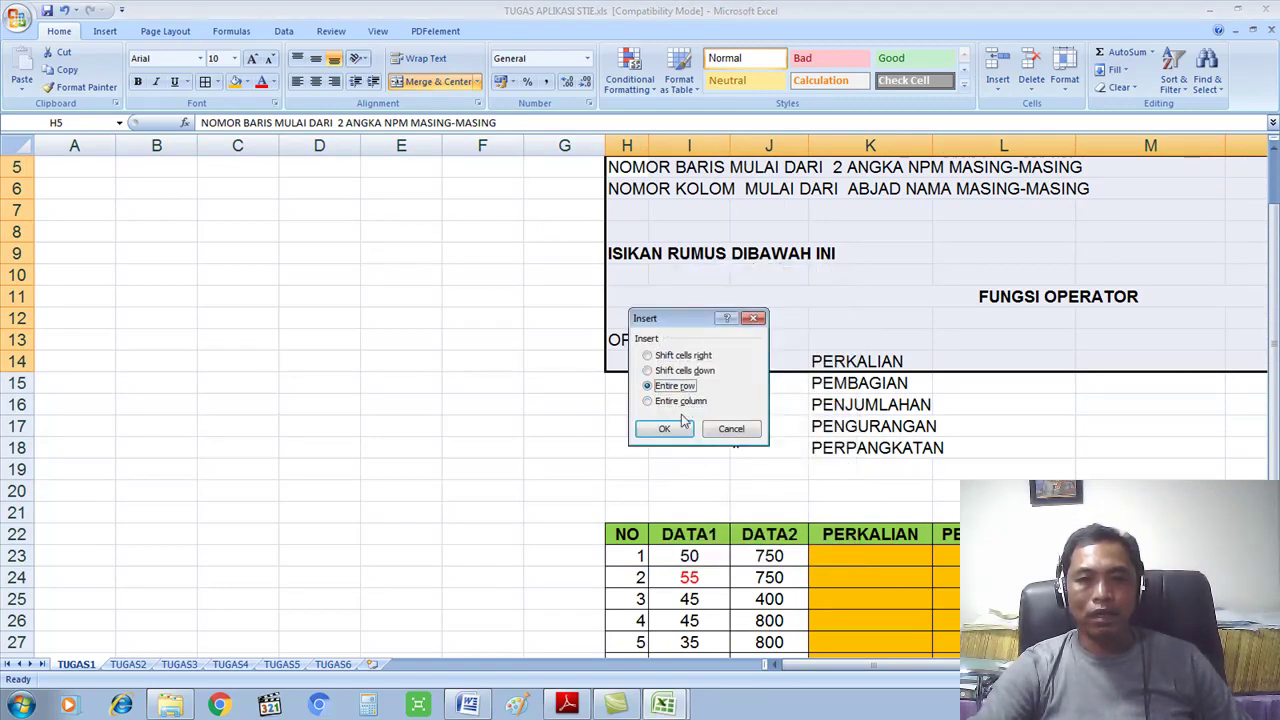
pyautogui.click(672, 428)
# Calculate PERKALIAN in the relocated table with =I33*J33 in K33 and fill it down to K41
pyautogui.scroll(-7, 685, 445)
pyautogui.moveTo(875, 664); pyautogui.dragTo(912, 664)
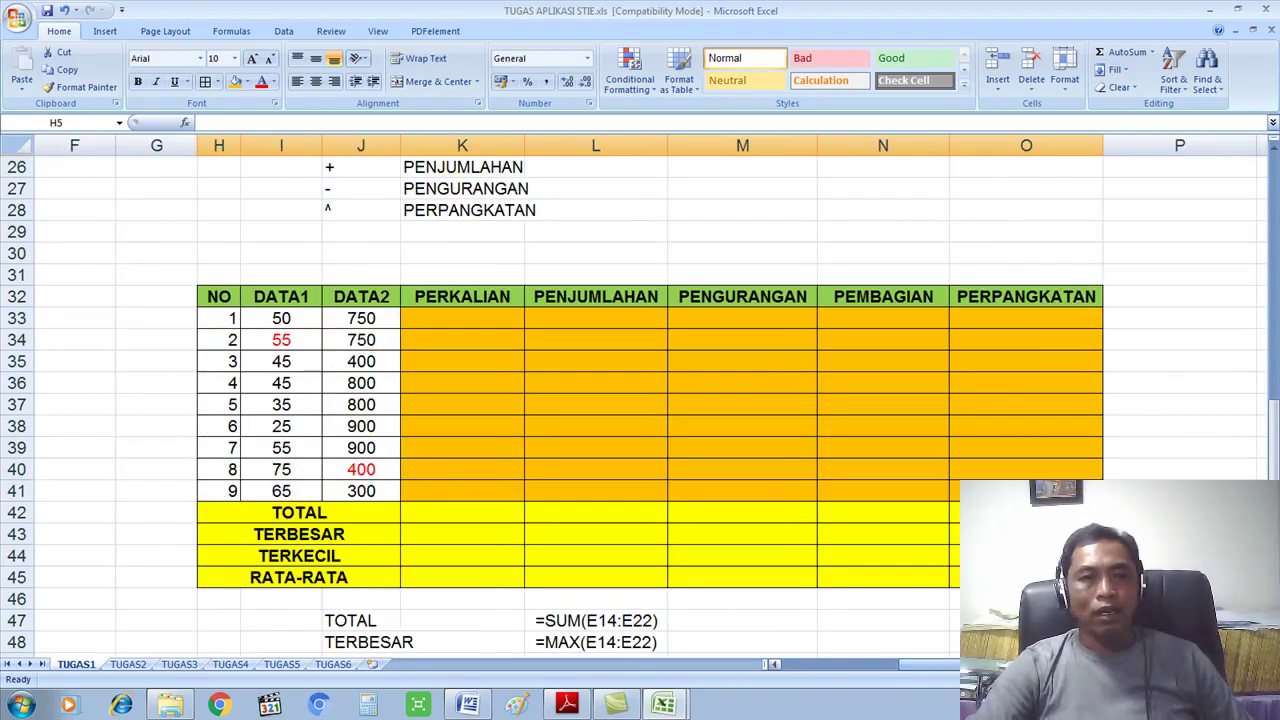
pyautogui.click(315, 322)
pyautogui.click(390, 322)
pyautogui.click(300, 322)
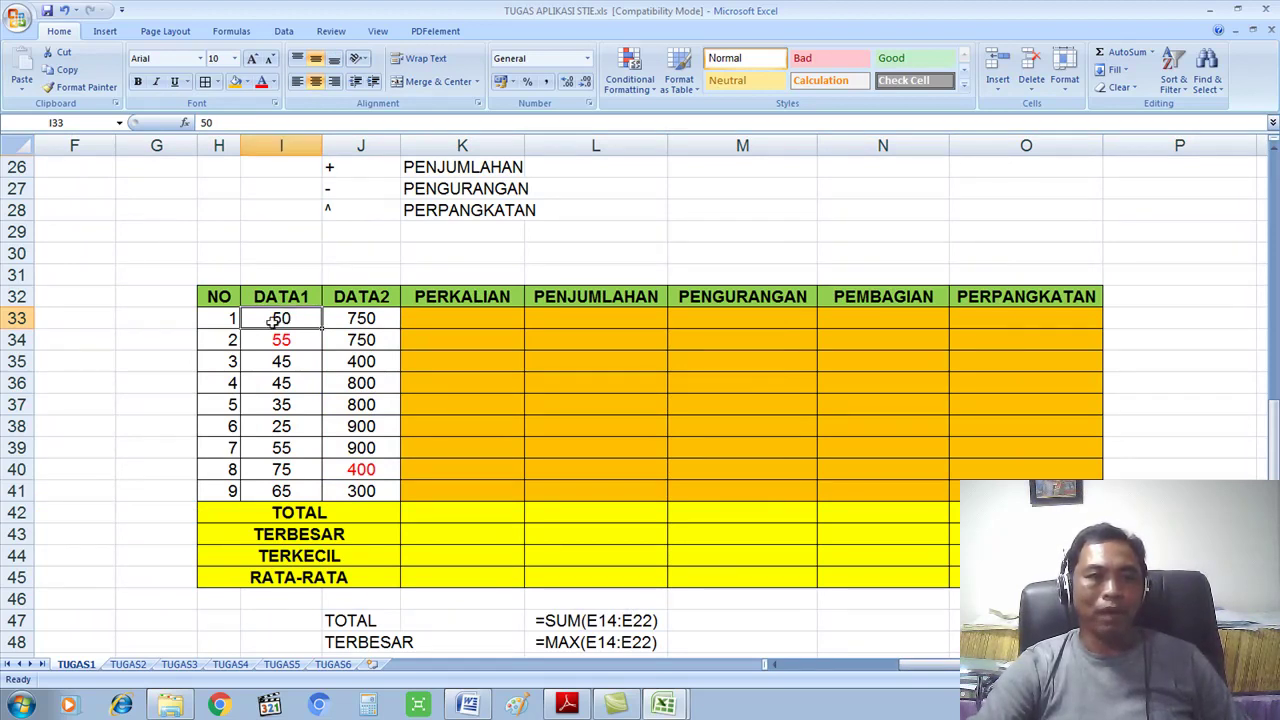
pyautogui.click(370, 318)
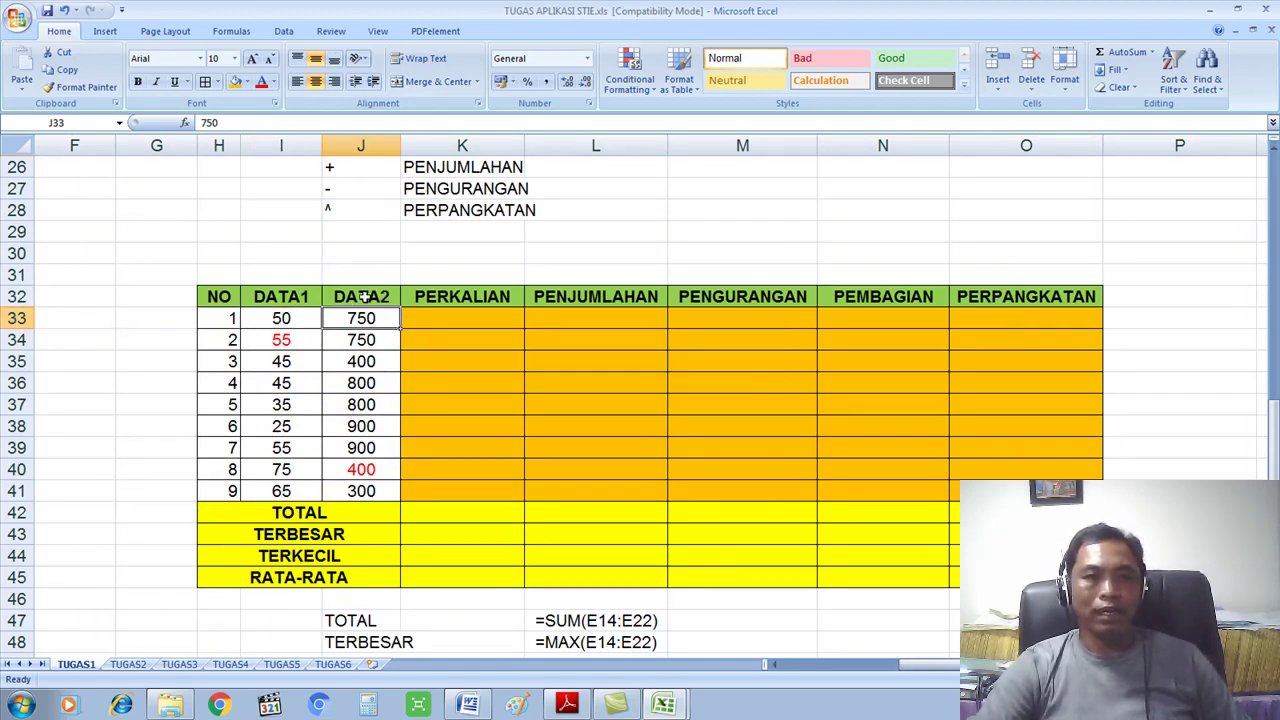
pyautogui.click(486, 316)
pyautogui.write('=')
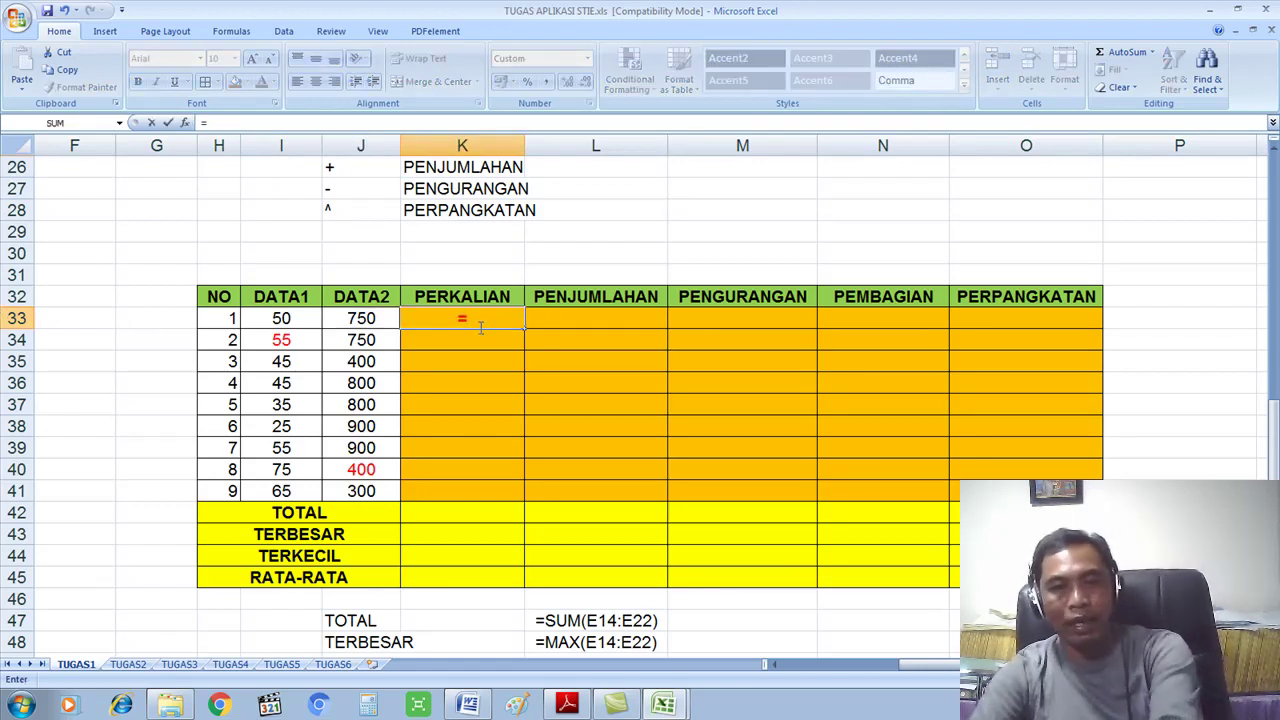
pyautogui.write('I33')
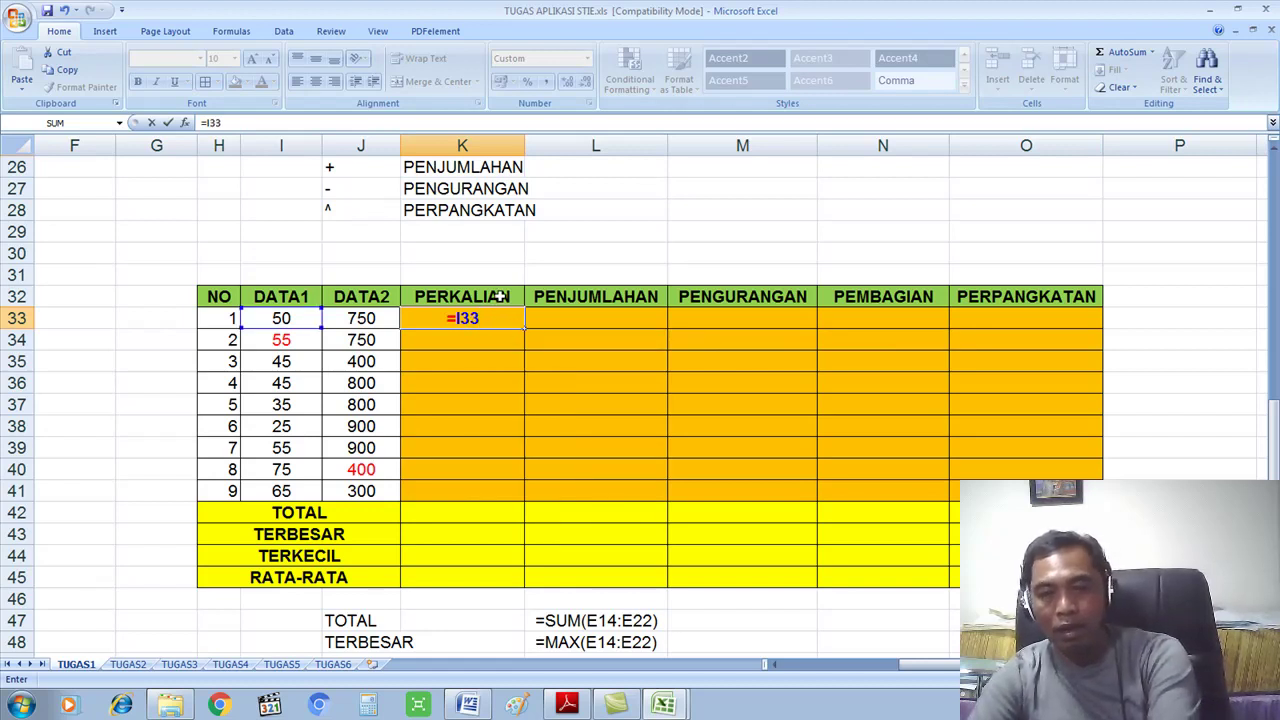
pyautogui.write('*')
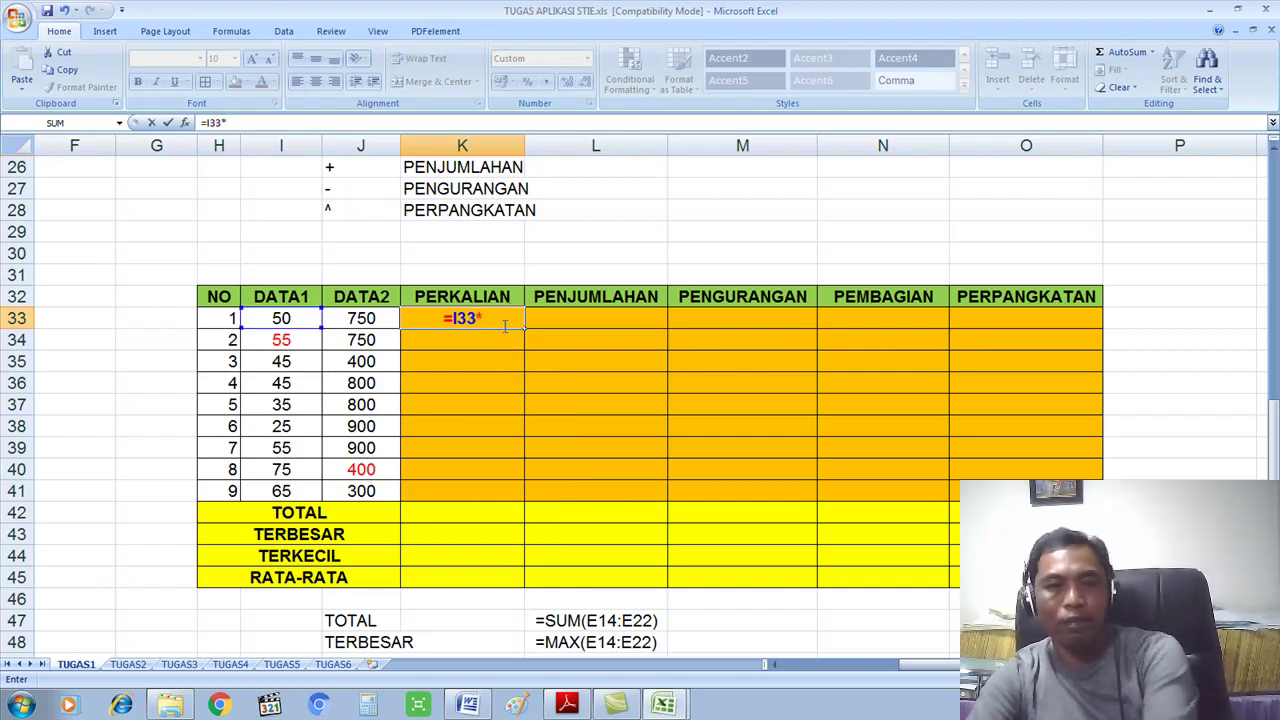
pyautogui.write('J33')
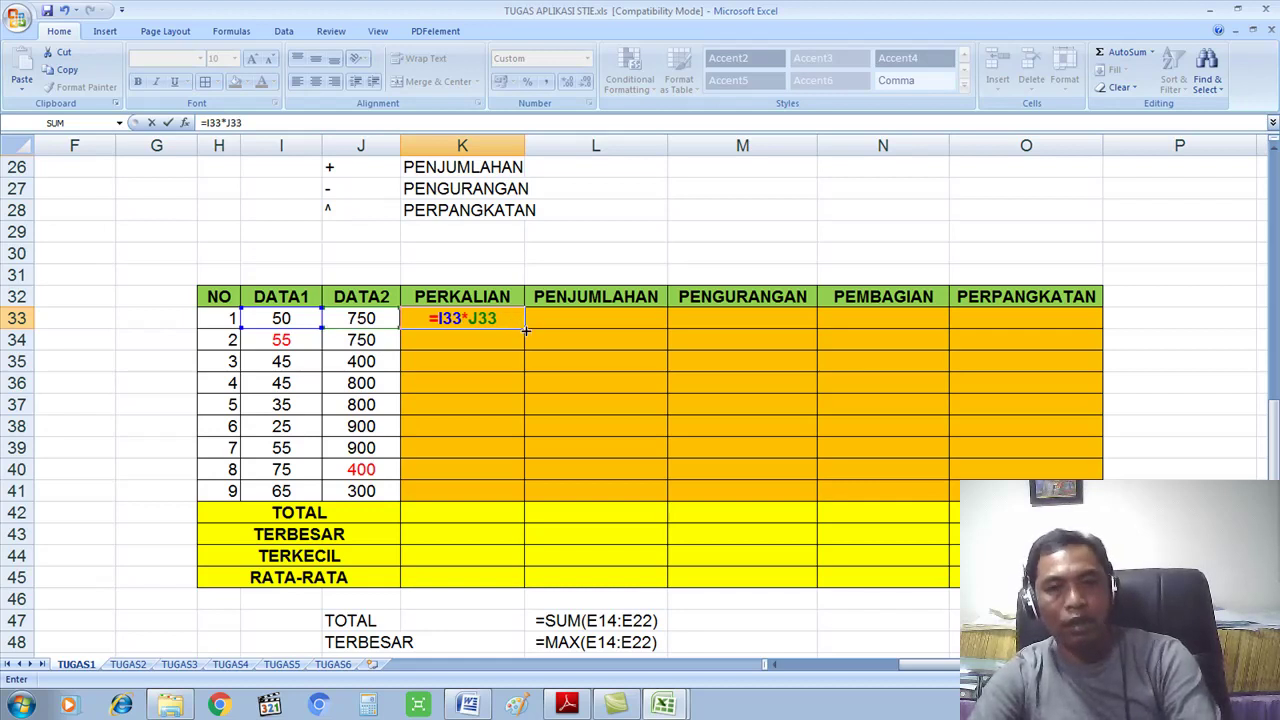
pyautogui.press('Return')
pyautogui.click(500, 322)
pyautogui.moveTo(528, 325); pyautogui.dragTo(508, 493)
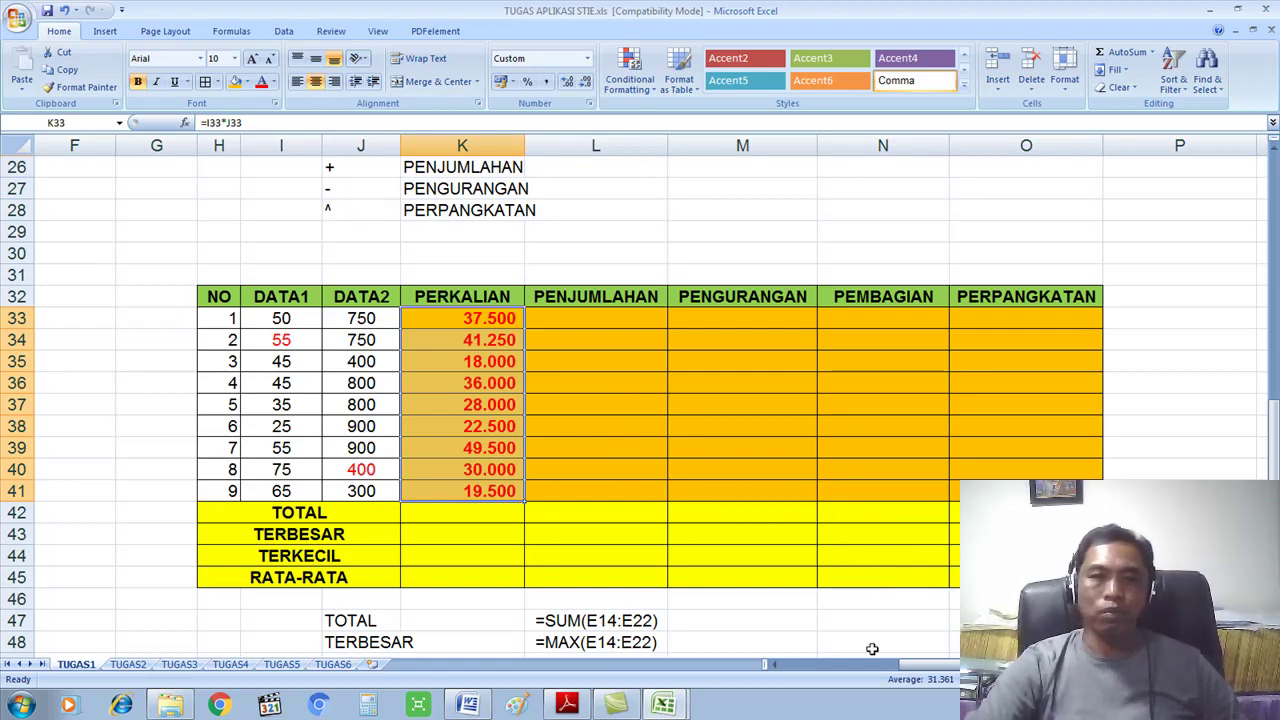
# Switch to Camtasia Studio
pyautogui.click(616, 705)
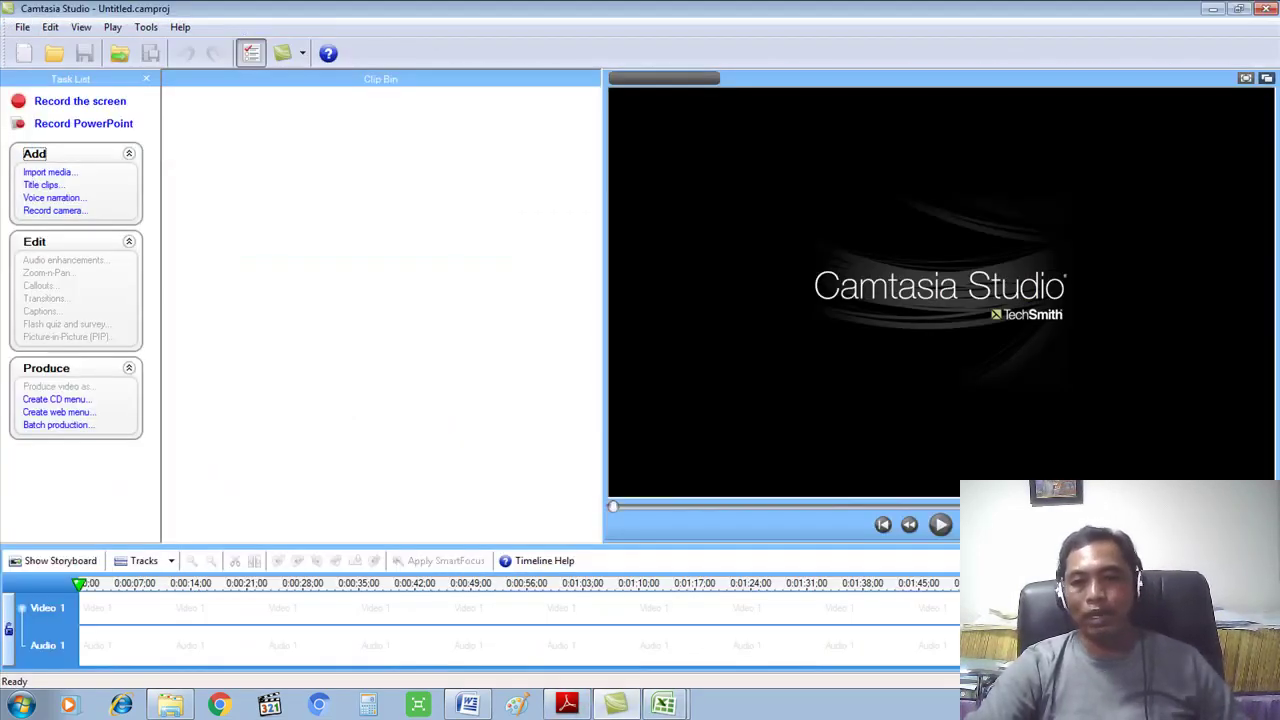